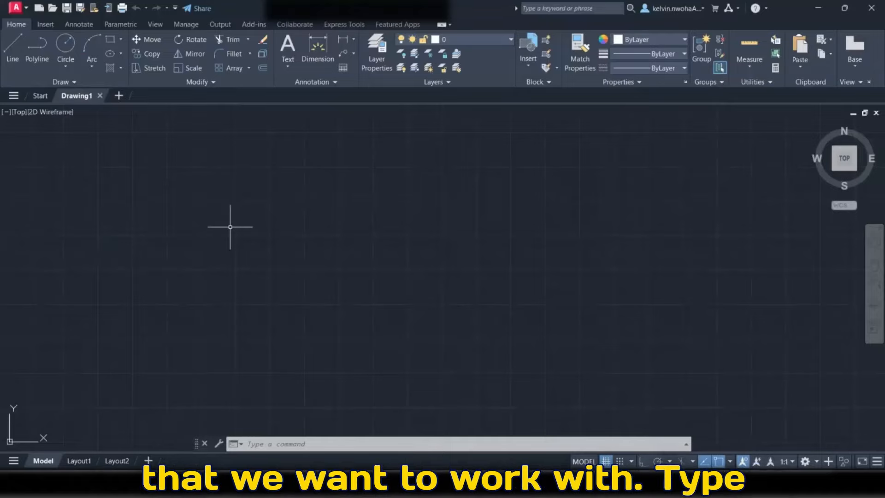
Step: In the drafting settings, set the polar tracking increment angle to 30 degrees and turn on polar tracking
text(osanp)
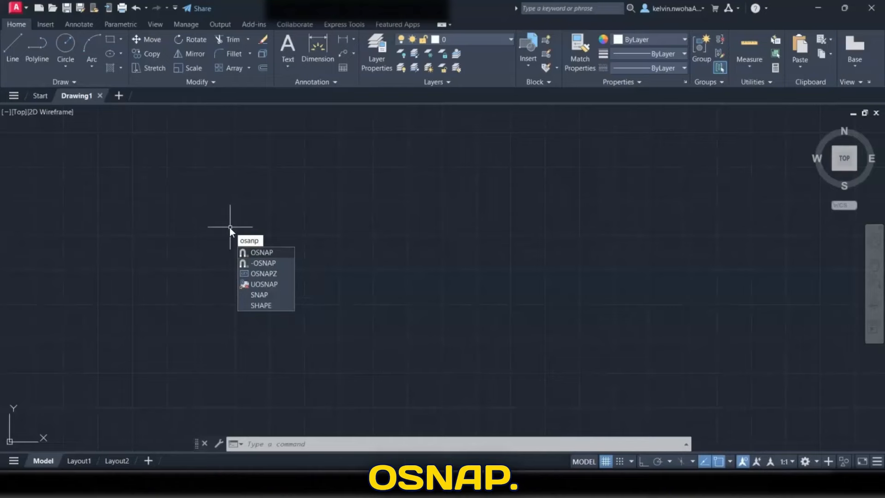
key(Return)
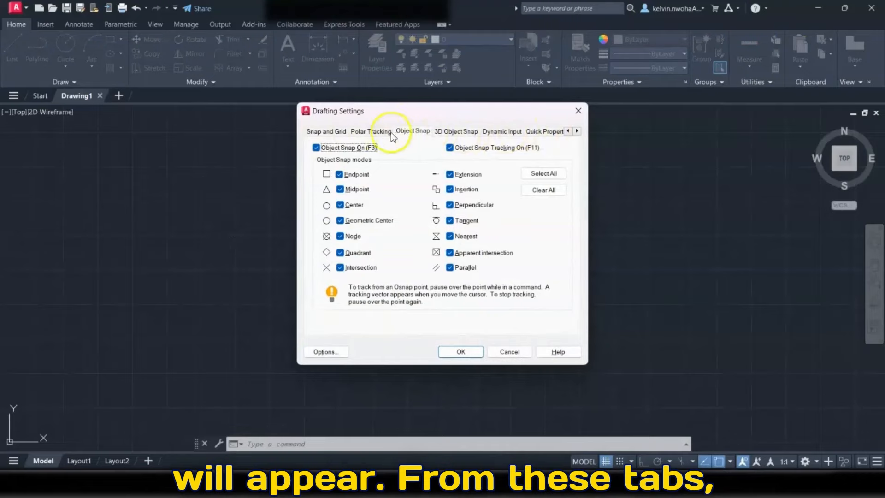
click(367, 131)
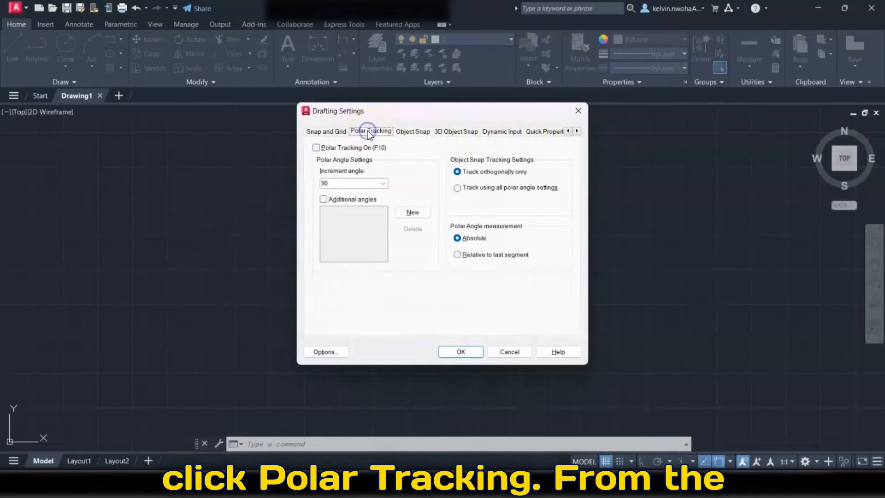
click(383, 183)
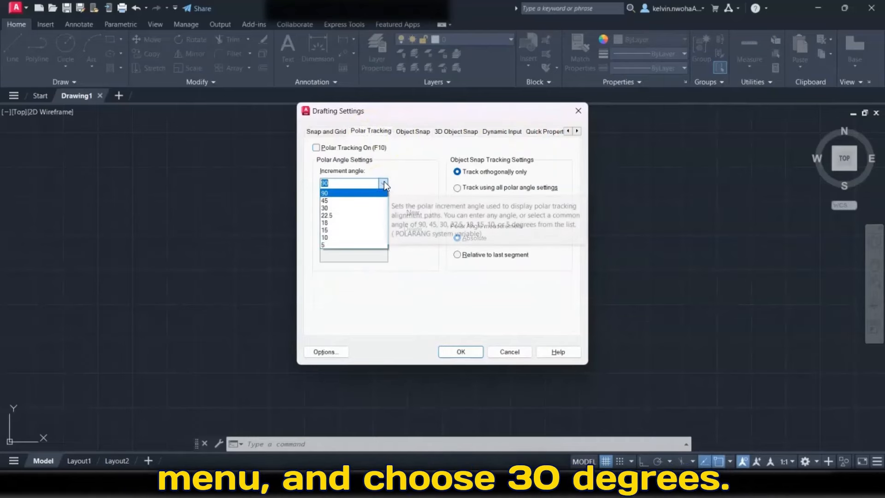
click(336, 208)
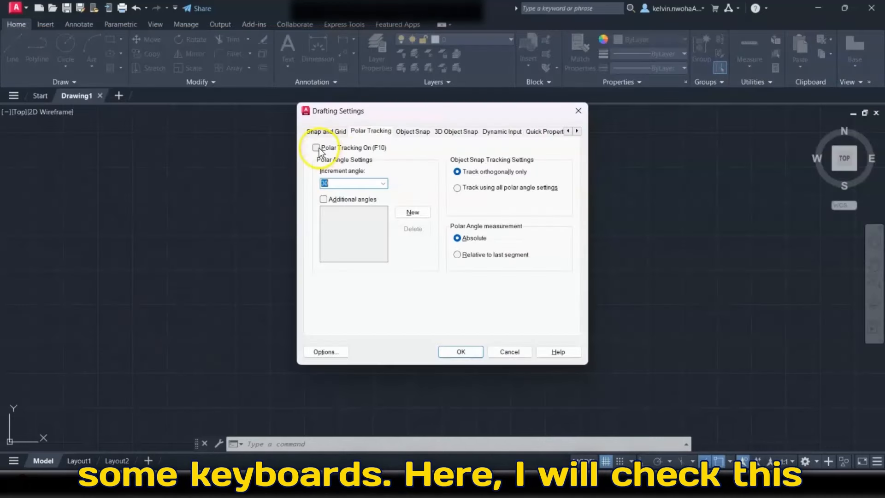
click(316, 147)
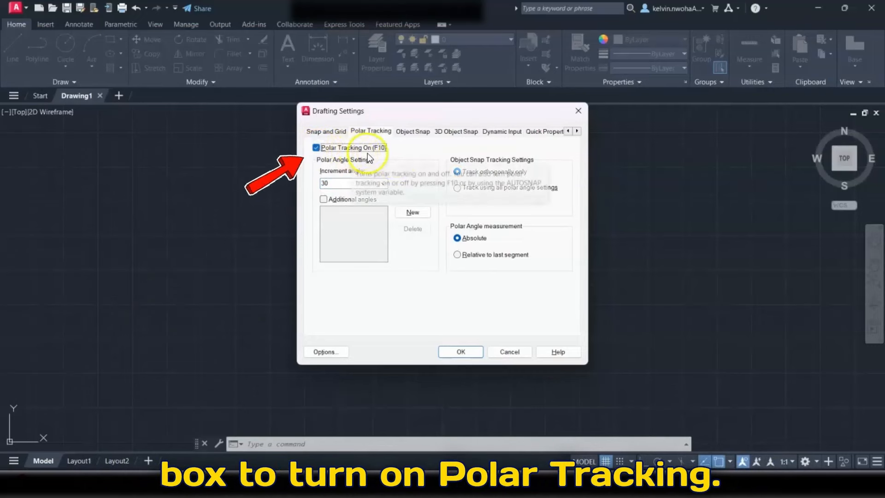
Step: Enable all object snap modes and apply the drafting settings
click(404, 131)
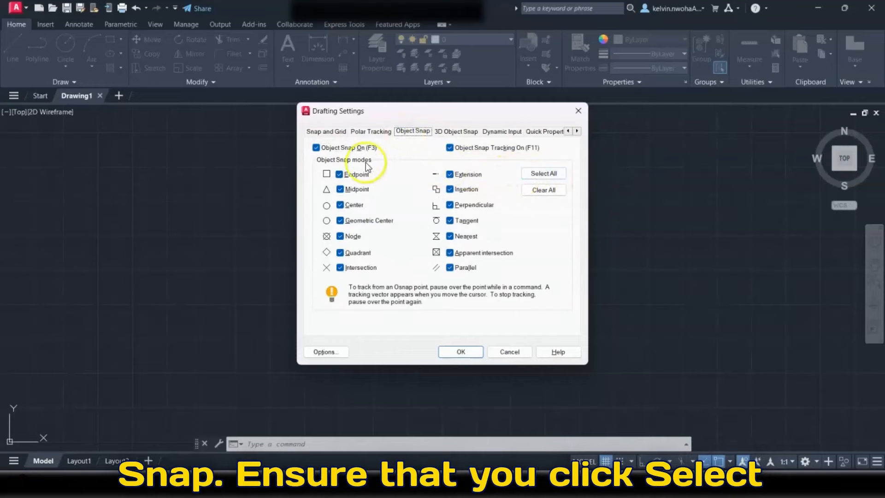
click(543, 173)
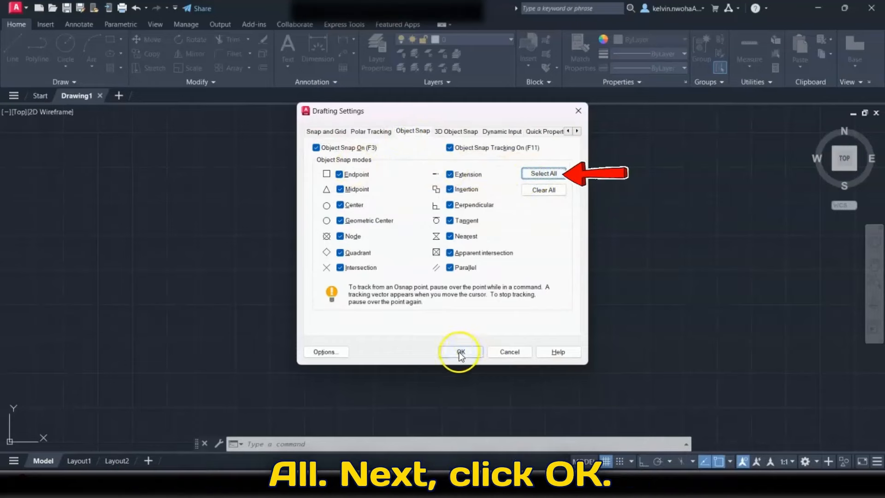
click(459, 352)
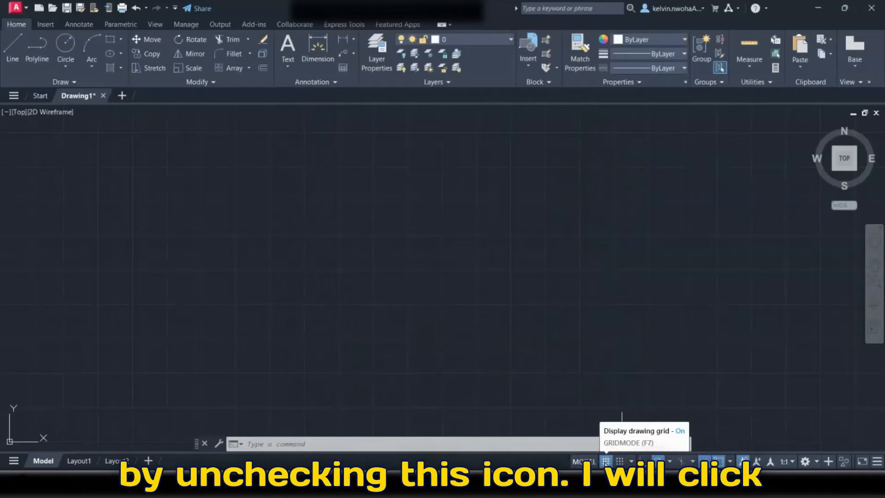
Step: Hide the drawing grid and turn on isometric drafting
click(606, 461)
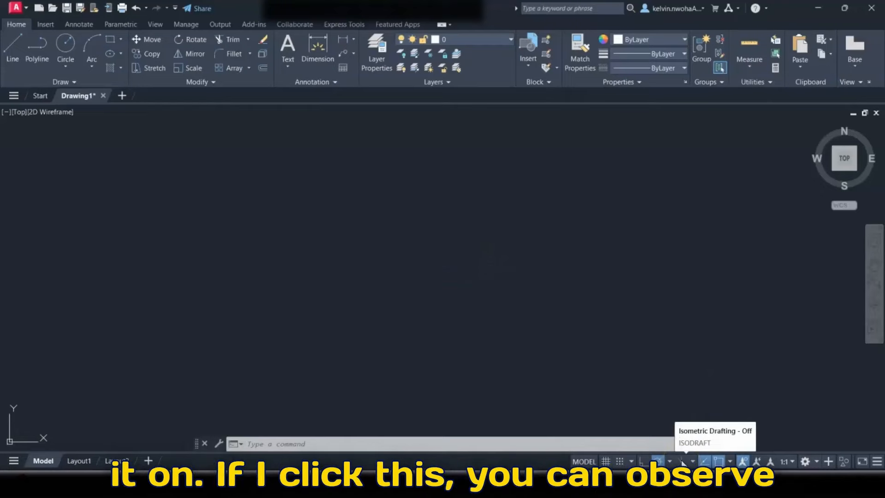
click(682, 461)
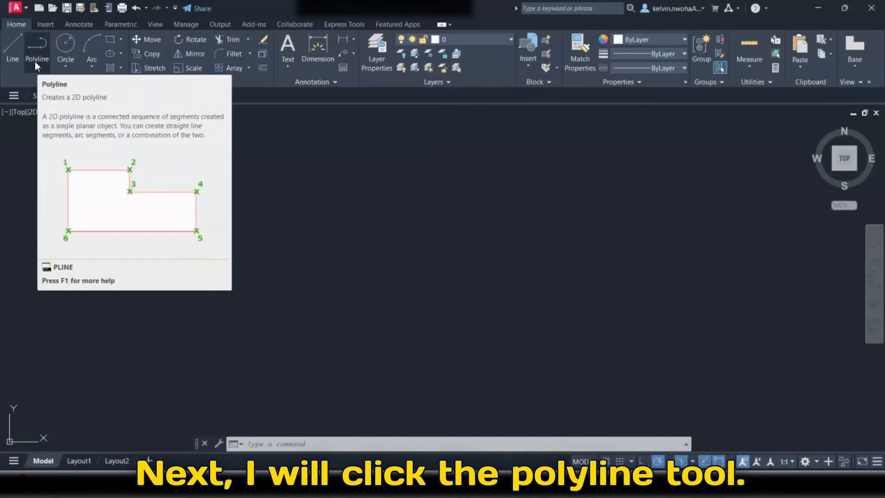
Step: Start a polyline from a point in the empty drawing area
click(36, 63)
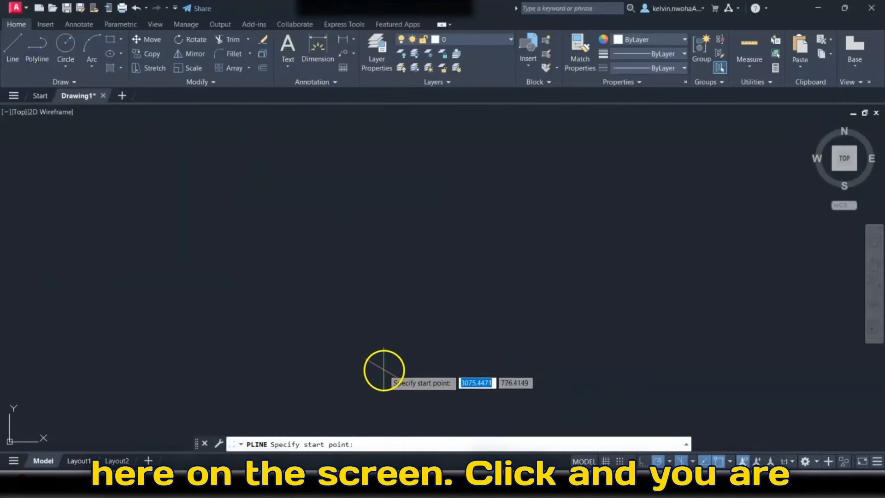
click(386, 371)
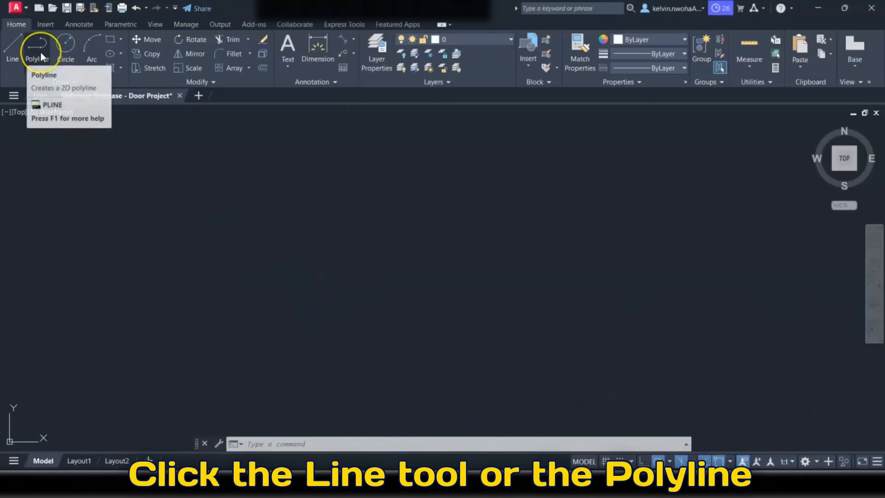
Step: Draw a horizontal polyline 100 units long at 0 degrees in the lower part of the empty drawing
click(41, 51)
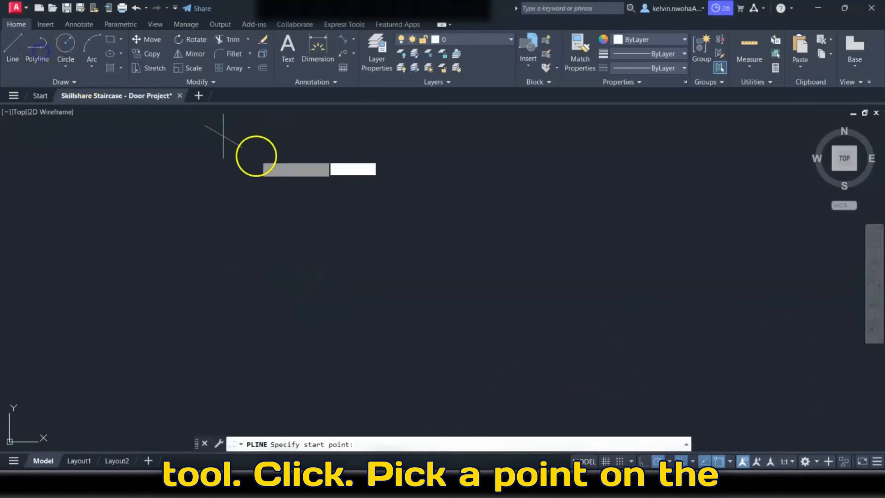
click(339, 343)
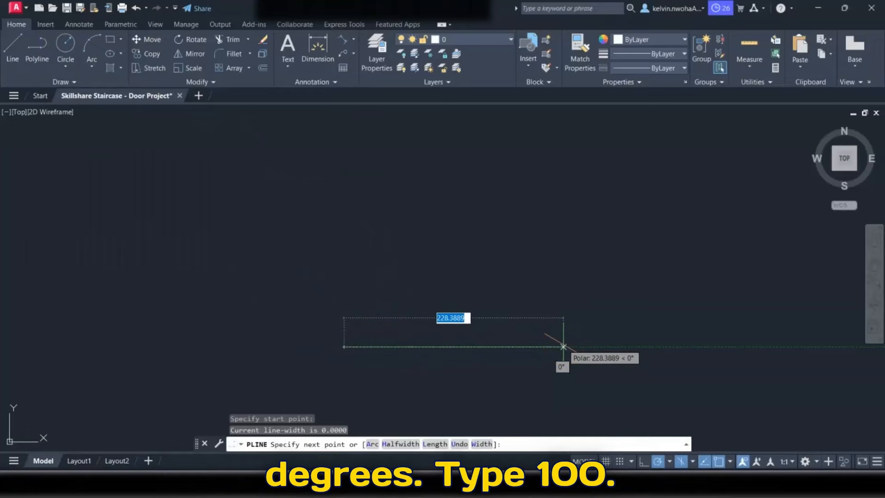
text(100)
key(Return)
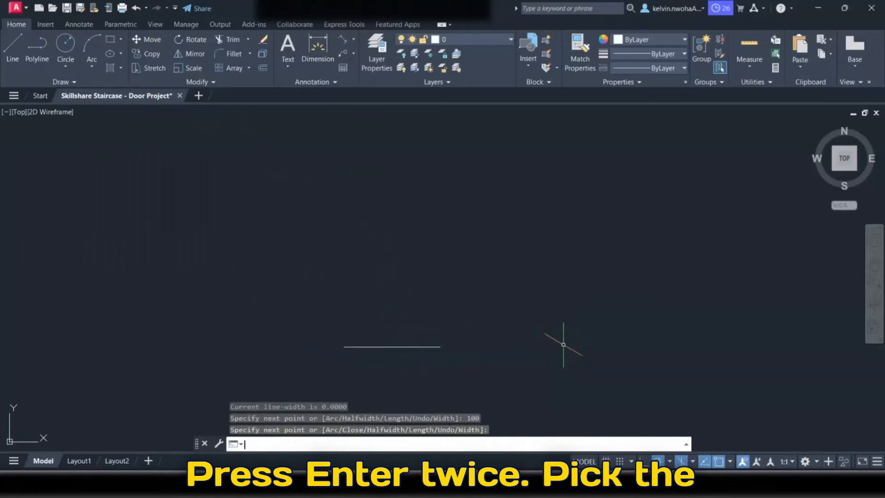
key(Return)
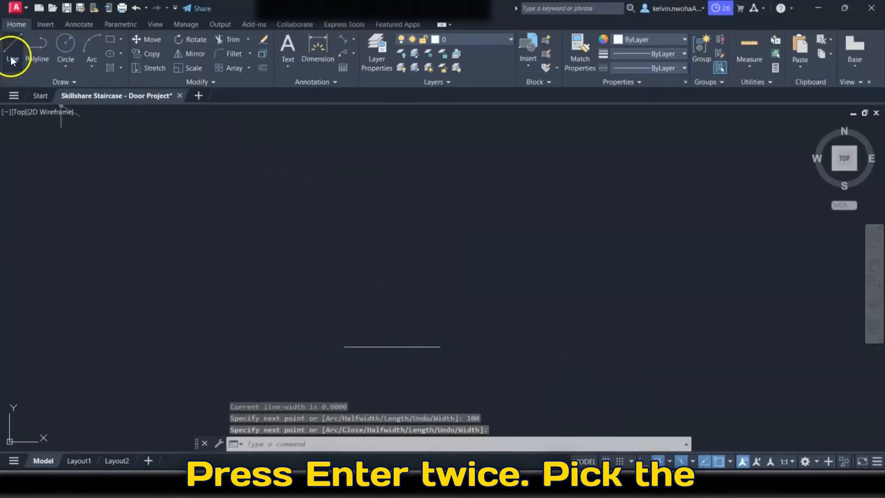
Step: Draw a polyline from the horizontal line's midpoint, 100 units at 30 degrees followed by 100 units at 90 degrees
click(12, 58)
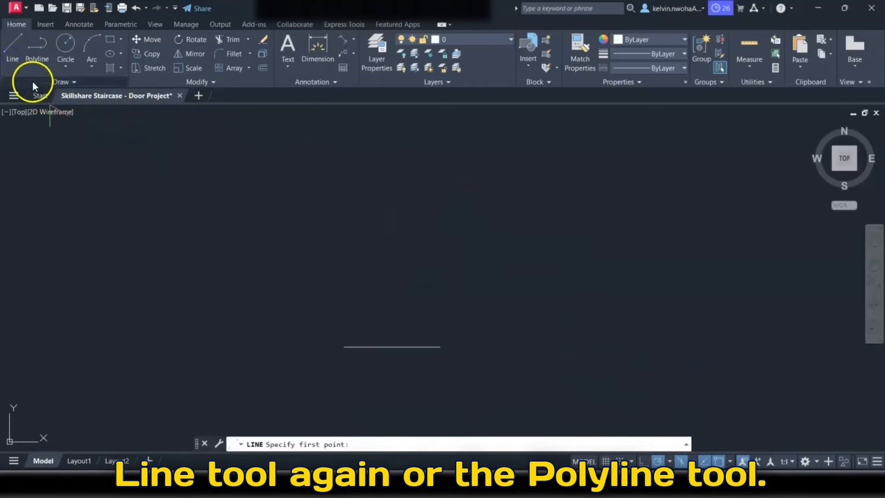
click(33, 59)
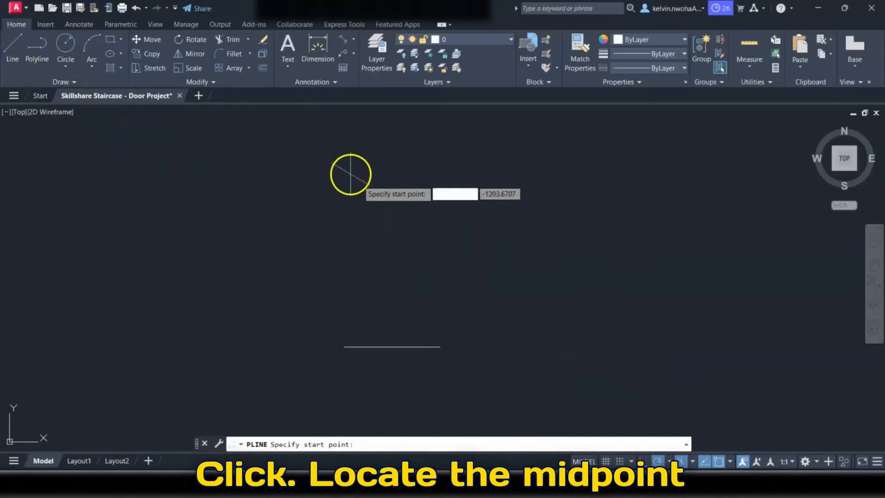
click(391, 346)
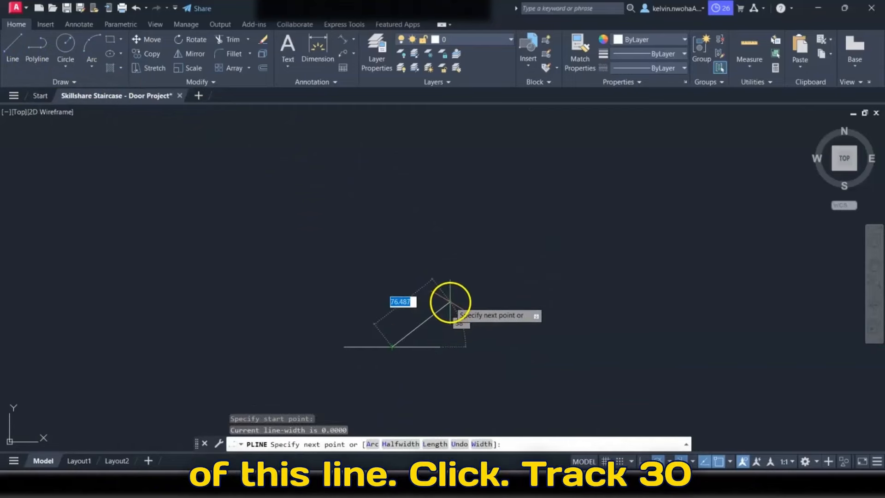
text(100)
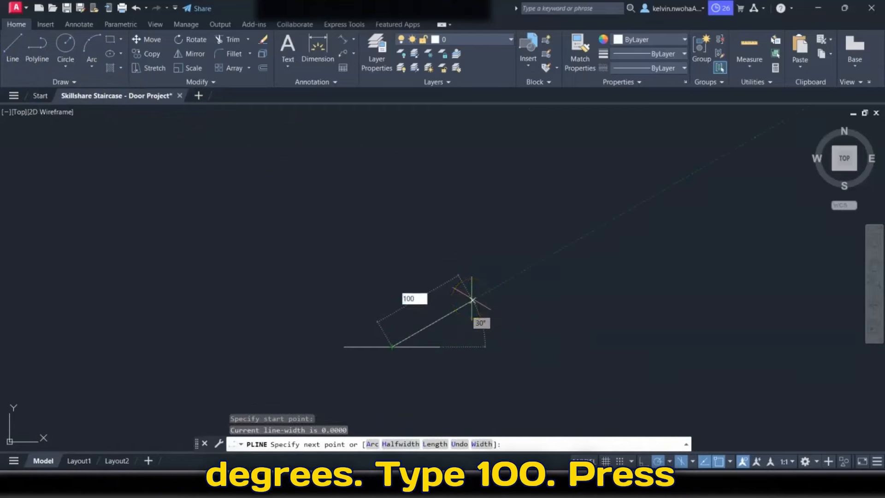
key(Return)
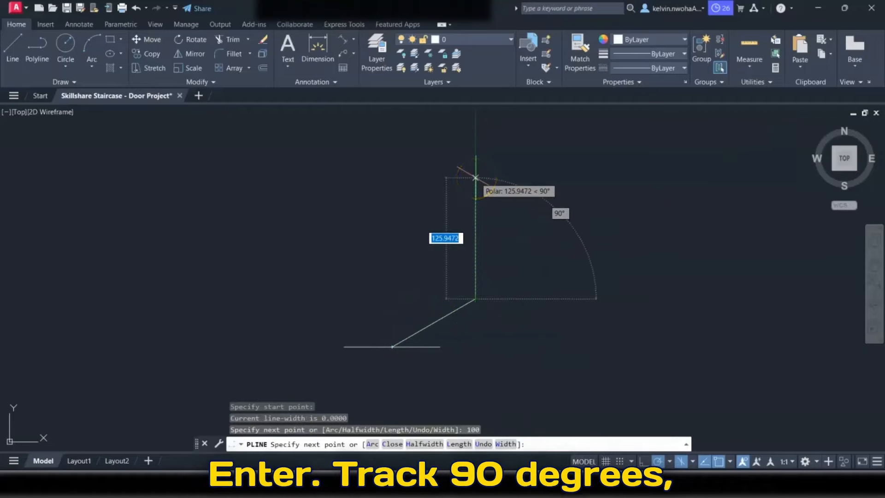
text(100)
key(Return)
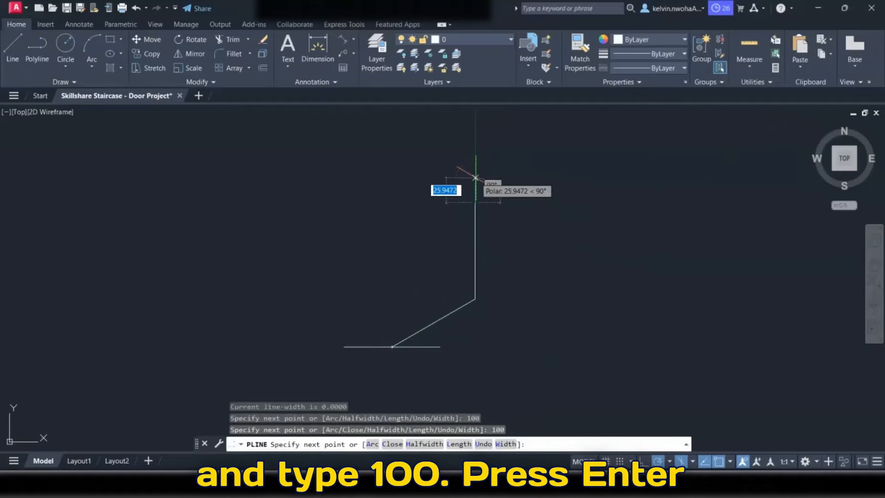
key(Return)
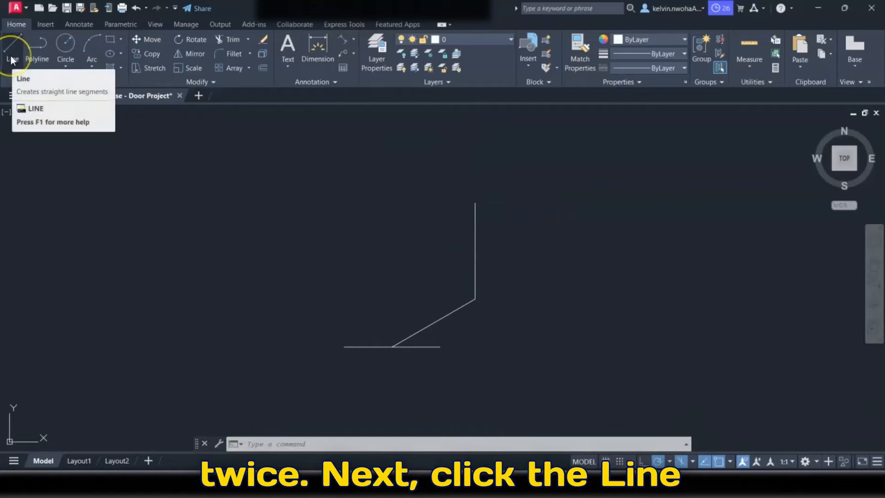
Step: Draw a polyline from the same midpoint, 100 units at 150 degrees followed by 100 units at 90 degrees
click(38, 49)
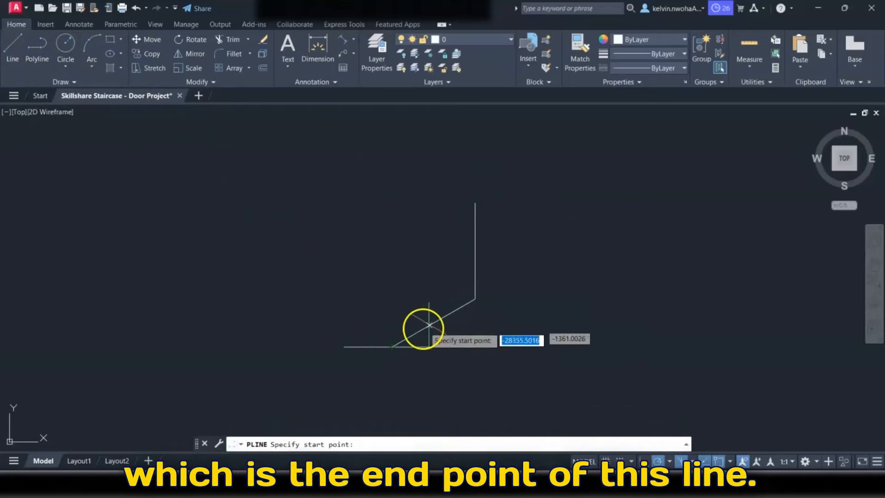
click(389, 346)
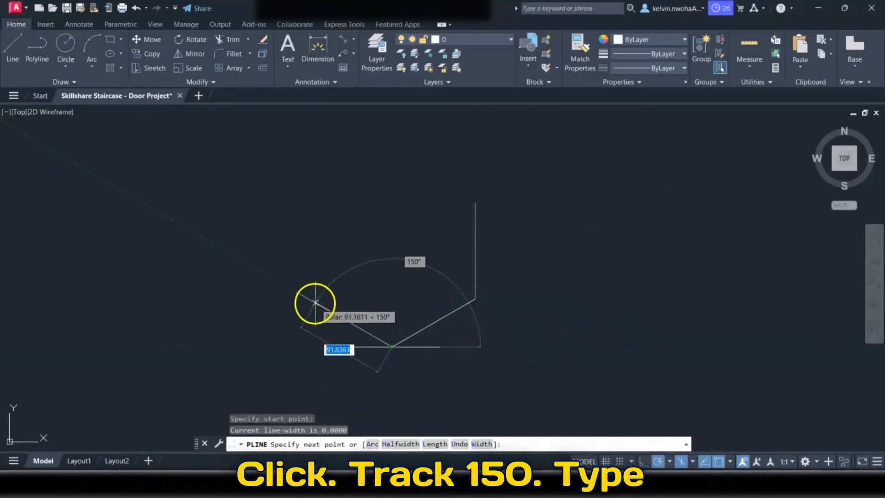
text(100)
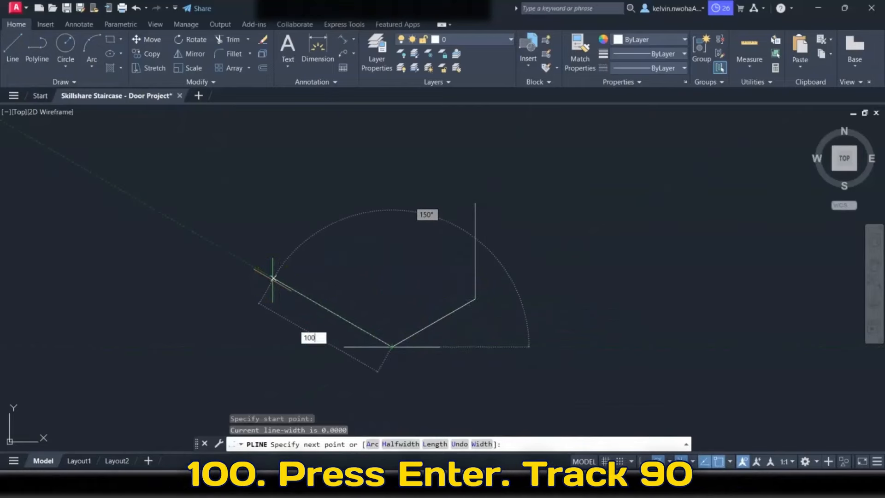
key(Return)
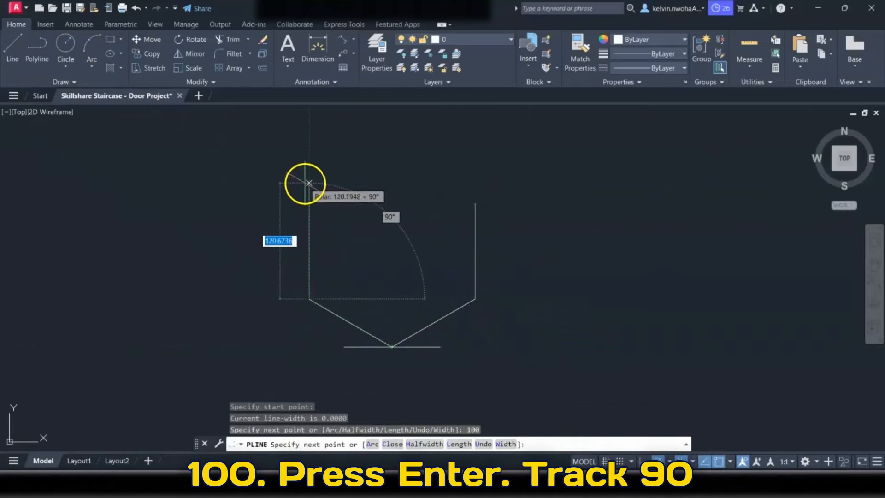
text(100)
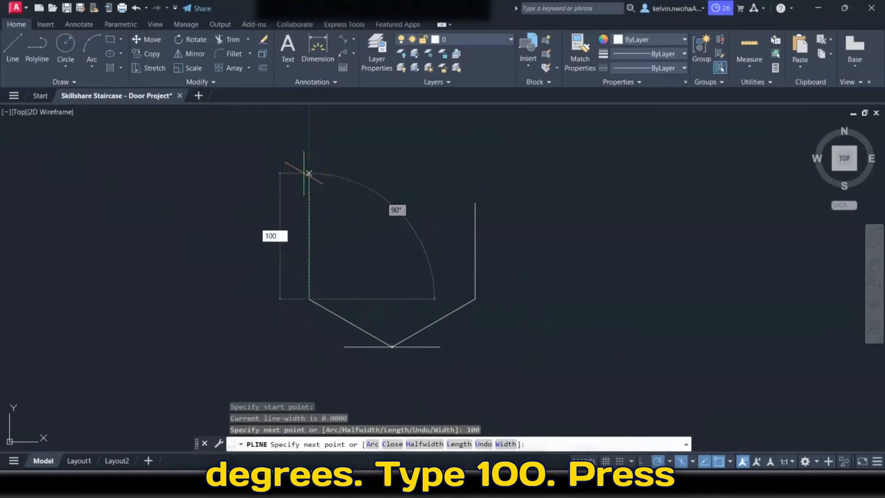
key(Return)
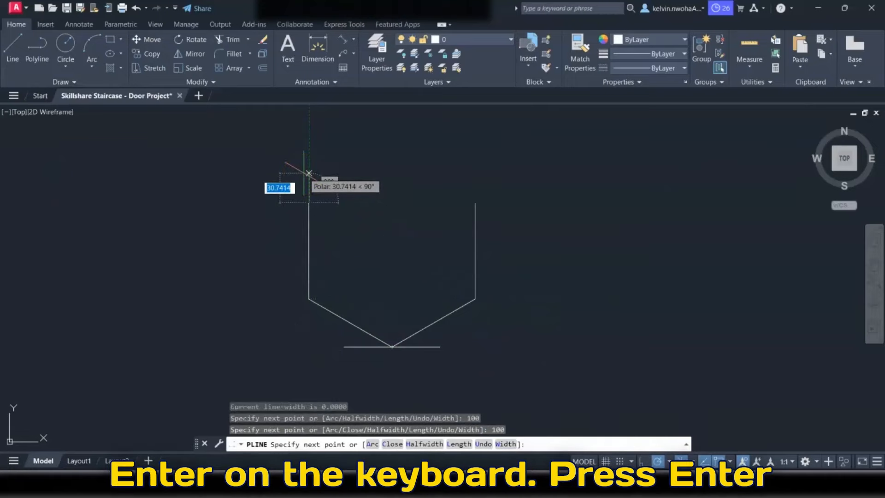
key(Return)
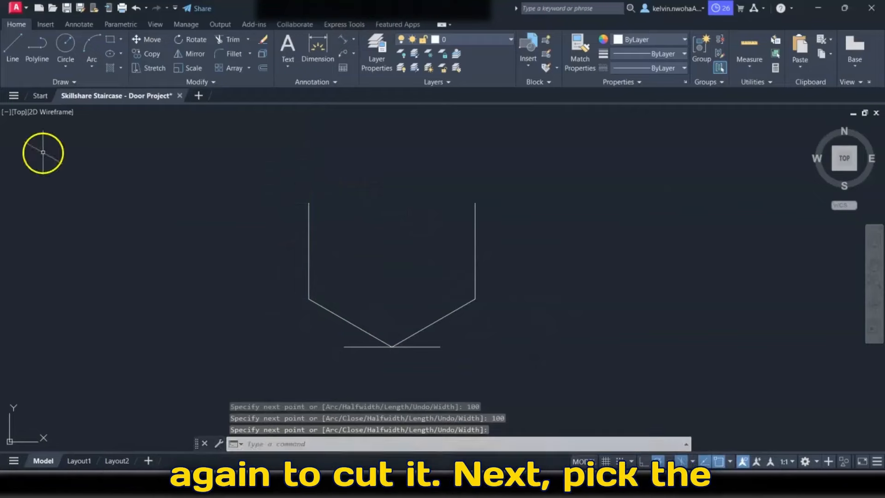
Step: Draw a vertical line 100 units long at 90 degrees upward from the horizontal line's midpoint
click(11, 48)
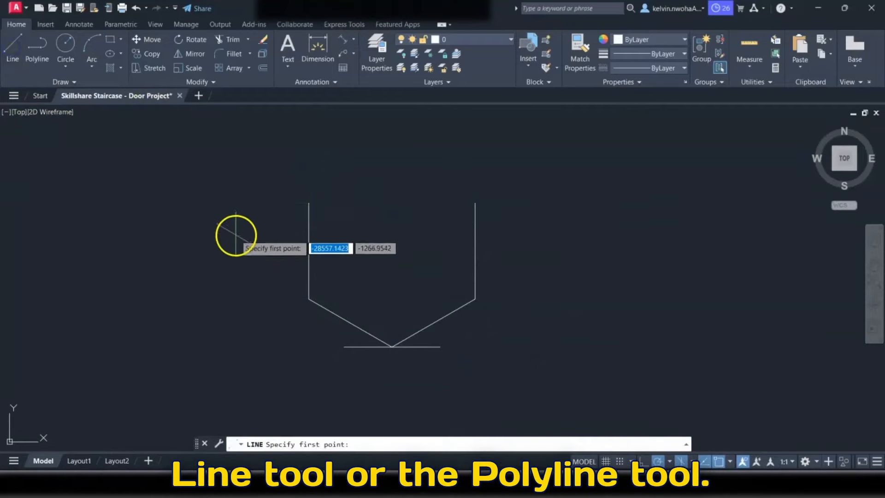
click(391, 346)
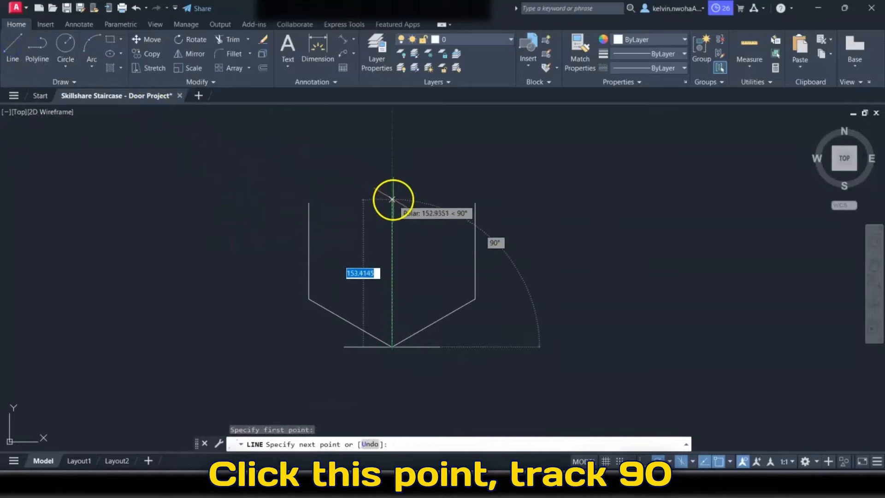
text(100)
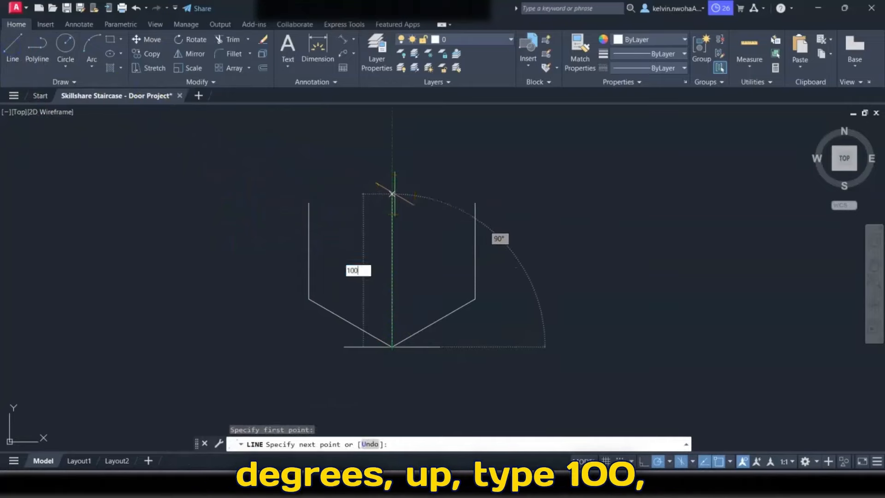
key(Return)
key(Return)
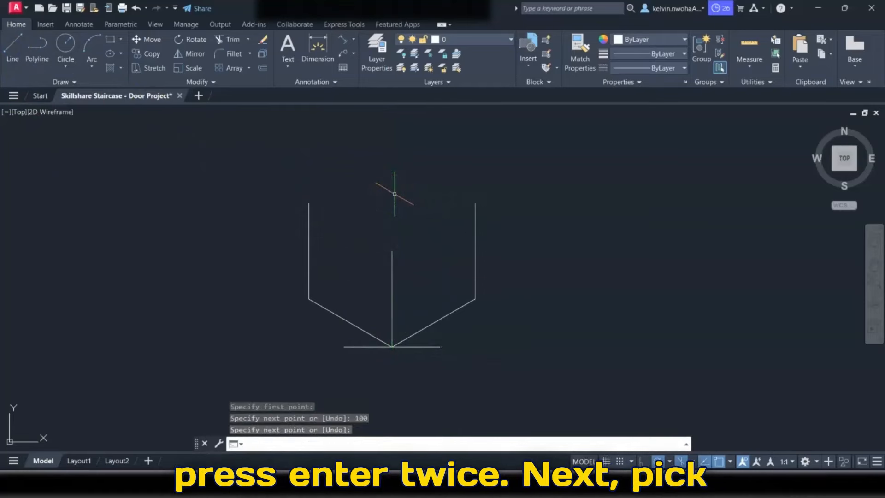
Step: Draw the box's top face as a polyline through the upper ends of the left, middle and right verticals, 100 units at 150 degrees, back to start
click(35, 63)
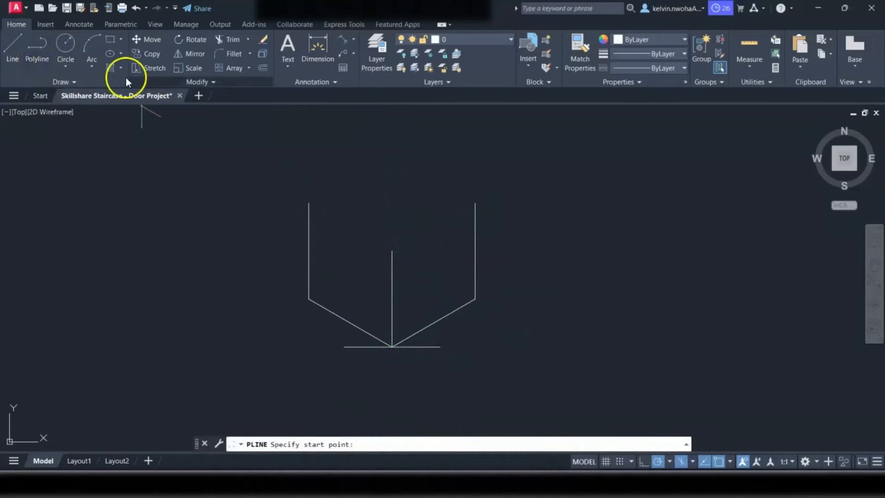
click(309, 203)
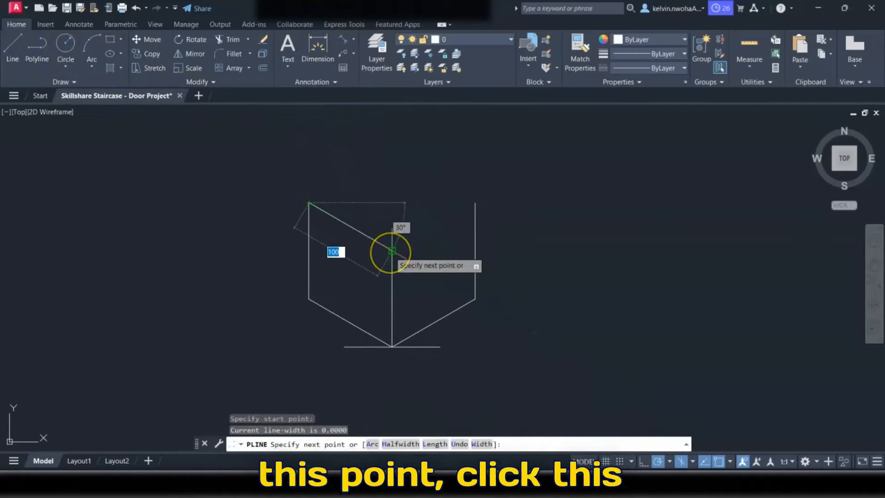
click(391, 251)
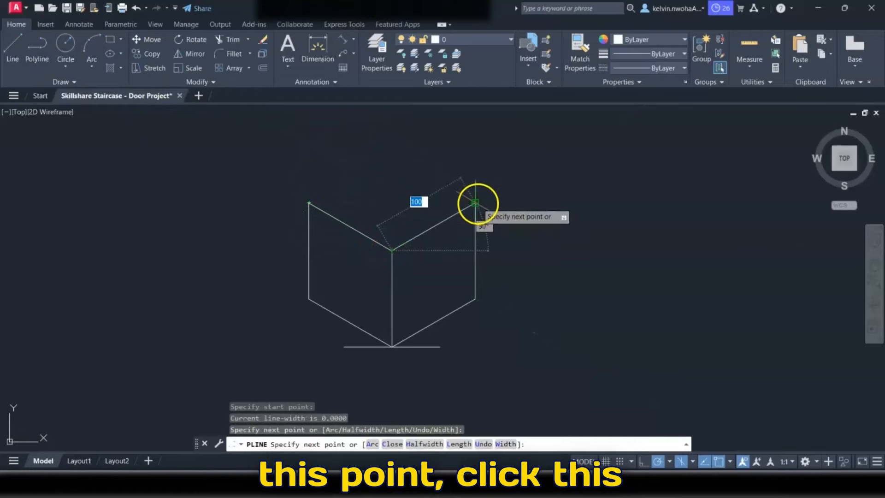
click(475, 202)
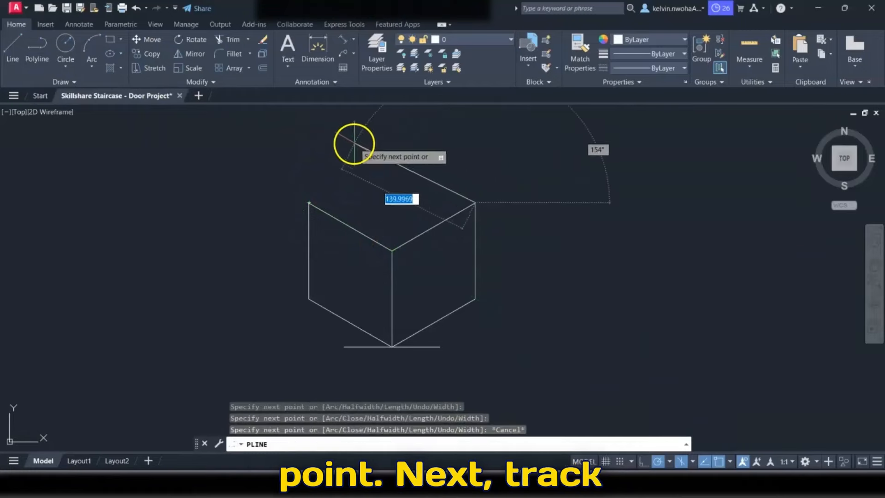
text(100)
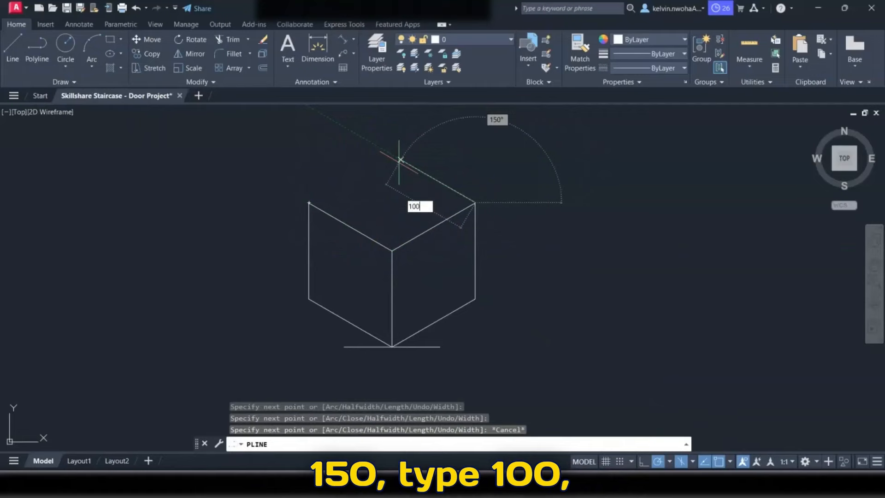
key(Return)
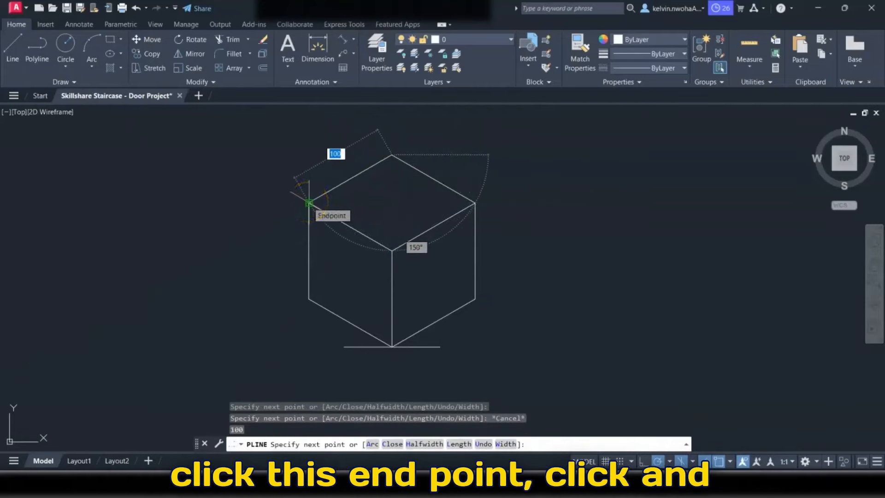
click(309, 202)
key(Return)
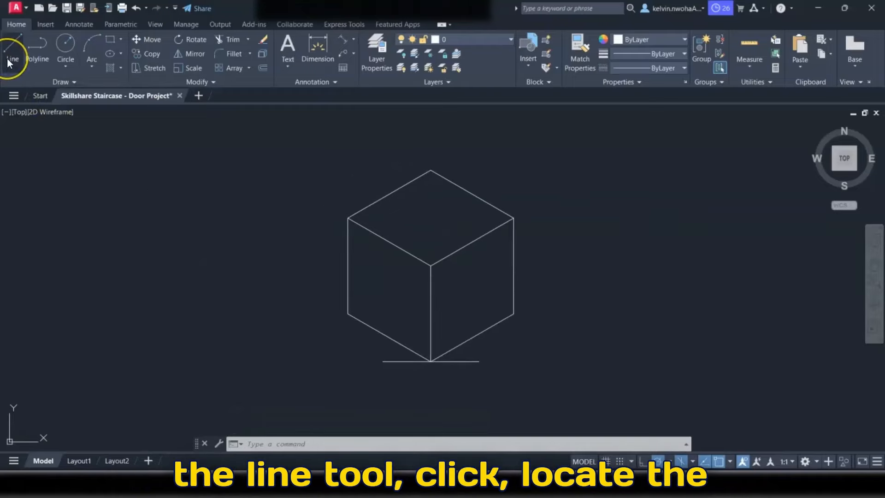
Step: Draw a line across the top face from the midpoint of its back-right edge to the midpoint of its front-left edge
click(9, 57)
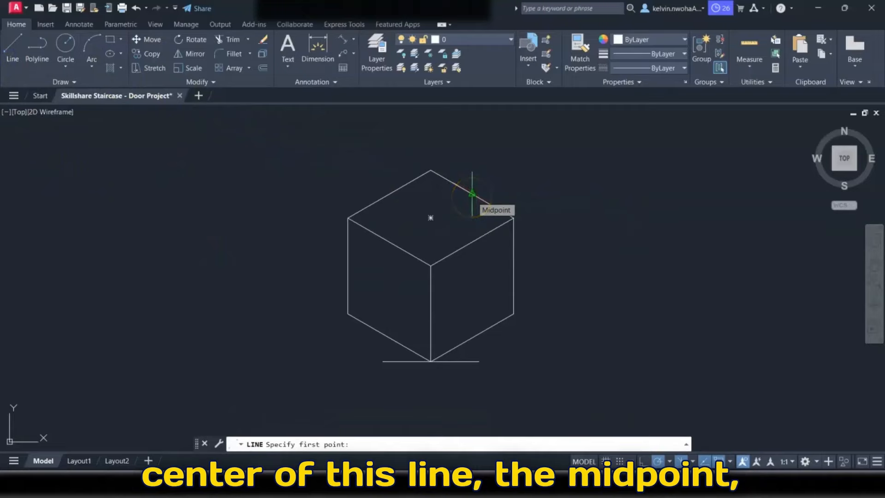
click(471, 193)
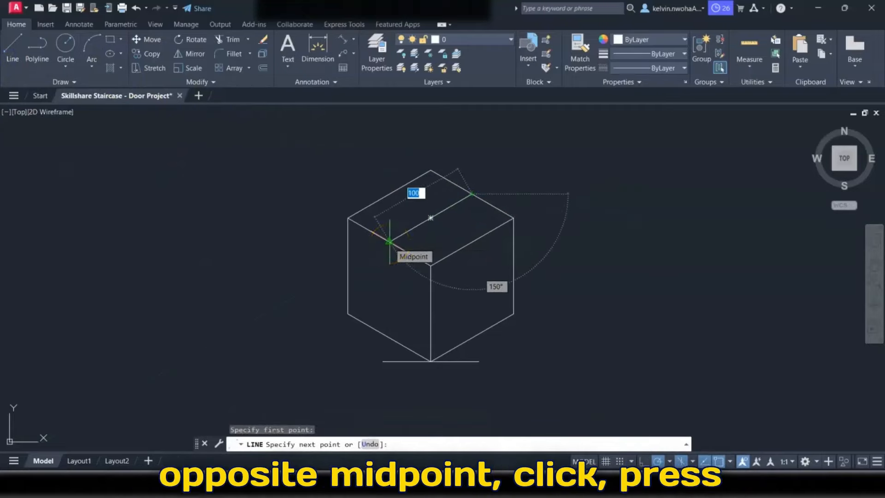
click(390, 241)
key(Return)
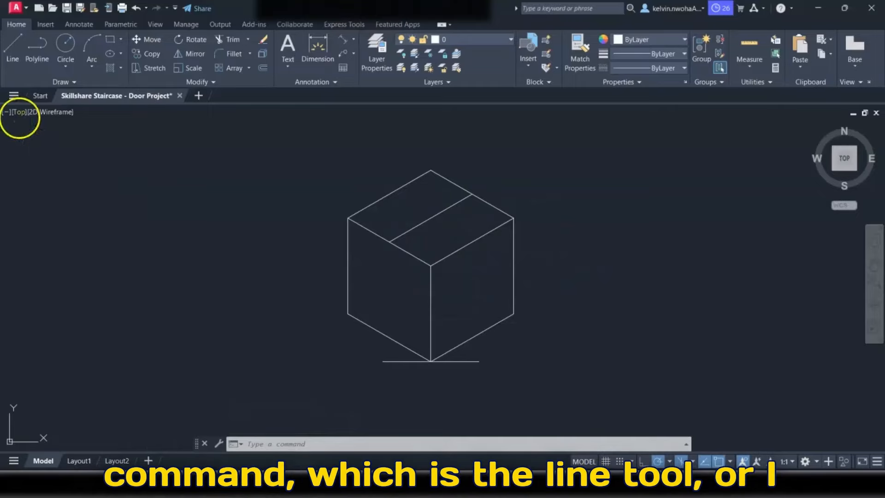
Step: Draw a line across the left face from the midpoint of its outer vertical edge to the midpoint of the box's middle vertical edge
click(12, 49)
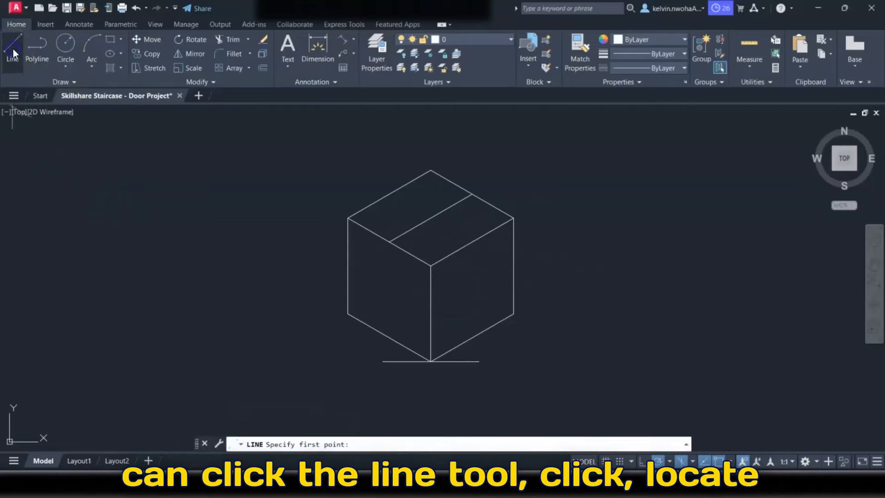
click(348, 265)
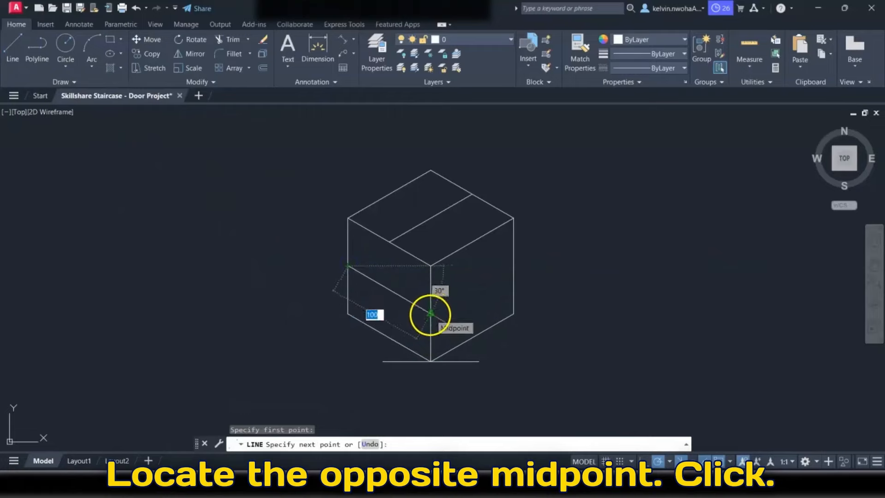
click(430, 313)
key(Return)
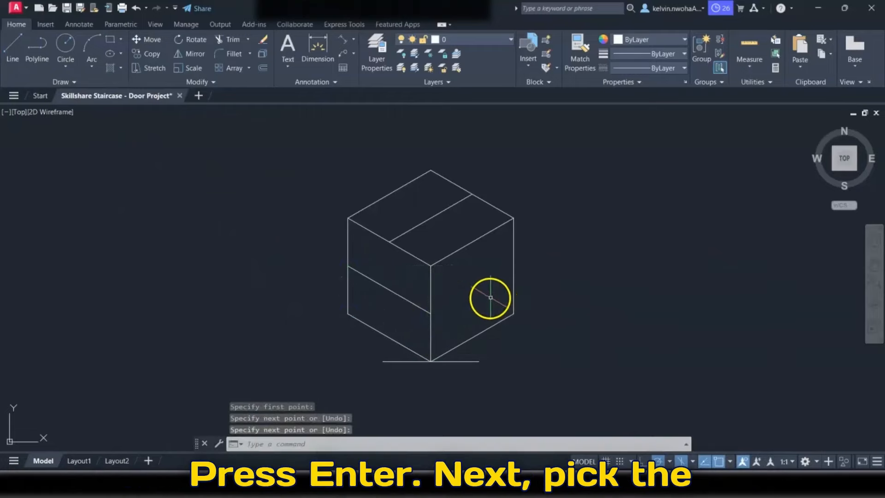
Step: Draw a vertical line on the right face from the midpoint of its upper edge to the midpoint of its lower edge
click(11, 59)
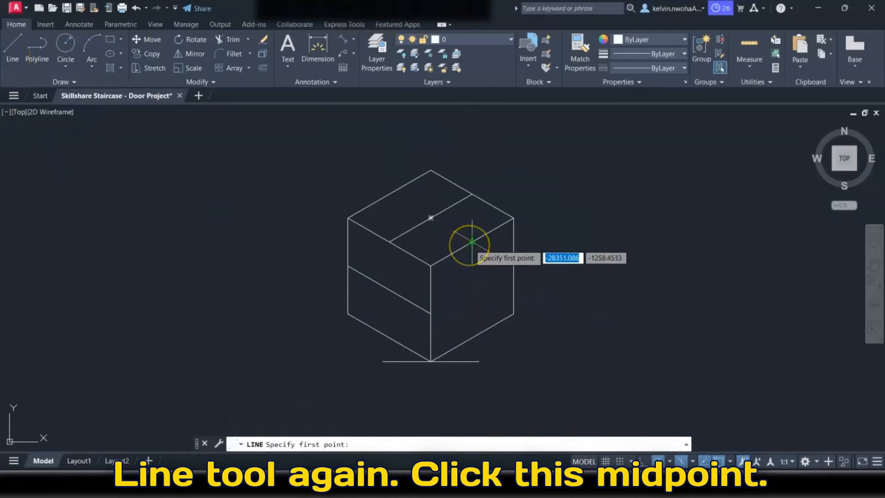
click(472, 241)
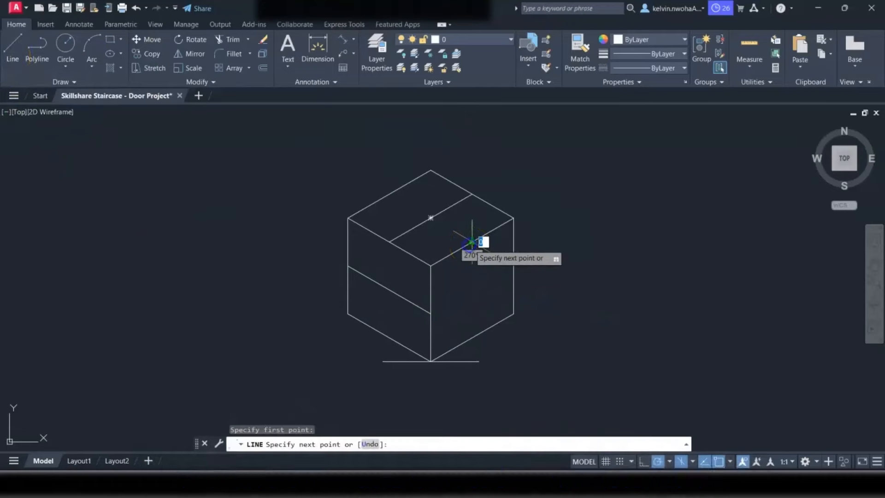
click(472, 337)
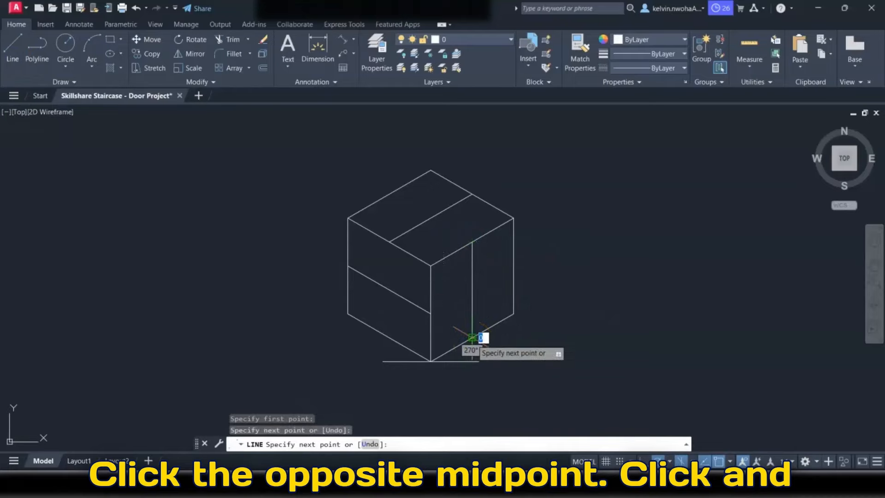
key(Return)
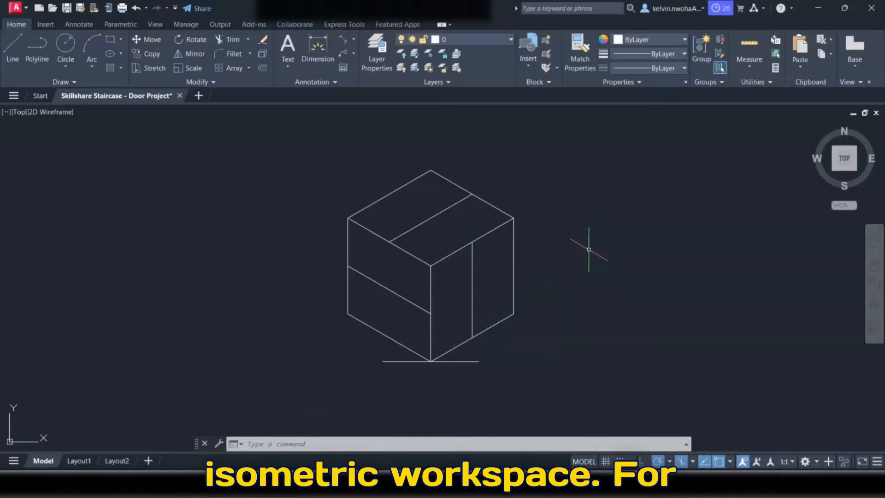
click(66, 46)
click(201, 286)
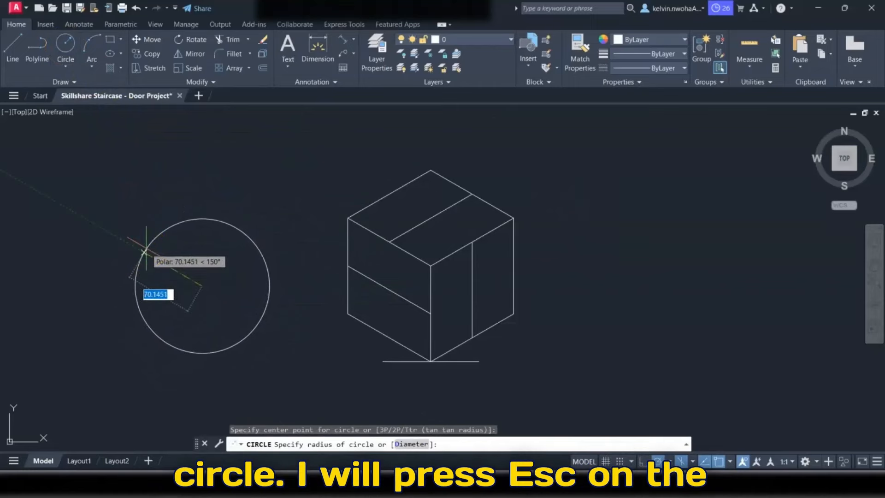
key(Escape)
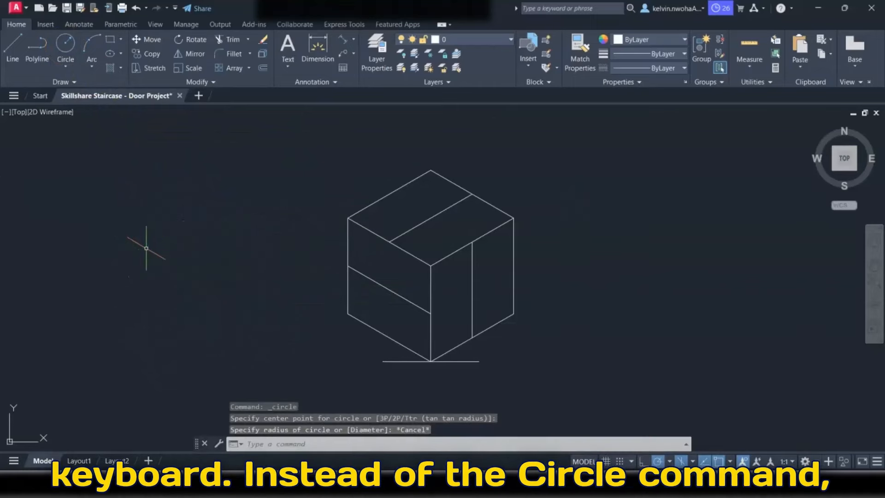
click(146, 234)
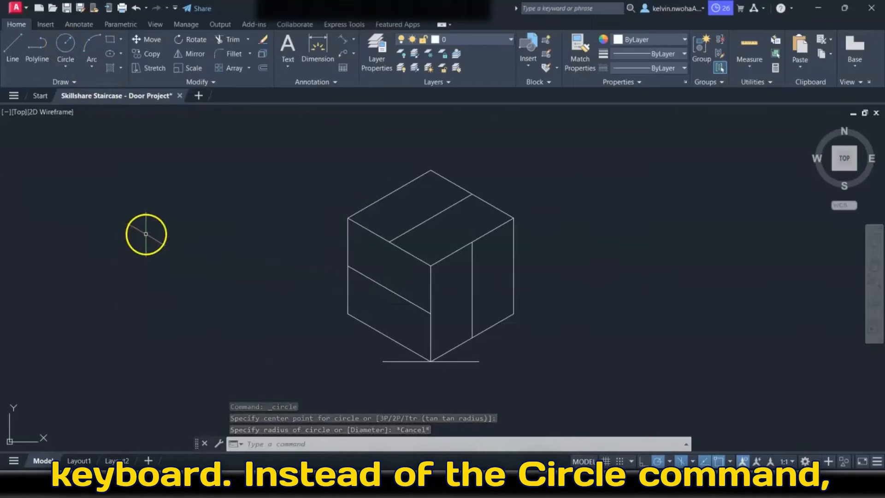
Step: Draw an isocircle of radius 30 centred on the midpoint of the top face's middle line, using the Top isoplane
click(120, 54)
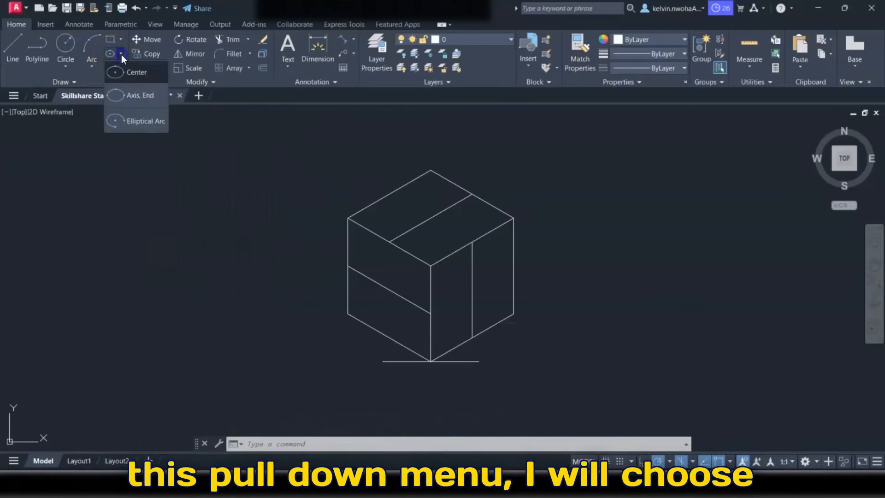
click(125, 98)
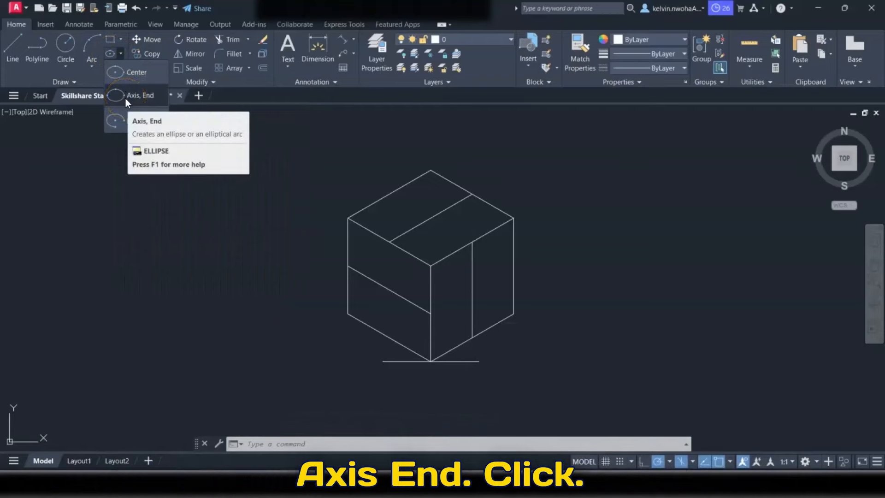
click(125, 98)
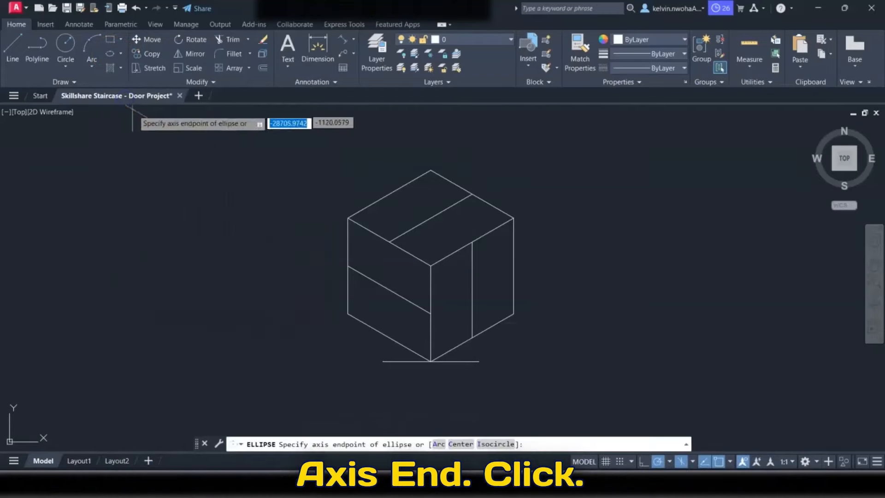
text(i)
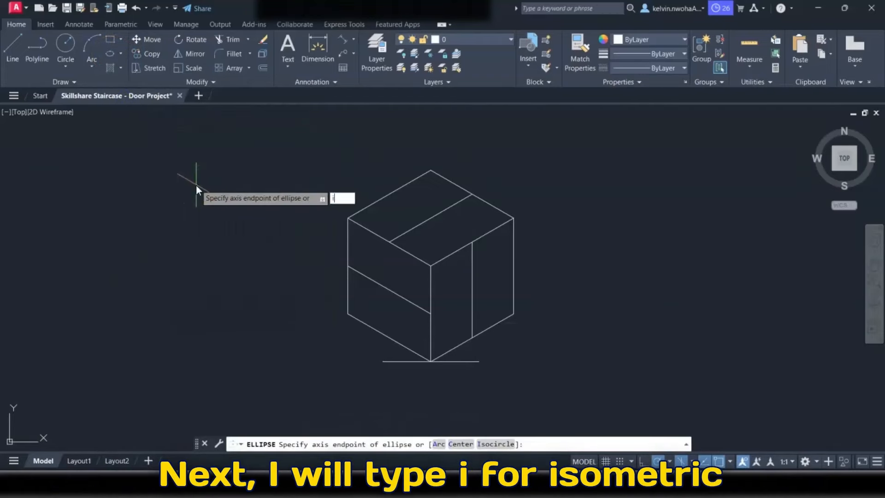
key(Return)
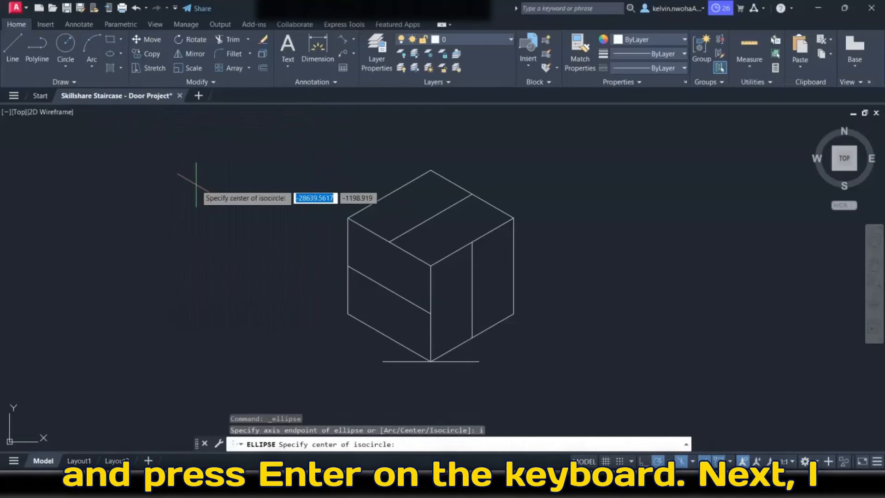
click(430, 217)
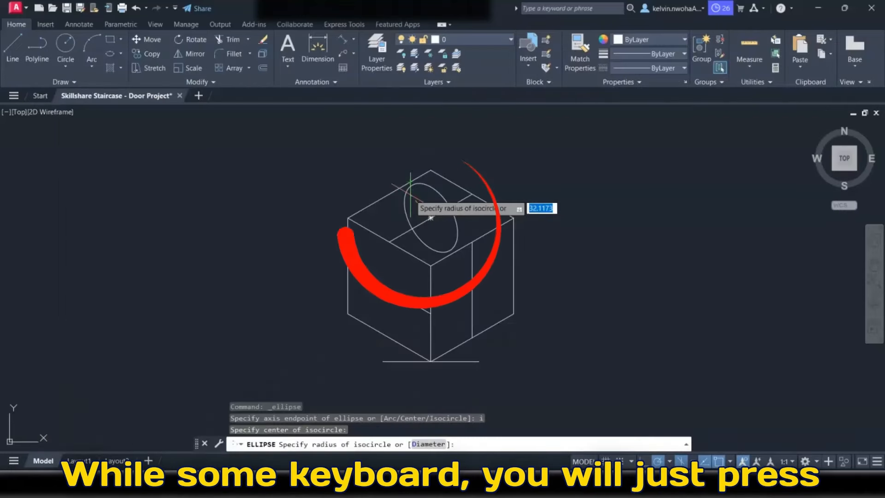
key(F5)
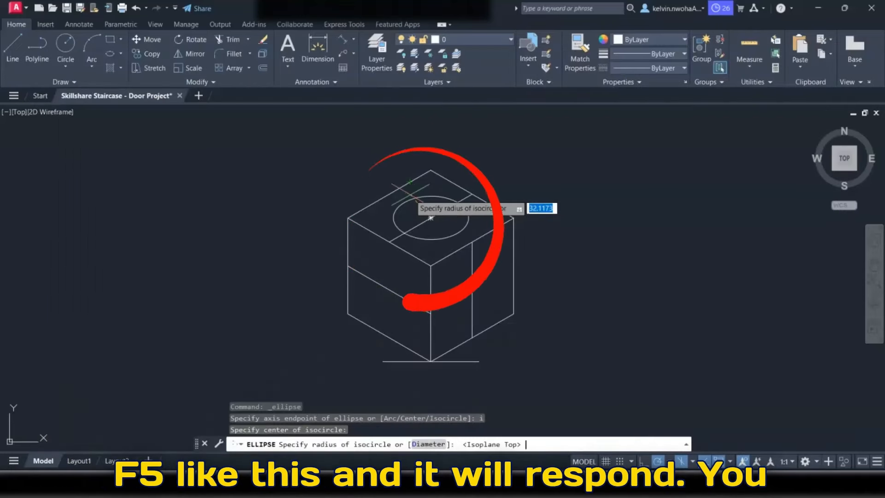
key(F5)
key(F5)
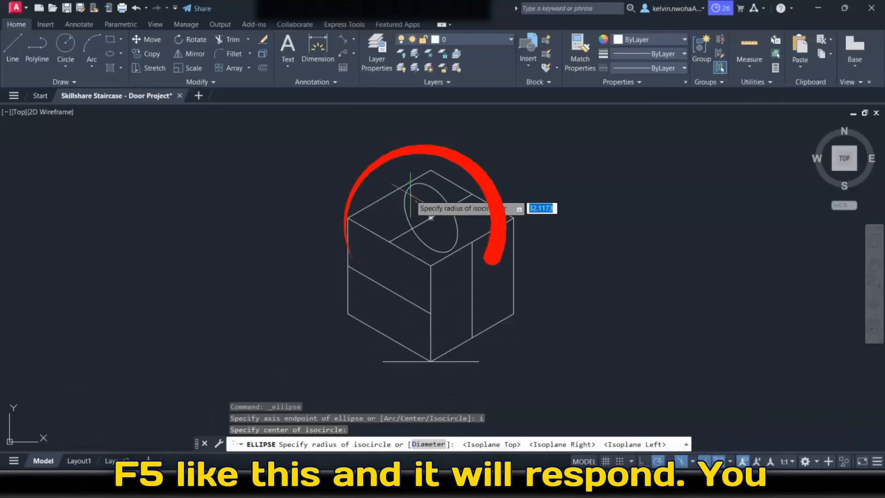
key(F5)
key(F5)
key(F5)
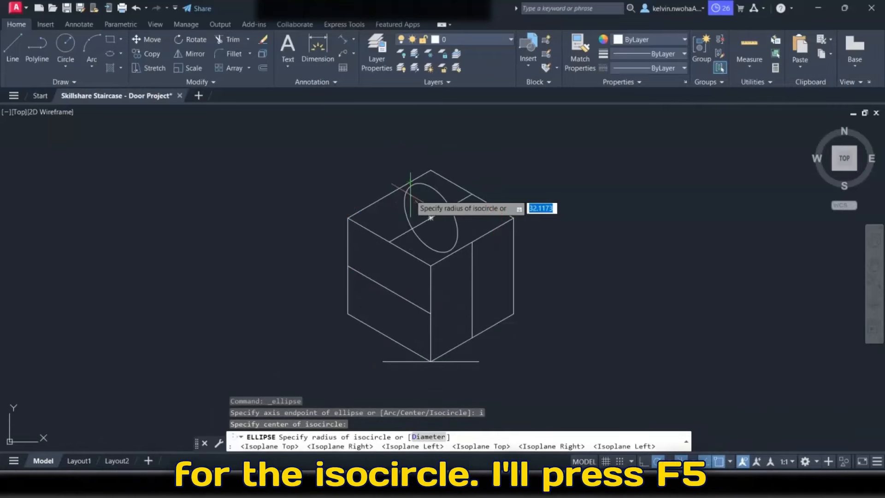
key(F5)
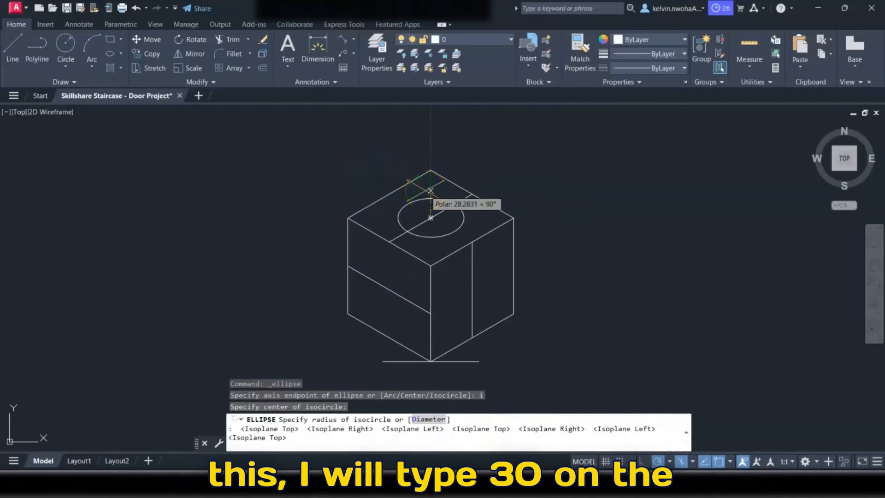
text(30)
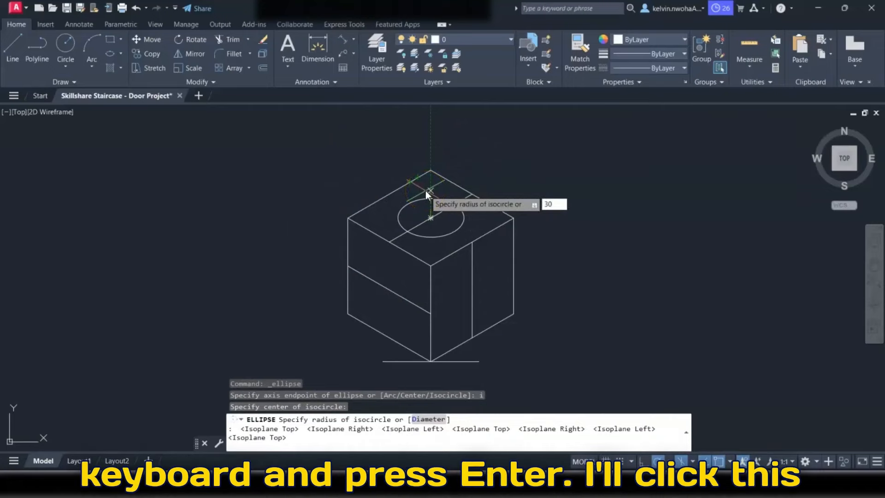
key(Return)
Step: Delete the middle line that crosses the top face through the isocircle
click(431, 216)
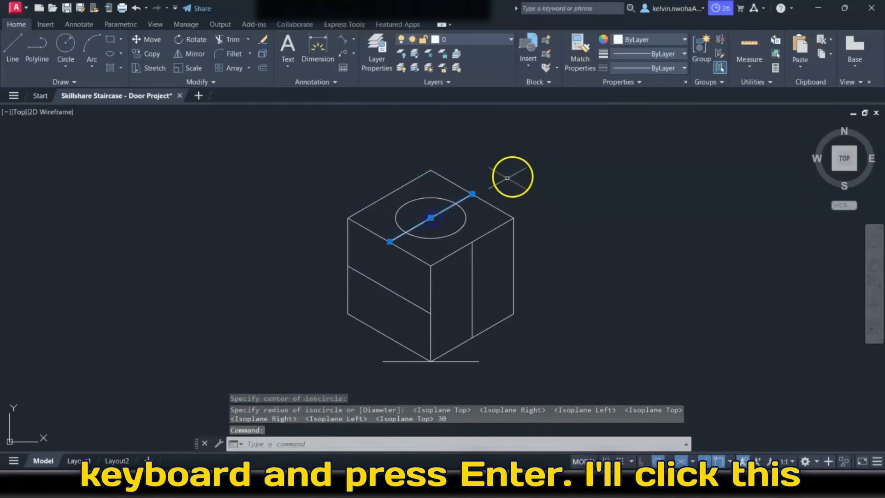
key(Delete)
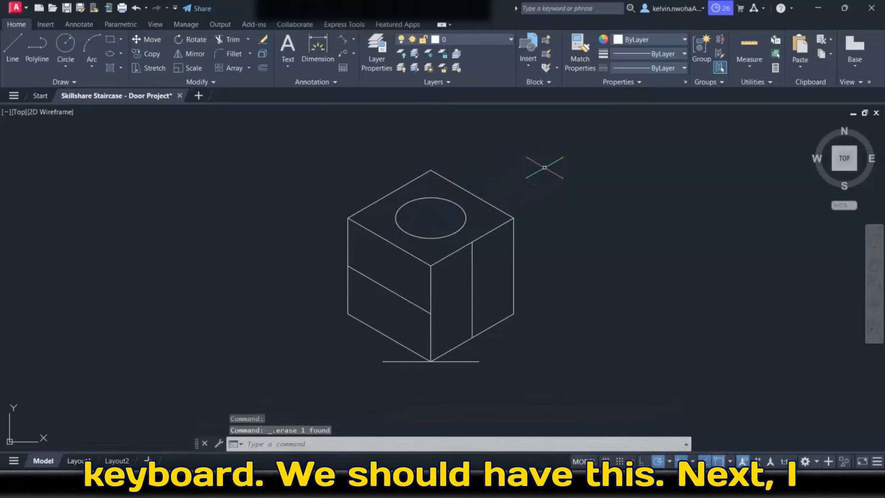
Step: Draw a radius 30 isocircle centred on the midpoint of the left face's middle line using the Left isoplane, and delete that line
click(120, 54)
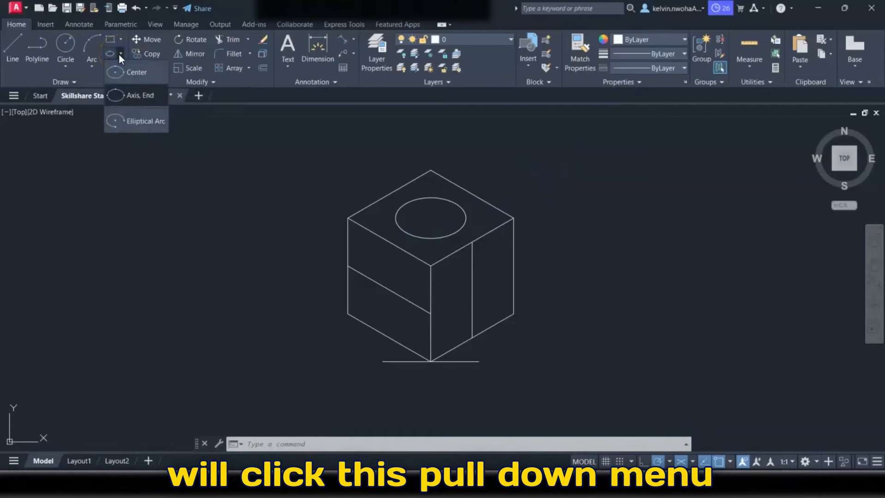
click(131, 96)
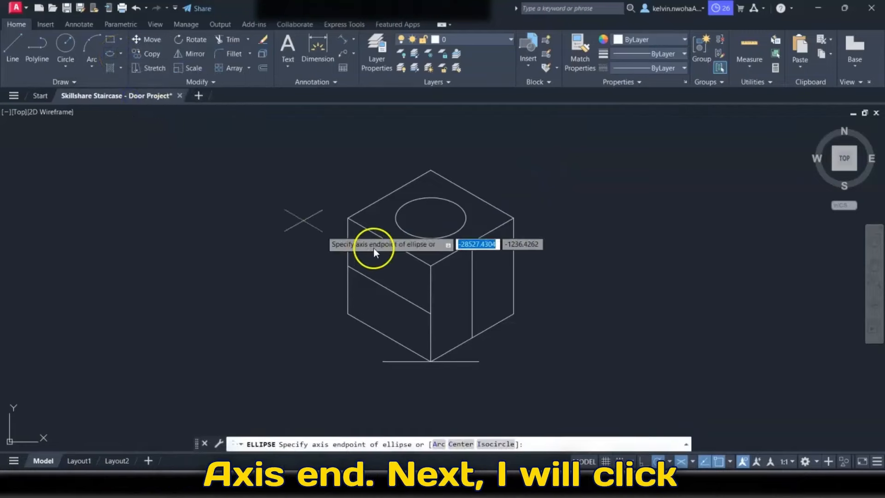
click(493, 444)
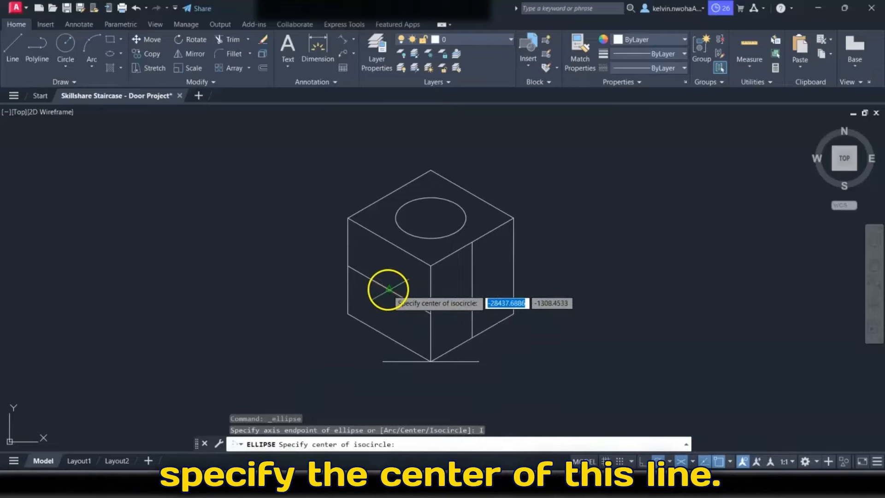
click(389, 289)
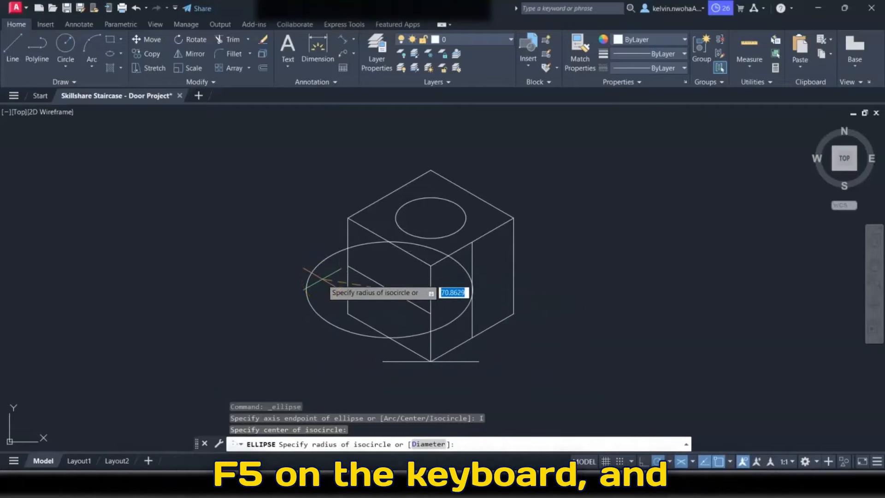
key(F5)
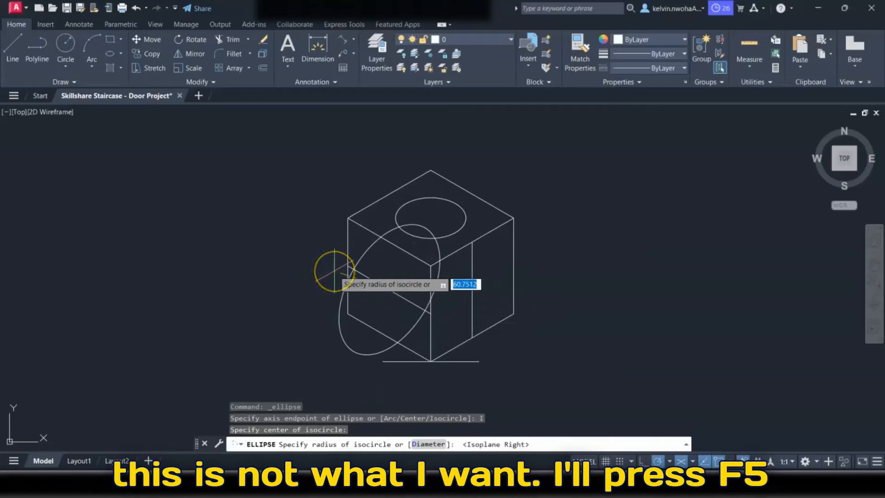
key(F5)
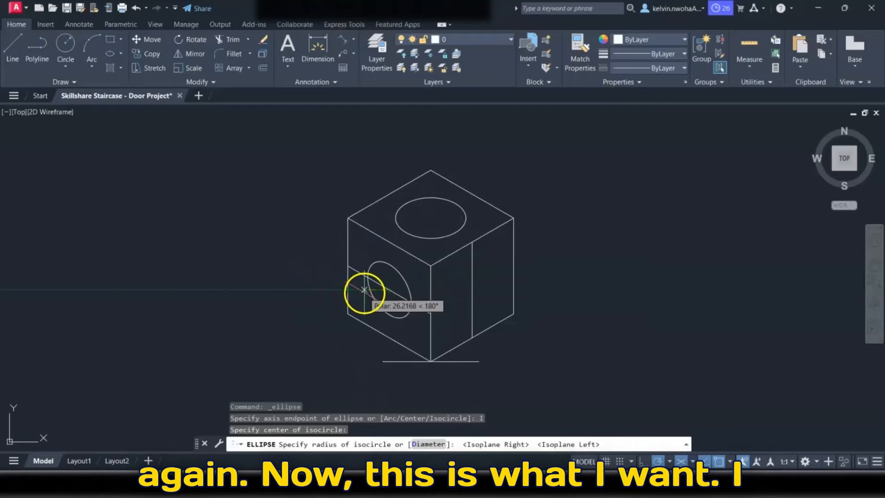
text(30)
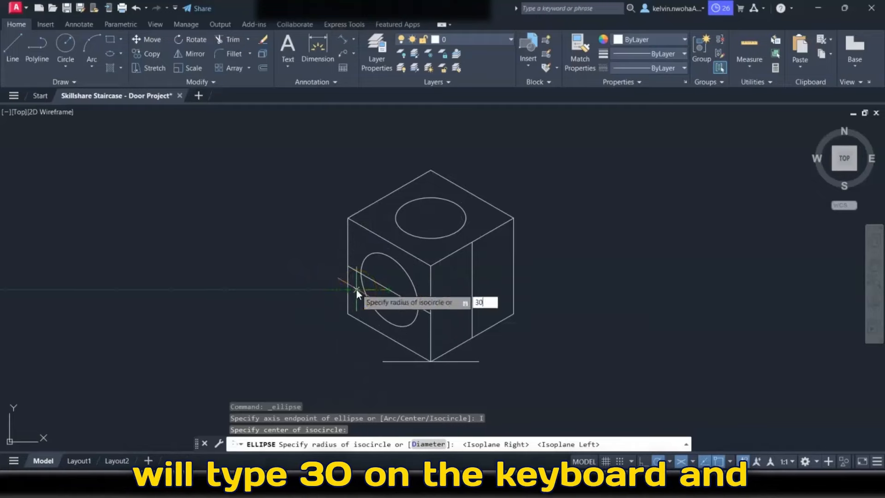
key(Return)
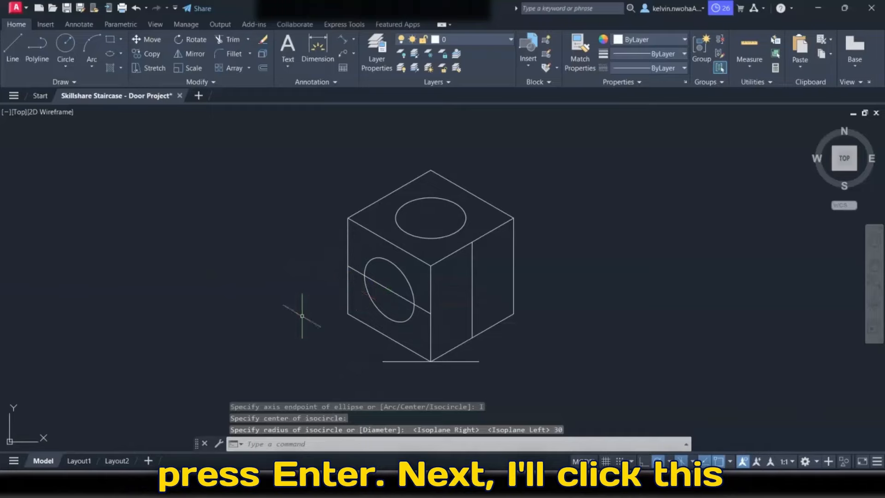
click(352, 267)
key(Delete)
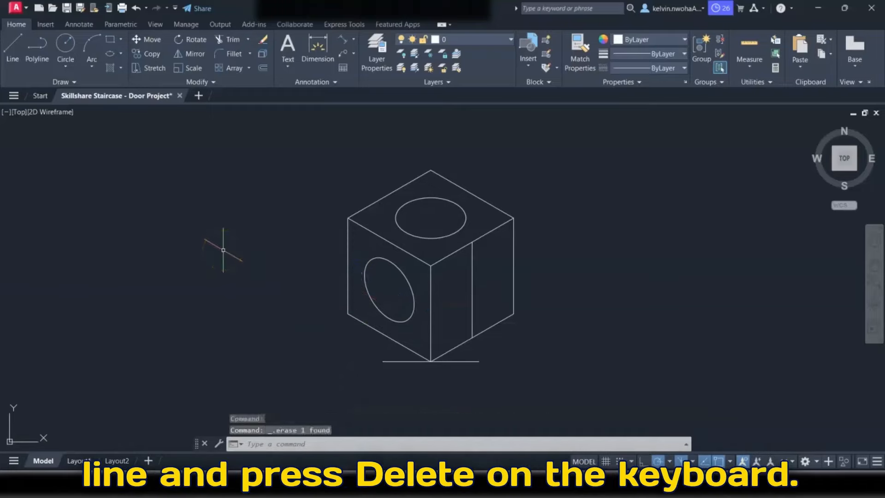
Step: Draw a radius 30 isocircle centred on the midpoint of the right face's vertical middle line using the Right isoplane, and delete that line
key(Return)
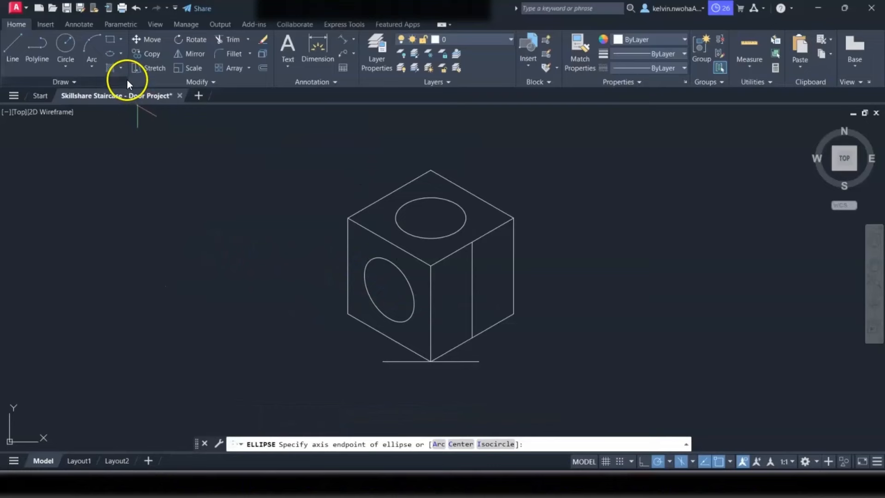
click(121, 55)
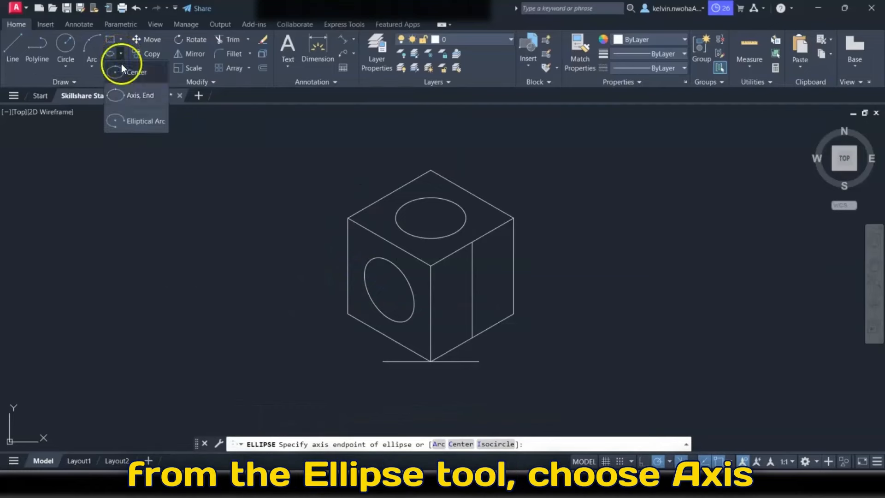
click(129, 98)
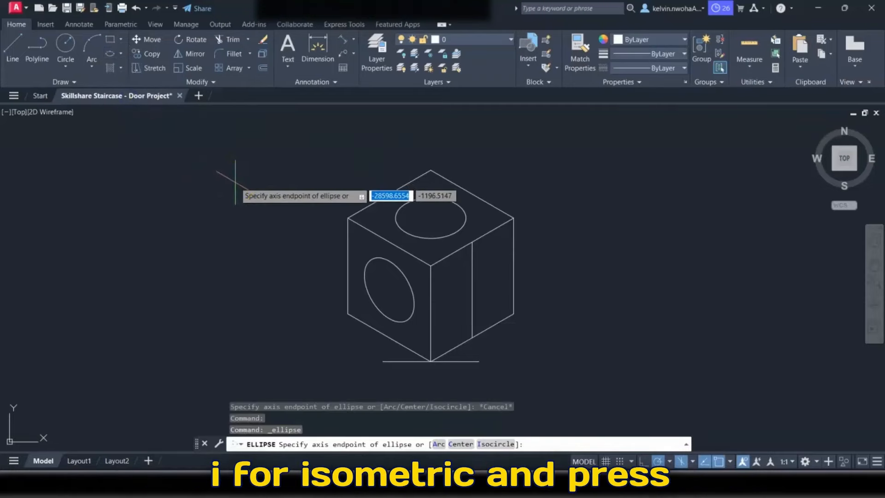
text(i)
key(Return)
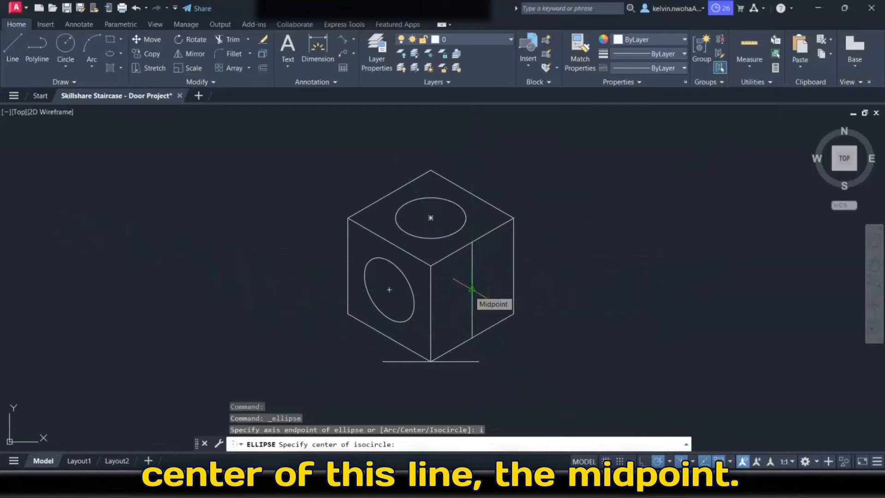
click(472, 289)
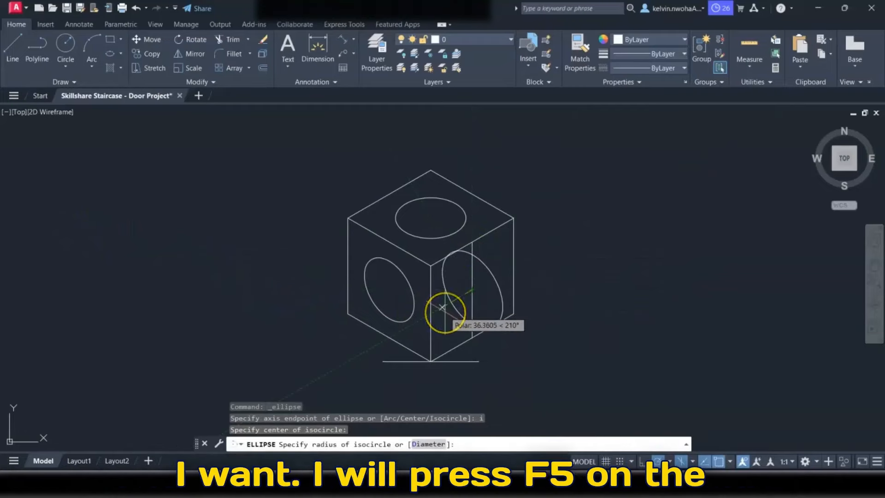
key(F5)
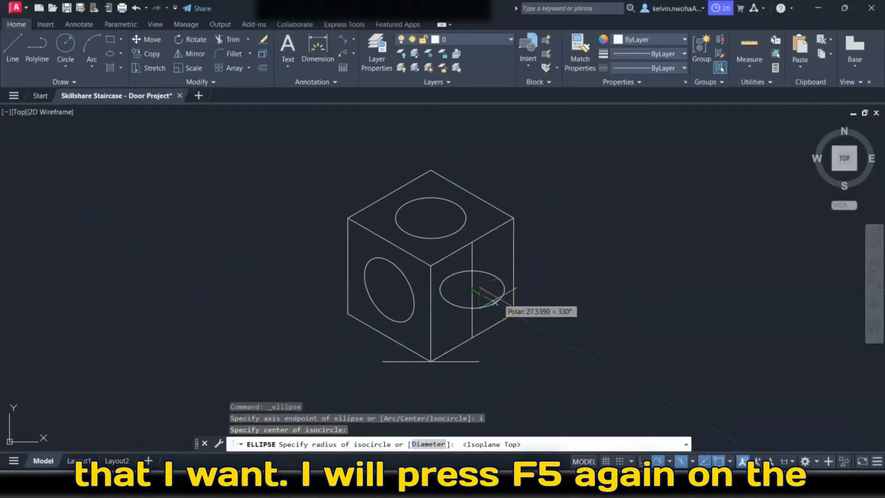
key(F5)
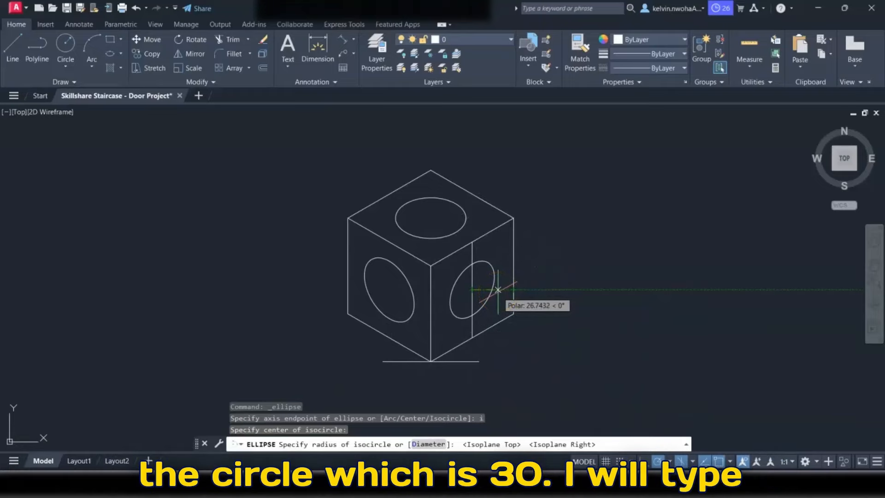
text(30)
key(Return)
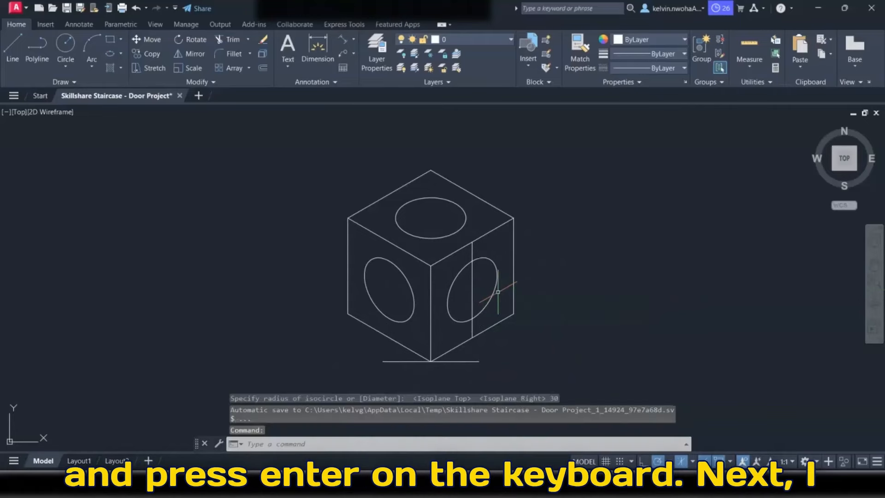
click(472, 297)
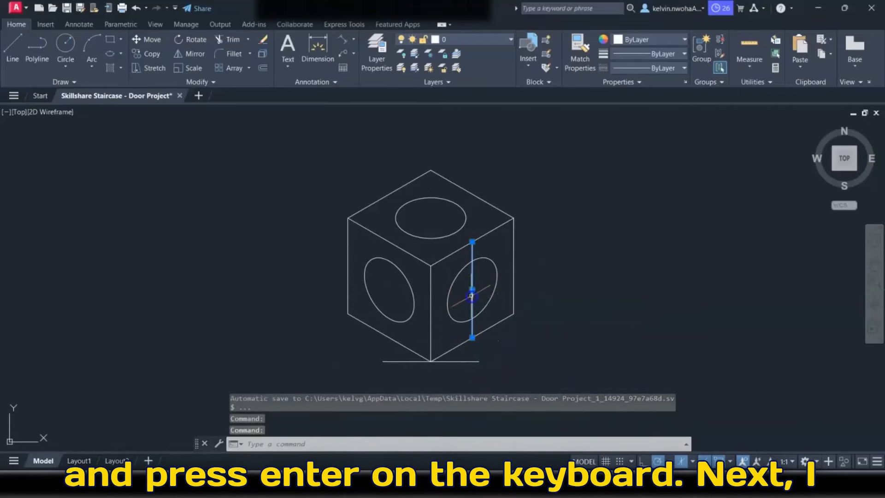
key(Delete)
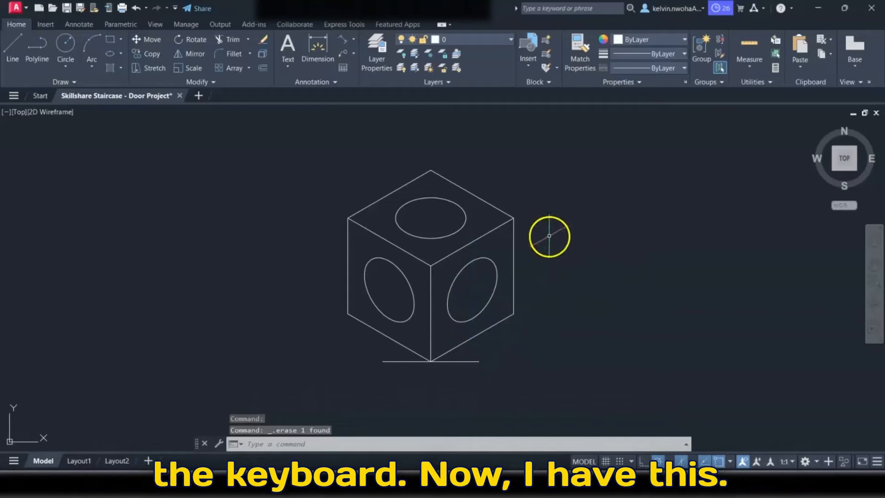
Step: Select all the box's straight edges, leaving out the isocircles and the base line, and set their lineweight to 0.30 mm
click(521, 222)
click(502, 207)
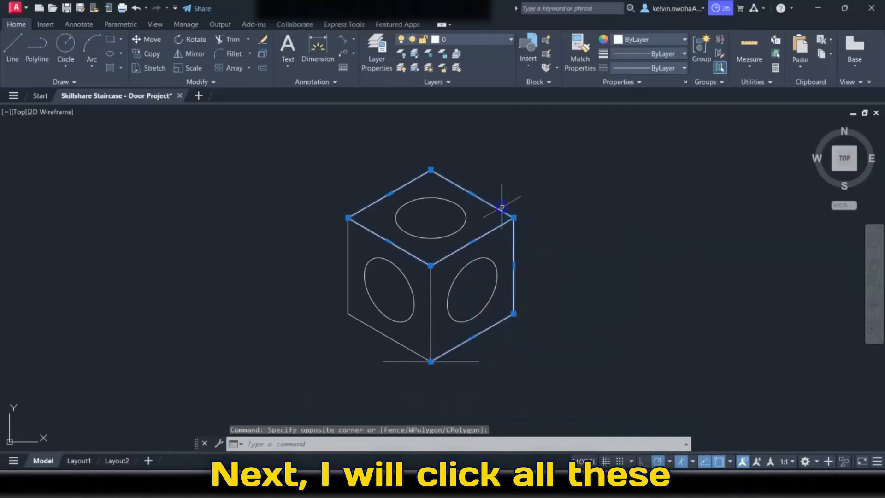
click(352, 274)
click(332, 257)
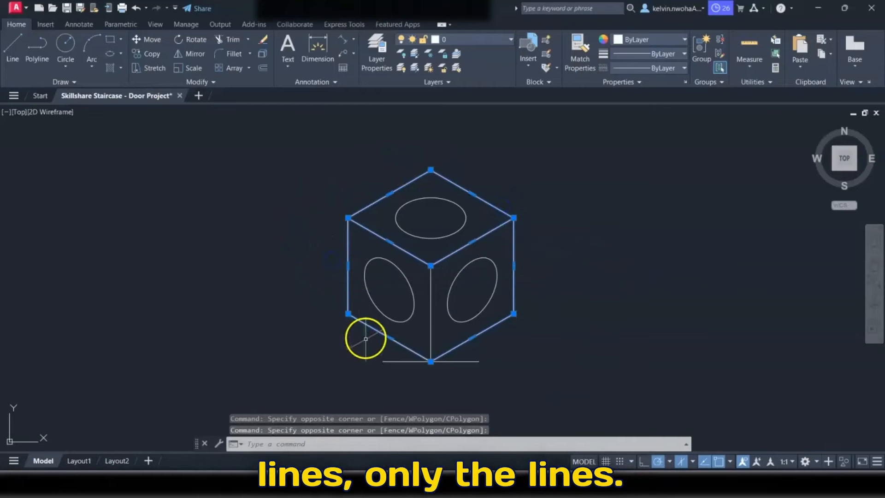
click(432, 337)
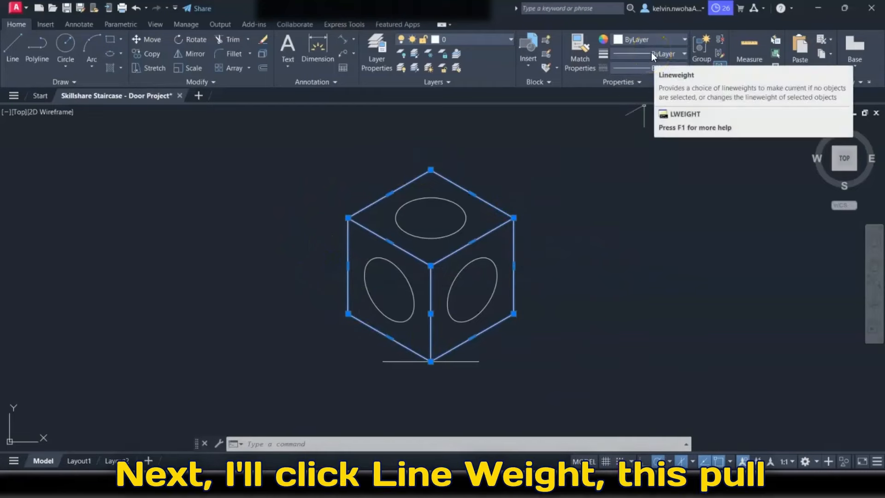
click(681, 52)
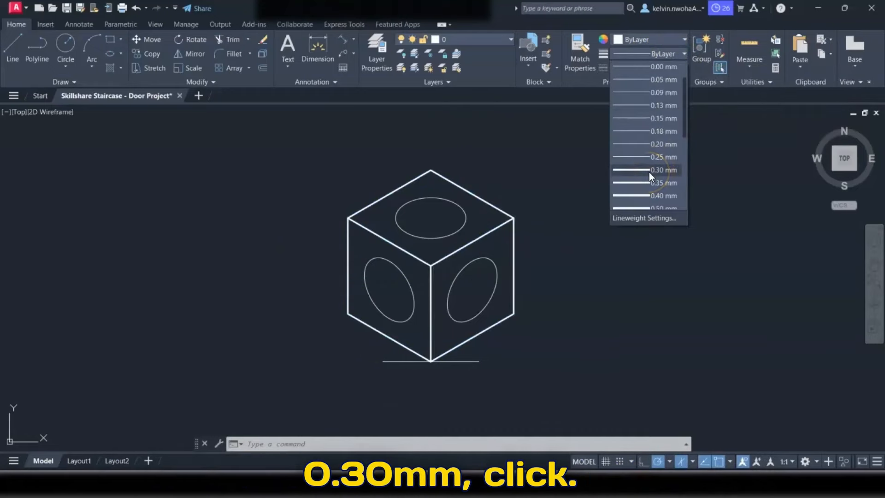
click(649, 171)
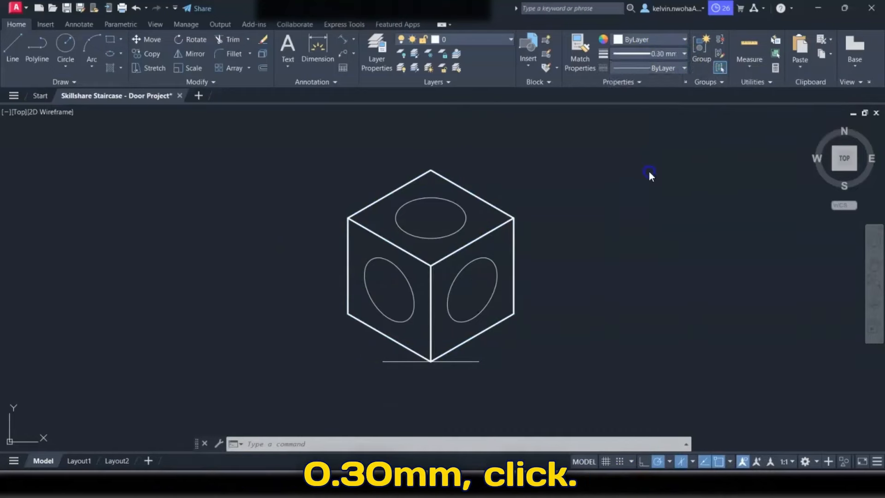
Step: Change the colour of the selected box edges to orange 205,105,40 and clear the selection
click(636, 39)
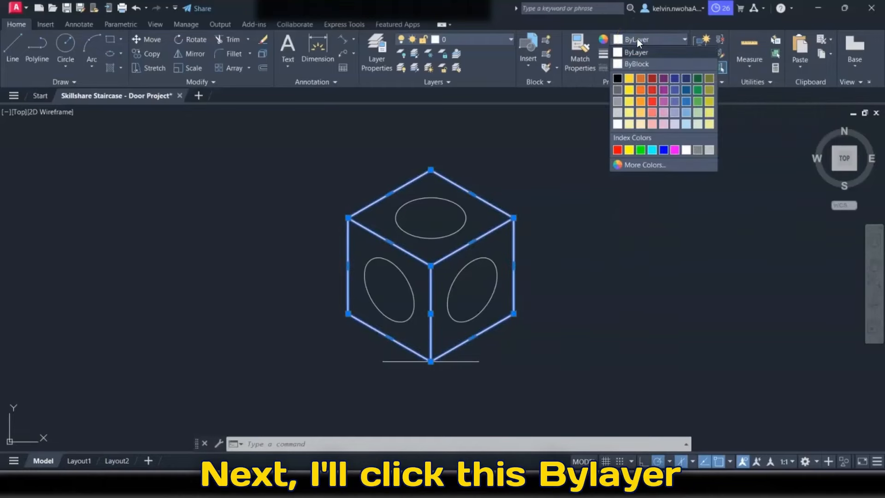
click(641, 79)
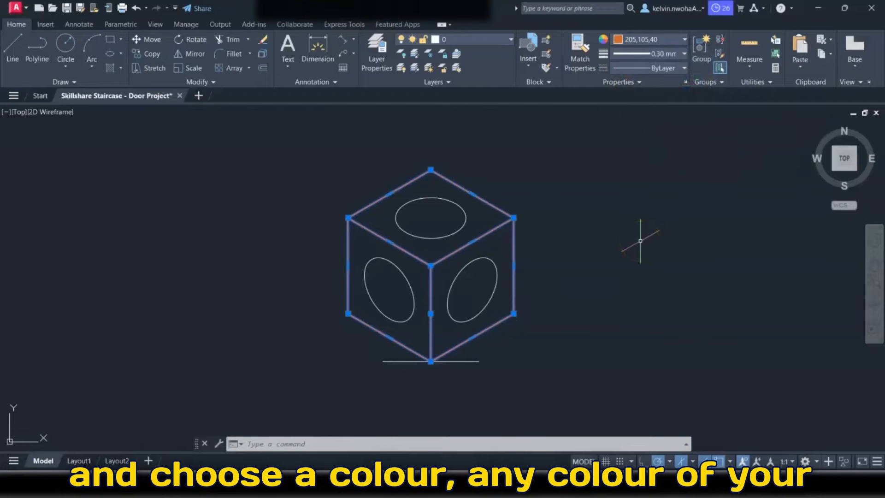
key(Escape)
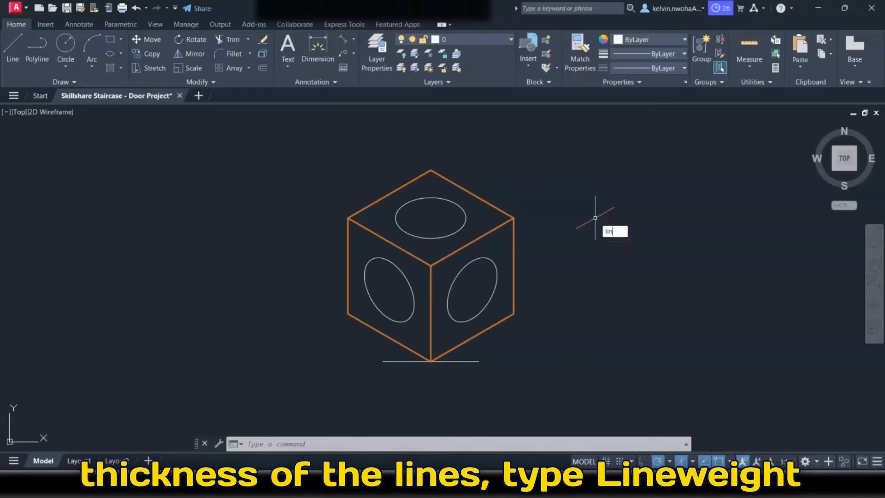
Step: Check in the Lineweight Settings that Display Lineweight is enabled, and accept the settings
text(ewe)
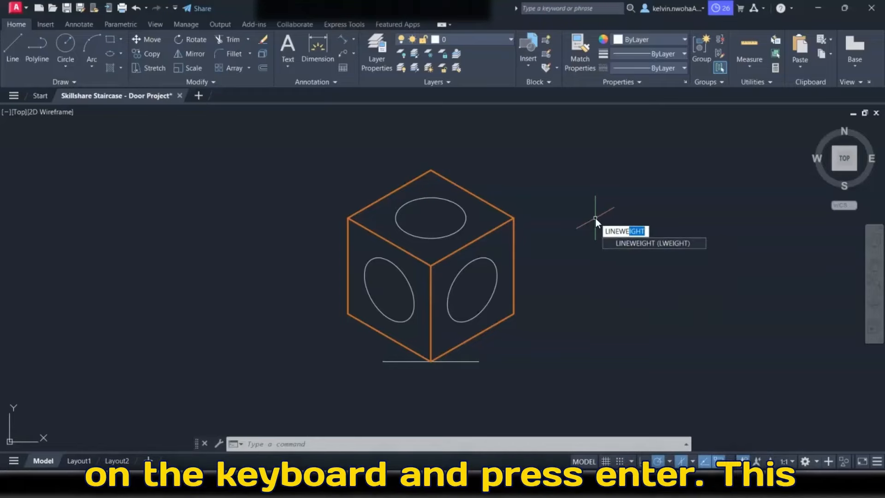
key(Return)
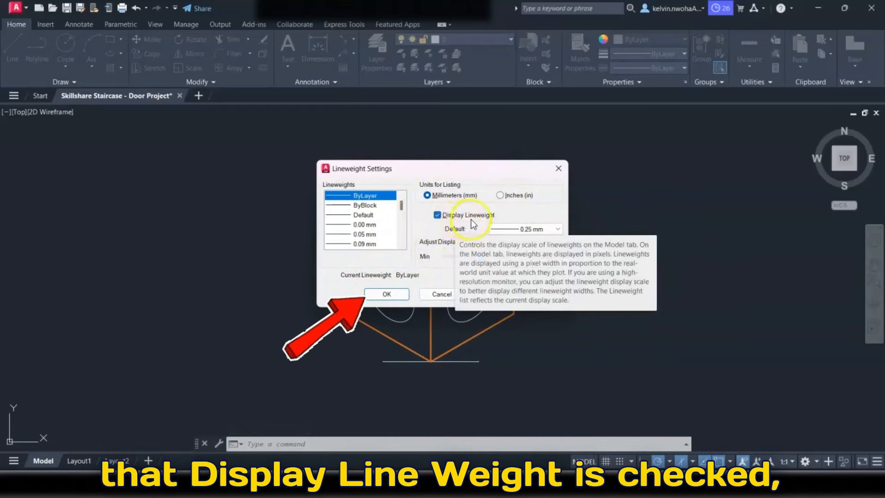
click(385, 294)
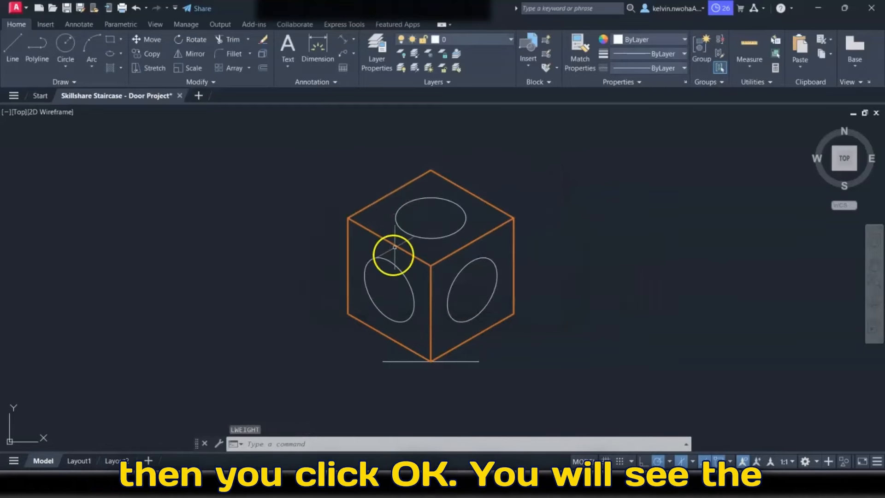
click(659, 53)
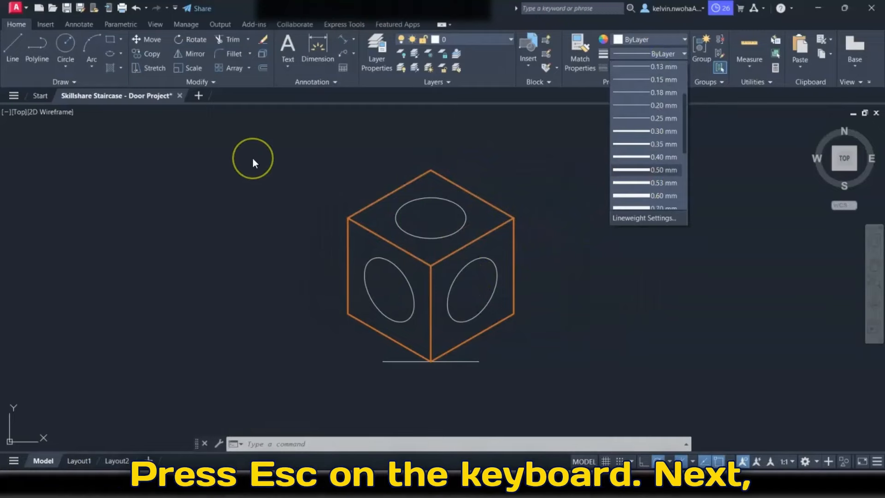
key(Escape)
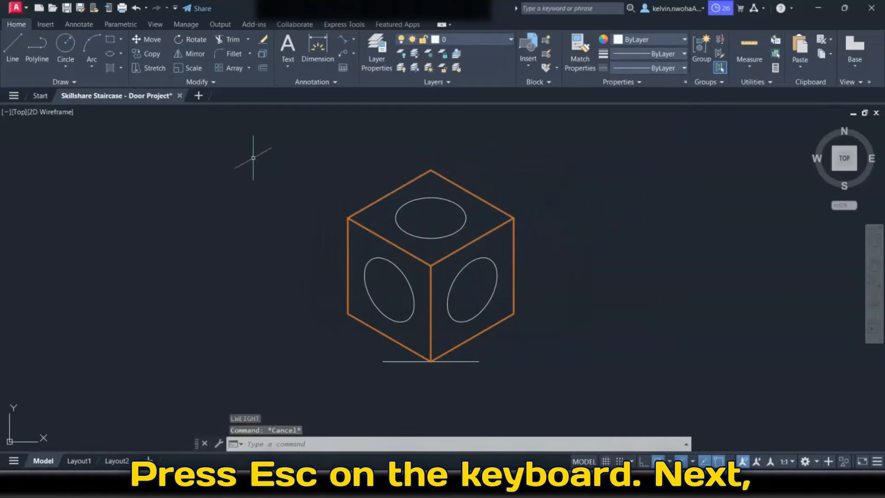
scroll(423, 212, up, 2)
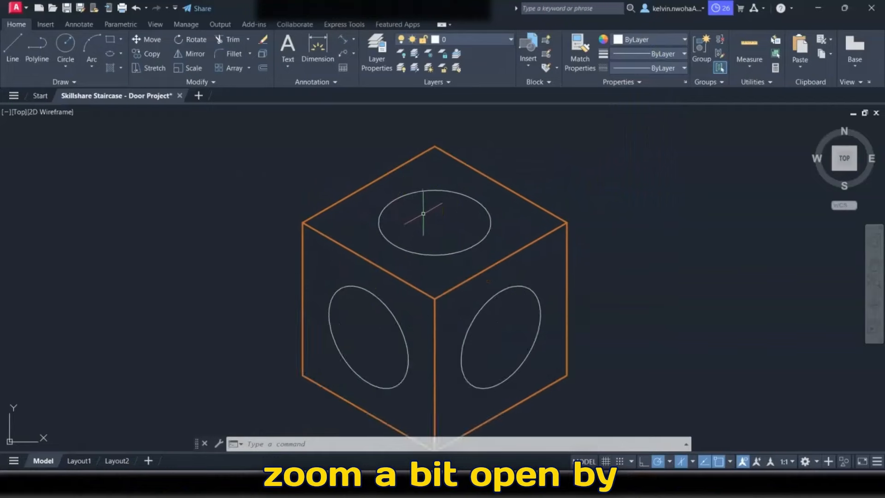
middle_drag(423, 213, 415, 173)
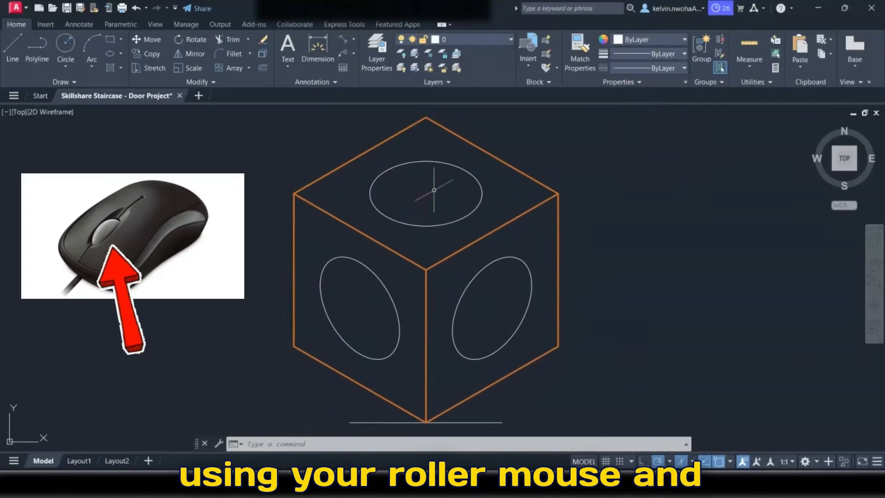
scroll(434, 189, down, 5)
scroll(431, 197, up, 5)
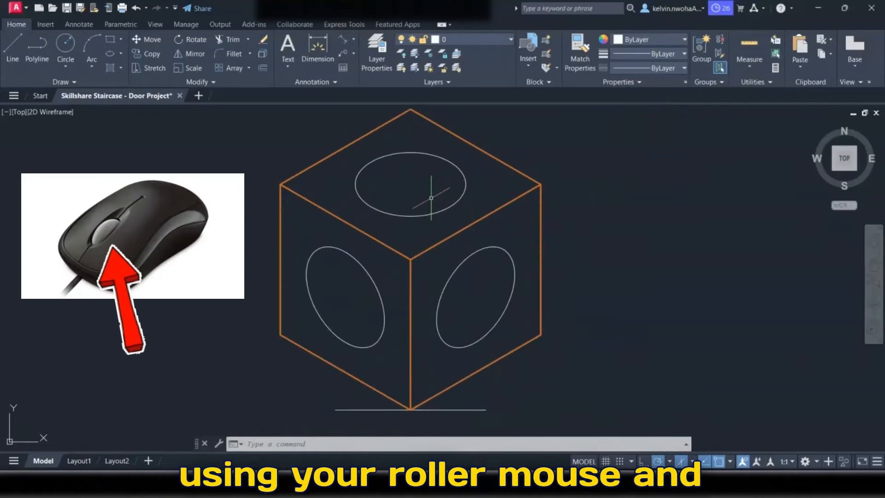
Step: Copy the top face's isocircle from its centre 10 units straight down along the 270° direction
mouse_move(431, 198)
middle_down()
mouse_move(518, 211)
mouse_move(395, 214)
mouse_move(450, 210)
middle_up()
click(411, 166)
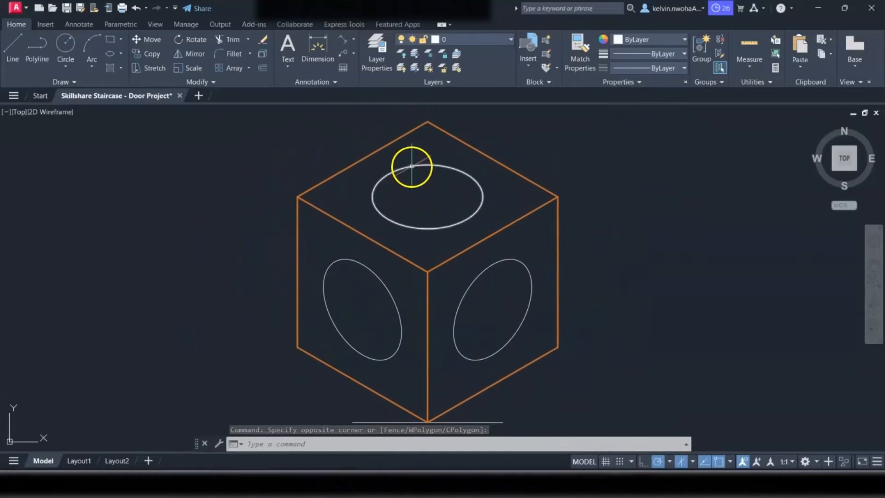
click(412, 166)
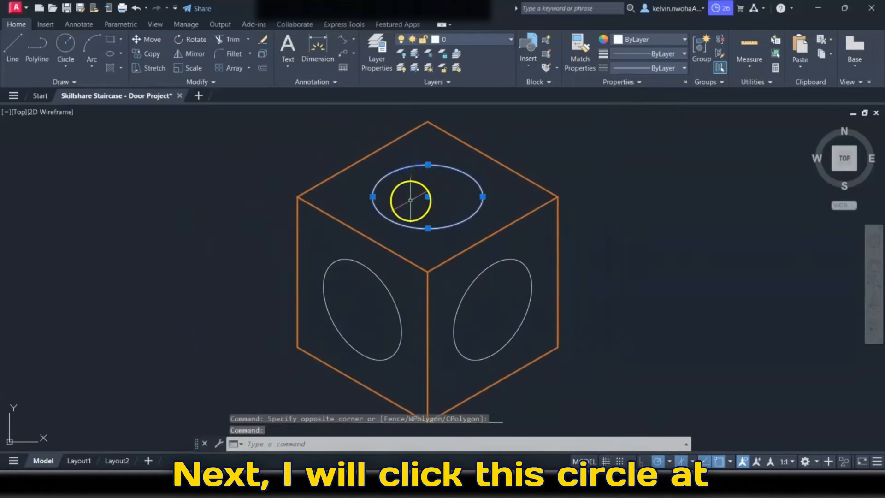
click(151, 56)
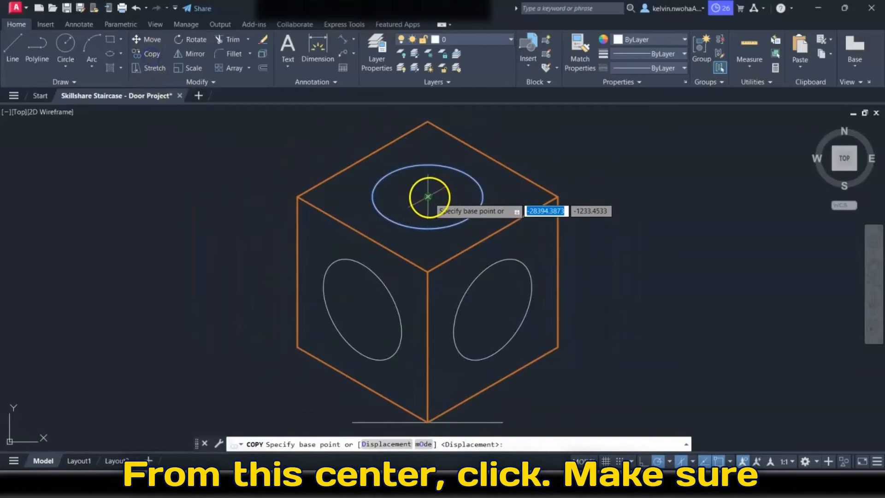
click(427, 197)
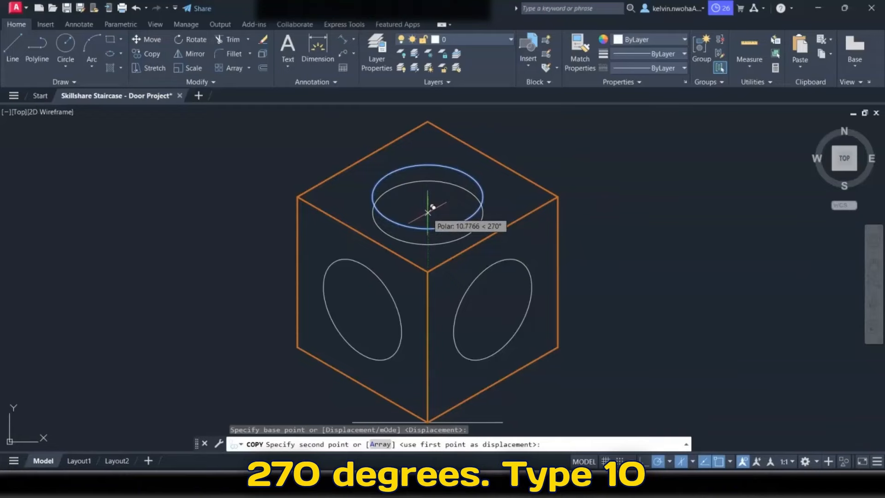
text(10)
key(Return)
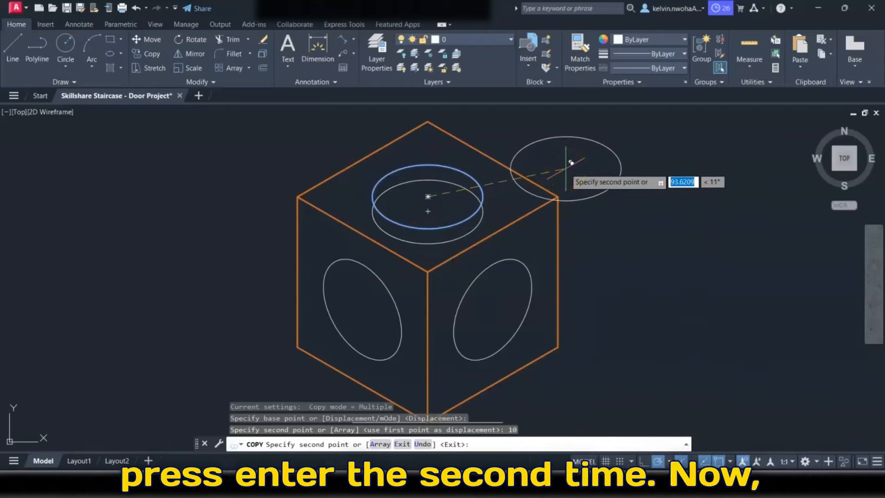
key(Return)
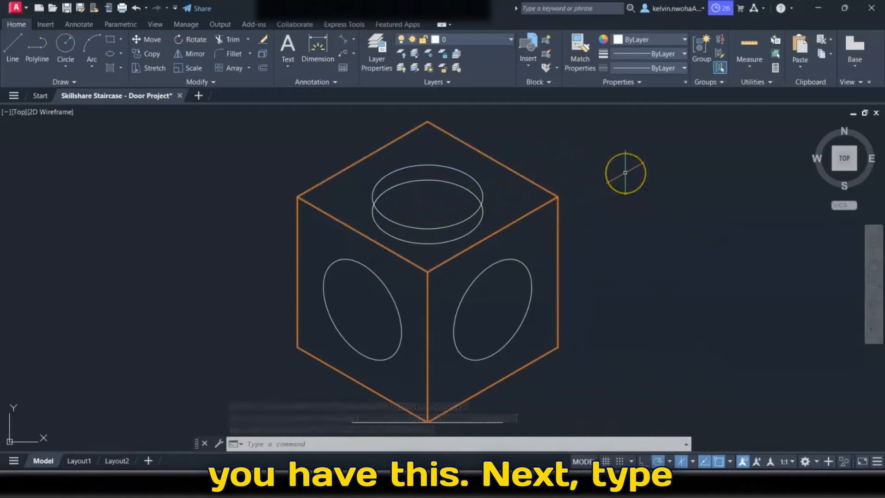
Step: Trim away the part of the copied top isocircle that lies outside the original circle
text(trim)
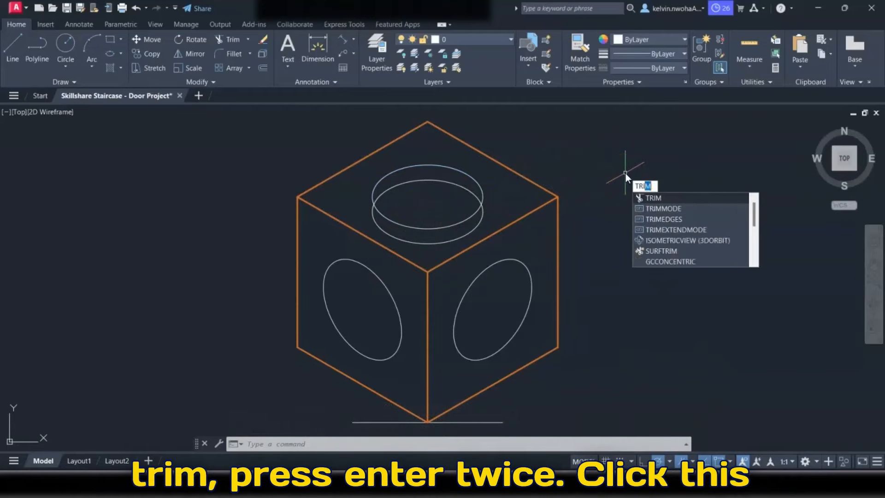
key(Return)
key(Return)
click(438, 229)
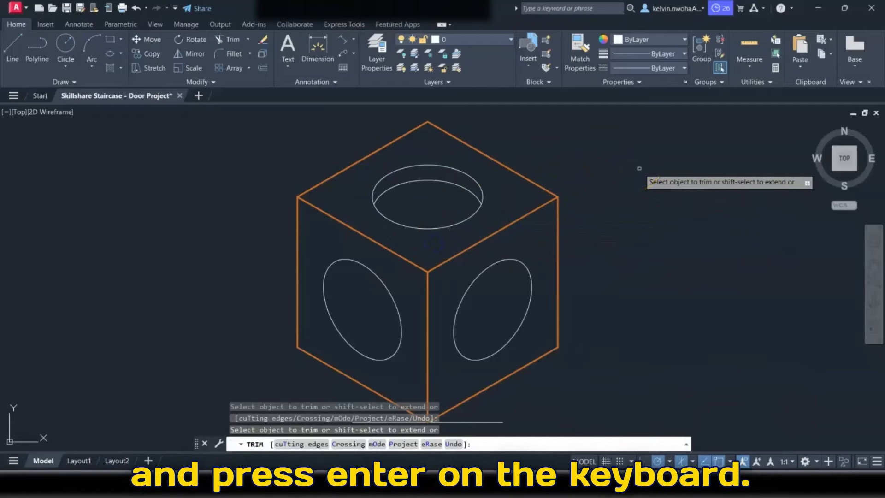
key(Return)
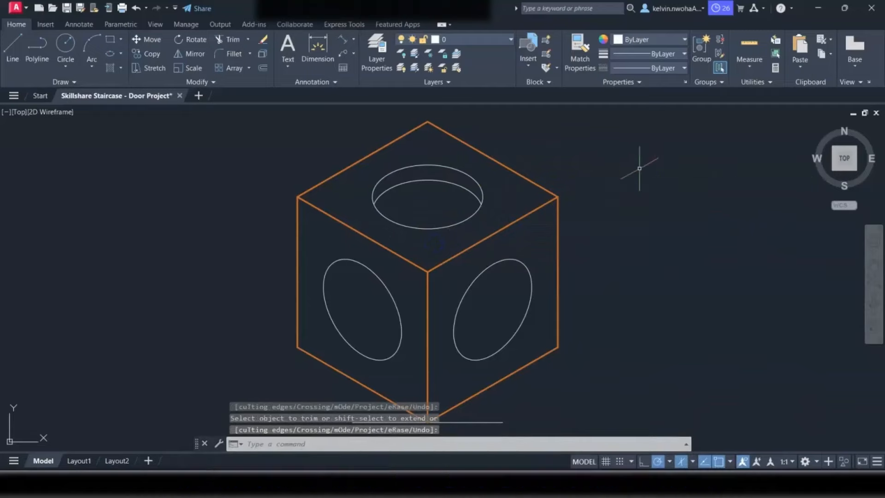
Step: Copy the left face's isocircle from its centre 10 units inward along the 30° direction
click(358, 263)
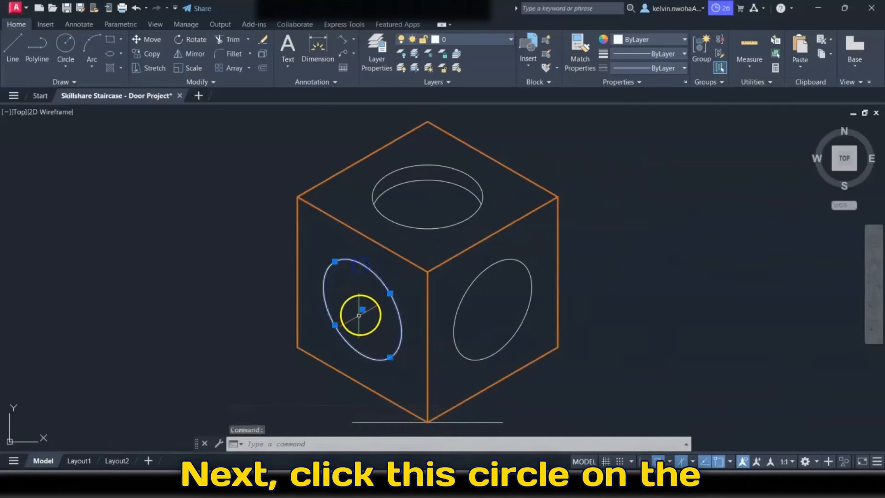
click(146, 53)
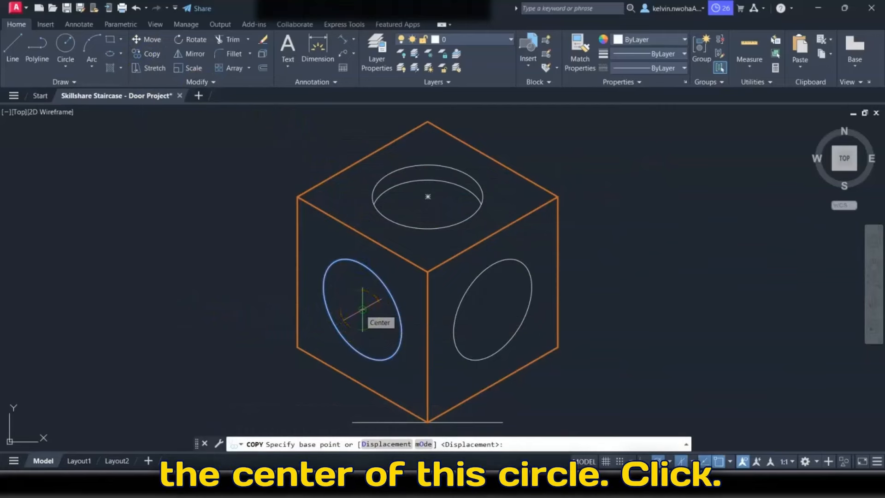
click(362, 309)
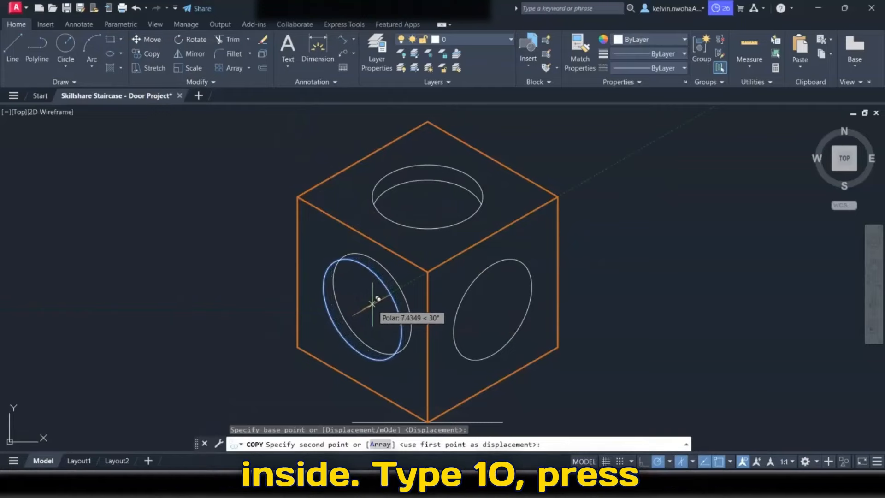
text(10)
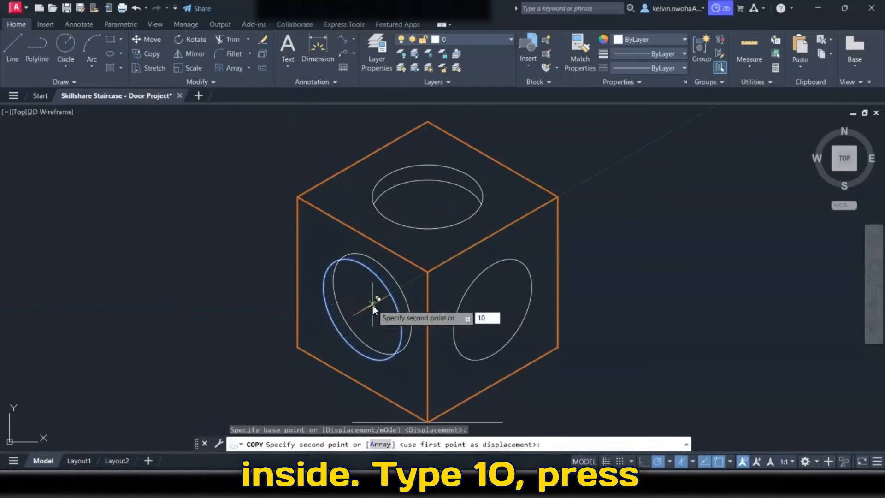
key(Return)
key(Return)
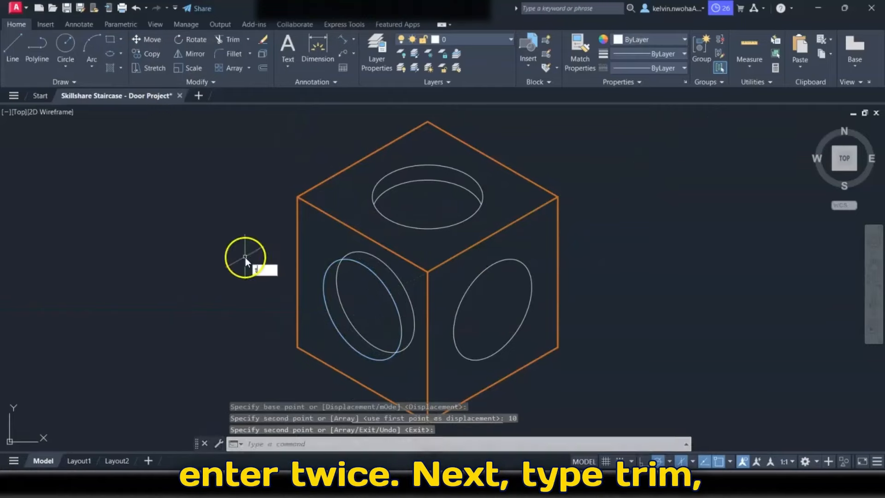
Step: Trim away the part of the copied left-face isocircle that lies outside the original circle
text(trim)
key(Return)
key(Return)
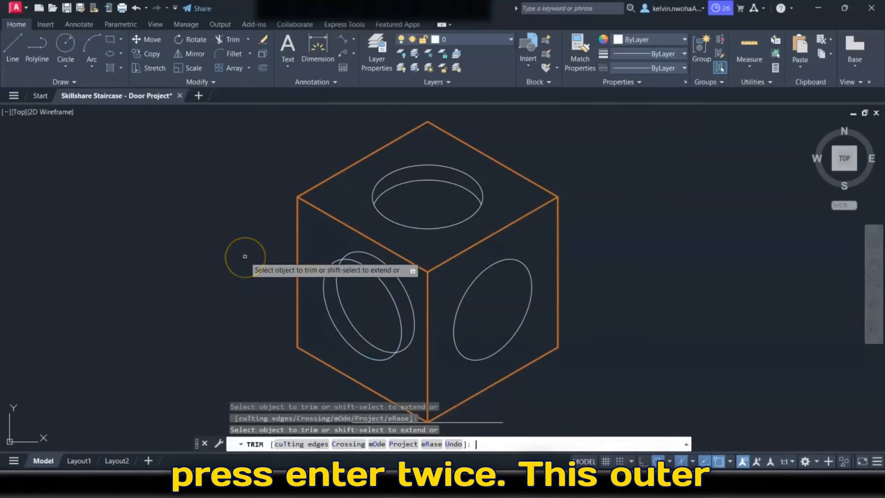
click(397, 280)
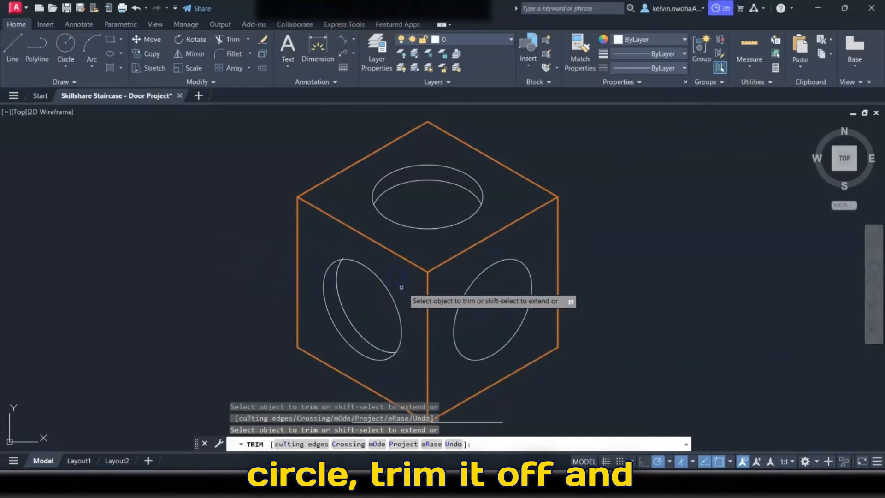
key(Return)
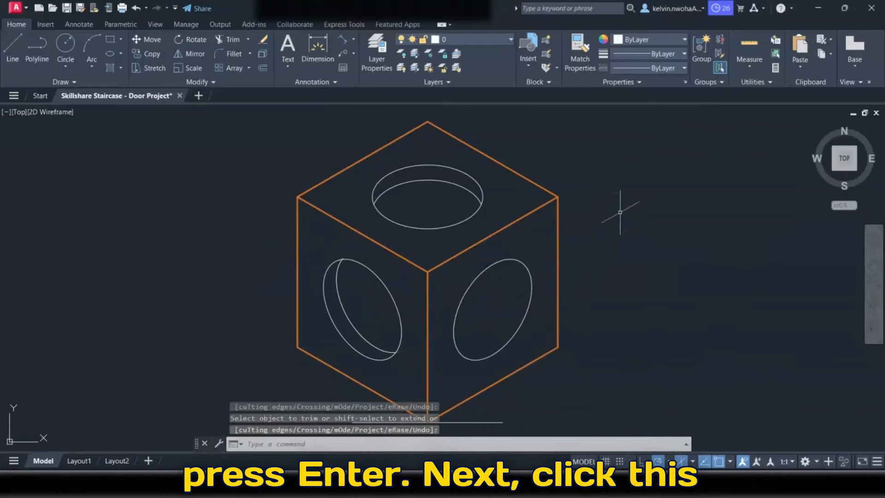
Step: Copy the right face's isocircle from its centre 10 units along the 180° direction
click(528, 305)
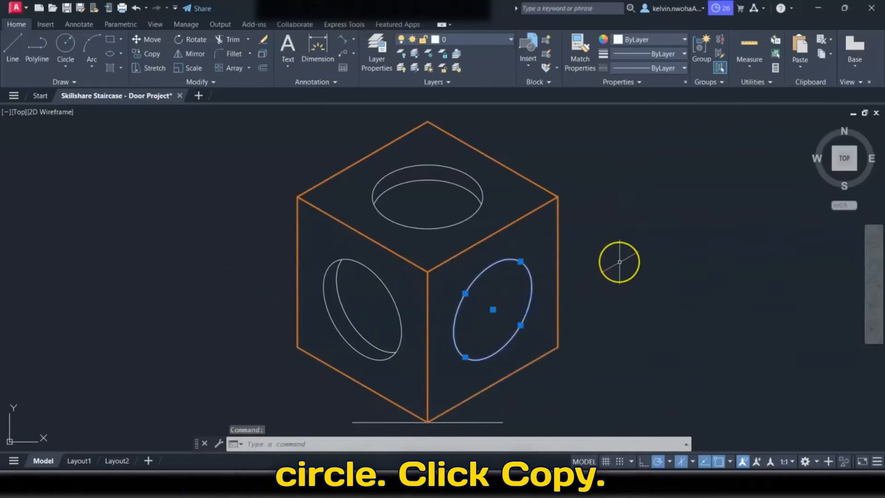
click(146, 56)
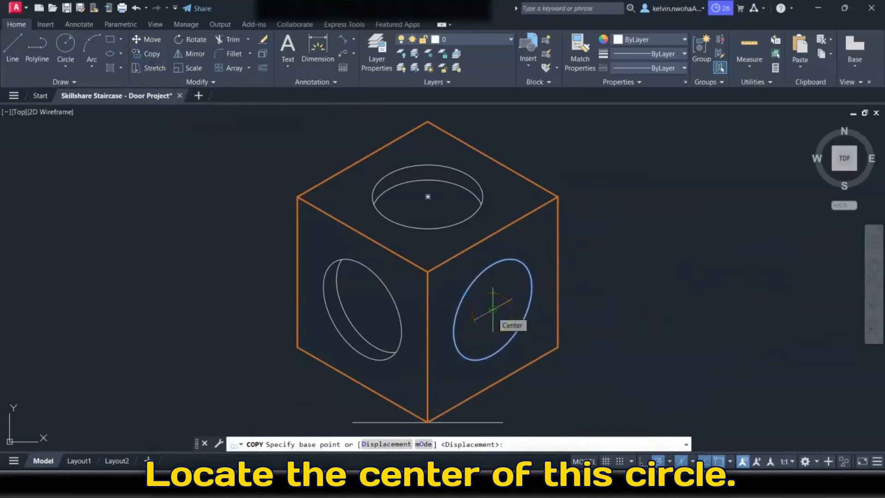
click(493, 308)
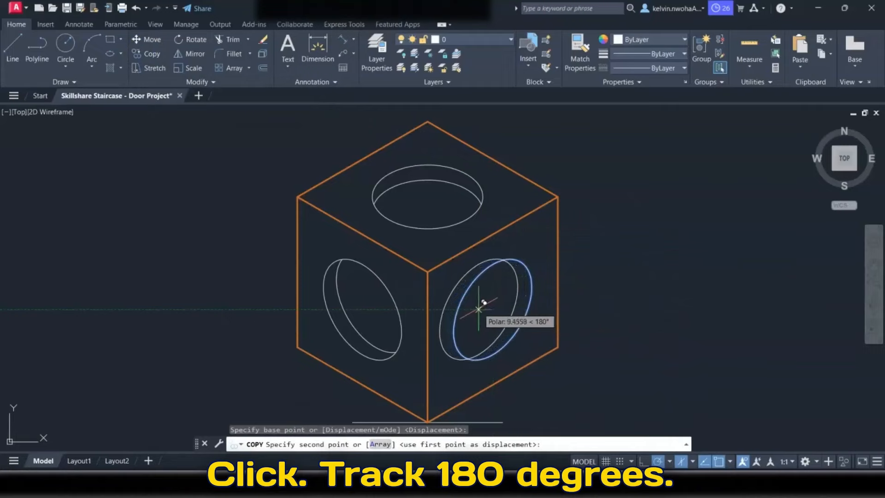
text(10)
key(Return)
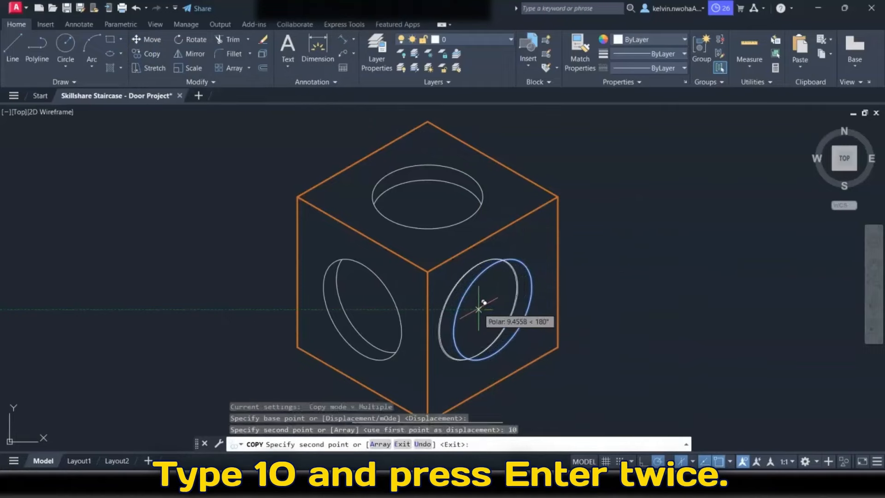
key(Return)
Step: Trim away the part of the copied right-face isocircle that lies outside the original circle
text(trim)
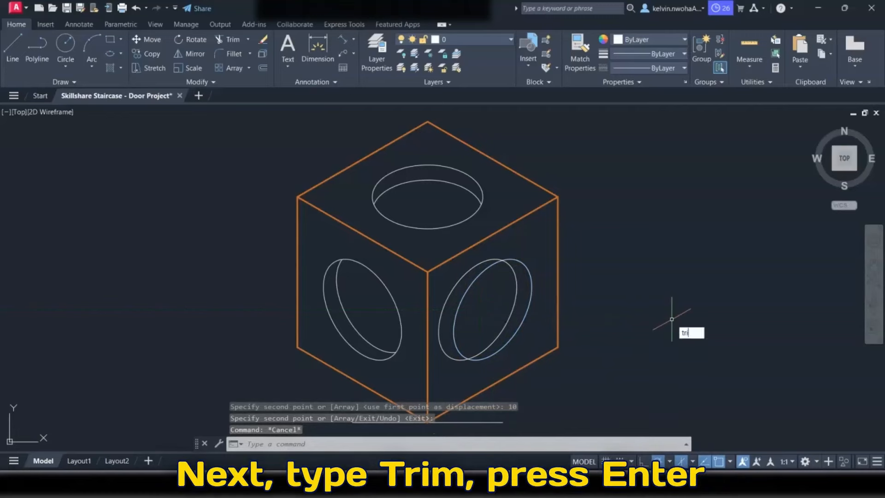
key(Return)
key(Return)
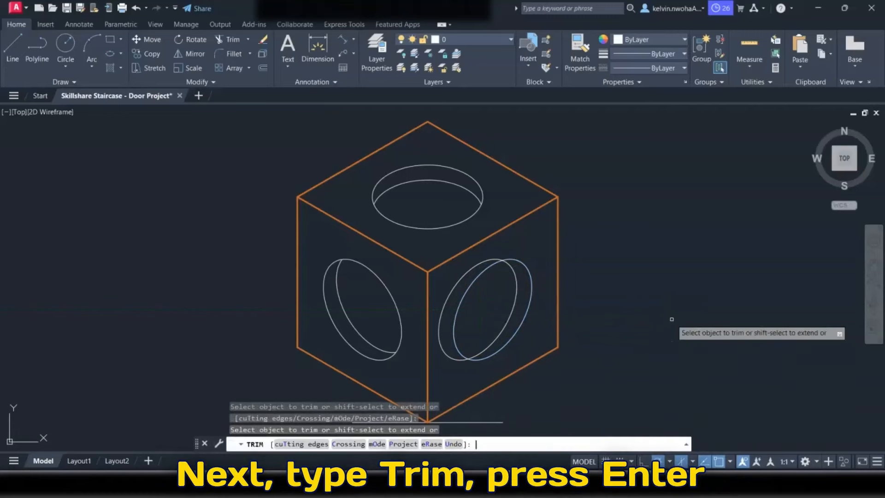
click(439, 322)
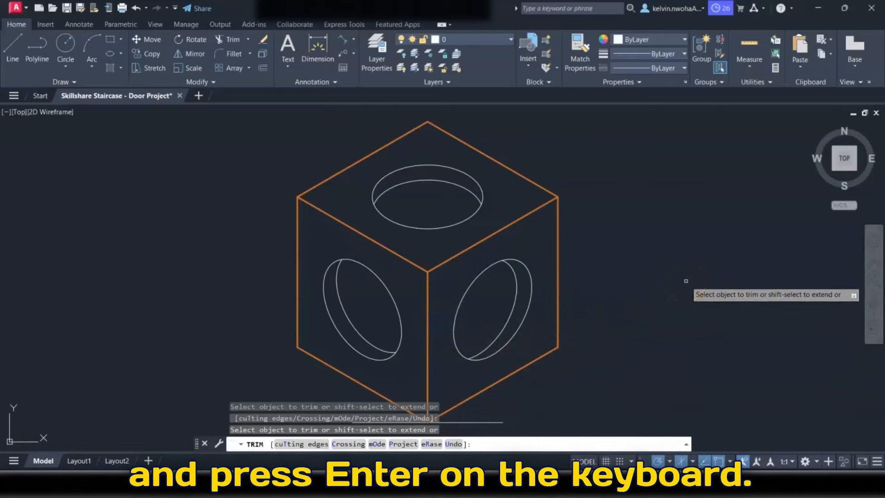
key(Return)
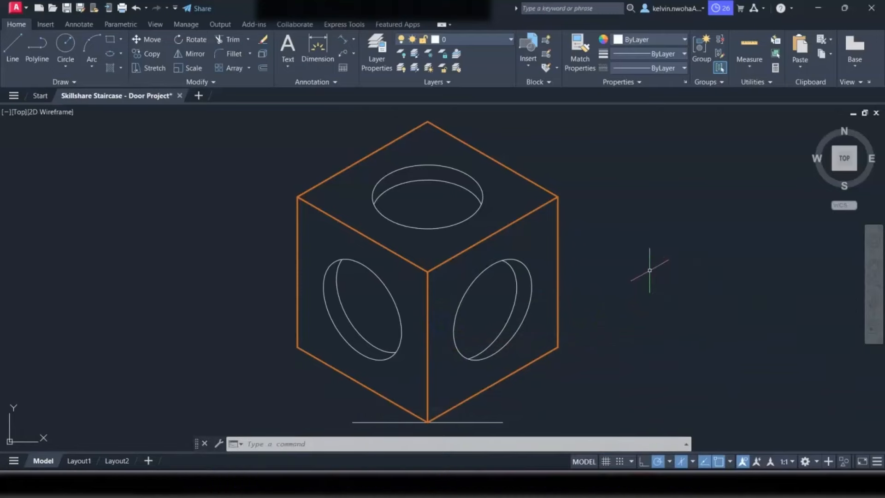
Step: Hatch the box's top face around the hole with a Solid fill in Magenta
text(ha)
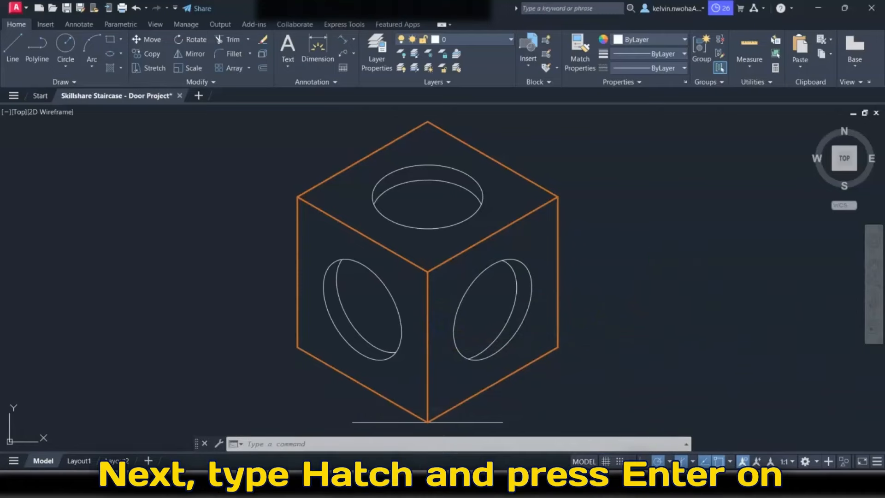
key(Return)
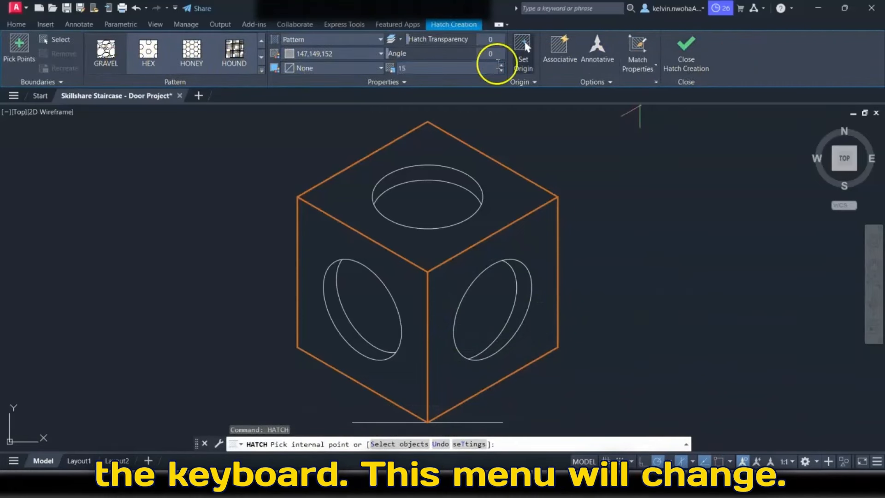
click(303, 39)
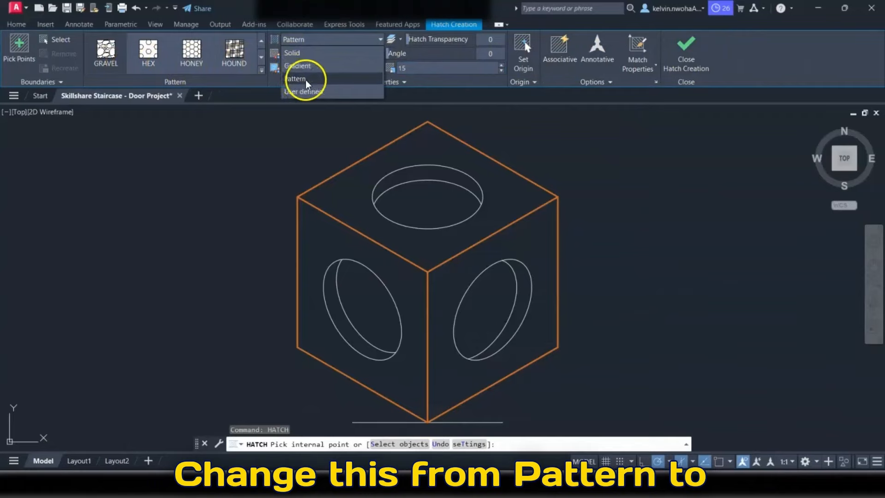
click(298, 53)
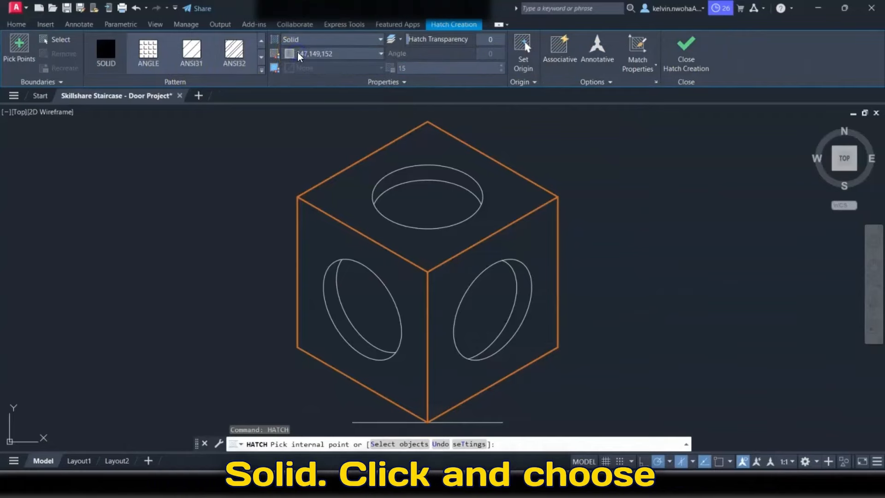
click(298, 54)
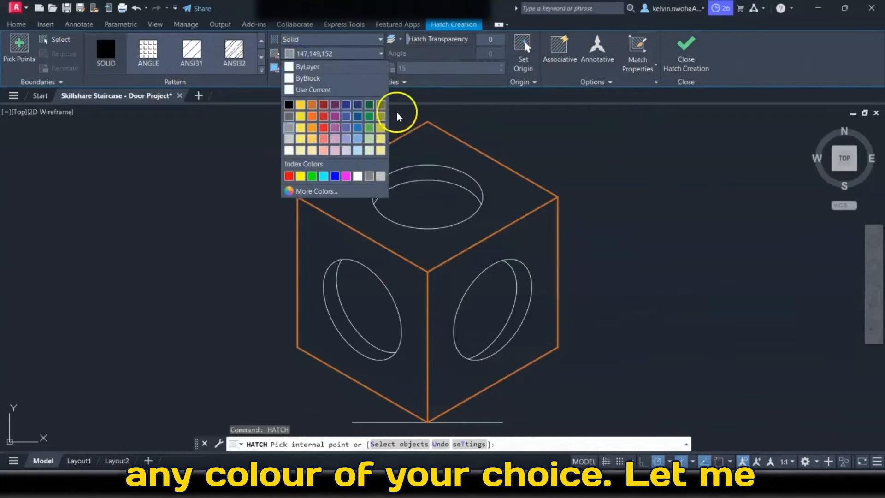
click(345, 176)
click(350, 189)
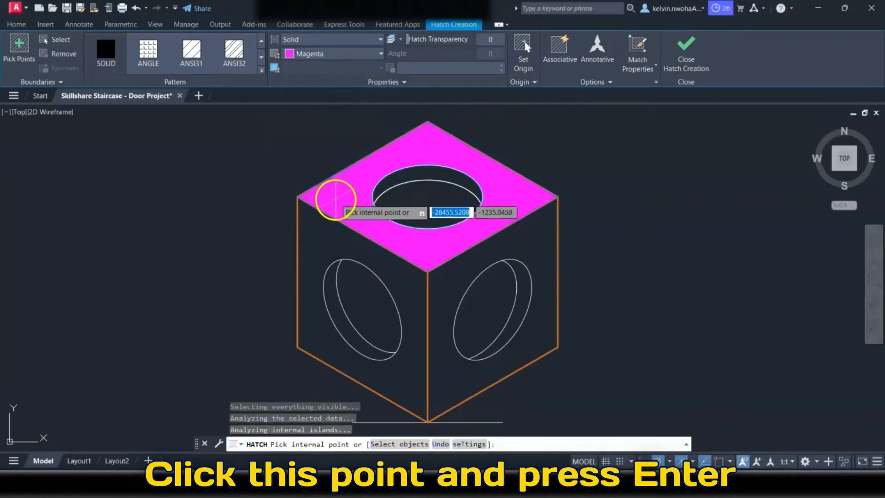
key(Return)
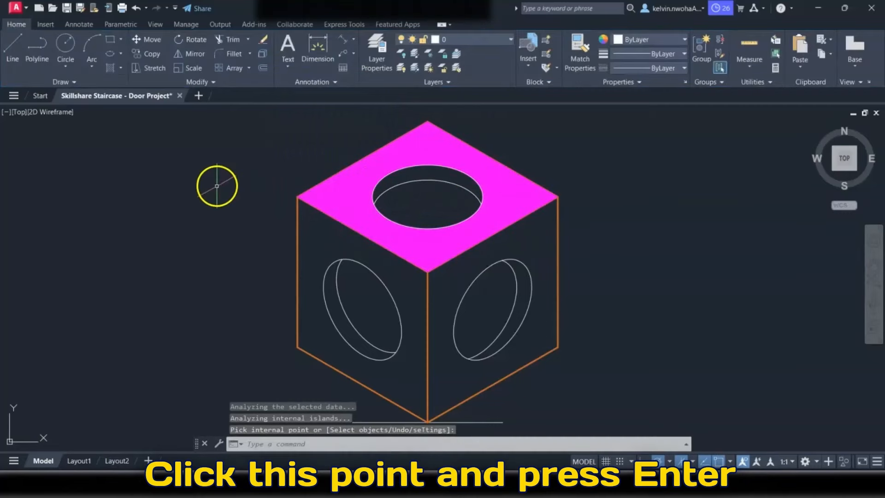
Step: Hatch the box's left face around the hole with a Solid fill in Yellow
key(Return)
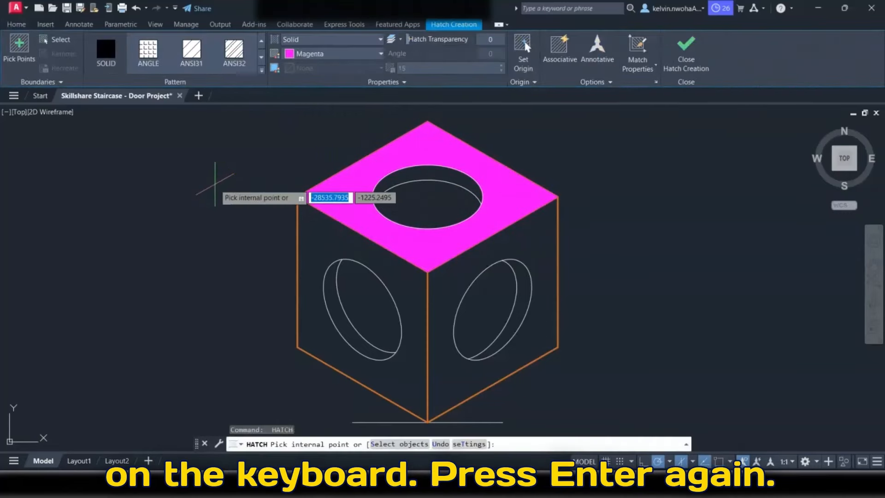
click(309, 54)
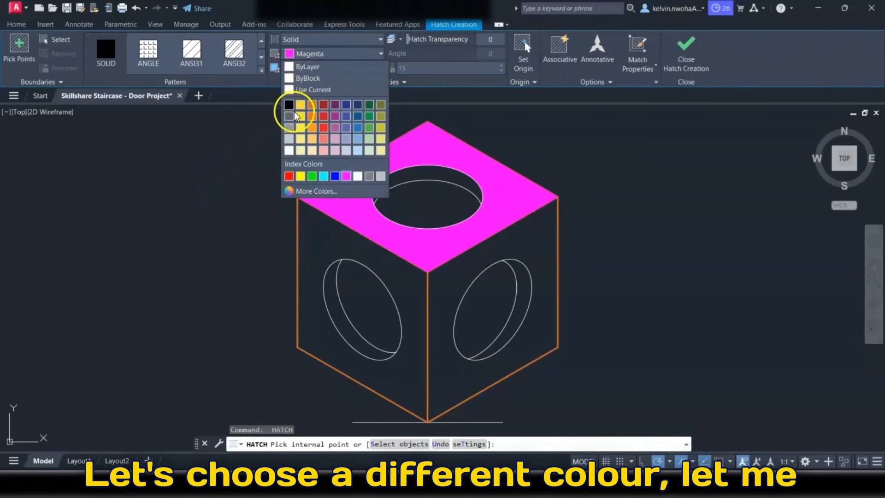
click(300, 176)
click(300, 237)
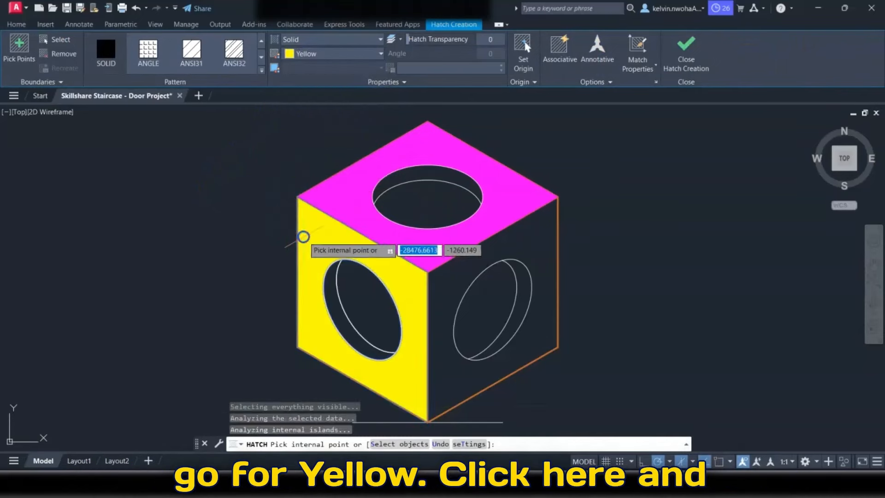
key(Return)
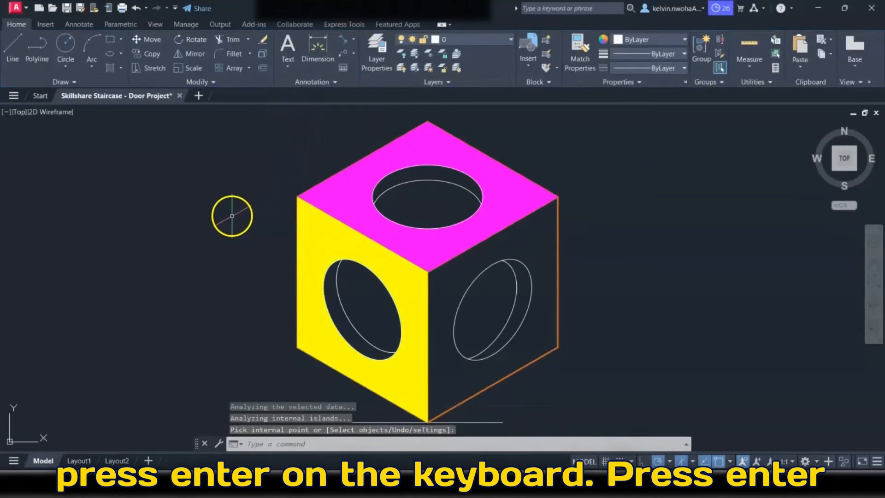
Step: Hatch the box's right face around the hole with a Solid fill in Green
key(Return)
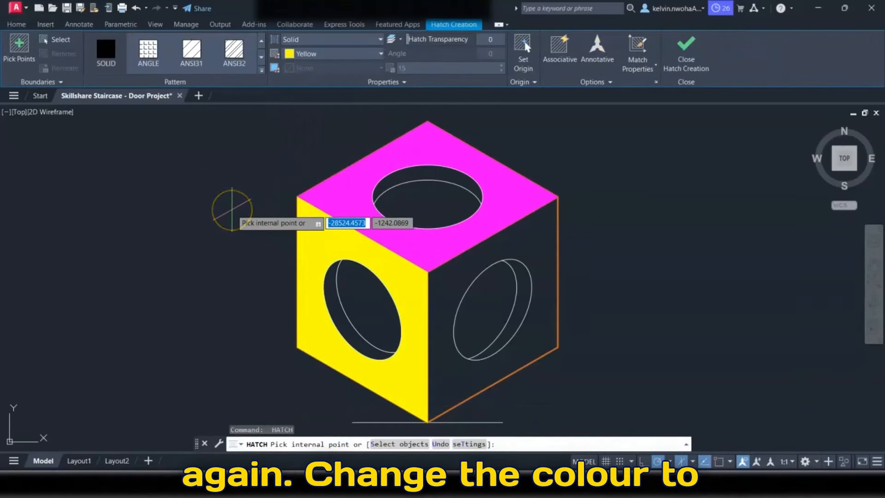
click(327, 55)
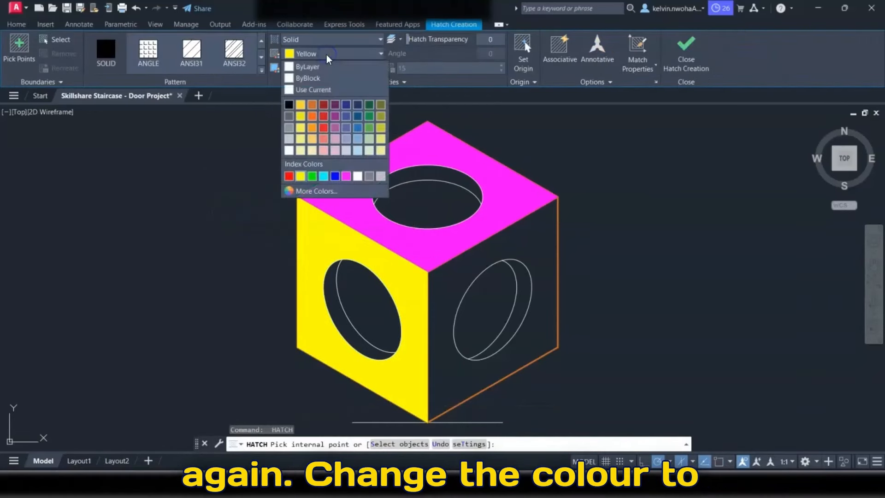
click(312, 176)
click(545, 239)
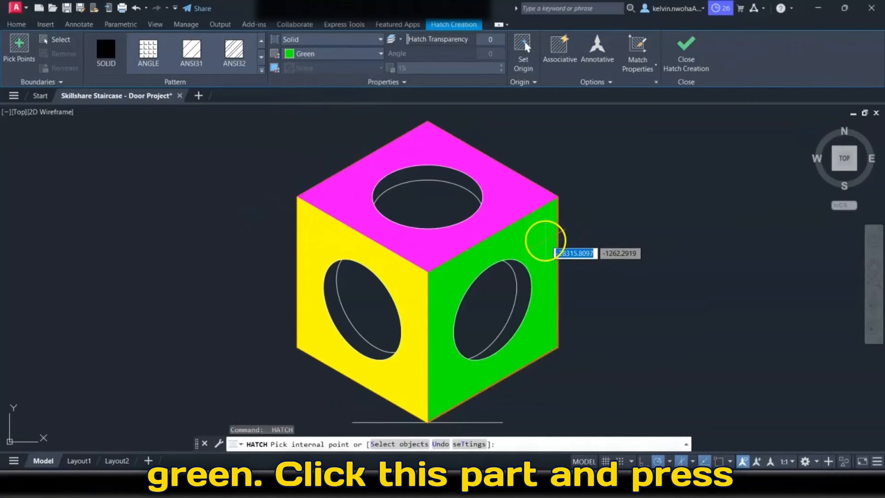
key(Return)
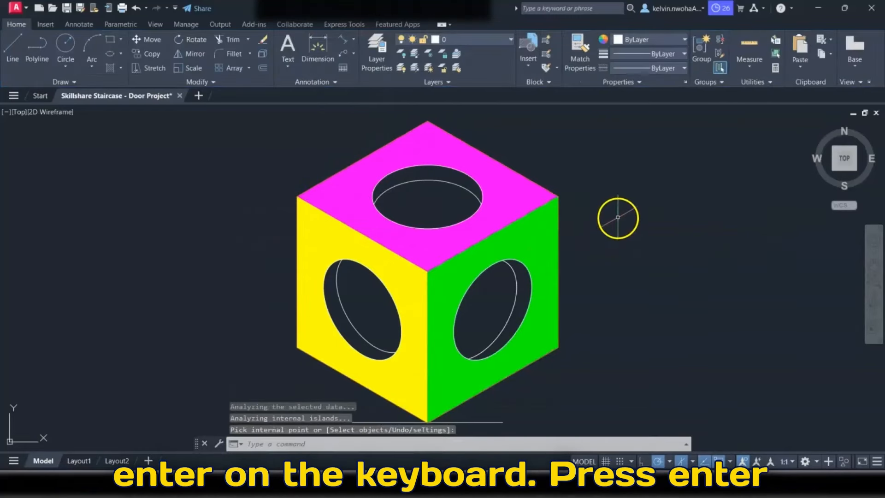
Step: Hatch the crescent-shaped inner walls of the three holes with a Solid fill in Red
key(Return)
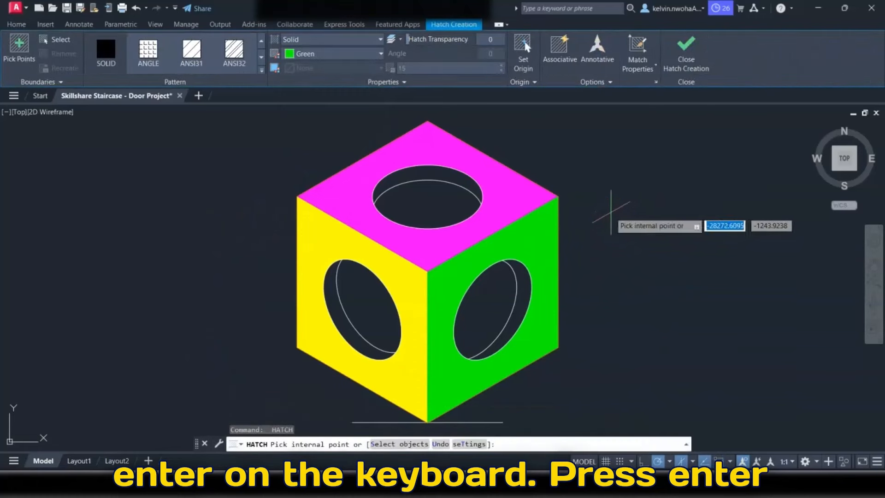
click(333, 54)
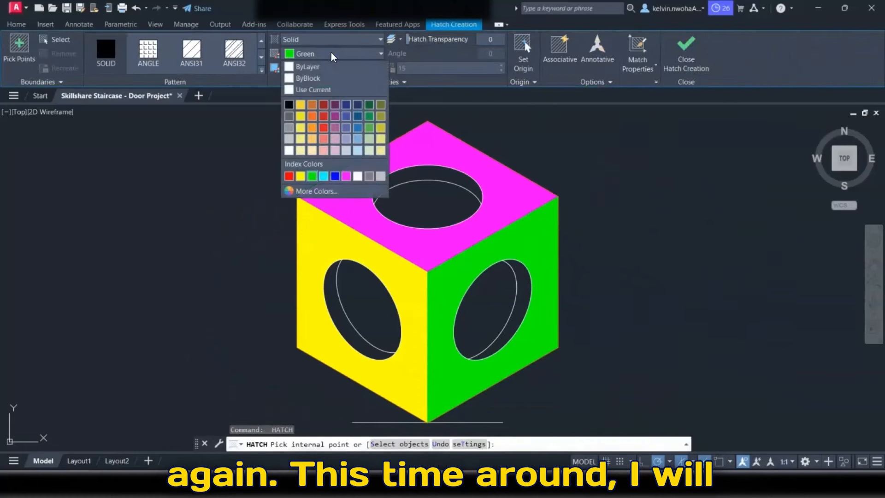
click(288, 176)
click(402, 181)
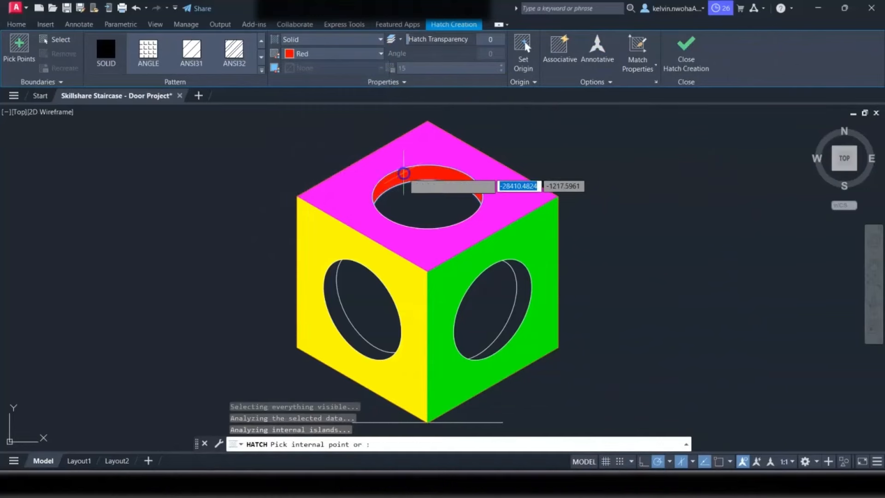
click(332, 307)
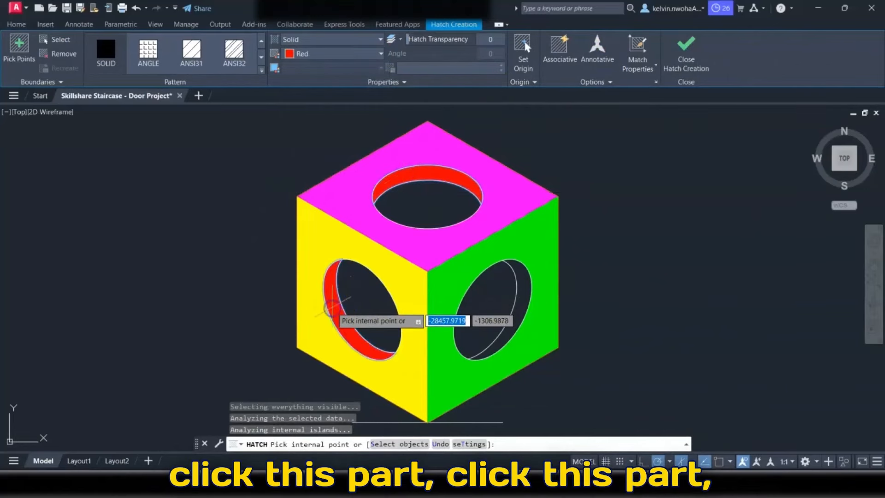
click(522, 303)
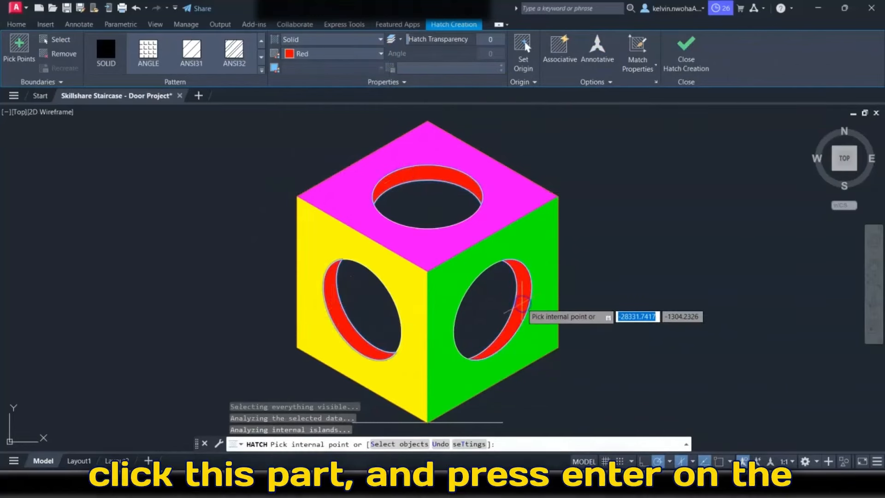
key(Return)
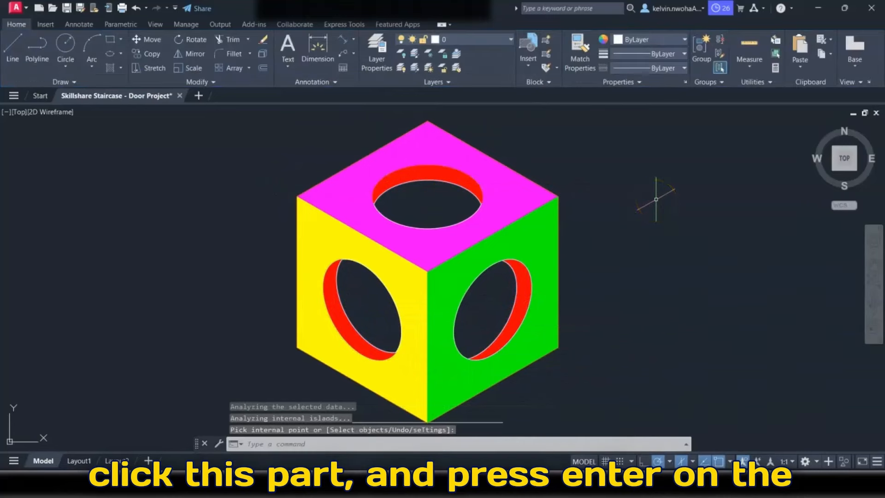
Step: Add an aligned dimension to the right face's outer vertical edge, placed outside the box
scroll(571, 214, down, 3)
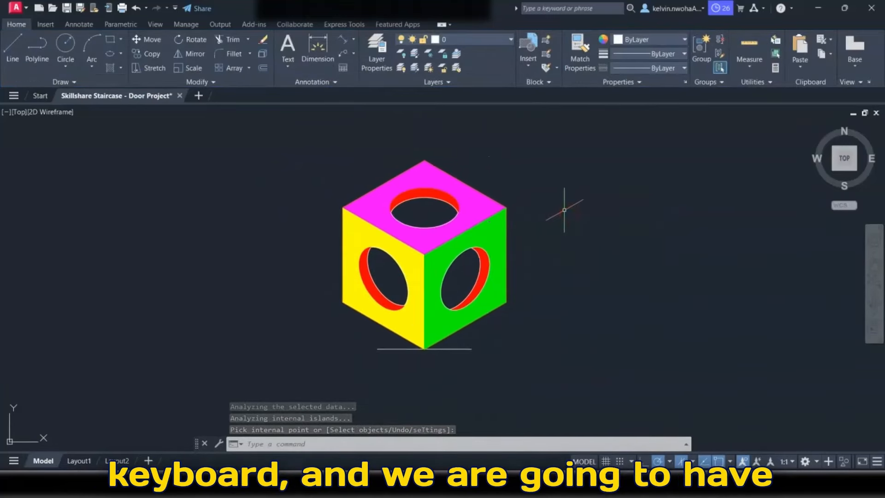
scroll(564, 210, up, 4)
scroll(564, 210, down, 2)
middle_drag(665, 178, 673, 198)
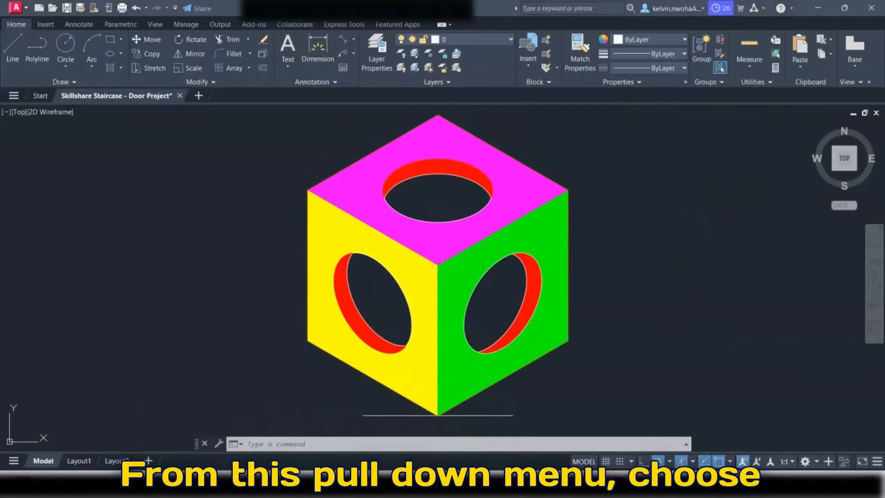
click(353, 40)
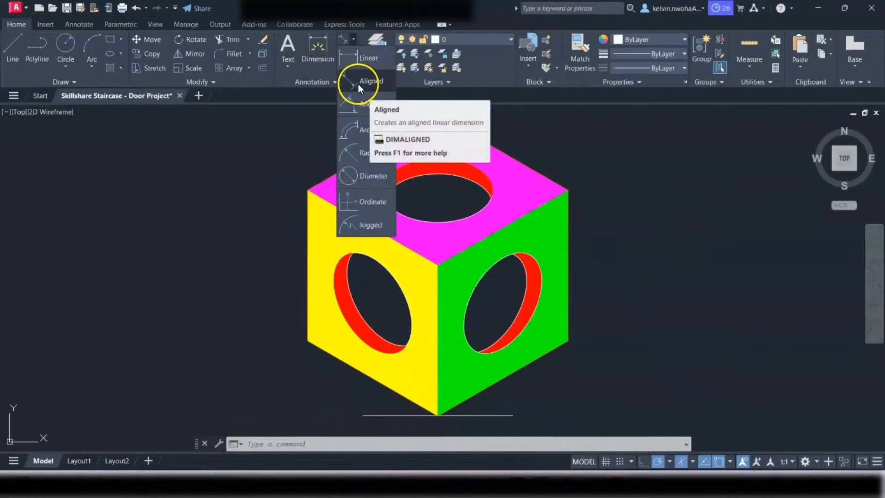
click(358, 84)
click(568, 190)
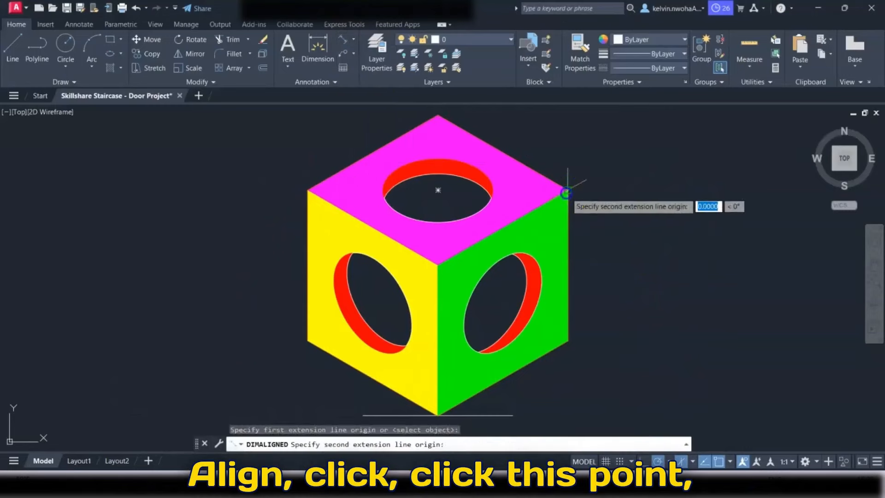
click(569, 341)
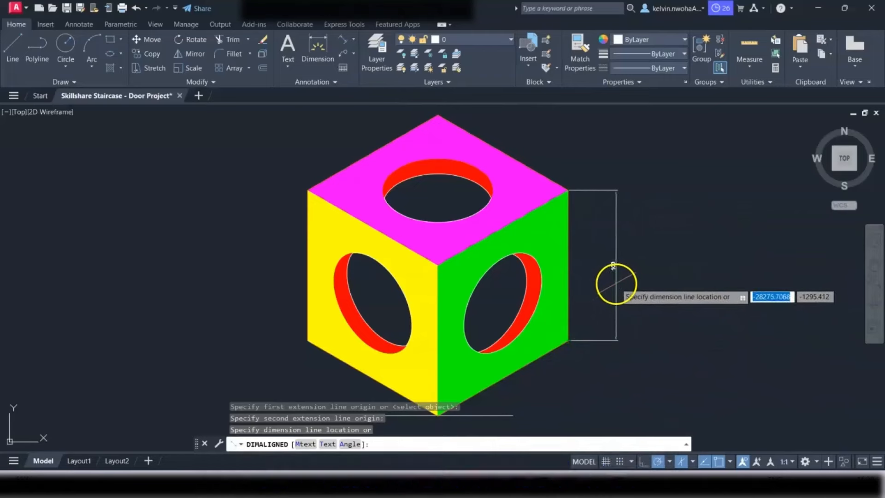
click(620, 283)
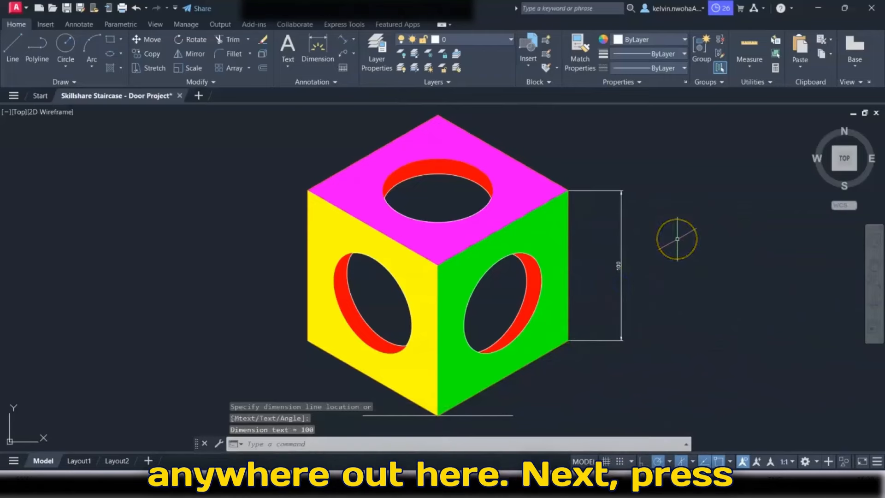
Step: Add an aligned dimension to the right face's bottom edge, placed below the box
key(Return)
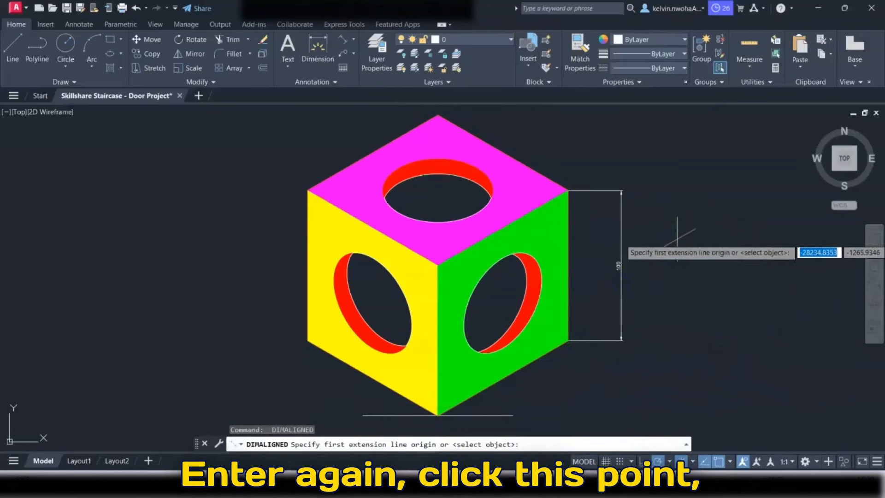
click(438, 415)
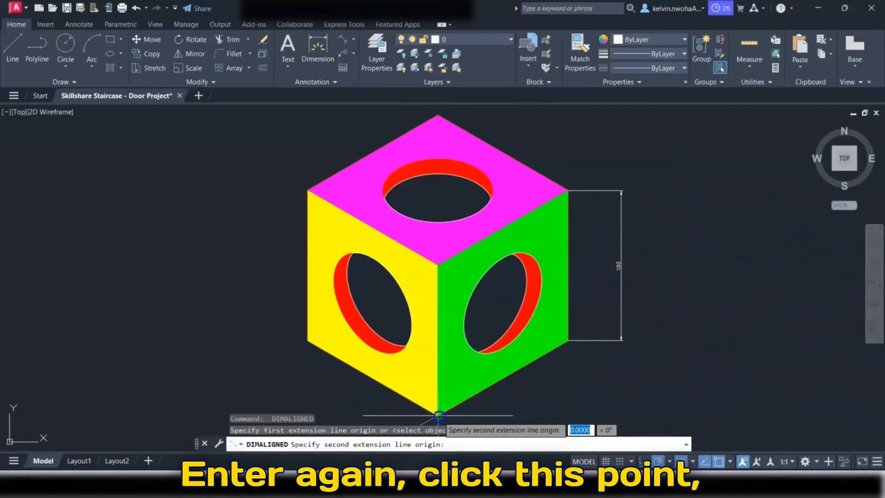
click(568, 340)
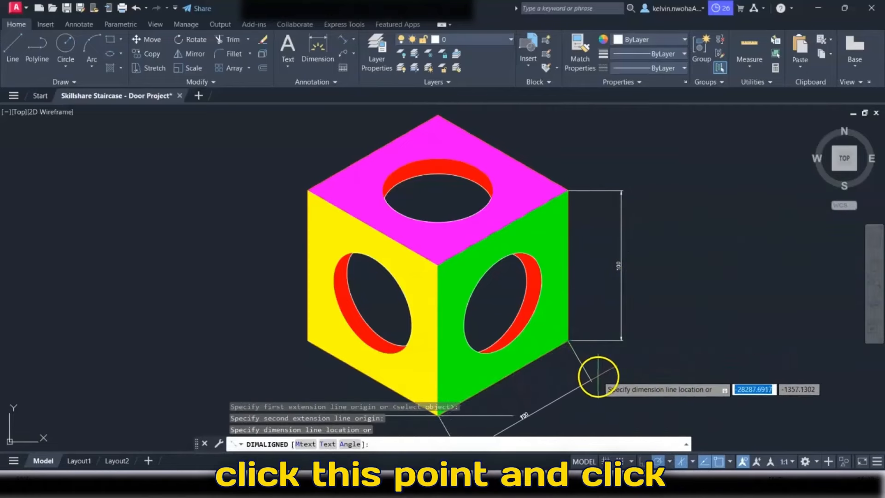
click(601, 378)
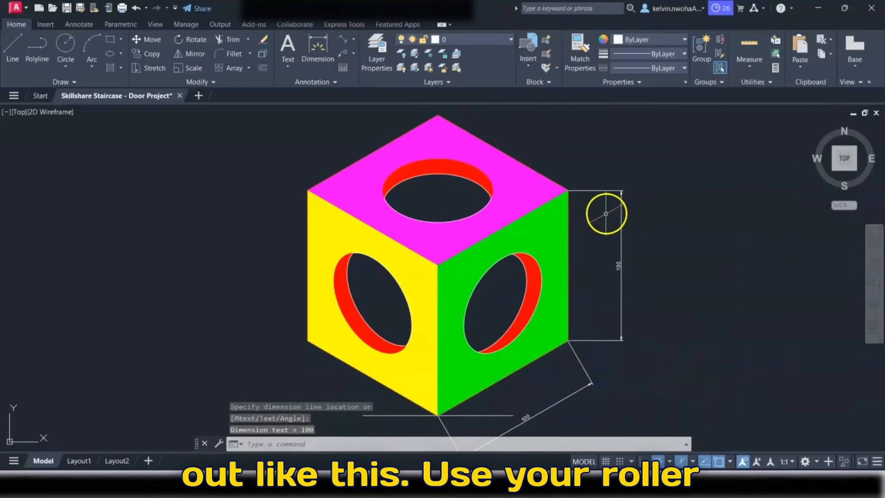
Step: Add an aligned dimension to the top face's rear right edge, placed above the box
scroll(617, 156, down, 2)
mouse_move(618, 153)
middle_down()
mouse_move(565, 220)
mouse_move(591, 186)
middle_up()
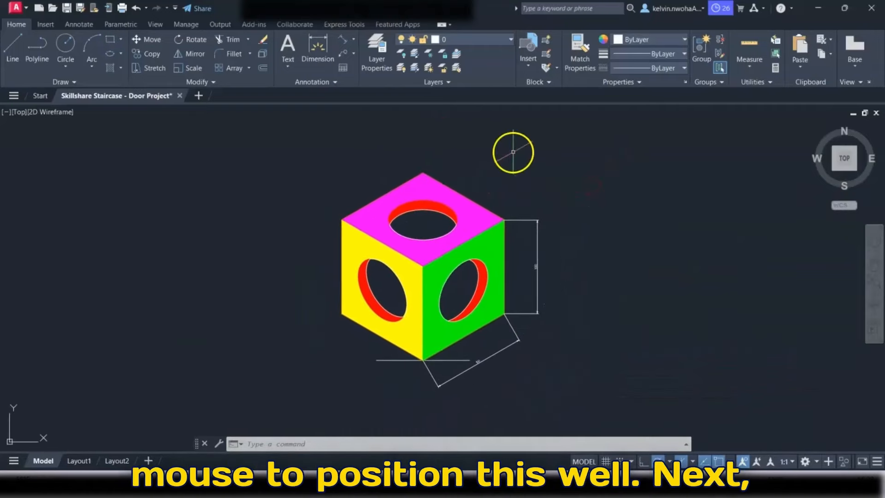
key(Return)
click(423, 173)
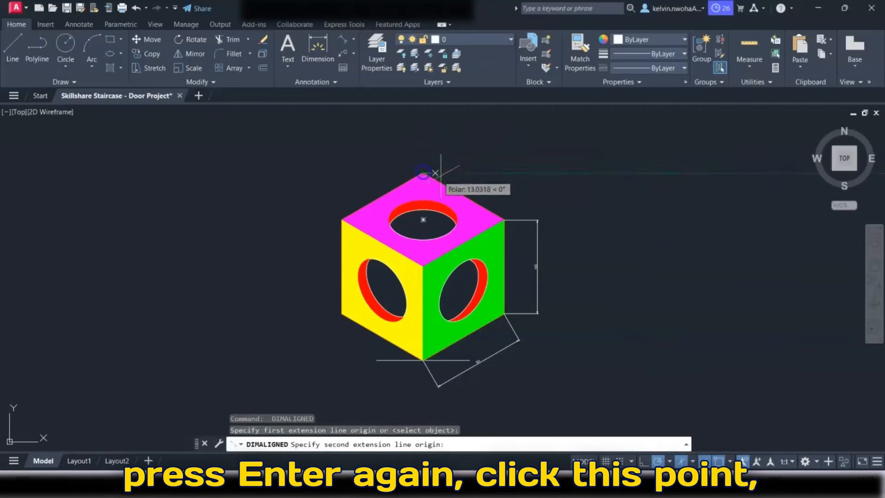
click(504, 220)
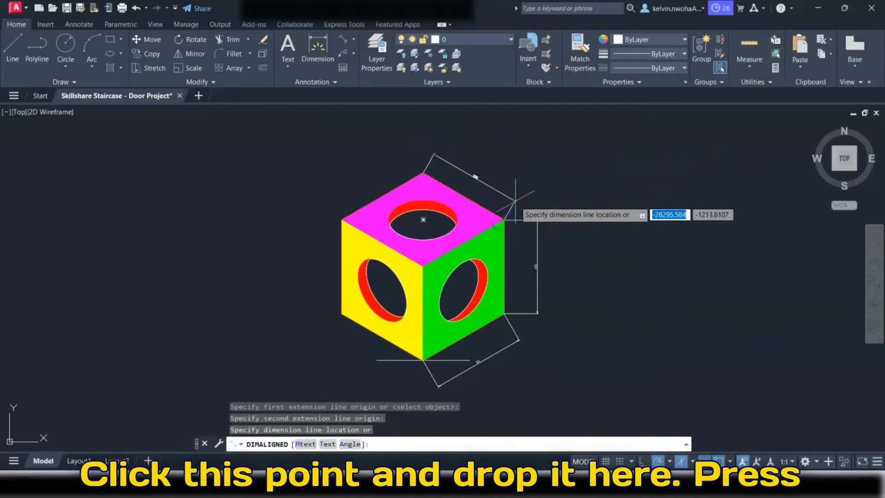
click(526, 190)
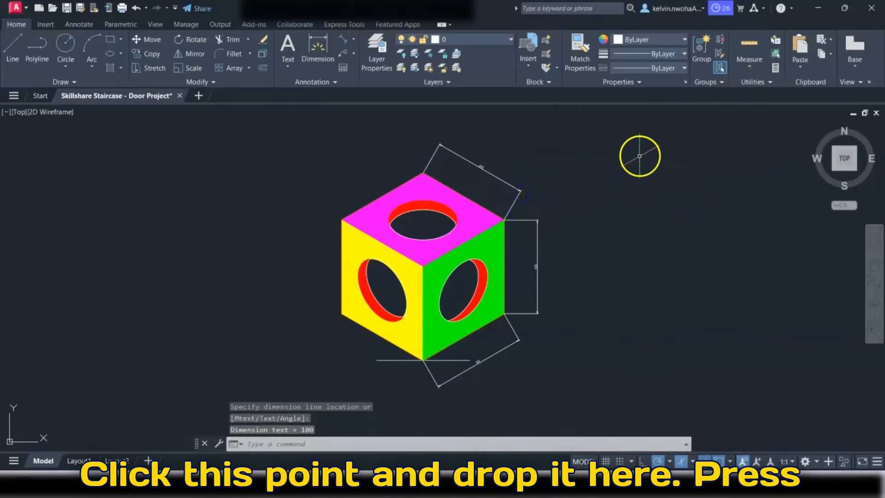
Step: Add an aligned dimension to the top face's rear left edge, placed above the box
key(Return)
click(340, 220)
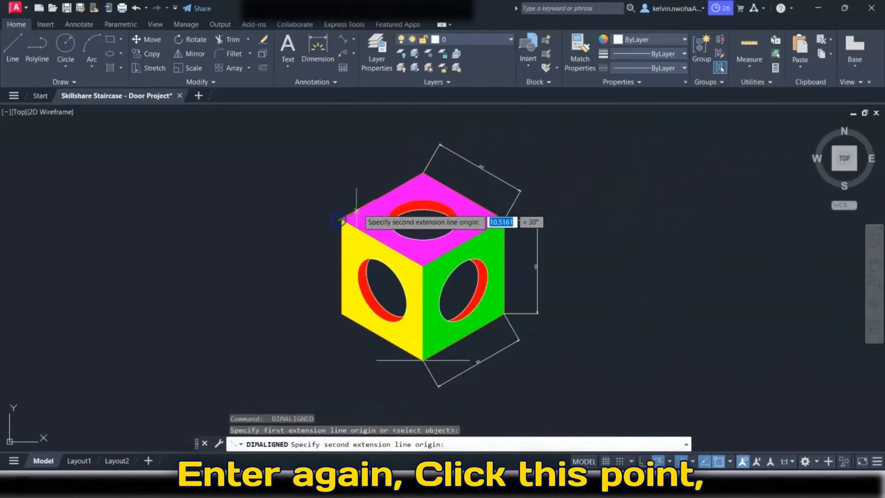
click(423, 173)
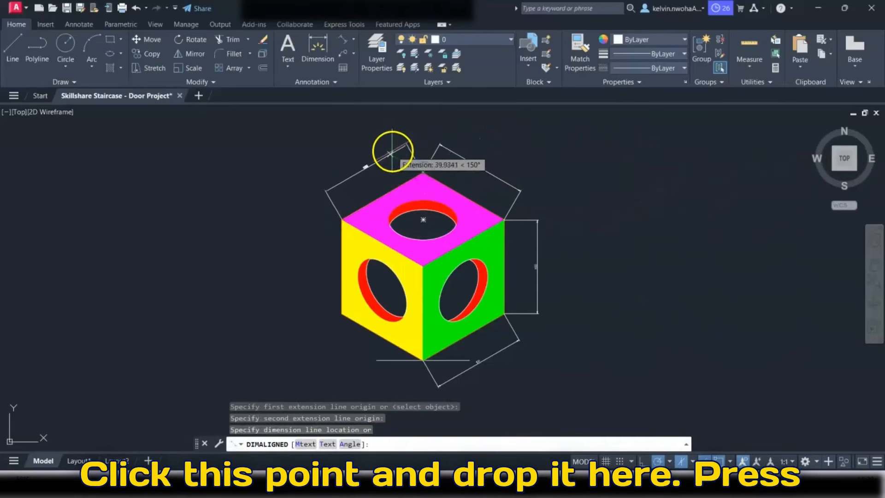
click(379, 144)
Step: Add an aligned dimension to the left face's outer vertical edge, placed outside the box
key(Return)
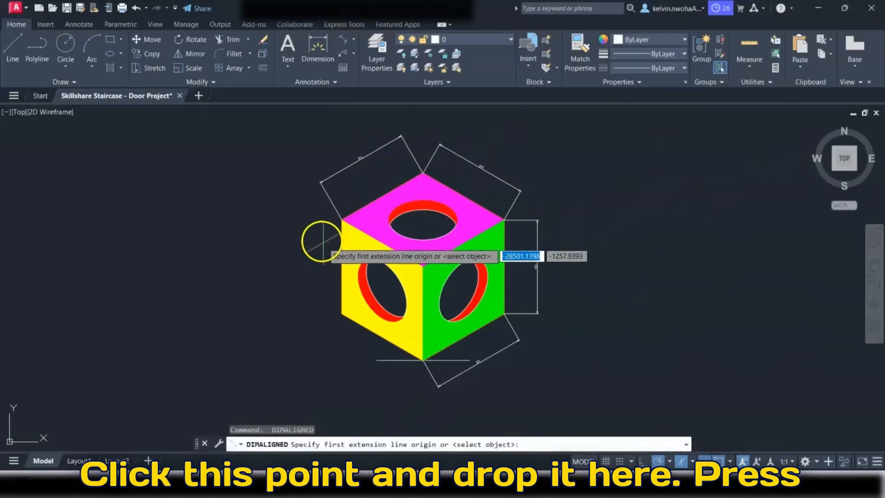
click(341, 220)
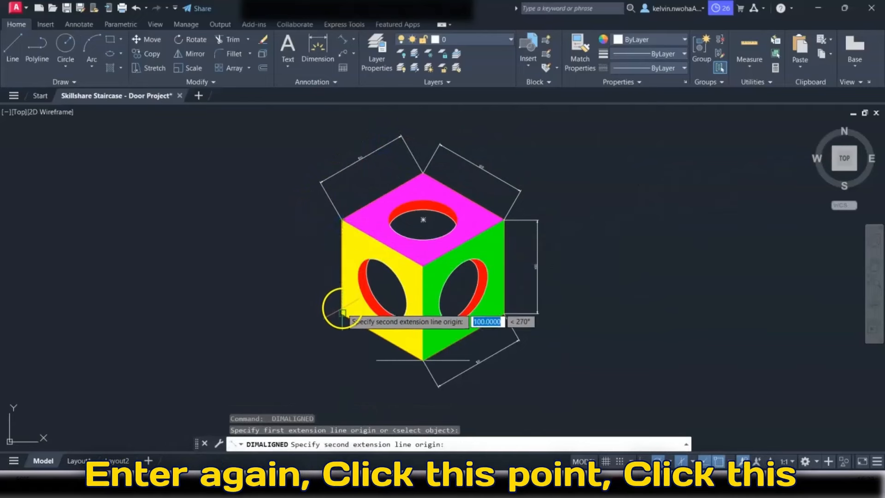
click(342, 313)
click(297, 285)
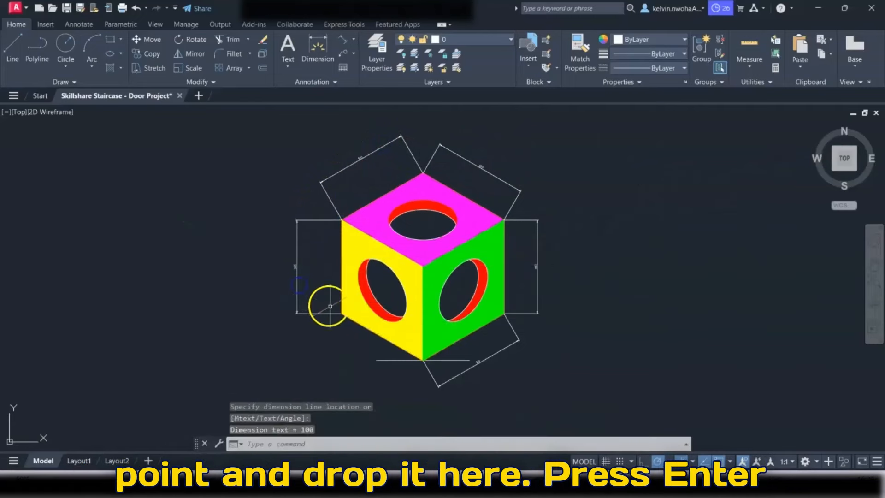
Step: Add an aligned dimension to the left face's bottom edge, placed below the box
key(Return)
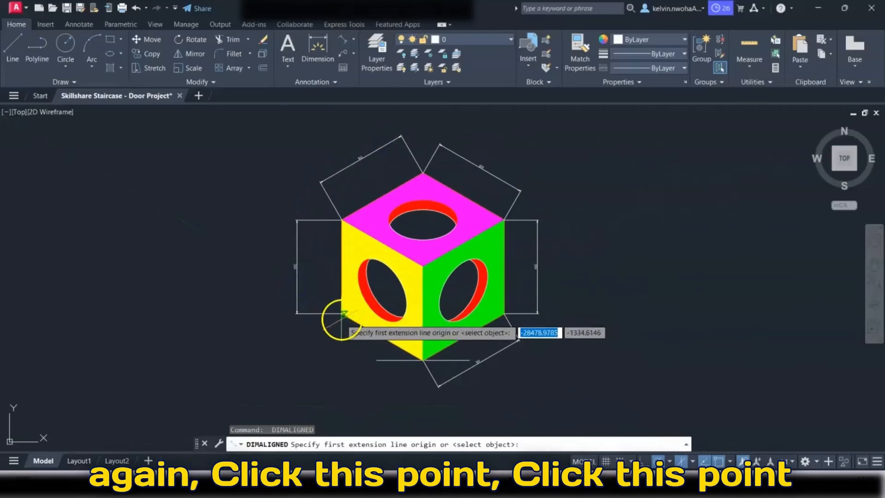
click(342, 313)
click(371, 359)
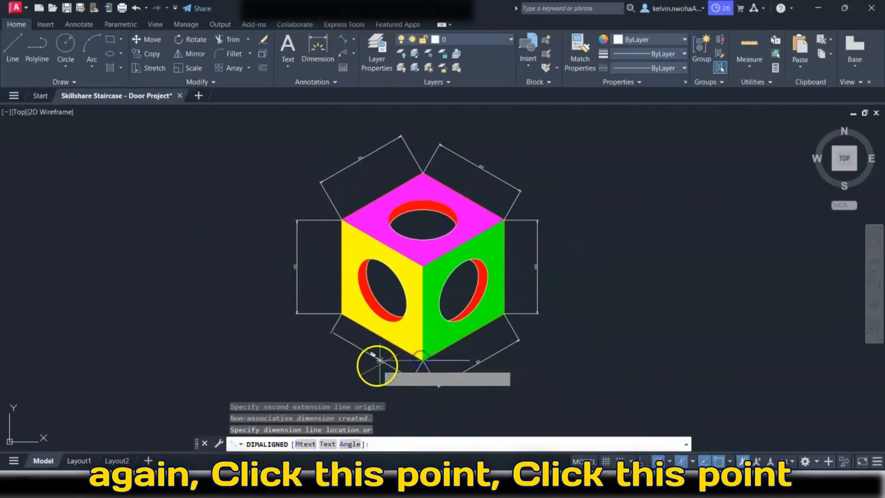
click(345, 367)
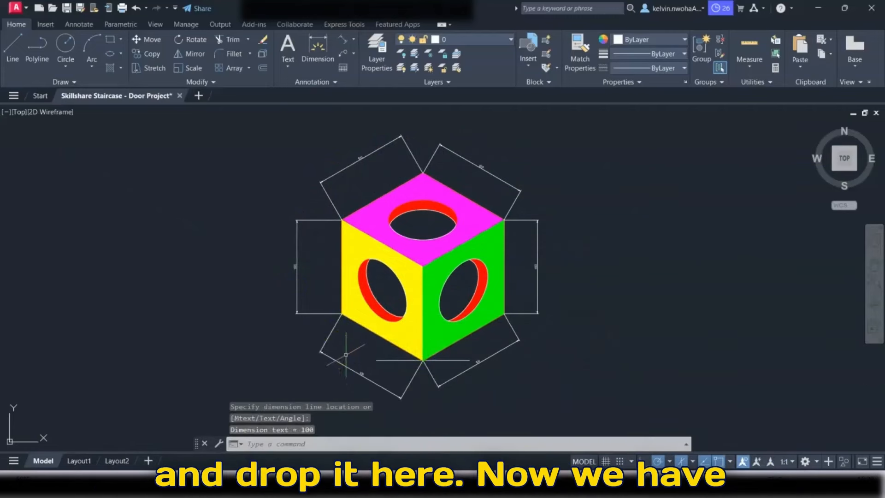
middle_drag(346, 354, 358, 350)
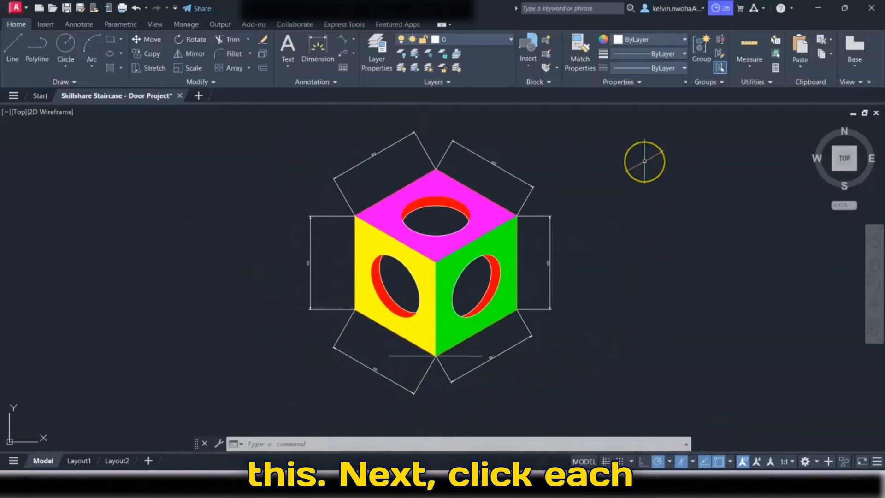
Step: Select all six edge dimensions around the box and open their properties
click(455, 141)
click(550, 222)
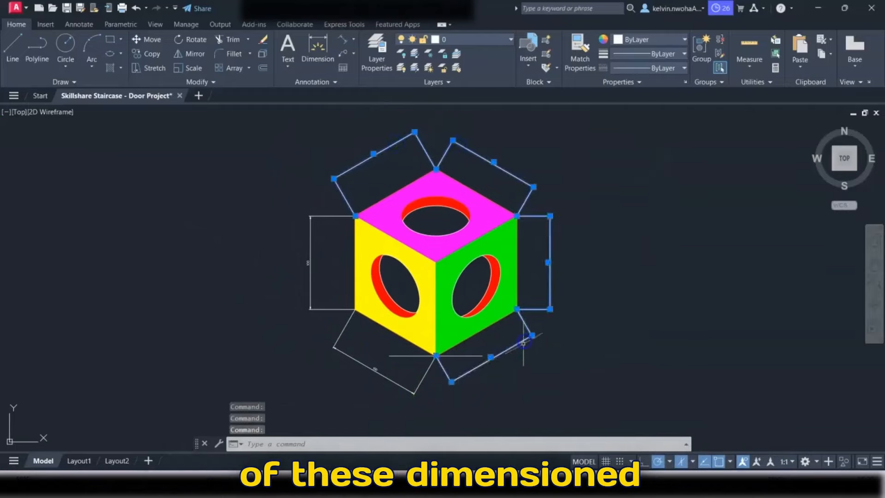
click(423, 390)
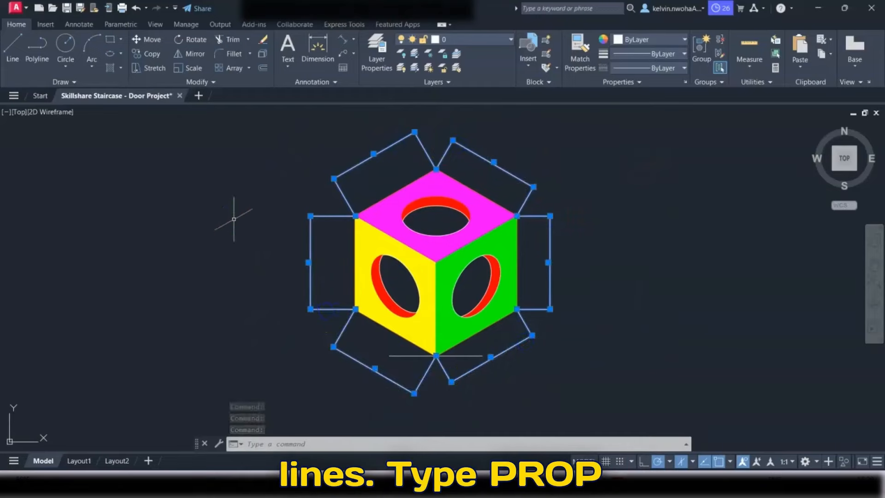
text(prop)
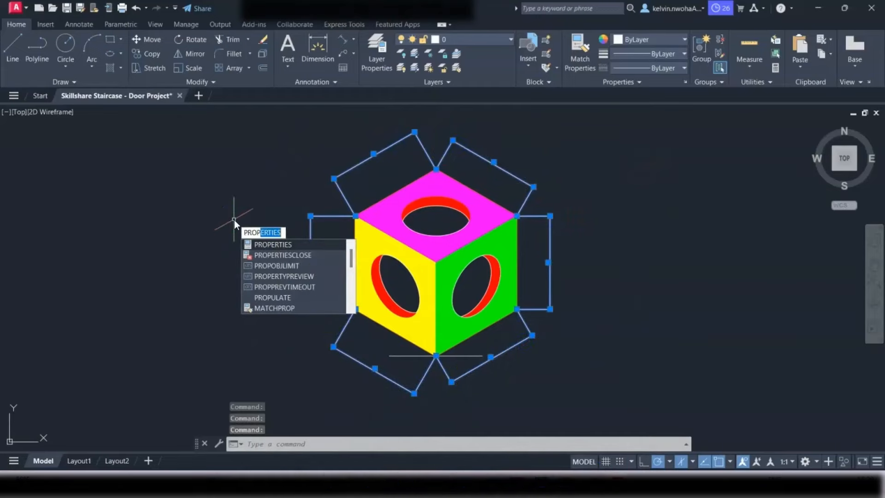
key(Return)
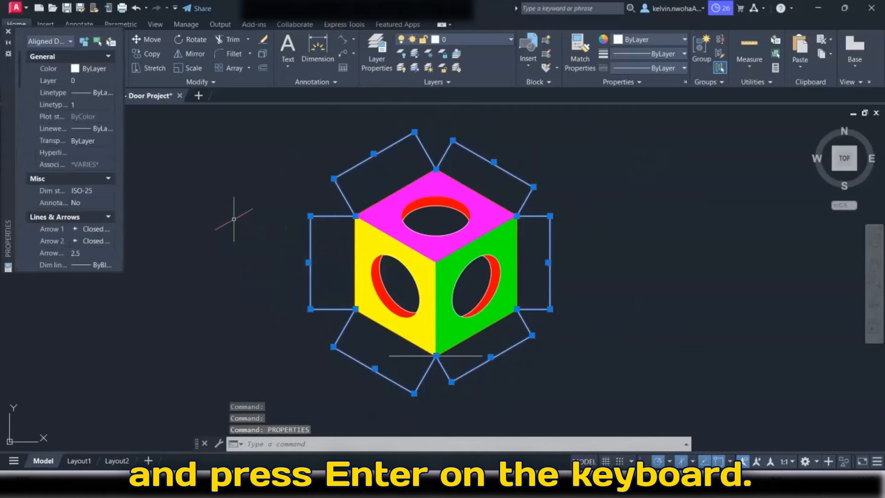
mouse_move(8, 139)
mouse_down()
mouse_move(159, 203)
mouse_move(642, 219)
mouse_move(5, 220)
mouse_move(62, 220)
mouse_move(46, 215)
mouse_up()
Step: Set the text height of the six selected dimensions to 5
scroll(100, 264, down, 8)
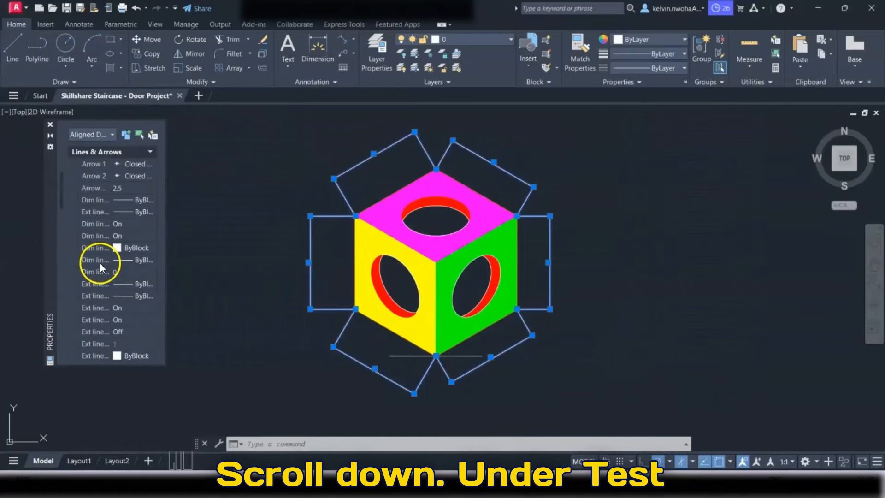
scroll(100, 264, up, 2)
click(98, 259)
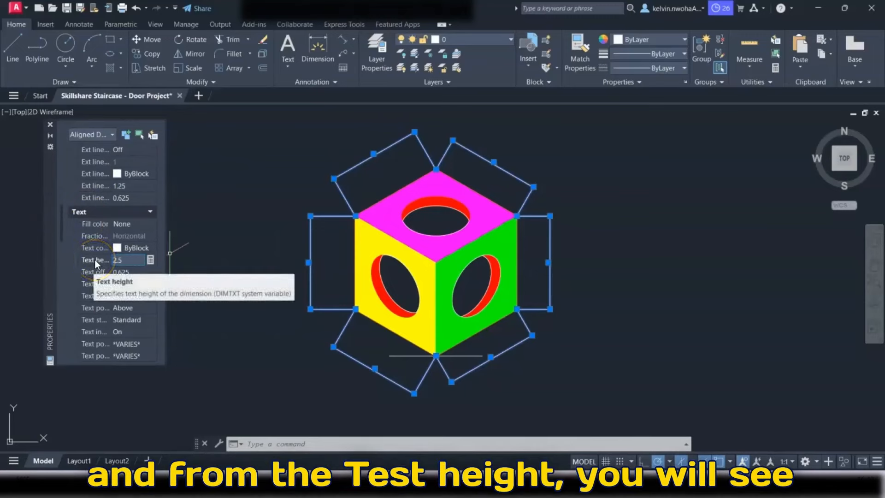
click(127, 261)
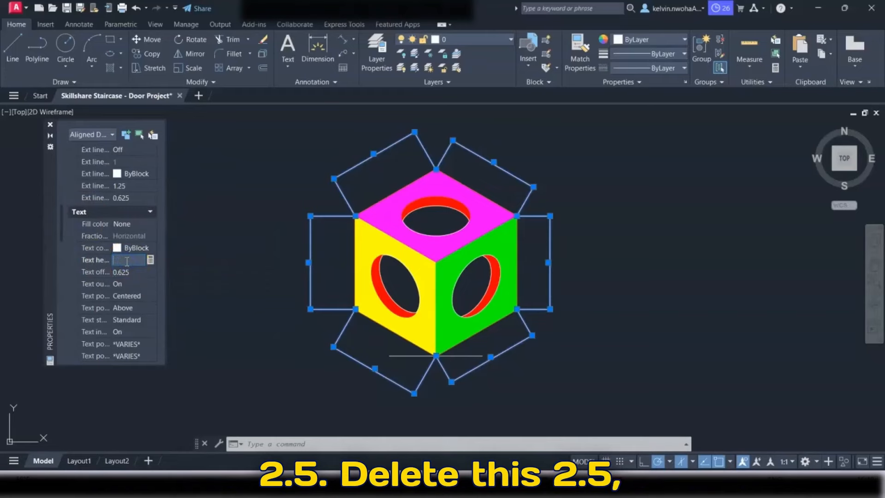
text(5)
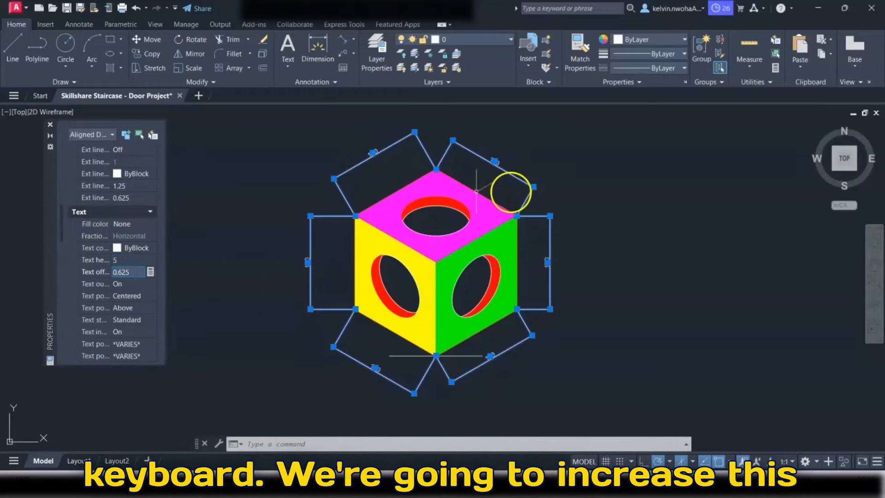
Step: Set the text height of the selected dimensions to 8, clear the selection and close their properties
click(123, 259)
key(BackSpace)
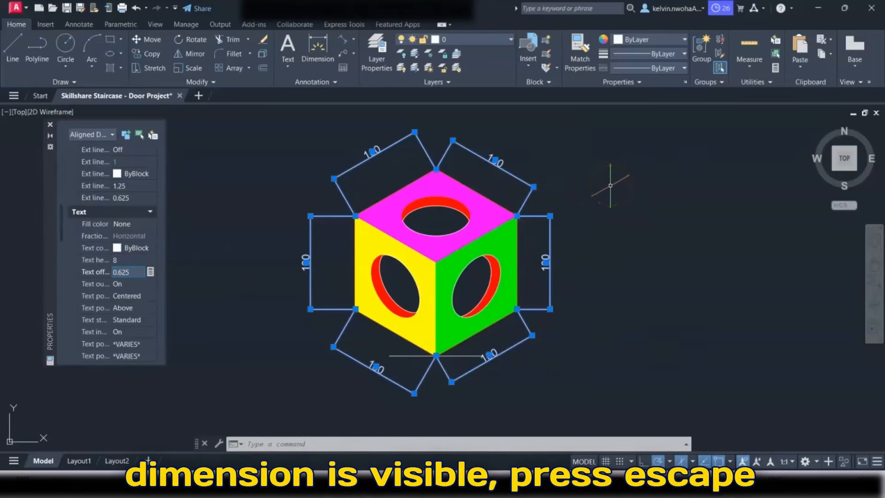
key(Escape)
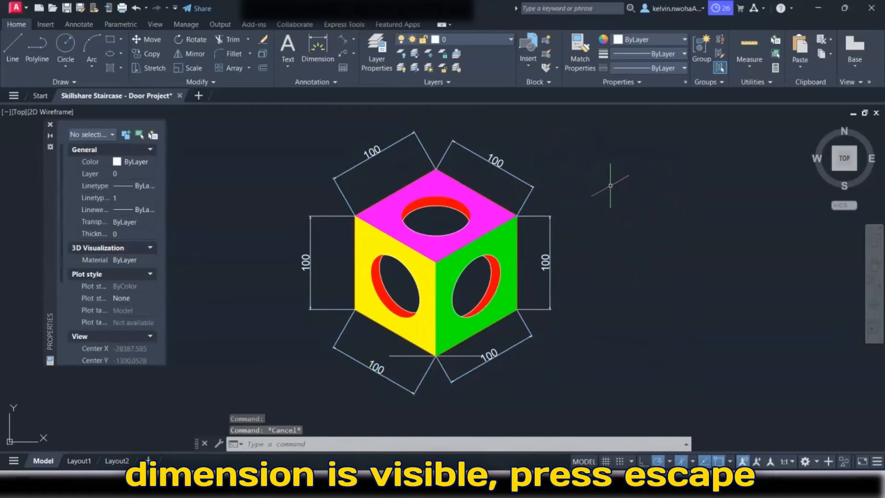
click(49, 125)
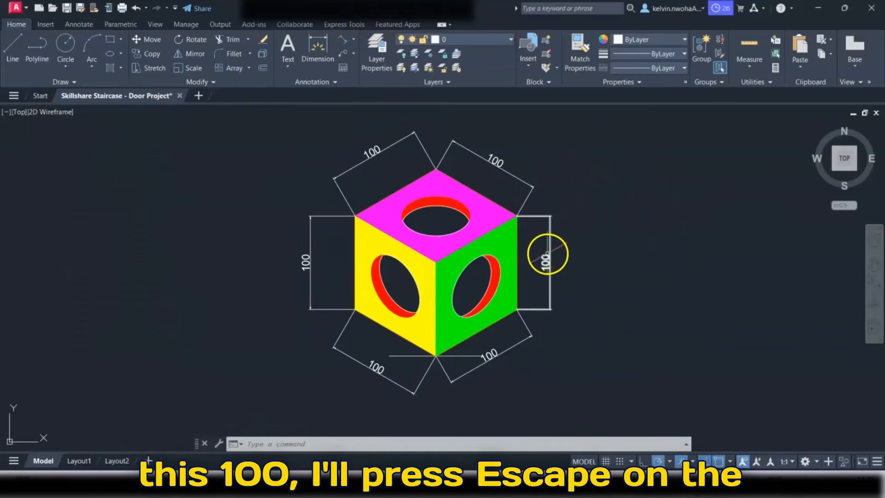
Step: Check the tracking angle along the extension of the right face's bottom edge with a temporary line from its outer corner
click(547, 253)
key(Escape)
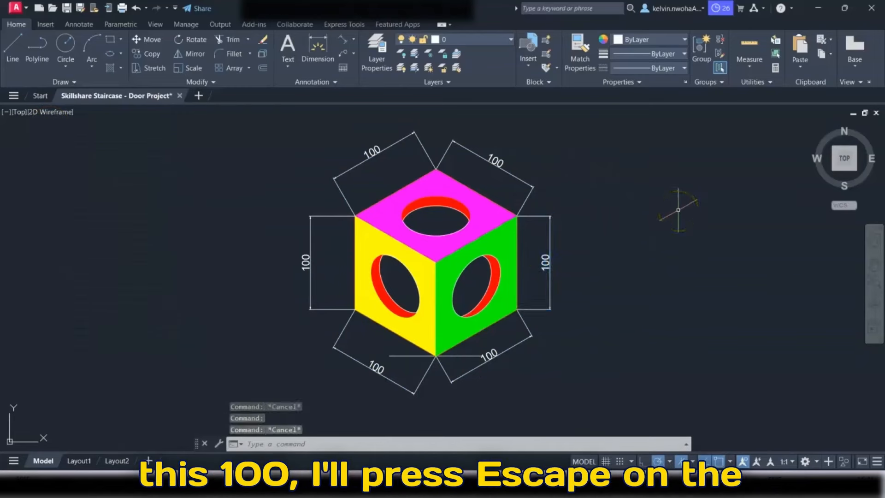
click(13, 51)
click(517, 308)
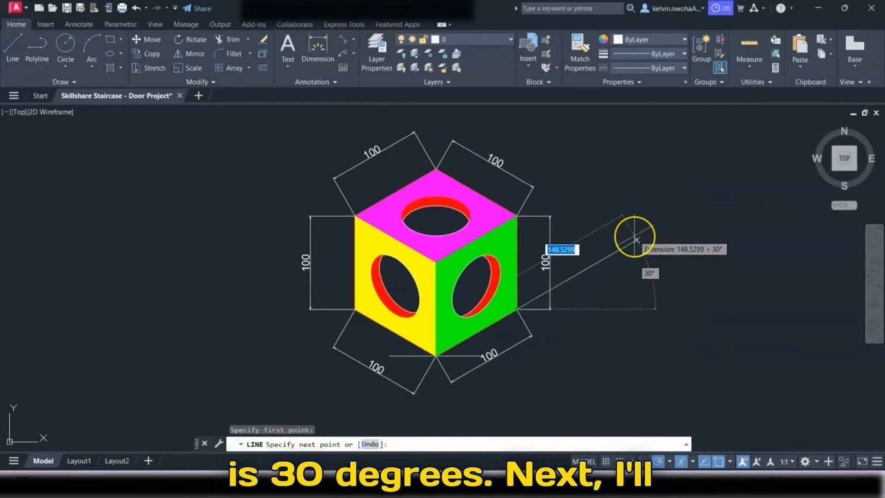
key(Escape)
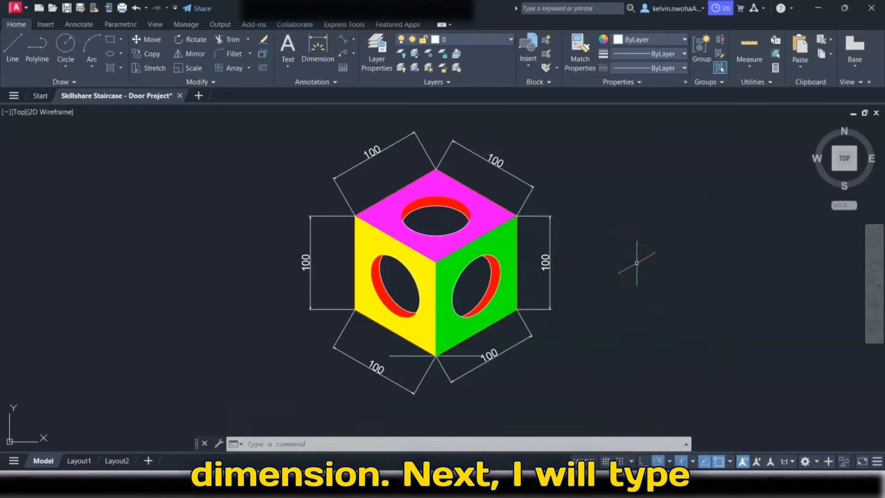
Step: Oblique the right face's vertical dimension and the top face's rear right dimension to 30 degrees with DIMEDIT
text(dimedit)
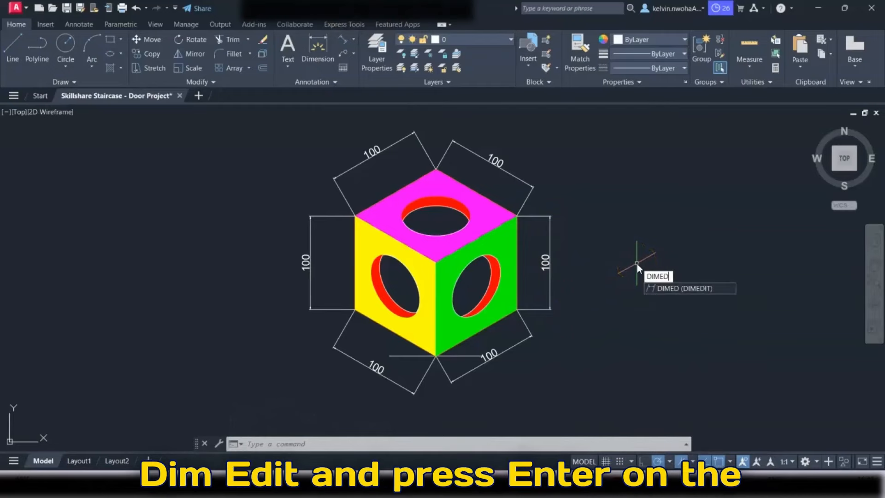
key(Return)
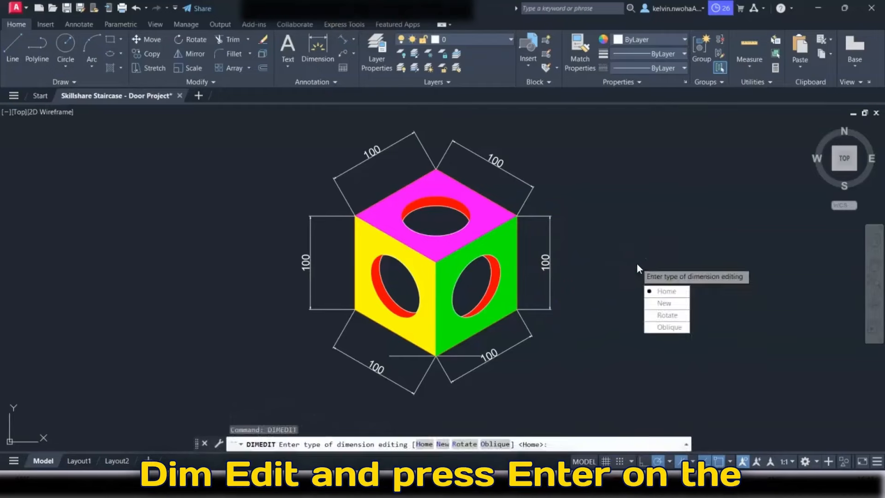
click(663, 328)
click(547, 258)
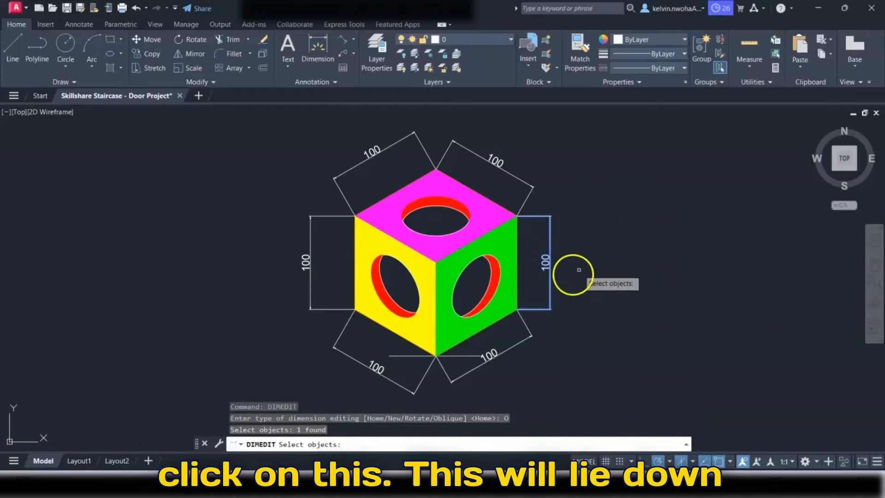
click(518, 178)
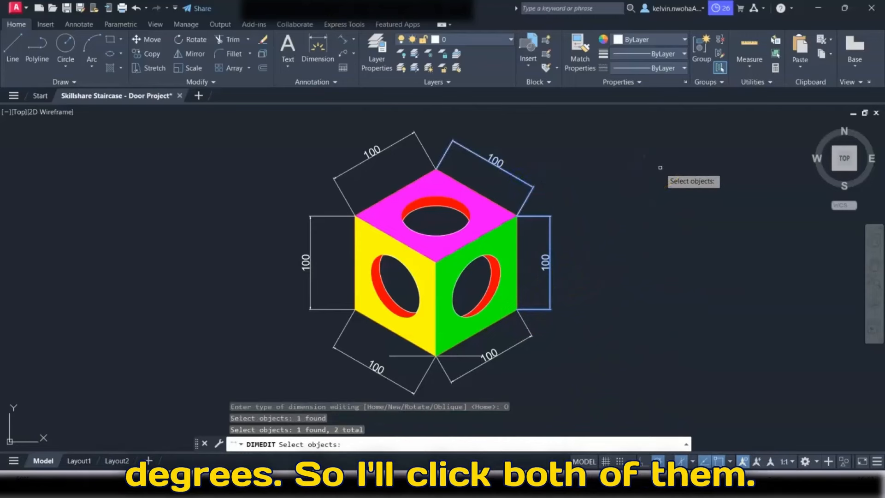
key(Return)
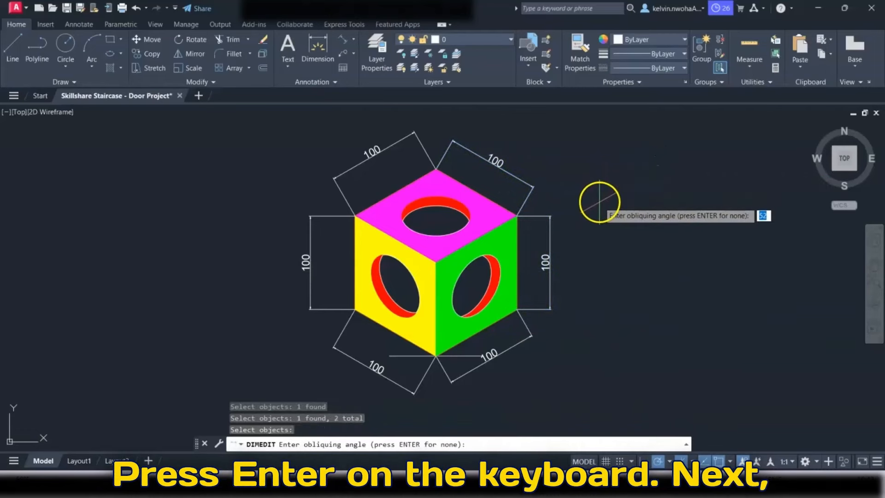
text(30)
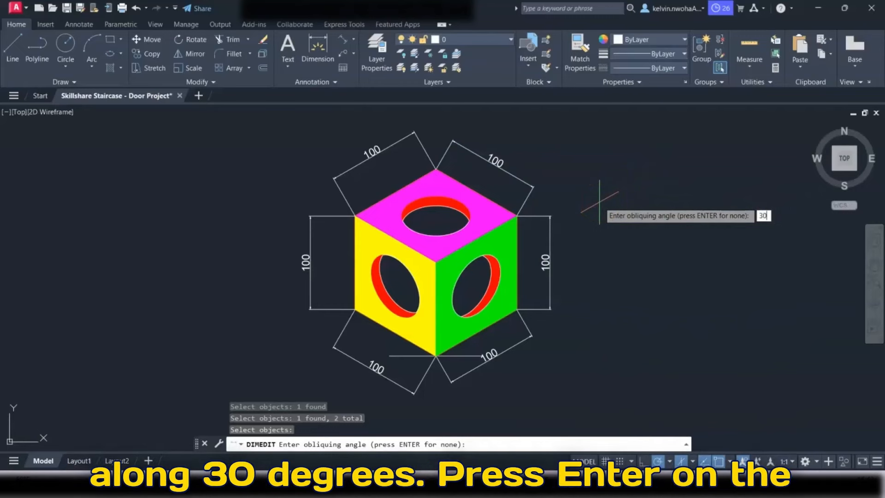
key(Return)
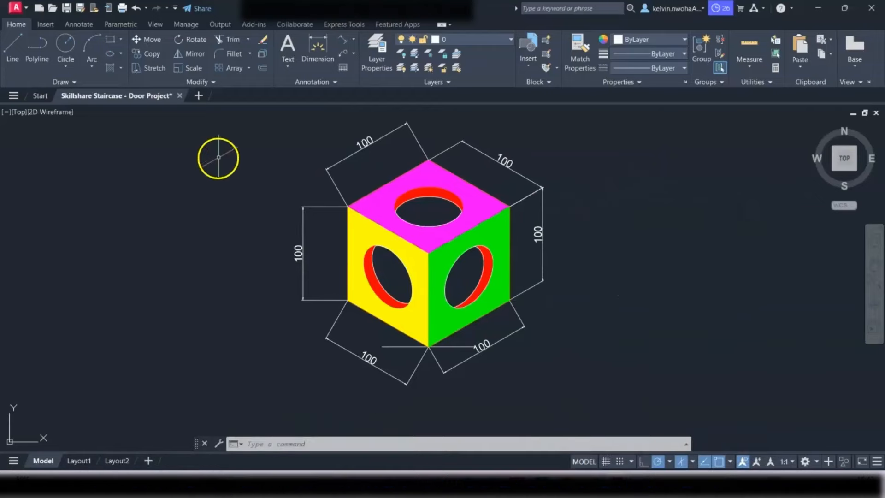
Step: Check the tracking angle along the extension of the left face's upper edge with a temporary line from its outer corner
click(13, 46)
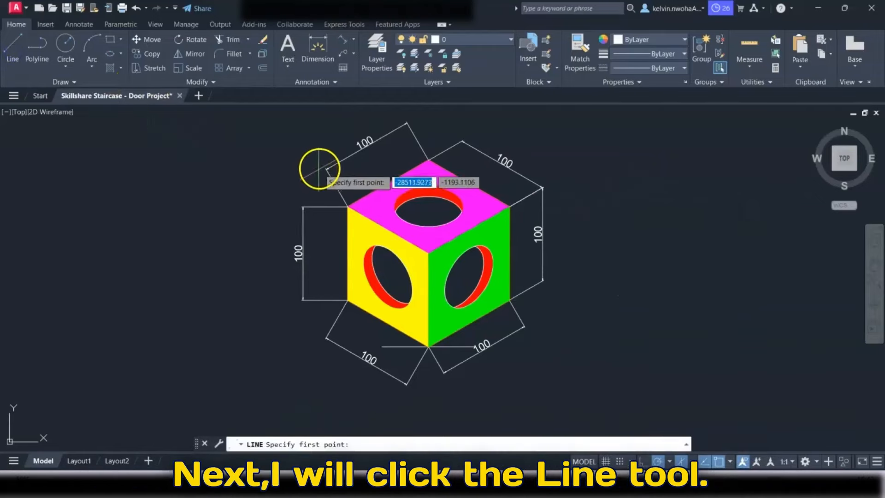
scroll(319, 168, up, 4)
click(389, 266)
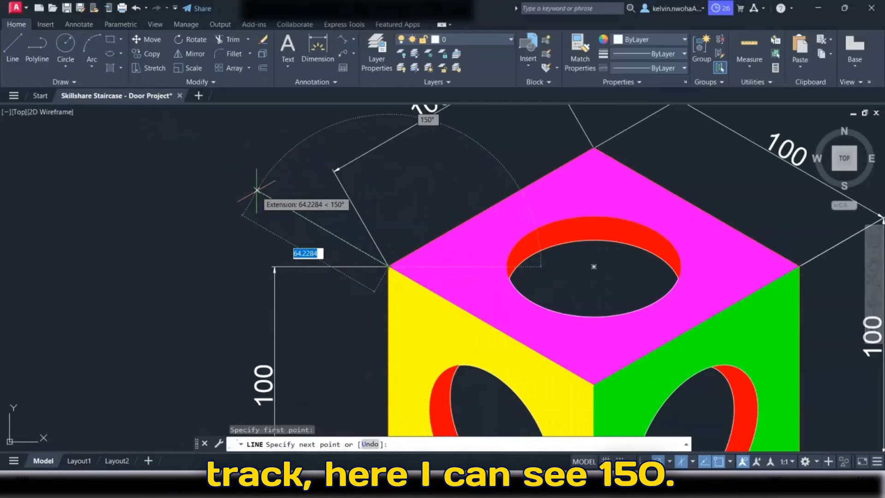
key(Escape)
scroll(286, 228, down, 4)
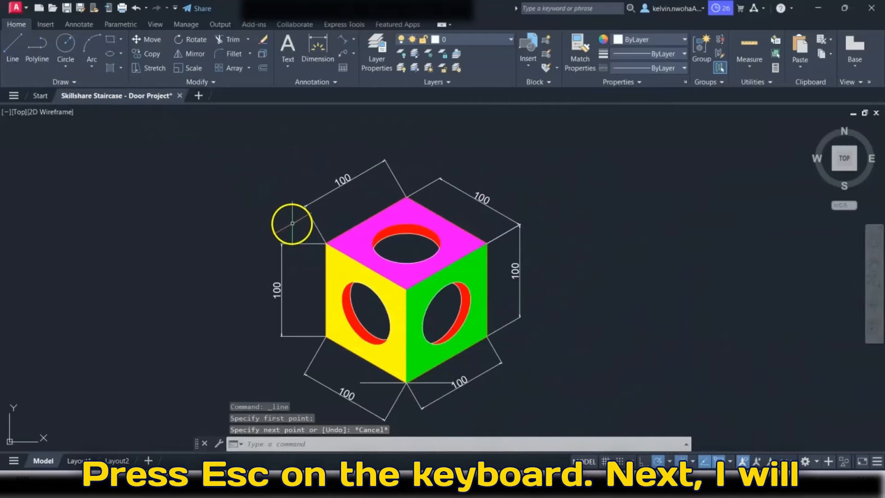
Step: Oblique the top face's rear left dimension and the left face's vertical dimension to 150 degrees with DIMEDIT
middle_drag(292, 224, 296, 235)
text(dime)
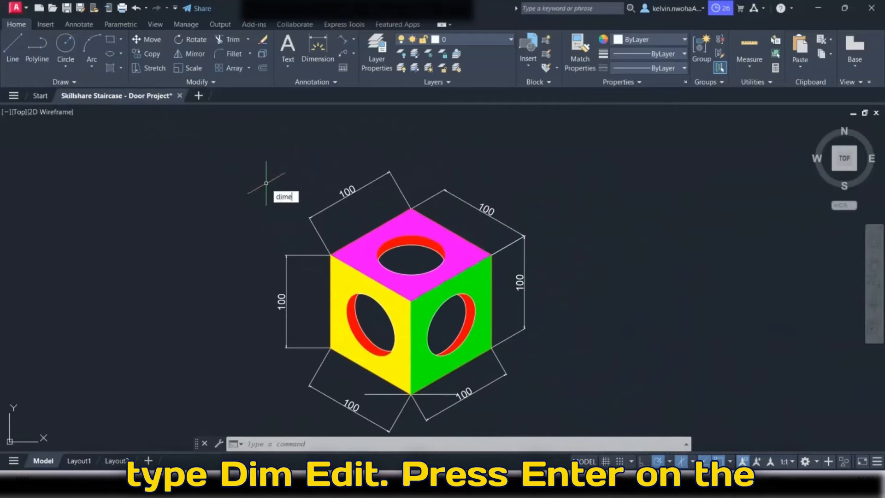
text(dit)
key(Return)
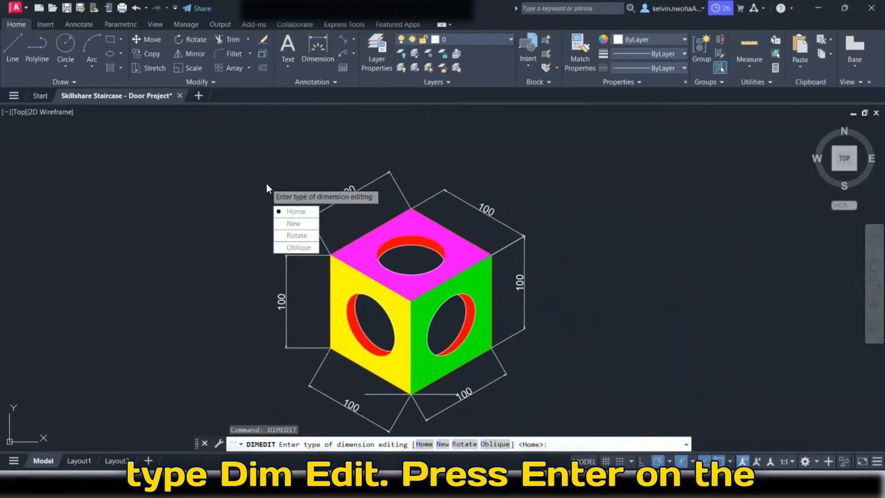
click(298, 248)
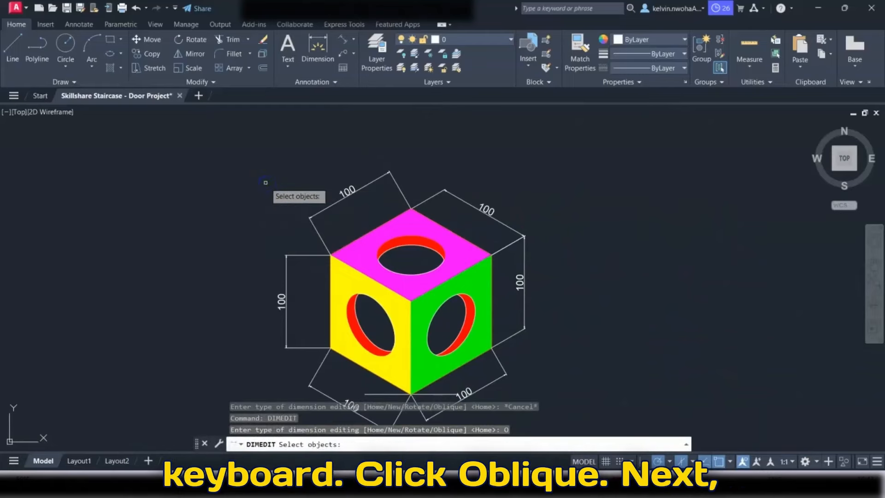
click(347, 192)
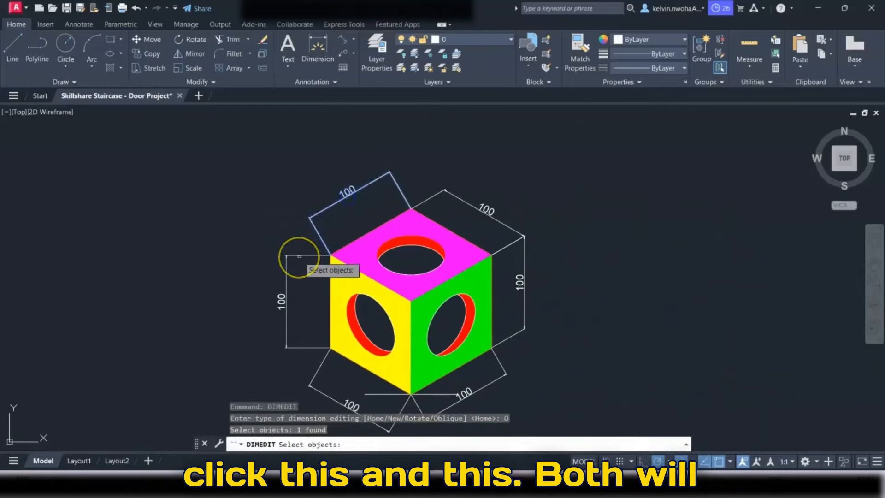
click(299, 256)
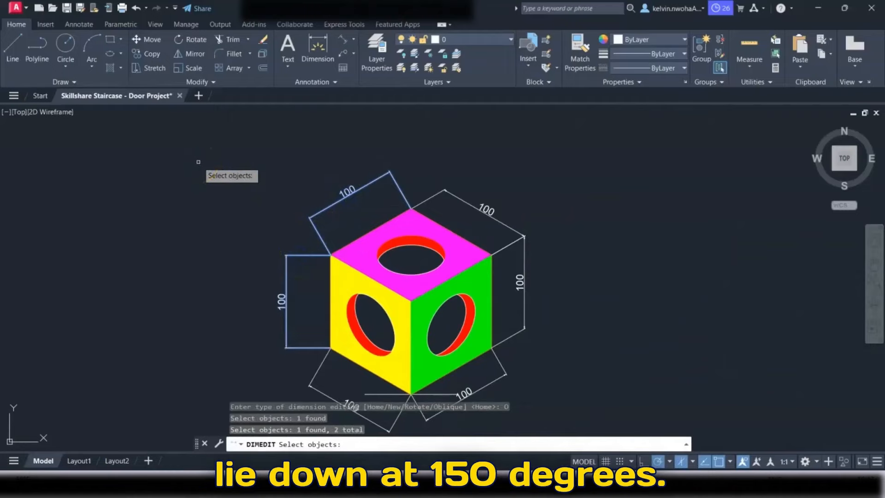
key(Return)
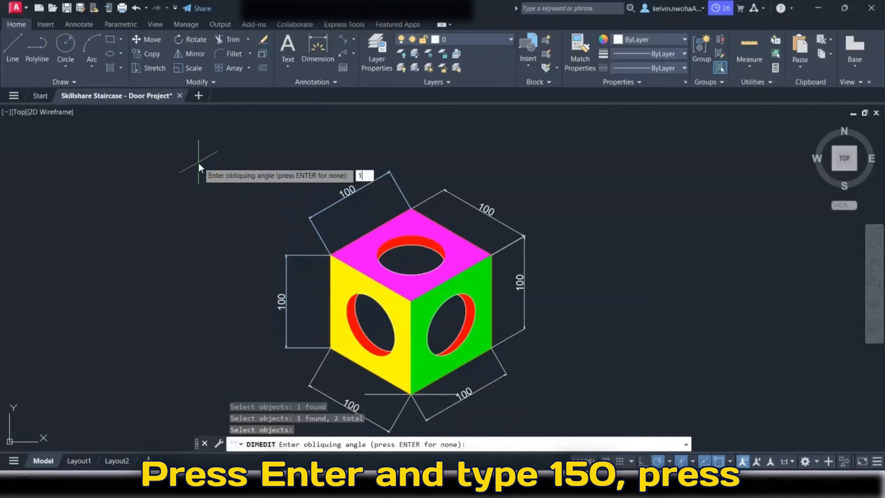
key(Return)
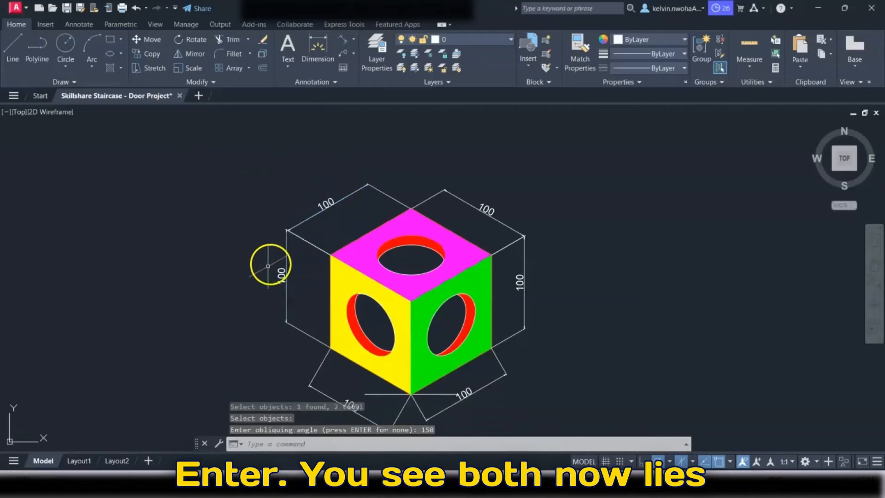
Step: Stretch the left face's vertical dimension so its upper end meets the arrow tip of the top face's rear left dimension
scroll(279, 253, up, 5)
scroll(284, 156, down, 5)
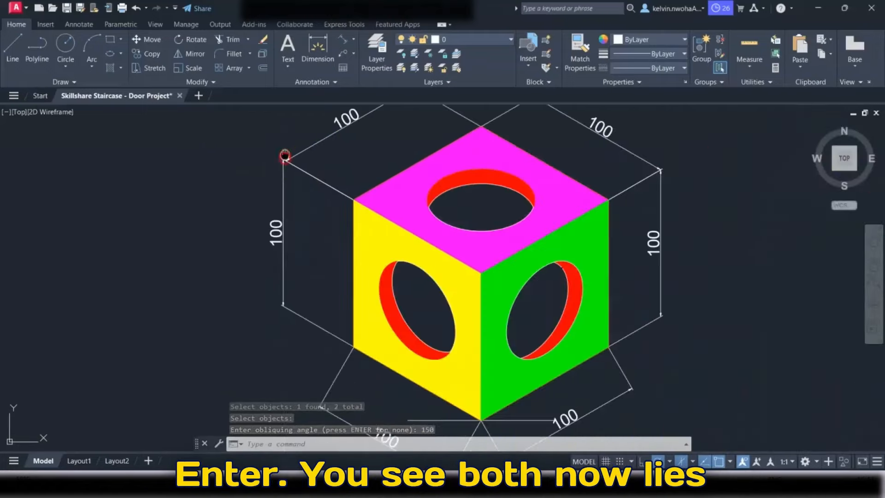
middle_drag(284, 156, 283, 206)
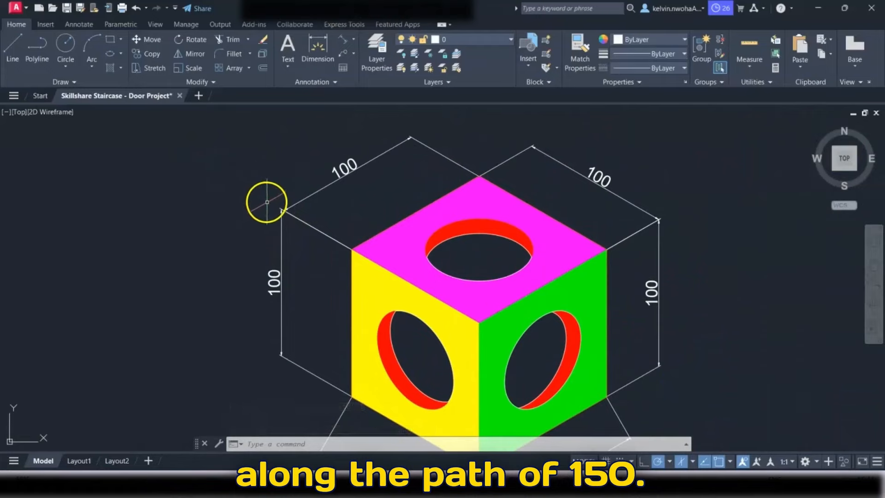
scroll(276, 205, up, 6)
click(320, 227)
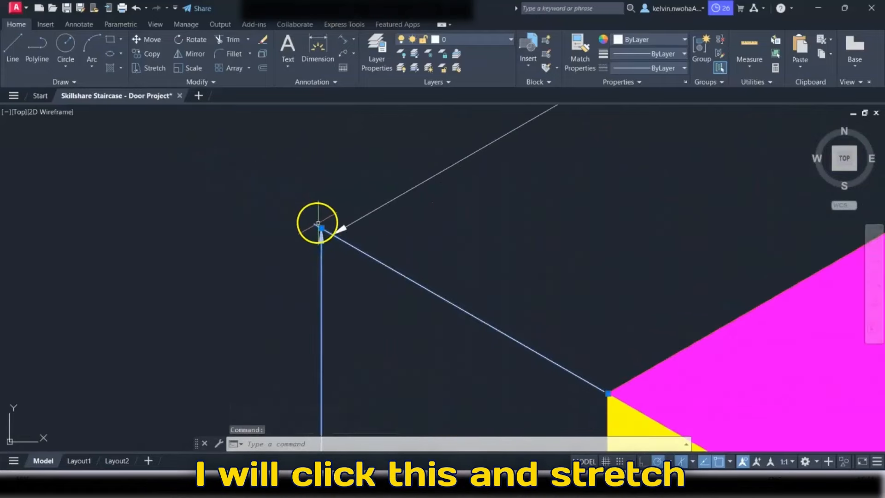
click(322, 227)
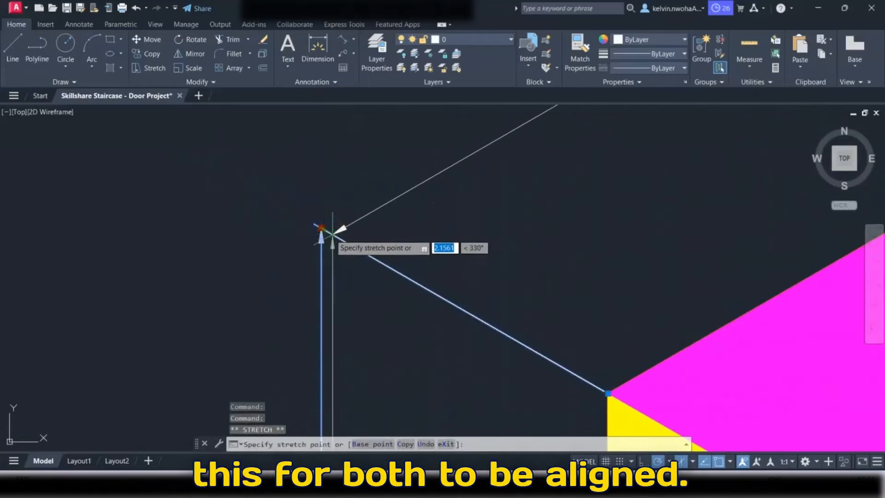
click(332, 235)
key(Escape)
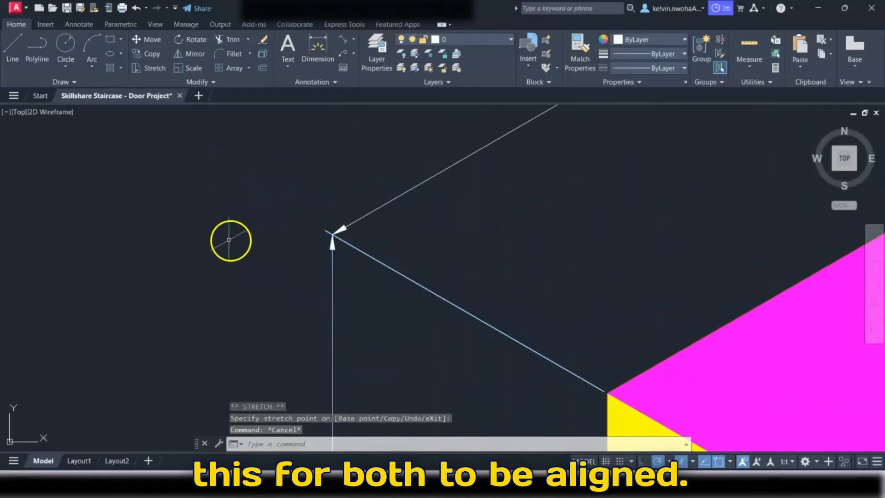
Step: Stretch the right face's vertical dimension so its upper end meets the arrow tip of the top face's rear right dimension
scroll(189, 239, down, 6)
scroll(450, 236, up, 10)
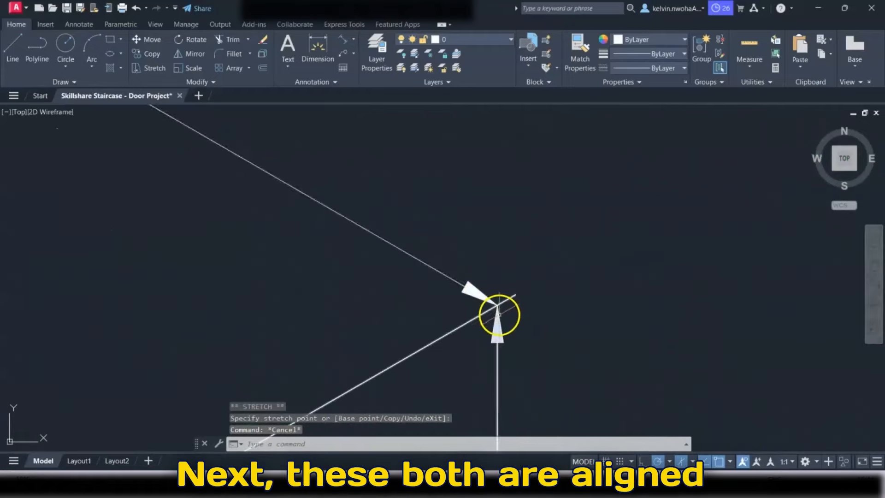
scroll(462, 265, up, 6)
middle_drag(501, 308, 504, 320)
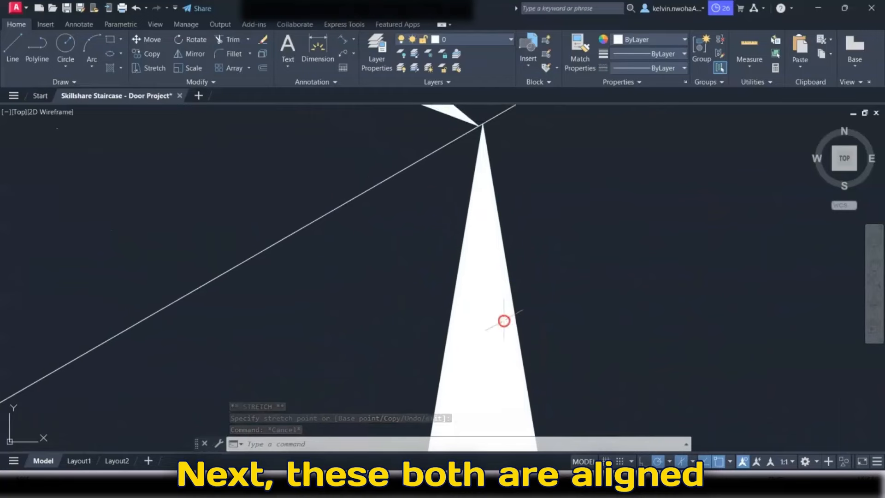
scroll(505, 318, down, 4)
scroll(506, 314, up, 1)
click(494, 247)
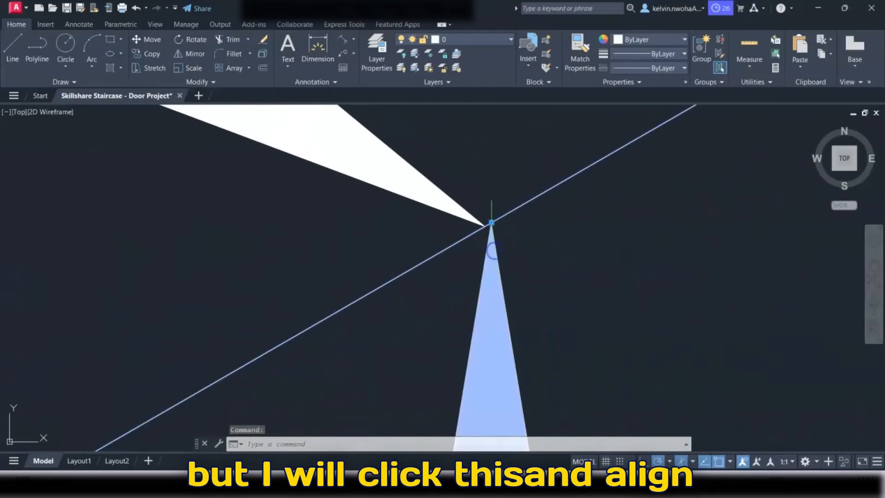
click(491, 223)
click(485, 226)
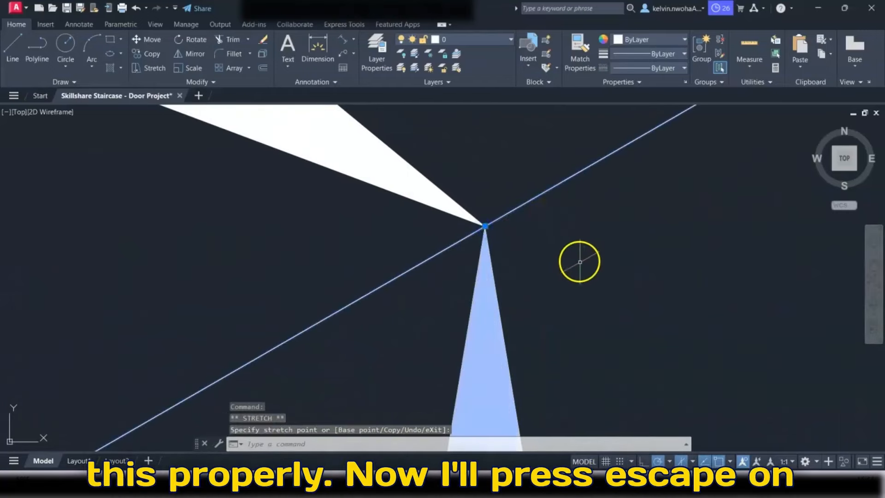
key(Escape)
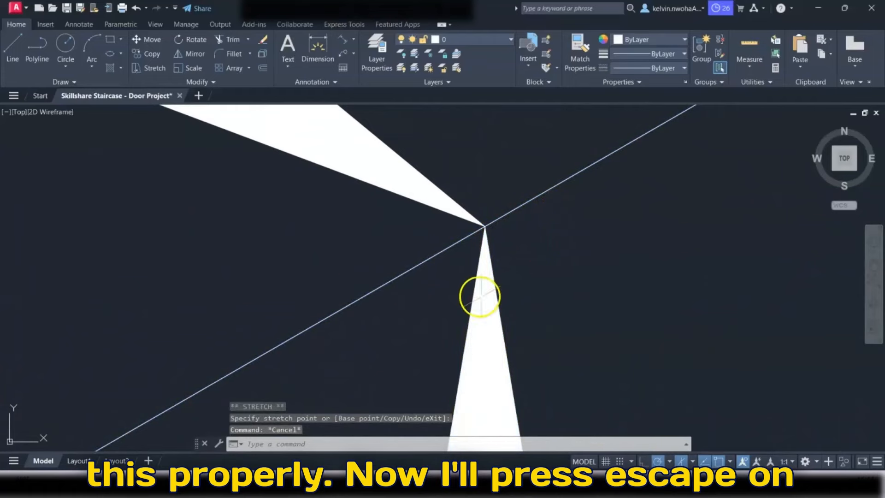
Step: Check the tracking angle straight down from the right face's lower outer corner with a temporary line
scroll(553, 257, down, 3)
scroll(558, 244, down, 5)
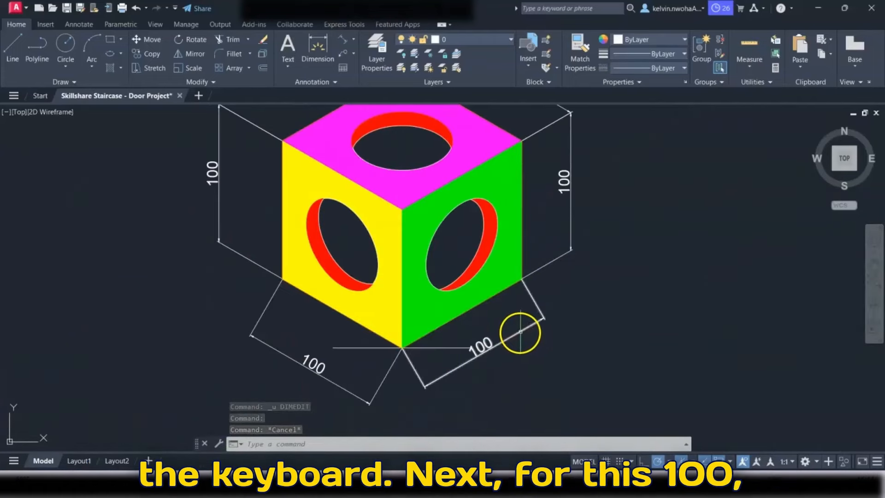
click(525, 330)
key(Escape)
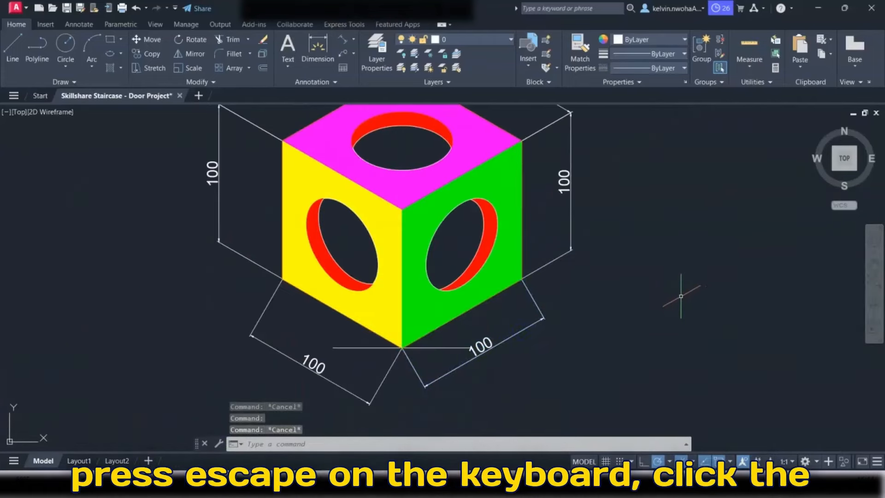
click(13, 60)
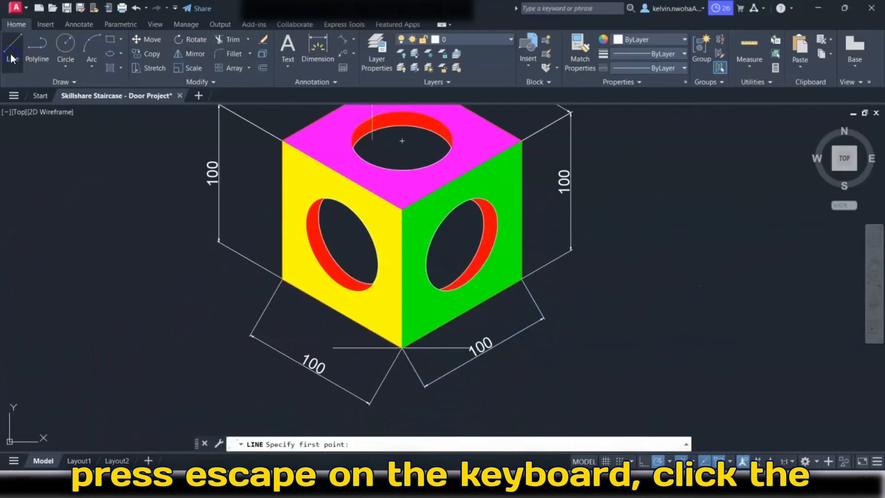
click(521, 279)
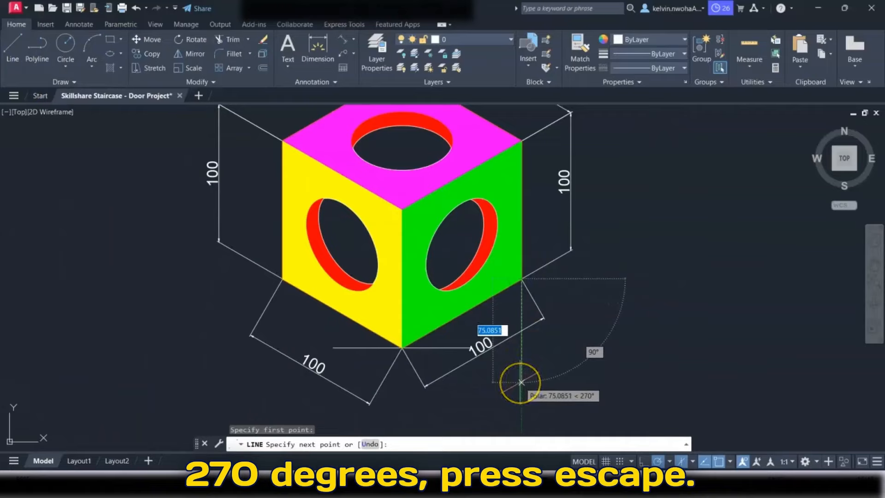
key(Escape)
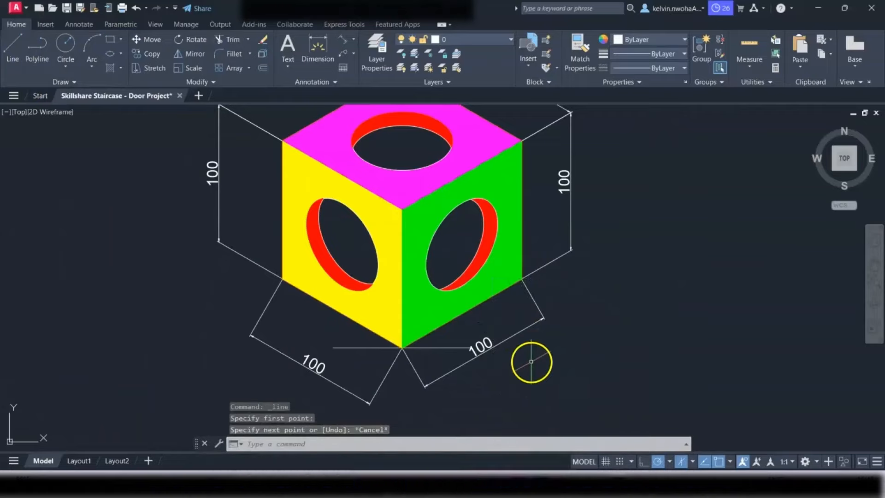
Step: Oblique the right face's bottom edge dimension to 270 degrees with DIMEDIT
text(dimedit)
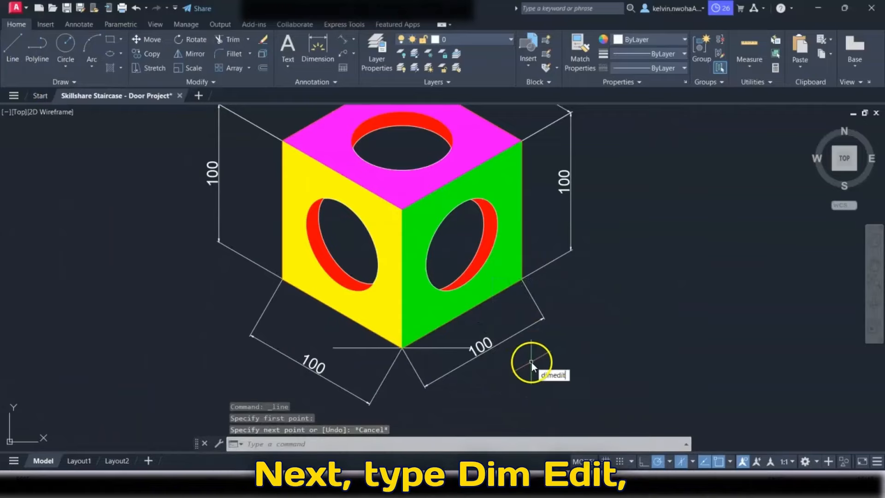
key(Return)
click(561, 425)
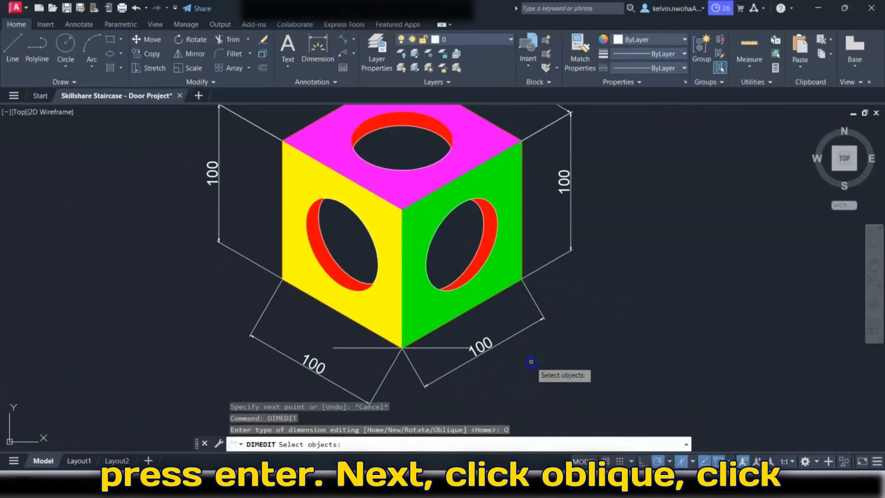
click(513, 338)
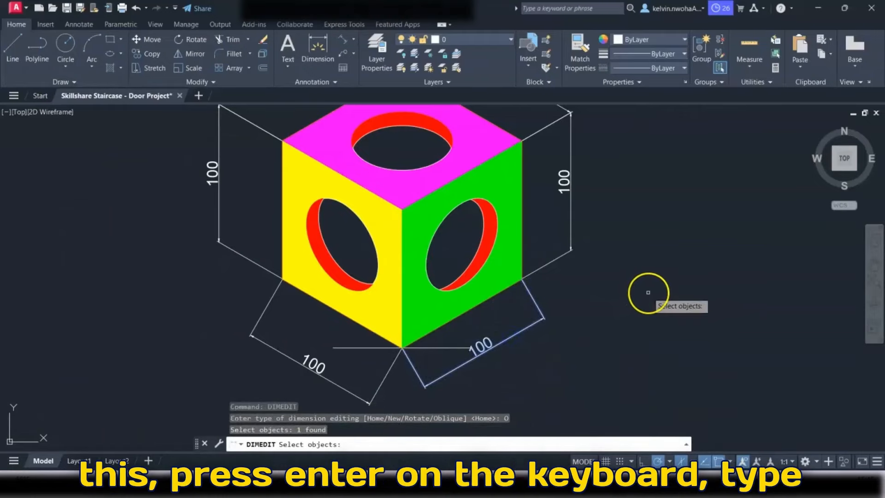
key(Return)
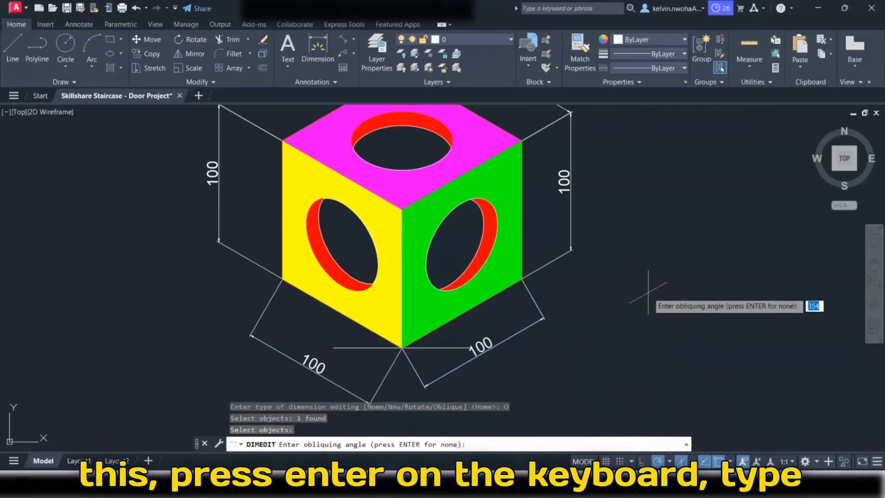
text(270)
key(Return)
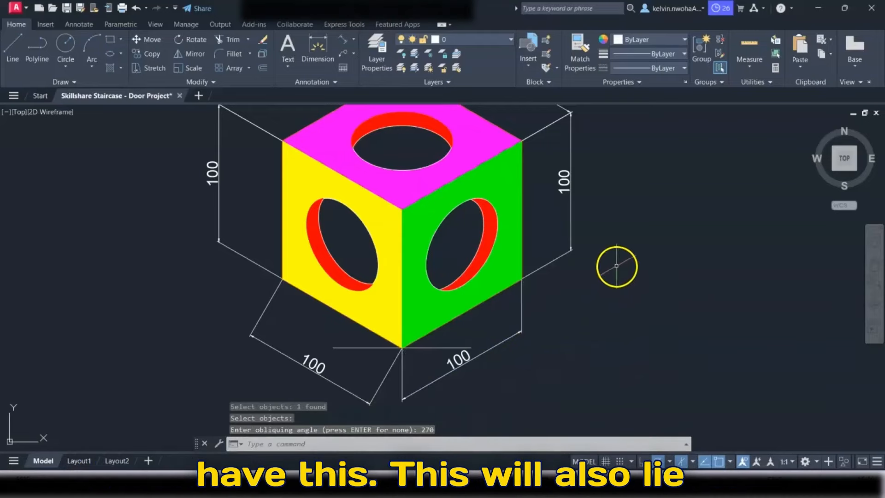
Step: Oblique the left face's bottom edge dimension to 270 degrees with DIMEDIT
middle_drag(407, 368, 406, 324)
click(299, 324)
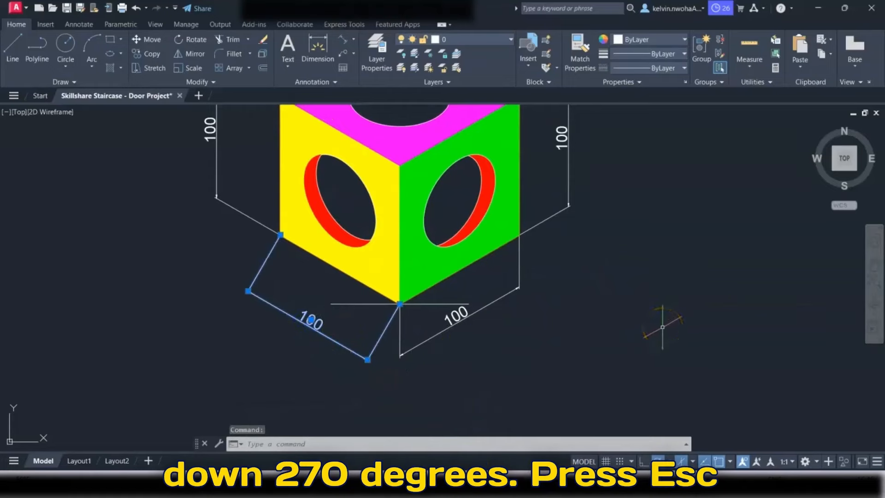
key(Escape)
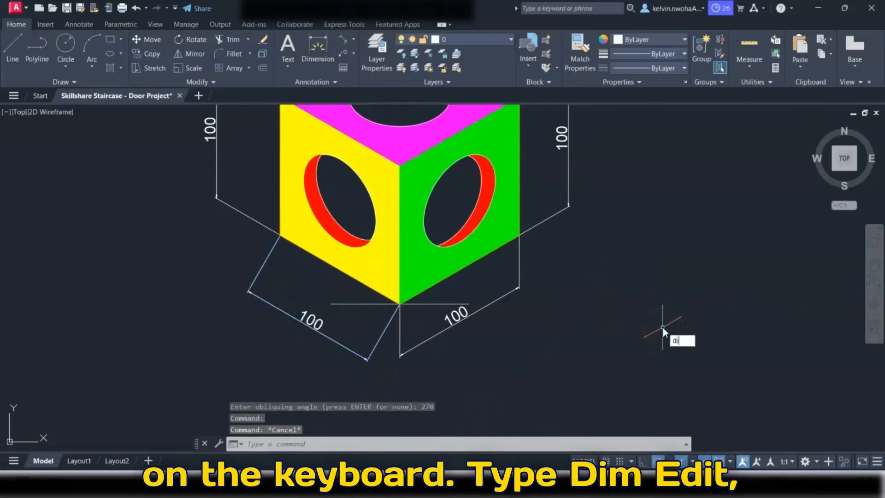
key(Return)
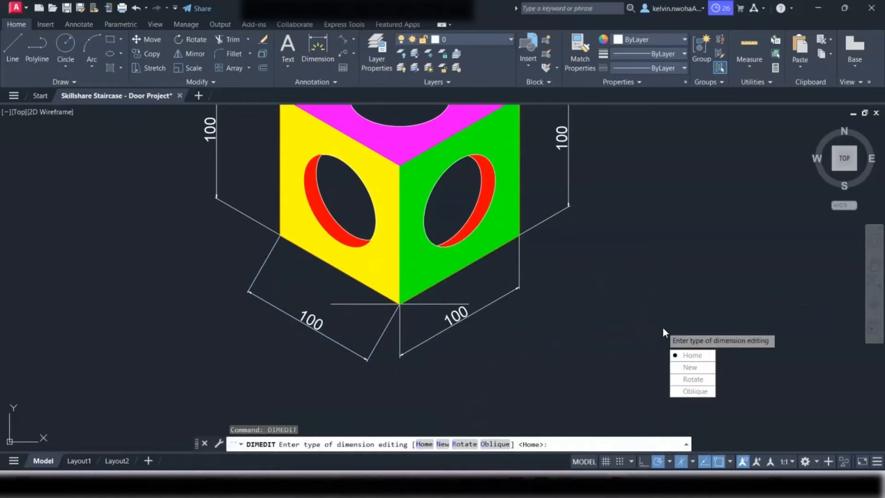
click(693, 390)
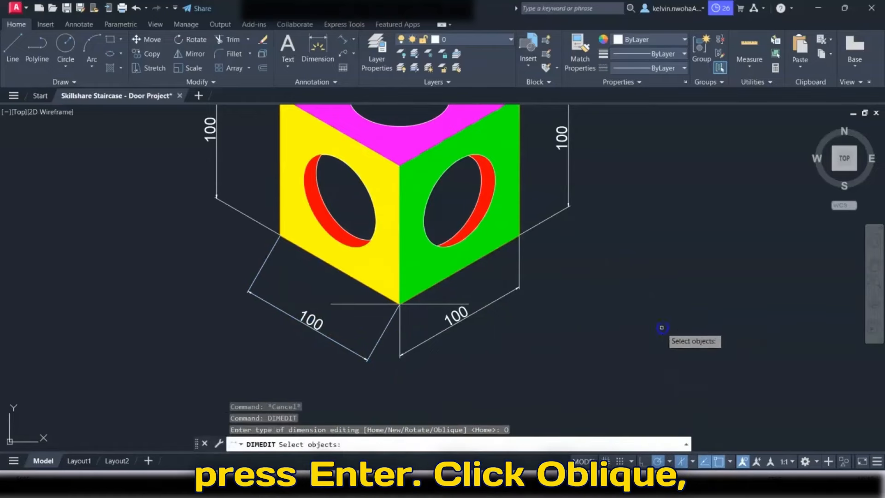
click(325, 323)
key(Return)
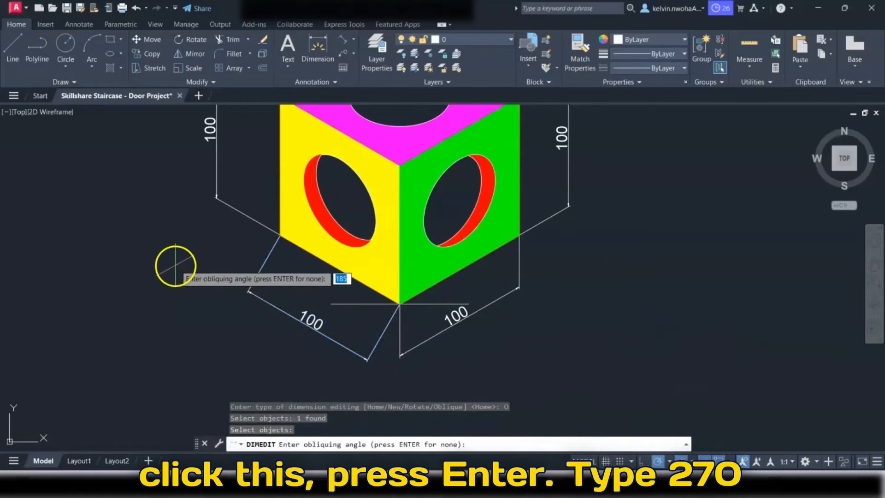
text(270)
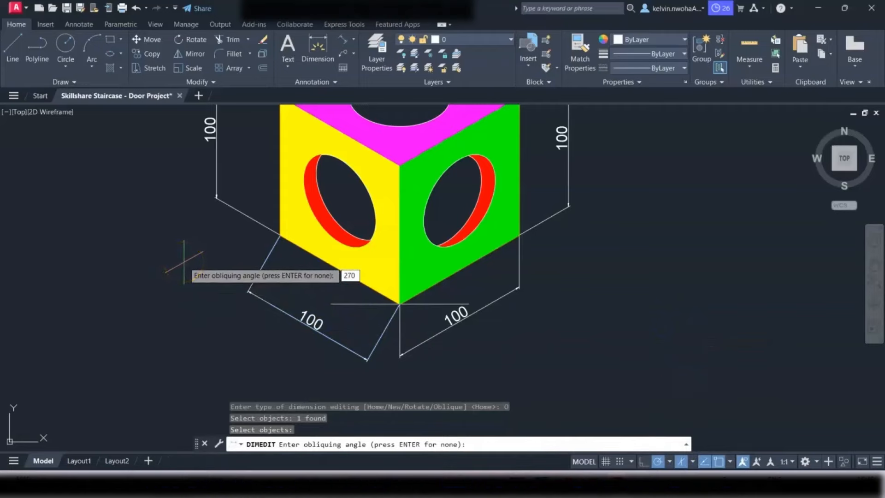
key(Return)
Step: Stretch the right face's bottom dimension down so its inner end meets the arrow tip of the left face's bottom dimension
scroll(395, 368, up, 4)
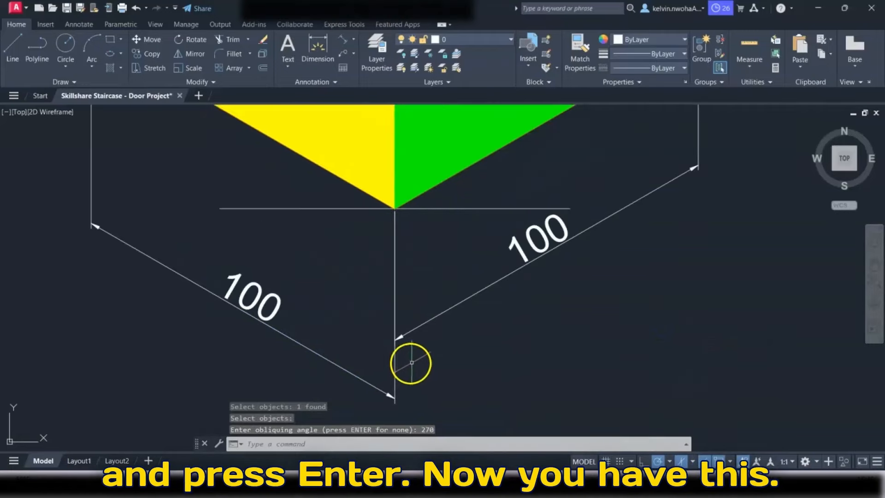
click(425, 321)
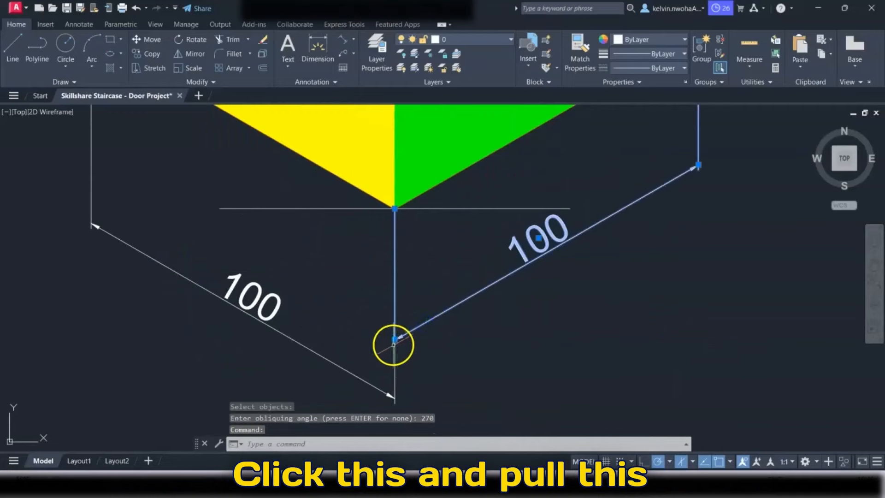
click(394, 339)
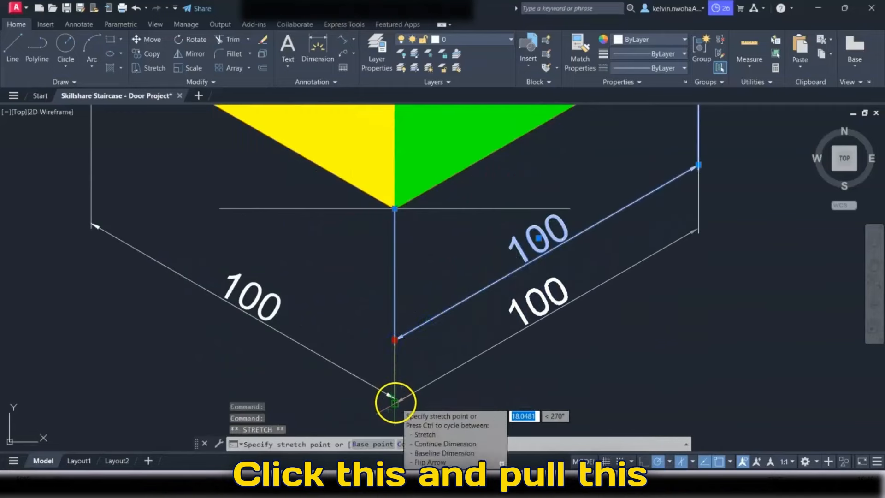
scroll(391, 394, up, 4)
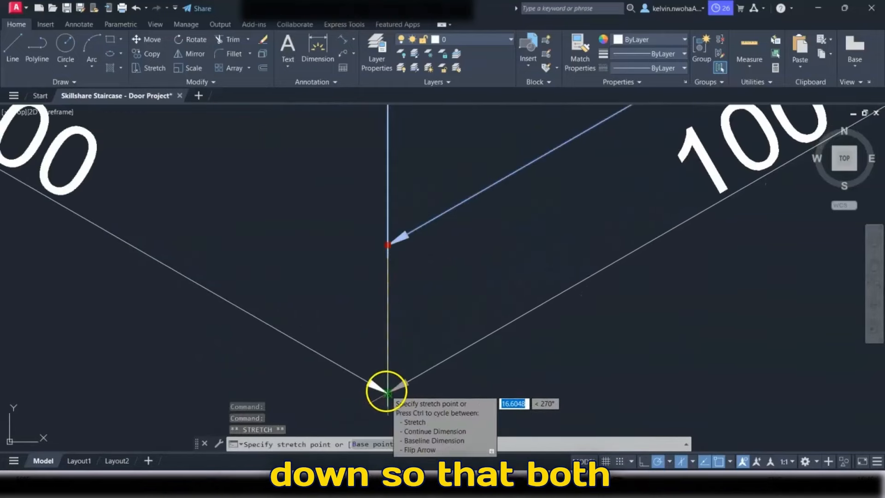
click(389, 393)
scroll(396, 311, down, 4)
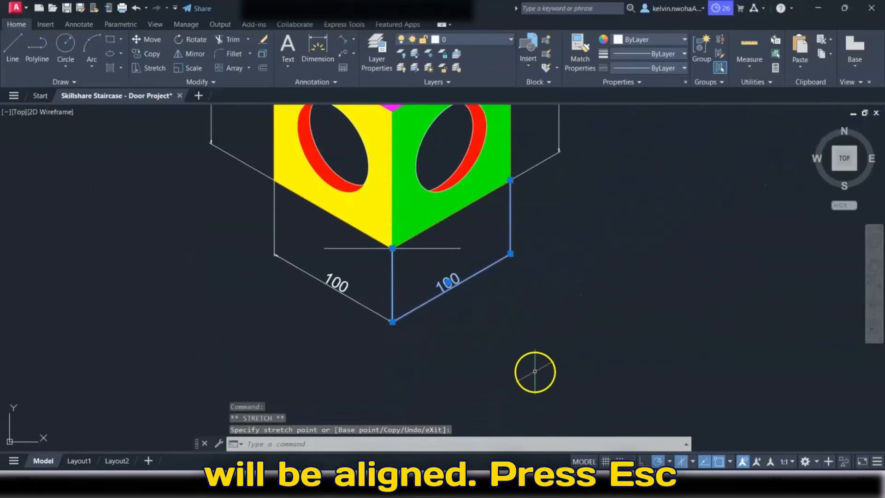
key(Escape)
scroll(485, 351, down, 4)
scroll(485, 351, up, 6)
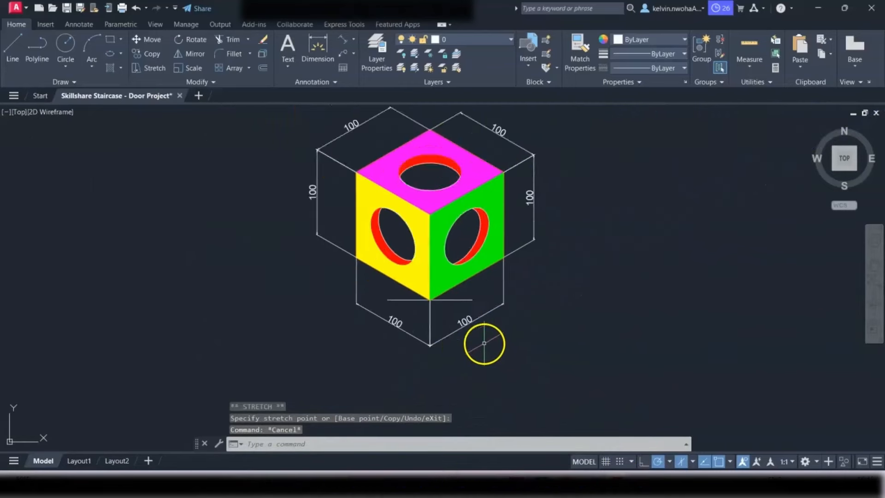
Step: Change the colour of all six 100-unit edge dimensions around the box to grey 147,149,152
scroll(483, 341, down, 3)
click(549, 274)
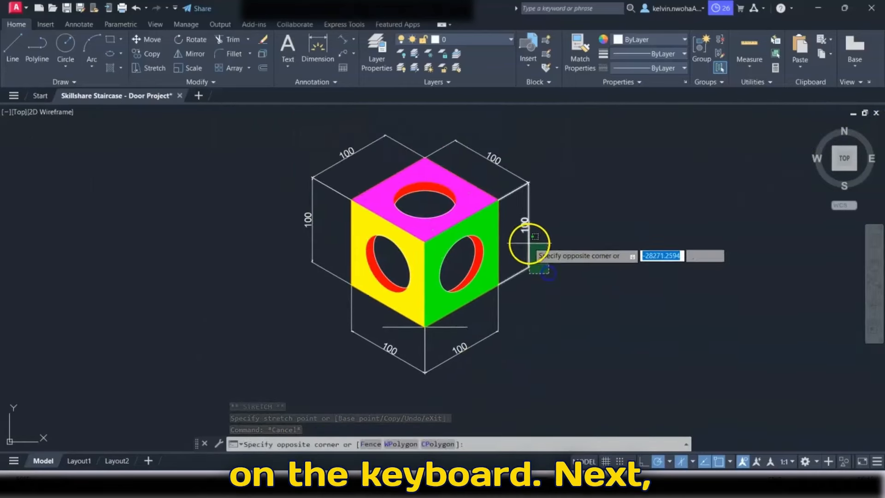
click(523, 236)
click(499, 172)
click(478, 139)
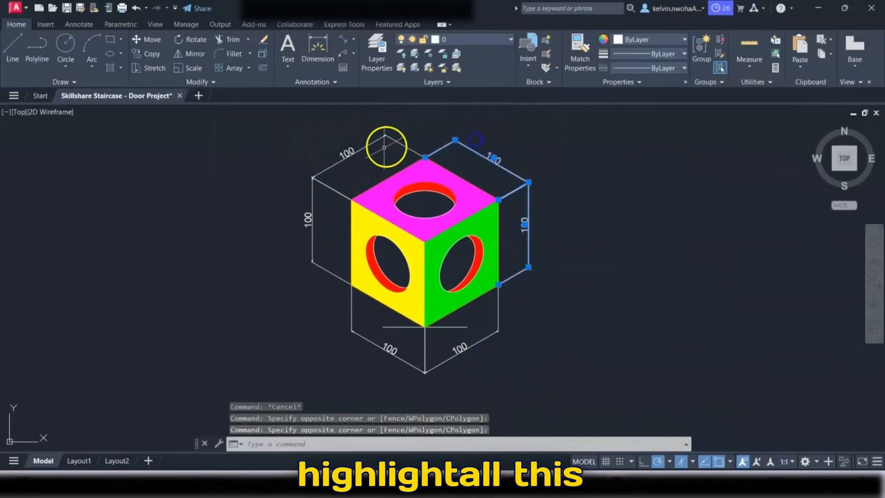
click(379, 153)
click(342, 138)
click(317, 224)
click(287, 206)
click(362, 326)
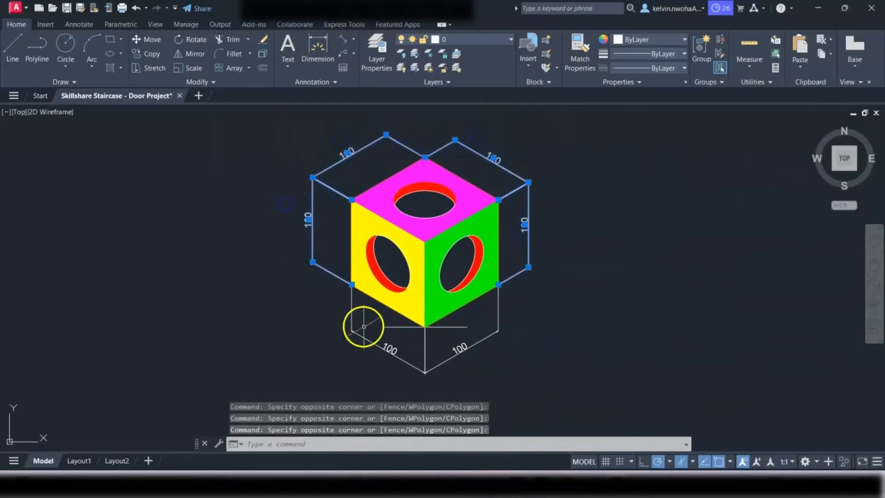
click(344, 319)
click(438, 360)
click(466, 339)
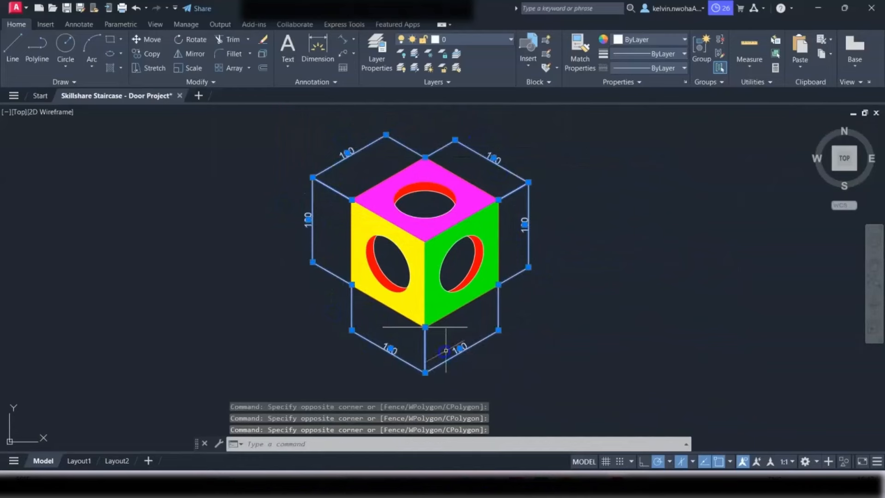
click(643, 39)
click(624, 101)
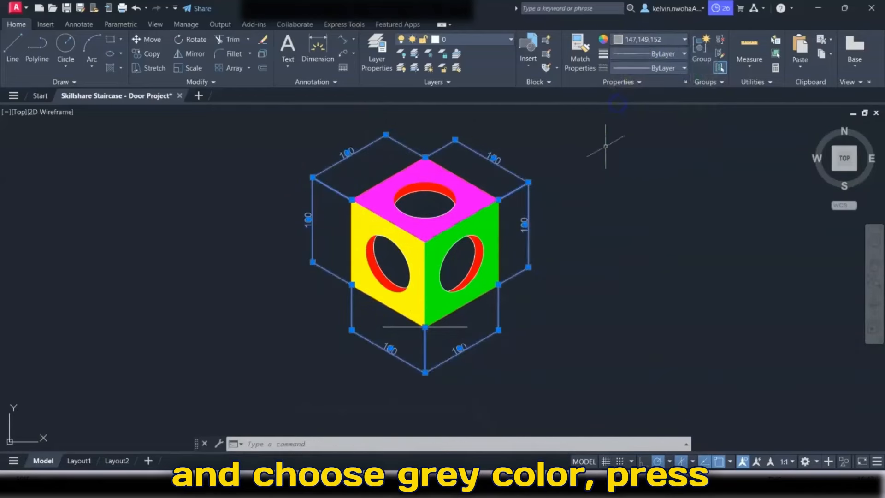
key(Escape)
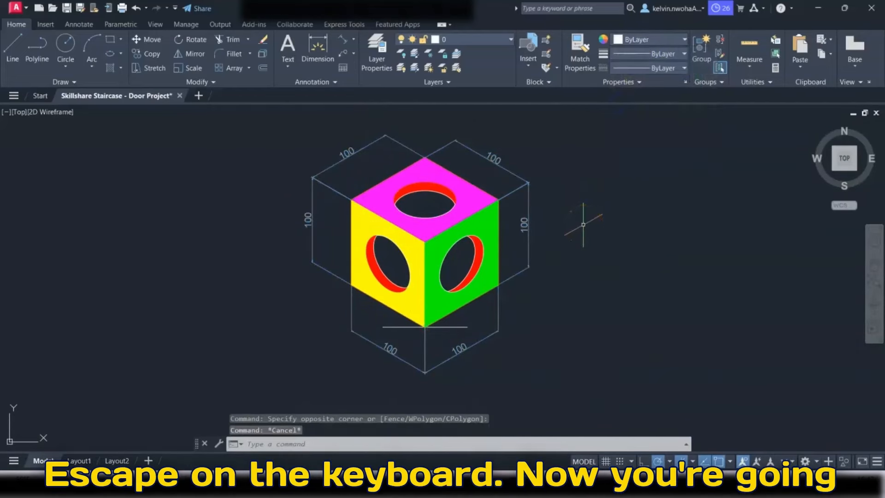
Step: Change the horizontal base line under the box's lowest corner to dark grey 99,100,102
scroll(489, 274, up, 4)
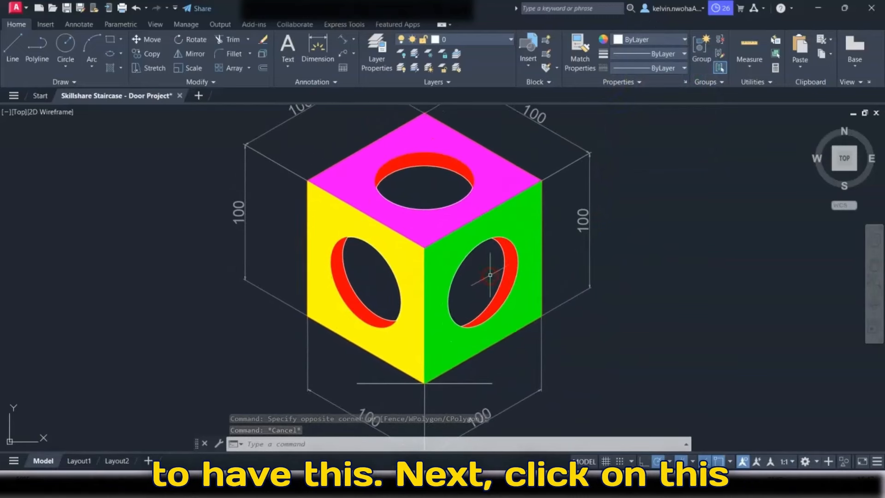
scroll(490, 274, down, 2)
click(488, 344)
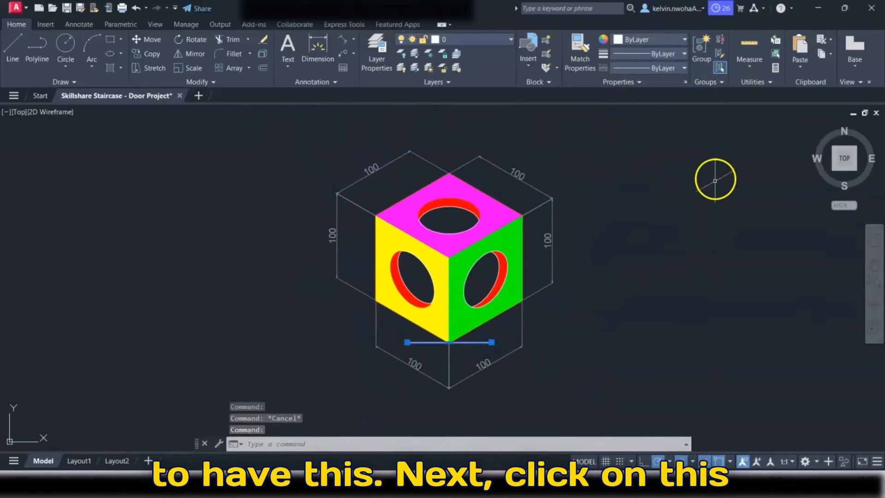
click(646, 39)
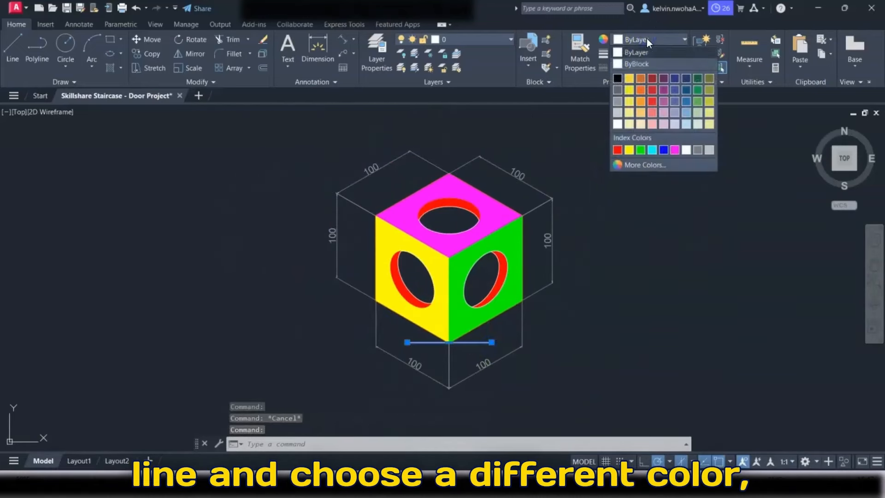
click(619, 90)
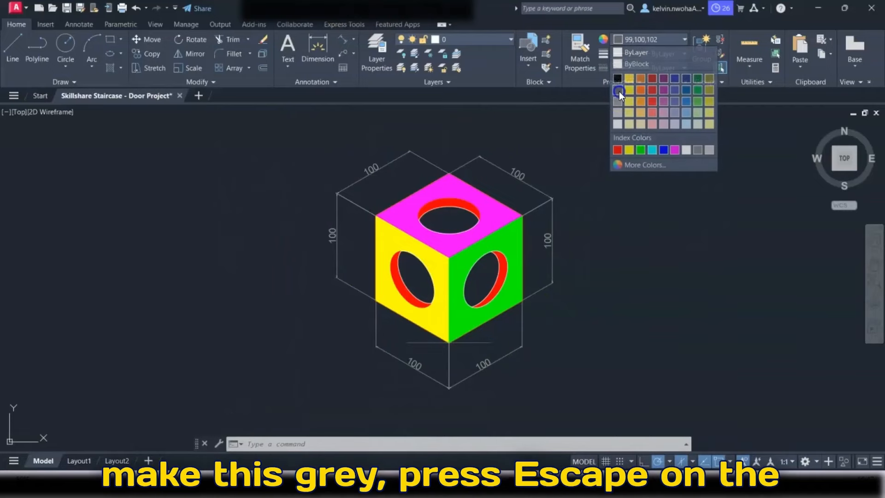
key(Escape)
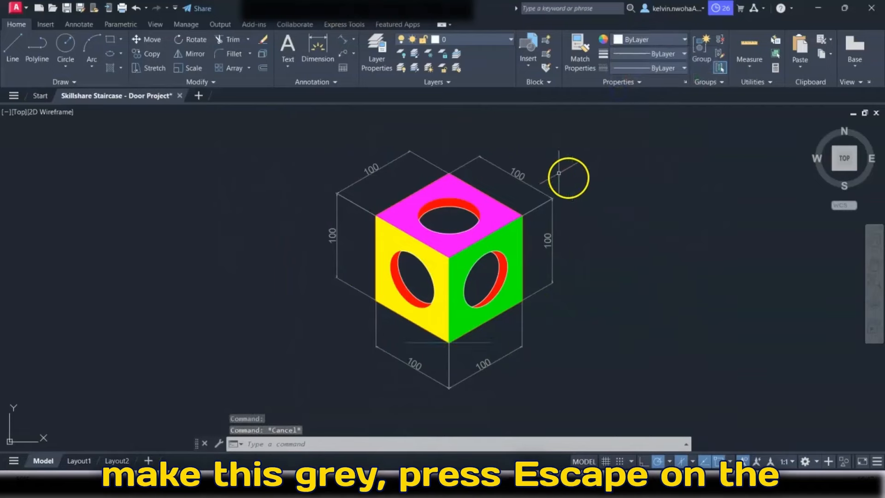
Step: Draw a line from the box's lowest corner at 150 degrees, extending past the left face's vertical dimension
scroll(445, 275, up, 2)
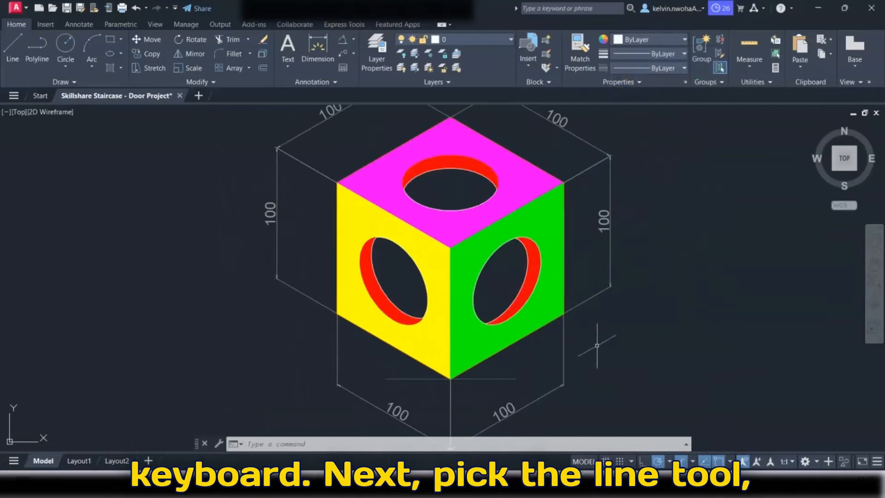
click(10, 49)
click(450, 378)
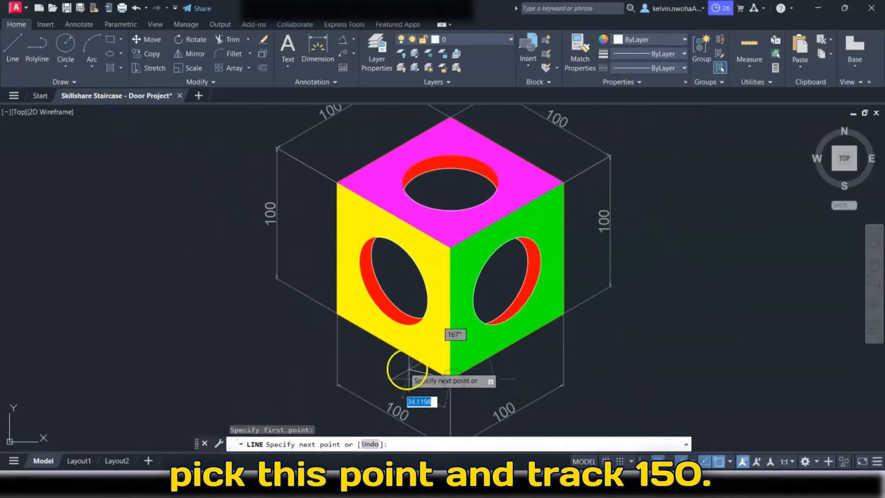
click(215, 244)
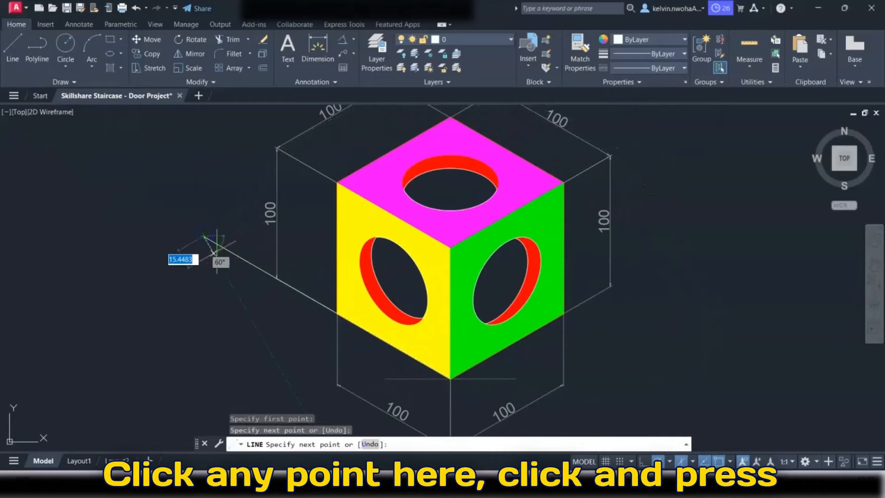
right_click(227, 260)
Step: Draw a line about 195.5 units long from the box's lowest corner at 30 degrees, past the right face's vertical dimension
click(13, 46)
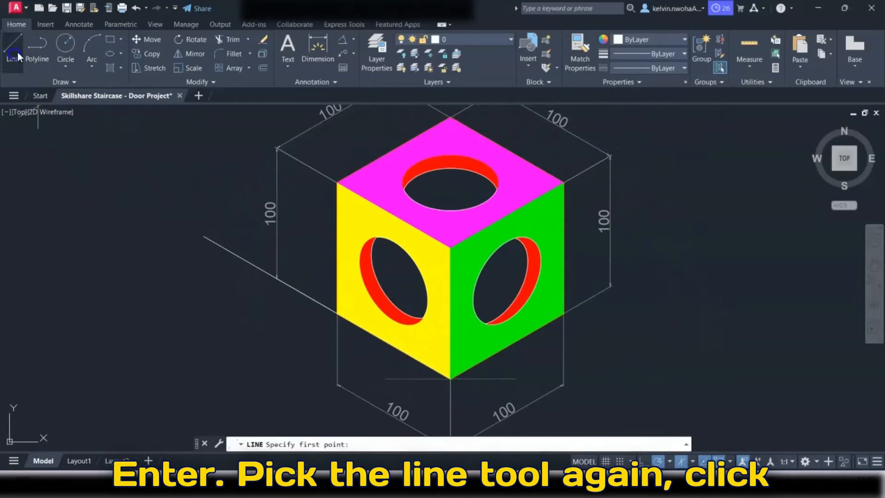
click(450, 376)
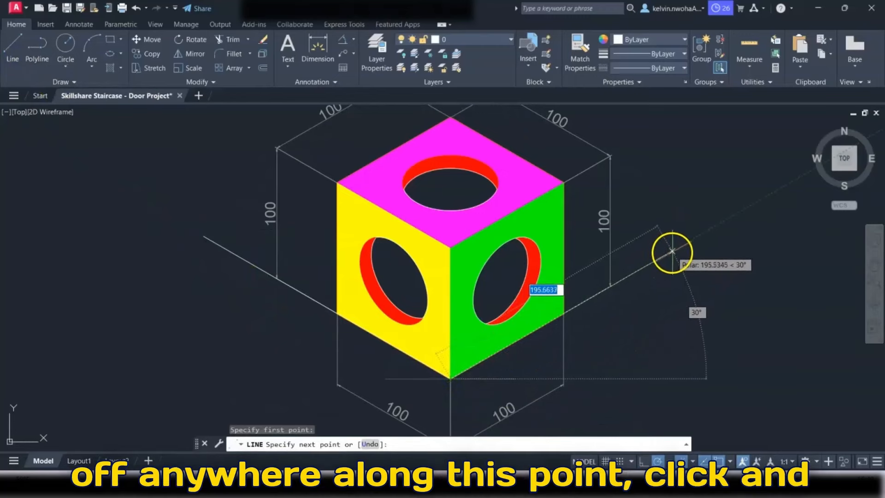
click(672, 251)
key(Return)
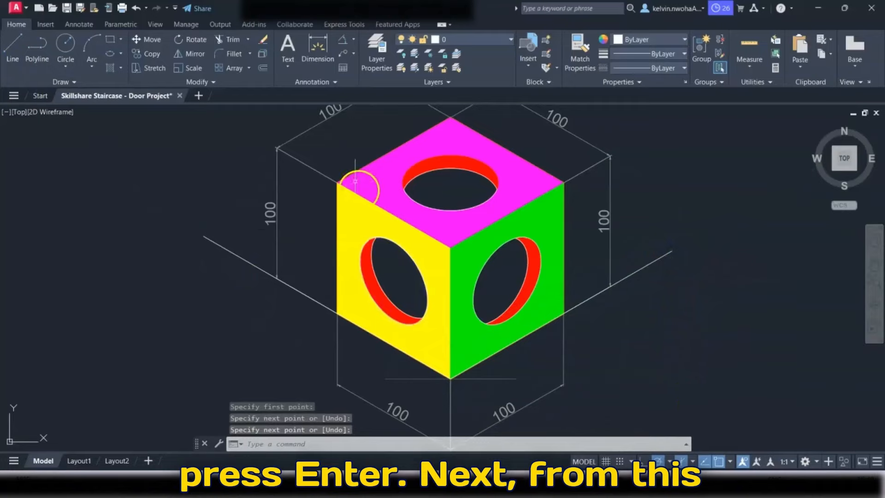
Step: Add an angular dimension between the left slanted line and the horizontal base line, placing its arc below the yellow face
click(353, 41)
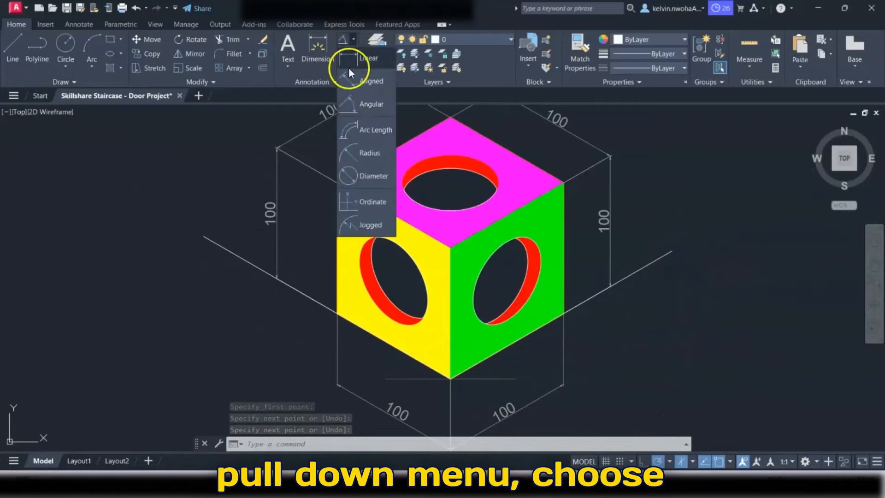
click(352, 105)
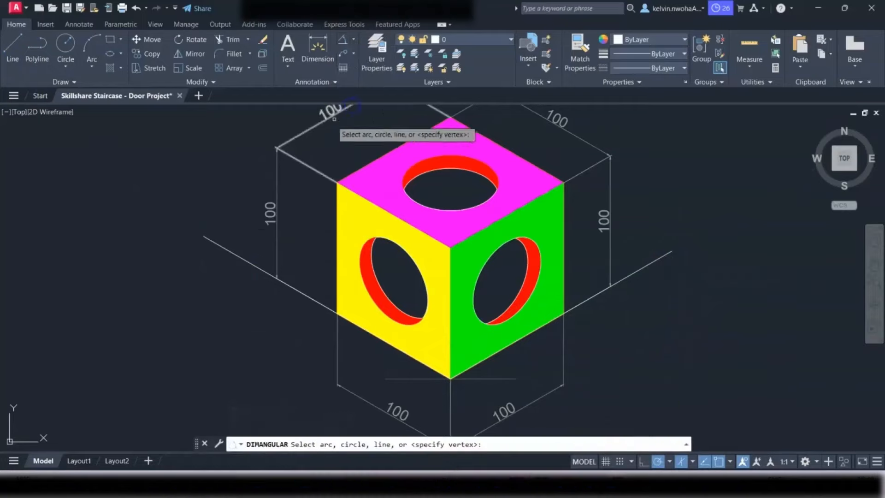
click(211, 242)
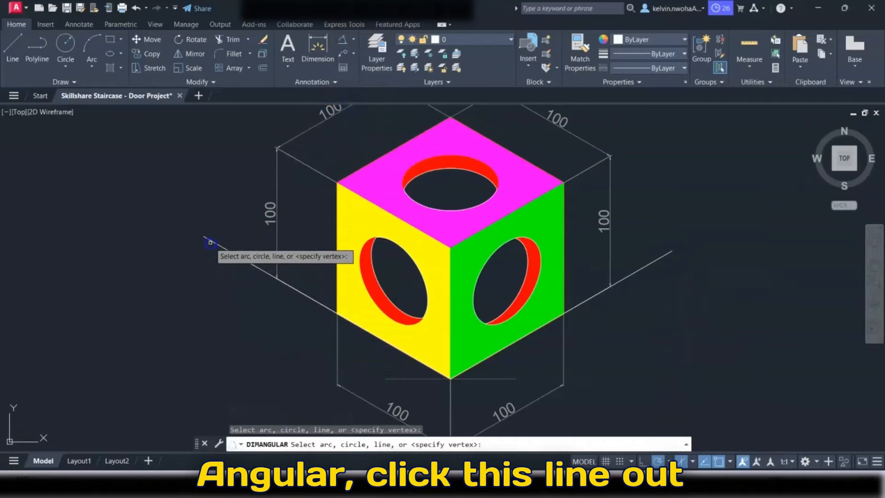
click(411, 378)
scroll(382, 364, up, 5)
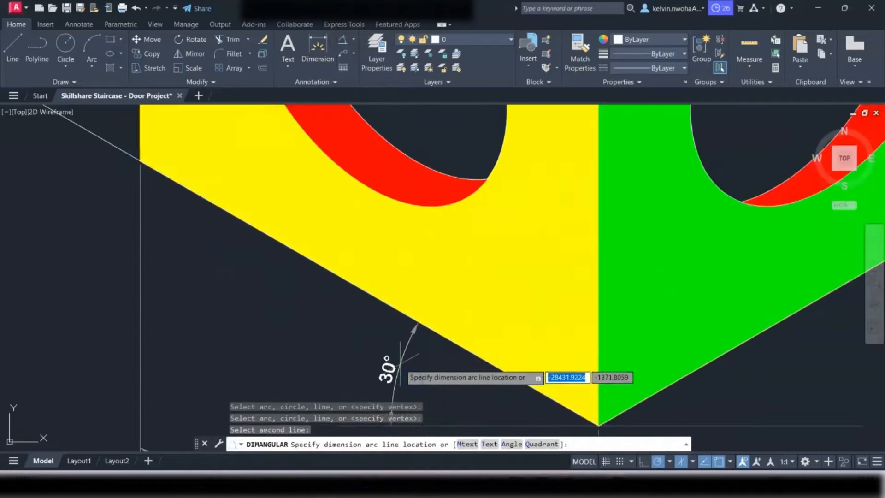
scroll(385, 360, down, 4)
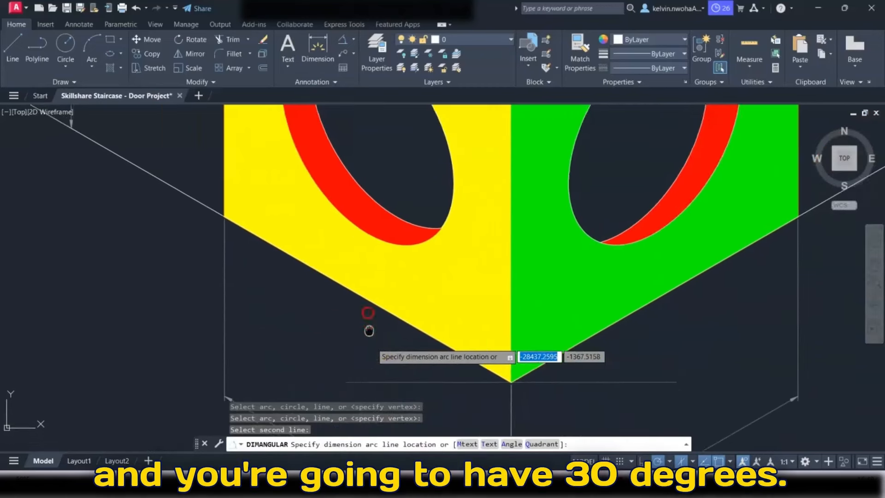
click(371, 317)
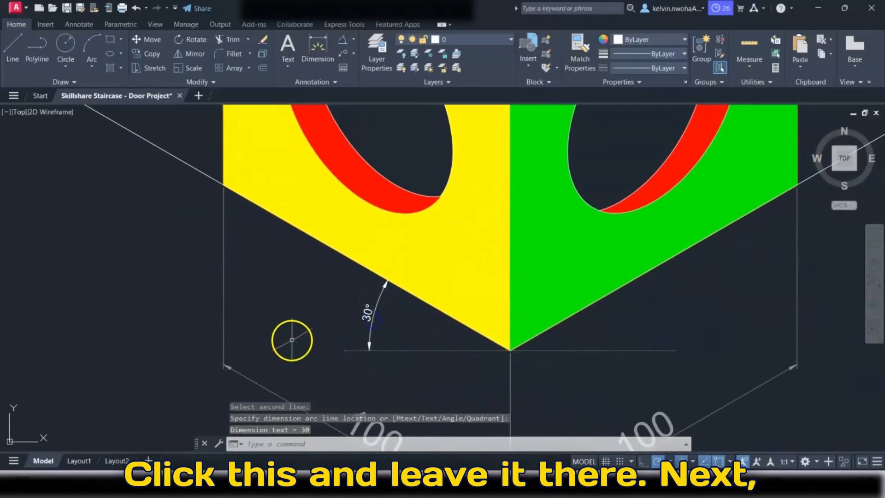
Step: Add an angular dimension between the right slanted line and the horizontal base line, placing its arc below the green face
scroll(291, 339, down, 5)
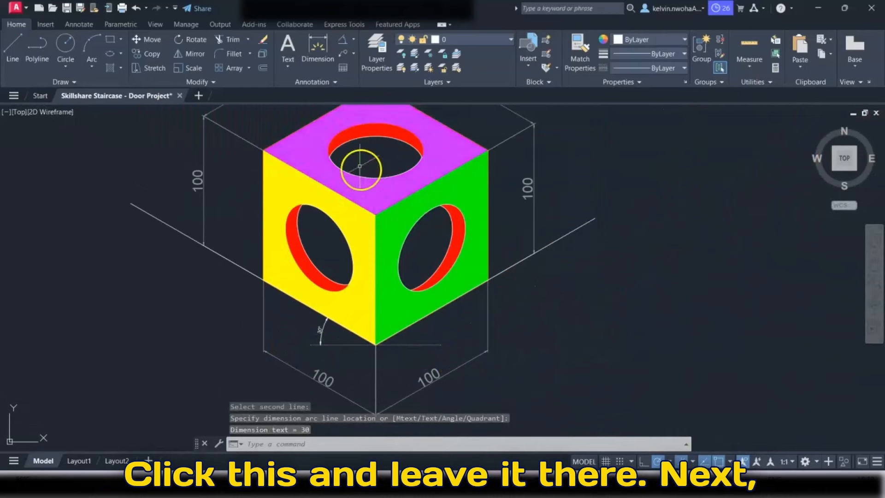
click(344, 43)
scroll(563, 255, up, 2)
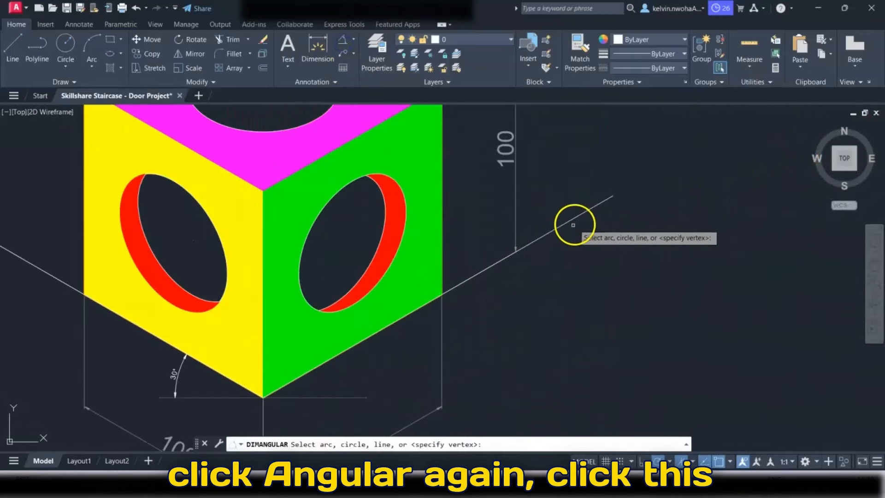
click(579, 216)
scroll(520, 289, down, 4)
scroll(490, 288, up, 4)
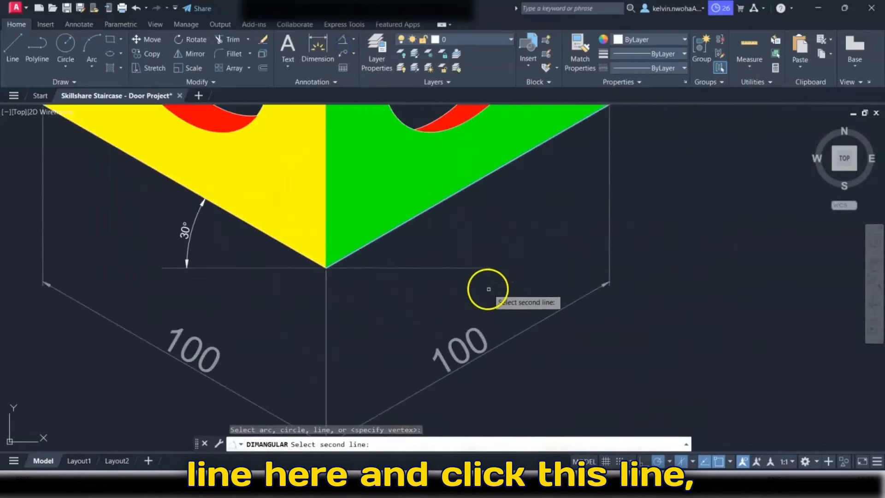
click(451, 268)
click(466, 249)
Step: Set the text height of both angular dimensions to 5 in their properties
scroll(526, 279, down, 4)
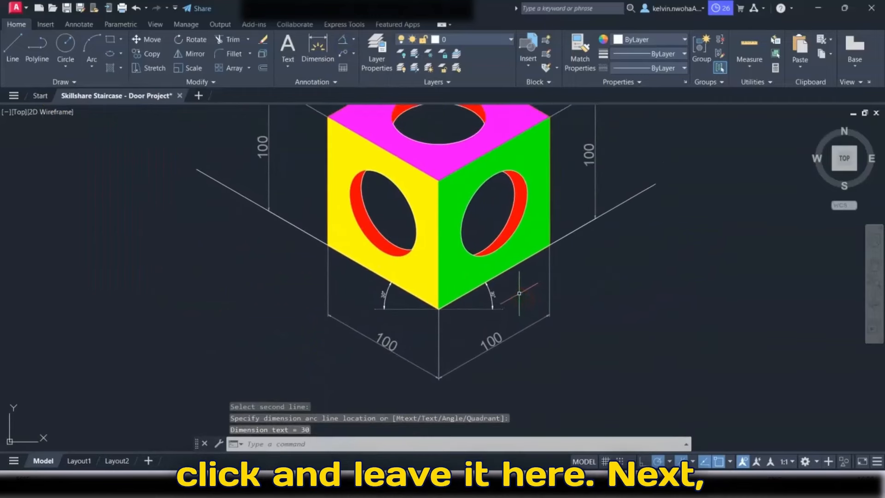
scroll(519, 293, up, 2)
click(478, 297)
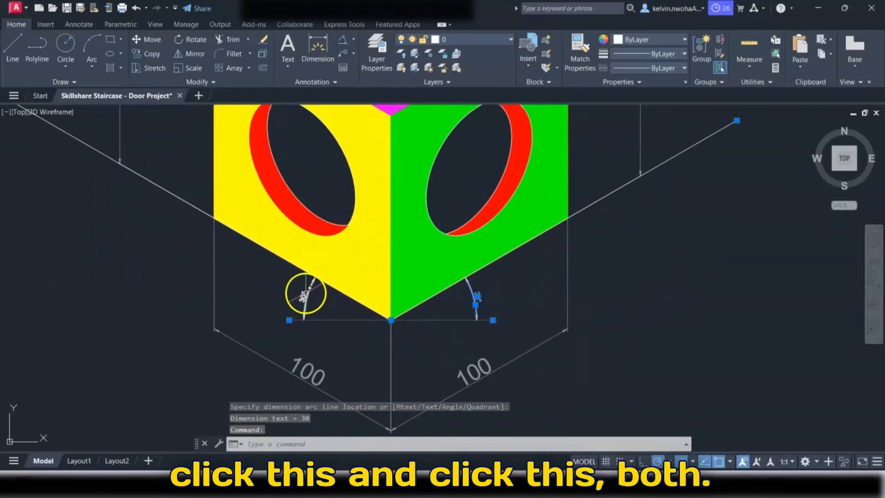
click(305, 293)
click(304, 299)
click(304, 303)
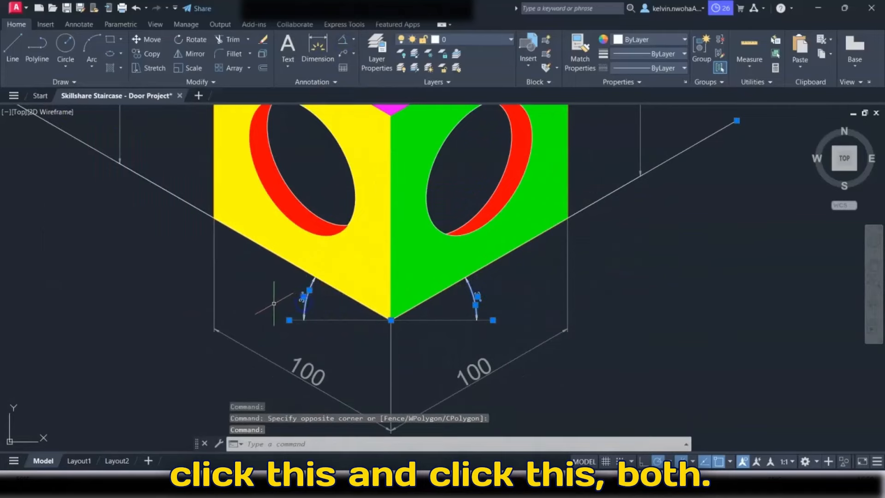
text(prop)
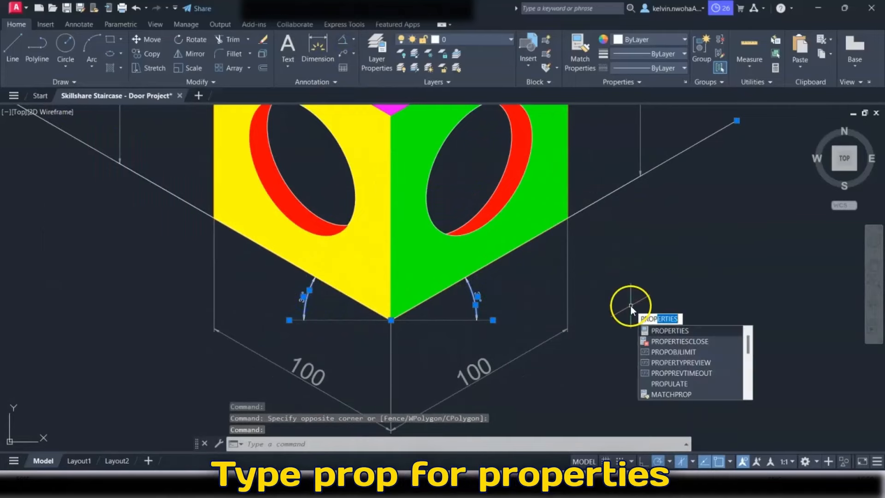
key(Return)
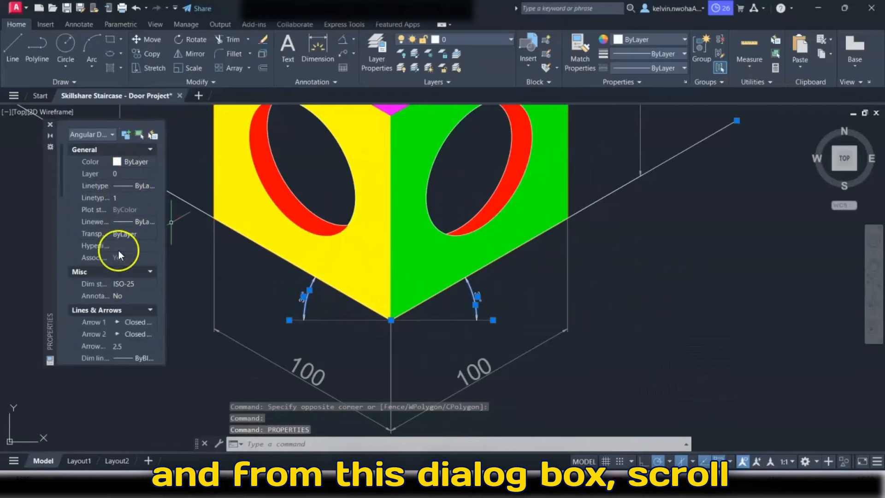
scroll(119, 247, down, 10)
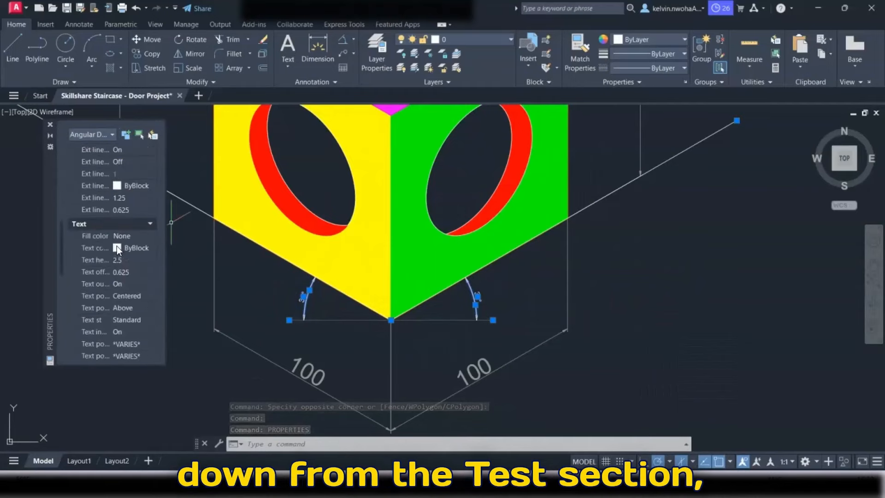
scroll(121, 269, down, 3)
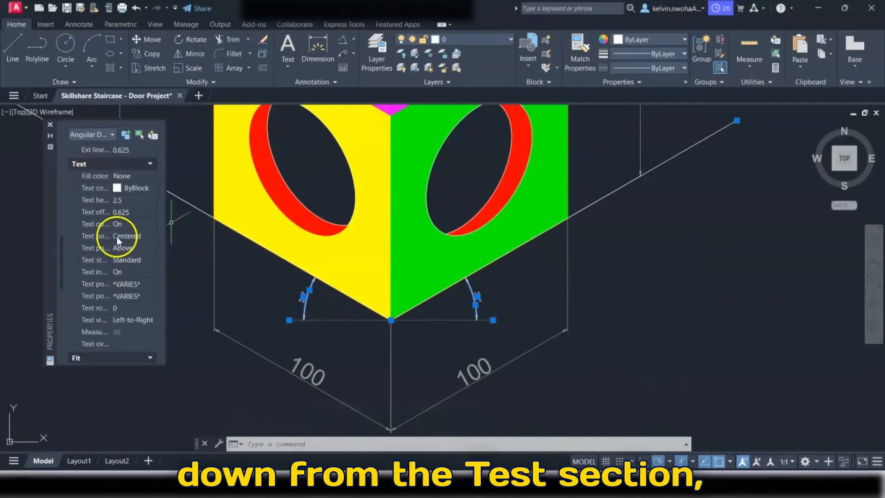
click(123, 202)
key(BackSpace)
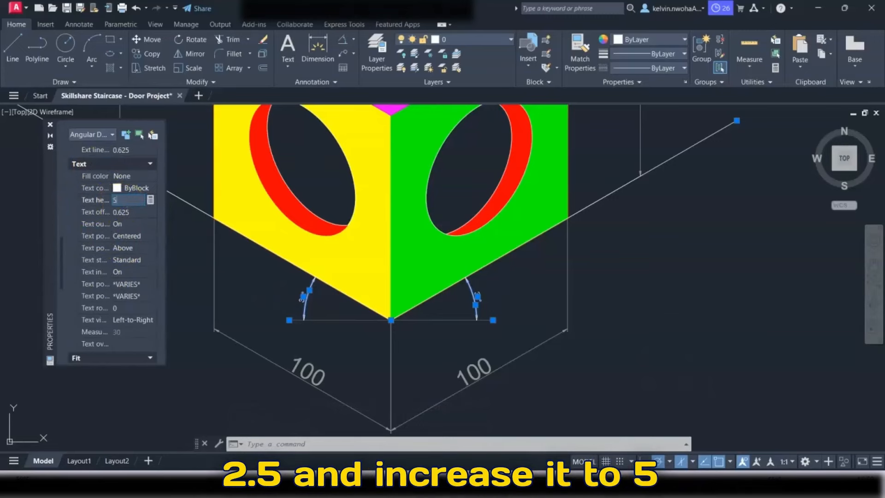
key(Return)
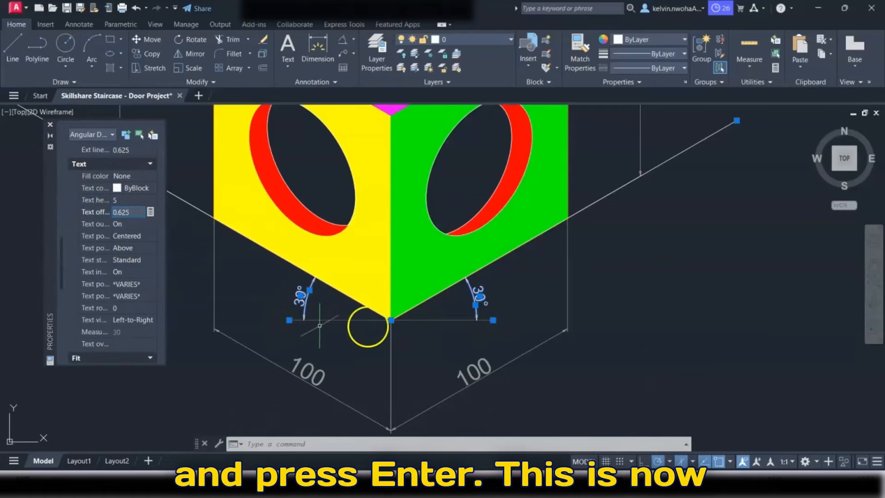
Step: Close the properties palette and change the colour of both 30° angular dimensions below the box to light grey
click(50, 127)
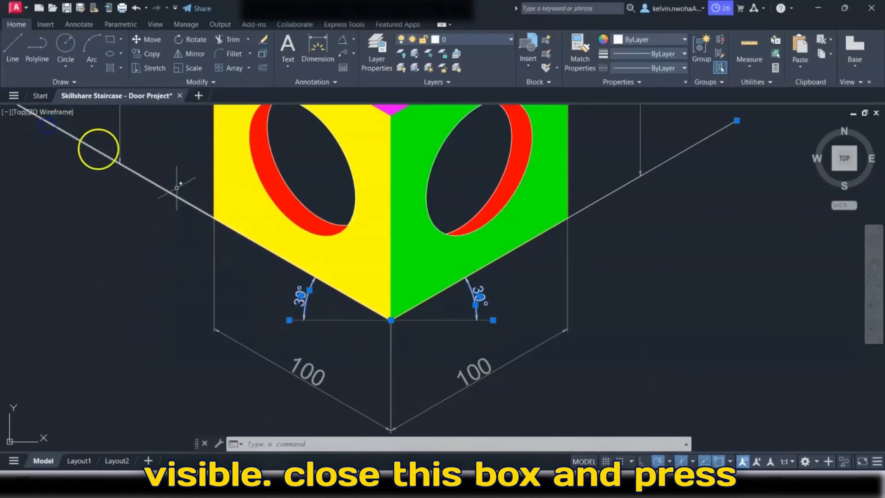
key(Escape)
scroll(677, 351, down, 5)
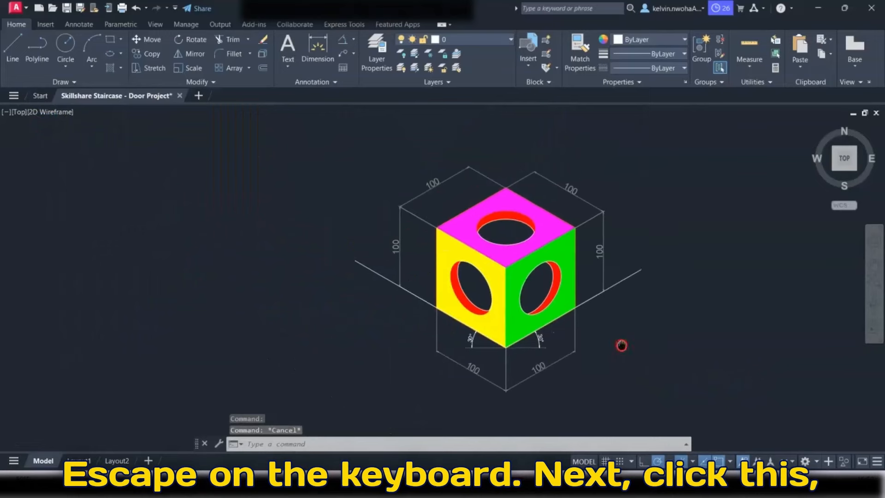
scroll(645, 355, up, 4)
click(595, 342)
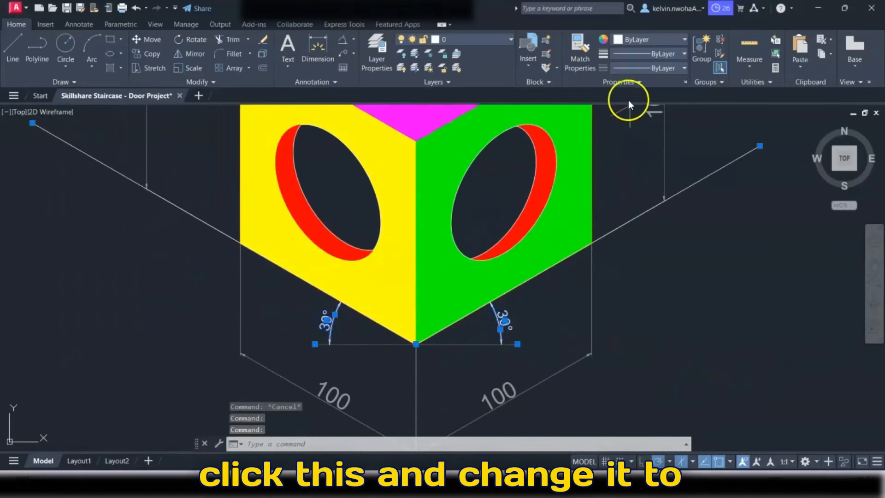
click(647, 40)
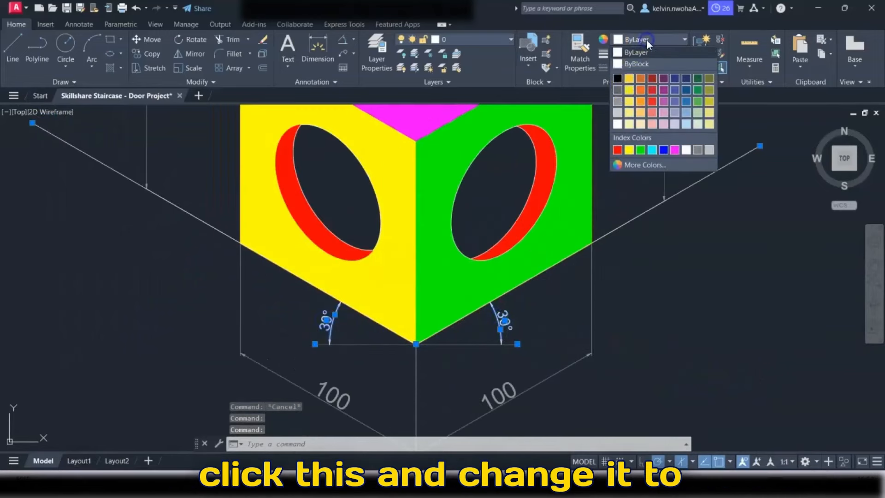
click(618, 101)
key(Escape)
scroll(727, 344, down, 5)
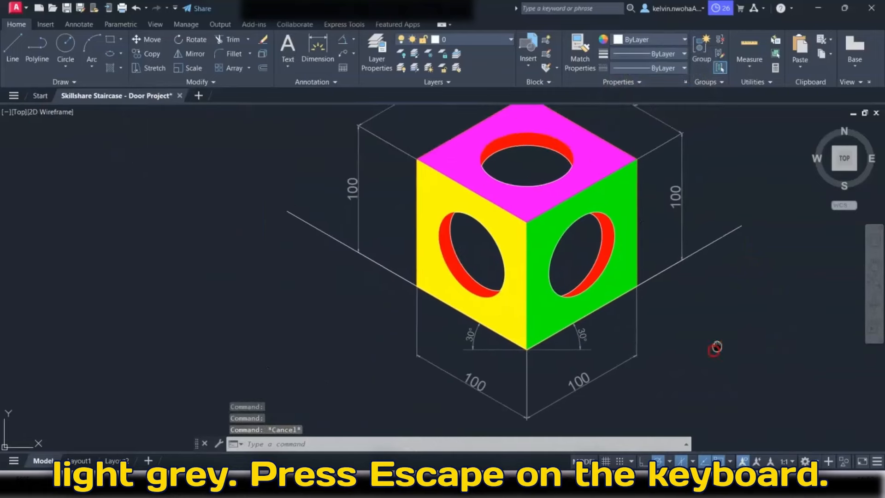
Step: Delete the two slanted reference lines that extend from the box's lowest corner past the left and right faces
text(zoom)
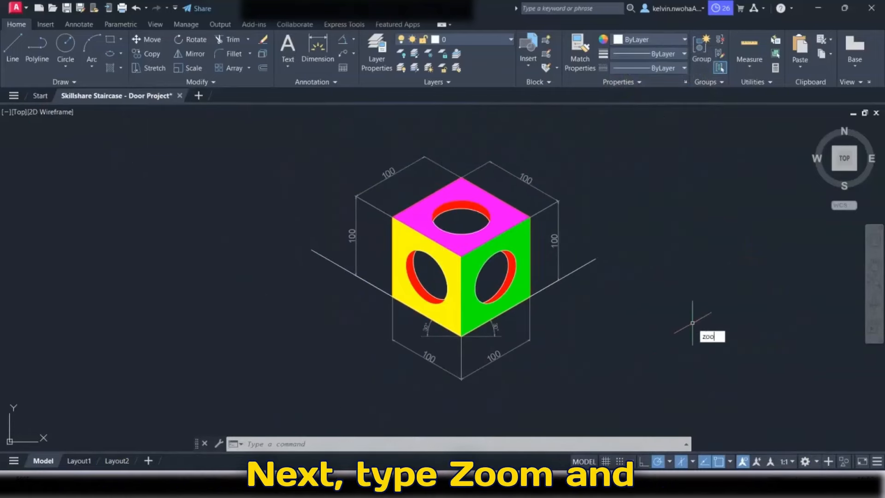
key(Return)
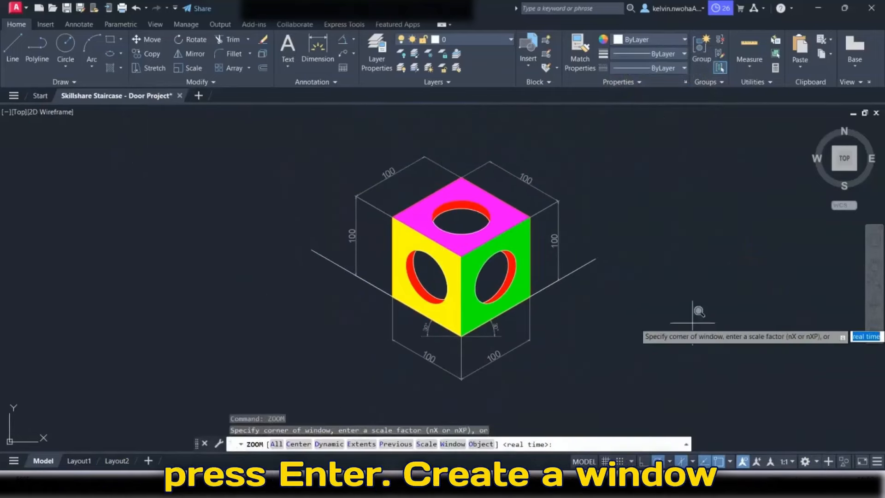
click(267, 125)
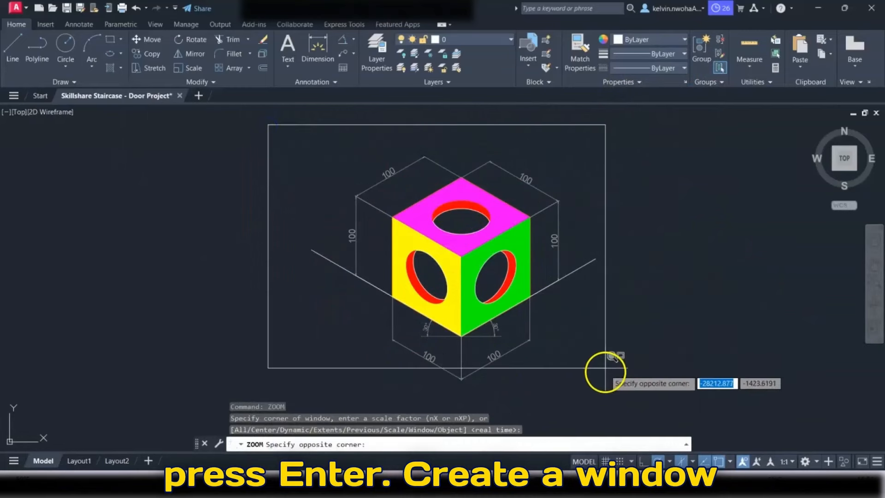
click(630, 403)
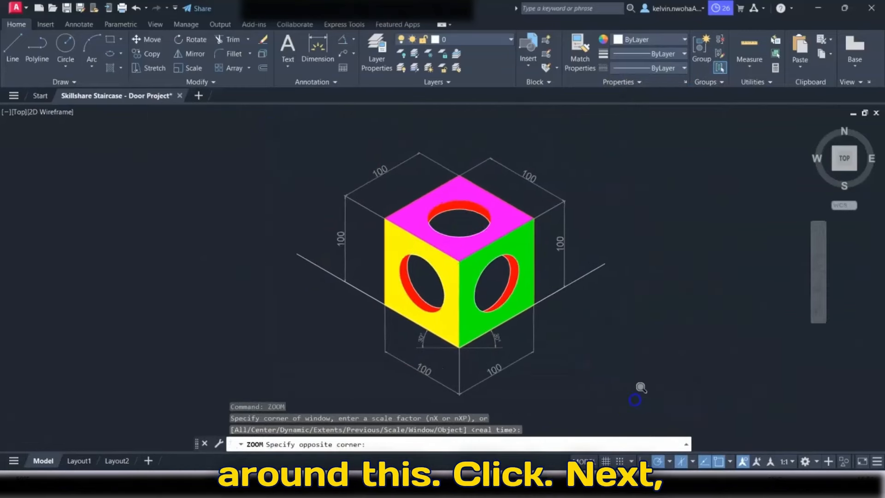
click(624, 274)
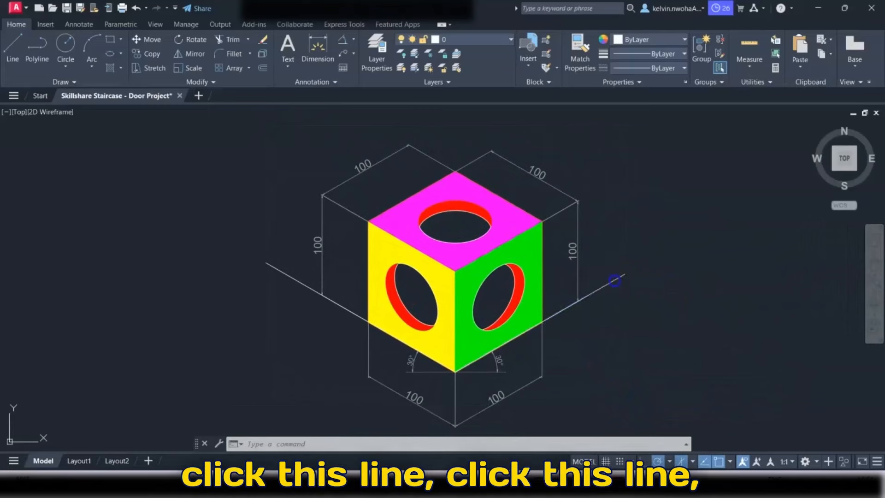
click(287, 280)
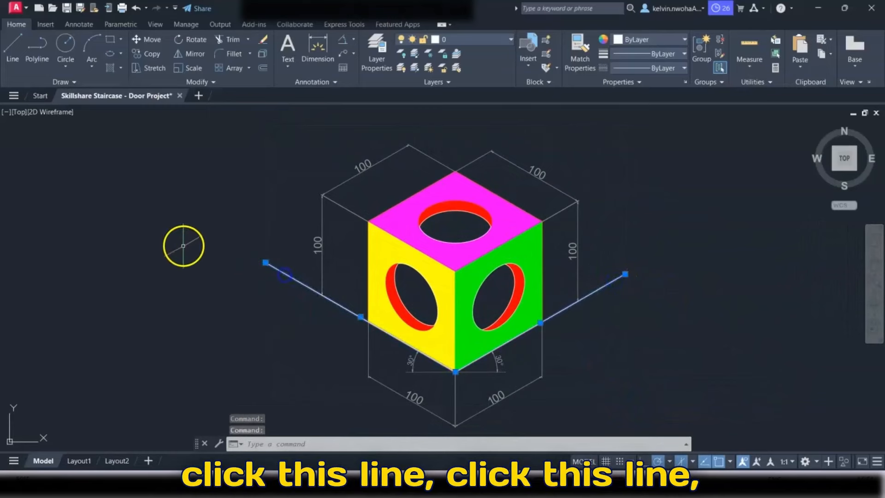
key(Delete)
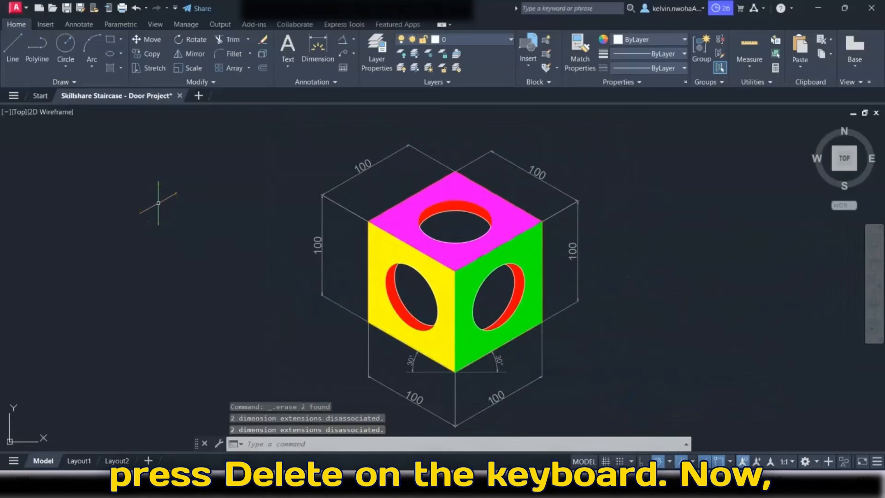
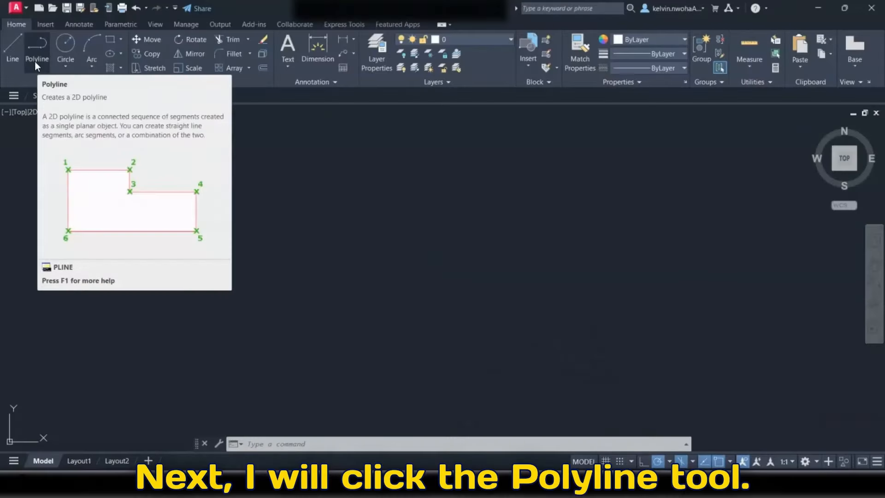
Step: Start a polyline in the empty drawing with a 150 mm vertical riser and a 200 mm tread at 30 degrees
click(34, 62)
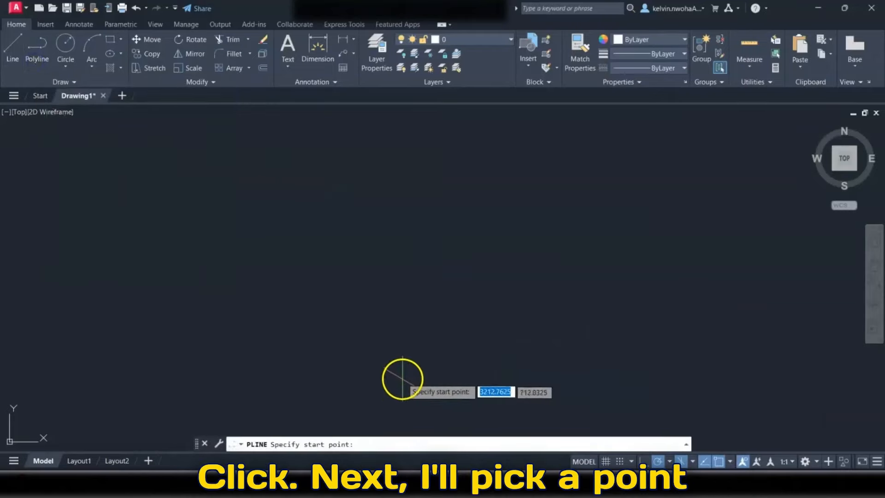
click(386, 371)
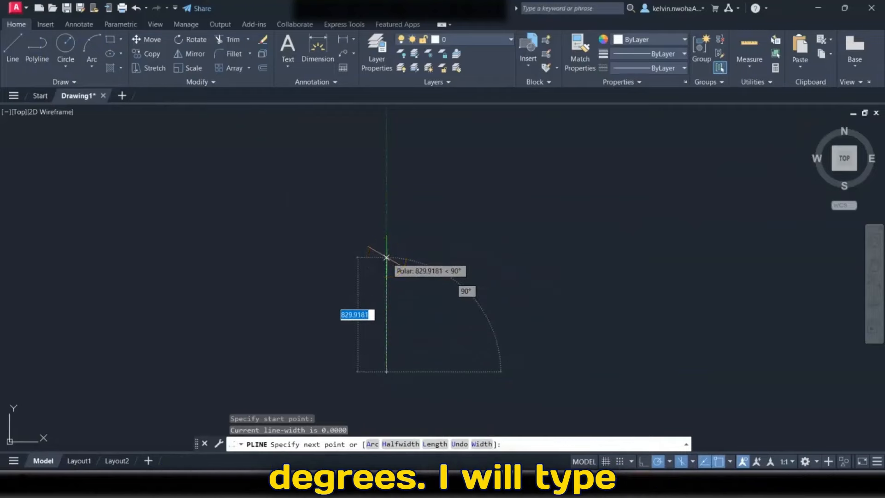
text(150)
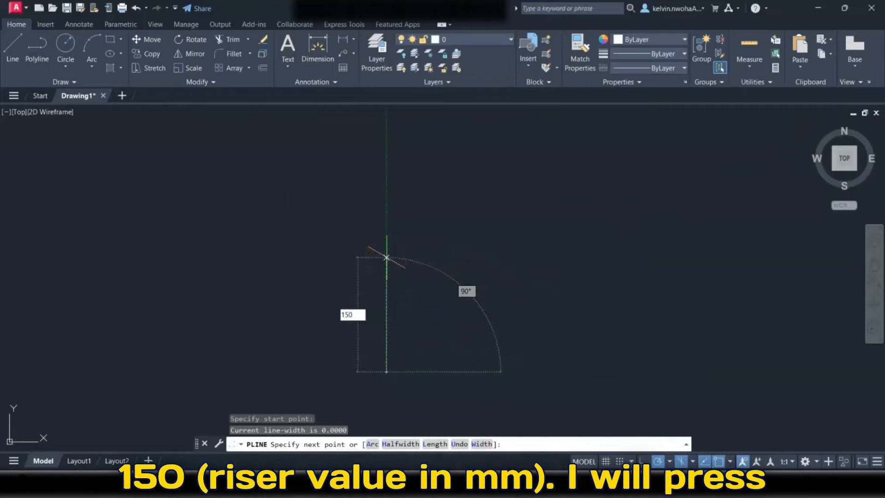
key(Return)
scroll(422, 344, up, 2)
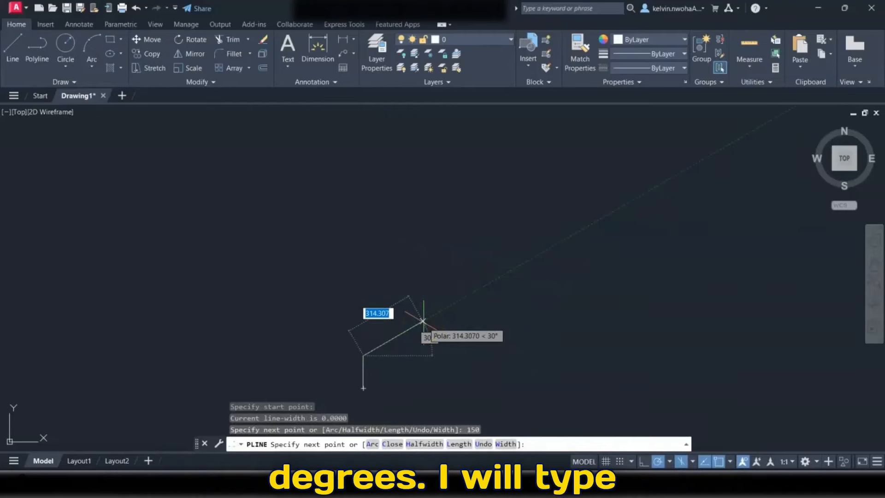
text(200)
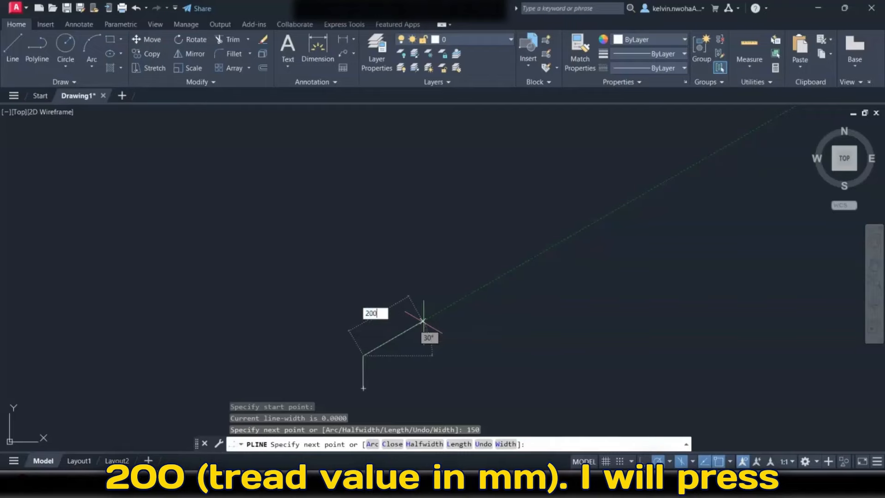
key(Return)
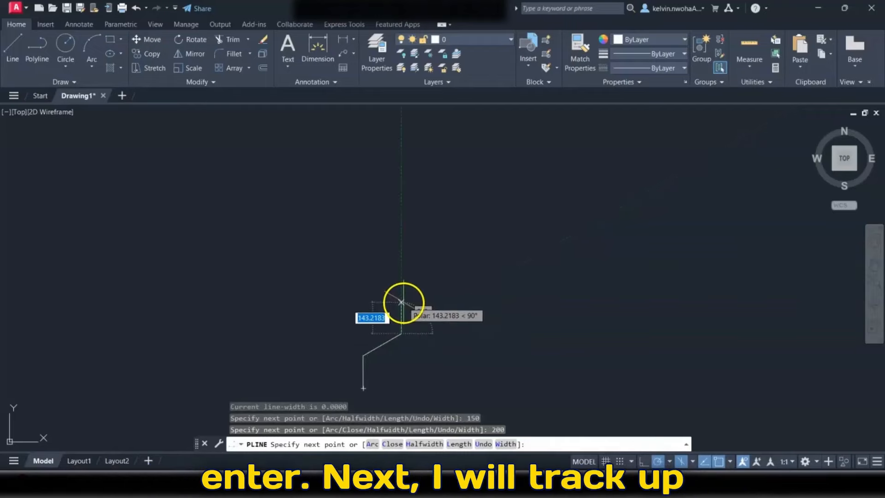
Step: Continue the polyline with the second and third stair steps, each a 150 mm vertical riser and a 200 mm tread at 30 degrees
text(150)
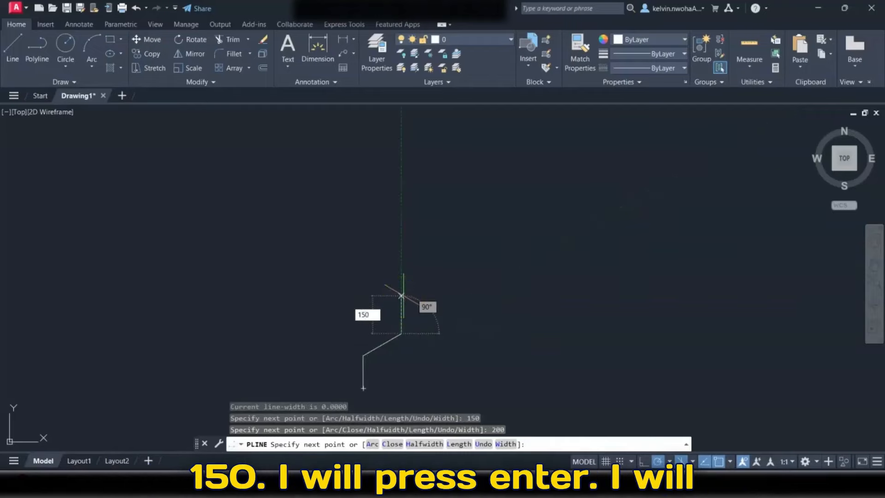
key(Return)
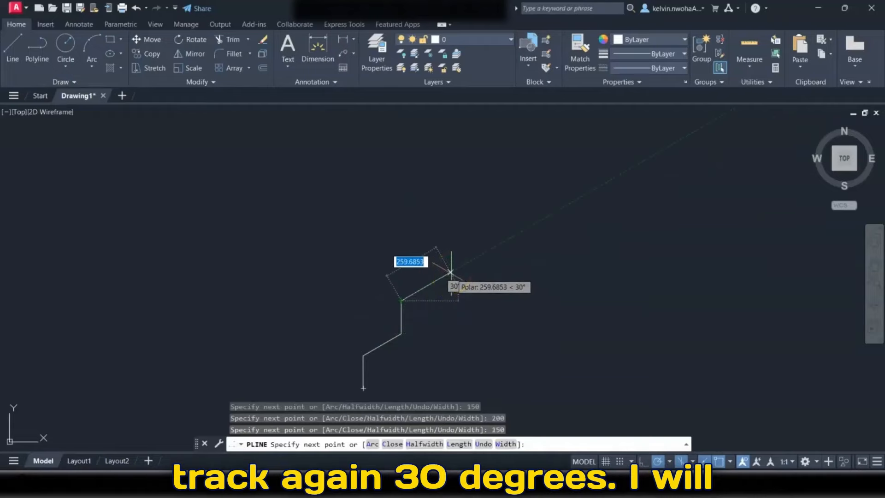
text(200)
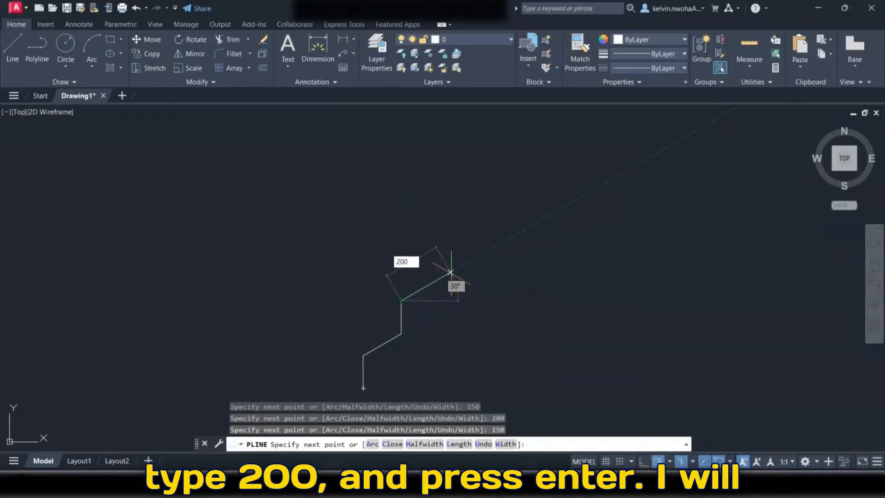
key(Return)
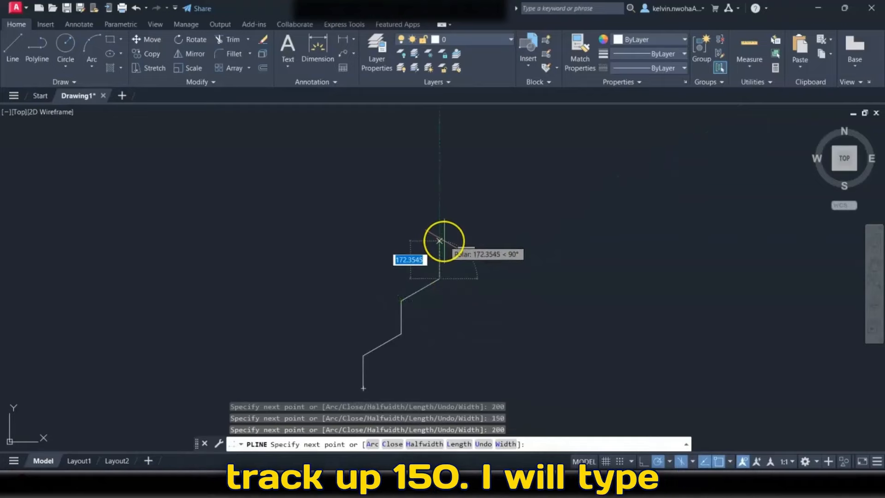
text(150)
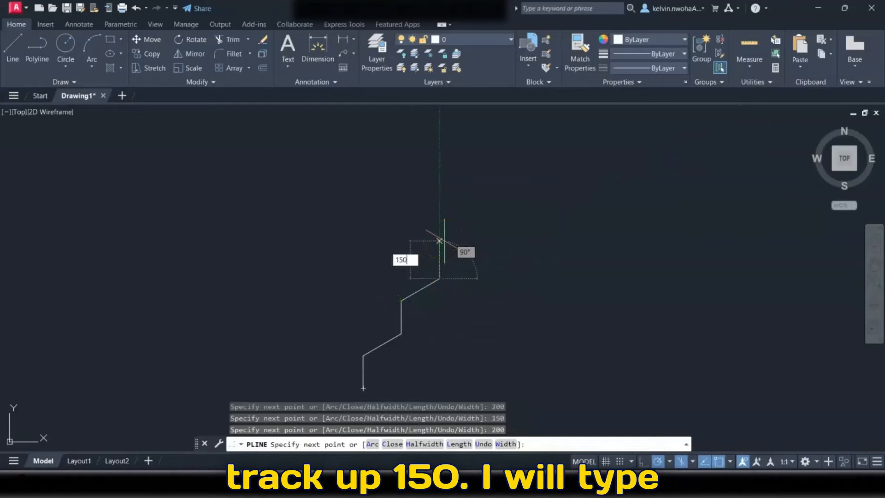
key(Return)
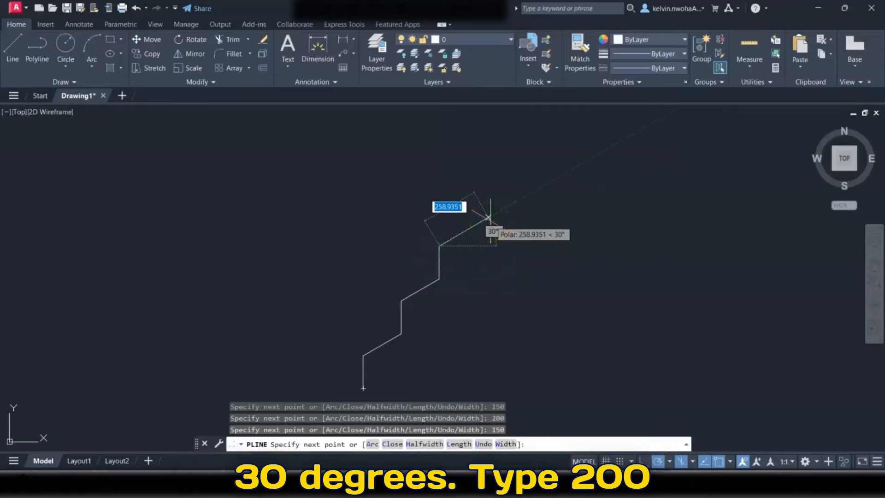
text(200)
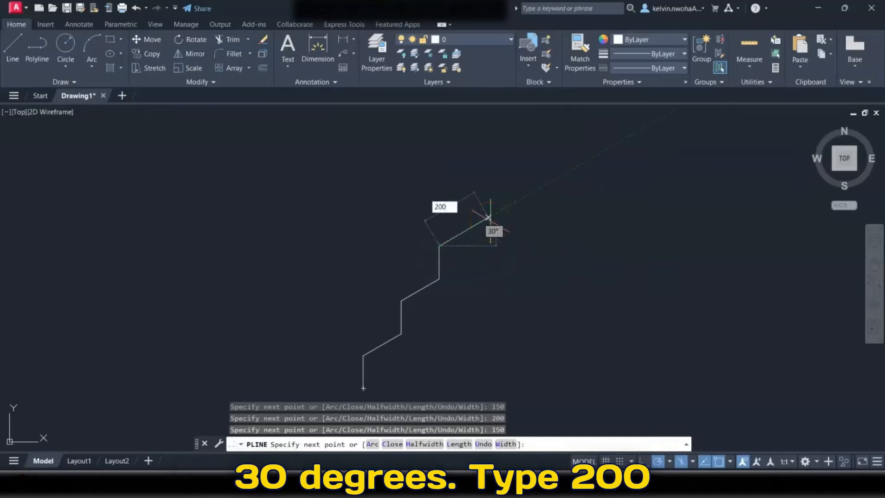
key(Return)
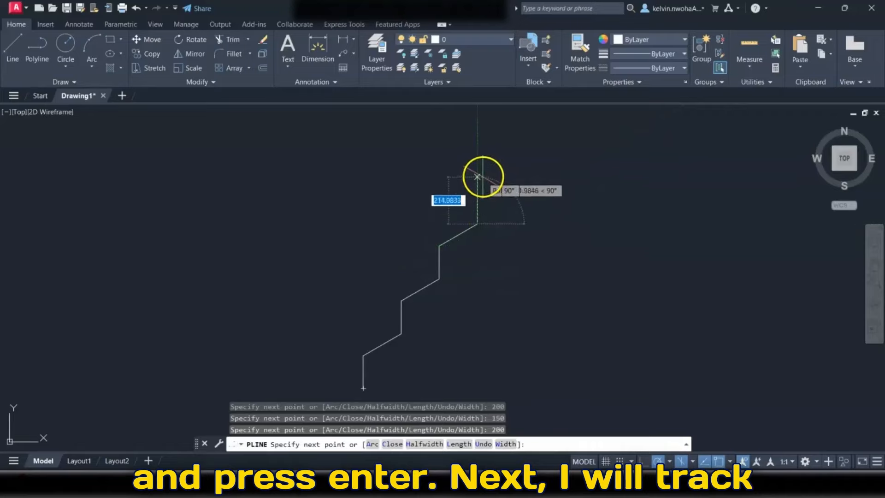
Step: Add the fourth stair step to the polyline with a 150 mm vertical riser and a 200 mm tread at 30 degrees
text(150)
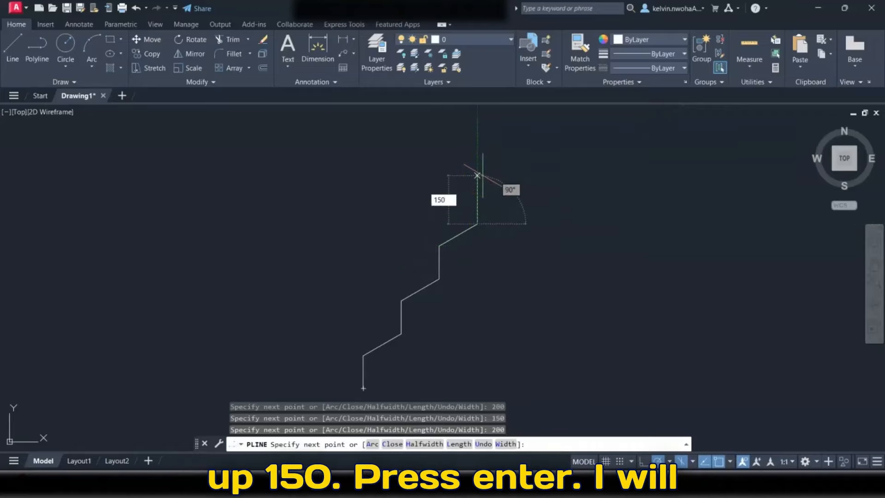
key(Return)
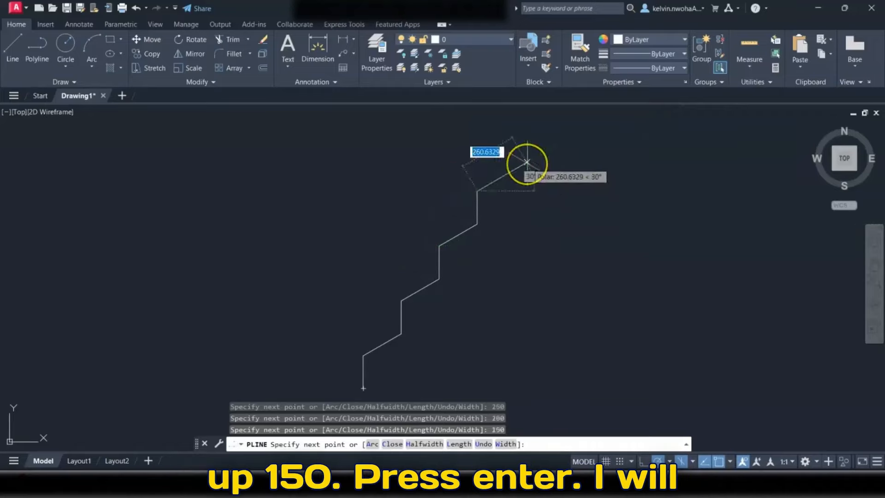
text(200)
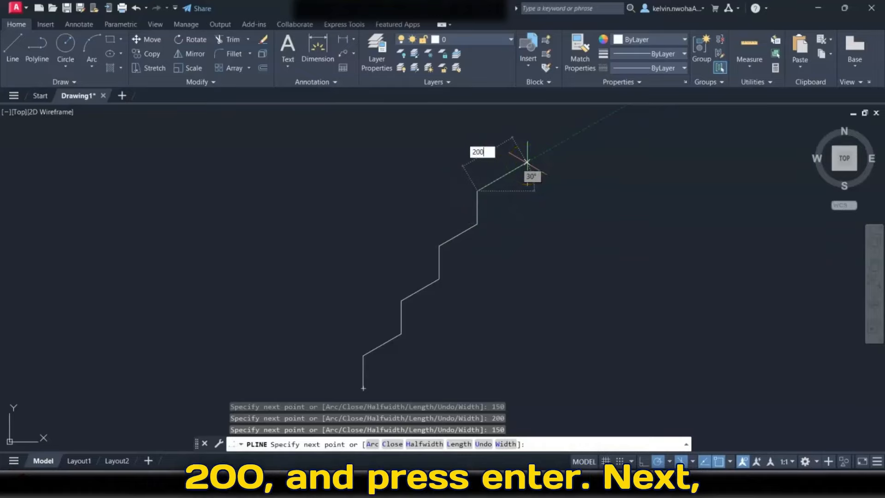
key(Return)
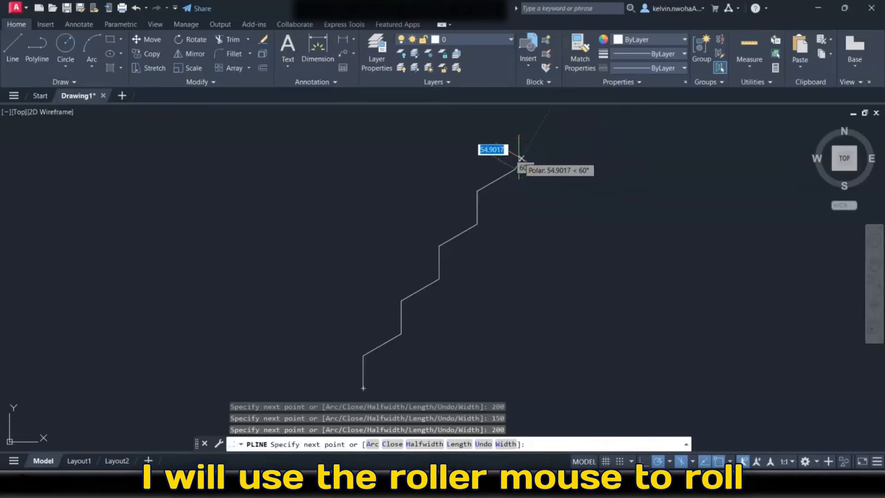
Step: Add the fifth stair step to the polyline with a 150 mm vertical riser and a 200 mm tread at 30 degrees
scroll(520, 159, down, 2)
mouse_move(519, 158)
middle_down()
mouse_move(492, 199)
mouse_move(389, 244)
middle_up()
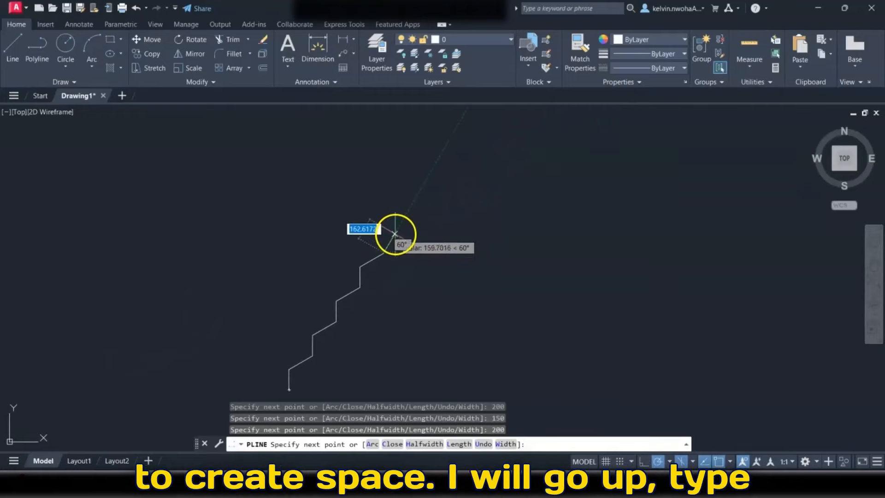
text(1)
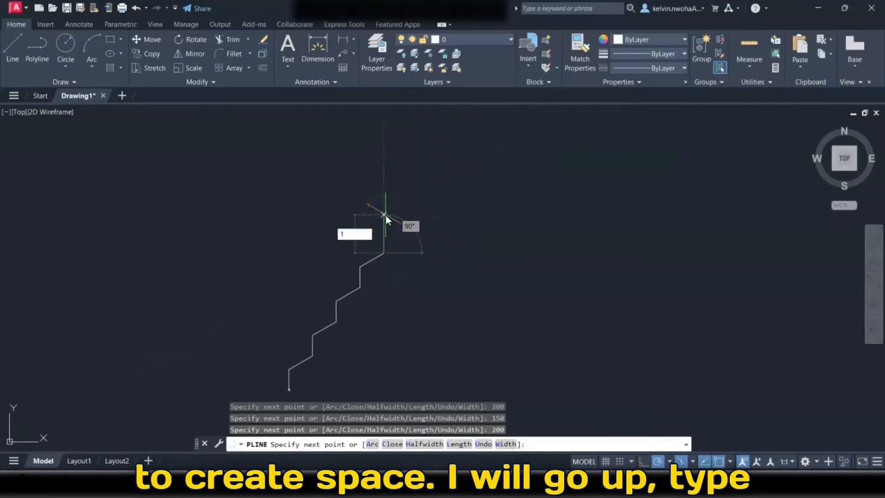
text(50)
key(Return)
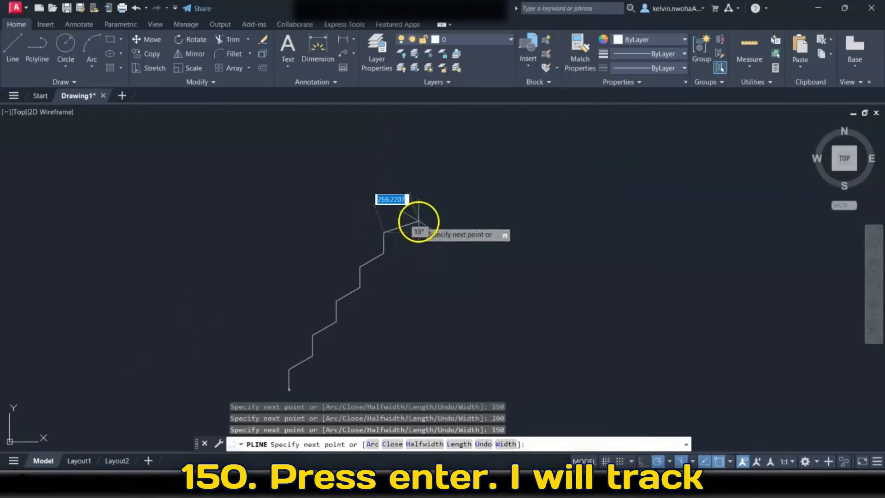
text(200)
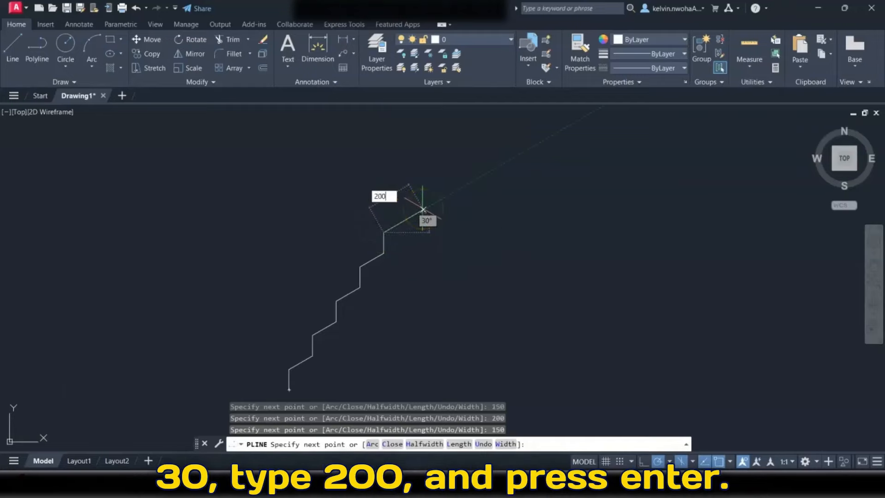
key(Return)
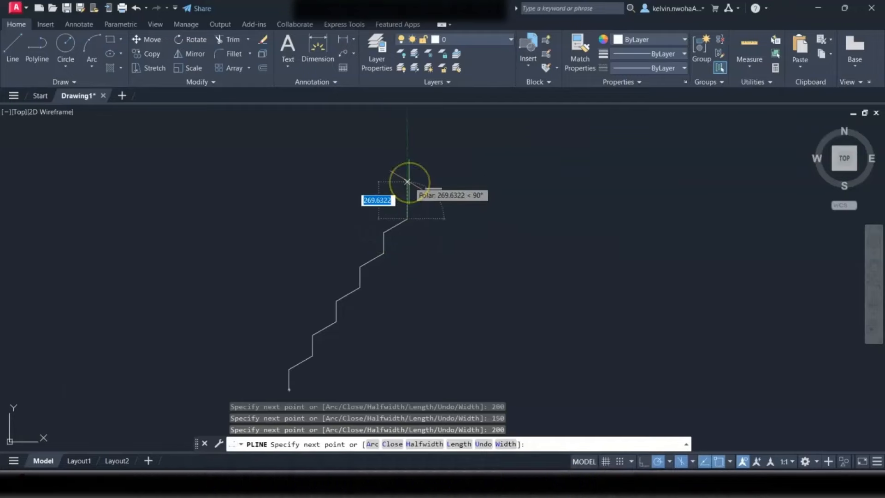
Step: Extend the polyline with the sixth and seventh stair steps, each a 150 mm vertical riser and a 200 mm tread at 30 degrees
text(150)
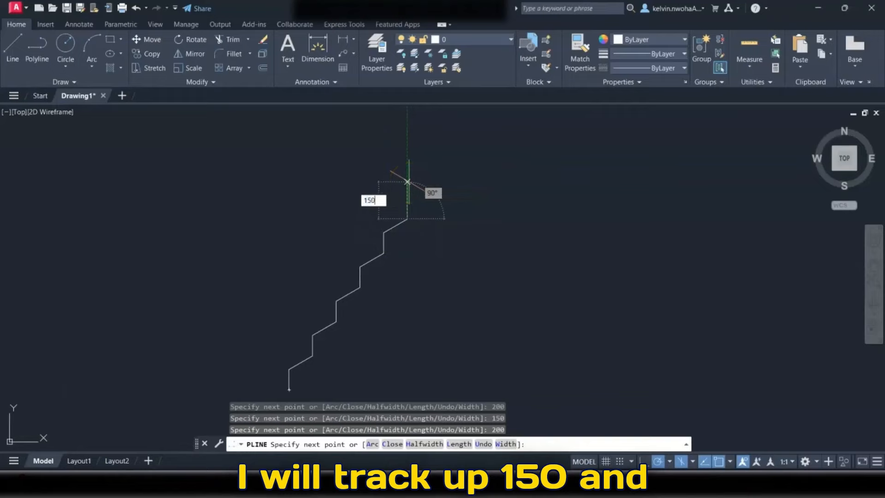
key(Return)
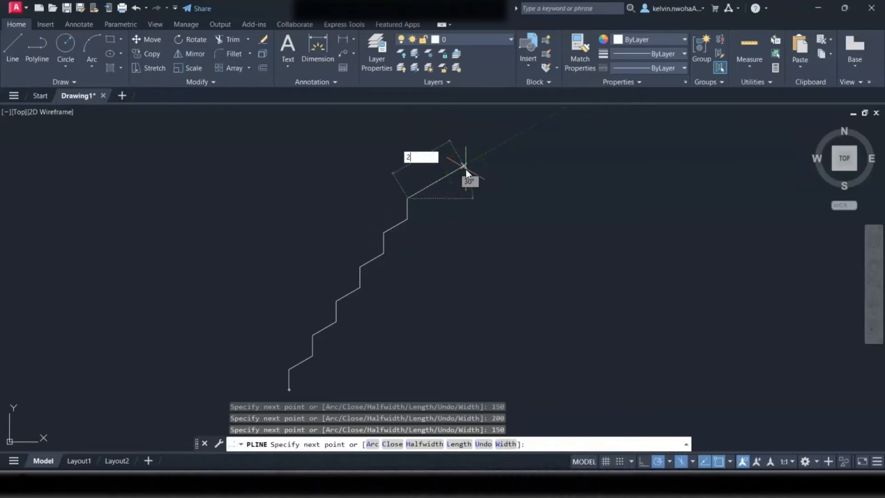
text(200)
key(Return)
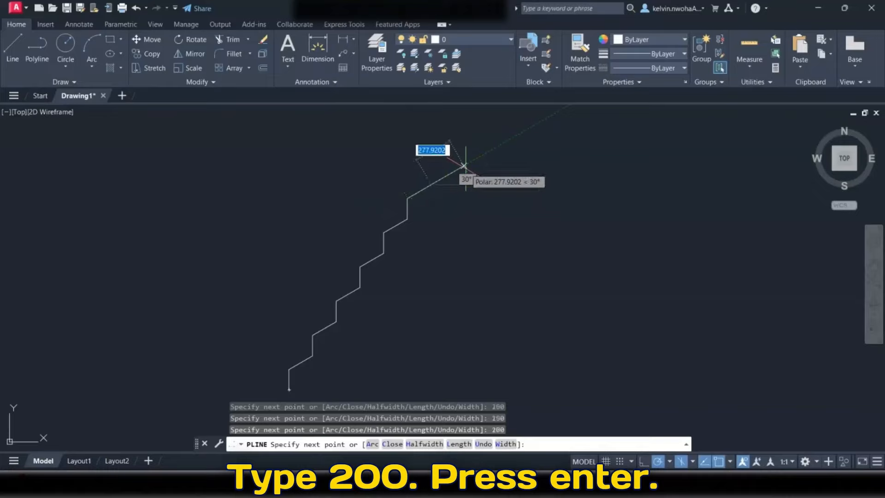
text(150)
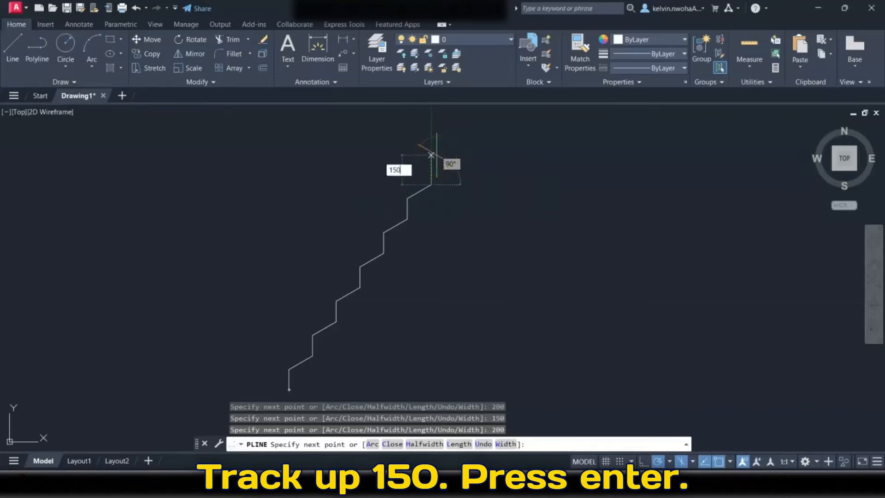
key(Return)
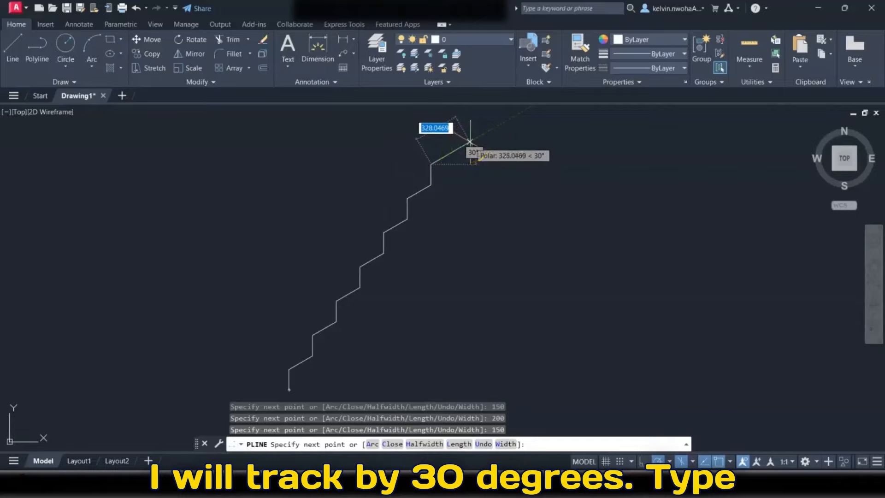
text(200)
key(Return)
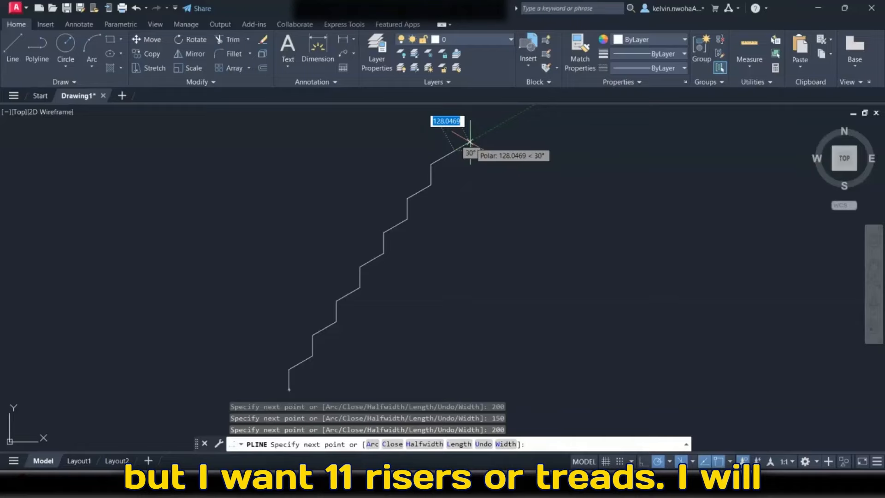
Step: Add the eighth stair step to the polyline with a 150 mm vertical riser and a 200 mm tread at 30 degrees
scroll(428, 194, down, 2)
text(150)
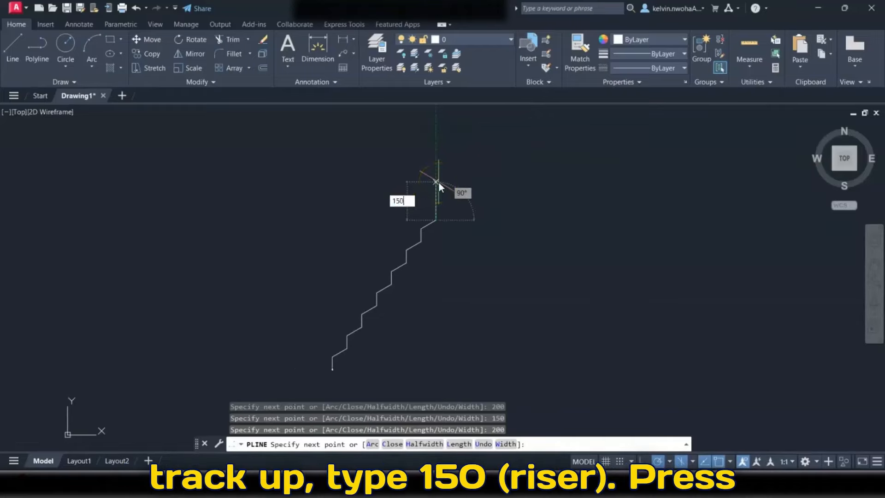
key(Return)
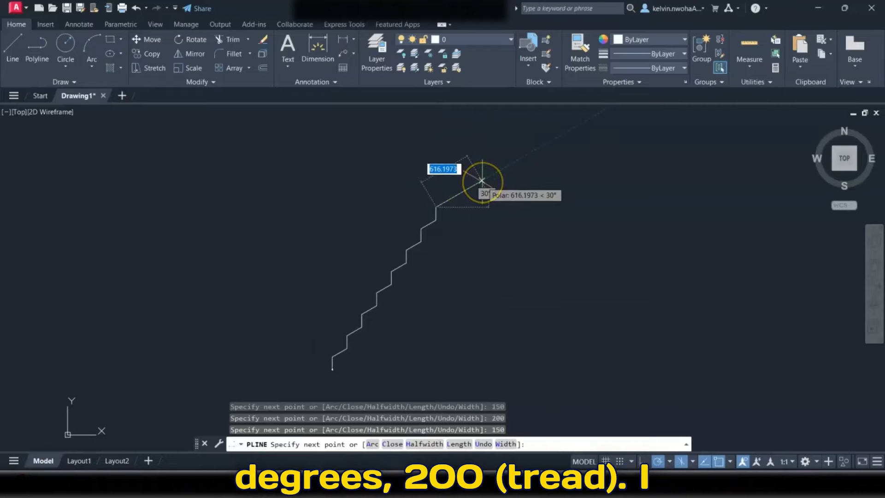
text(200)
key(Return)
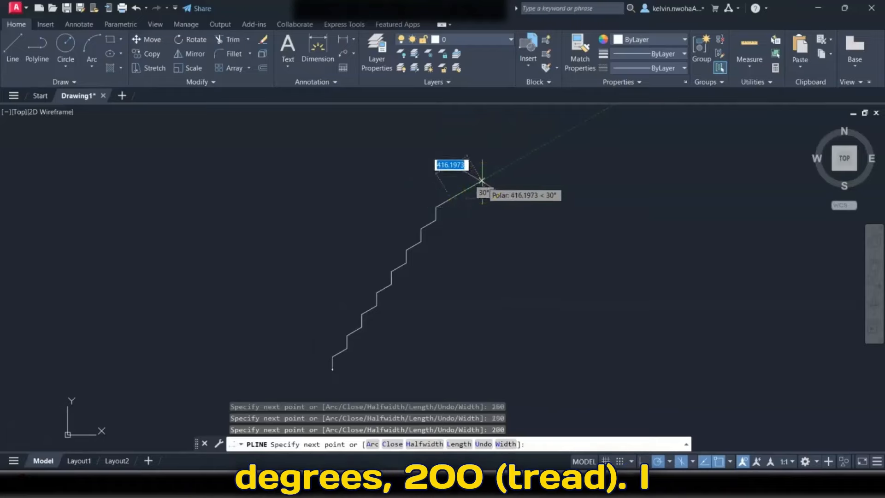
Step: Add the ninth stair step to the polyline with a 150 mm vertical riser and a 200 mm tread at 30 degrees
text(150)
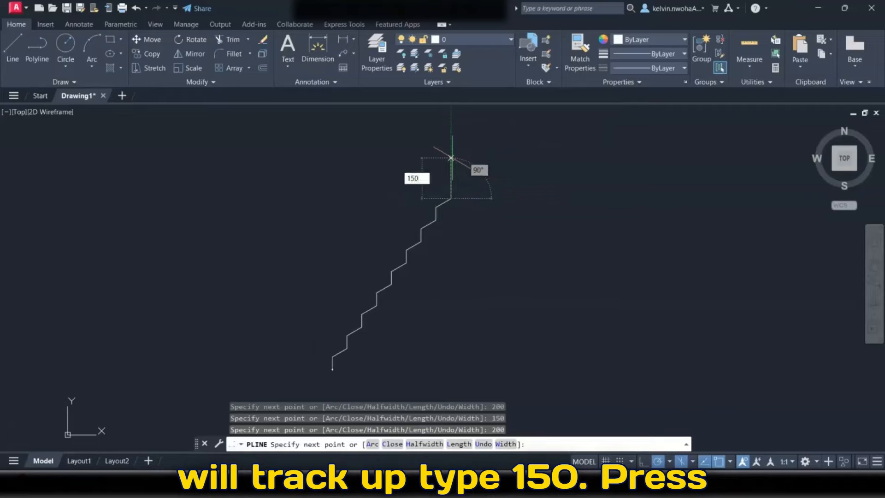
key(Return)
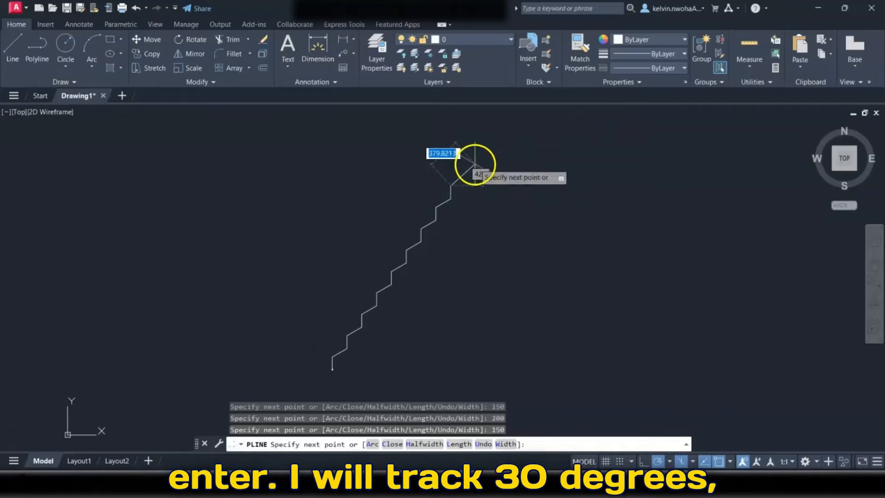
text(200)
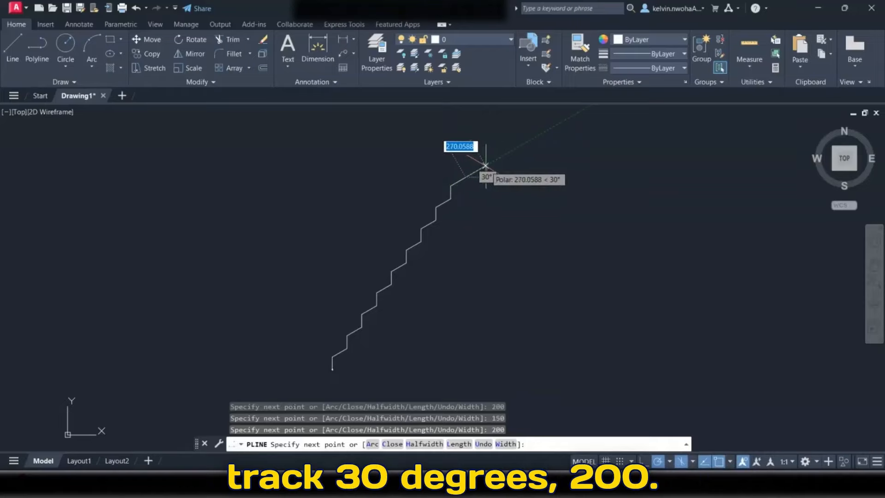
text(200)
key(Return)
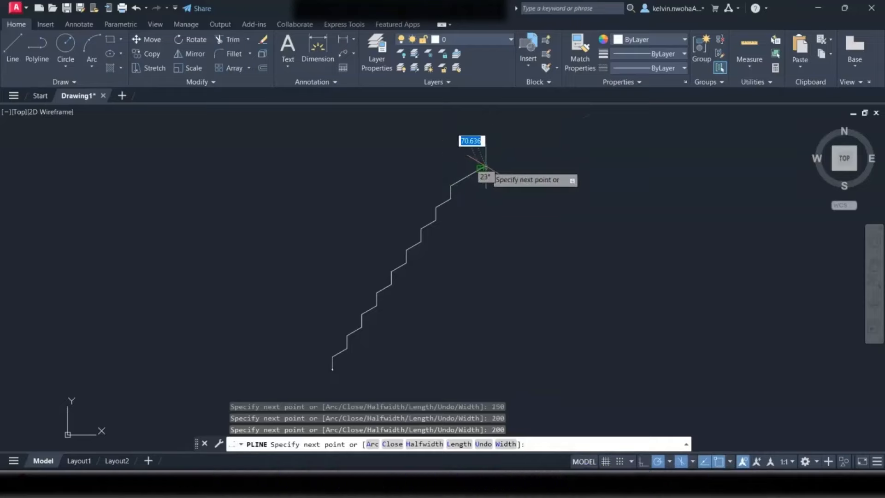
scroll(484, 143, up, 3)
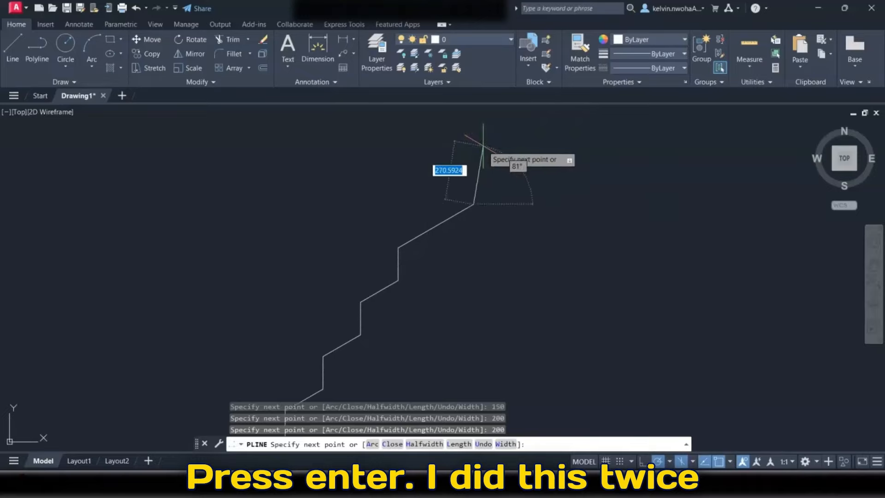
key(ctrl+z)
scroll(483, 147, down, 4)
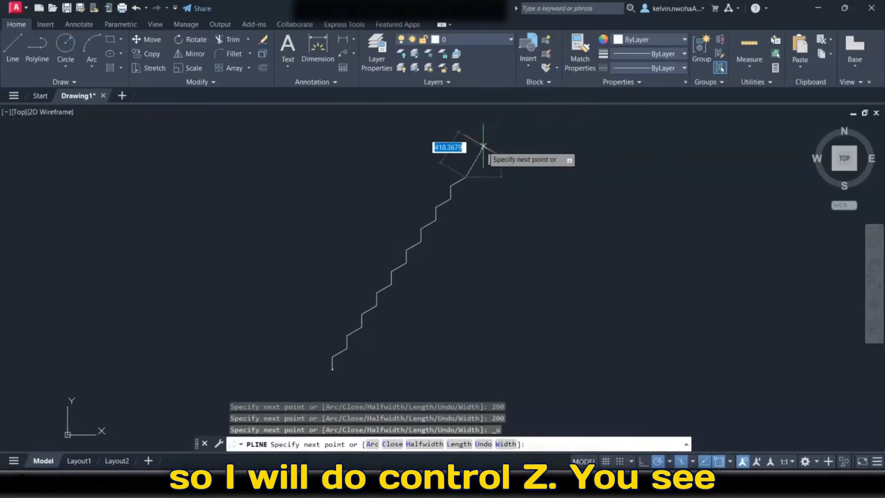
Step: Add the tenth stair step to the polyline with a 150 mm vertical riser and a 200 mm tread at 30 degrees
scroll(467, 138, up, 4)
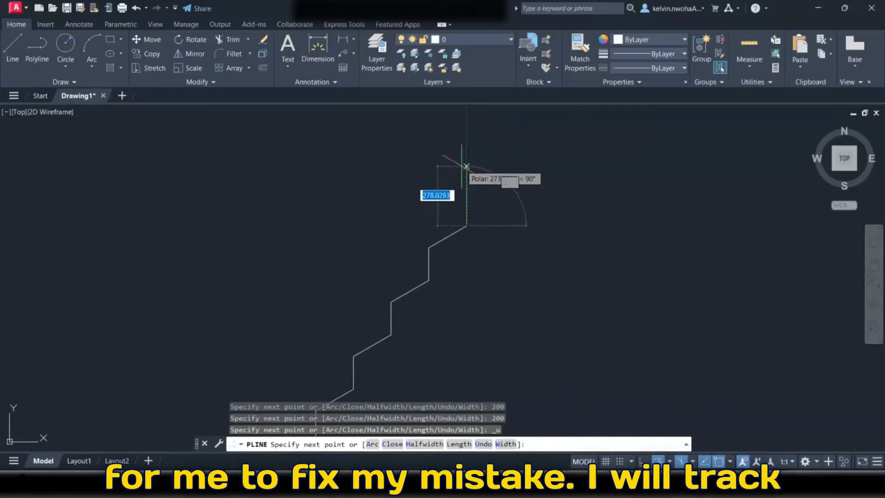
text(150)
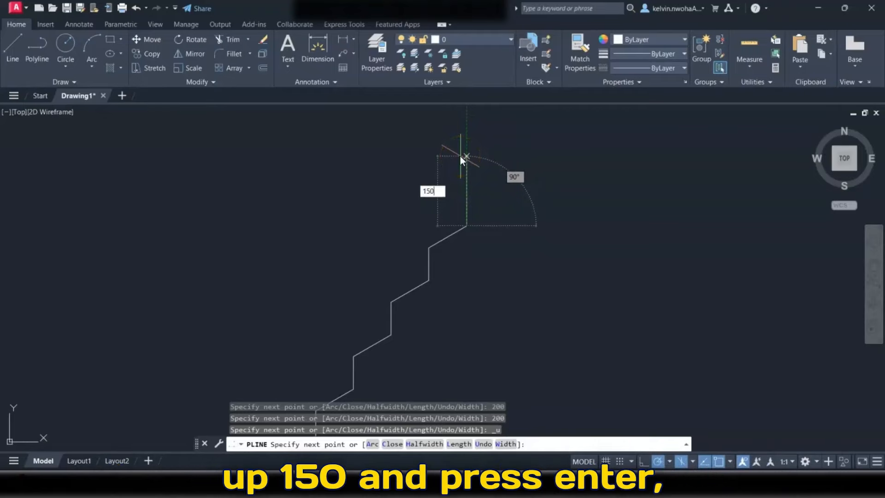
key(Return)
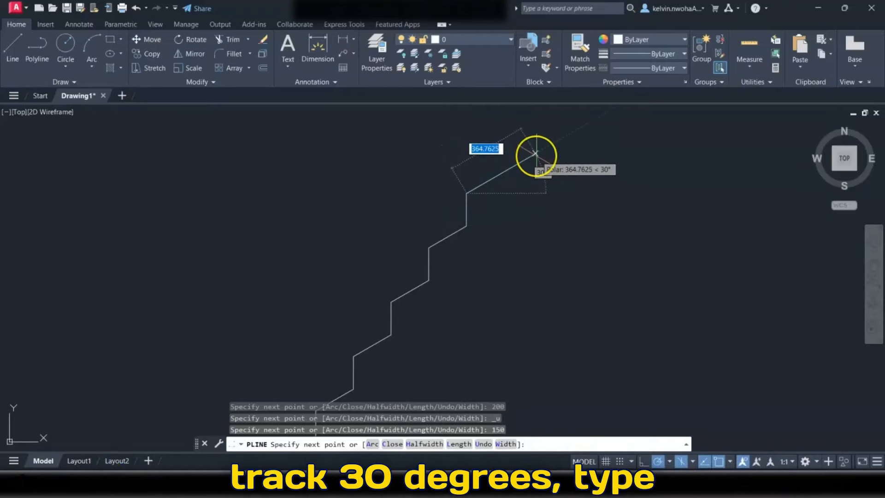
text(200)
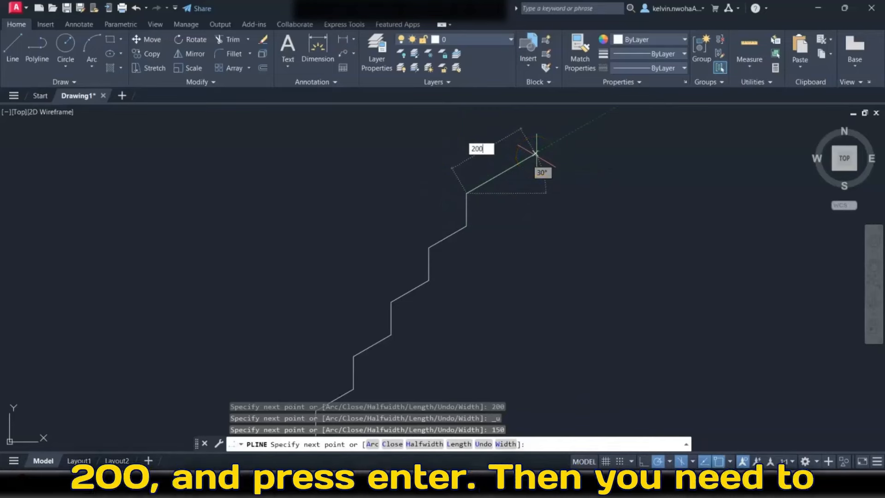
key(Return)
Step: Add the eleventh stair step with a 150 mm vertical riser and a 200 mm tread at 30 degrees, and end the polyline
scroll(536, 153, down, 3)
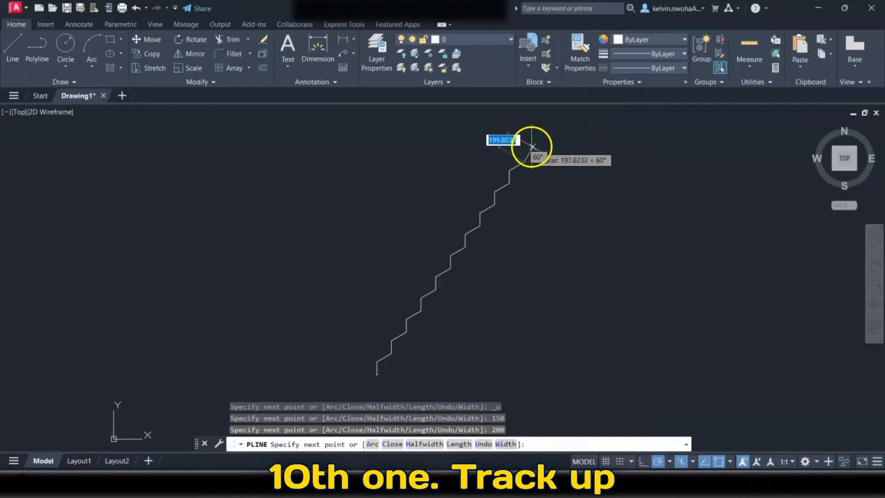
text(150)
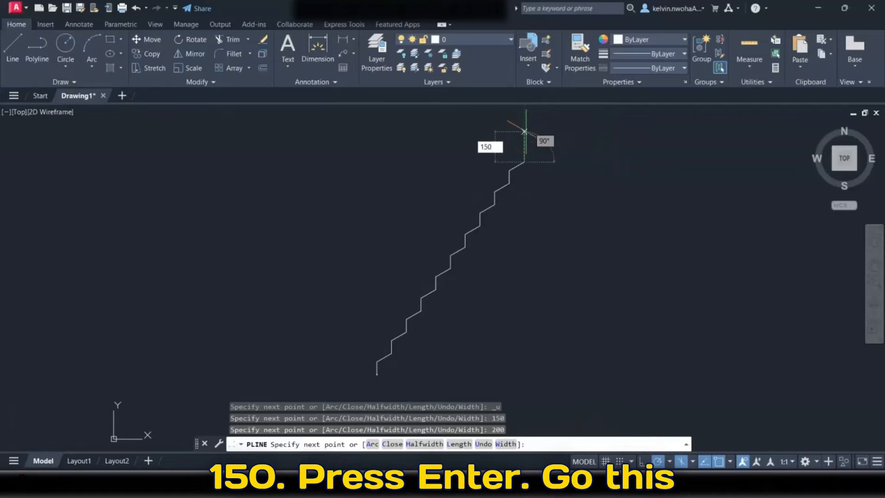
key(Return)
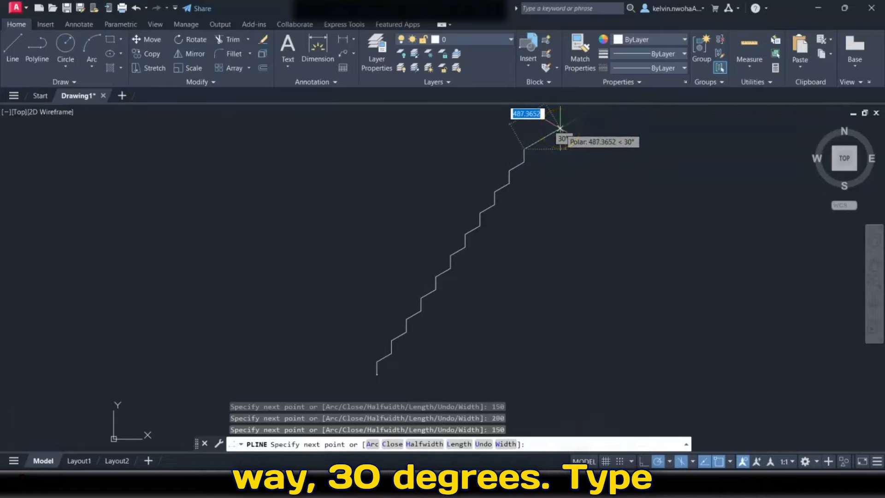
text(200)
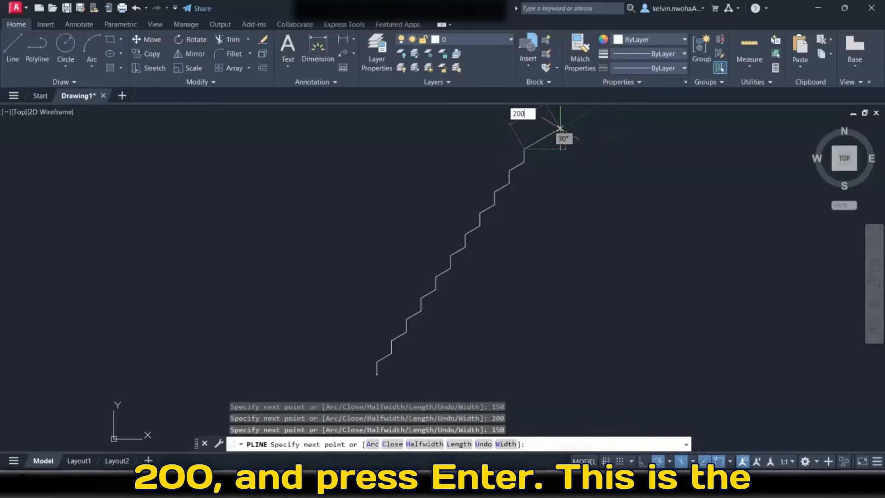
scroll(560, 128, up, 2)
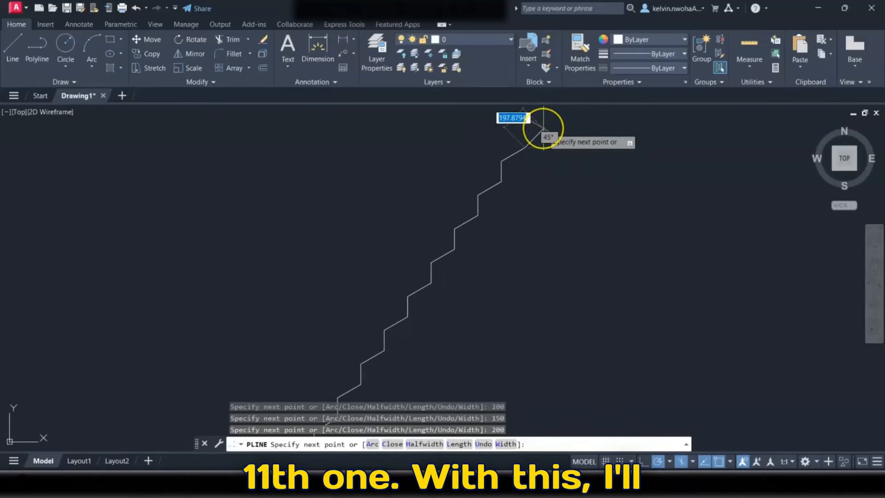
scroll(526, 129, down, 2)
click(532, 141)
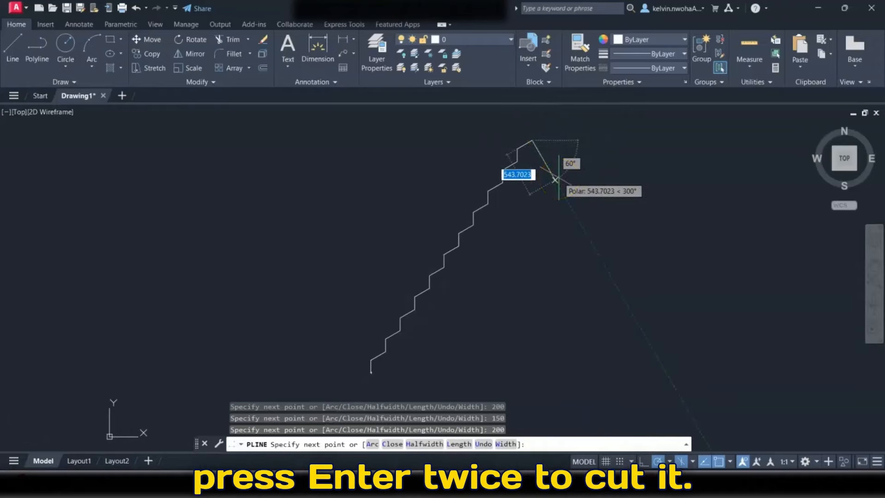
key(Return)
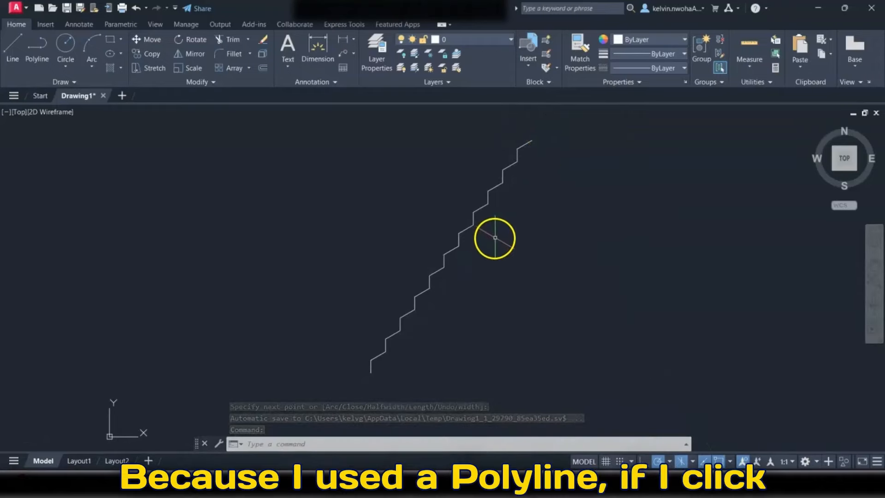
Step: Select the staircase profile to check whether it is one continuous polyline, and clear the selection
scroll(476, 204, up, 2)
click(480, 211)
scroll(567, 227, down, 2)
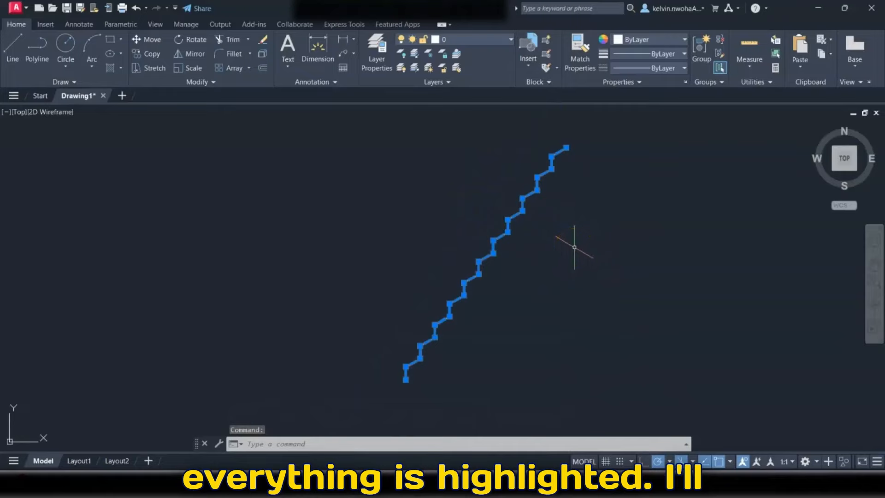
key(Escape)
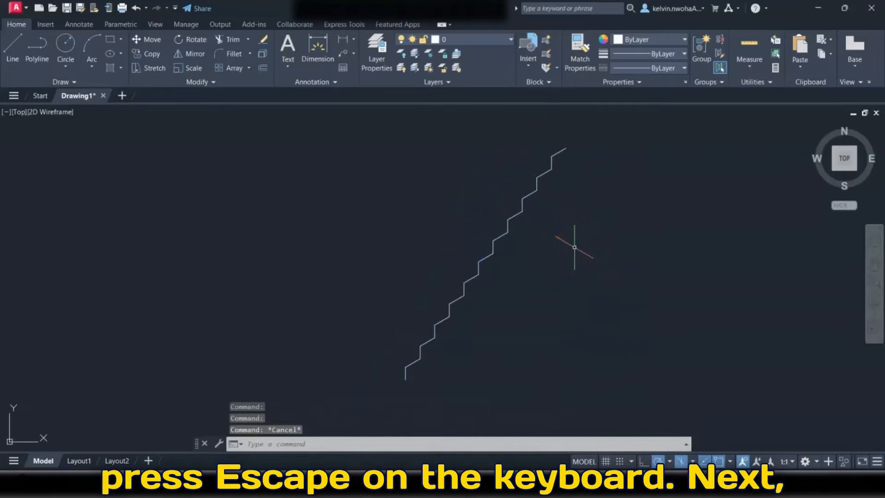
Step: Draw a 1000 mm line at 150 degrees from the bottom endpoint of the staircase profile
click(12, 51)
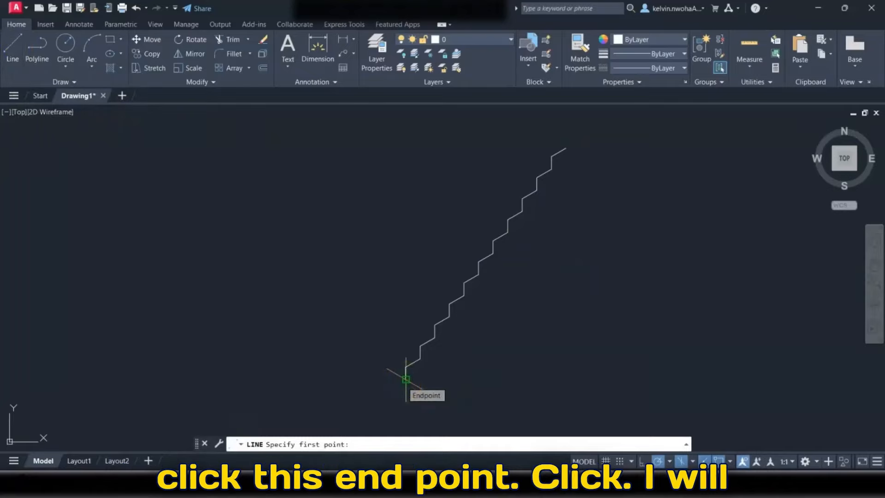
click(406, 379)
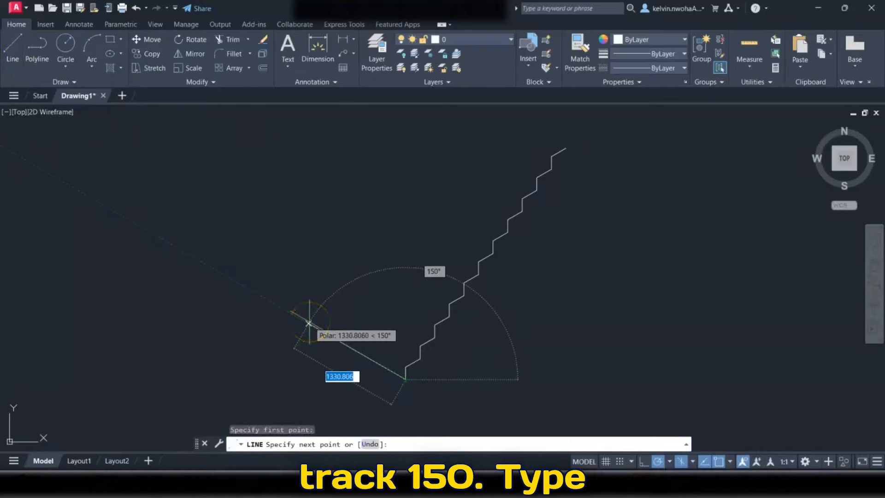
text(1000)
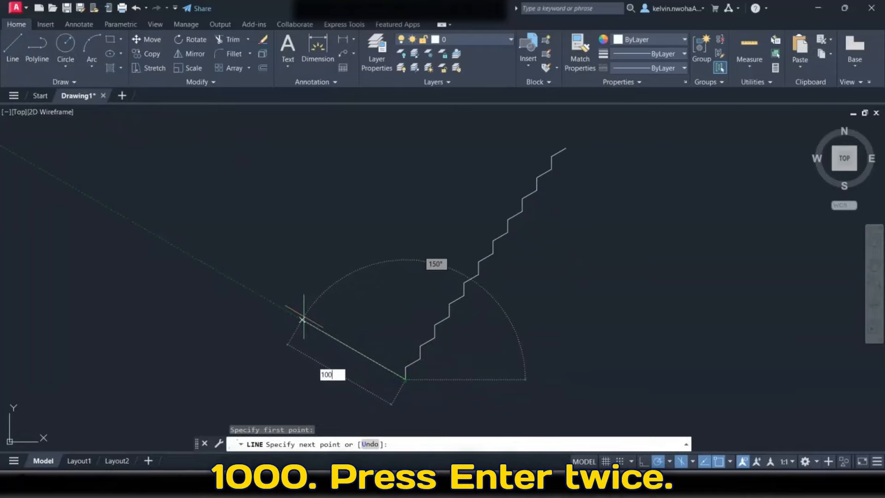
key(Return)
key(Return)
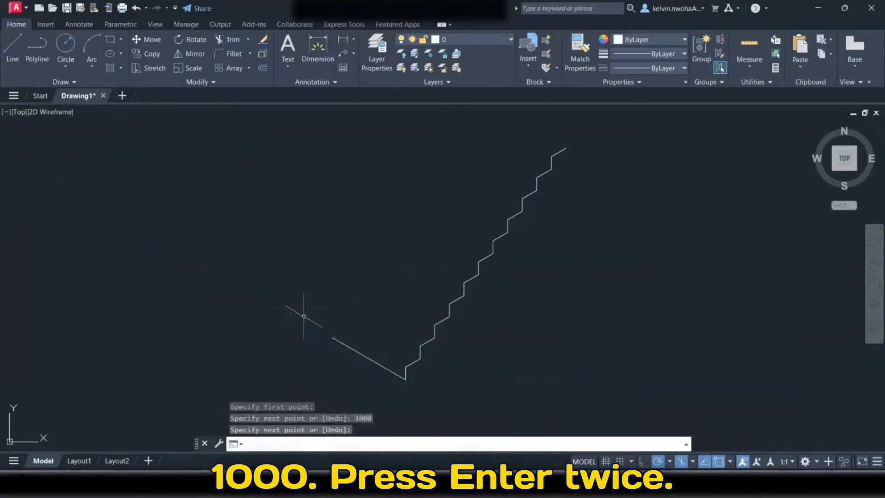
Step: Copy the staircase profile from its bottom endpoint to the far end of the 150-degree width line
click(438, 318)
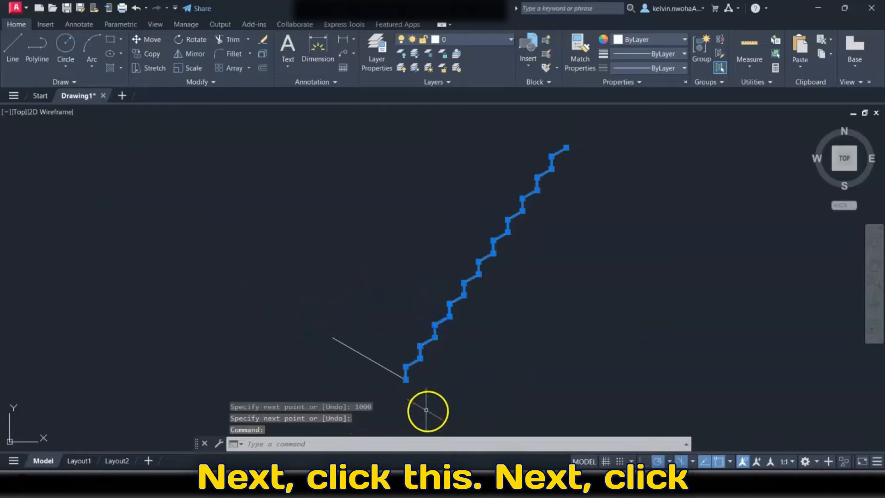
click(146, 54)
scroll(406, 378, up, 5)
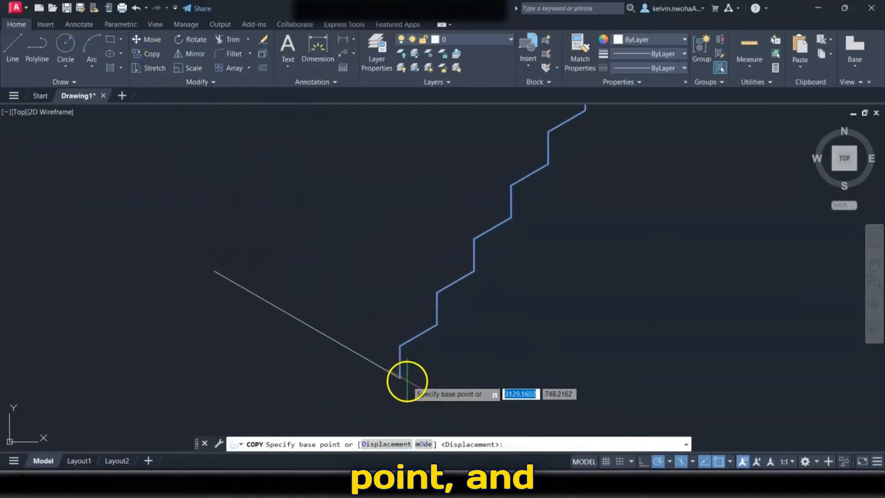
click(398, 372)
scroll(348, 334, down, 4)
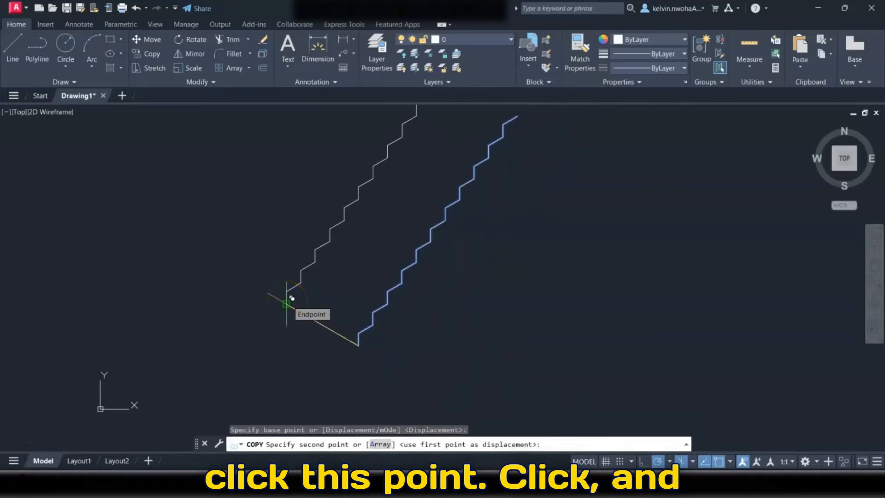
click(286, 303)
middle_drag(286, 303, 221, 331)
key(Return)
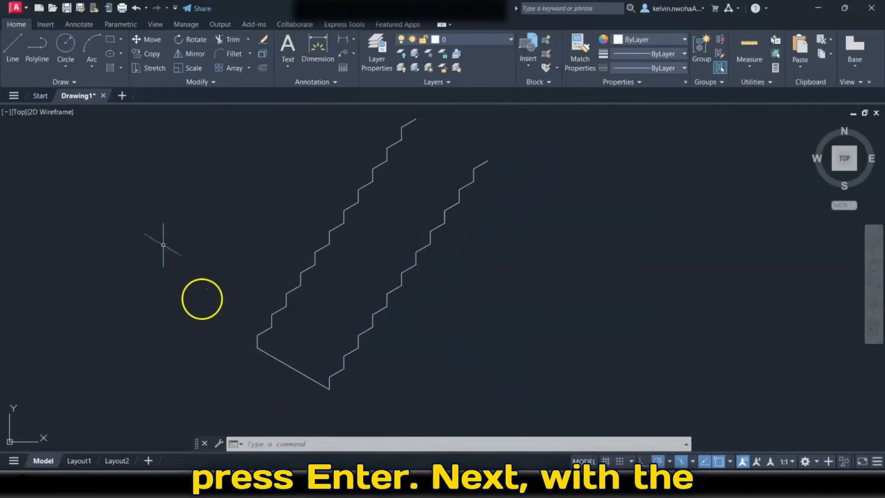
Step: Start a line for connecting the two staircase profiles
click(11, 46)
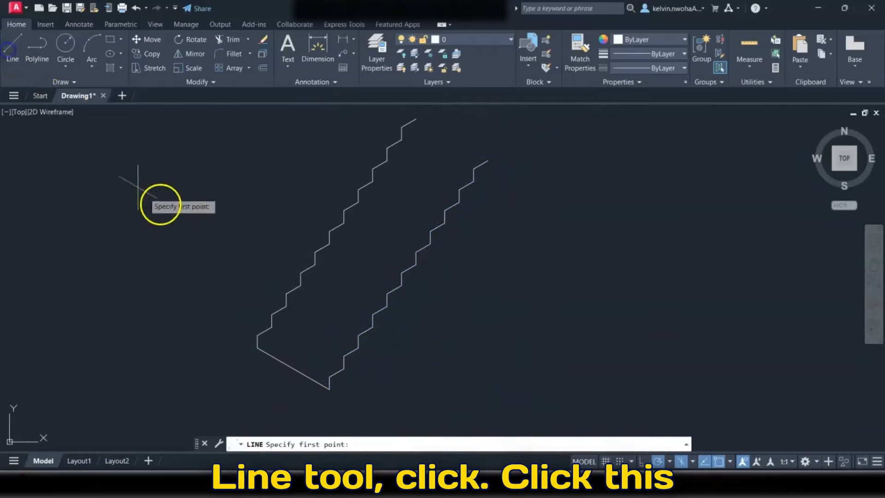
Step: Draw the front and back edge lines of the lowest tread, joining matching corners of the two zigzag stair profiles
click(258, 335)
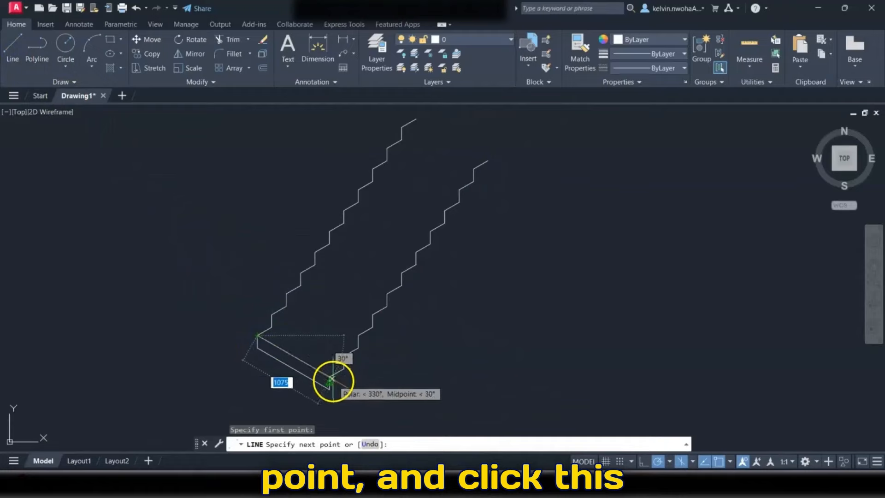
scroll(331, 380, up, 4)
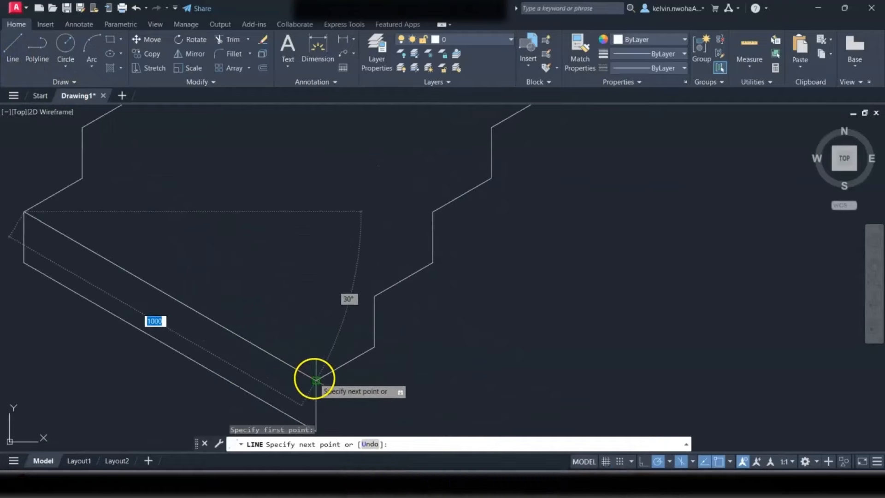
click(315, 380)
key(Return)
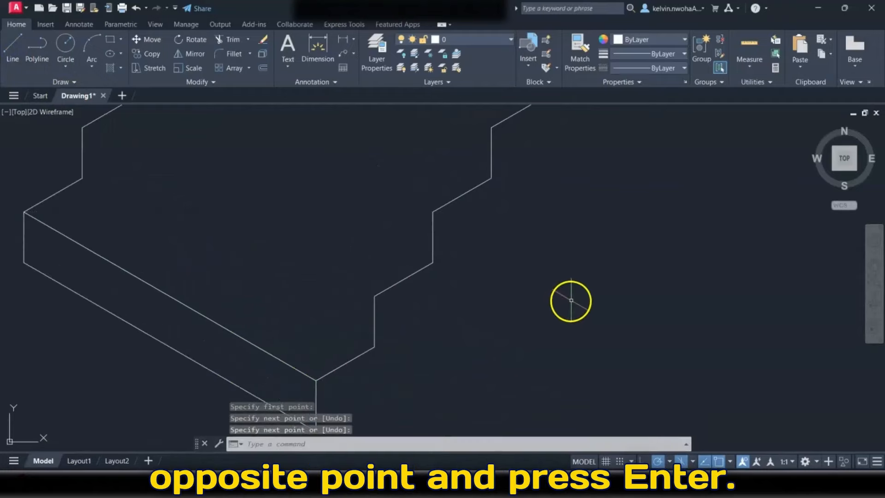
scroll(570, 300, down, 2)
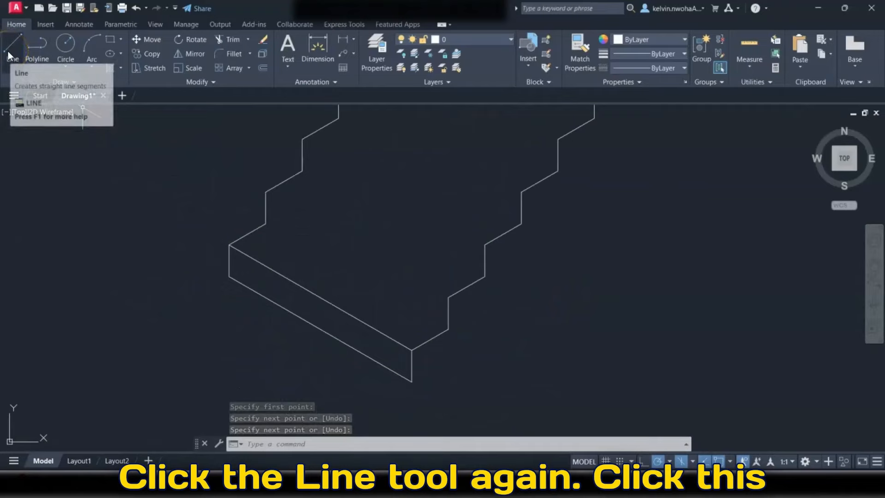
click(10, 54)
click(266, 226)
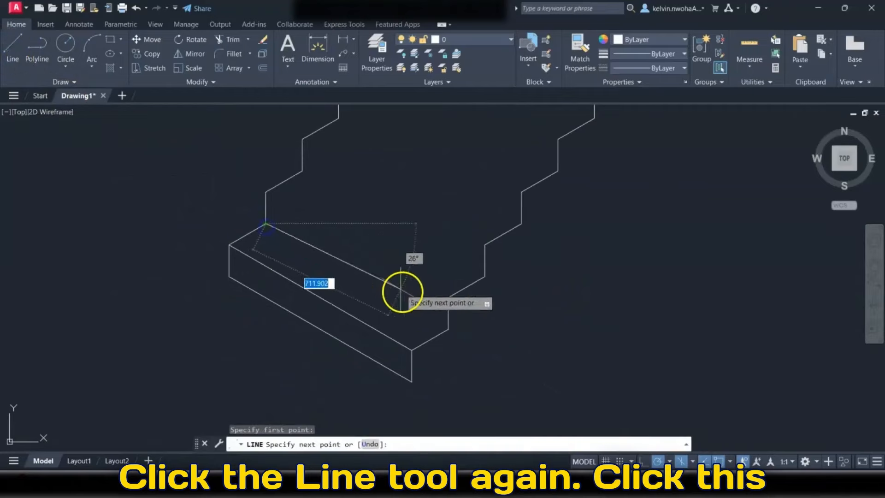
click(448, 328)
key(Return)
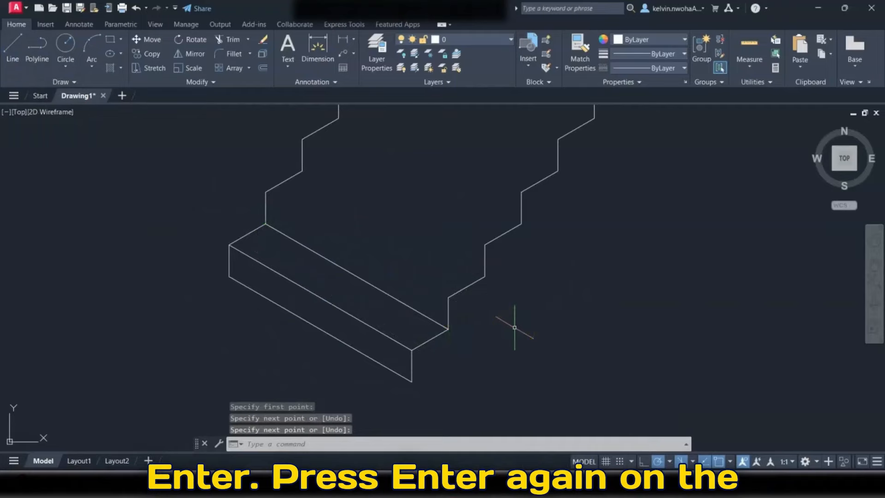
Step: Draw the front and back edge lines of the second tread between matching corners of the two profiles
key(Return)
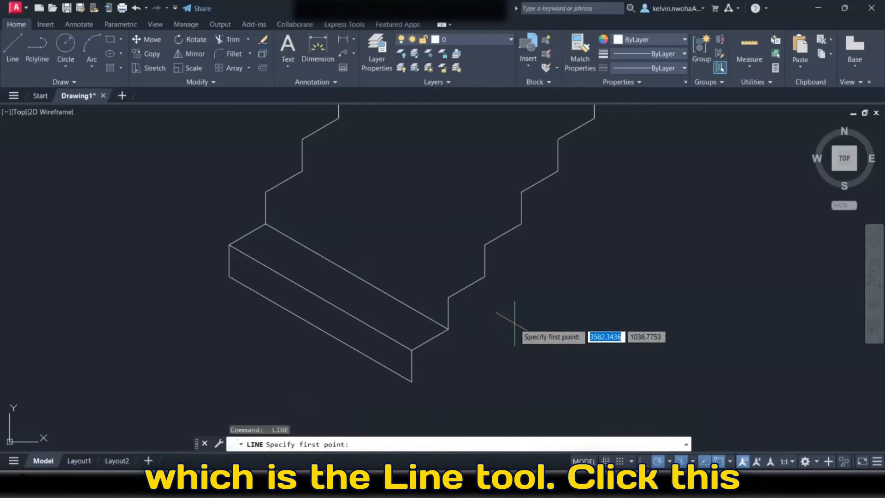
click(266, 193)
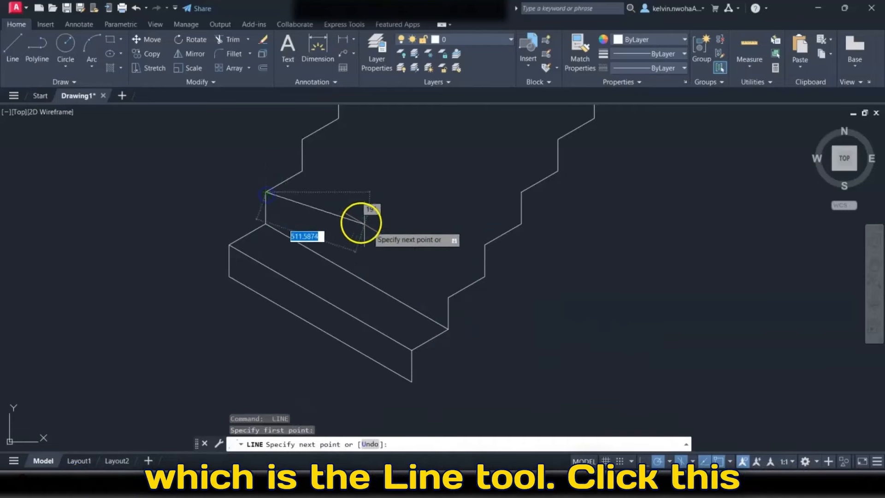
click(448, 298)
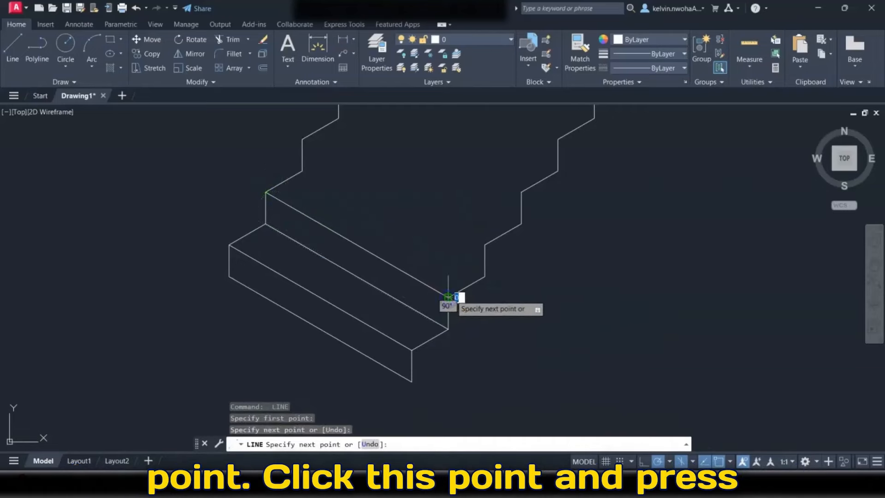
key(Return)
key(Return)
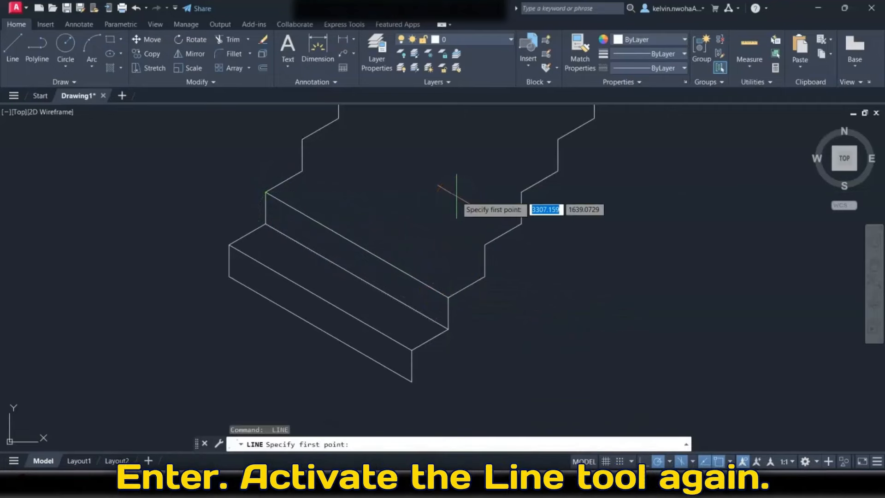
click(302, 172)
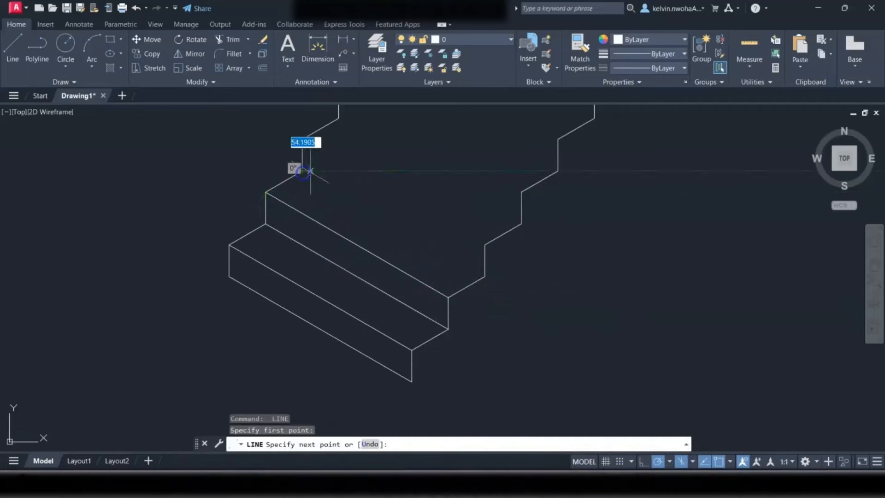
click(485, 275)
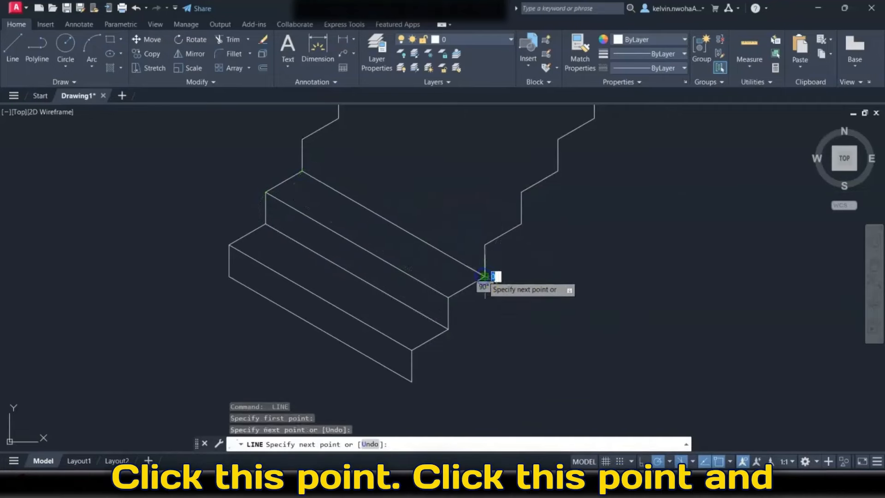
key(Return)
Step: Draw the front edge line of the third tread, connecting the upper corners of the third riser
key(Return)
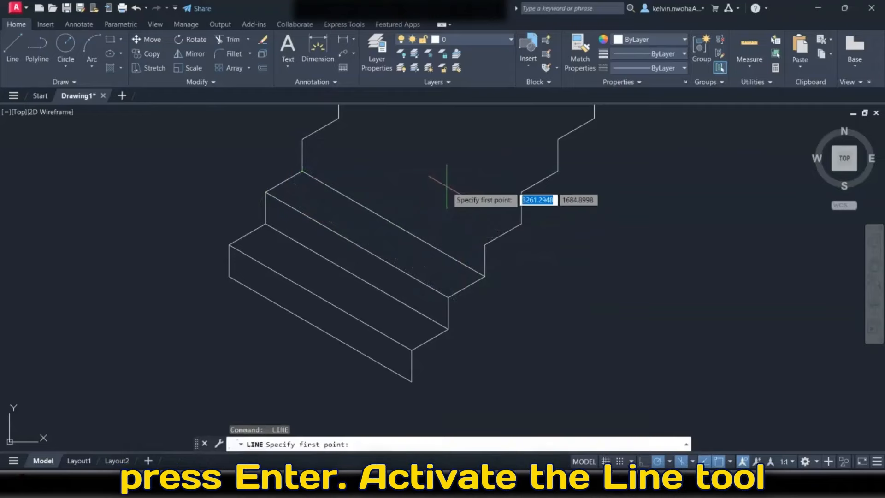
click(302, 138)
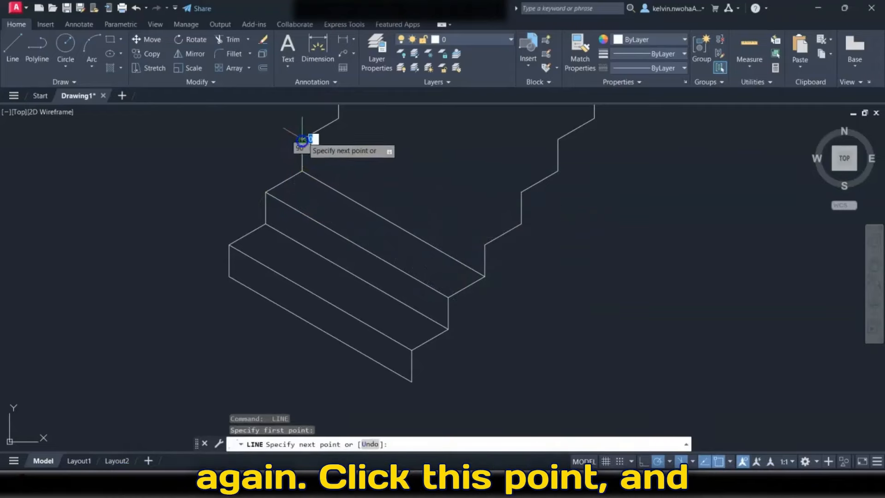
click(483, 245)
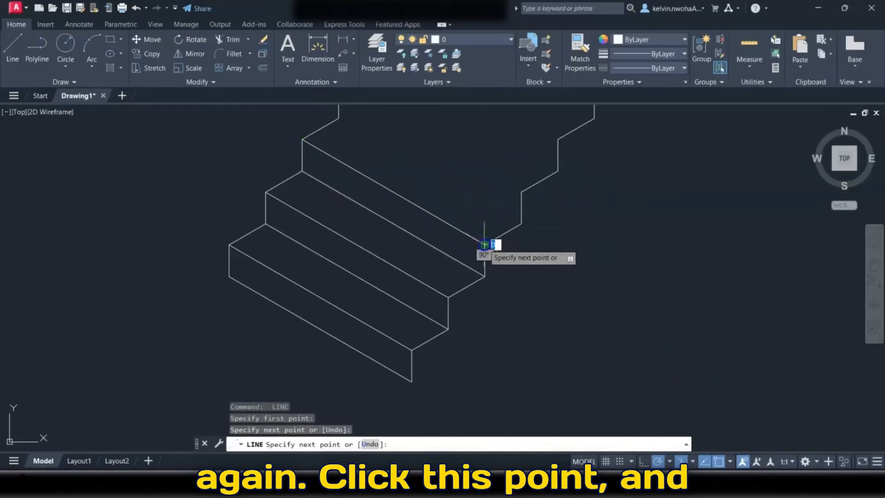
key(Return)
Step: Draw the back edge line of the third tread between the matching corners of both zigzag profiles
scroll(480, 241, down, 2)
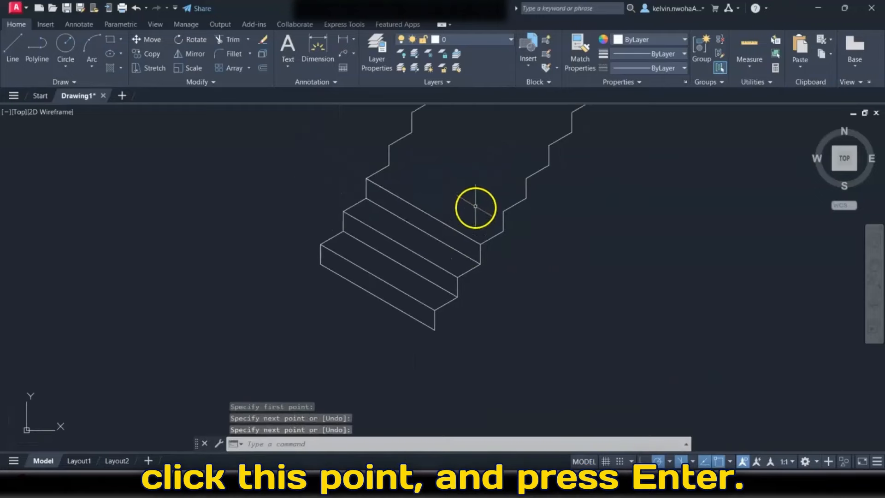
middle_drag(475, 206, 446, 259)
scroll(433, 253, up, 2)
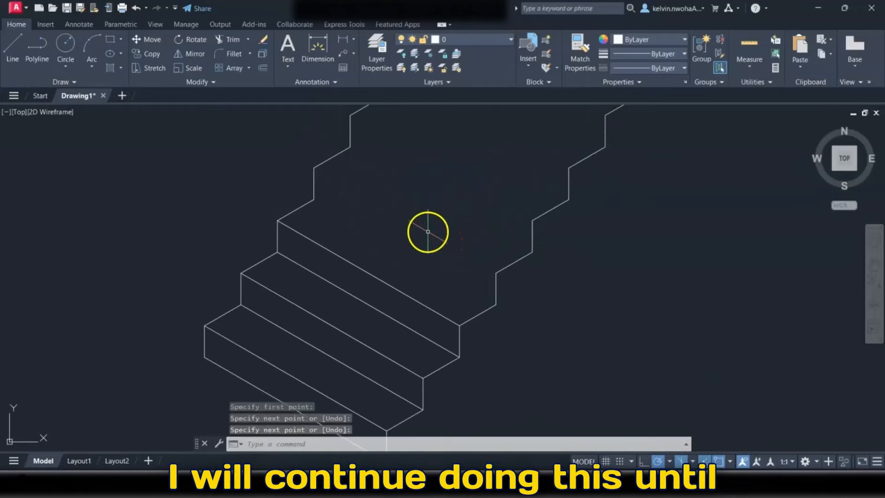
scroll(351, 212, down, 7)
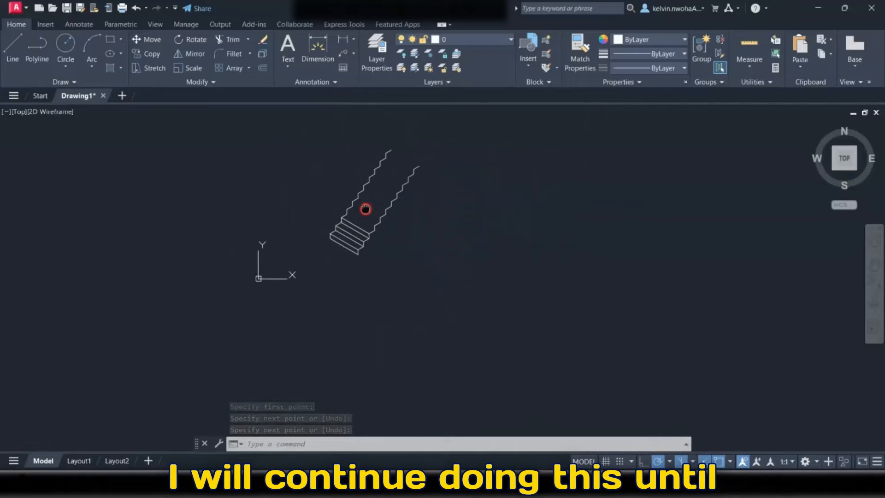
scroll(401, 152, up, 3)
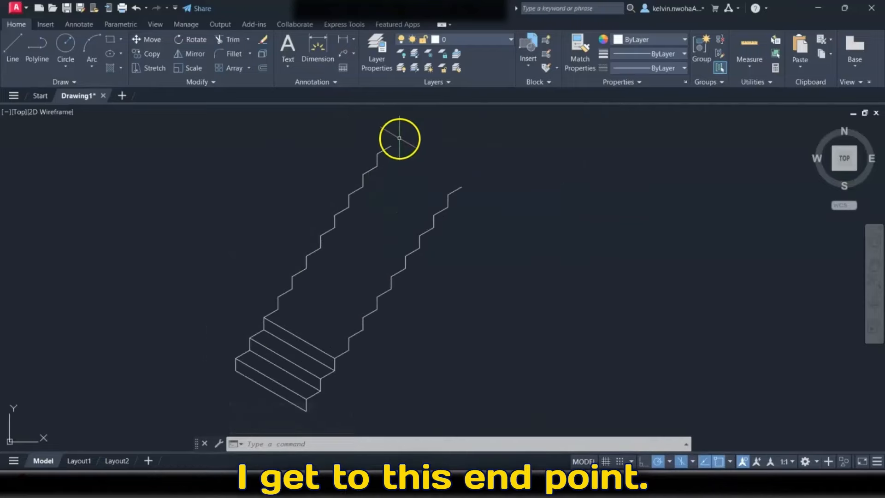
scroll(292, 345, up, 1)
scroll(355, 272, up, 3)
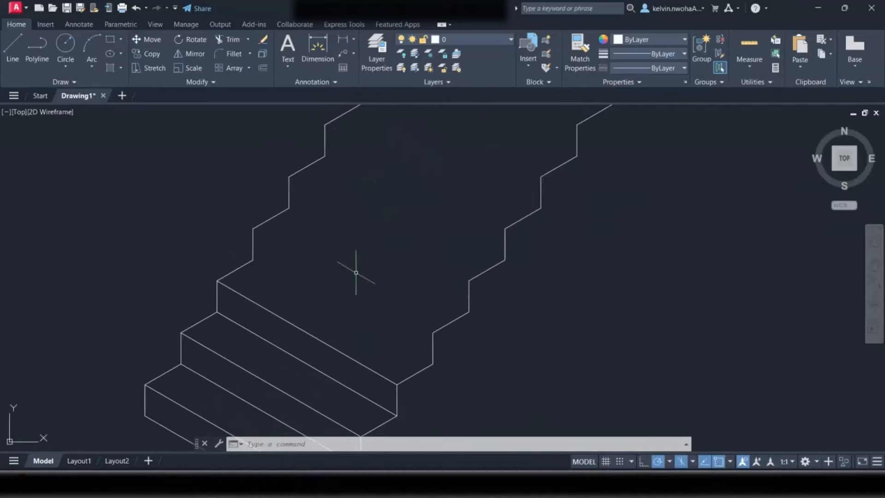
click(11, 50)
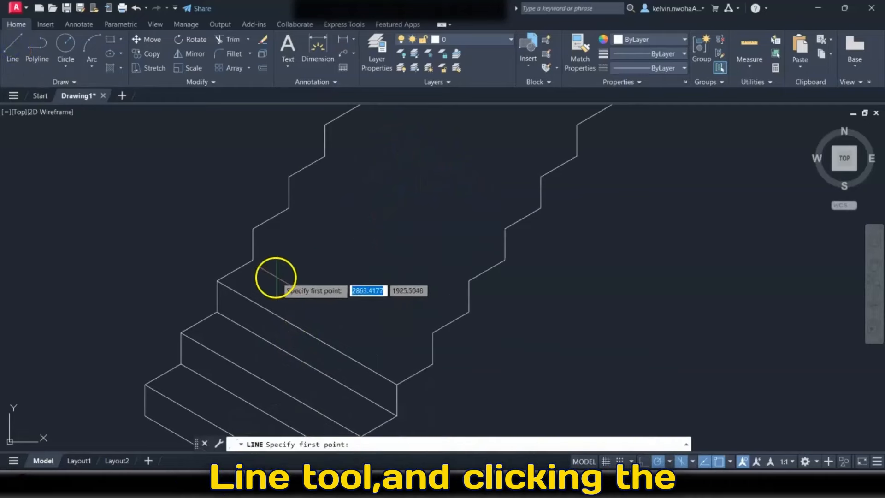
click(253, 260)
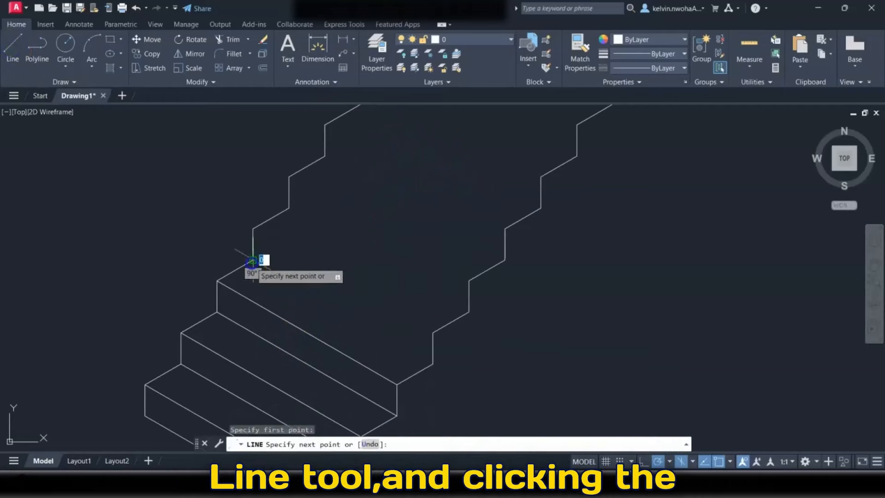
click(431, 362)
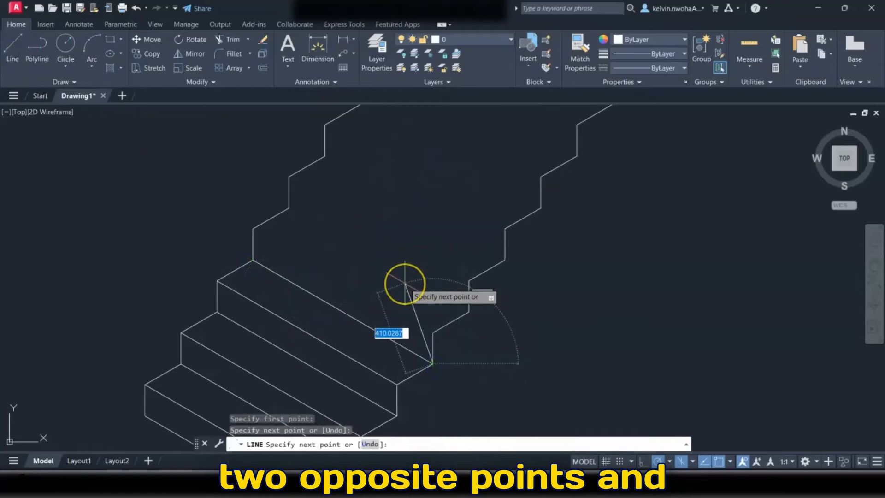
key(Return)
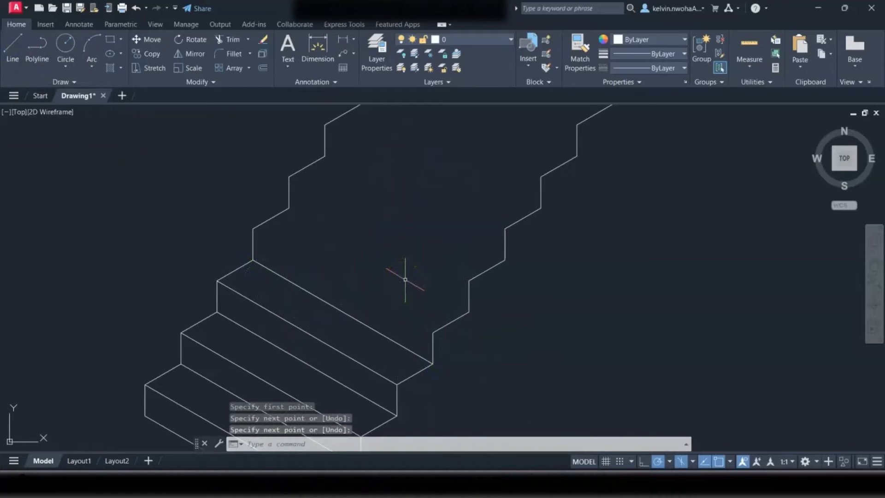
Step: Draw the front and back edge lines of the fourth tread between matching corners of the two profiles
key(Return)
click(253, 229)
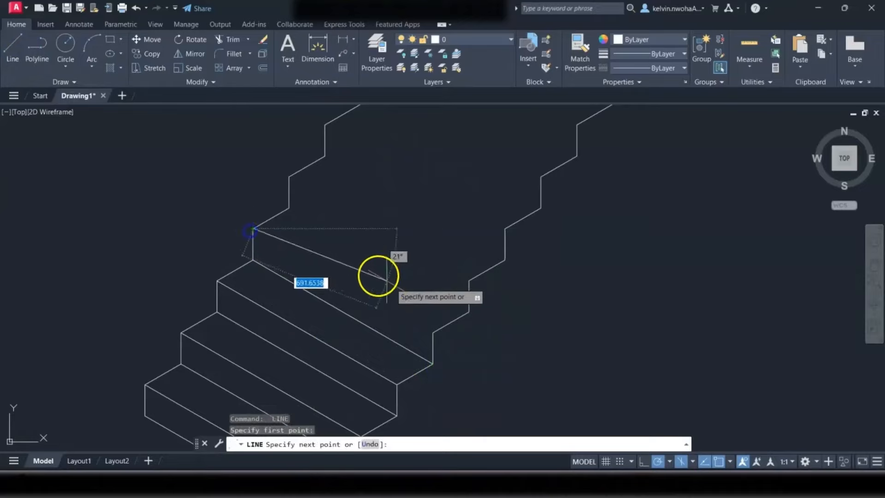
click(433, 336)
key(Return)
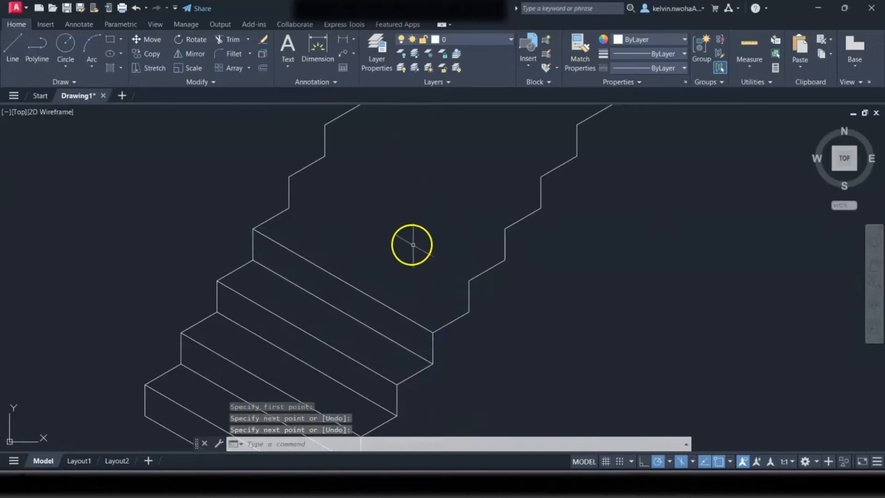
key(Return)
click(290, 208)
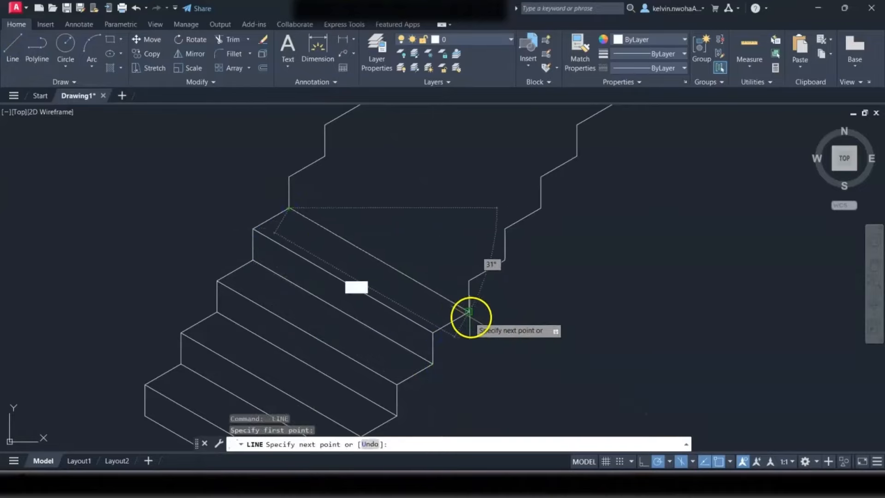
click(468, 309)
click(468, 312)
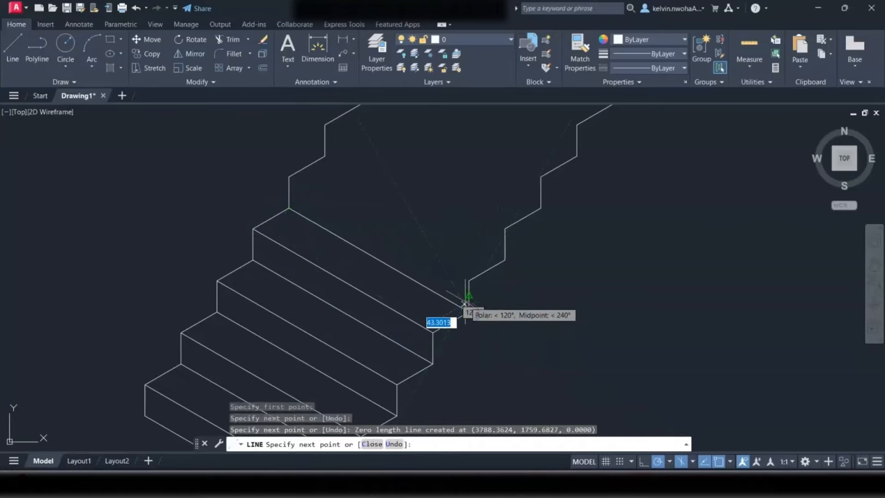
key(Return)
Step: Draw the front and back edge lines of the fifth tread between matching corners of the two profiles
key(Return)
click(289, 176)
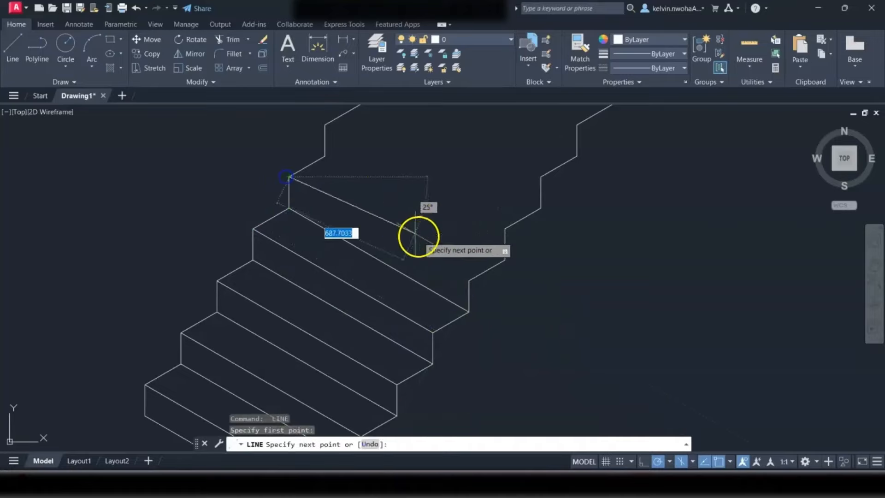
click(468, 280)
key(Return)
key(Return)
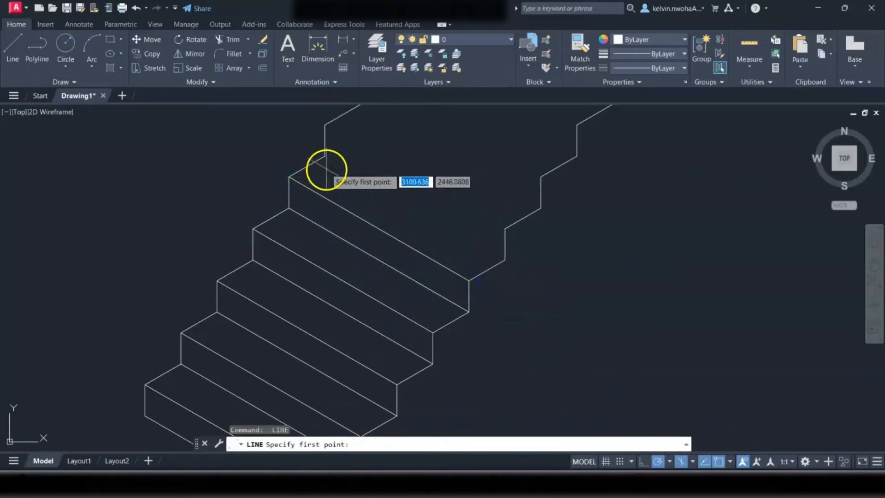
click(325, 157)
click(505, 259)
key(Return)
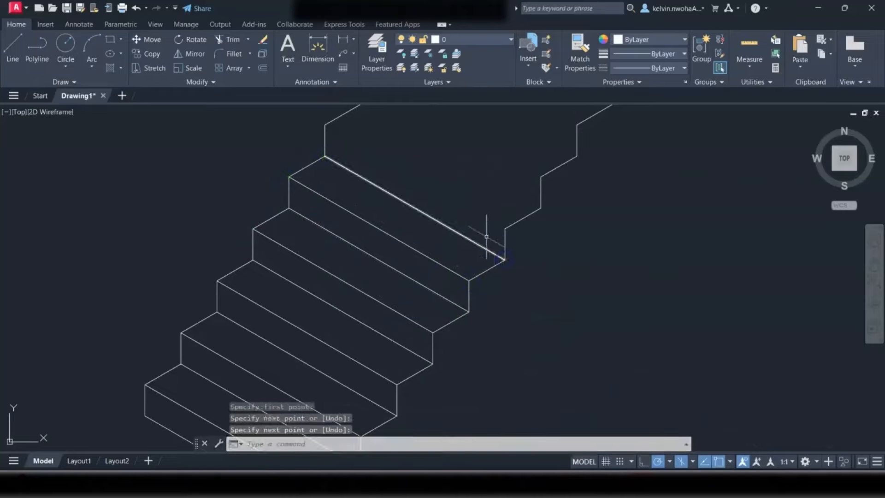
Step: Draw the front edge line of the sixth tread, connecting the upper corners of the sixth riser
key(Return)
click(325, 125)
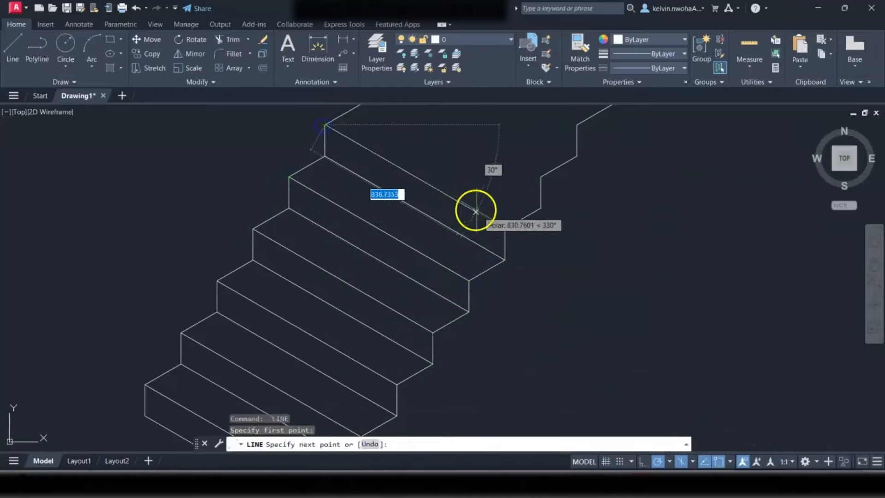
click(504, 227)
key(Return)
Step: Draw the back edge line of the sixth tread between the matching corners of both zigzag profiles
scroll(498, 207, down, 5)
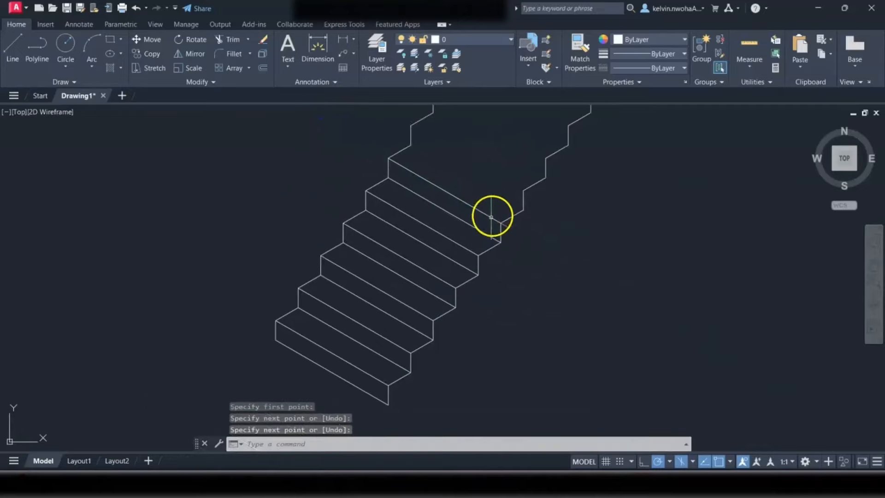
scroll(488, 184, up, 7)
key(Return)
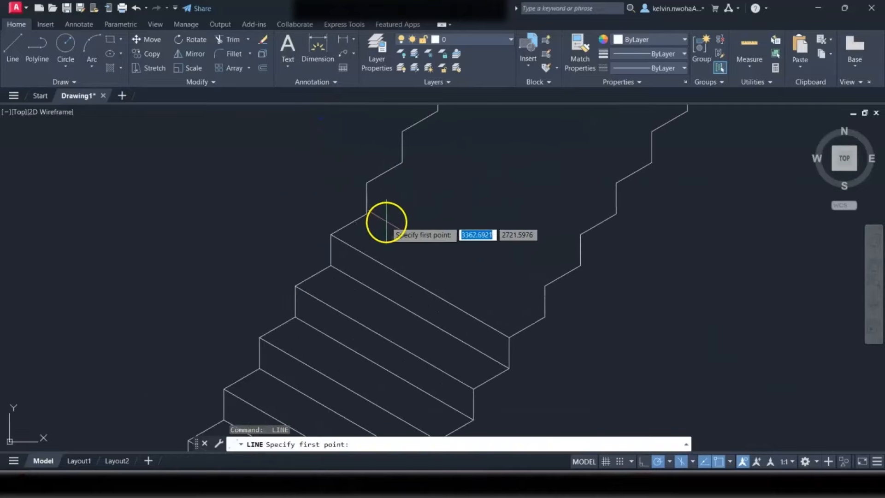
click(367, 214)
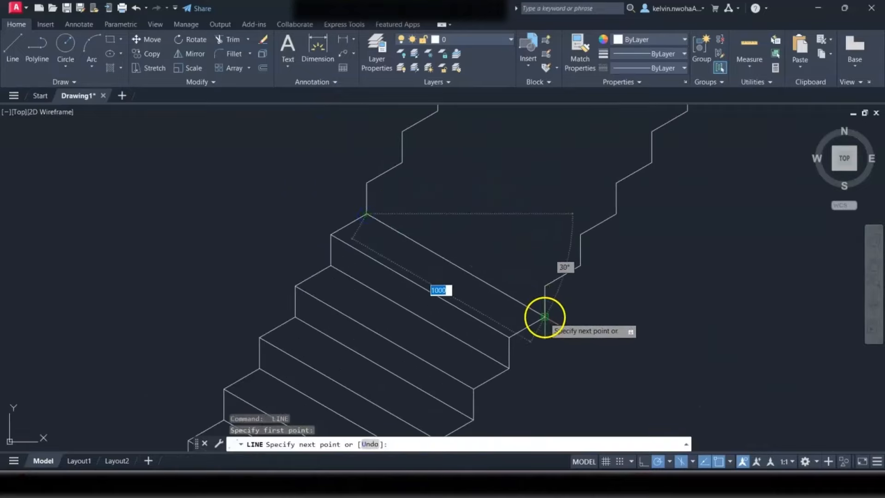
click(545, 317)
key(Return)
Step: Draw the front and back edge lines of the seventh tread between matching corners of the two profiles
key(Return)
click(367, 183)
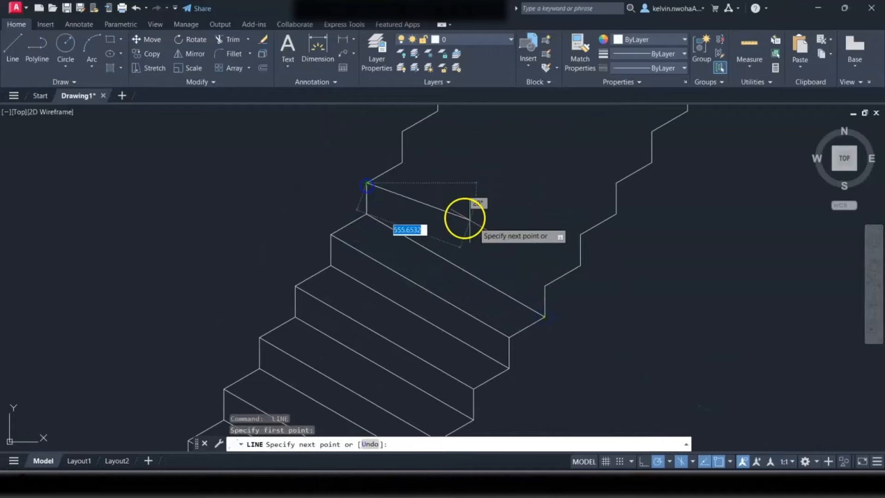
click(544, 285)
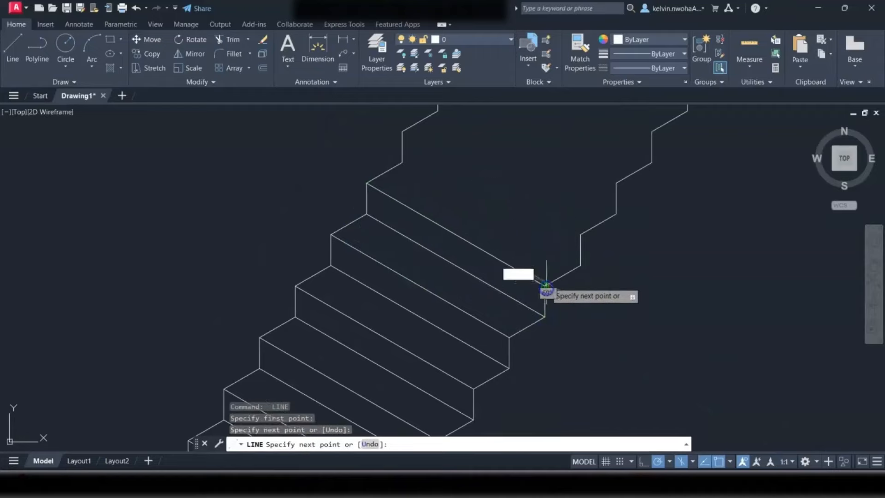
key(Return)
key(Return)
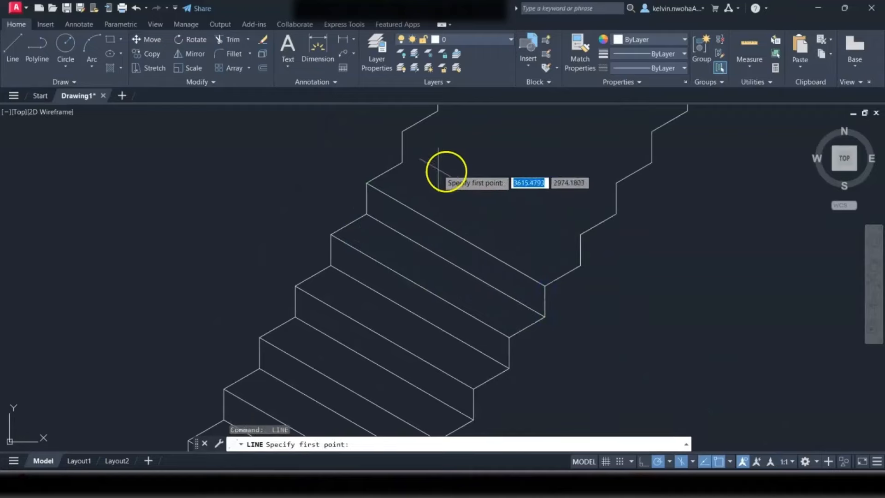
click(402, 162)
click(580, 266)
key(Return)
Step: Draw the front and back edge lines of the eighth tread between matching corners of the two profiles
key(Return)
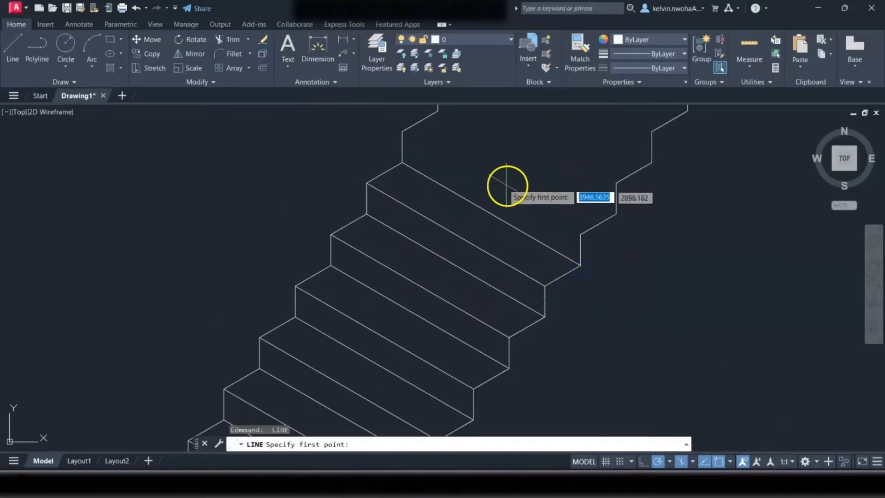
click(402, 132)
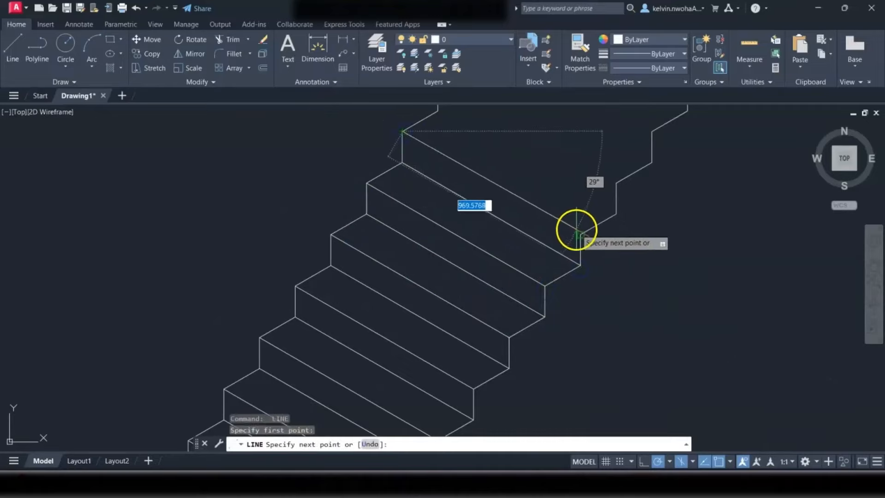
click(579, 234)
key(Return)
scroll(589, 249, down, 2)
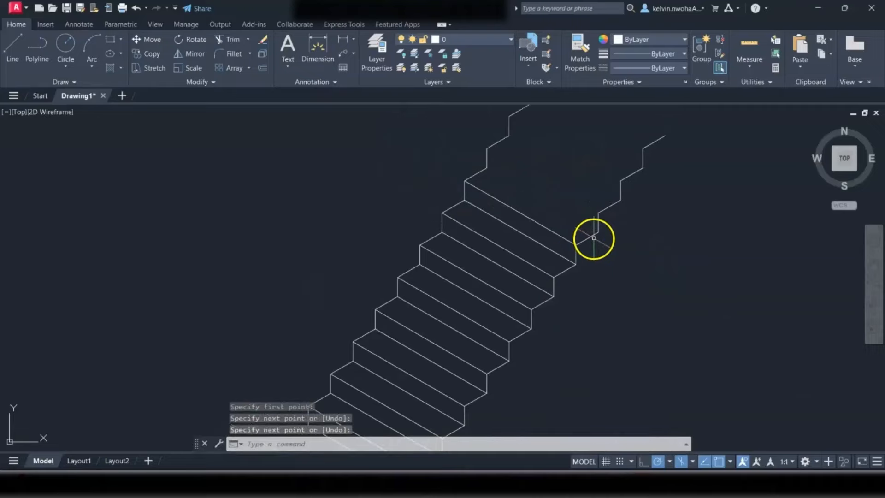
scroll(550, 188, up, 2)
key(Return)
click(454, 165)
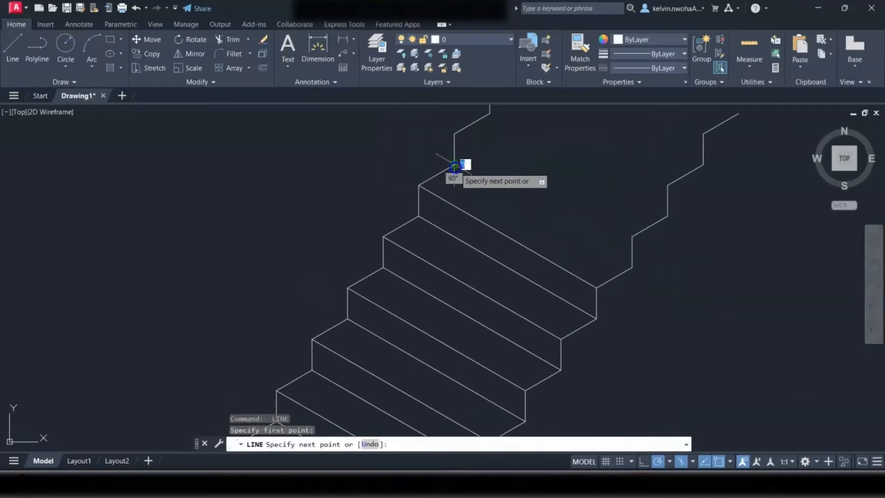
click(632, 267)
key(Return)
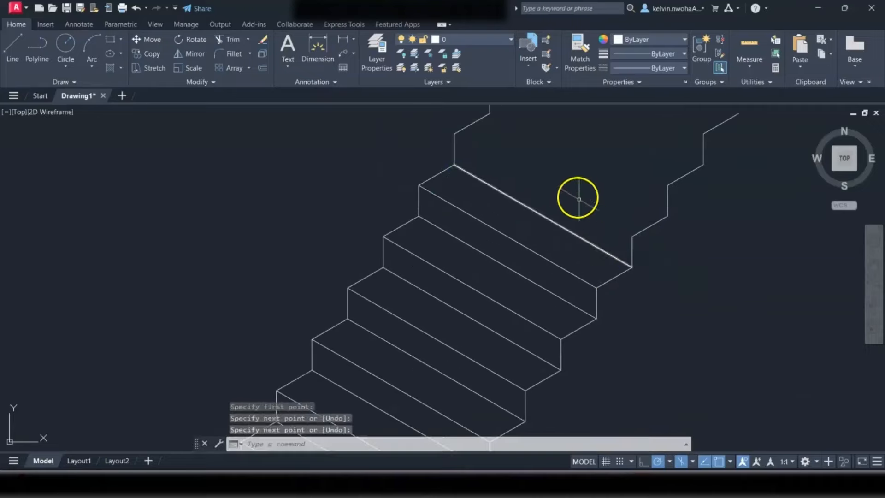
Step: Draw the front and back edge lines of the ninth tread between matching corners of the two profiles
key(Return)
click(455, 135)
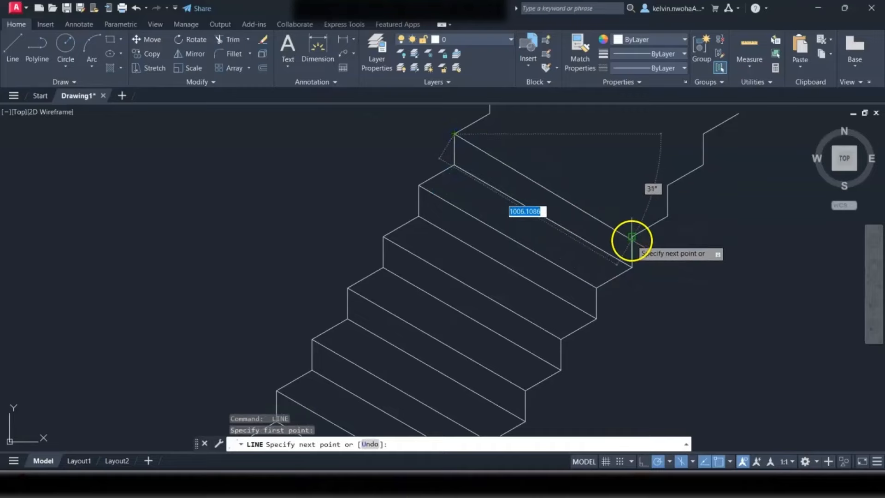
click(632, 237)
key(Return)
key(Return)
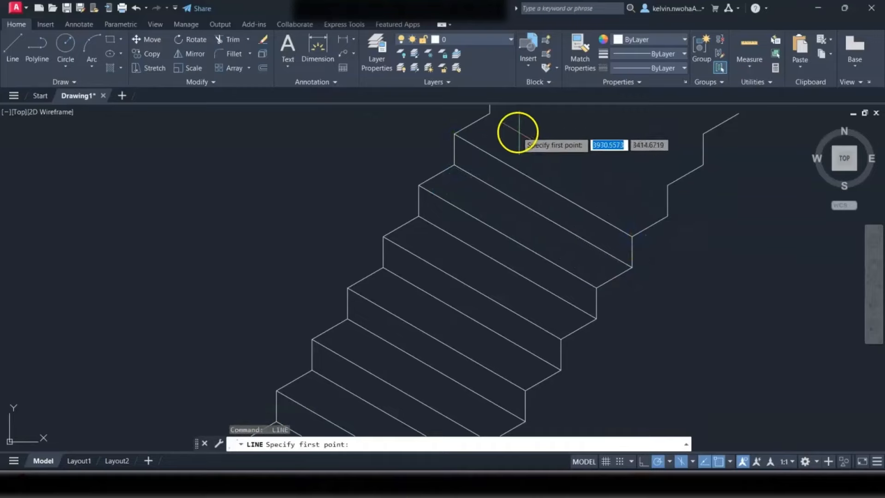
click(490, 113)
click(668, 215)
key(Return)
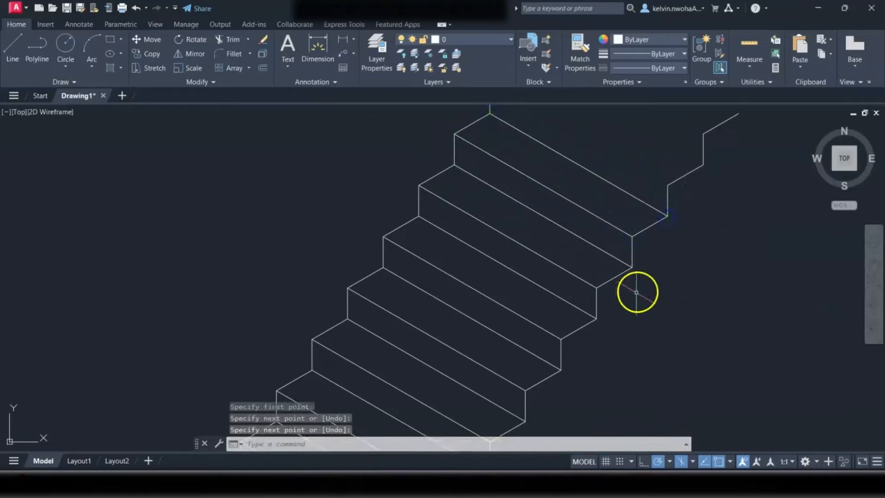
Step: Draw the front and back edge lines of the tenth tread between matching corners of the two profiles
scroll(598, 310, down, 4)
scroll(625, 341, up, 4)
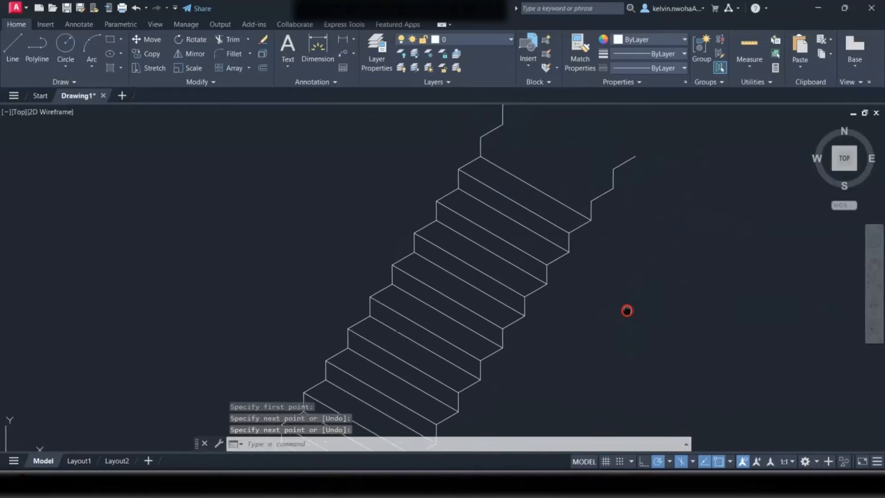
key(Return)
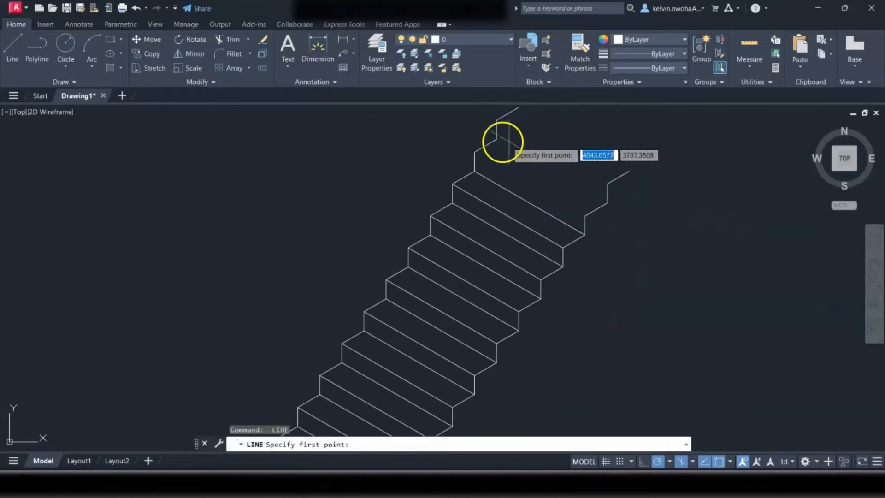
click(474, 151)
click(585, 215)
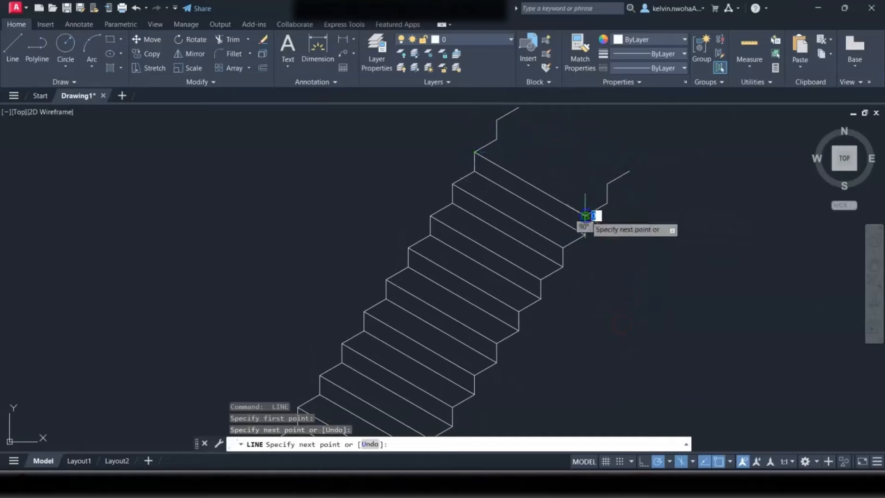
key(Return)
key(Return)
click(606, 203)
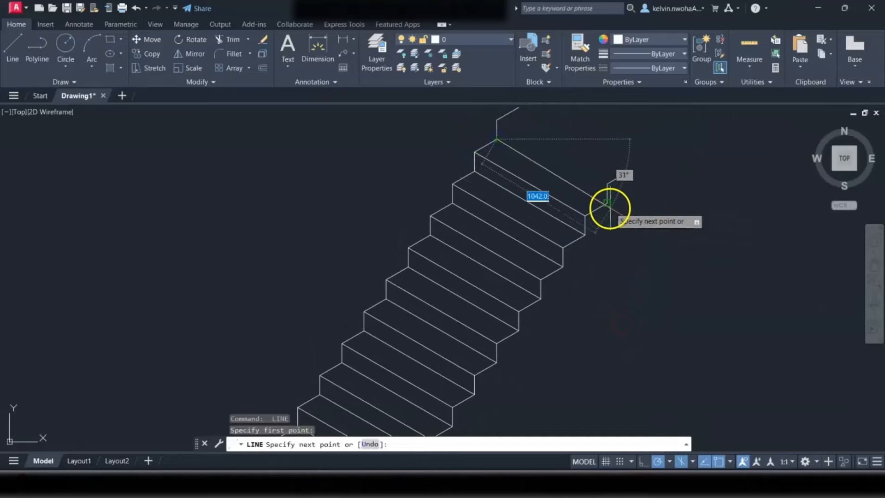
right_click(589, 173)
Step: Draw the front edge line of the eleventh tread and its back edge line joining the top end points of both profiles
right_click(503, 128)
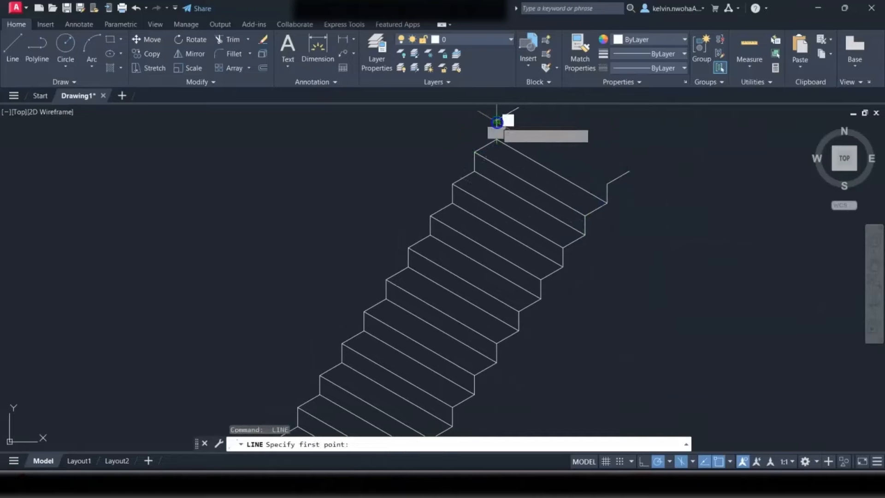
click(497, 122)
click(607, 183)
right_click(607, 183)
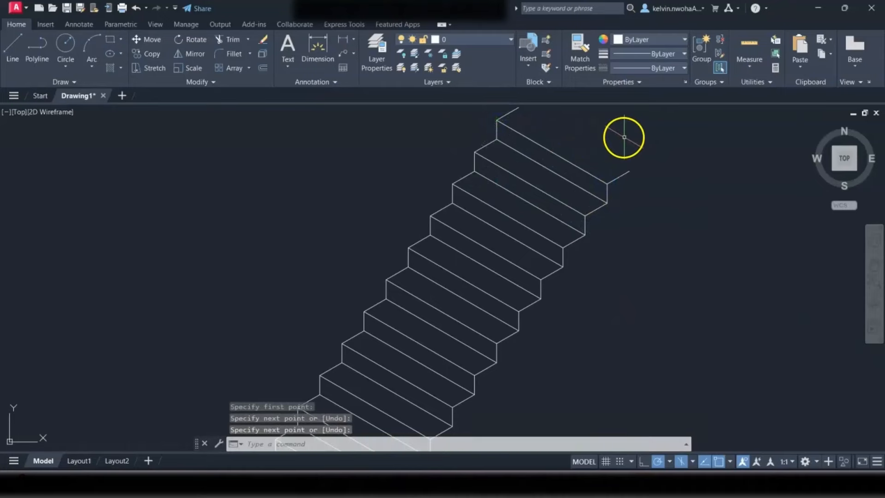
scroll(622, 138, down, 3)
scroll(622, 131, up, 3)
right_click(622, 130)
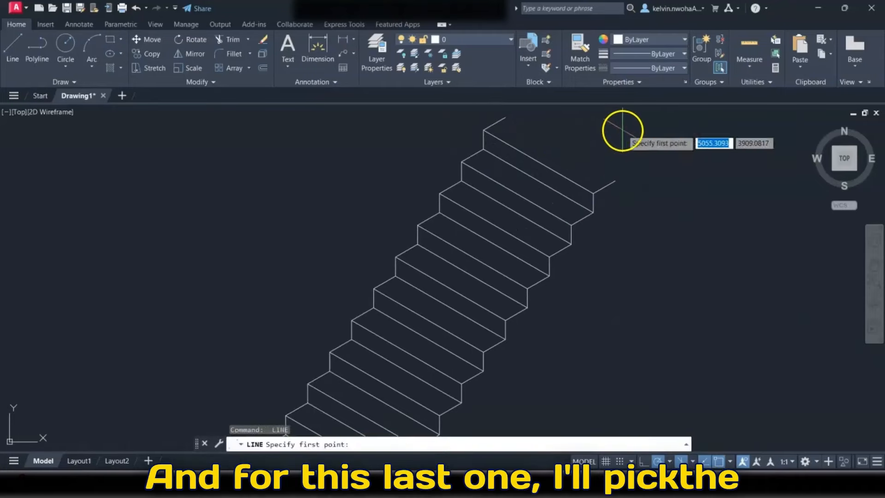
click(505, 117)
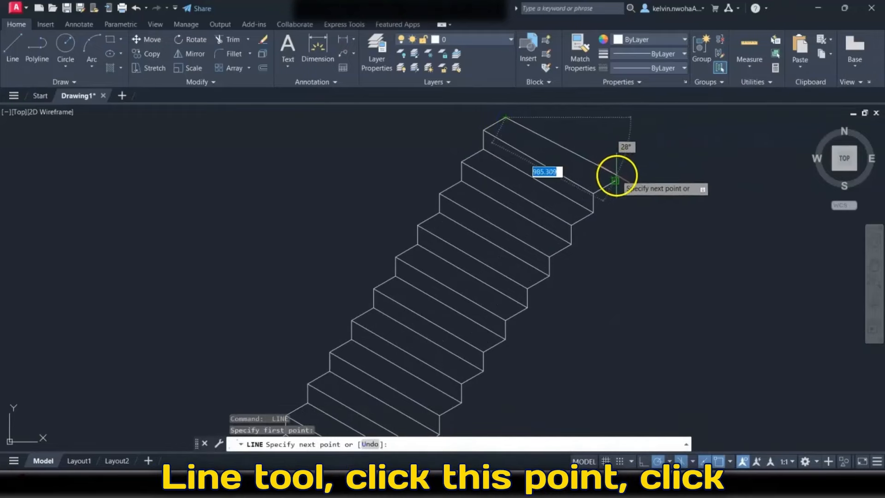
click(615, 180)
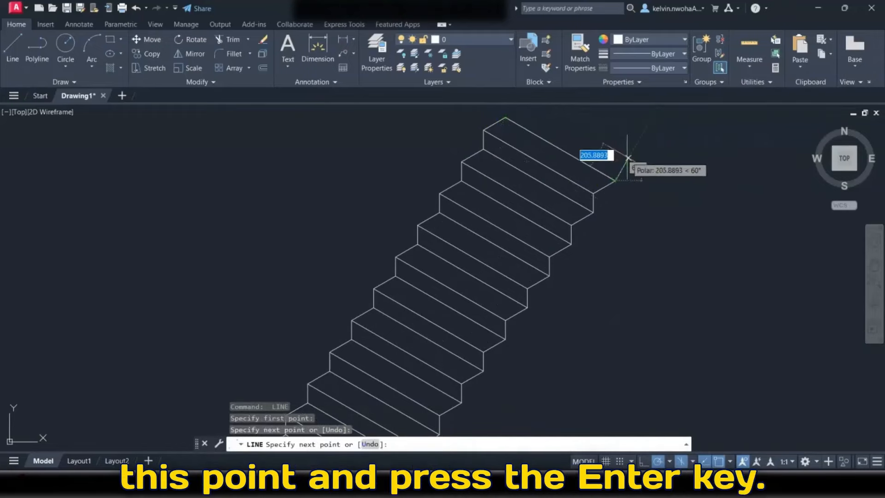
key(Return)
Step: Draw a 3000-unit line straight down at 270° from the top end point of the lower-right stair profile
scroll(618, 145, down, 2)
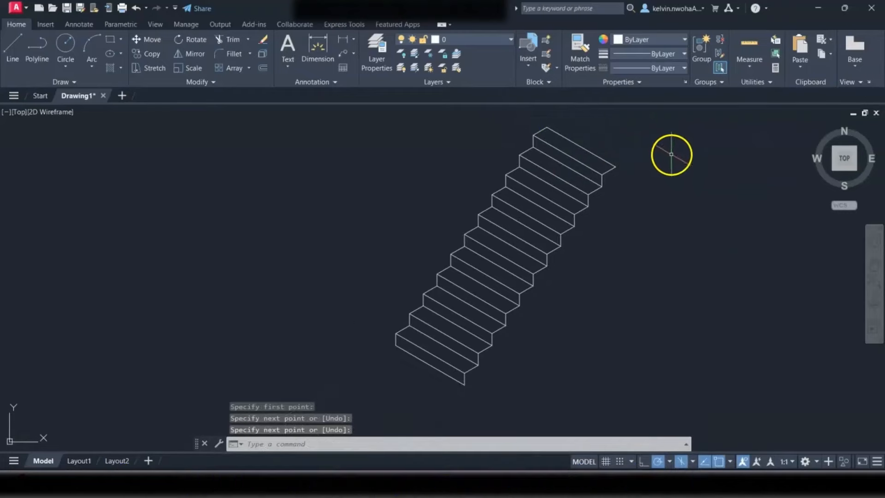
middle_drag(651, 237, 572, 252)
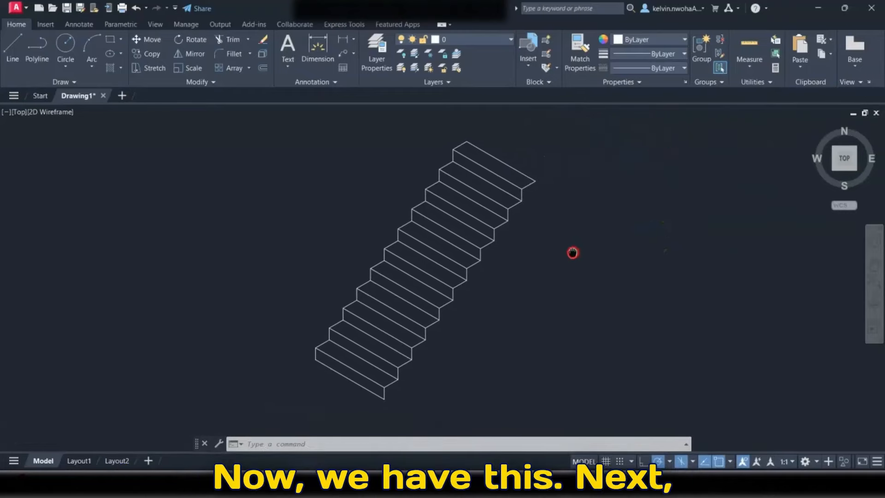
click(11, 59)
scroll(538, 184, up, 3)
click(503, 179)
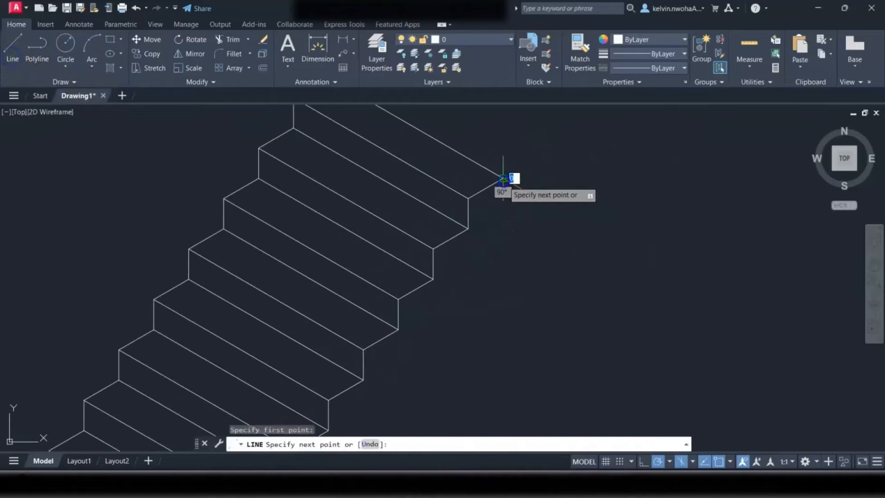
scroll(503, 178, down, 5)
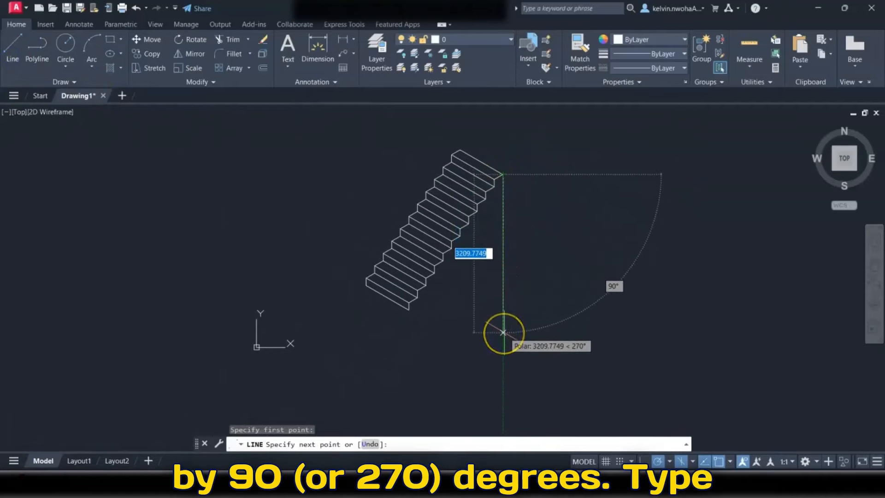
text(3000)
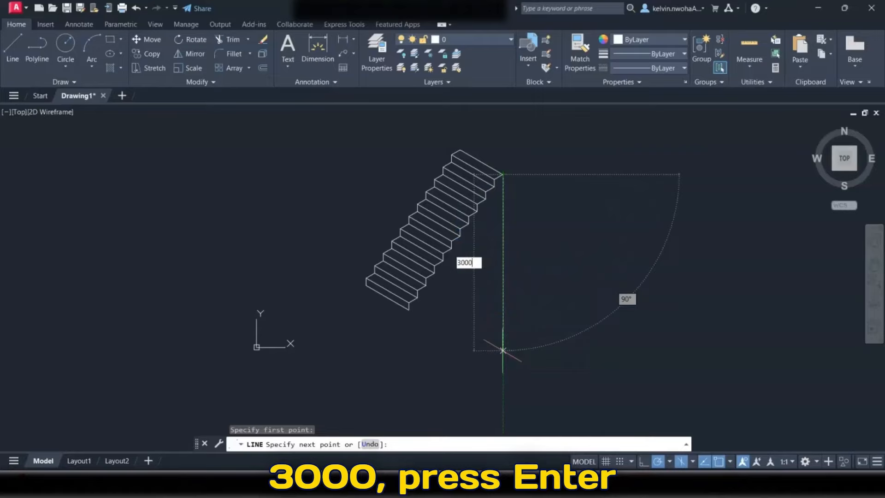
key(Return)
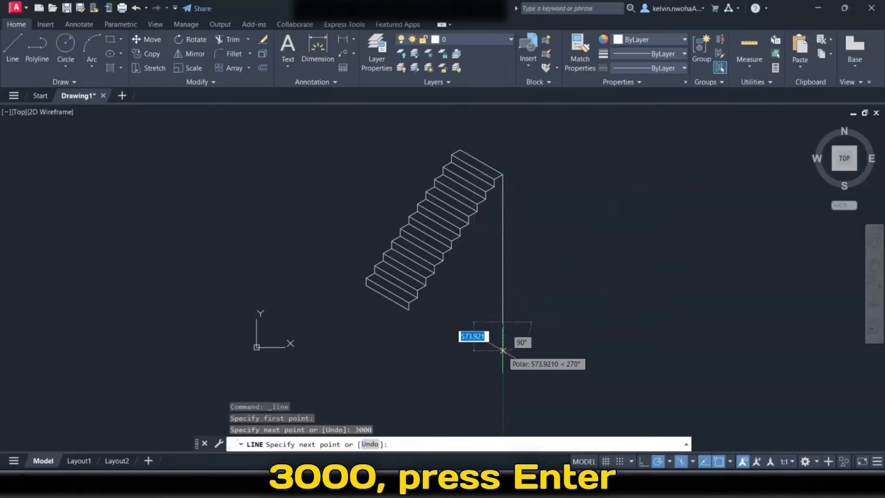
right_click(503, 354)
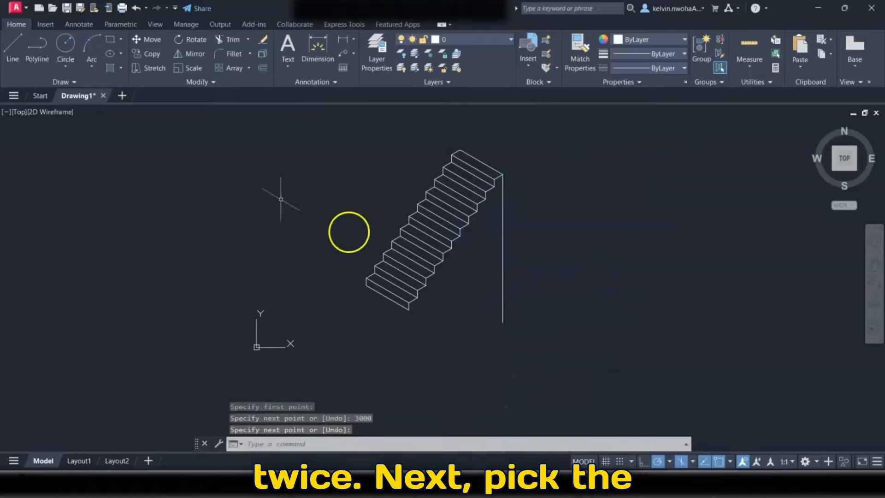
Step: Draw a 3000-unit line at 30° from the bottom end point of the lower-right profile's first riser, crossing the vertical line
click(17, 64)
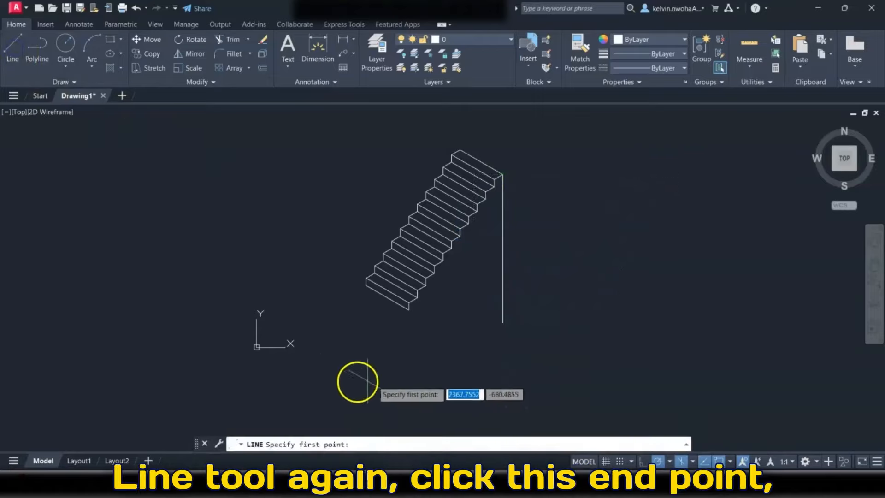
scroll(434, 315, up, 4)
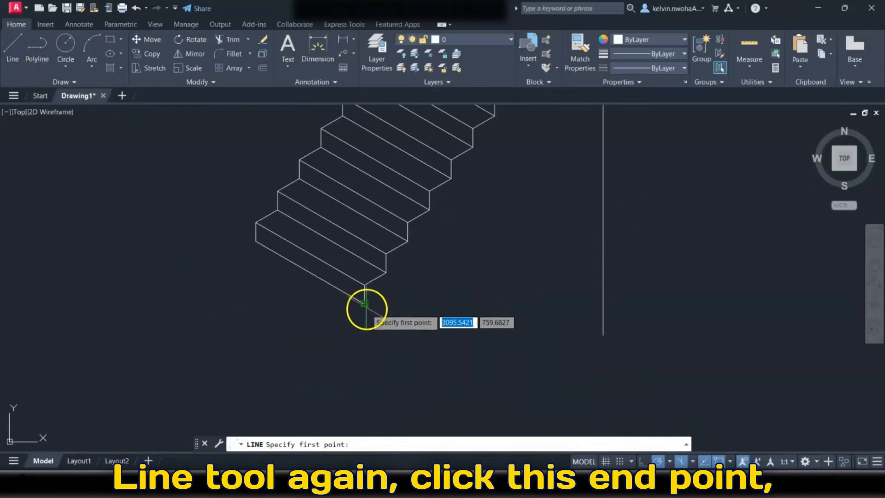
click(364, 302)
scroll(364, 302, down, 3)
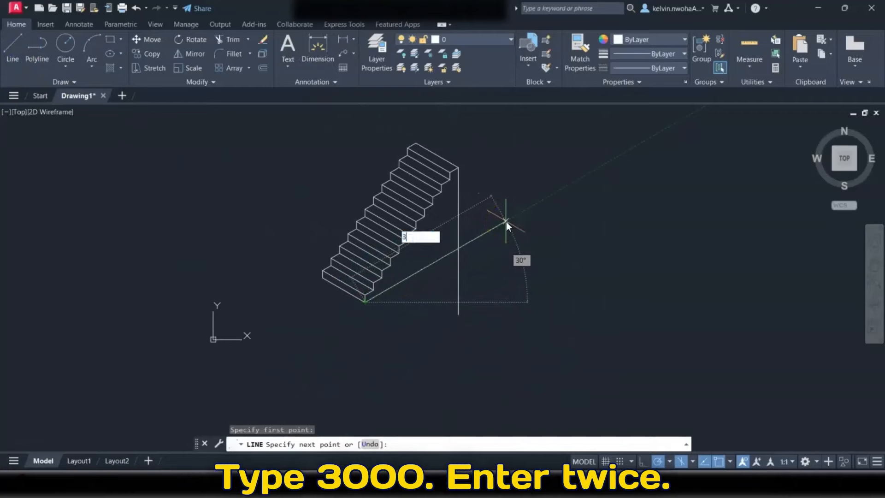
text(3000)
key(Return)
key(Return)
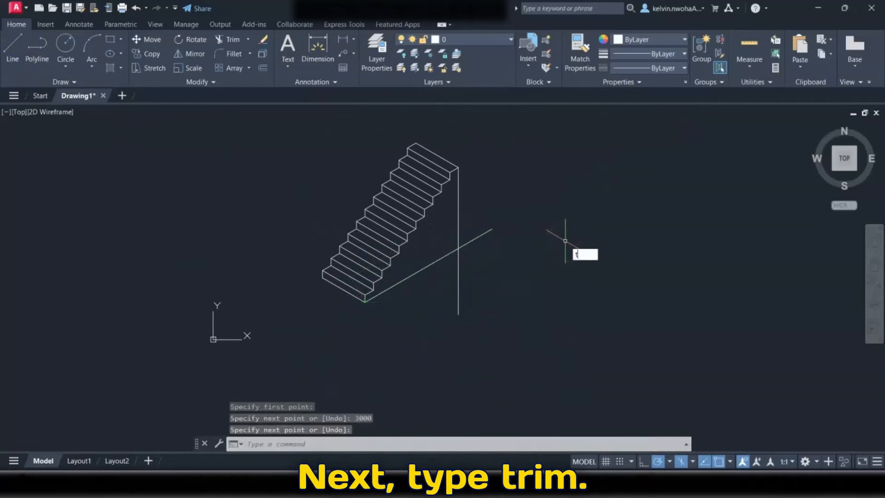
Step: Trim off the ends of the 30° base line and the vertical line that extend past their intersection
text(trim)
key(Return)
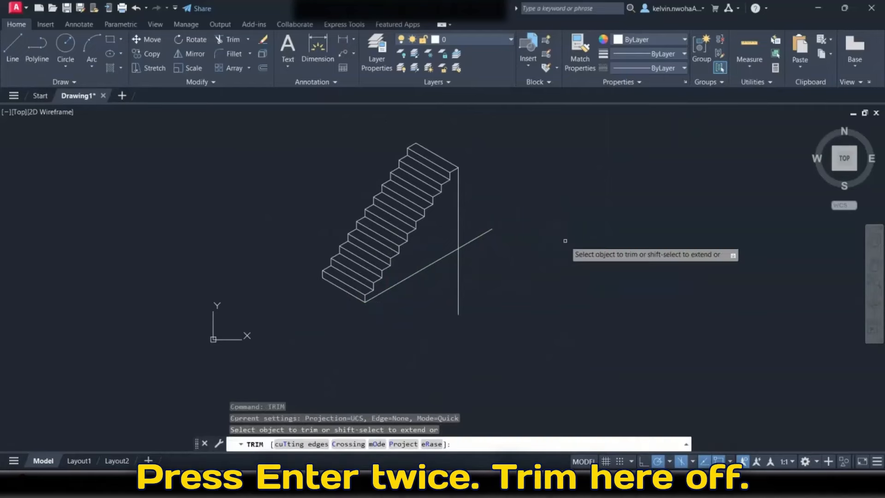
click(485, 232)
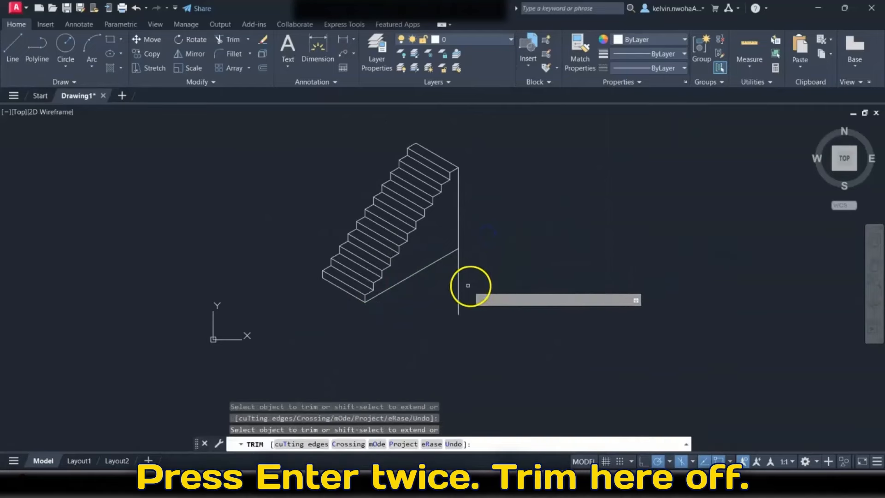
click(458, 286)
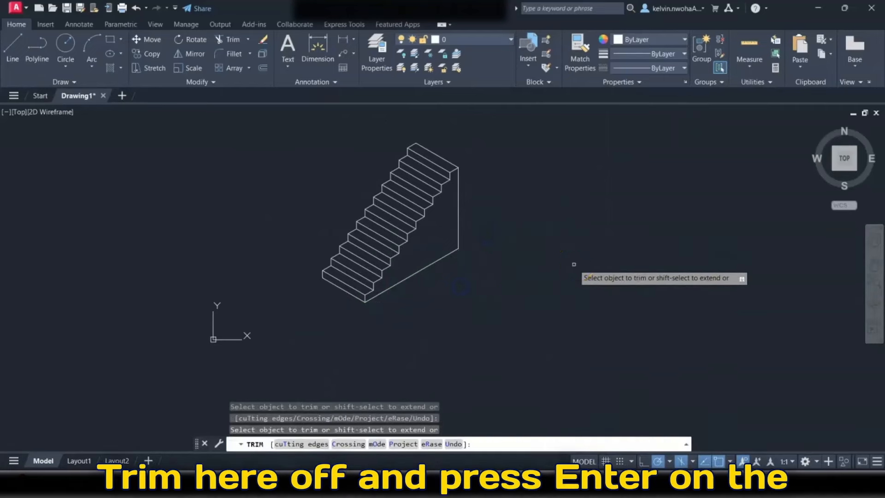
key(Return)
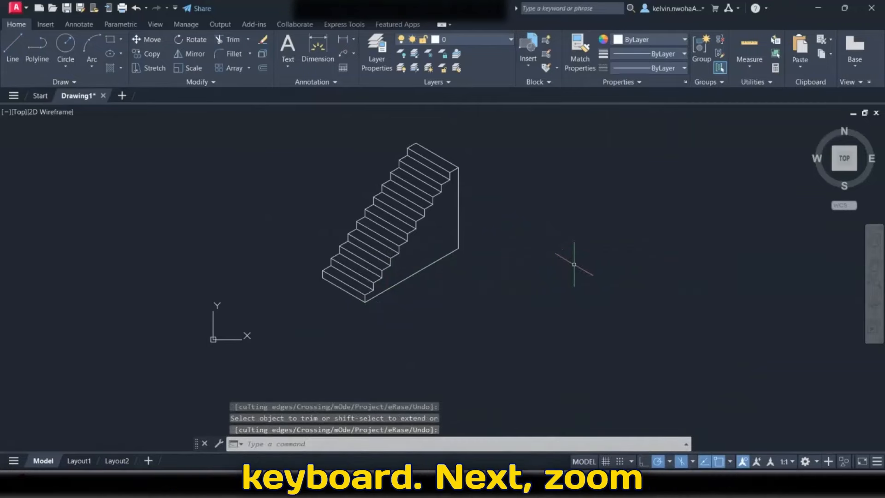
Step: Draw a diagonal line from the top end point of the lower-right stair profile to the bottom end point of its first riser
scroll(495, 249, up, 2)
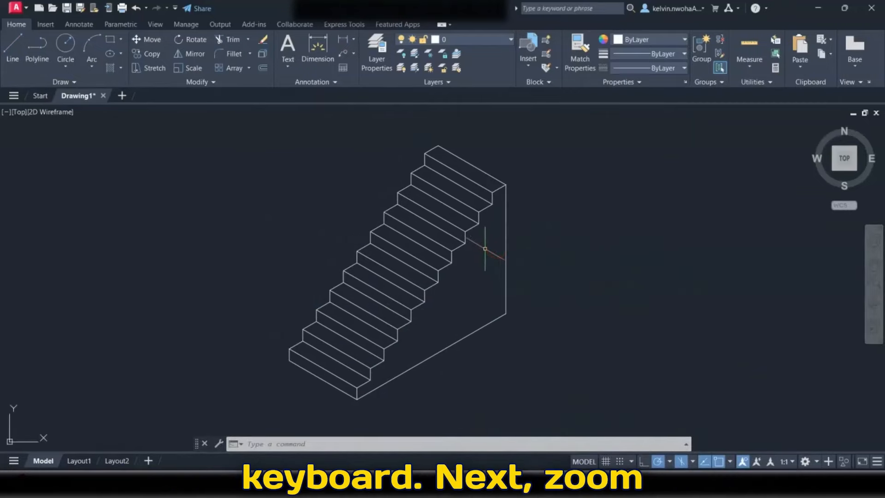
click(7, 47)
scroll(501, 151, up, 3)
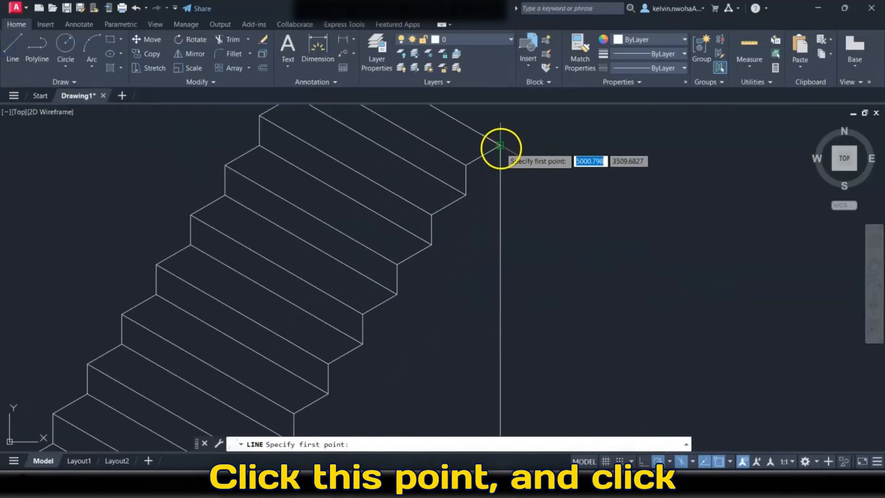
click(502, 150)
scroll(501, 149, down, 5)
scroll(404, 282, up, 6)
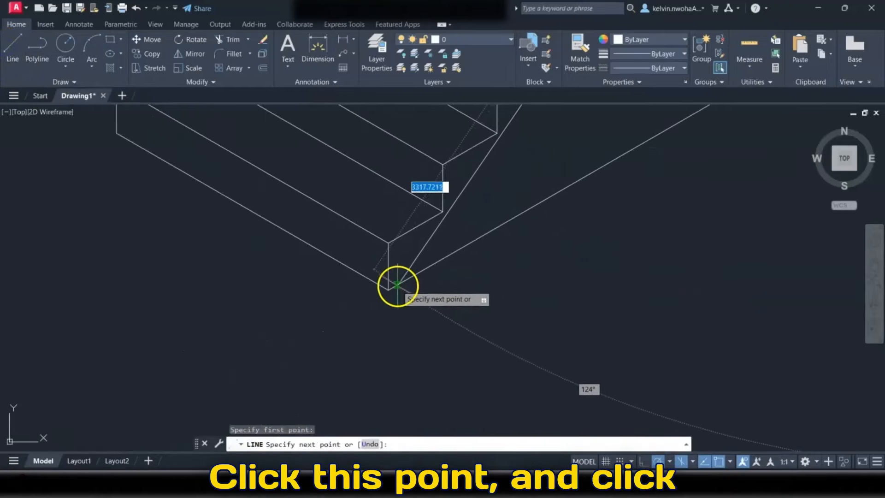
scroll(390, 290, down, 5)
scroll(391, 292, up, 5)
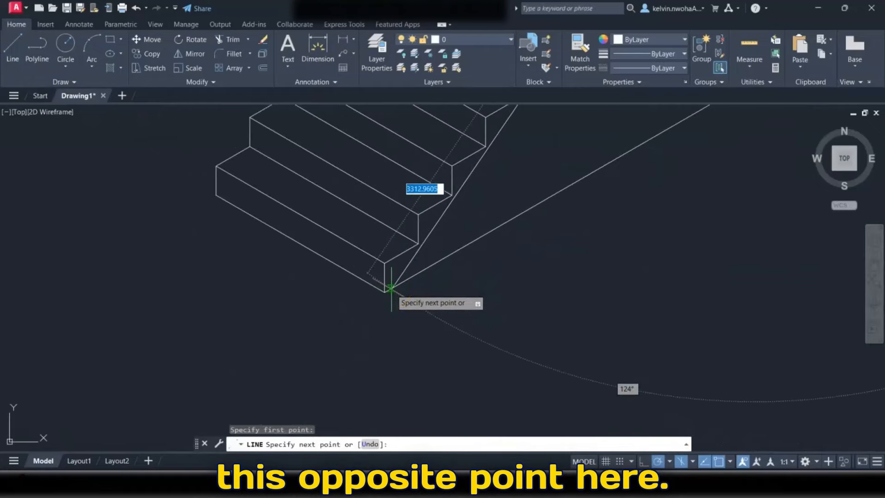
click(385, 293)
scroll(385, 293, down, 5)
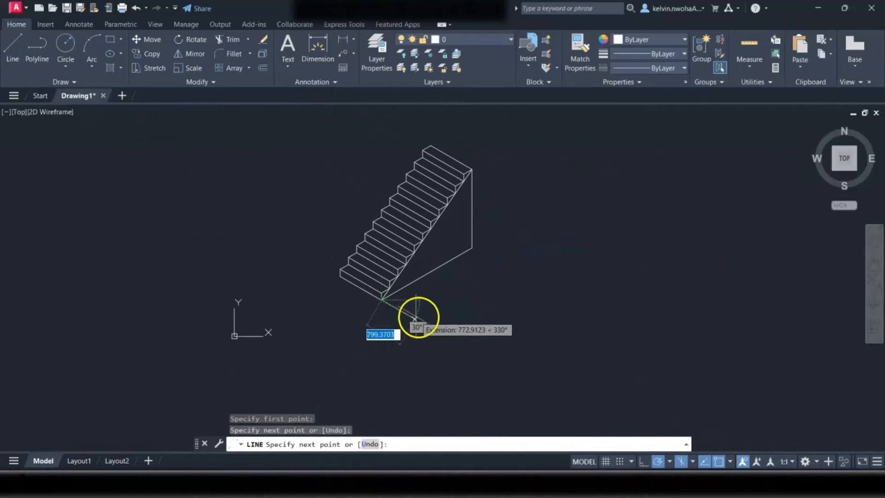
key(Return)
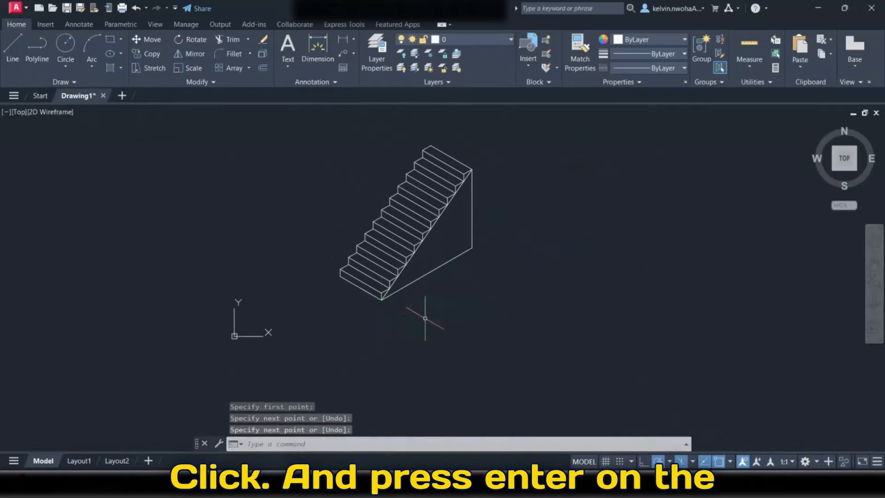
Step: Start a Hatch with the fill type set to Solid and the hatch color set to Yellow
scroll(448, 227, up, 3)
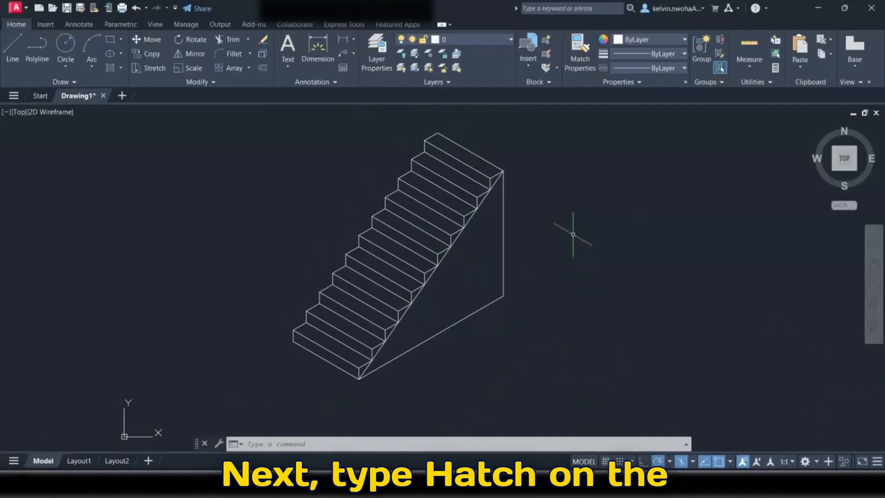
text(tch)
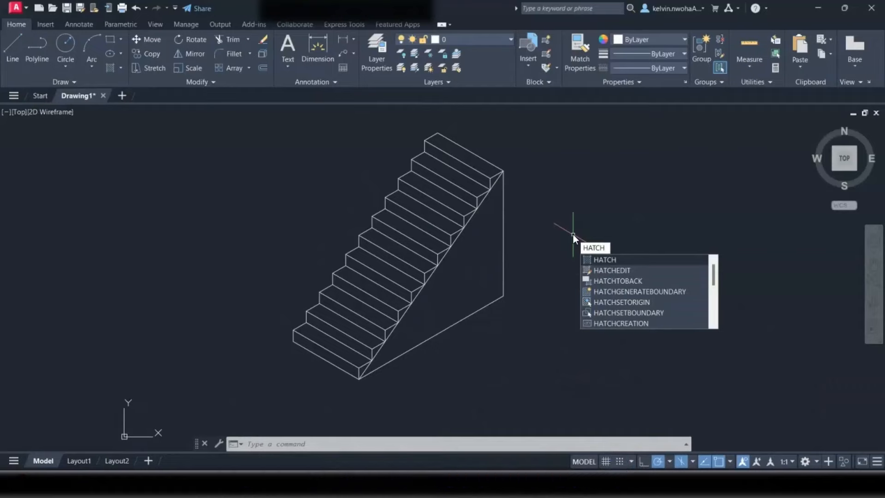
key(Return)
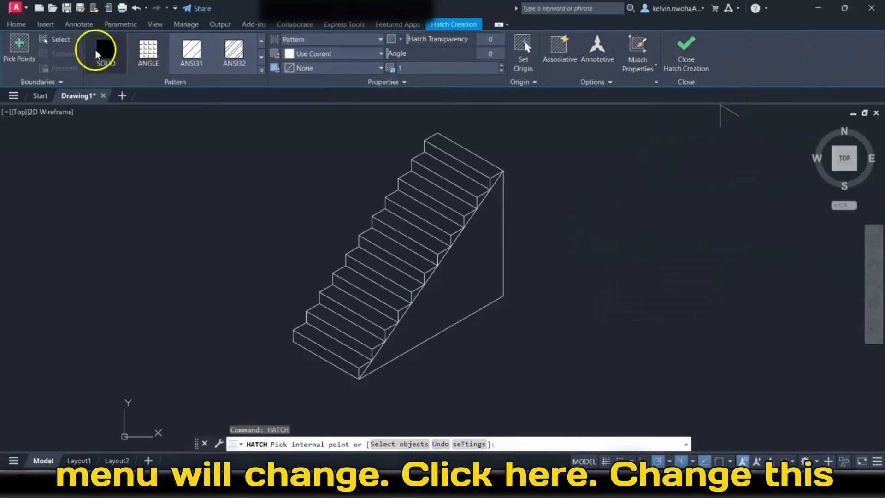
click(304, 41)
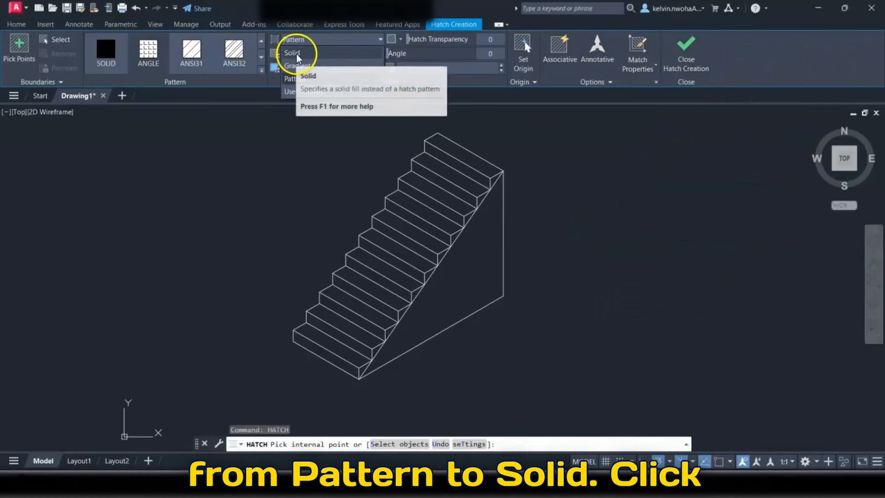
click(297, 54)
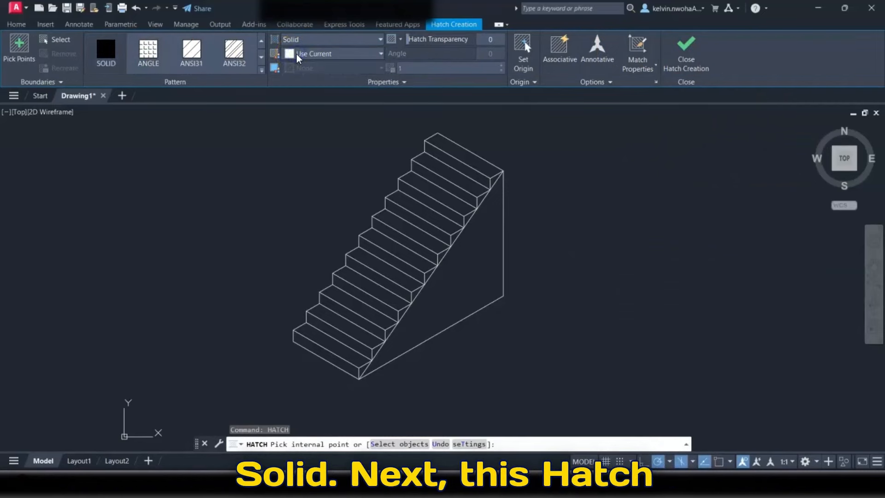
click(317, 54)
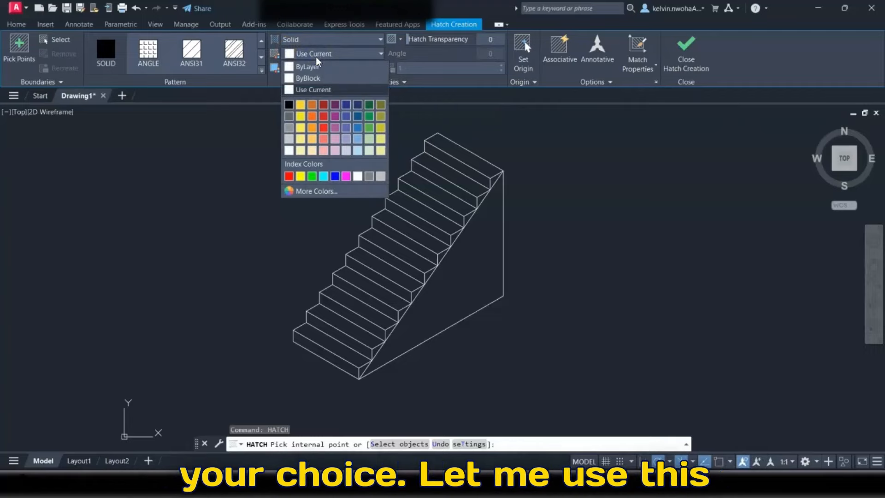
click(301, 177)
Step: Fill all eleven stair risers with the solid yellow hatch, from the lowest step up to the highest
click(322, 348)
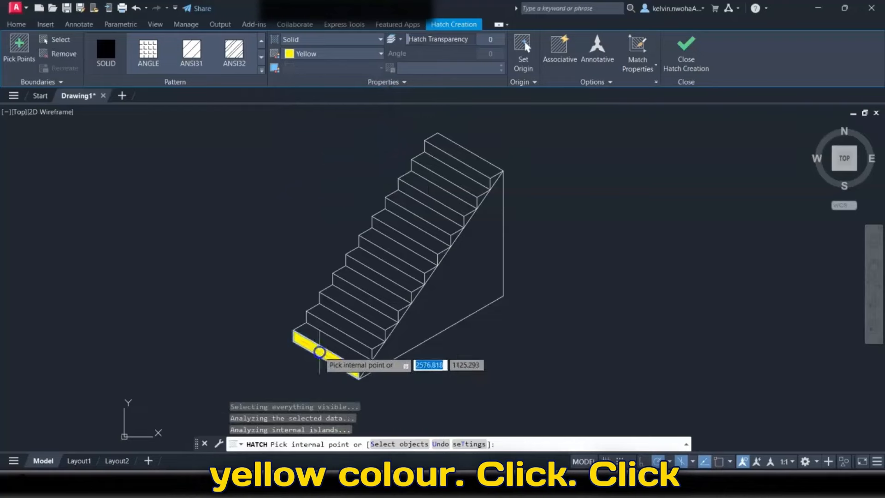
click(328, 340)
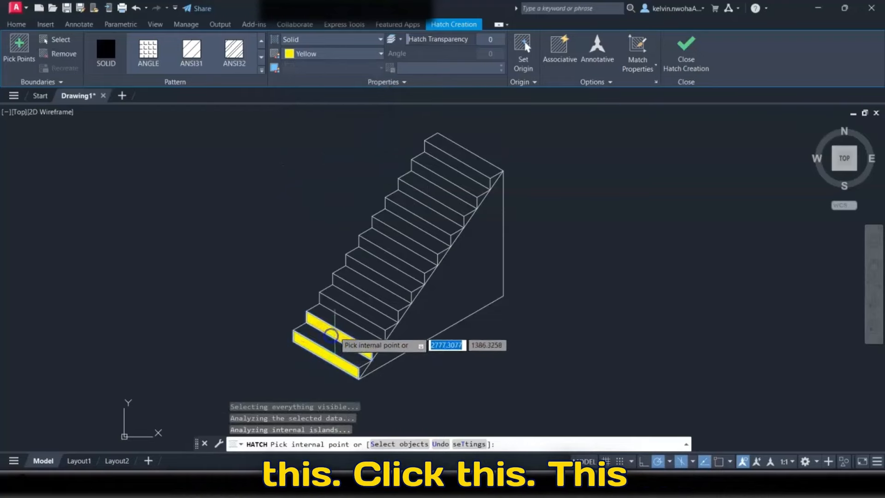
click(345, 316)
click(352, 293)
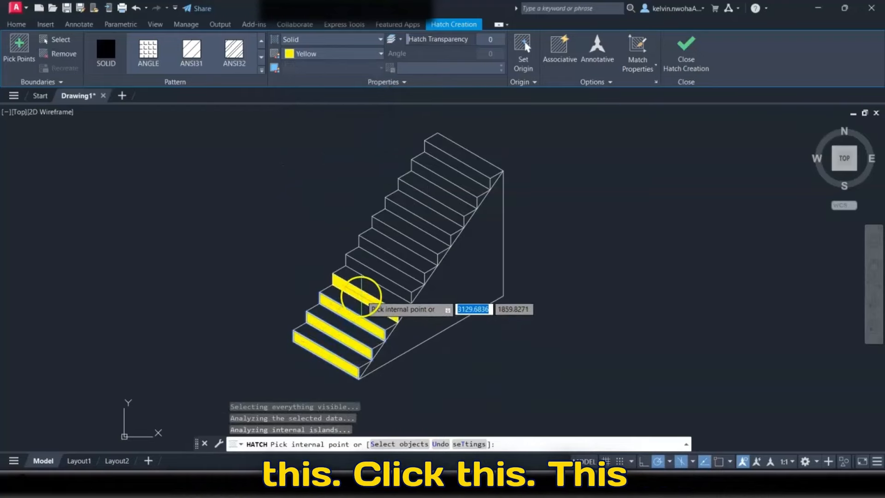
click(372, 278)
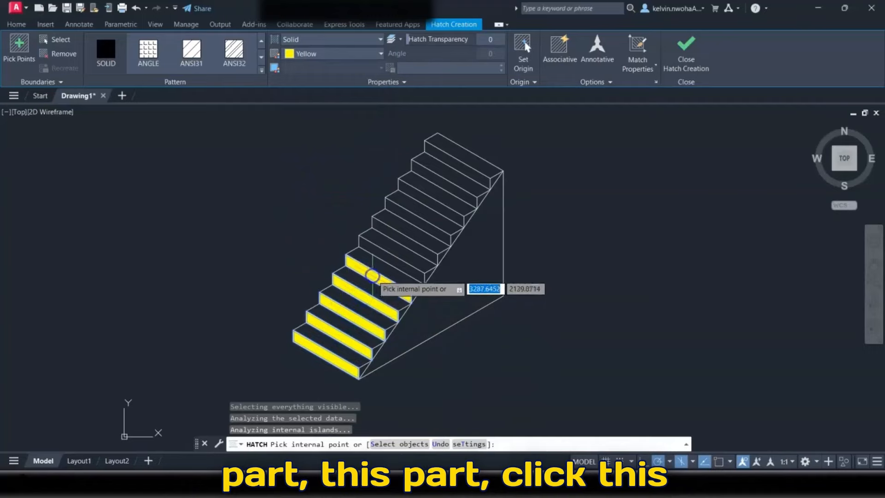
click(375, 257)
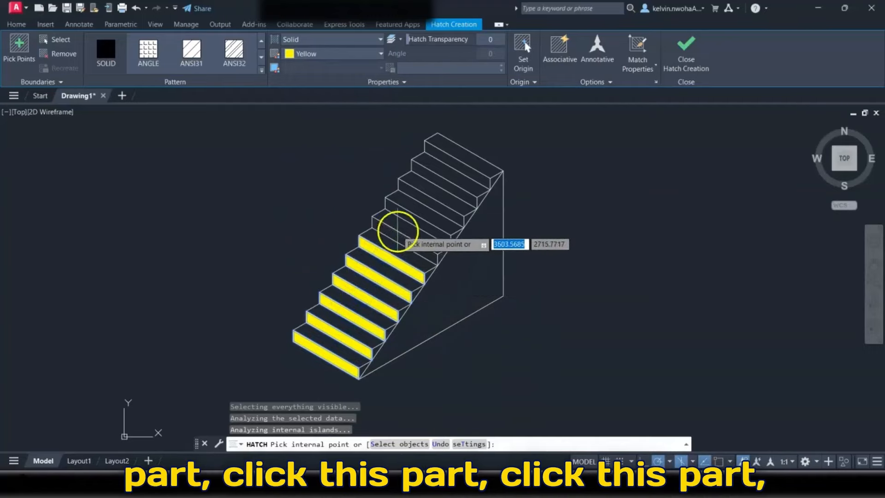
click(394, 233)
click(409, 211)
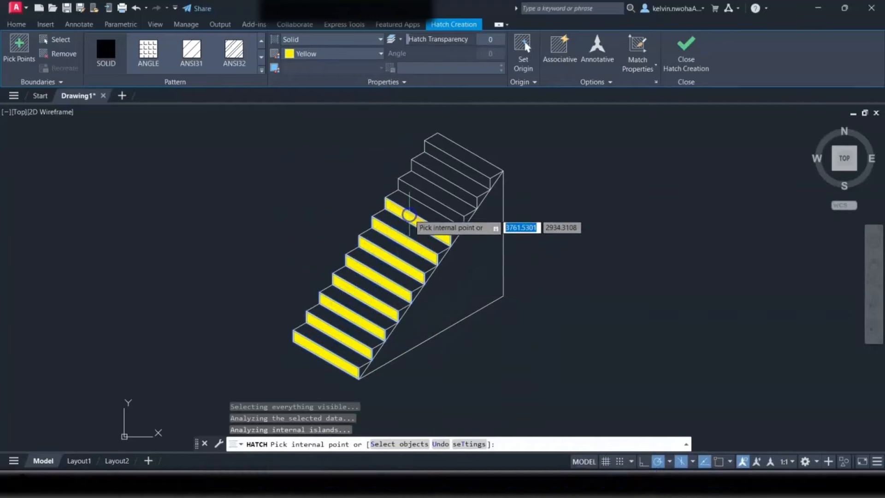
click(425, 197)
click(437, 182)
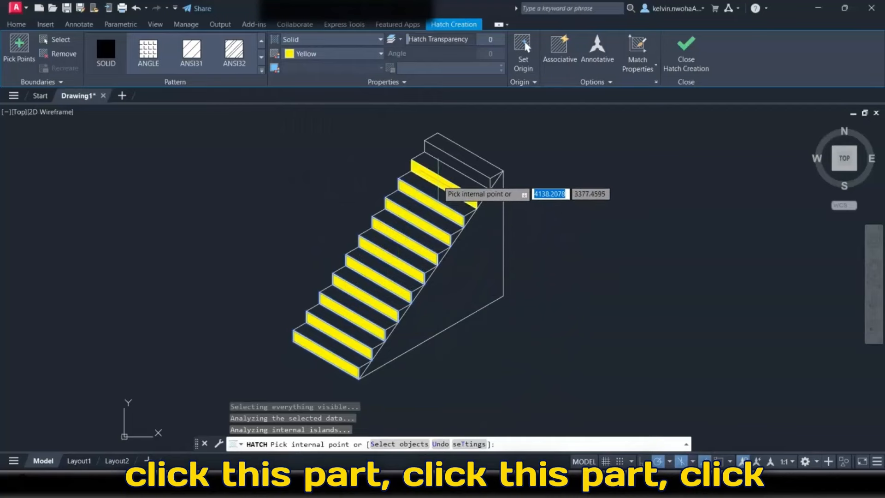
click(457, 164)
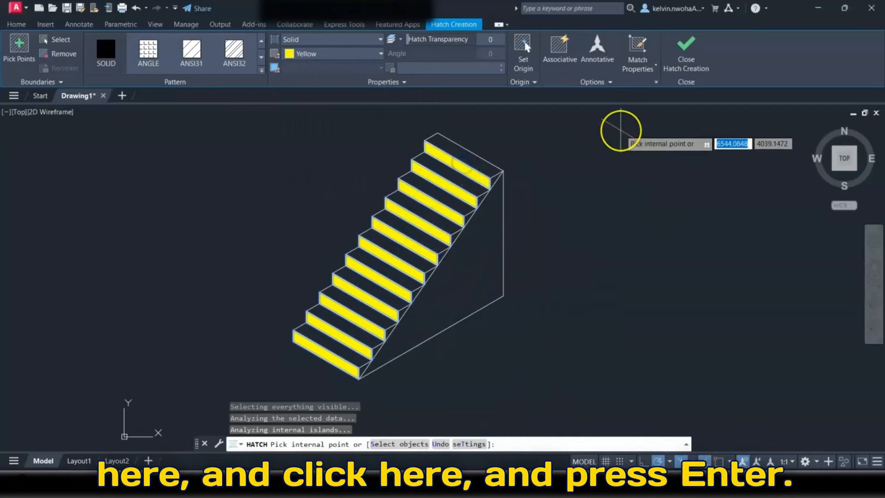
key(Return)
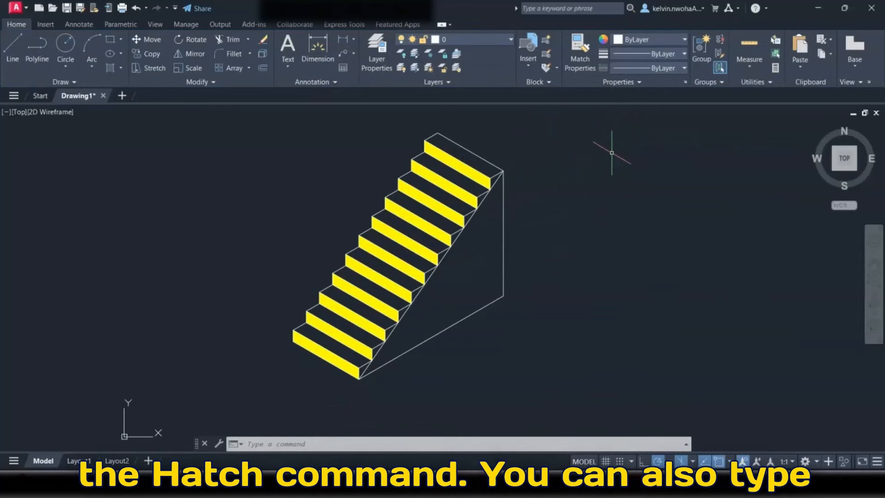
Step: Fill all the stair treads with a solid Green hatch, from the lowest step up to the highest
key(Return)
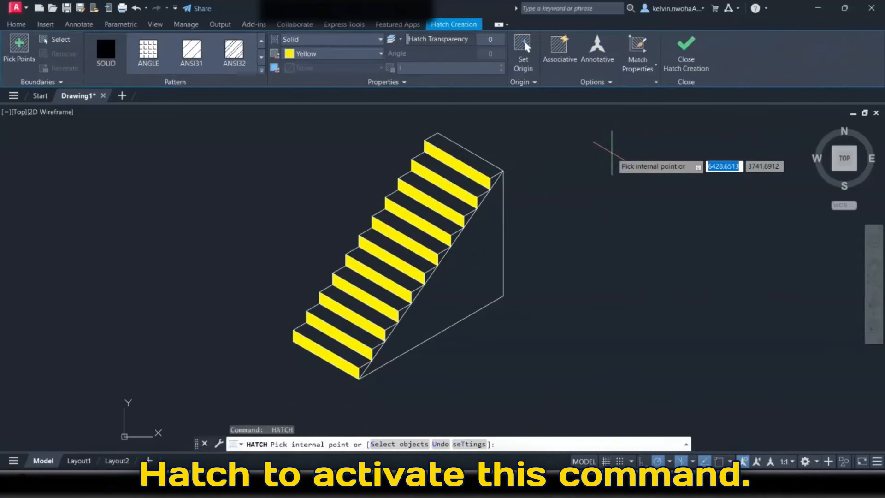
click(296, 54)
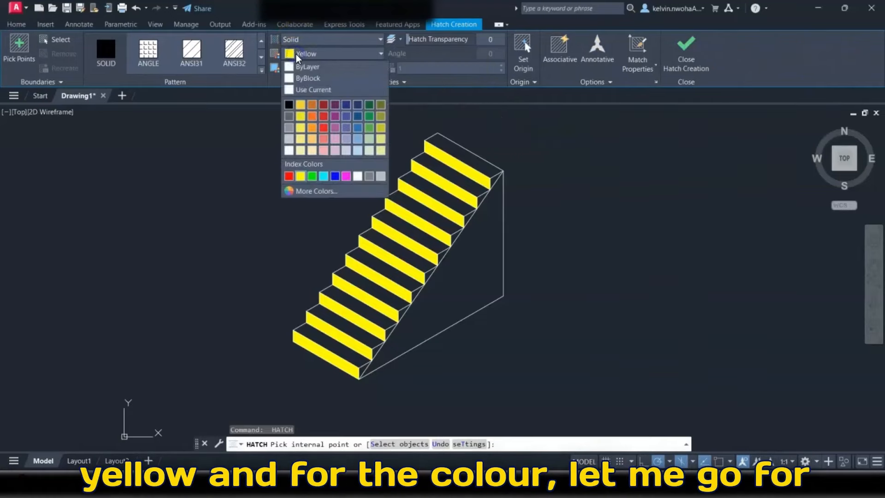
click(313, 176)
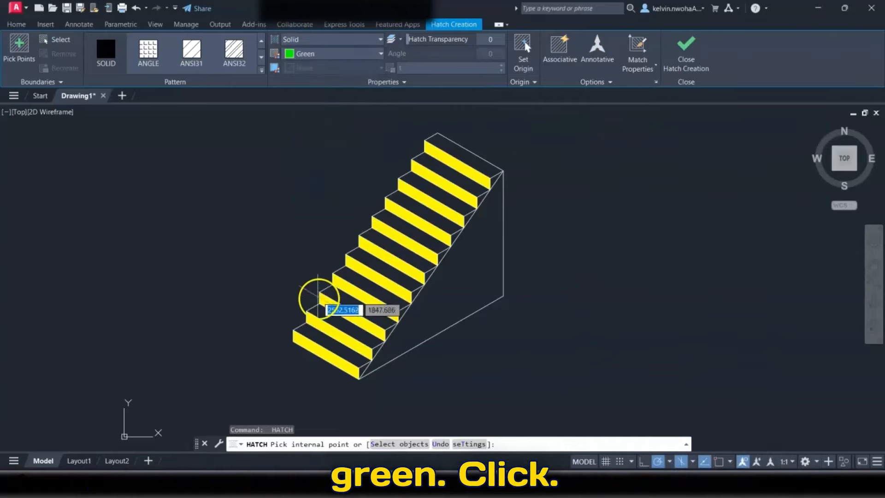
click(331, 342)
click(341, 330)
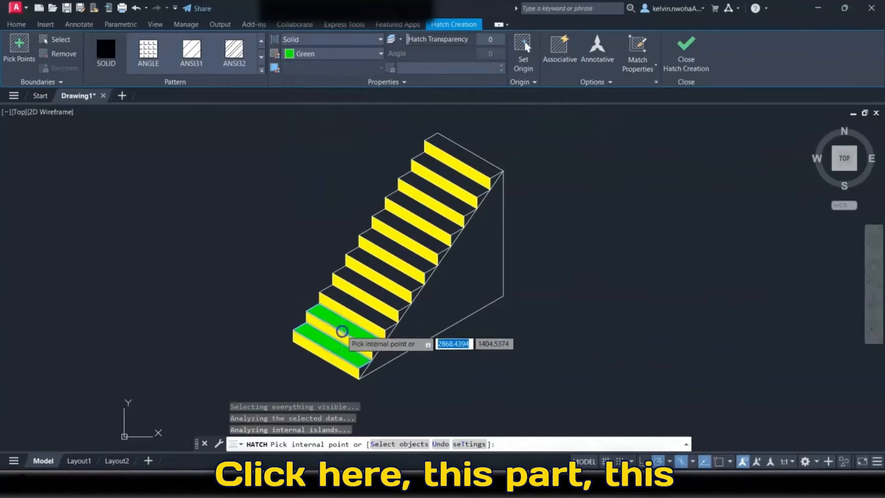
click(354, 310)
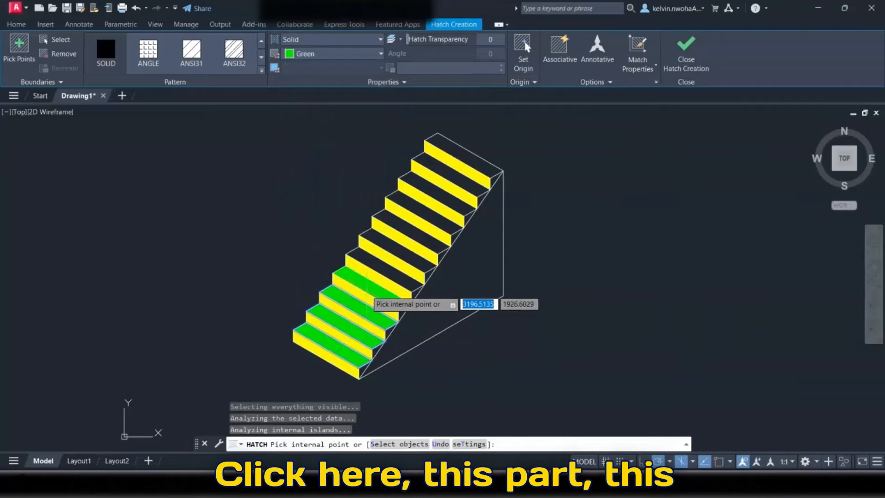
click(365, 291)
click(382, 261)
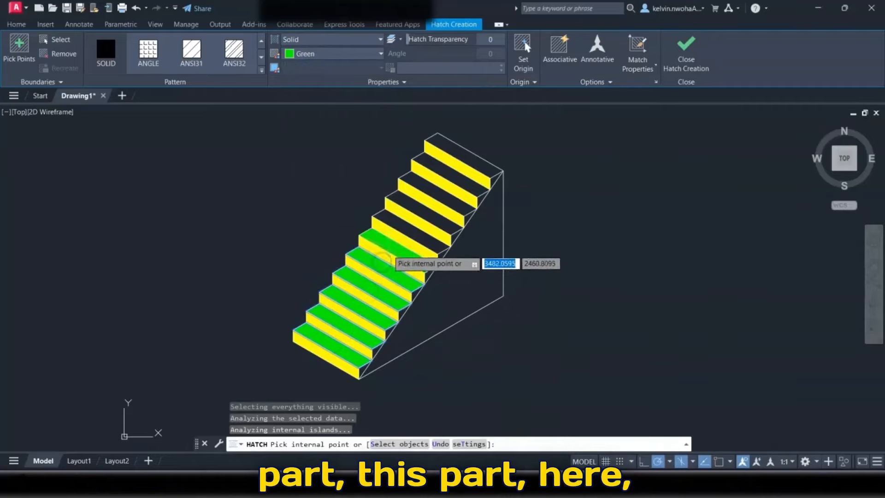
click(386, 247)
click(395, 229)
click(406, 211)
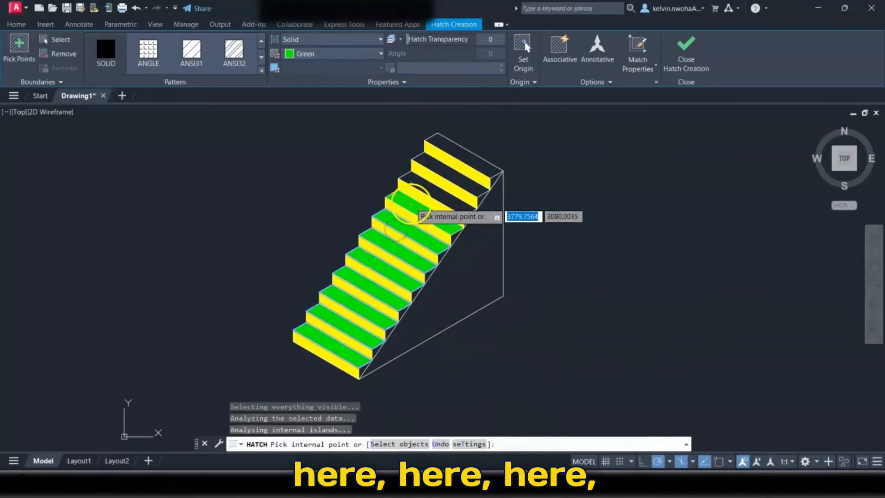
click(416, 193)
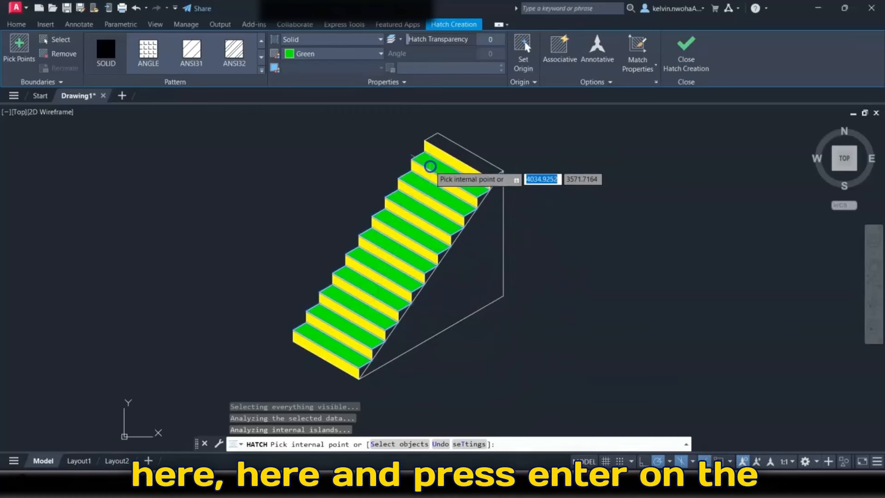
click(449, 150)
key(Return)
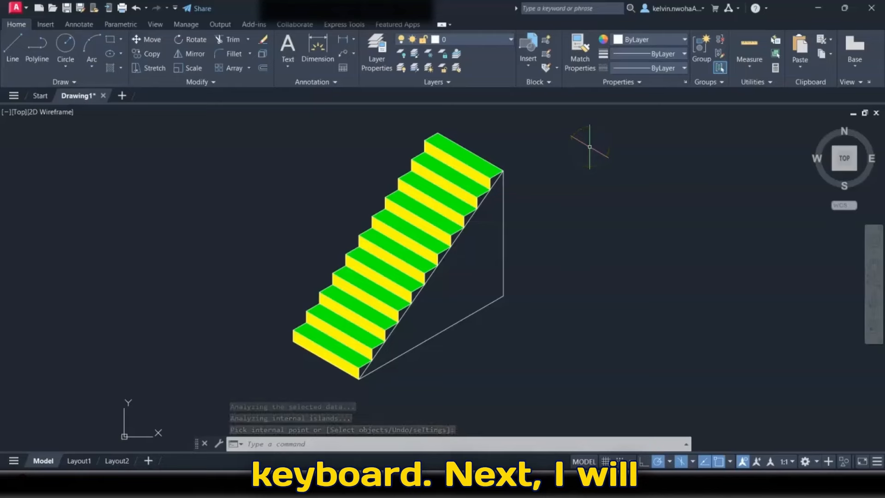
Step: Fill all the small triangular side faces beneath the stair treads with a solid Magenta hatch, from the lowest step up to the highest
text(hatch)
key(Return)
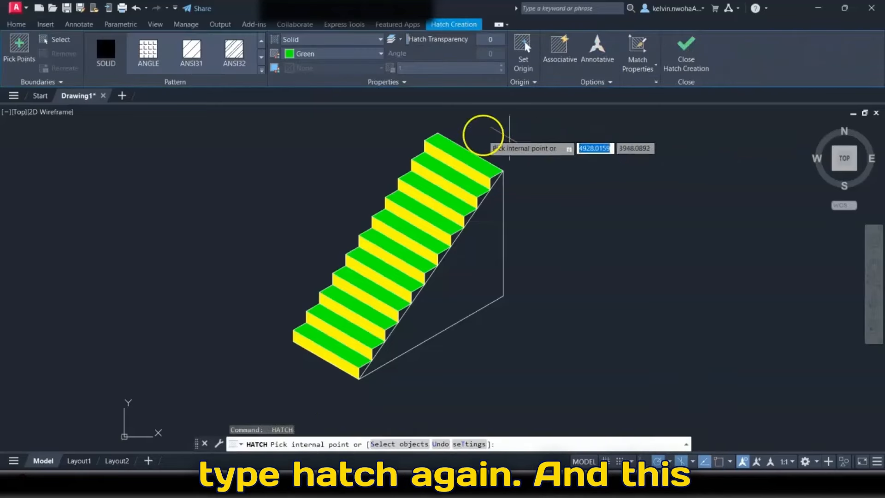
click(311, 59)
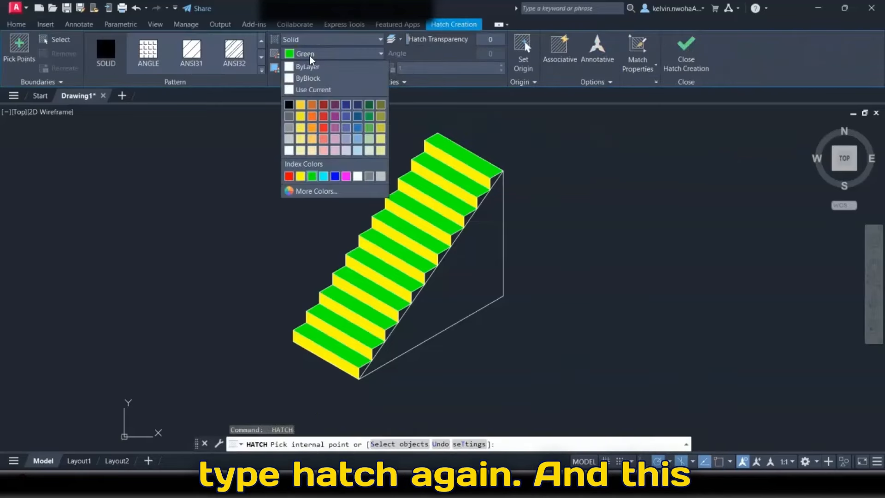
click(346, 177)
click(362, 369)
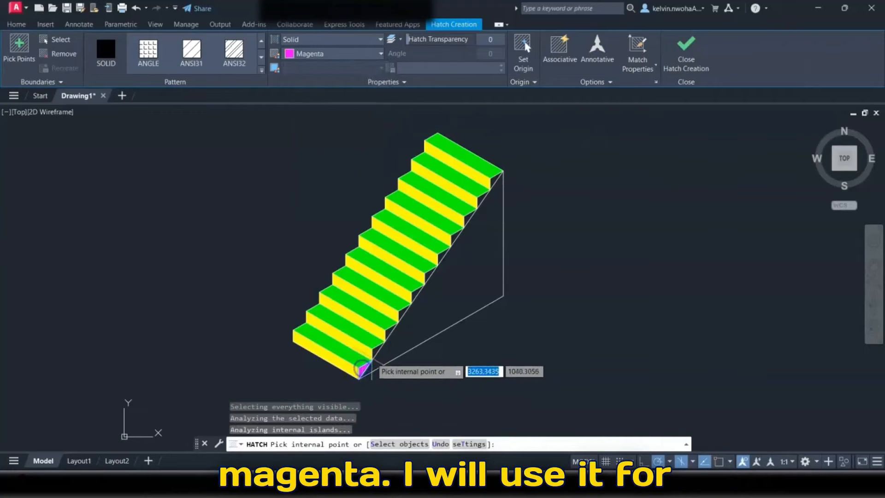
click(387, 335)
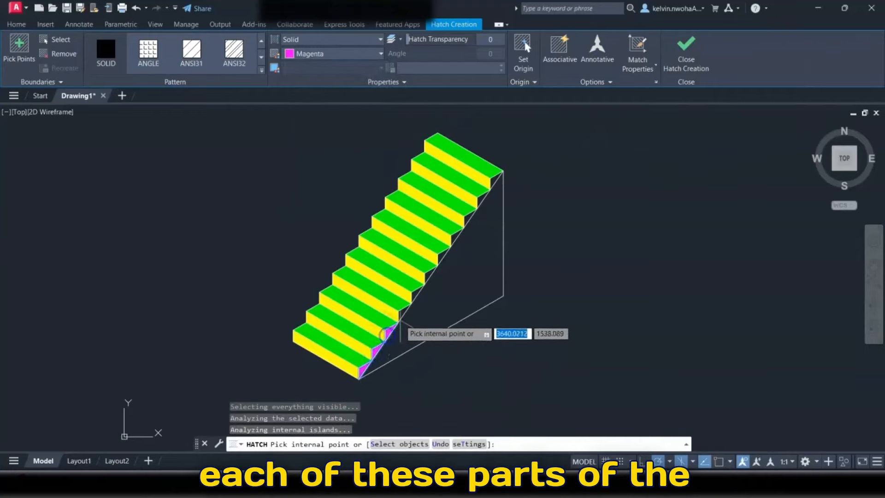
click(401, 318)
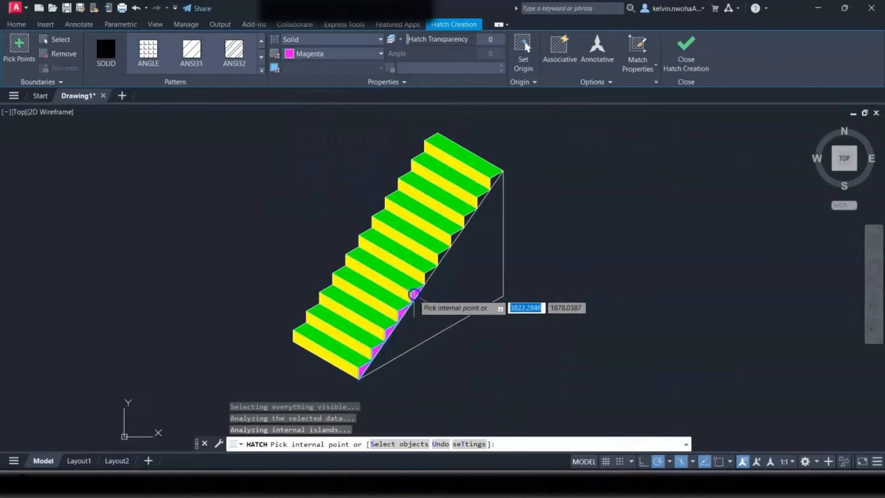
click(414, 294)
click(426, 278)
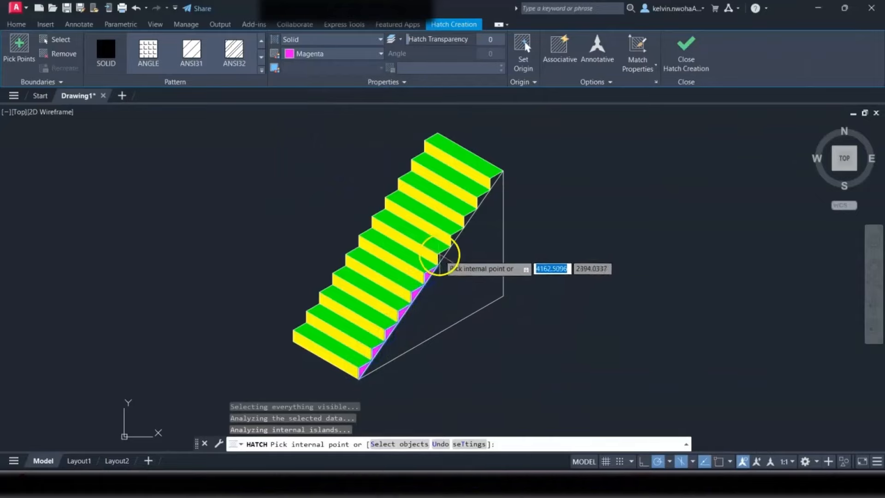
click(441, 257)
click(452, 242)
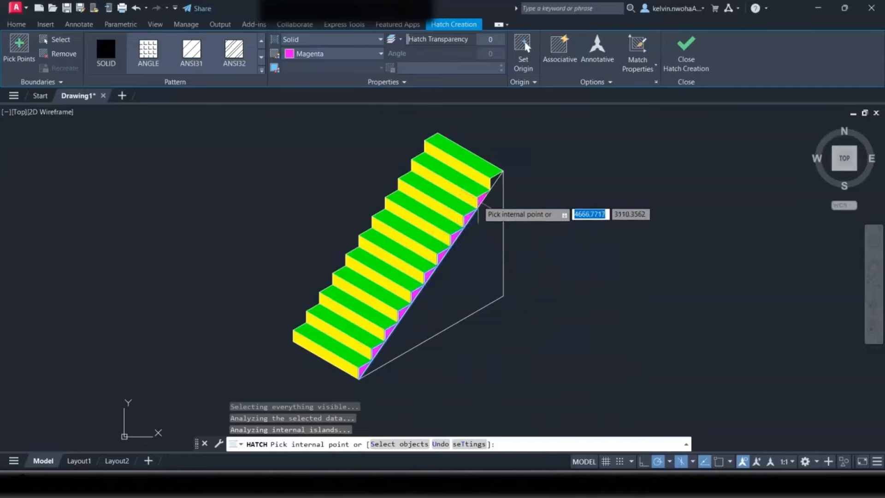
scroll(496, 170, up, 2)
scroll(496, 170, up, 1)
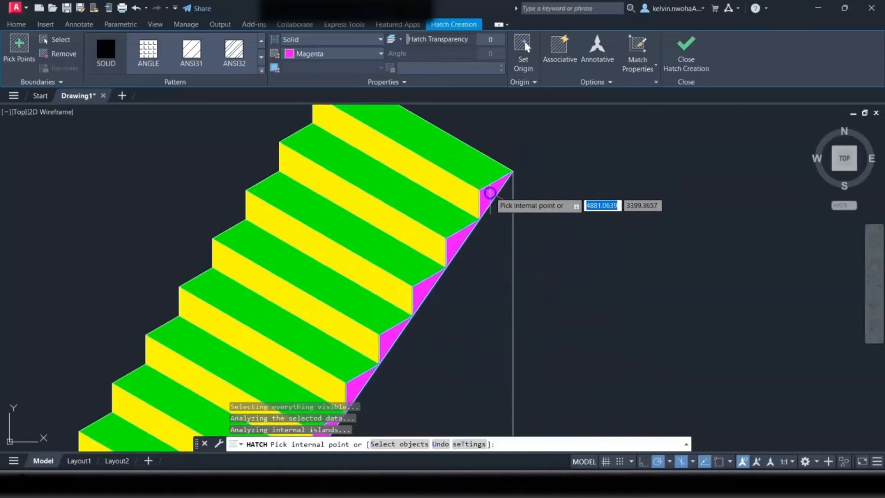
scroll(490, 193, down, 3)
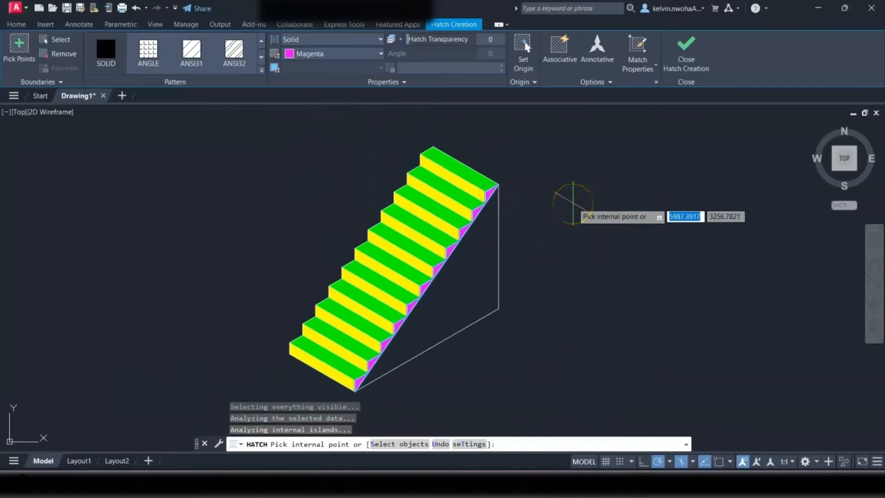
key(Return)
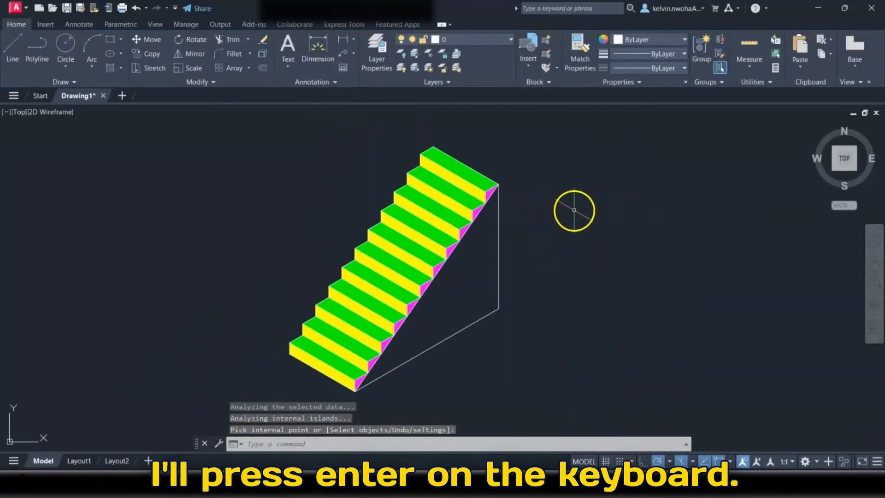
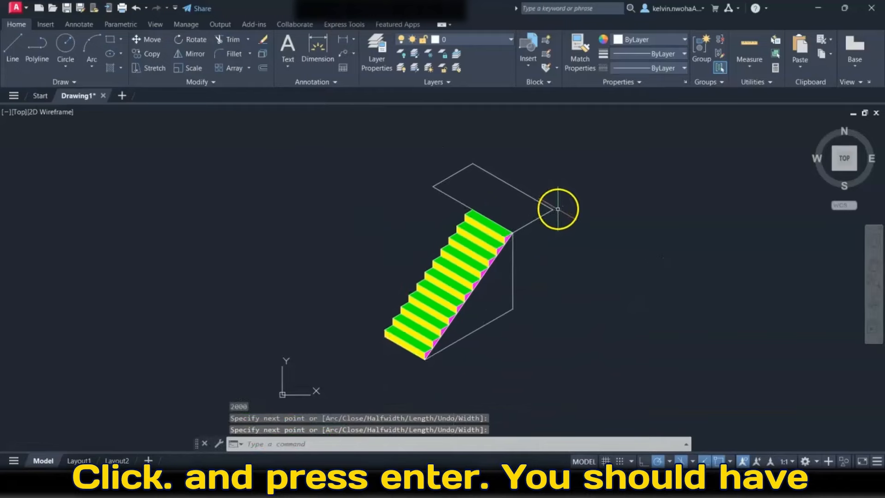
Step: Draw a vertical line 3000 units straight down from the right corner of the landing outline above the stairs
middle_drag(559, 208, 582, 243)
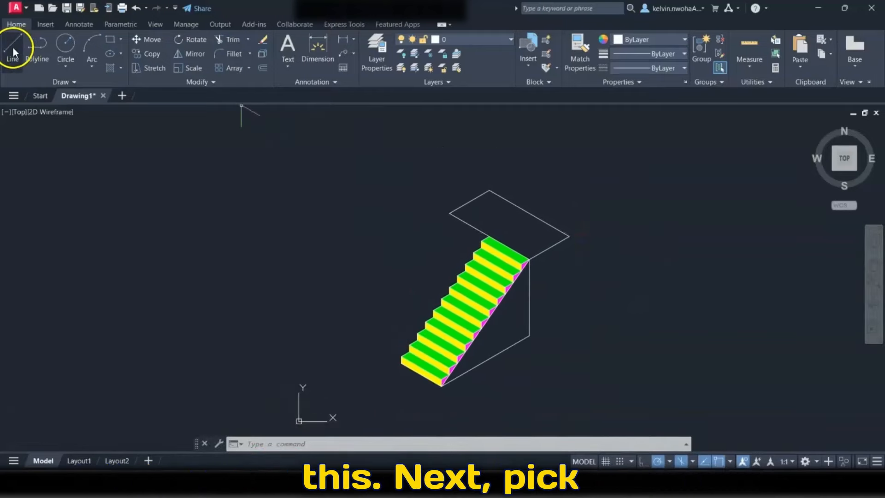
click(13, 52)
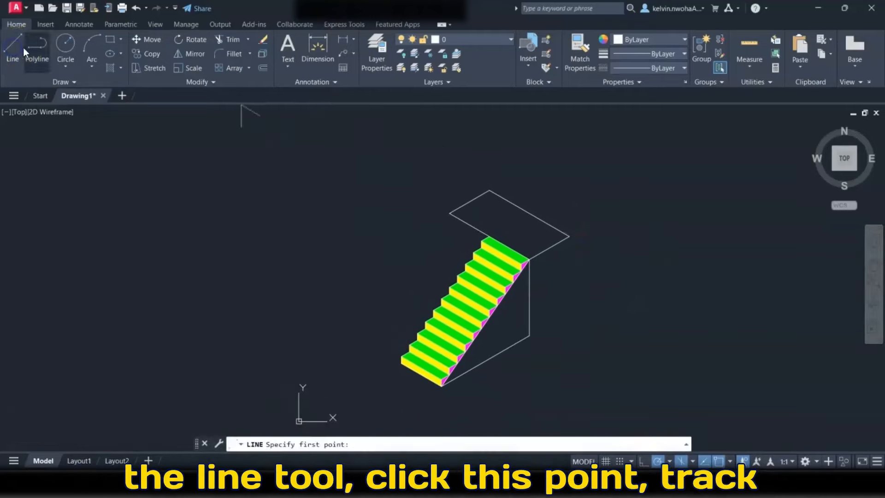
click(569, 235)
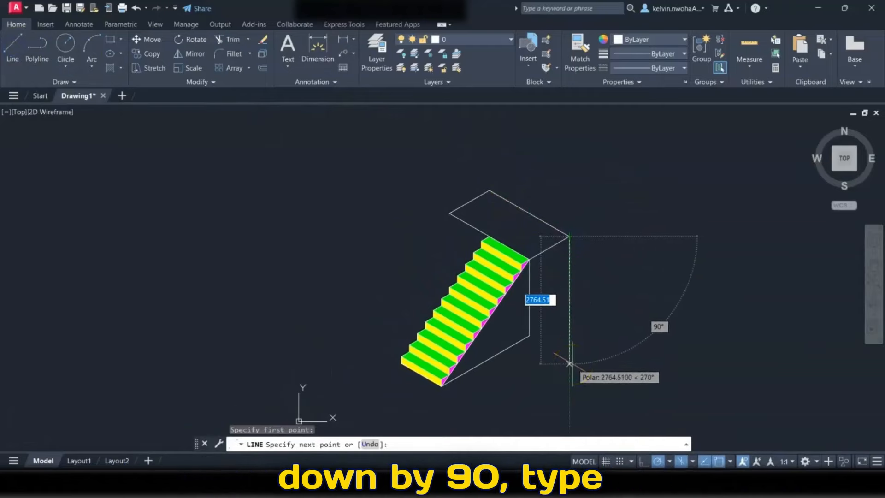
text(3000)
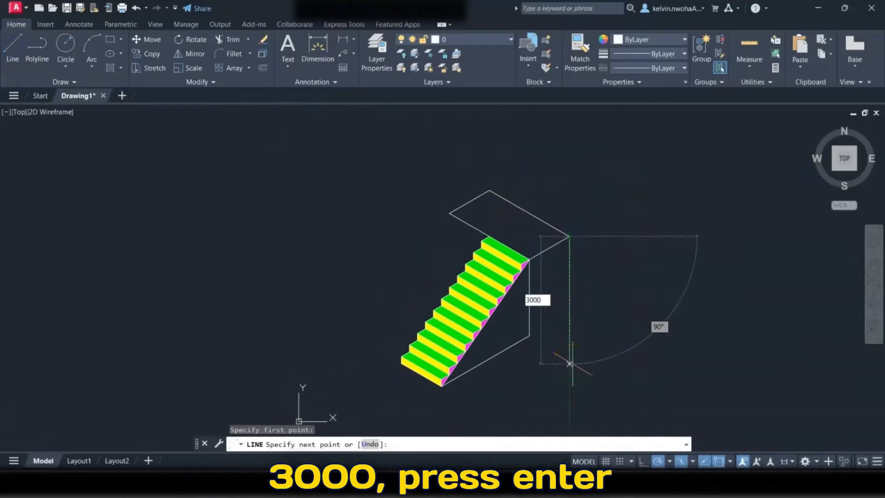
key(Return)
key(Return)
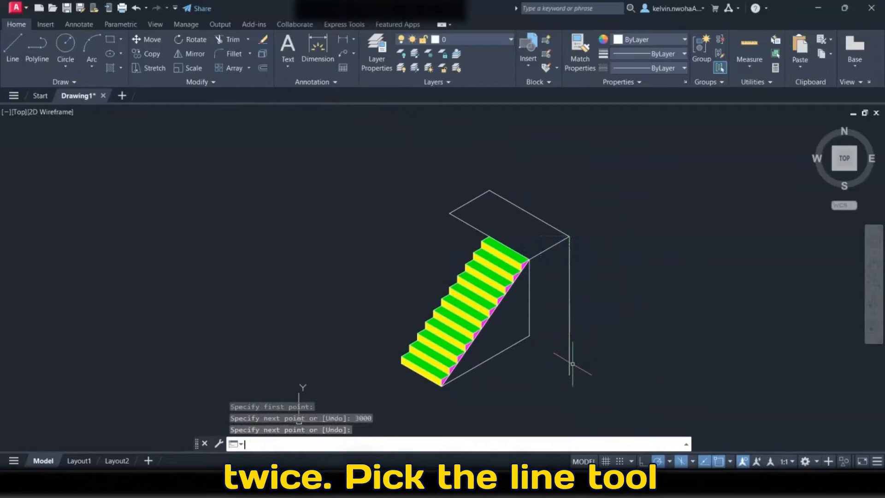
Step: Draw a 2000-unit line at 30 degrees from the bottom end of the vertical line at the back of the stair side
click(17, 52)
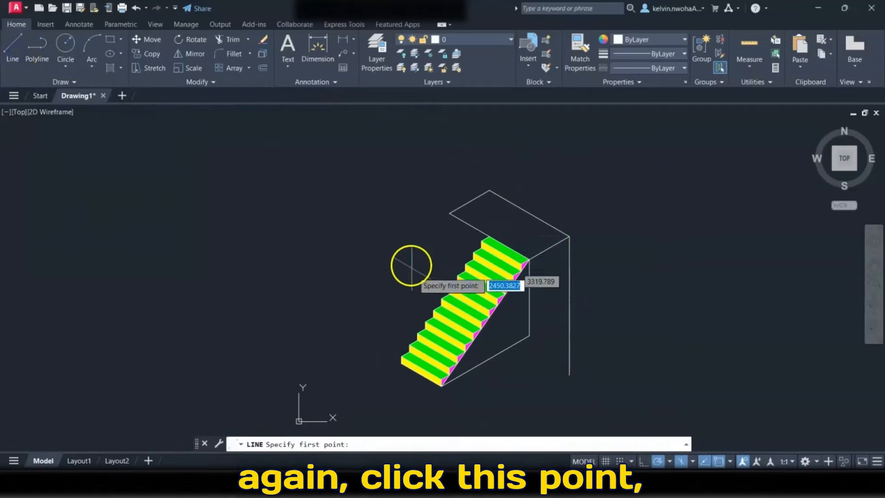
click(529, 335)
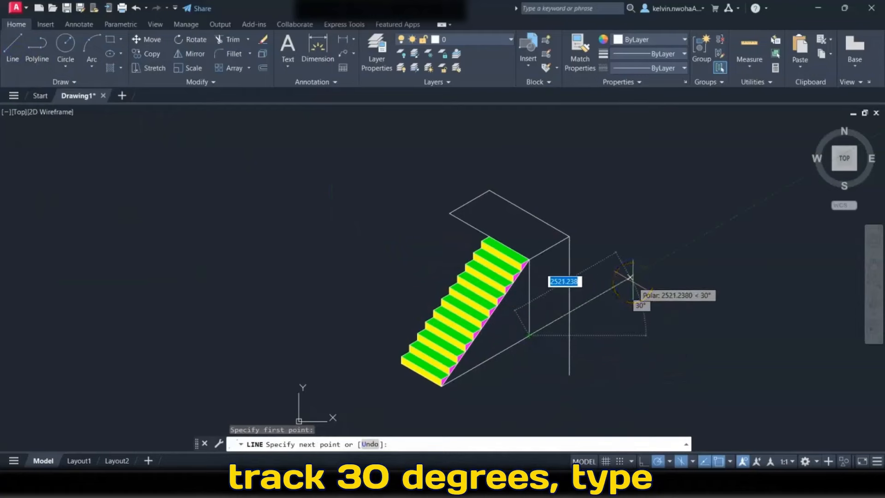
text(2000)
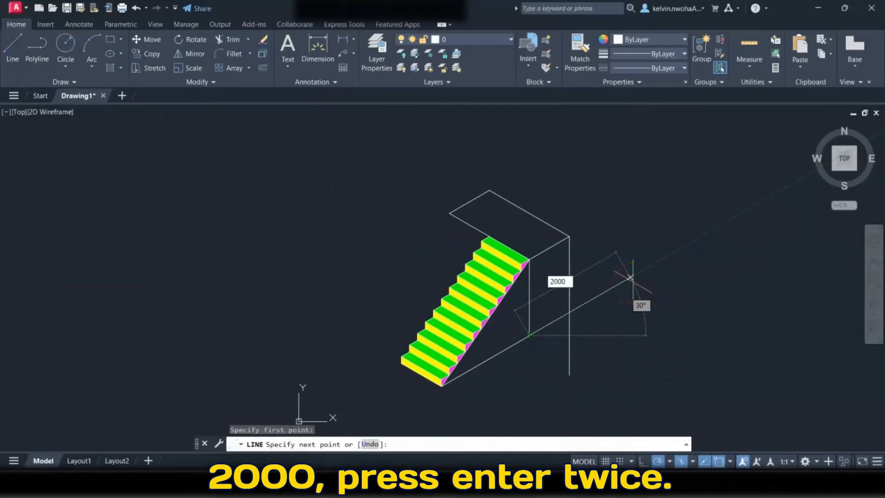
key(Return)
key(Return)
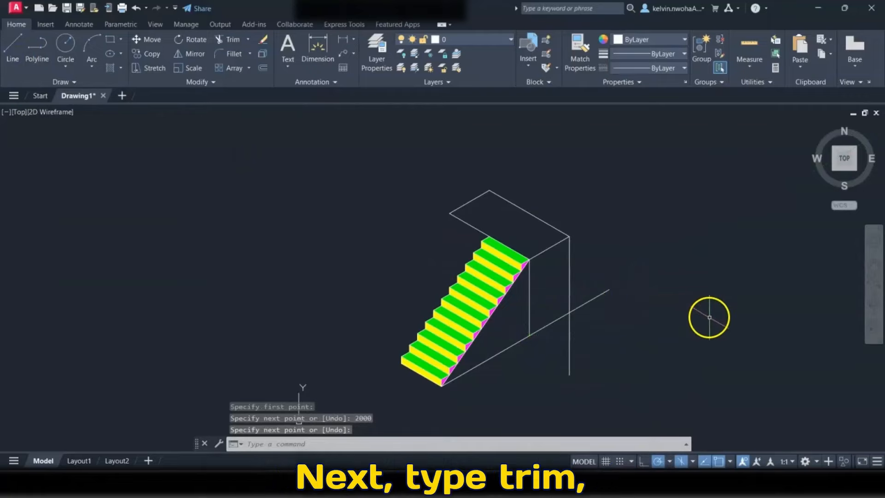
Step: Trim the overhanging ends of the 30-degree base line and the landing's vertical line beyond their intersection
text(trim)
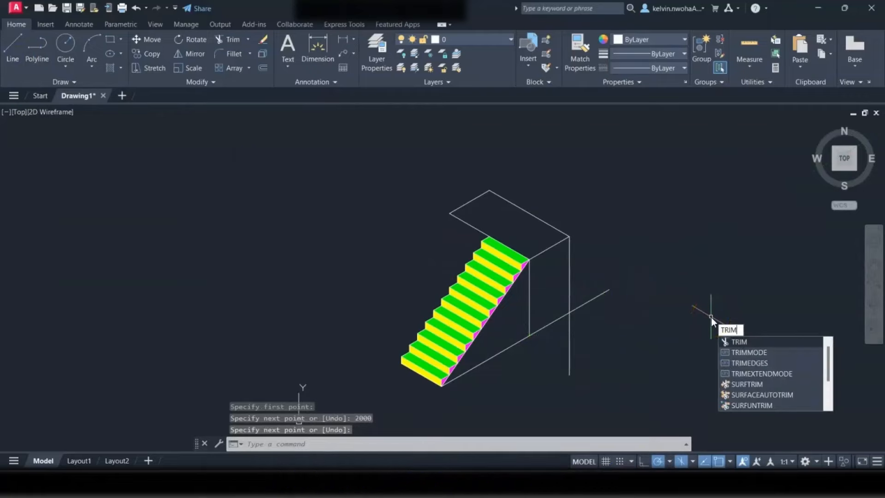
key(Return)
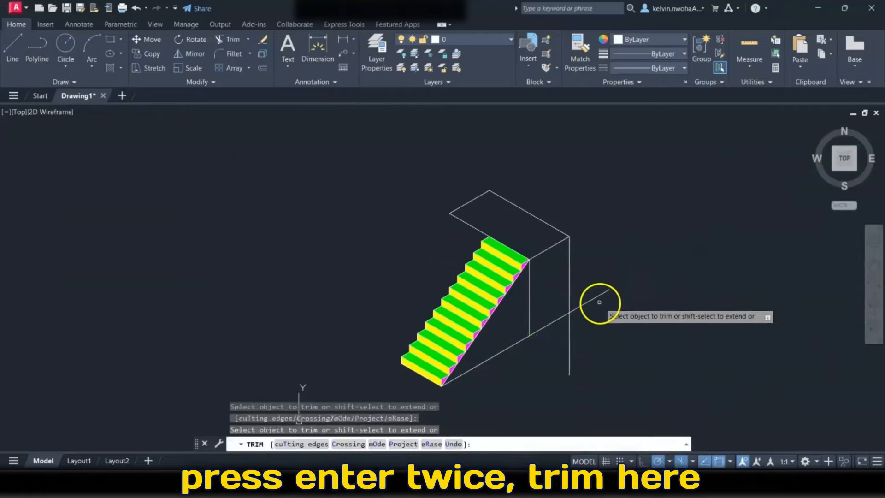
click(596, 297)
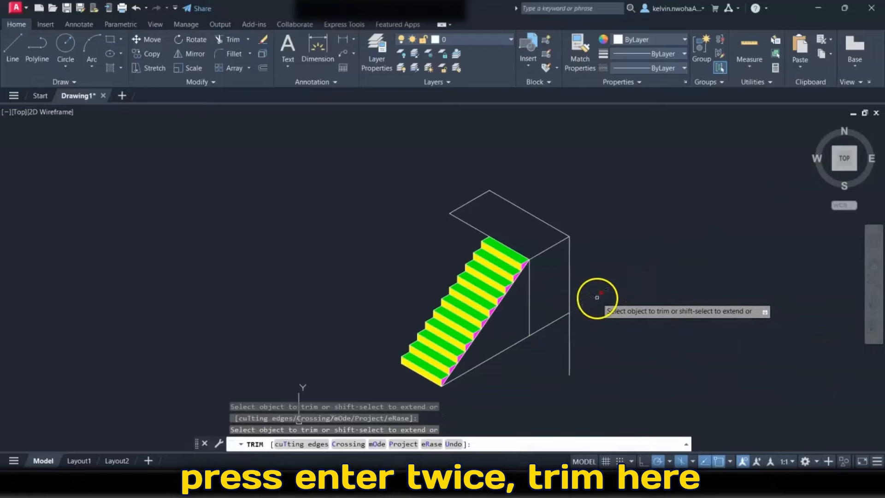
click(568, 347)
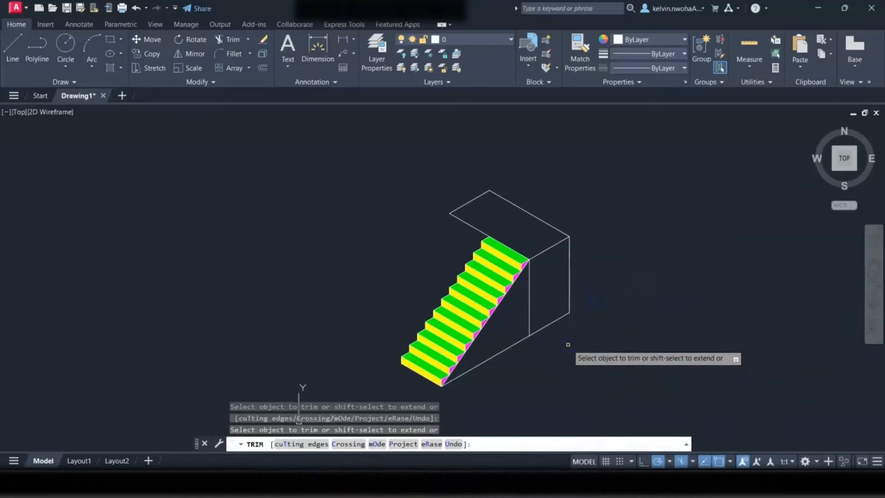
key(Return)
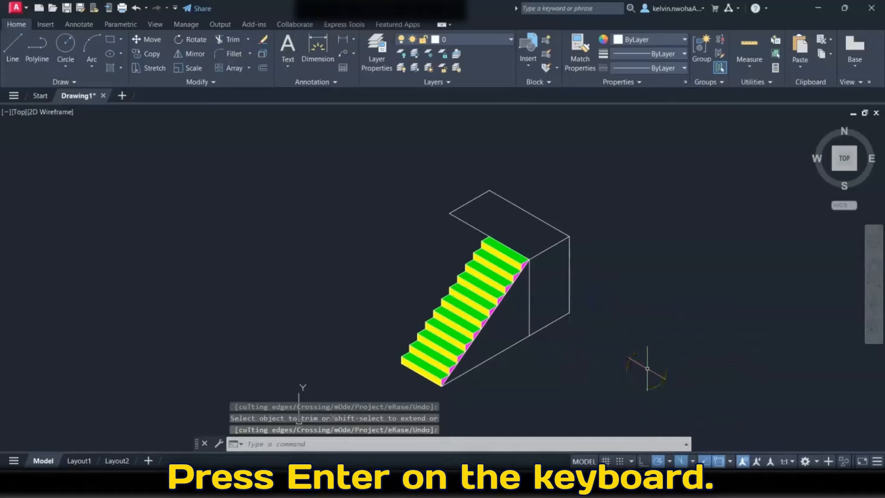
Step: Draw a vertical line from the left corner of the landing straight down to the stair profile's end point directly below
click(8, 51)
click(450, 214)
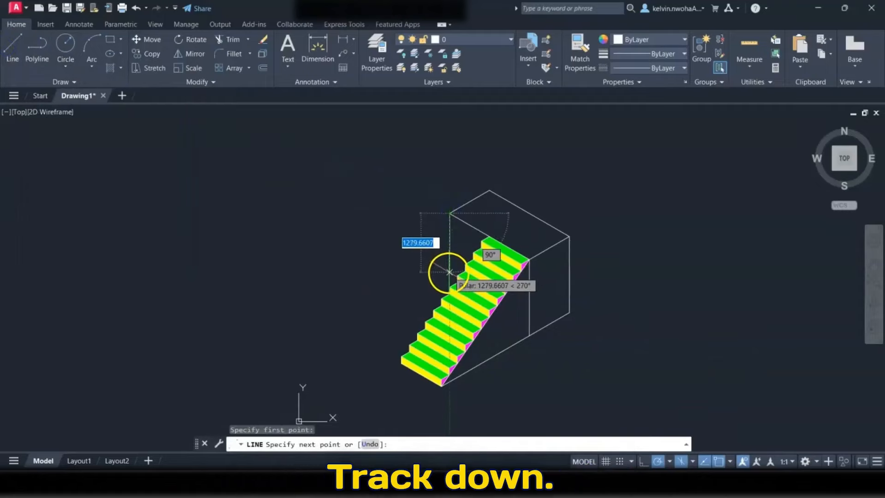
scroll(449, 272, up, 5)
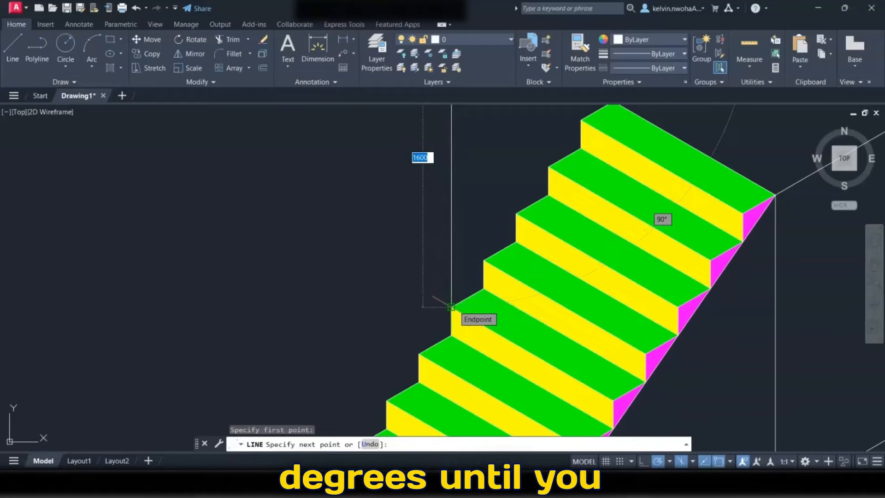
click(451, 306)
key(Return)
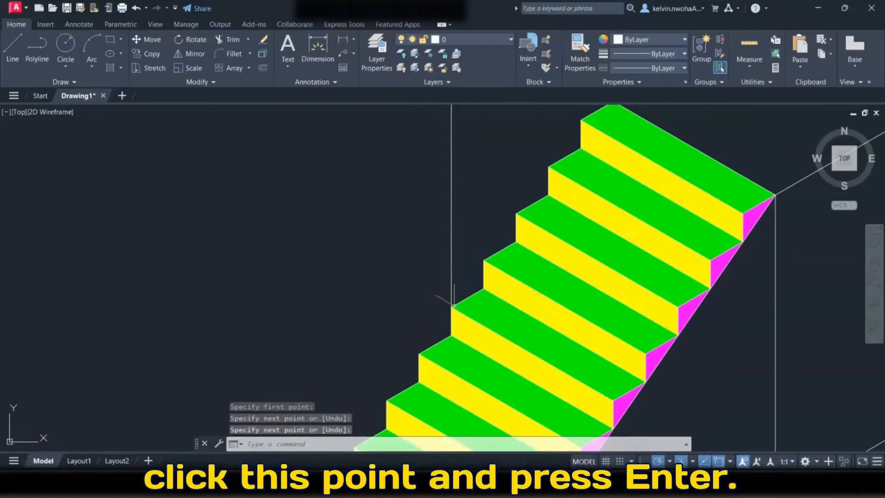
scroll(376, 266, down, 5)
middle_drag(376, 266, 285, 244)
scroll(381, 249, up, 2)
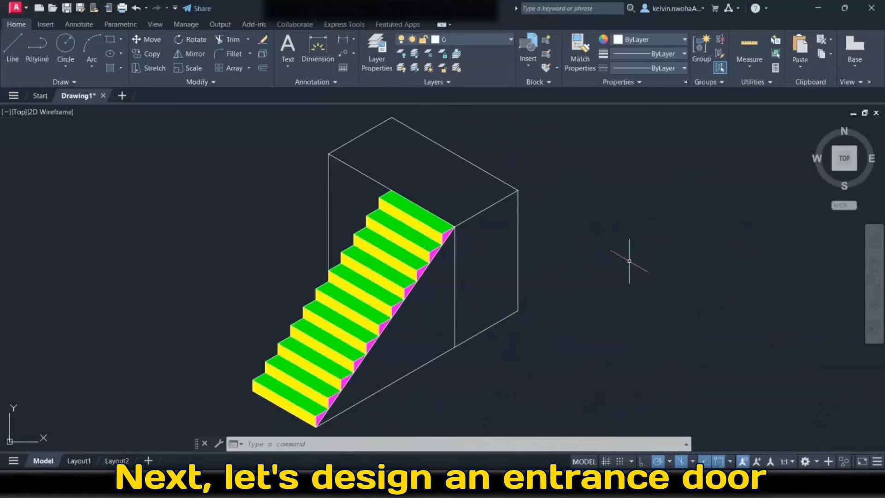
Step: Draw a closed isometric door outline as a polyline beside the landing block, 900 wide along 30 degrees and 2100 high
middle_drag(629, 261, 593, 268)
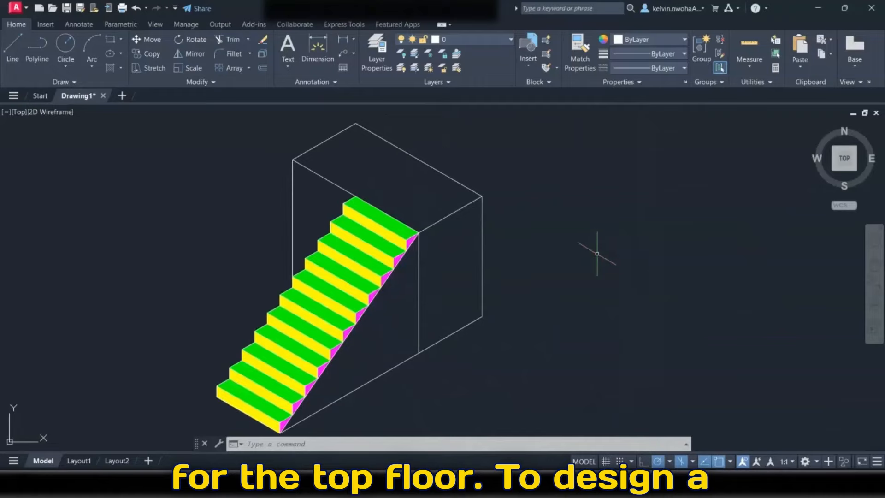
click(42, 53)
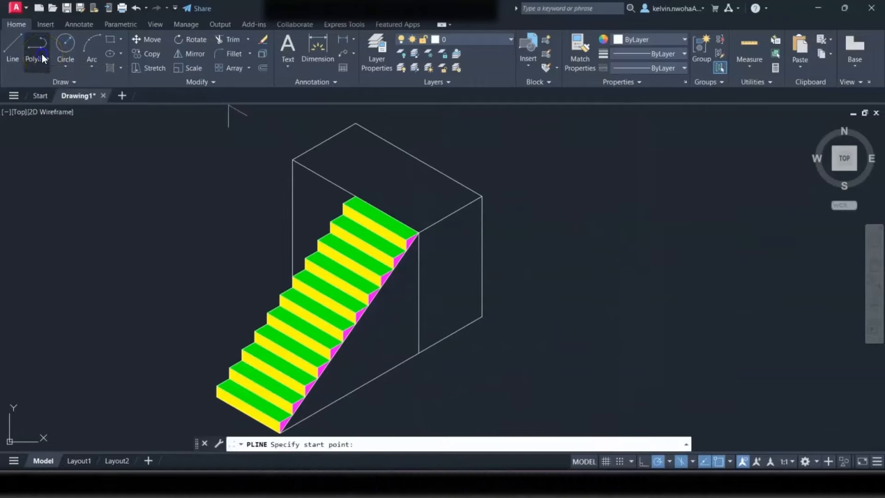
click(589, 180)
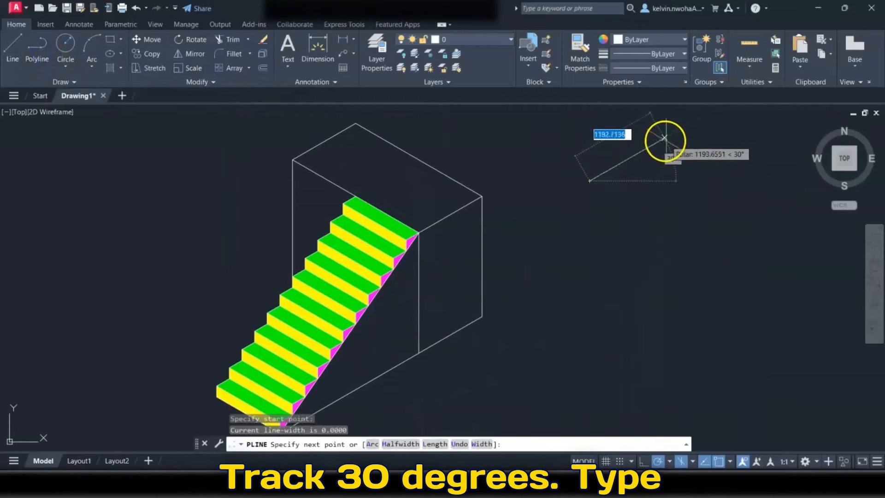
text(900)
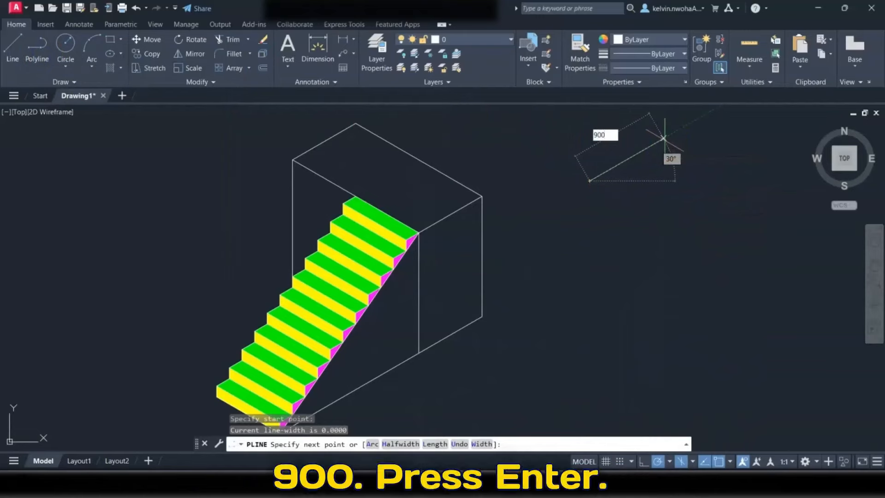
key(Return)
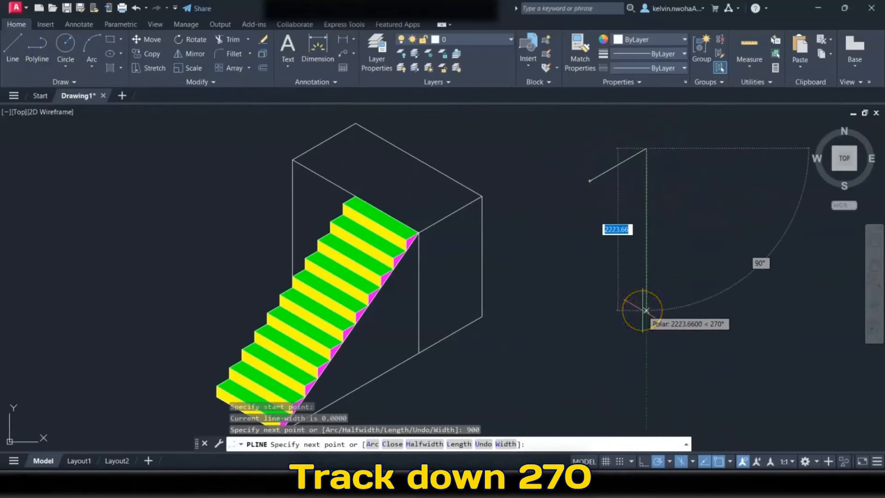
text(2)
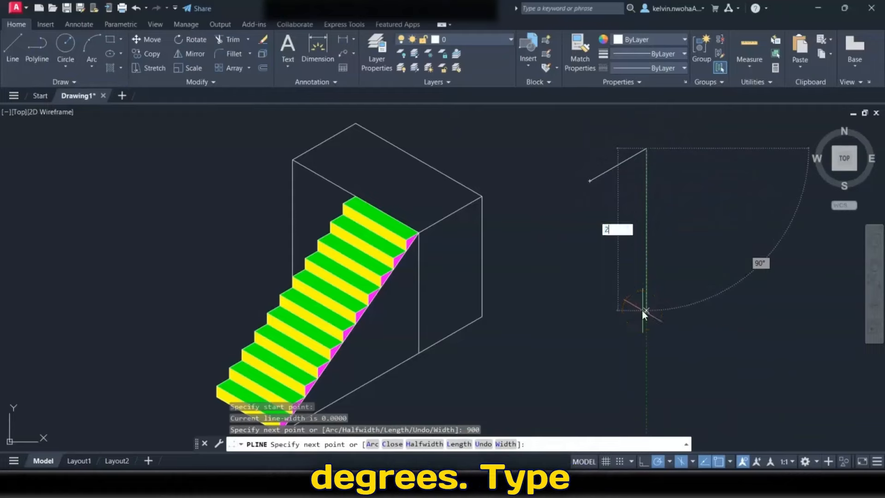
text(100)
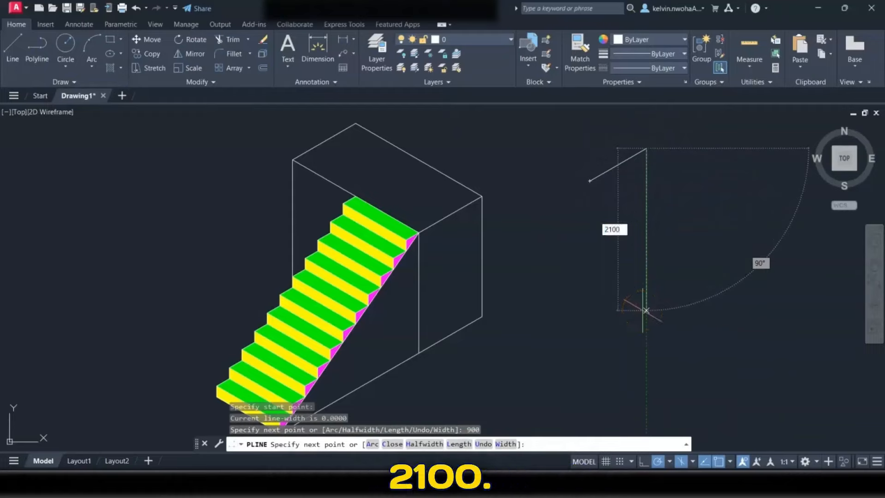
key(Return)
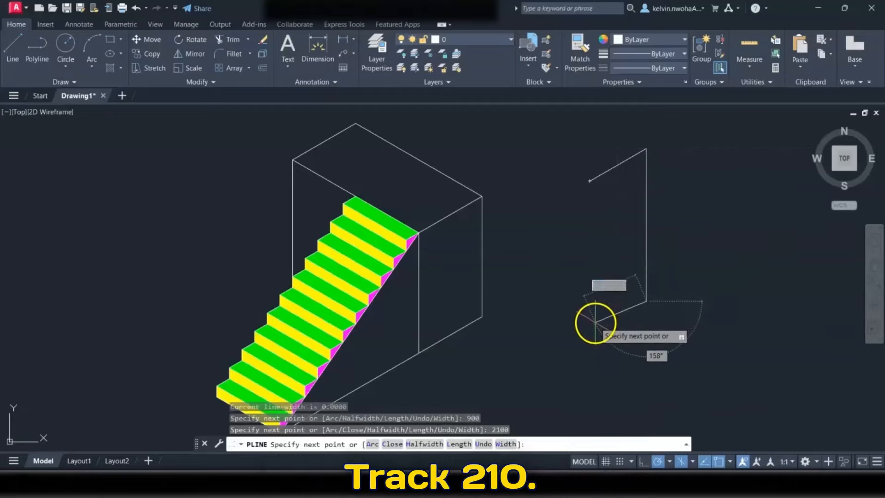
text(900)
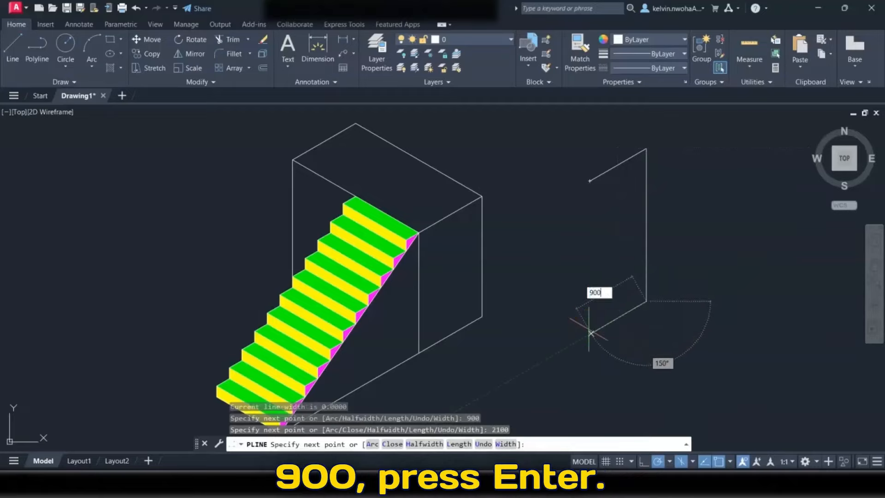
key(Return)
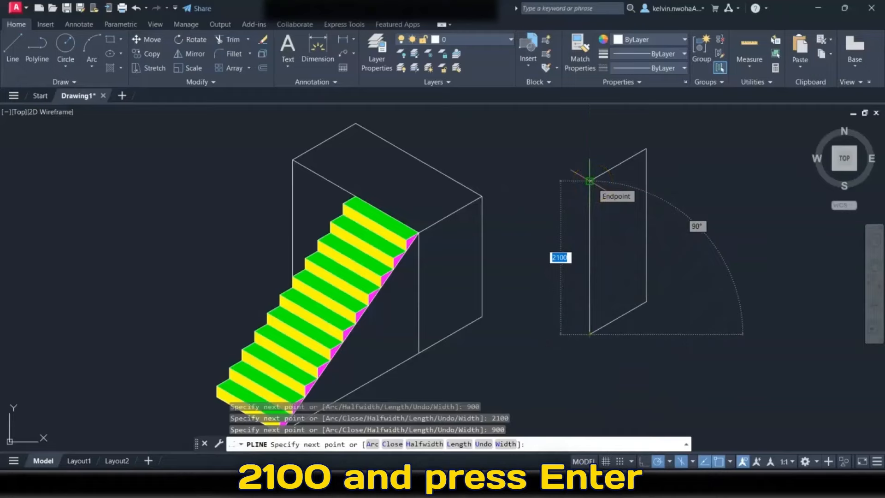
click(589, 181)
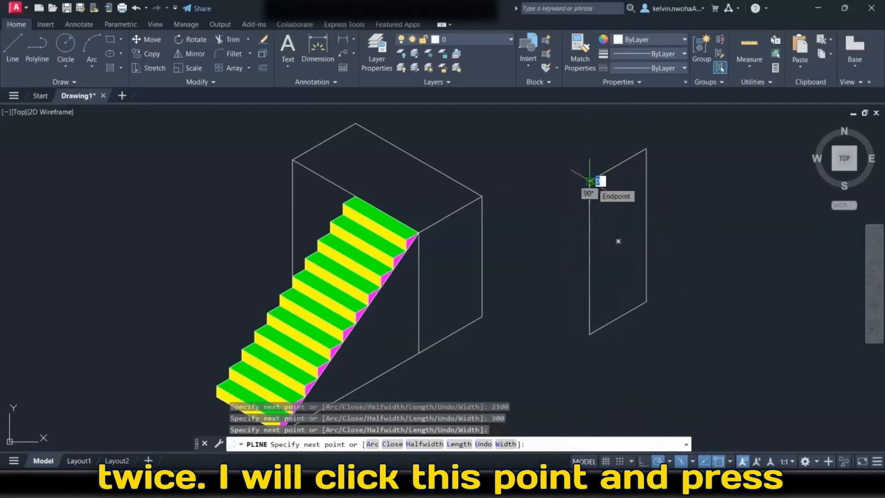
key(Return)
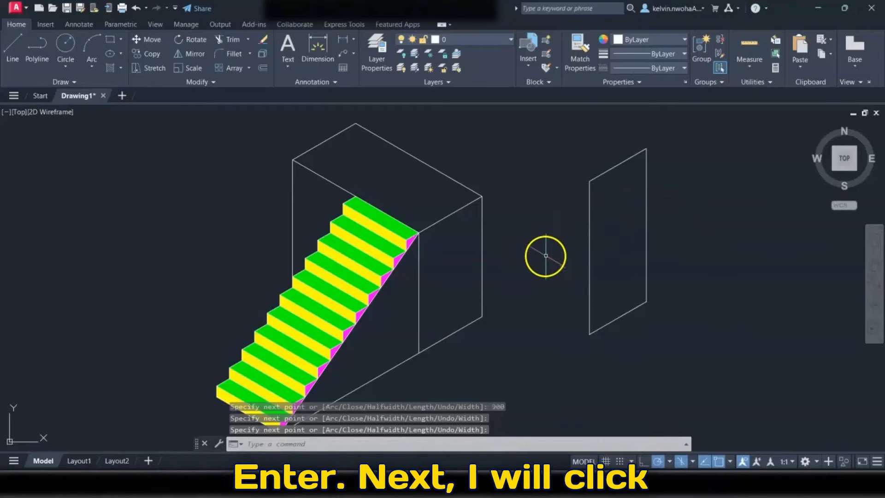
Step: Start the door's thickness polyline at the outline's upper back corner with segments of 50 at 150 degrees and 900 at 210 degrees
click(40, 50)
scroll(646, 136, up, 2)
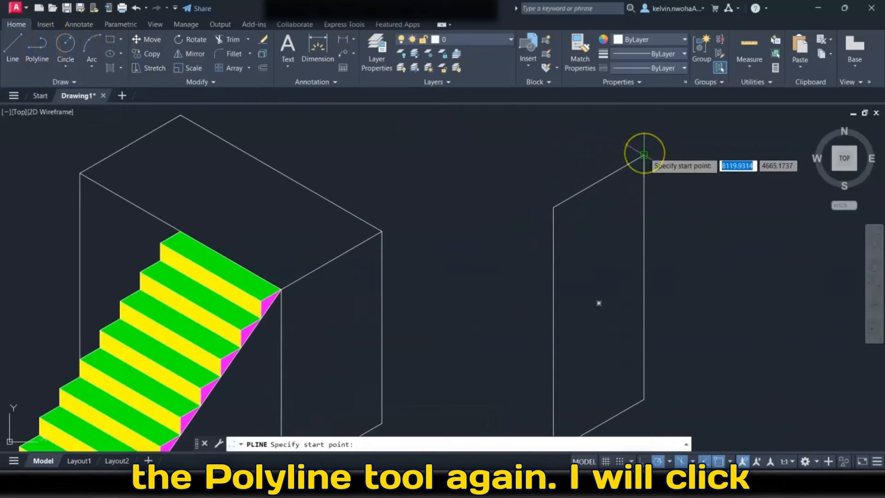
click(644, 153)
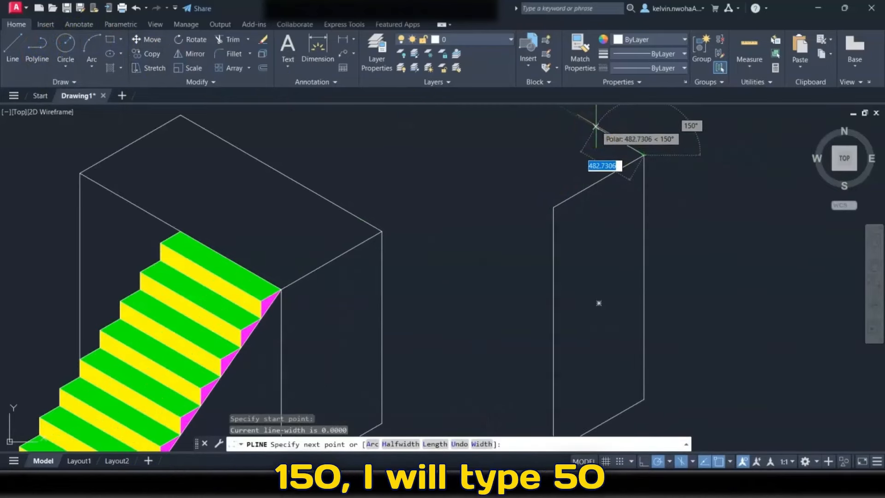
text(50)
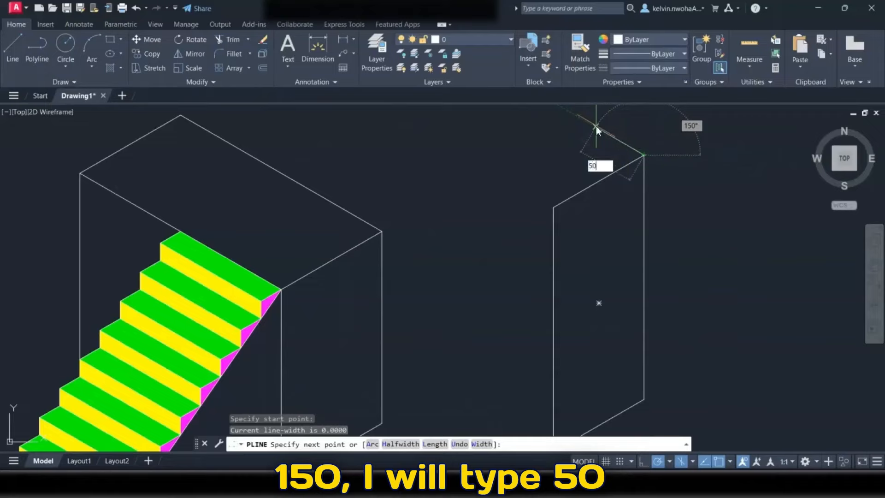
key(Return)
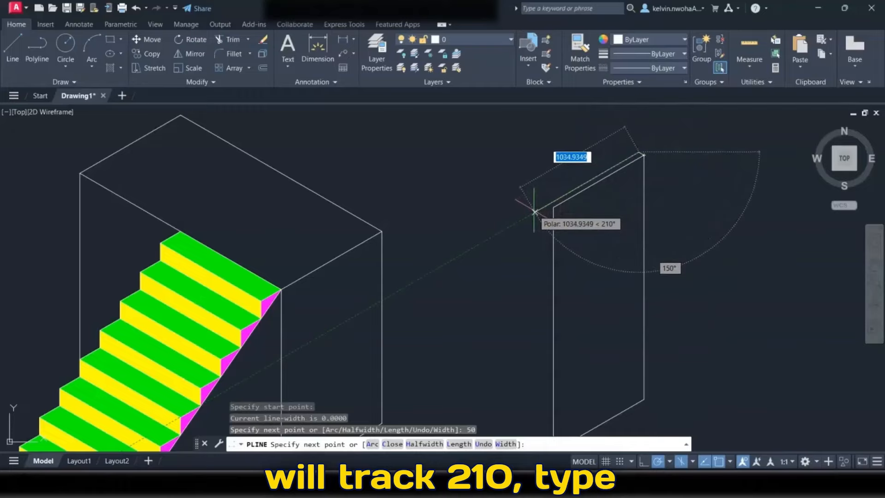
text(900)
key(Return)
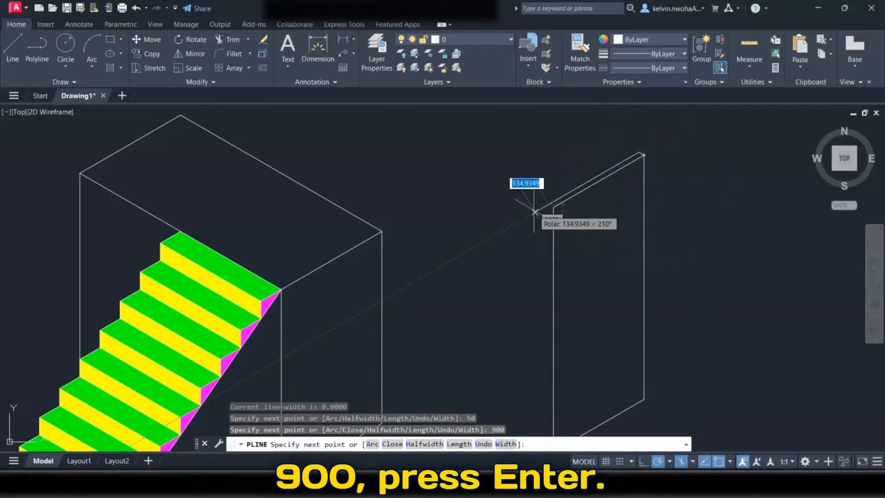
Step: Continue the thickness polyline 2100 straight down and end it at the door outline's lower front corner
scroll(529, 189, down, 4)
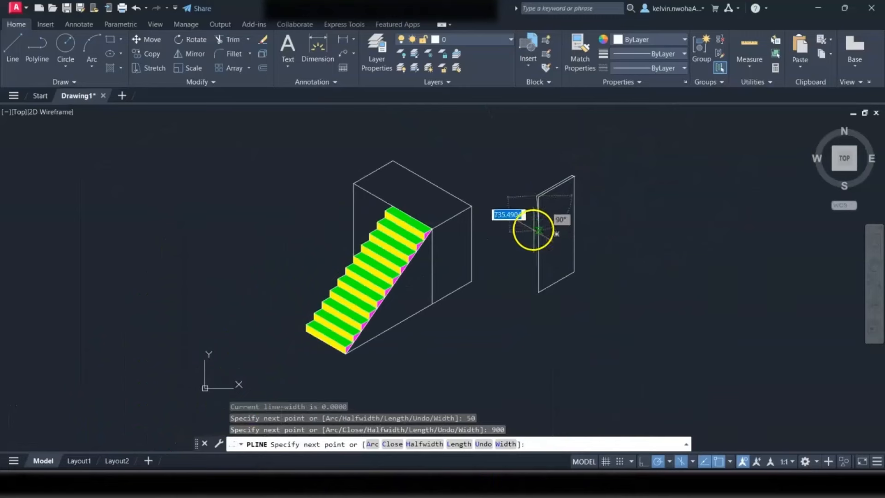
scroll(534, 277, up, 2)
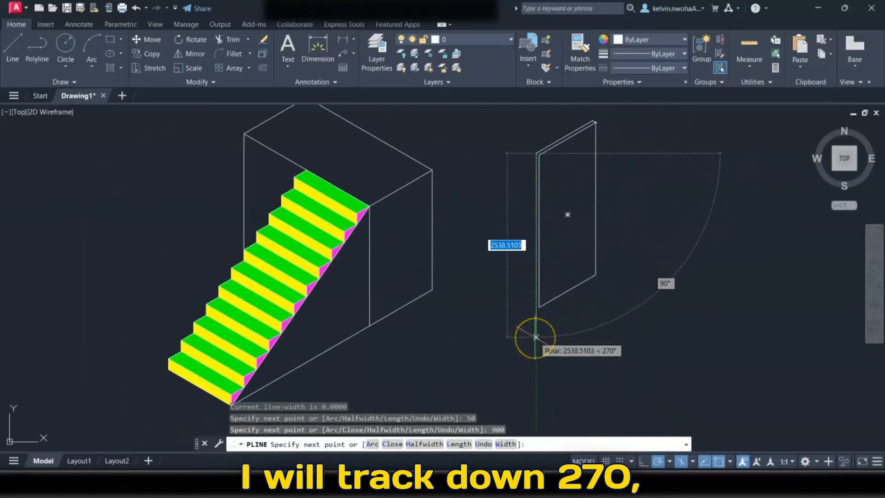
text(2)
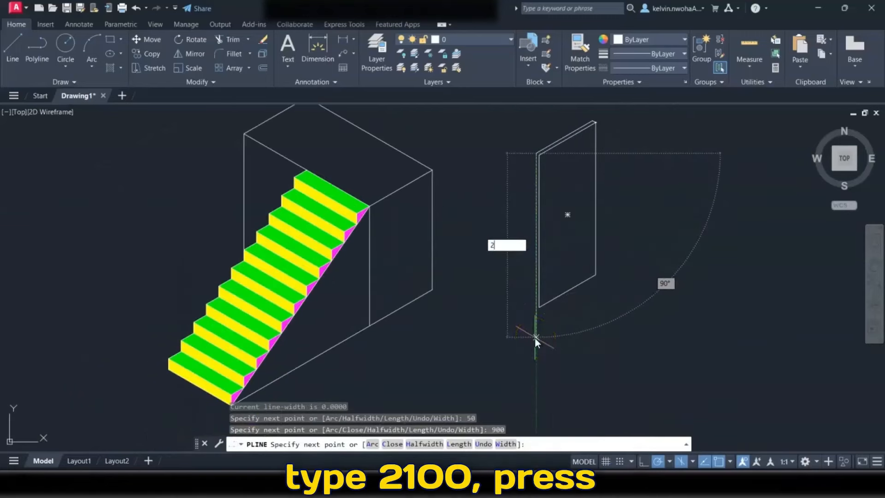
text(100)
key(Return)
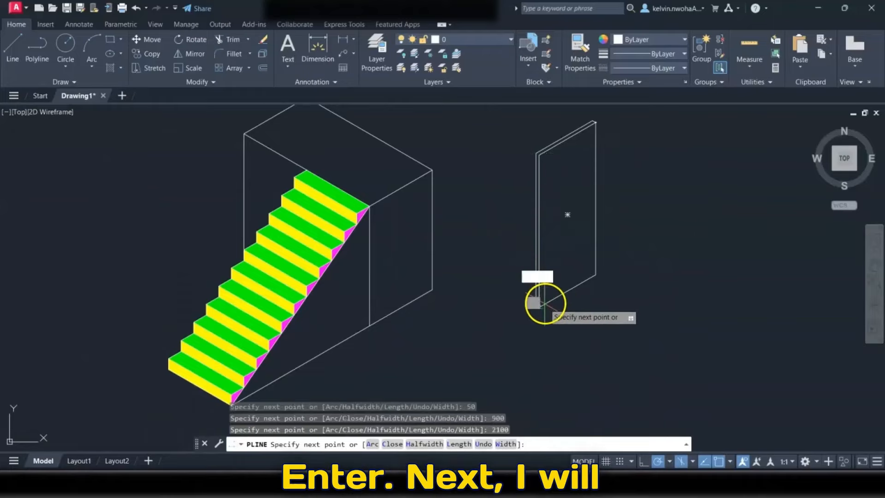
scroll(545, 303, up, 5)
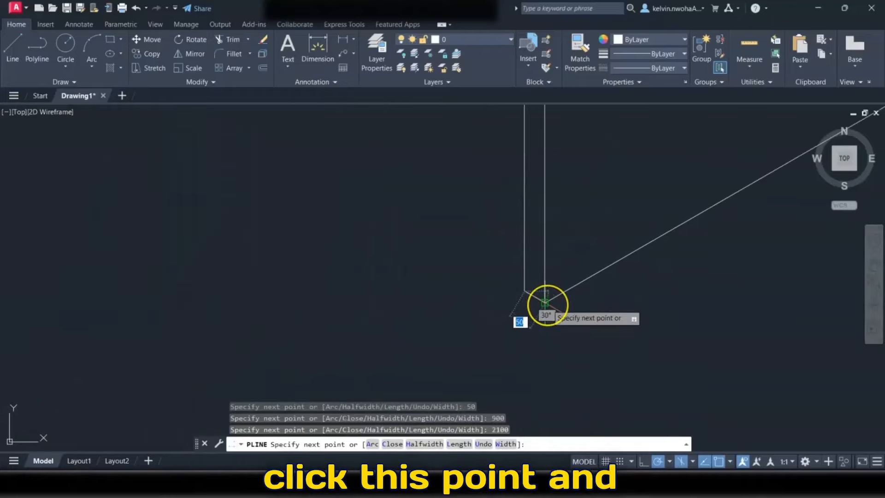
click(544, 304)
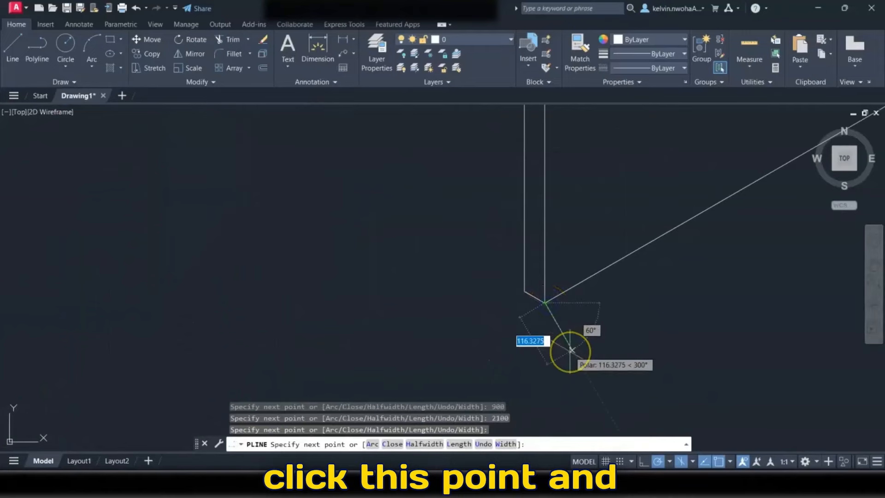
key(Return)
Step: Draw a short line joining the door face's upper front corner to the matching corner of the thickness outline
scroll(450, 322, down, 6)
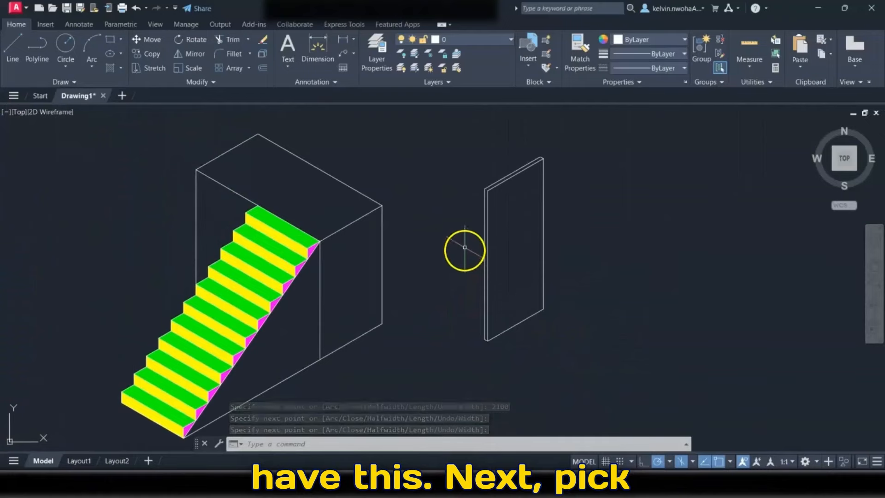
scroll(470, 182, up, 4)
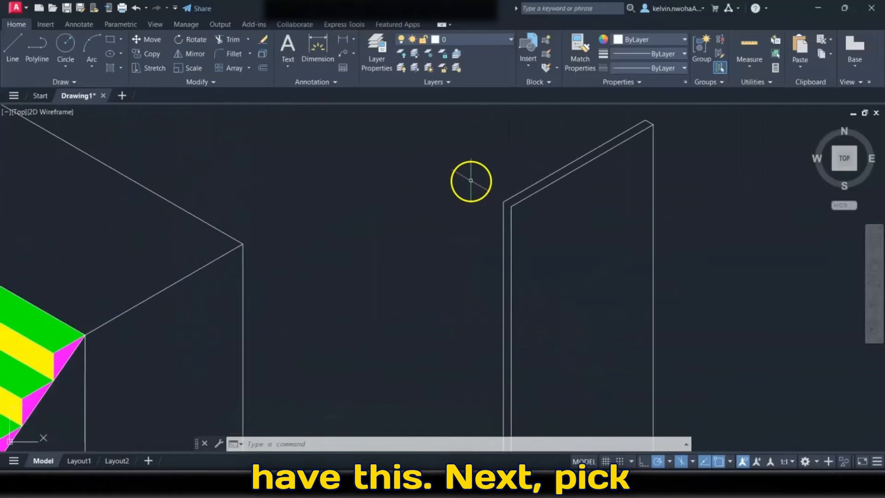
click(14, 44)
scroll(449, 195, up, 2)
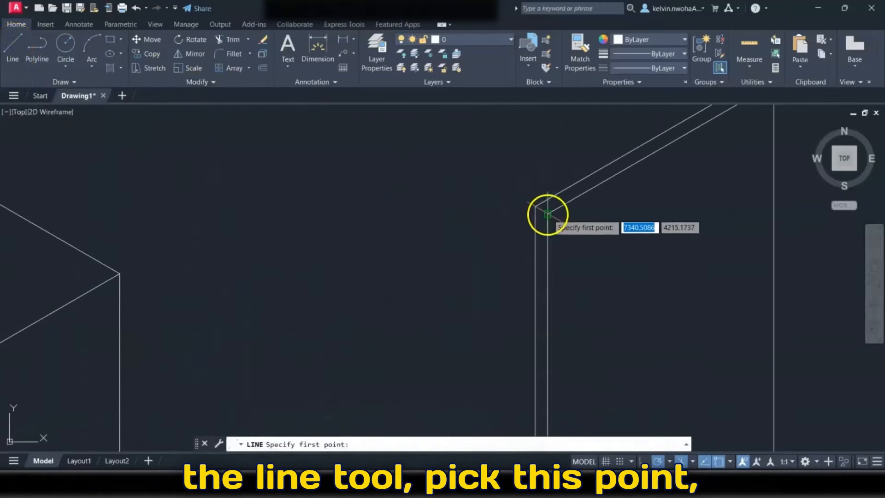
click(548, 214)
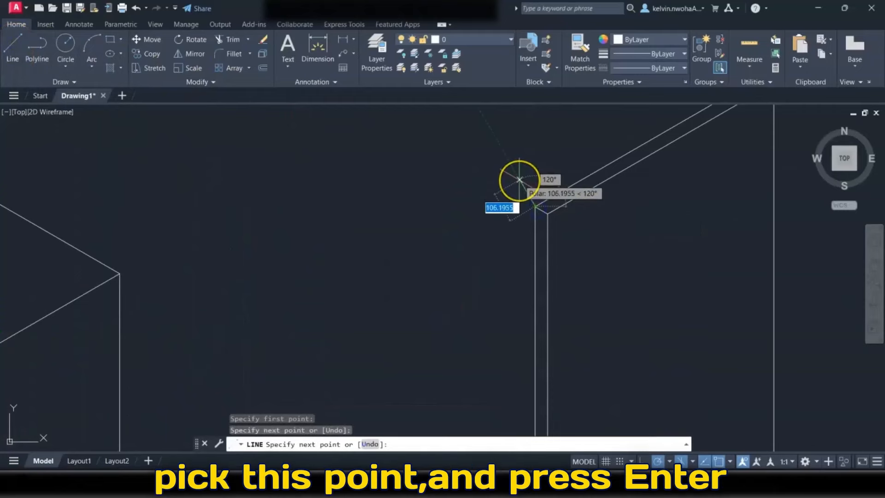
key(Return)
Step: Start a panel outline polyline in the empty space beside the door with segments of 250 at 30 degrees and 800 straight down
scroll(519, 179, down, 5)
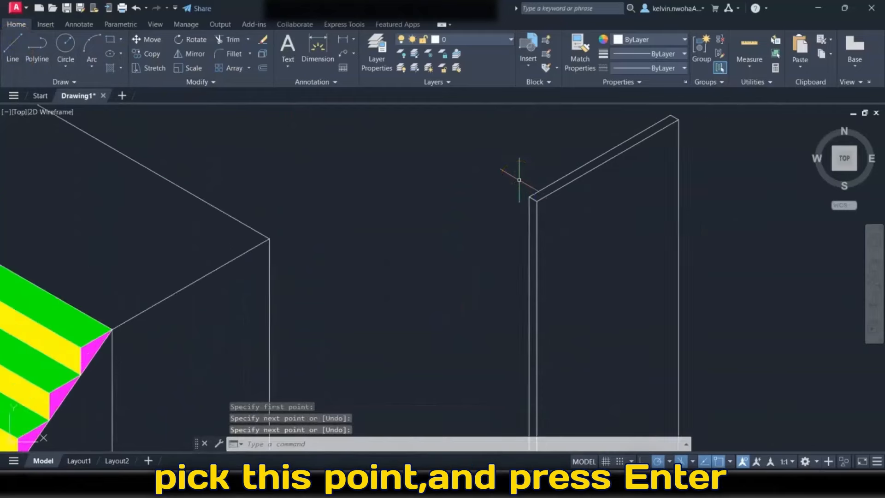
middle_drag(495, 187, 552, 178)
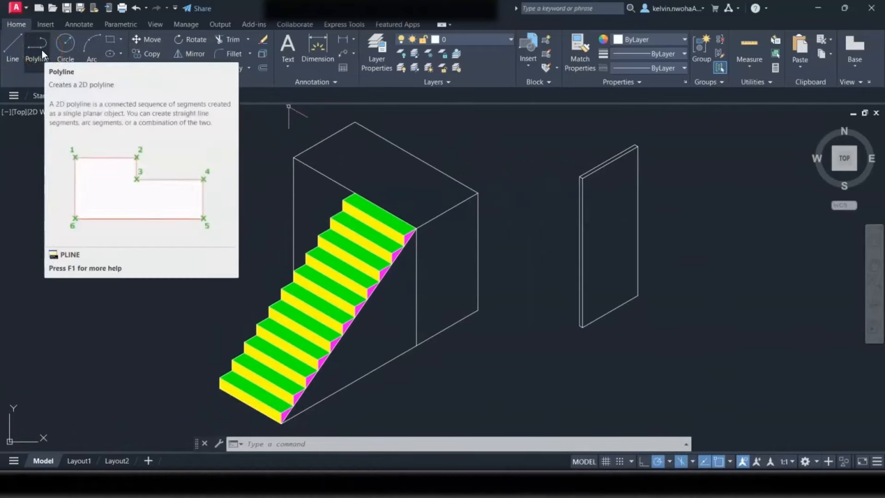
click(41, 49)
click(765, 186)
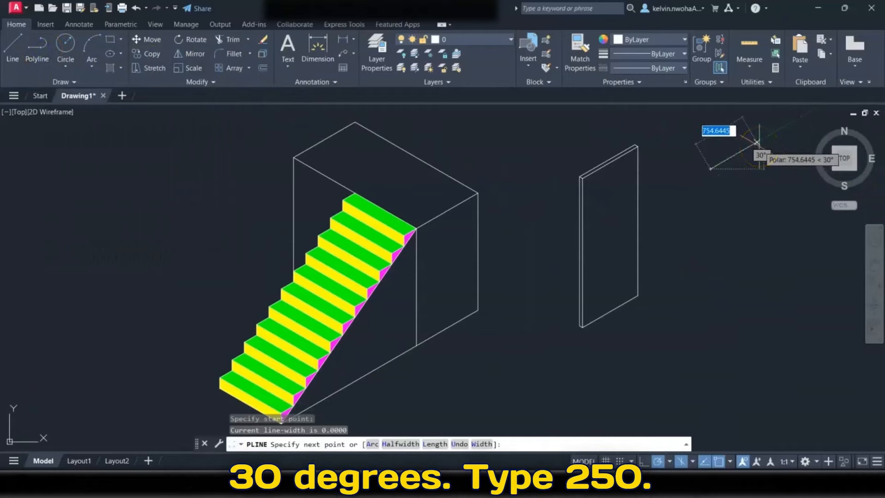
text(25)
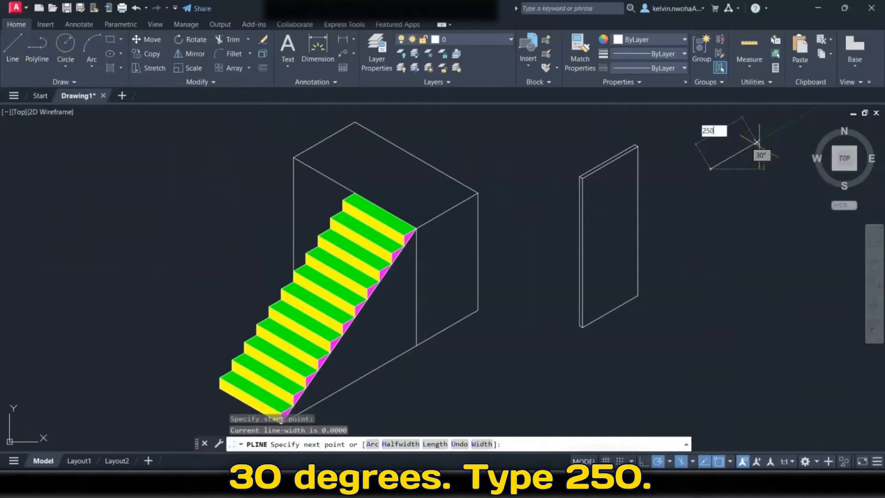
text(0)
key(Return)
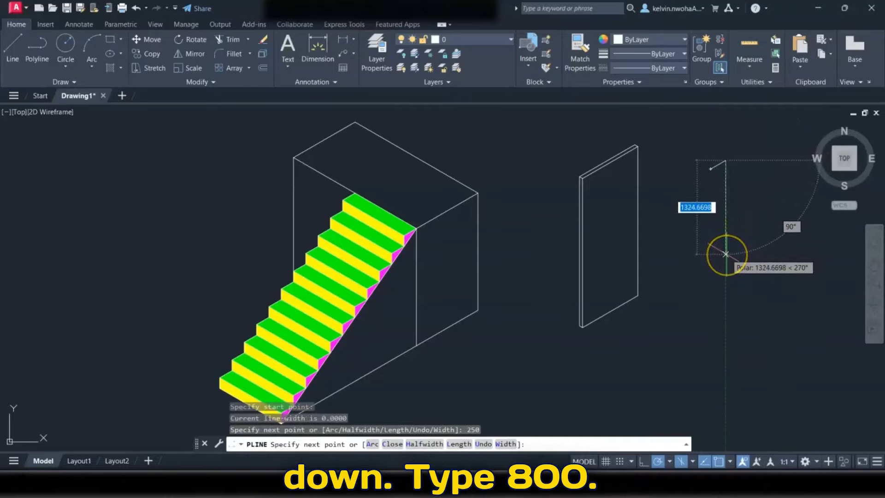
text(800)
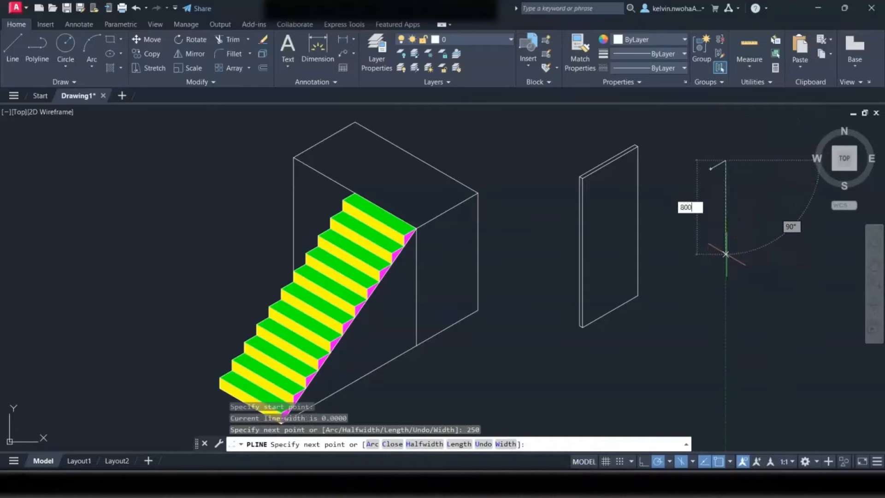
key(Return)
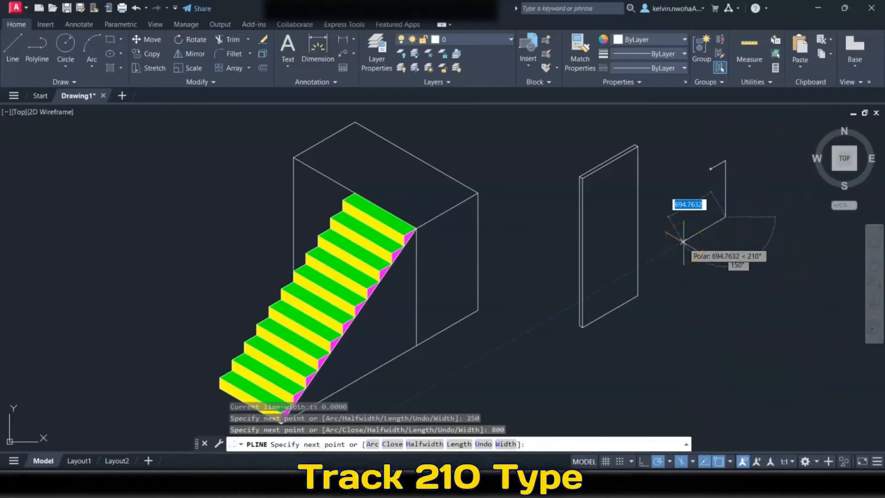
Step: Finish the panel outline with a 250 segment at 210 degrees and a vertical segment back up to its start point
text(250)
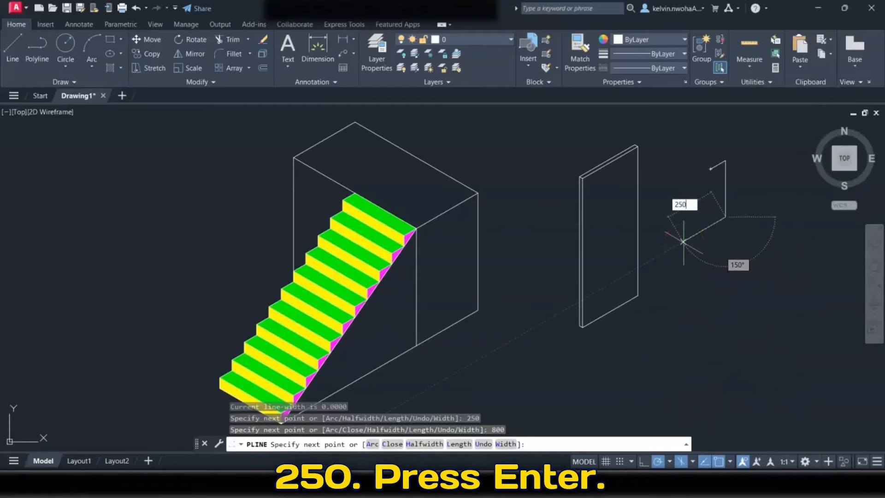
key(Return)
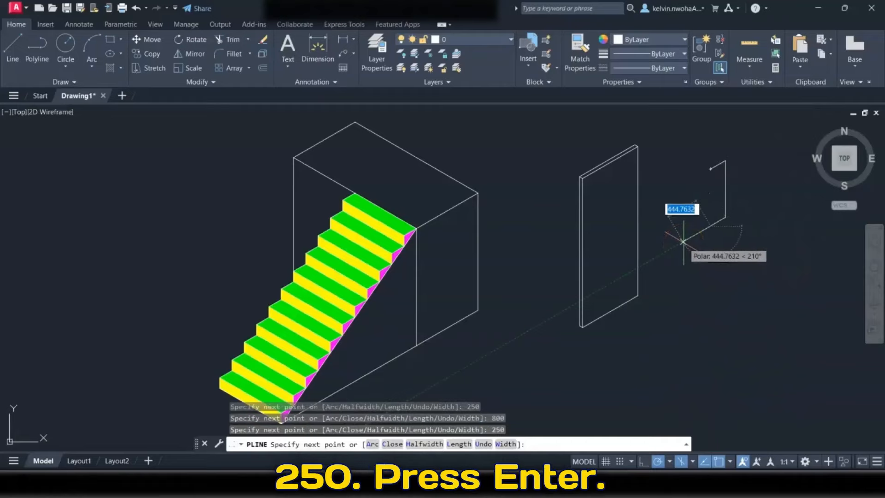
scroll(717, 152, up, 5)
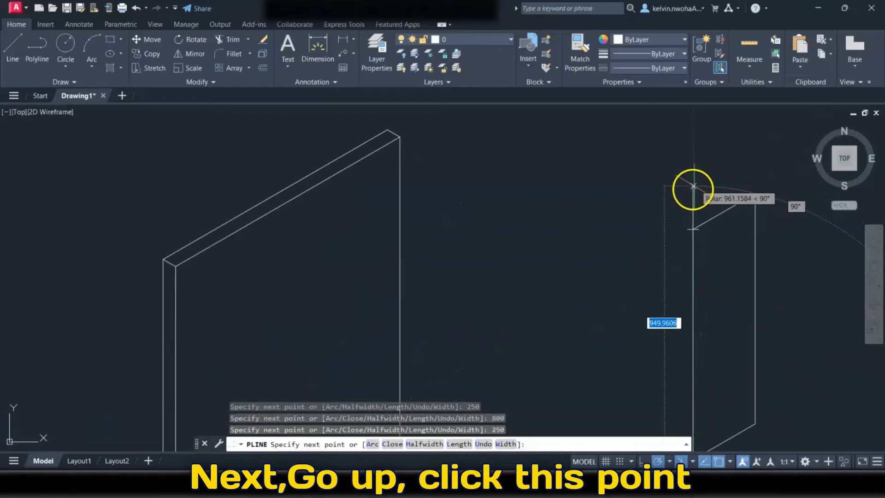
click(692, 205)
scroll(679, 199, down, 5)
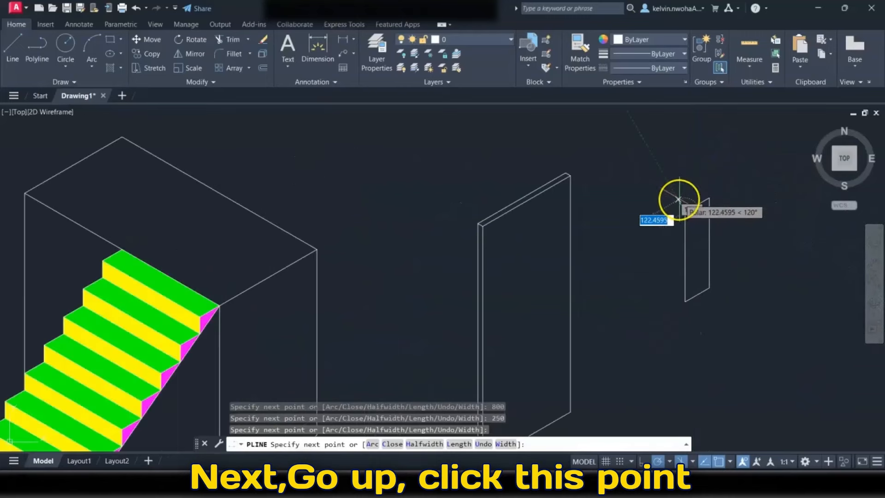
key(Return)
scroll(680, 199, down, 3)
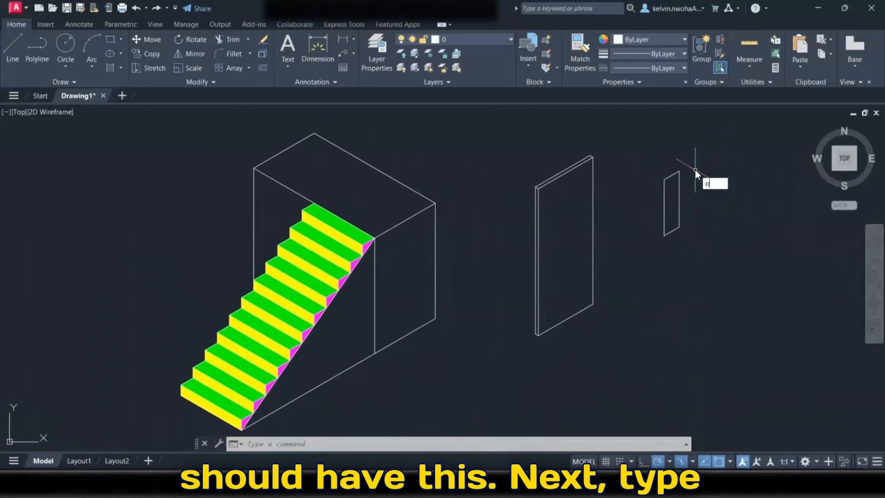
Step: Offset the panel outline 30 inward to form its inner frame
text(ffset)
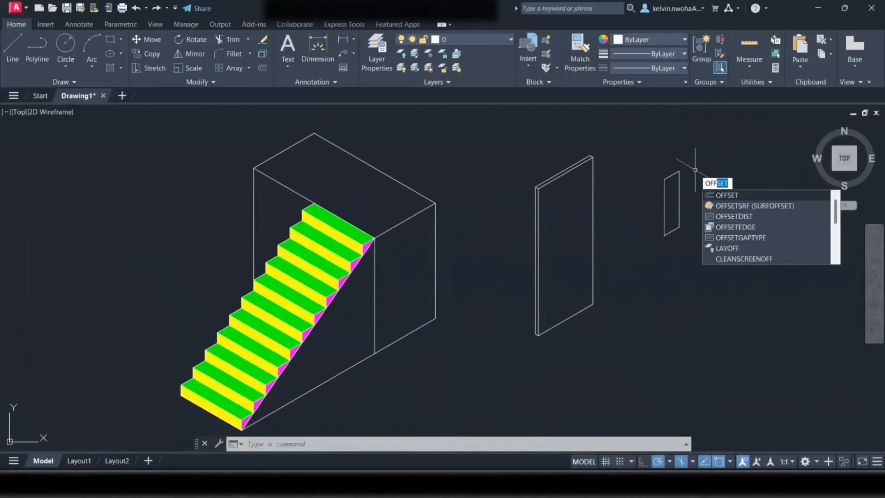
key(Return)
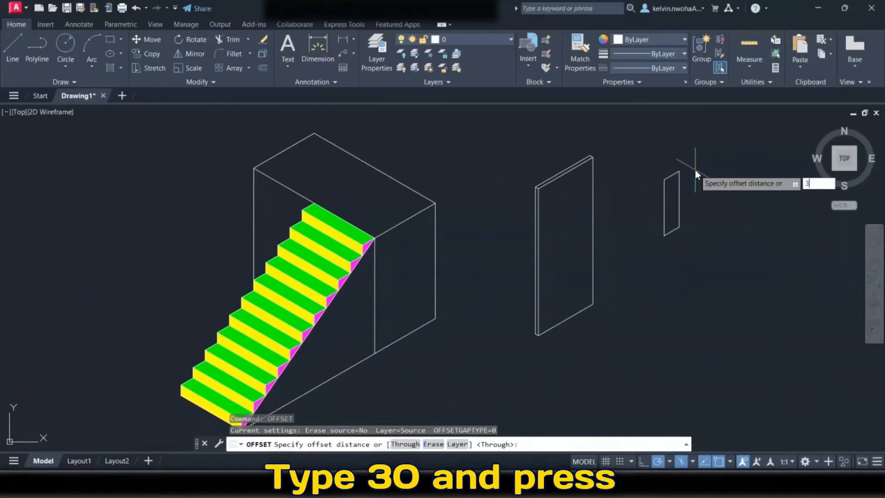
text(30)
key(Return)
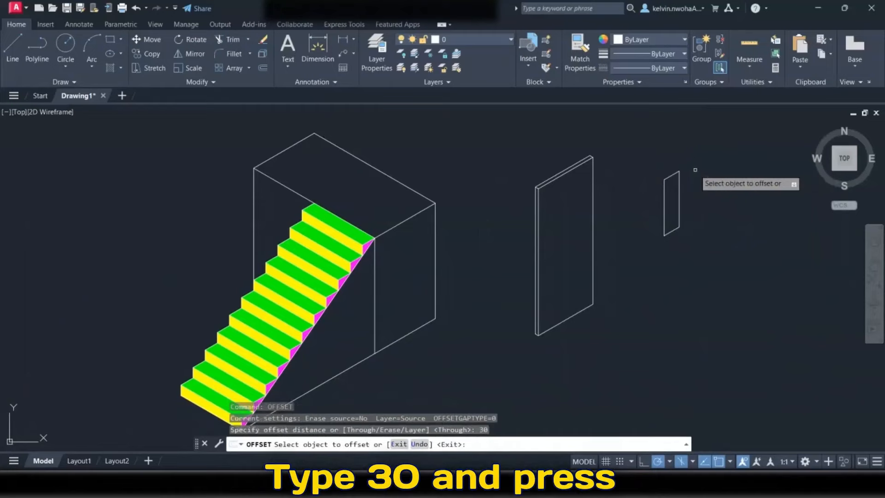
scroll(669, 175, up, 6)
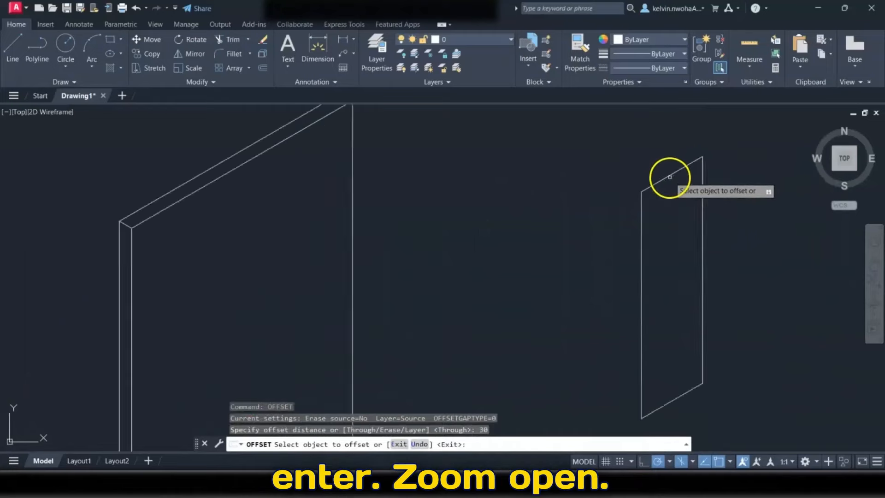
click(666, 176)
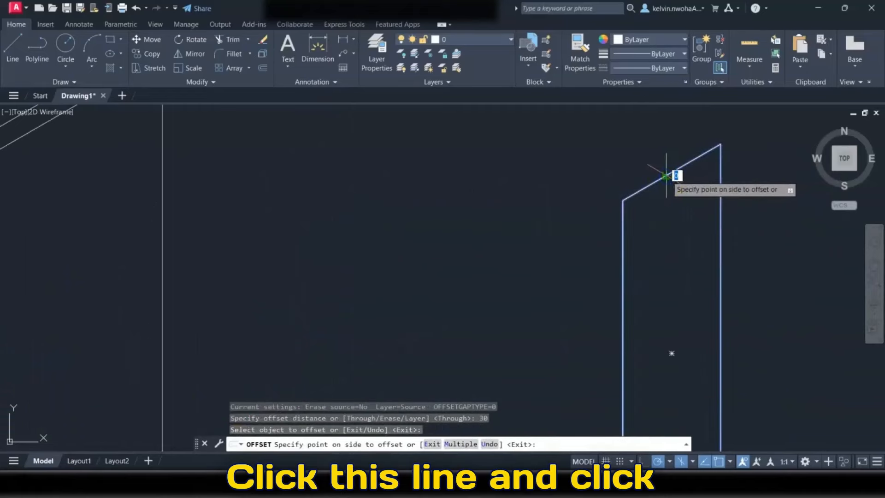
click(677, 242)
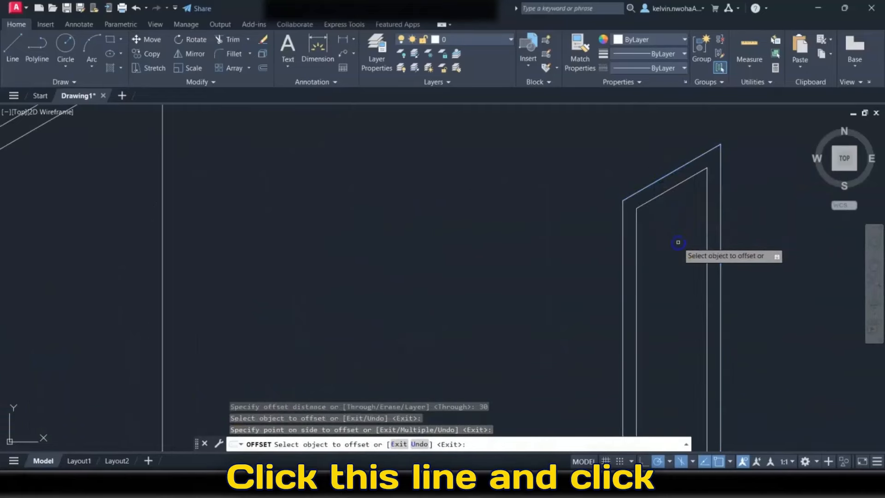
scroll(676, 232, down, 3)
key(Return)
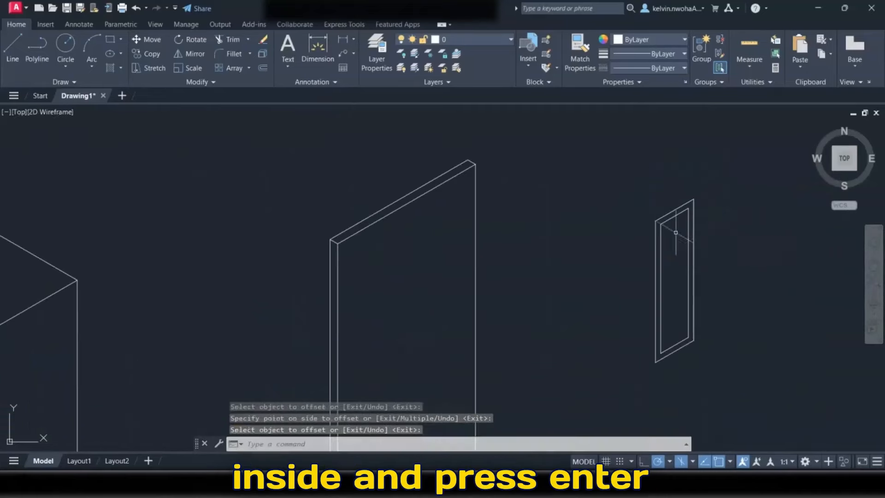
Step: Draw a polyline from the door face's upper back corner, 100 straight down and at 210 degrees past the door's front edge
scroll(676, 233, down, 5)
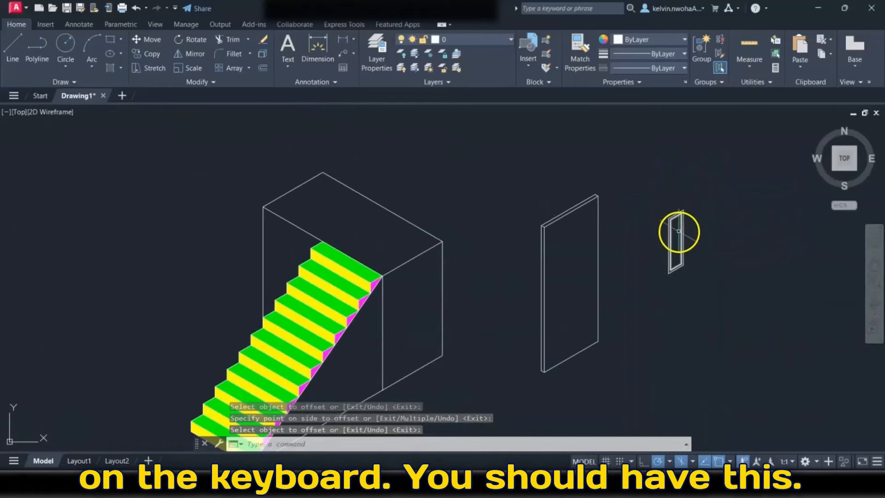
middle_drag(674, 236, 672, 197)
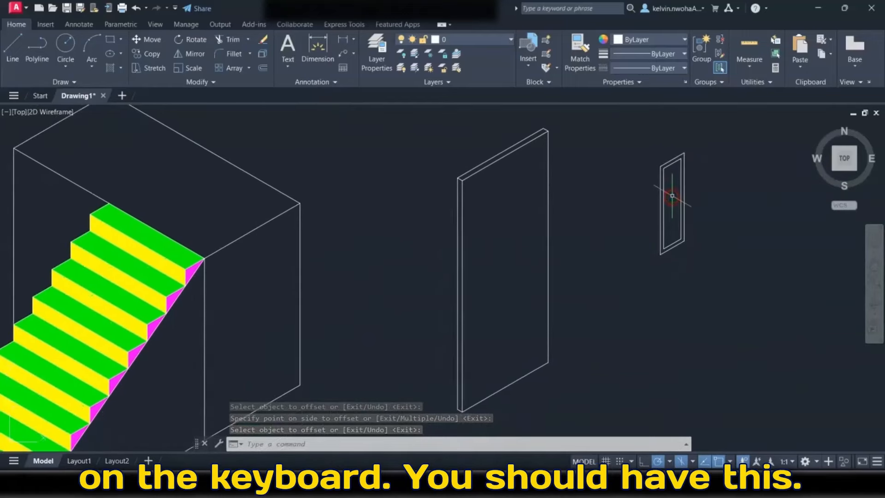
click(36, 54)
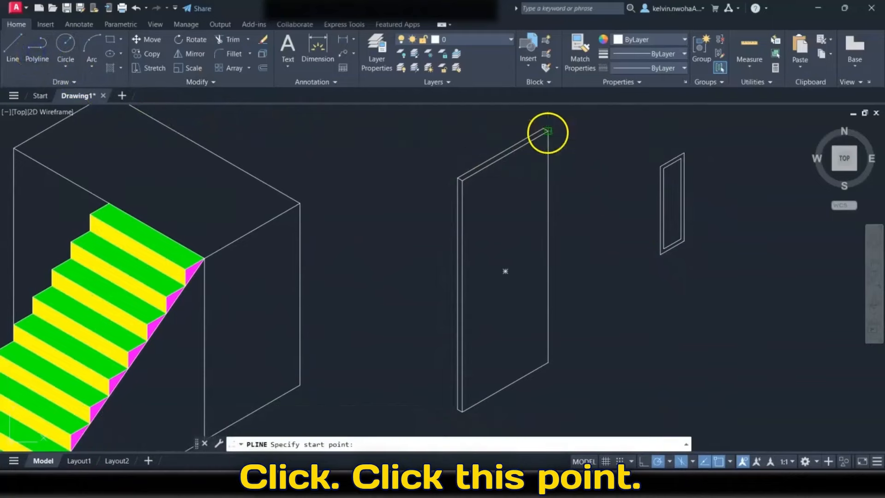
click(547, 131)
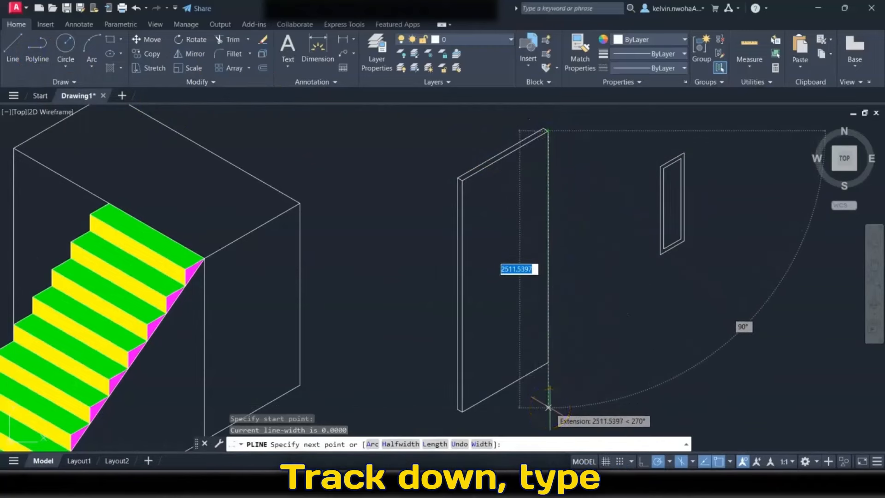
text(100)
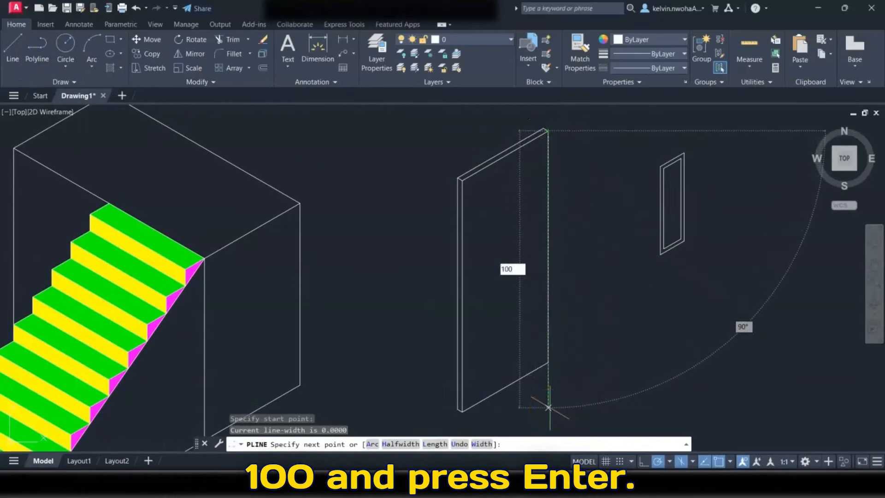
key(Return)
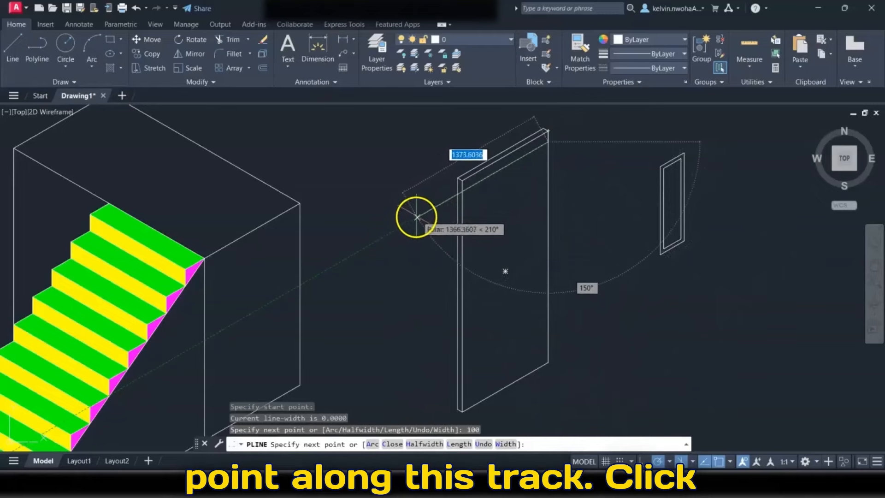
click(420, 216)
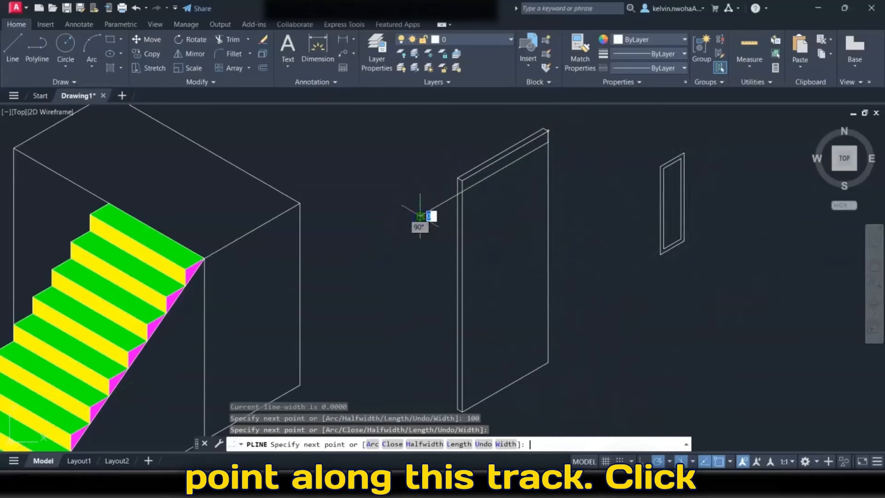
key(Return)
scroll(457, 197, down, 4)
scroll(491, 248, up, 2)
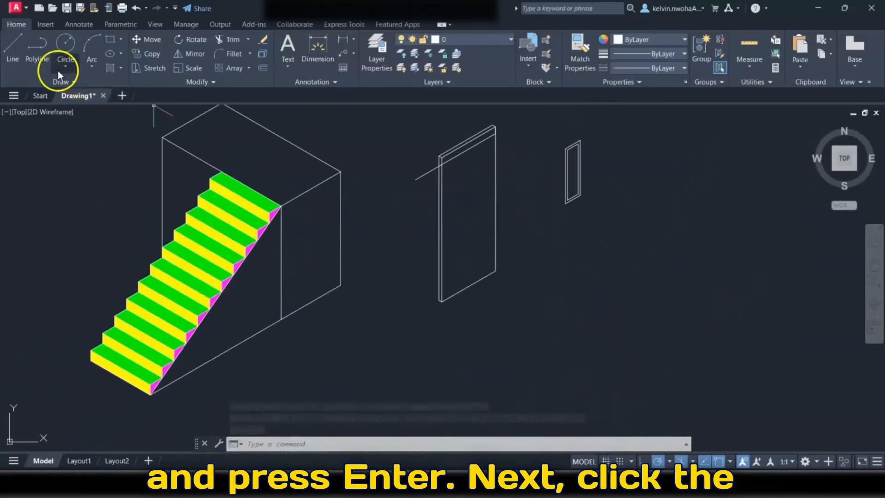
Step: Draw a polyline from the door face's lower back corner, 100 straight up and about 1280 at 210 degrees past the front edge
click(41, 54)
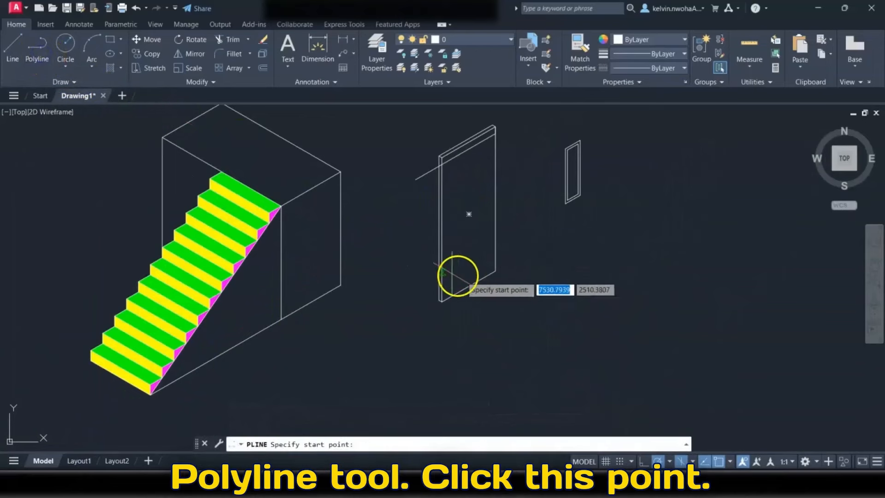
scroll(480, 275, up, 3)
click(528, 260)
scroll(529, 261, down, 3)
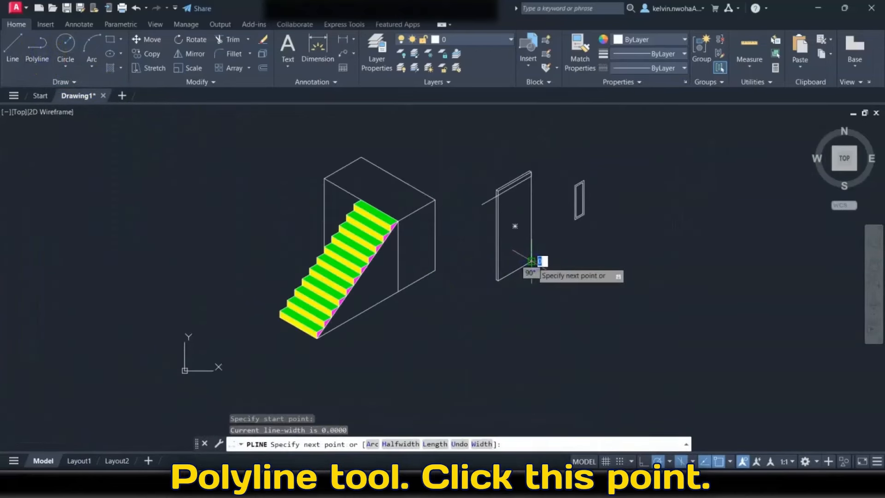
text(1)
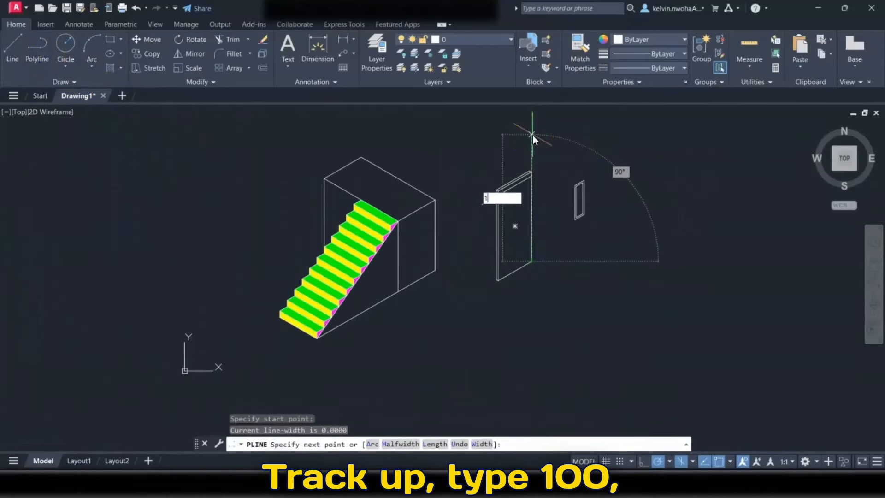
text(00)
key(Return)
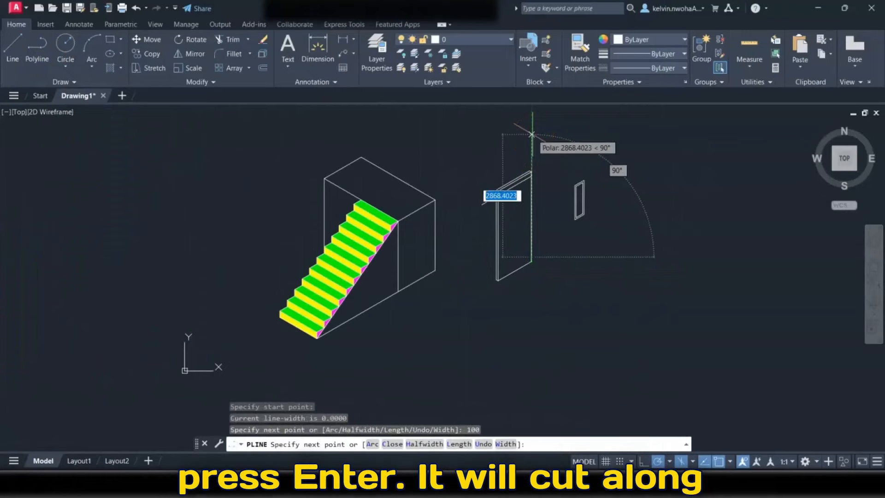
scroll(463, 271, up, 2)
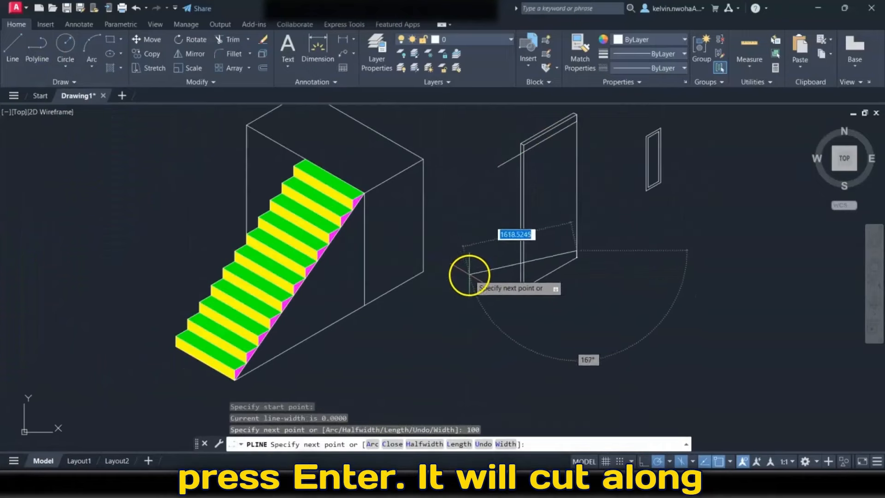
scroll(475, 301, up, 4)
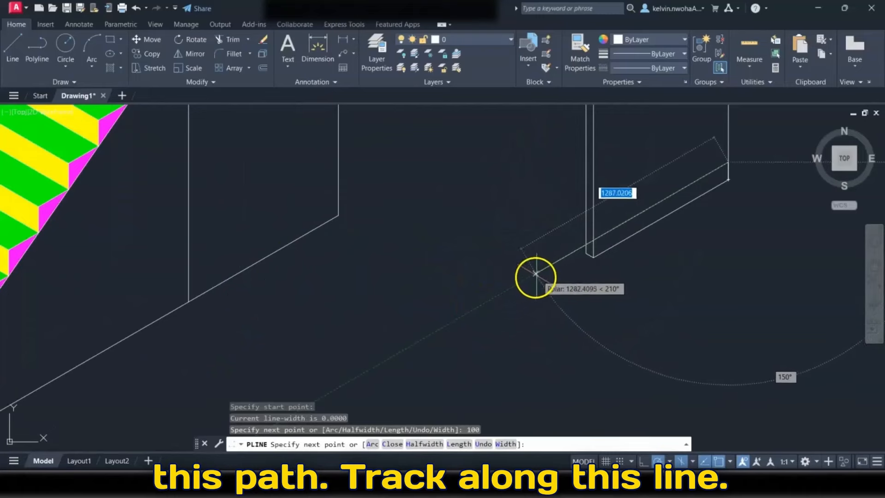
click(537, 273)
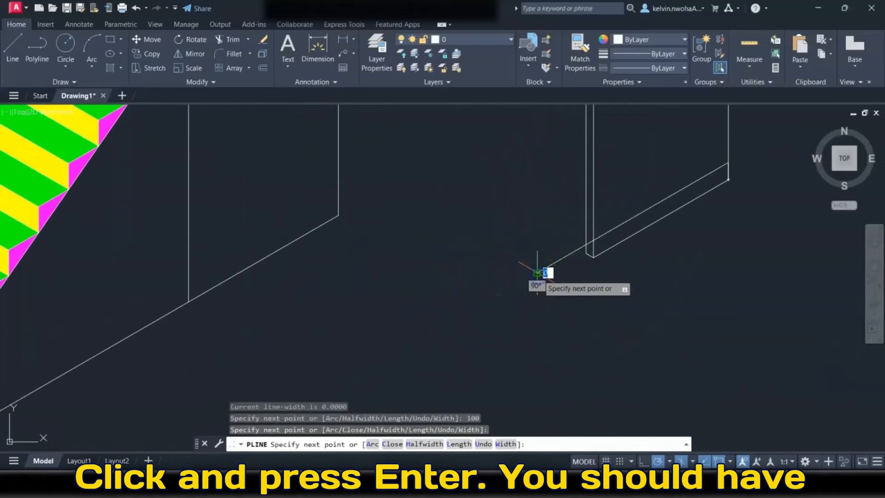
key(Return)
scroll(538, 275, down, 6)
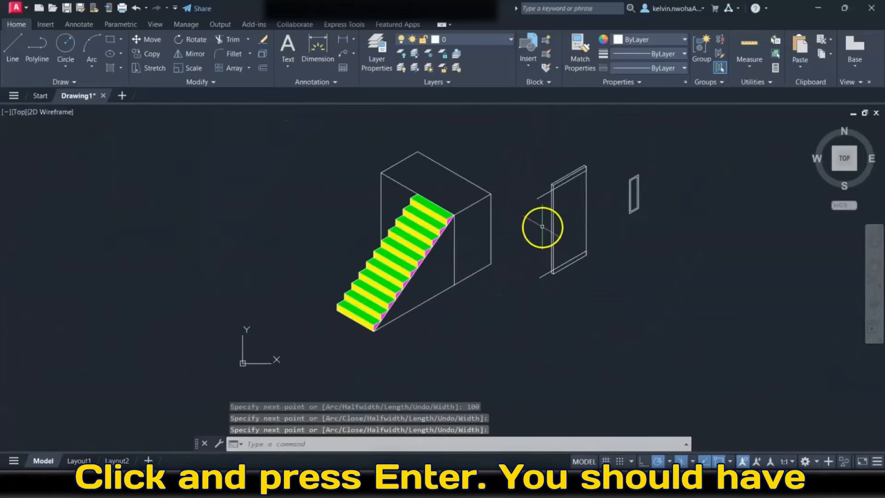
Step: Trim the upper rail line's overhang beyond the door and its piece across the narrow thickness face
middle_drag(542, 227, 524, 276)
scroll(524, 275, up, 4)
key(Escape)
text(t)
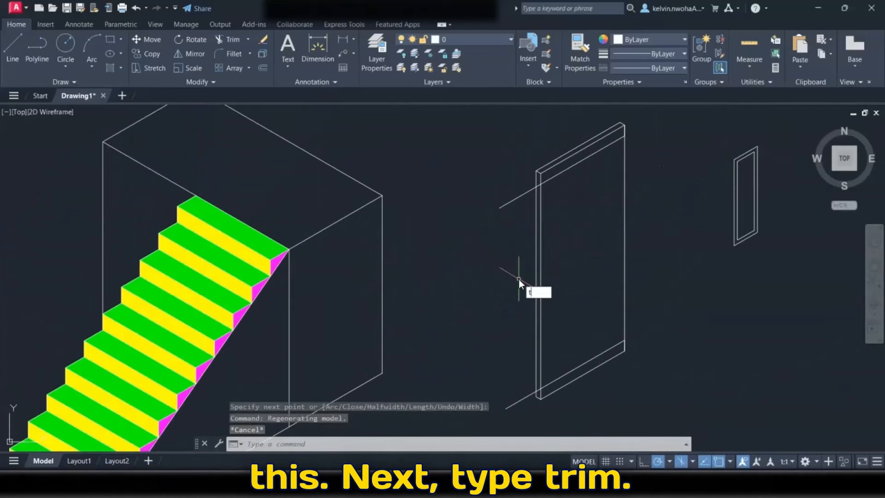
text(rim)
key(Return)
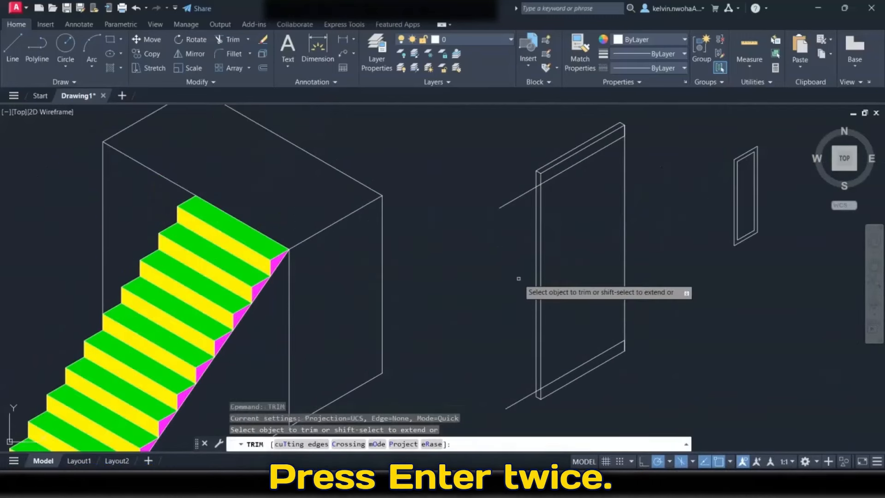
click(513, 199)
scroll(530, 189, up, 4)
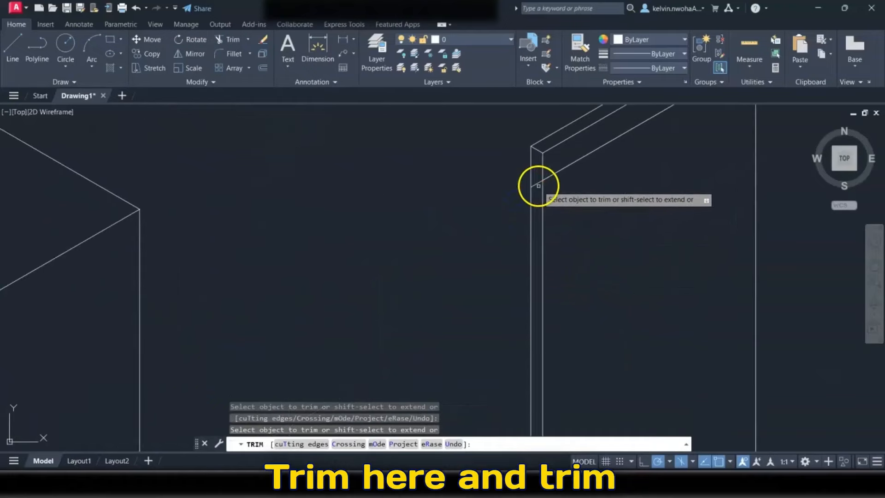
click(536, 184)
Step: Trim the lower rail line's overhang beyond the door and its piece across the narrow thickness face
scroll(510, 152, down, 5)
scroll(510, 274, up, 5)
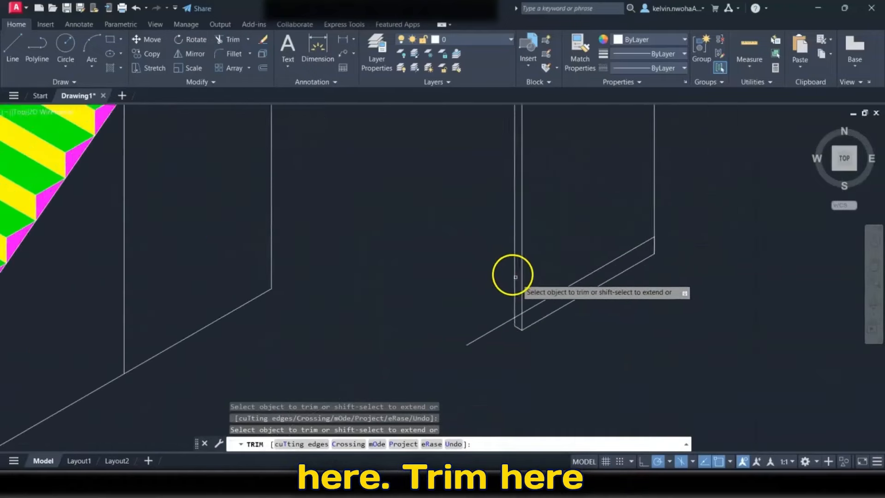
scroll(515, 277, up, 2)
click(497, 351)
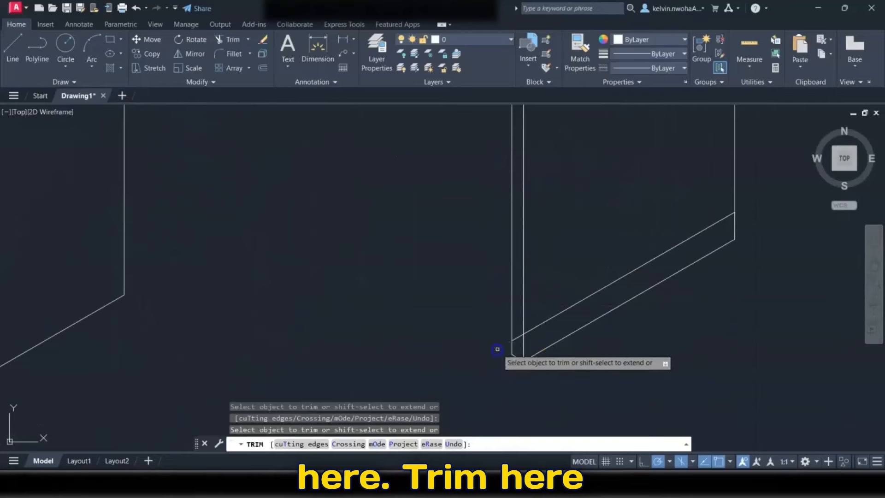
click(519, 338)
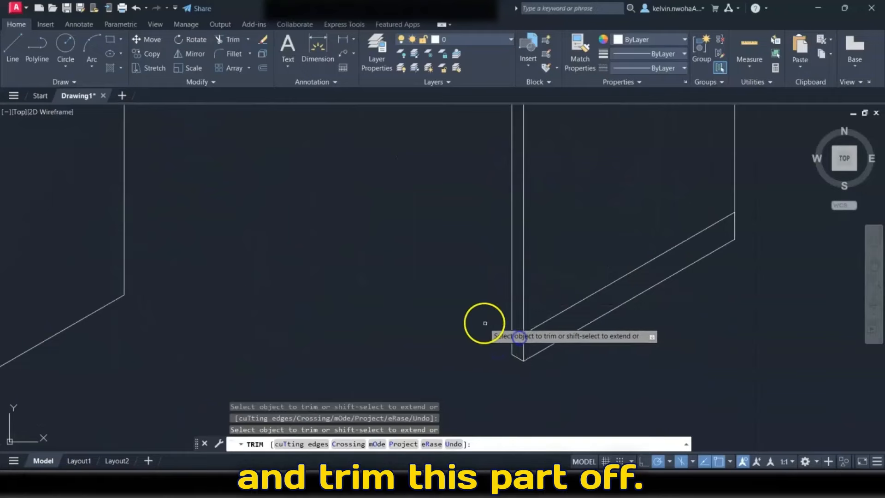
scroll(483, 322, down, 4)
middle_drag(474, 294, 484, 347)
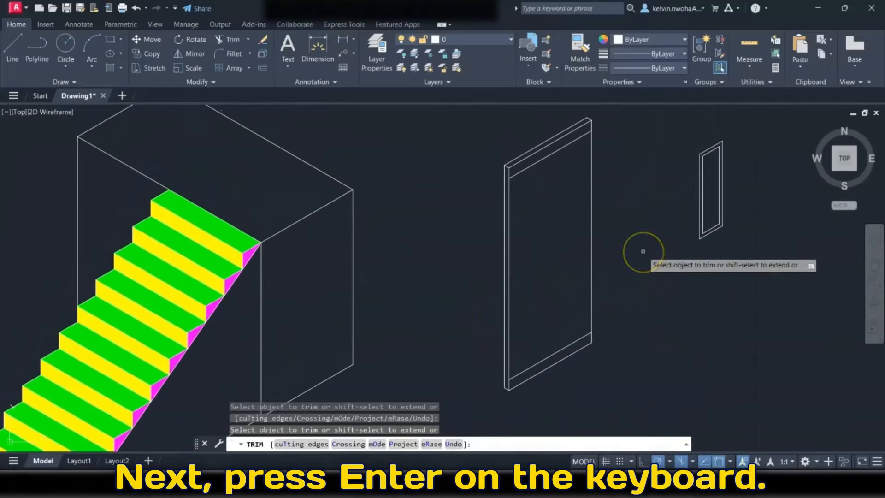
key(Return)
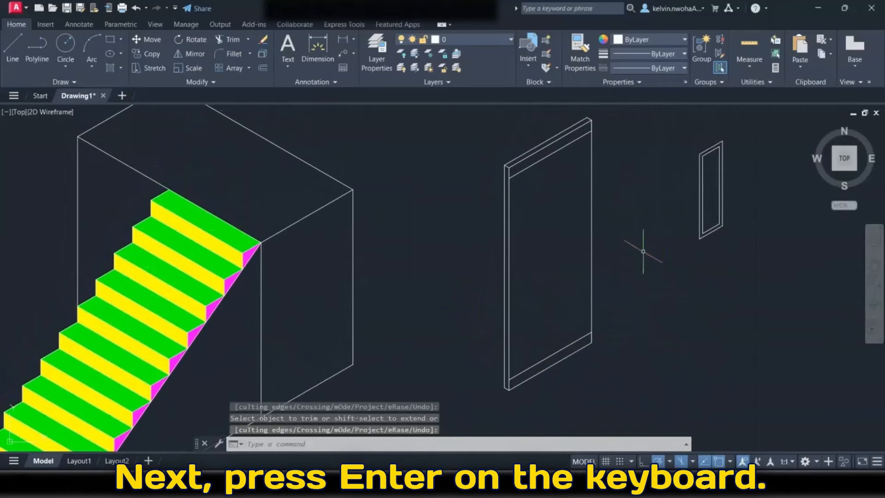
Step: Draw a vertical line down the door face from the upper rail line's midpoint to the lower rail line's midpoint
click(10, 46)
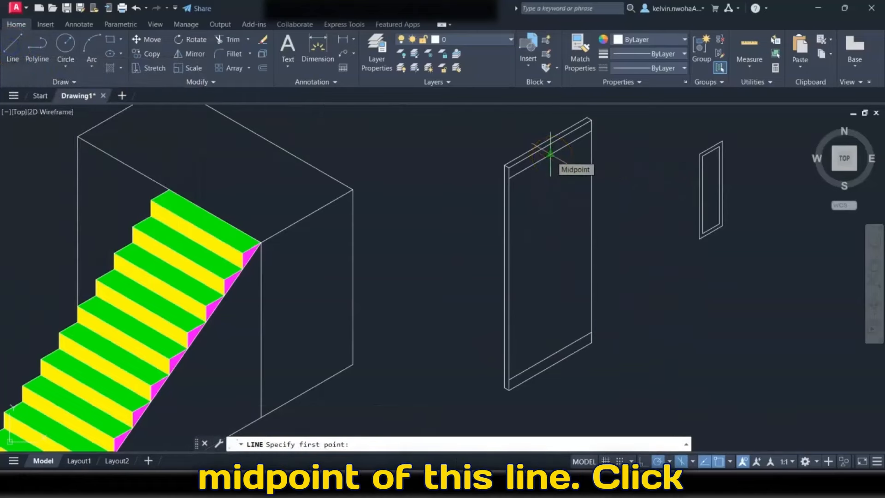
click(550, 154)
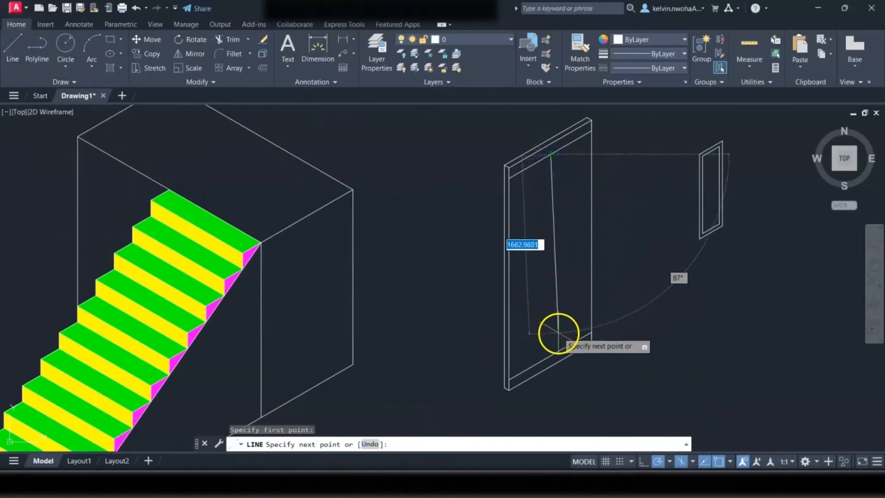
click(550, 355)
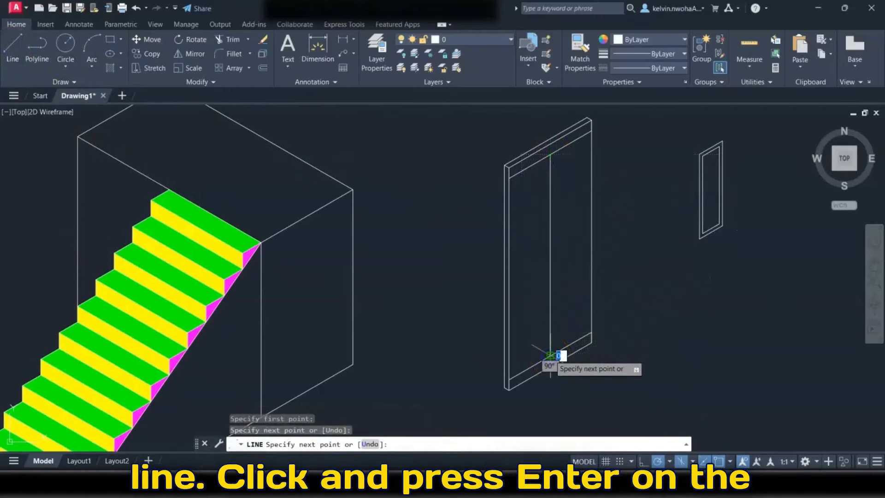
key(Return)
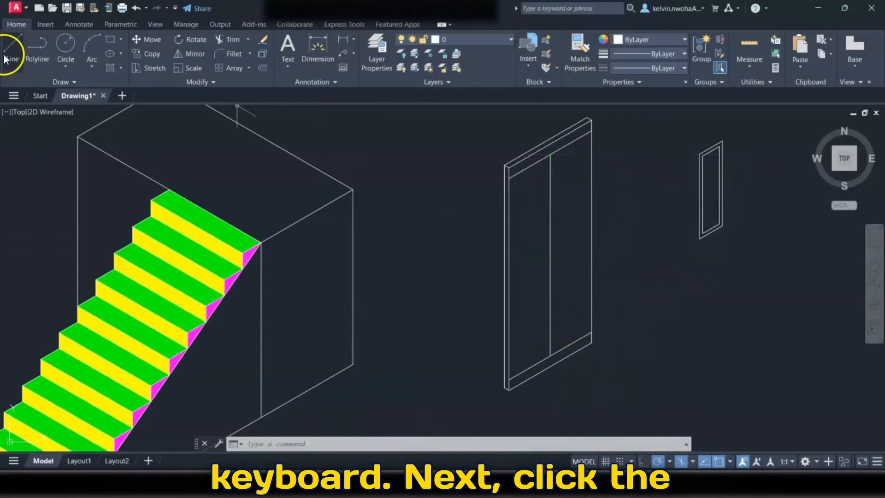
Step: Draw a helper line over the upper rail line from the door face's front edge to the vertical centre line
click(7, 57)
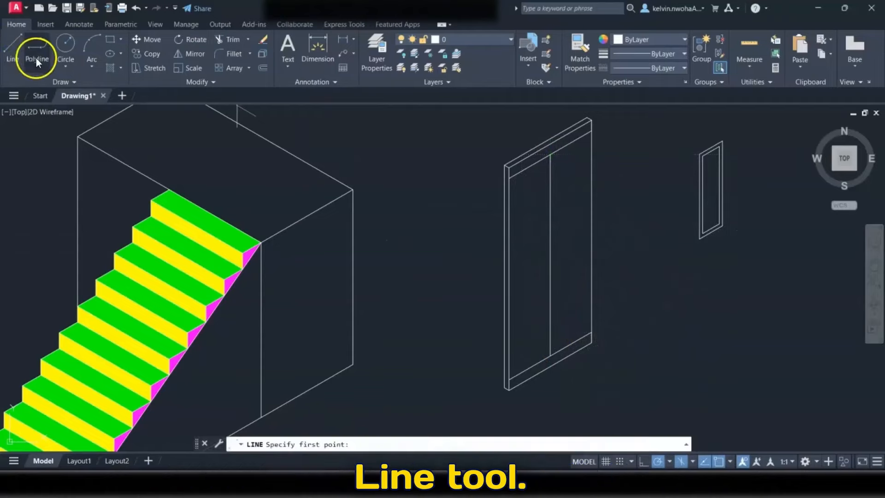
scroll(520, 183, up, 4)
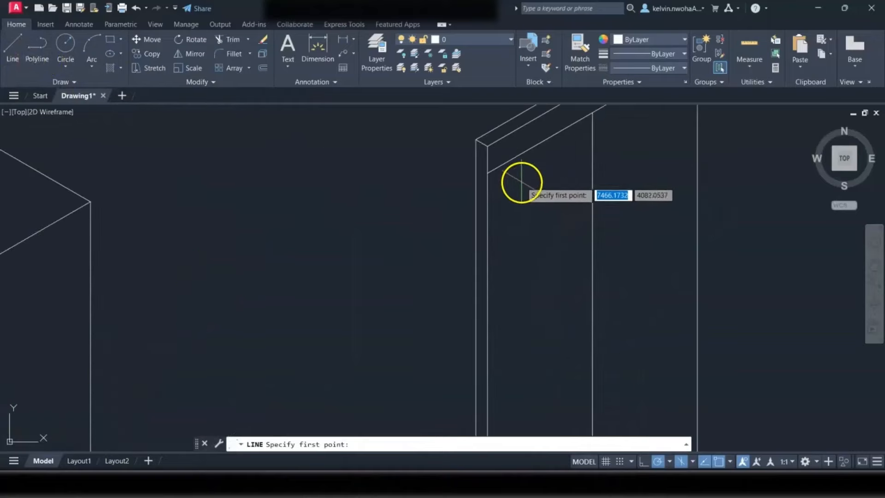
click(488, 172)
middle_drag(555, 184, 521, 251)
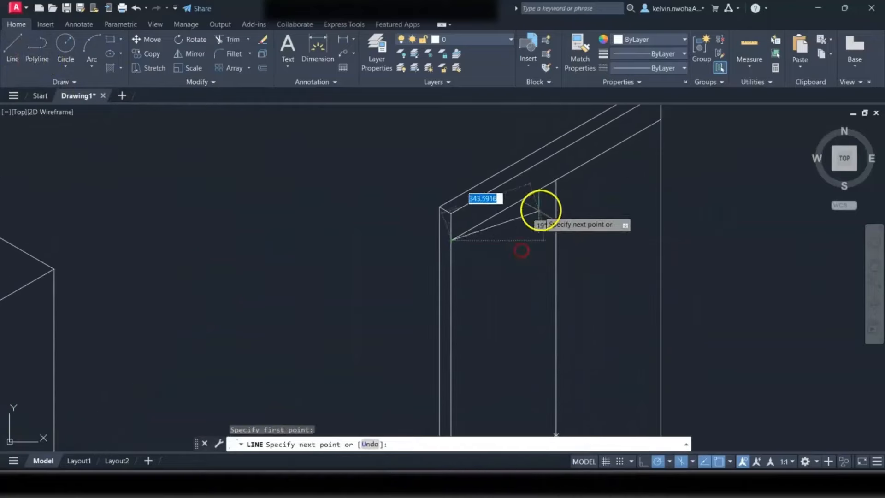
click(556, 180)
key(Return)
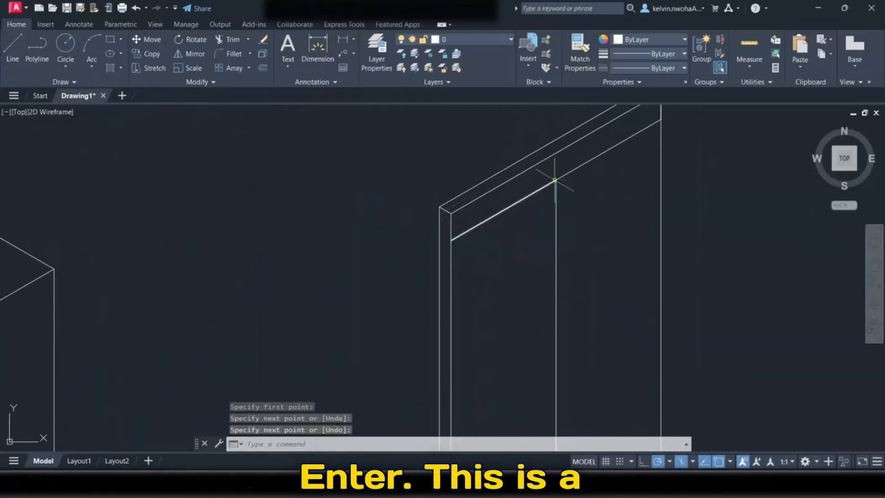
click(529, 197)
scroll(511, 290, down, 5)
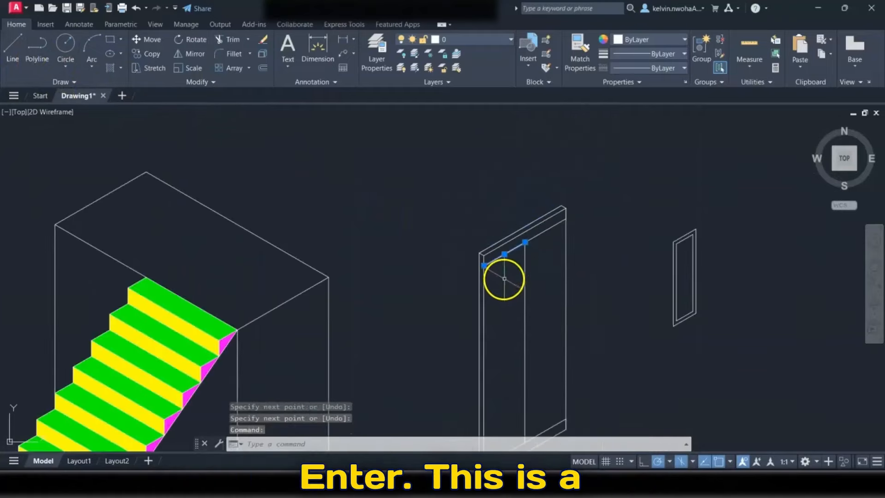
key(Escape)
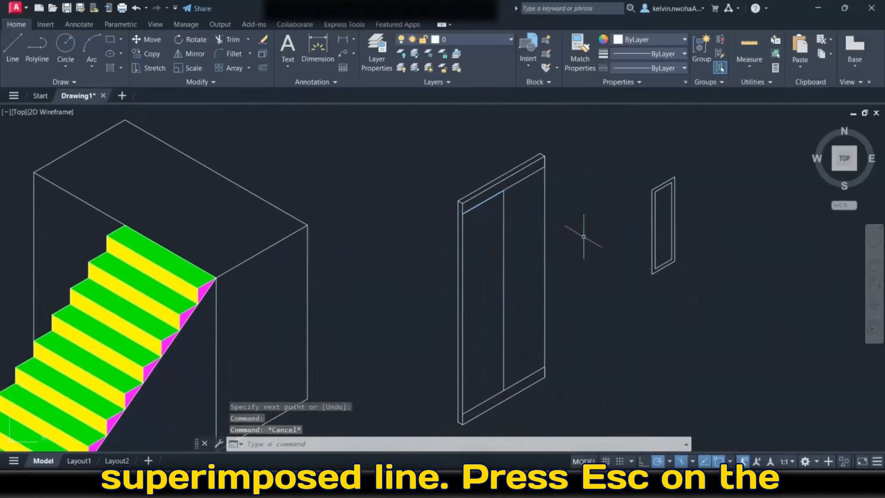
Step: Move both panel rectangles from the outer one's top-edge midpoint to the midpoint of the helper line on the door's upper rail
click(664, 281)
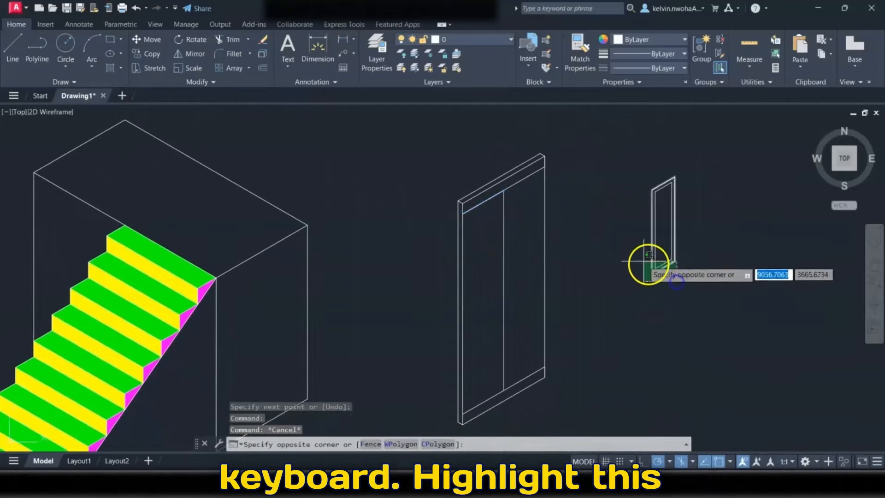
click(622, 251)
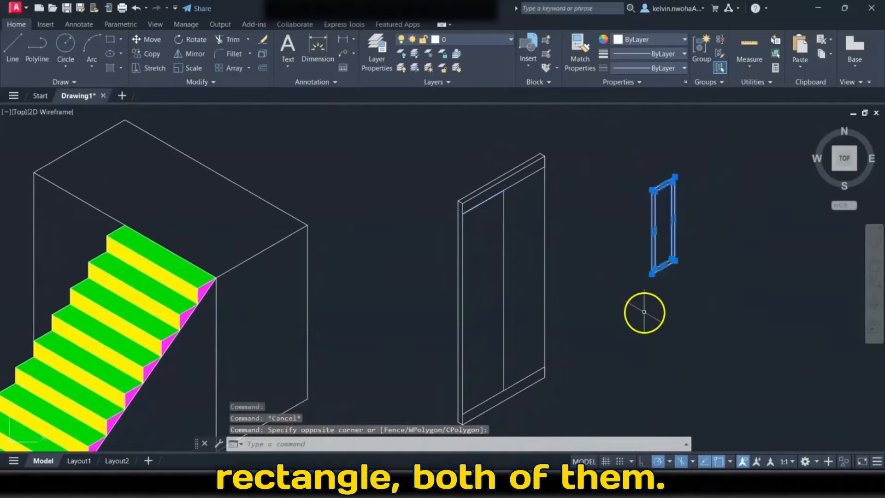
scroll(662, 252, up, 3)
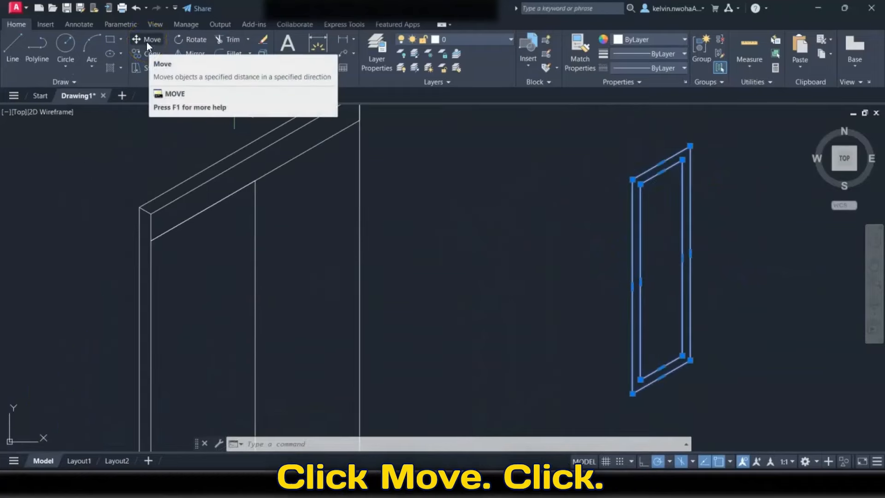
click(148, 41)
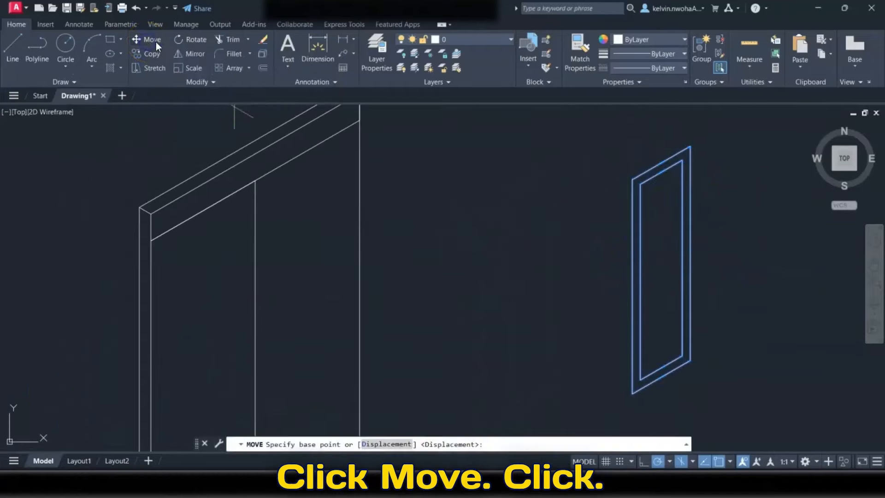
click(661, 162)
scroll(440, 217, down, 4)
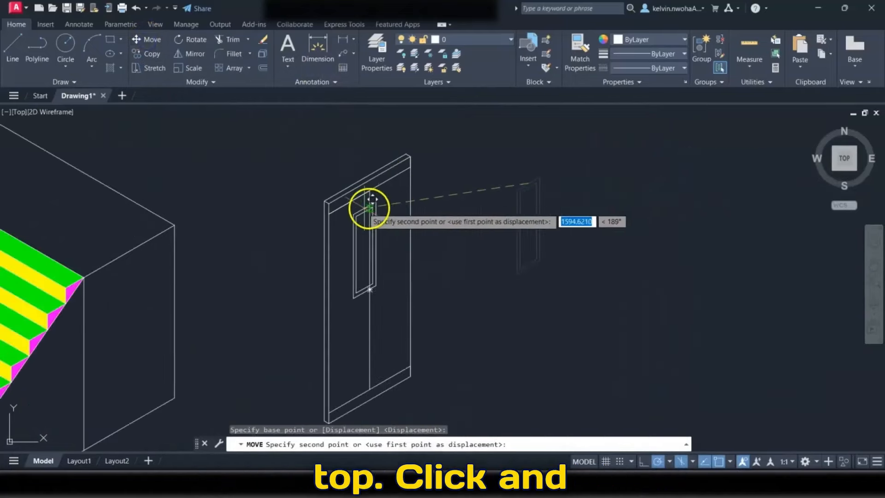
scroll(369, 209, up, 5)
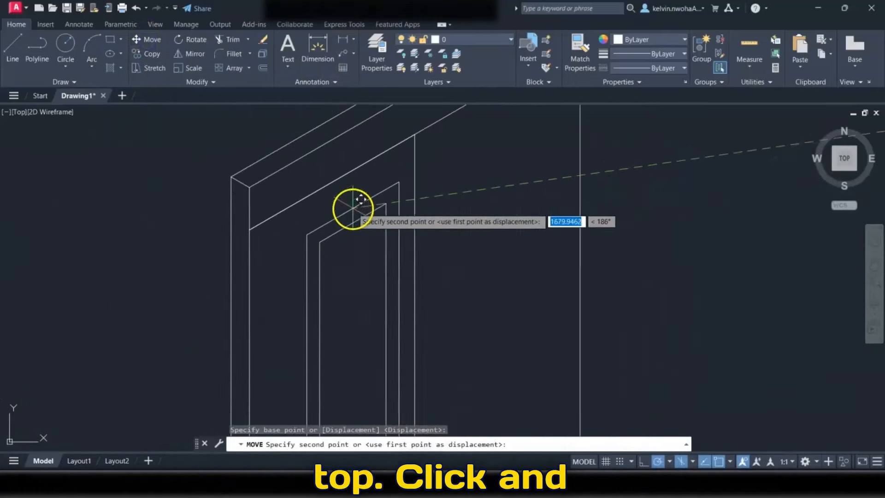
click(332, 181)
Step: Delete the helper line lying over the front half of the upper rail line
scroll(359, 271, down, 3)
scroll(360, 270, up, 4)
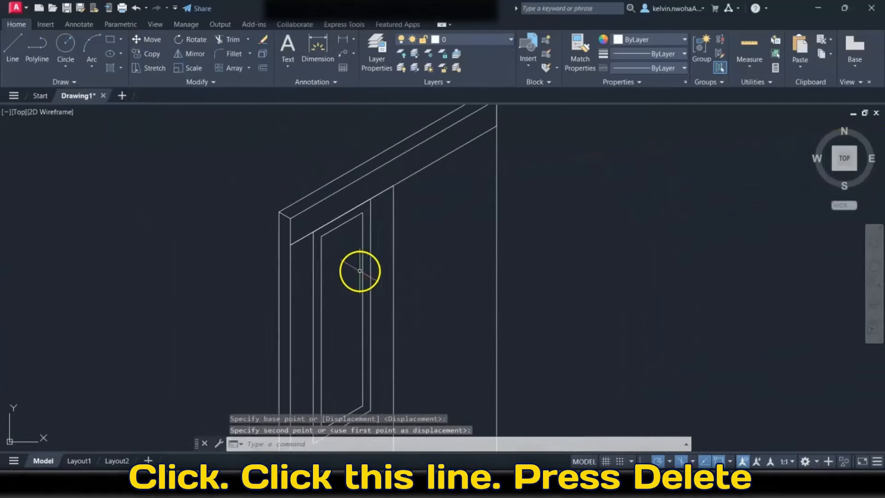
click(377, 196)
key(Delete)
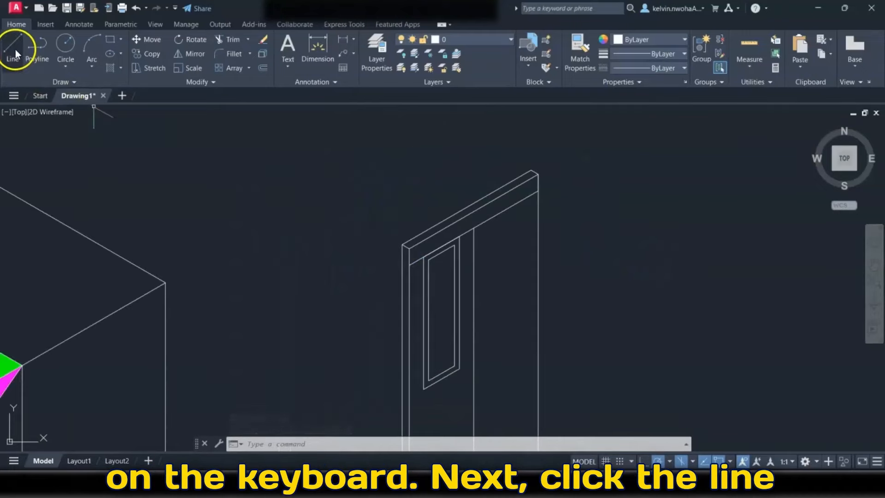
Step: Draw a 450 helper line over the upper rail line from the door's back edge to the vertical centre line
click(15, 49)
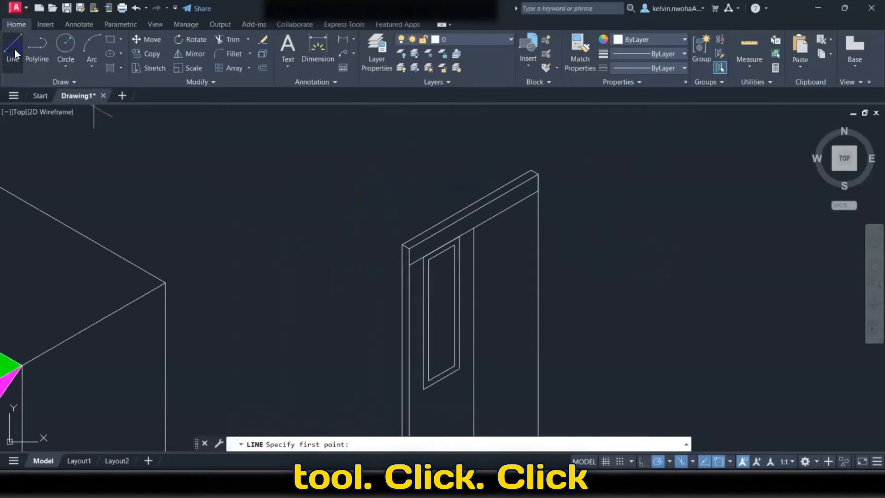
scroll(526, 187, up, 4)
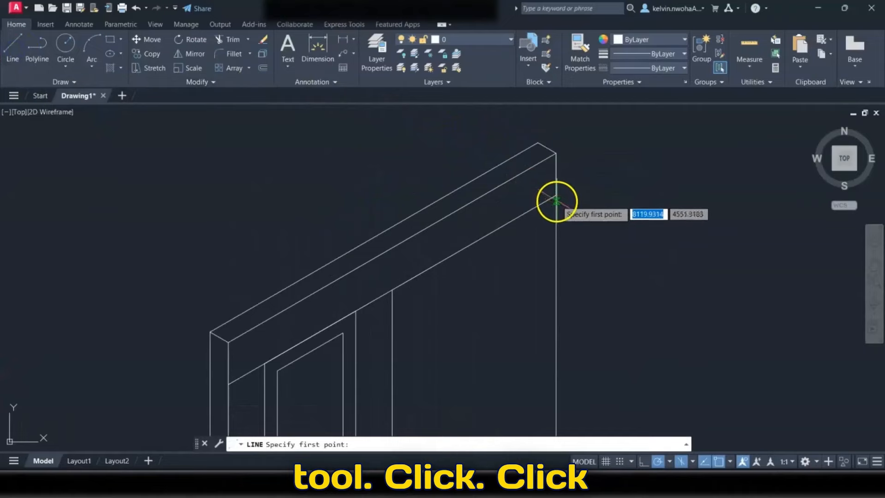
click(556, 200)
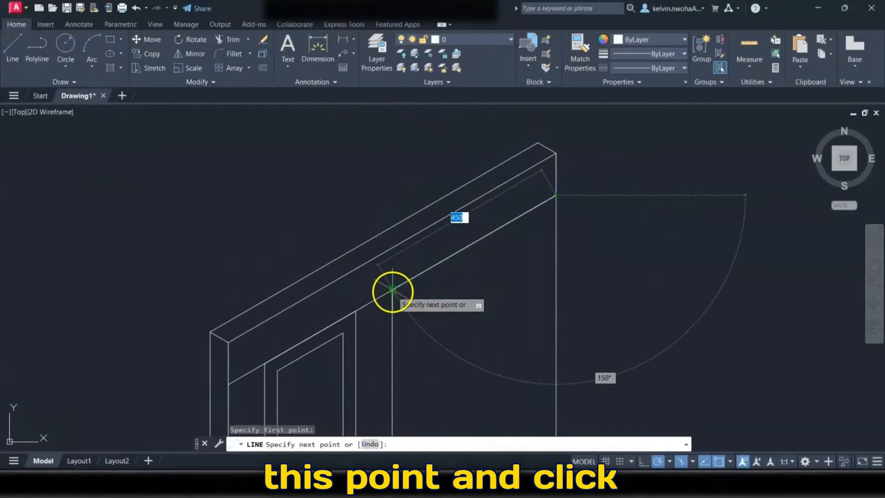
scroll(395, 280, down, 5)
middle_drag(395, 297, 367, 189)
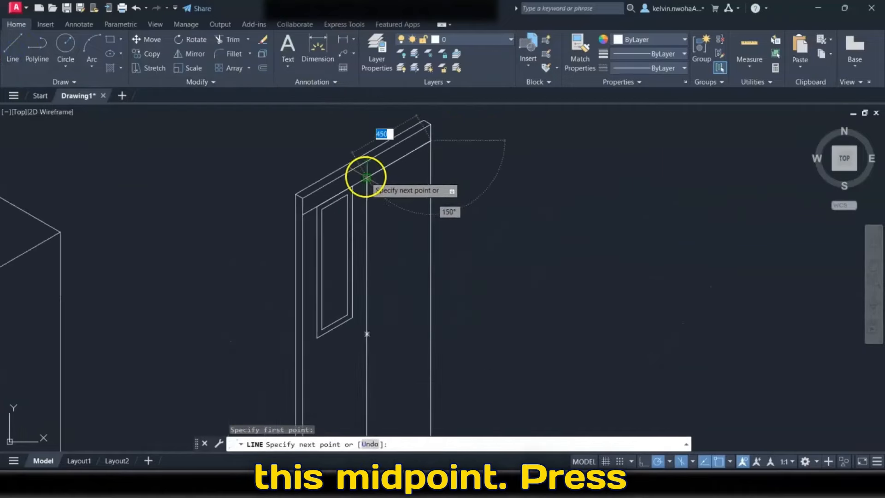
click(367, 178)
key(Return)
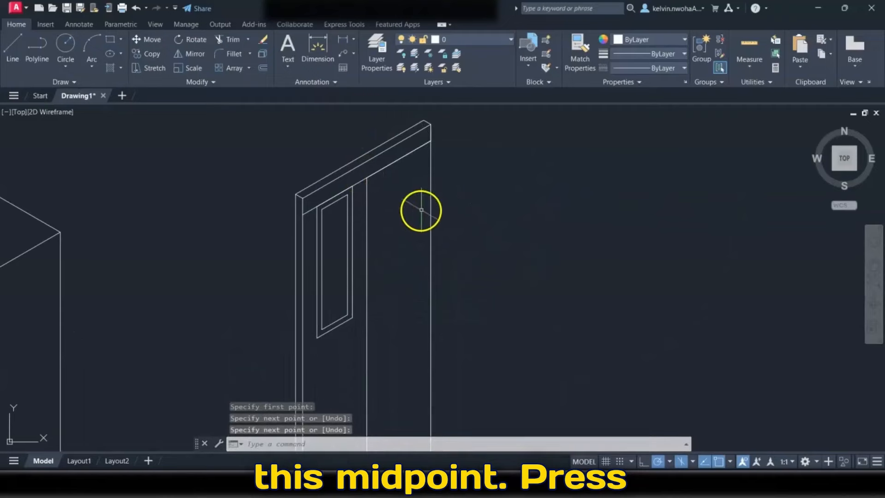
click(399, 159)
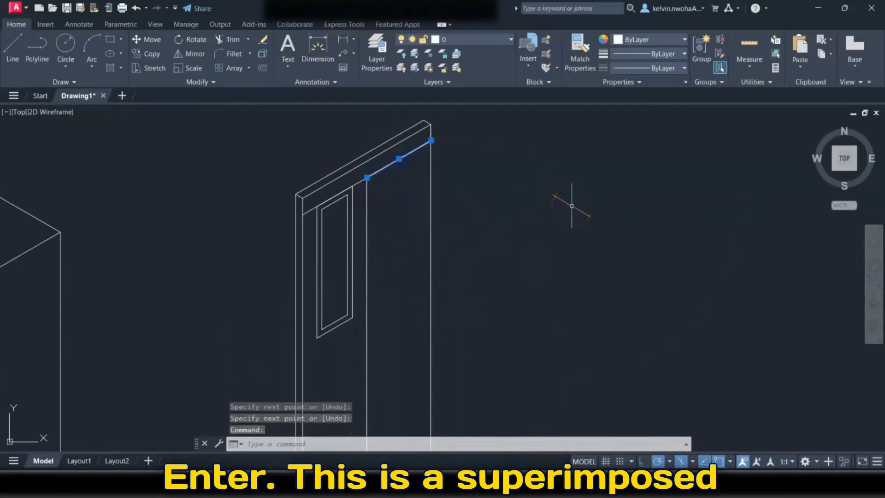
click(426, 320)
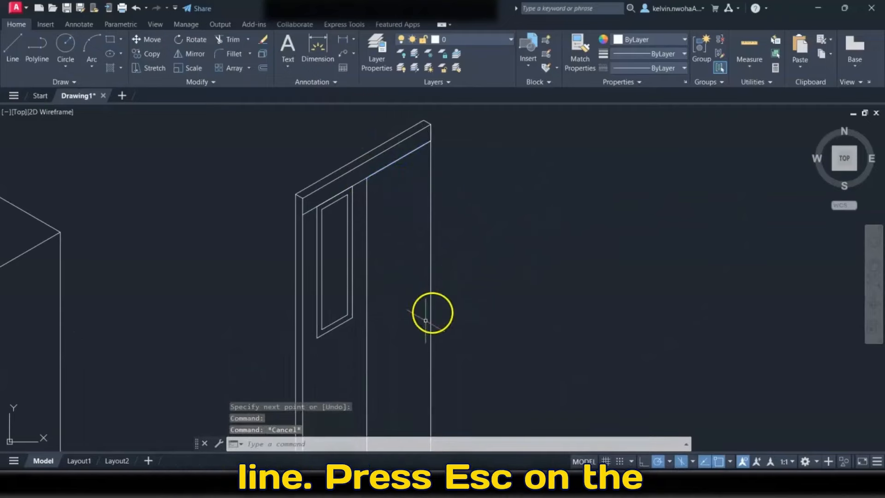
Step: Copy both panel rectangles from the outer one's top-edge midpoint to the midpoint of the helper line on the back half of the upper rail
click(344, 340)
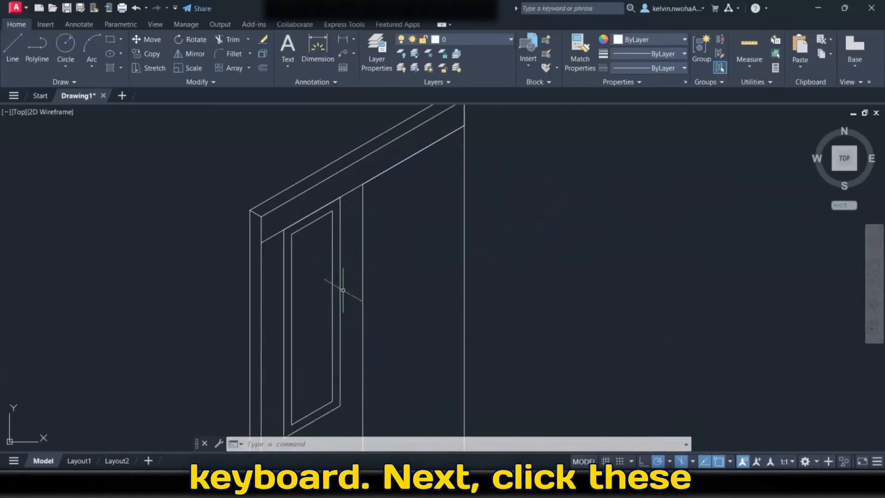
click(343, 290)
click(331, 271)
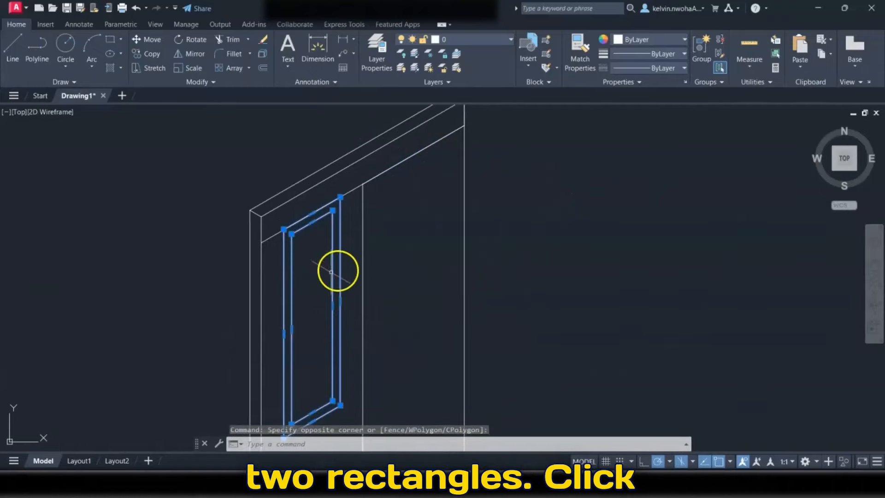
click(152, 54)
scroll(312, 220, up, 2)
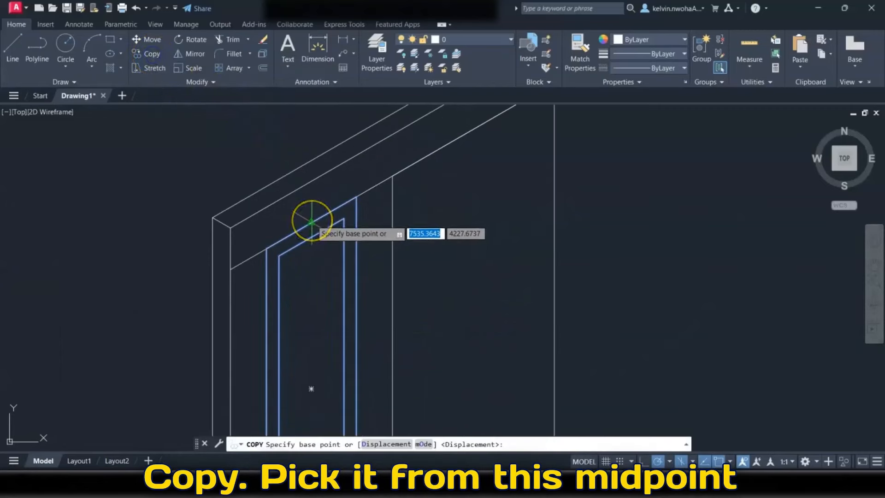
click(311, 223)
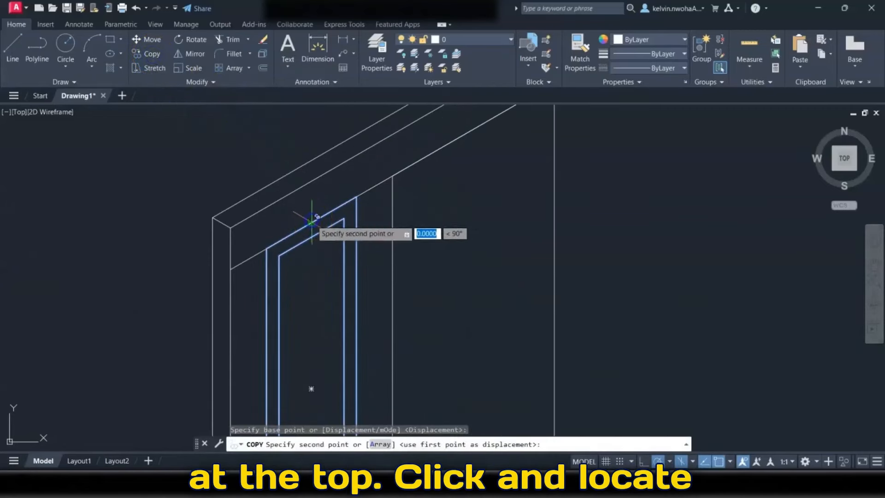
scroll(314, 212, down, 3)
scroll(368, 187, up, 2)
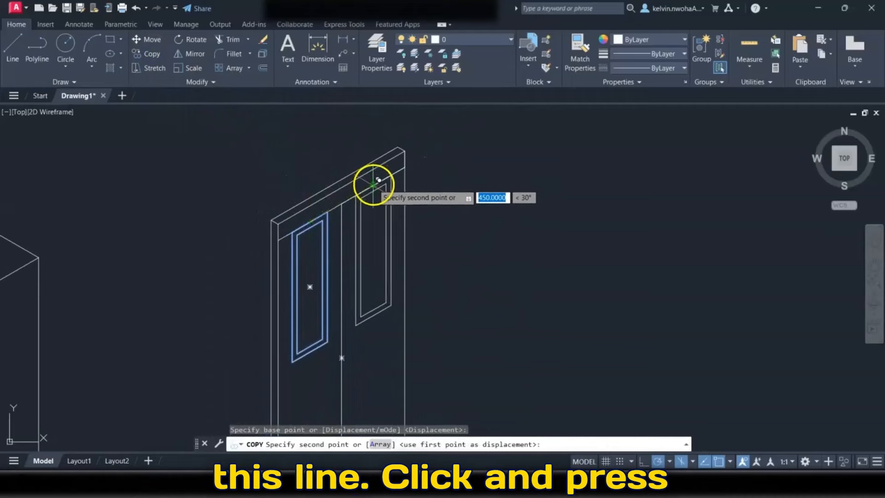
scroll(374, 182, up, 3)
click(368, 187)
key(Return)
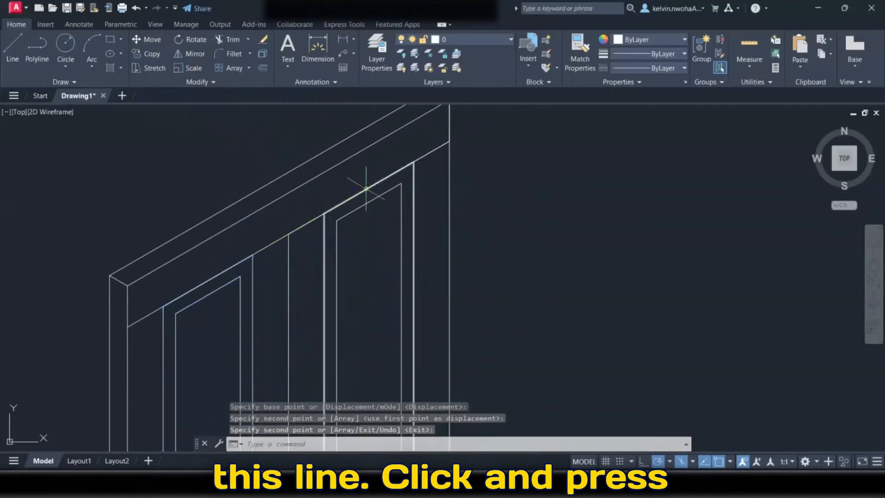
Step: Delete the helper line on the back half of the upper rail and the full upper rail line
scroll(387, 166, down, 5)
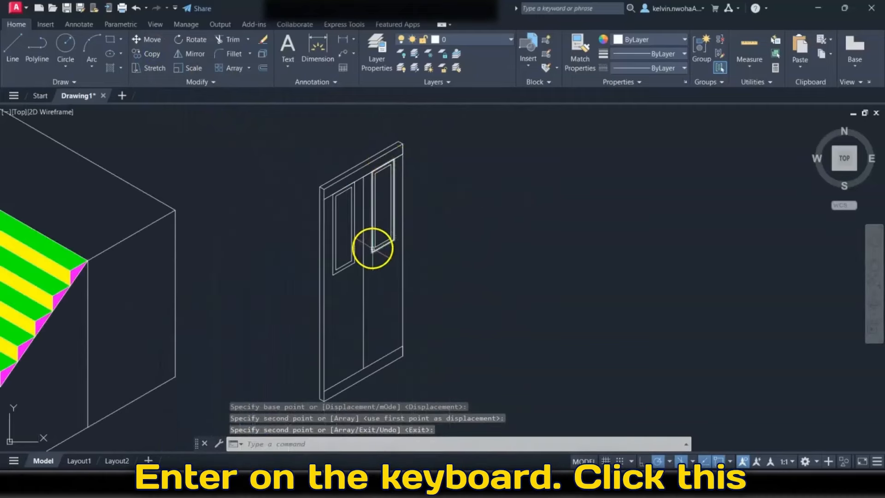
scroll(371, 174, up, 3)
click(376, 173)
key(Delete)
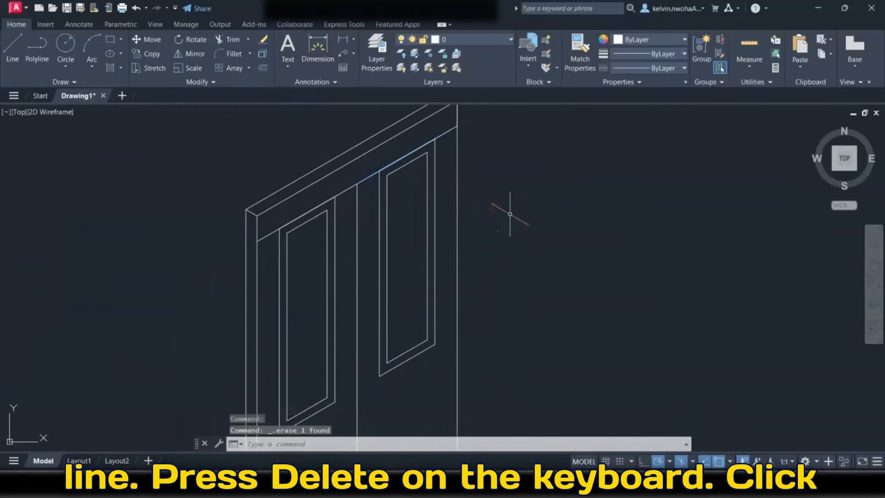
click(364, 179)
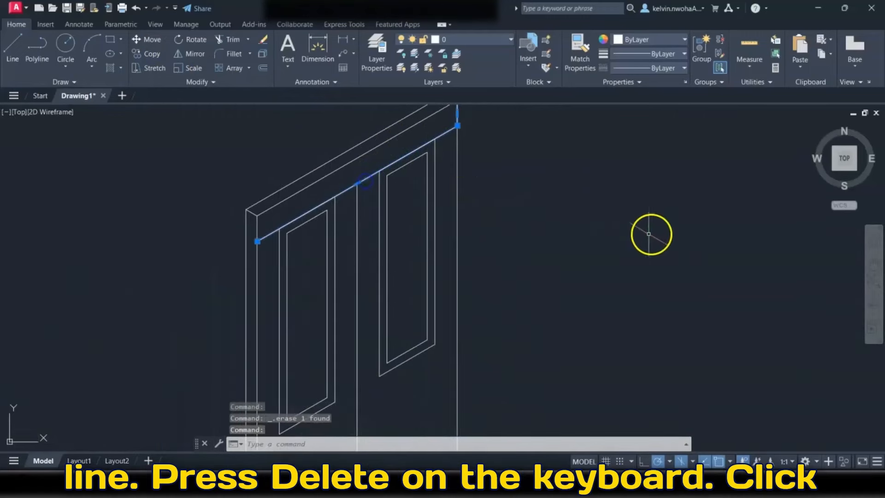
key(Delete)
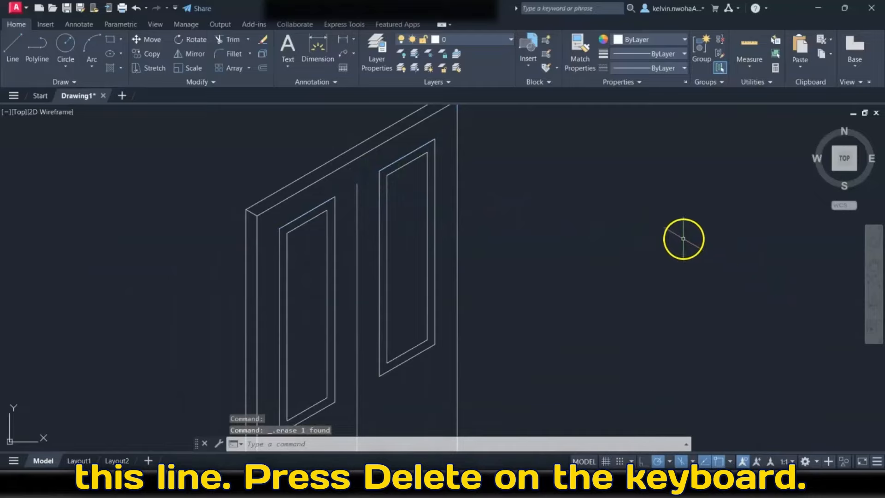
Step: Draw a helper line over the lower rail line from the door face's front edge to the vertical centre line
scroll(550, 208, down, 5)
scroll(474, 409, up, 6)
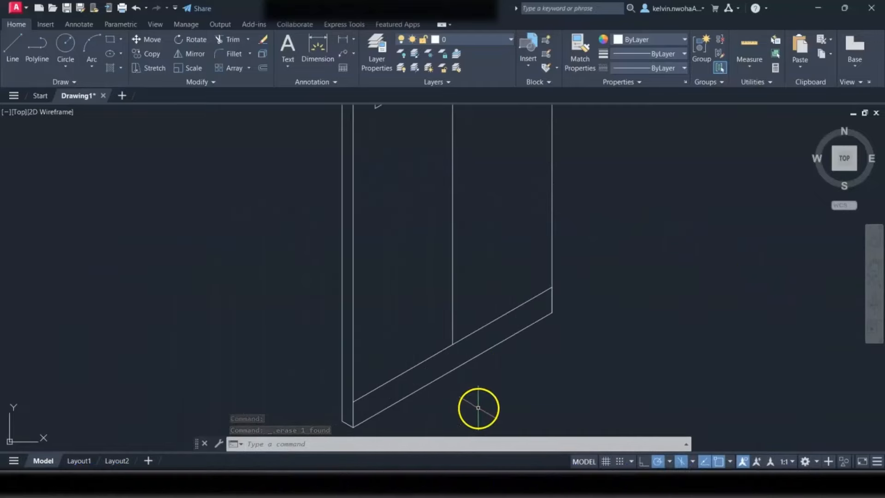
scroll(480, 405, down, 2)
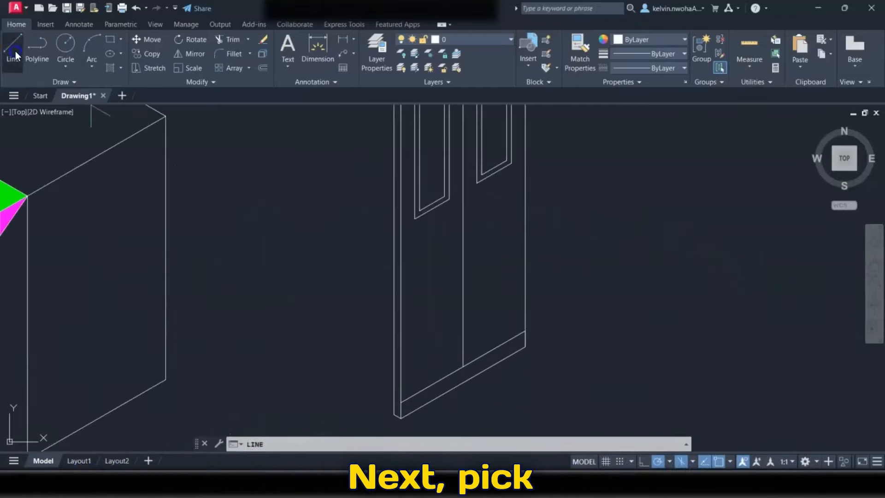
click(15, 52)
scroll(436, 402, up, 4)
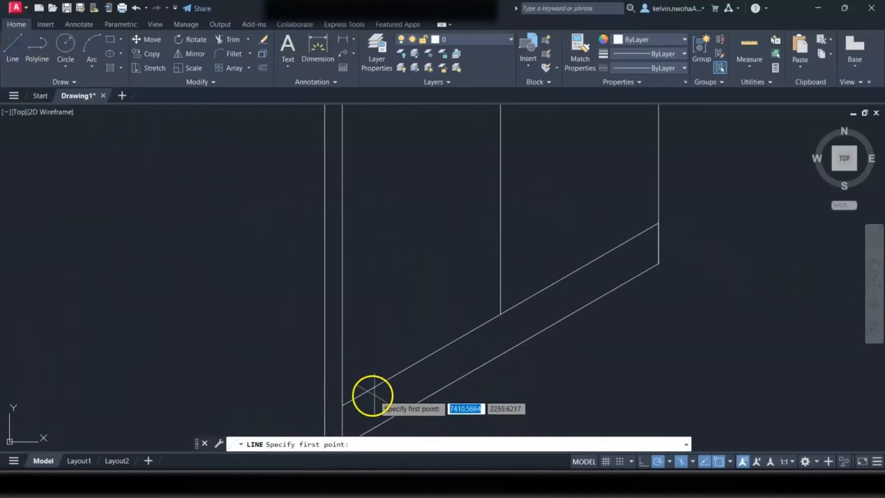
click(343, 405)
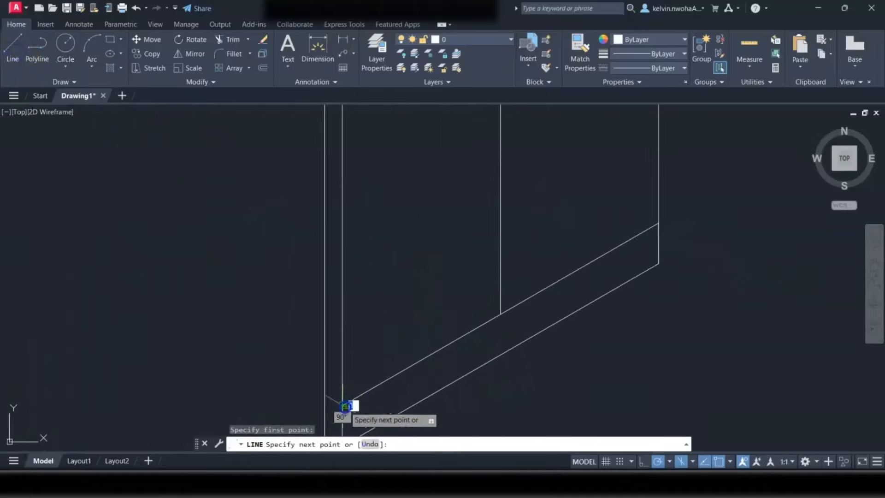
click(501, 313)
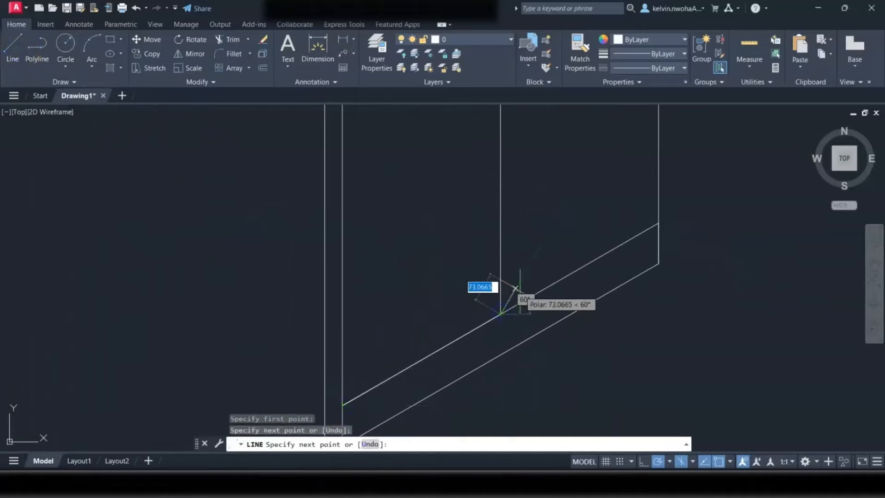
key(Return)
scroll(552, 240, down, 5)
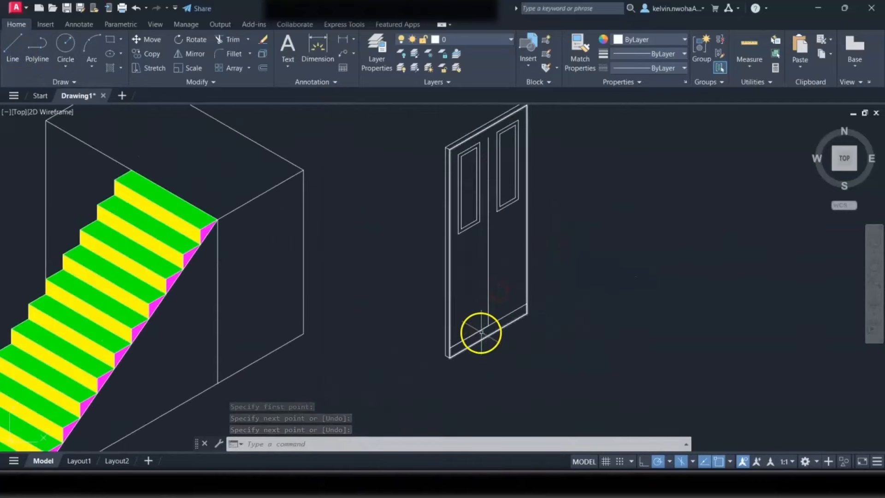
click(480, 331)
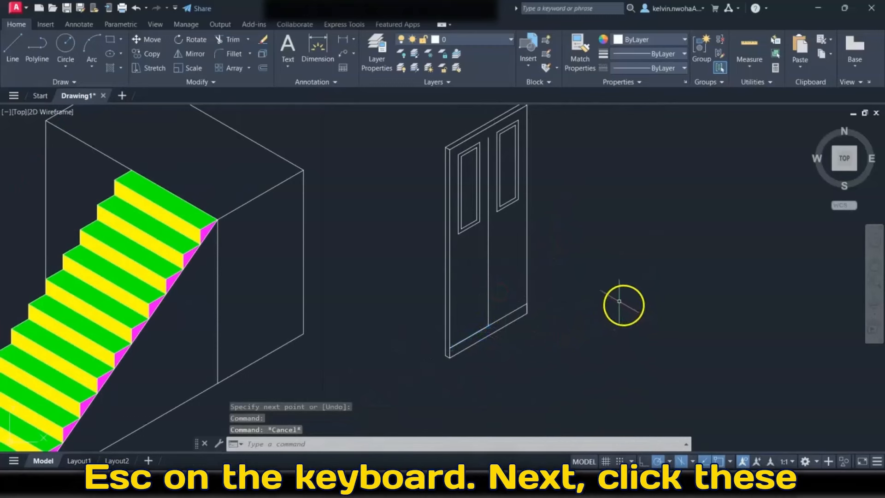
Step: Copy both upper panel pairs from the front outer panel's bottom-edge midpoint to the midpoint of the helper line on the lower rail
click(510, 208)
click(502, 169)
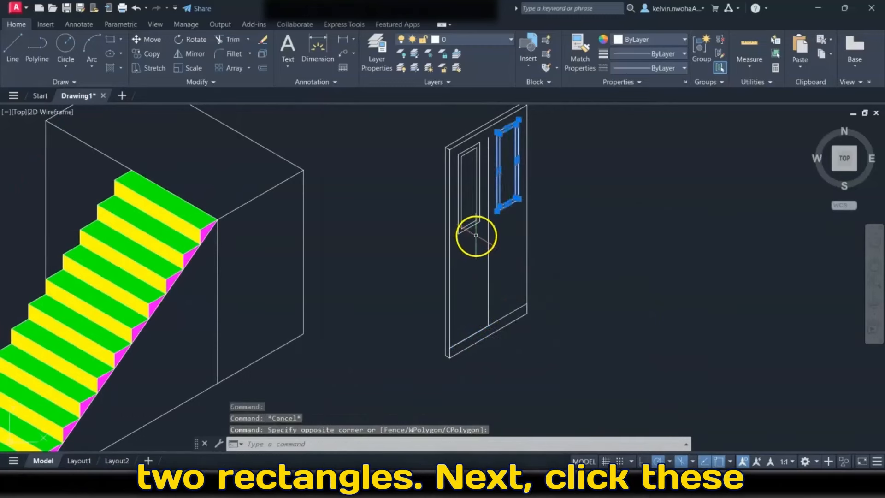
click(476, 236)
click(463, 251)
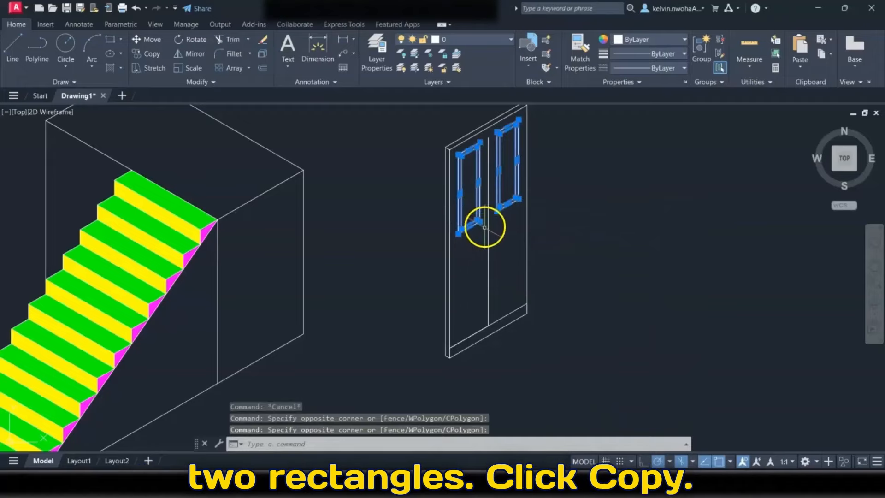
click(145, 54)
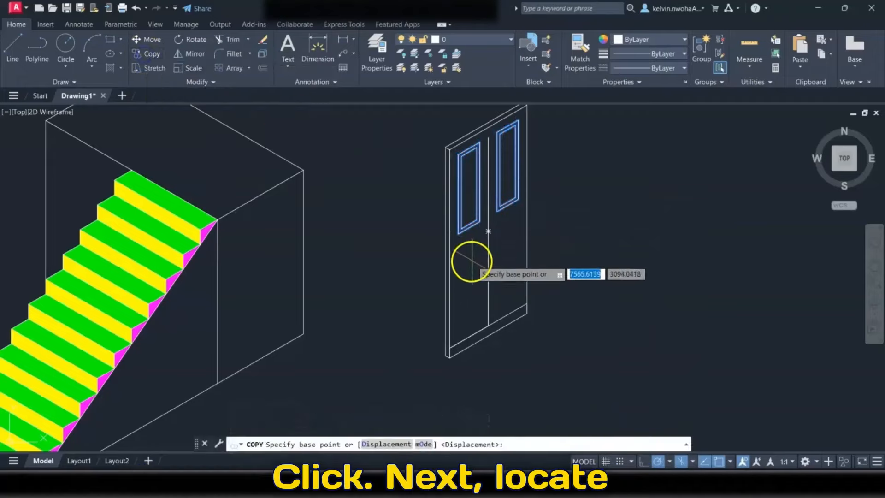
scroll(472, 248, up, 6)
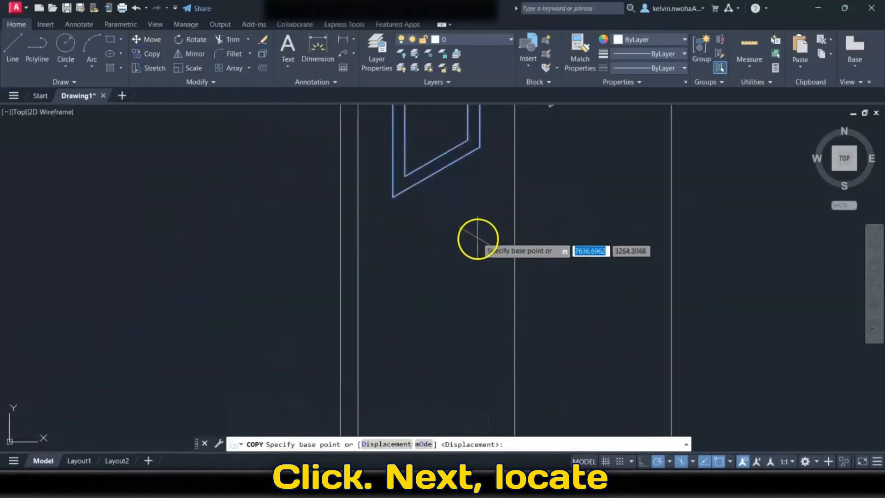
click(437, 171)
scroll(436, 171, down, 3)
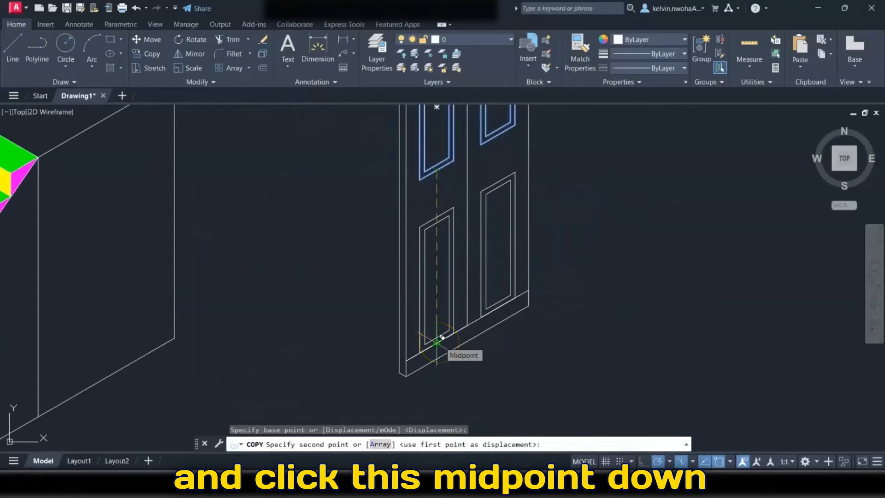
click(442, 337)
key(Return)
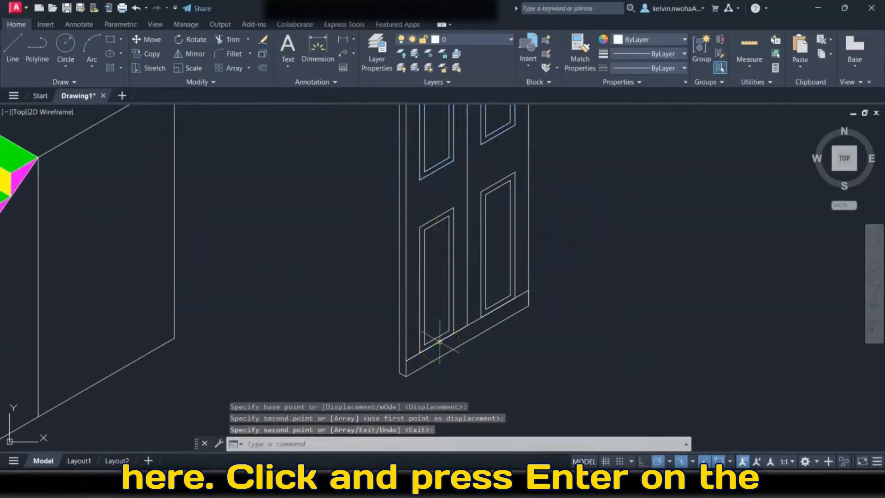
Step: Delete the helper line on the front half of the lower rail and the full lower rail line
scroll(561, 284, down, 4)
scroll(561, 284, up, 4)
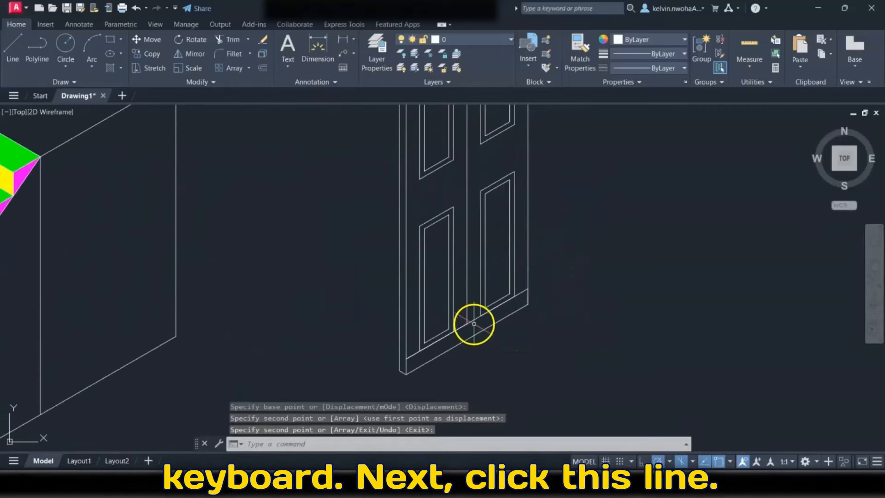
click(457, 327)
key(Delete)
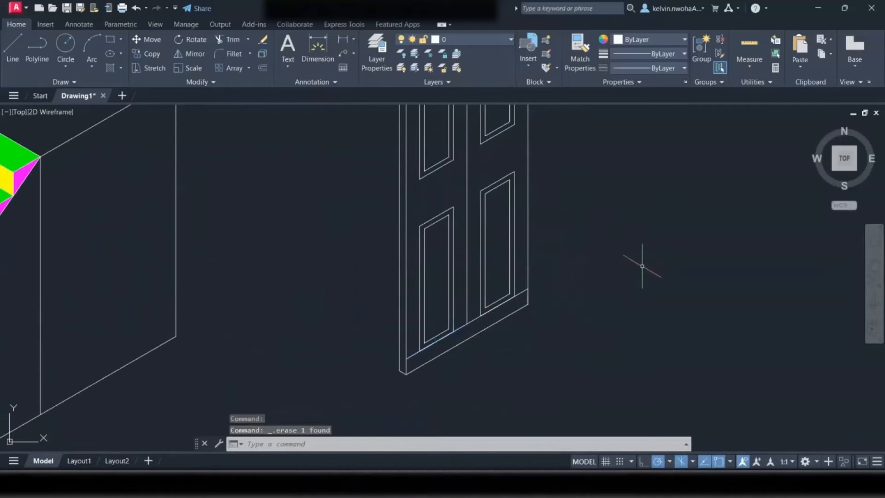
click(471, 321)
key(Delete)
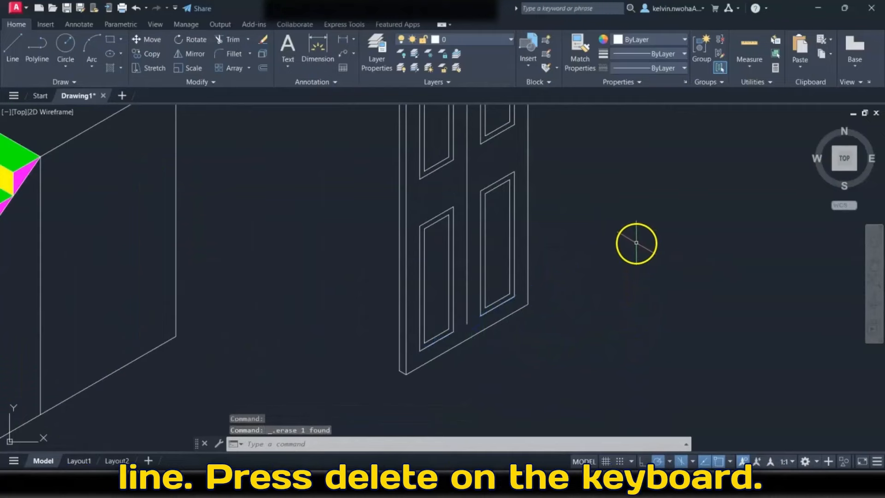
Step: Delete the vertical centre line between the door panels
scroll(635, 241, down, 3)
mouse_move(632, 223)
middle_down()
mouse_move(592, 300)
mouse_move(594, 292)
middle_up()
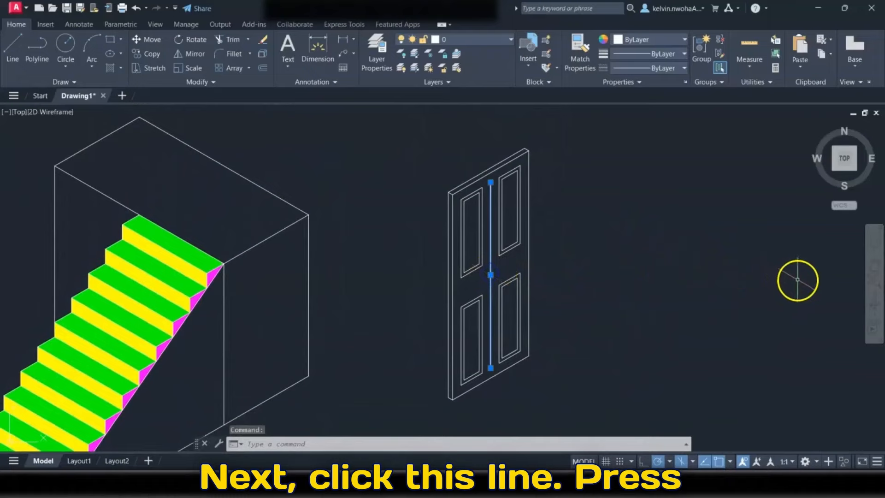
key(Delete)
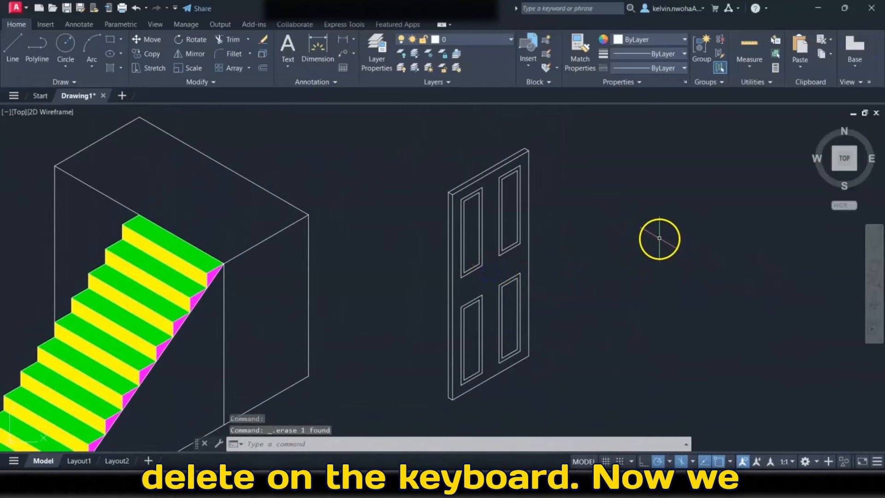
Step: Hatch the door's top edge face and narrow side face with a solid dark red fill, colour 153,27,30
scroll(659, 239, down, 3)
middle_drag(602, 200, 656, 203)
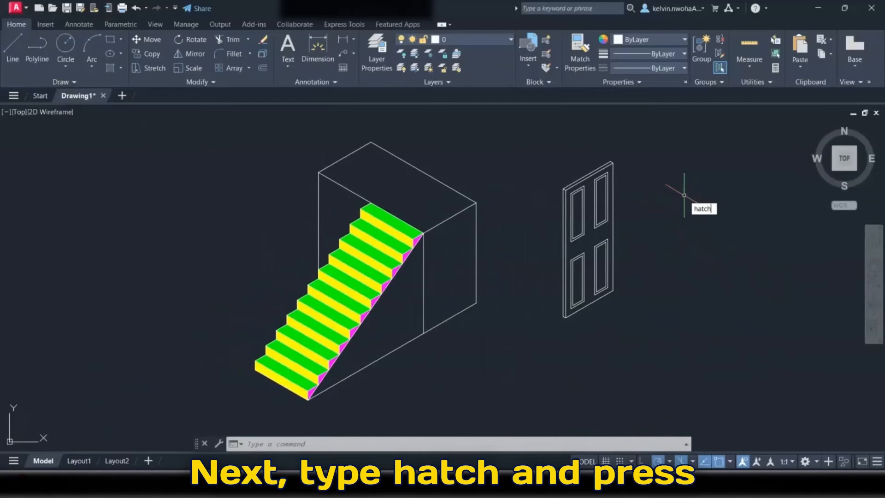
key(Return)
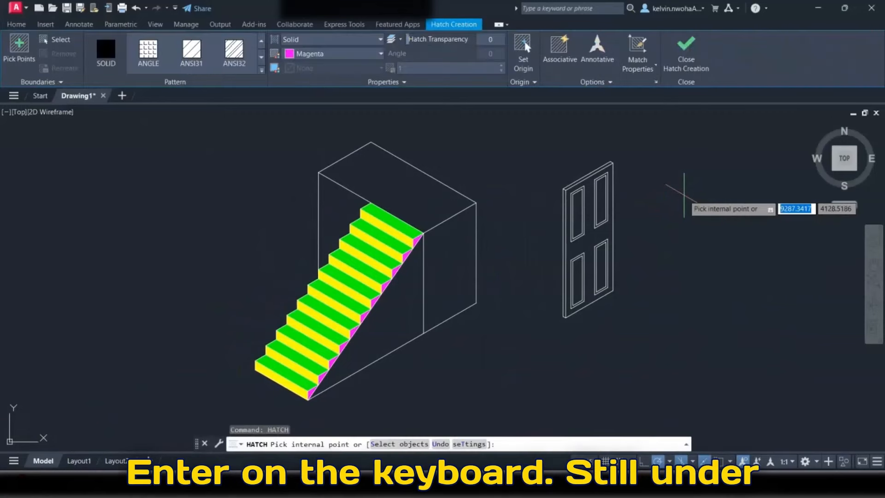
click(312, 55)
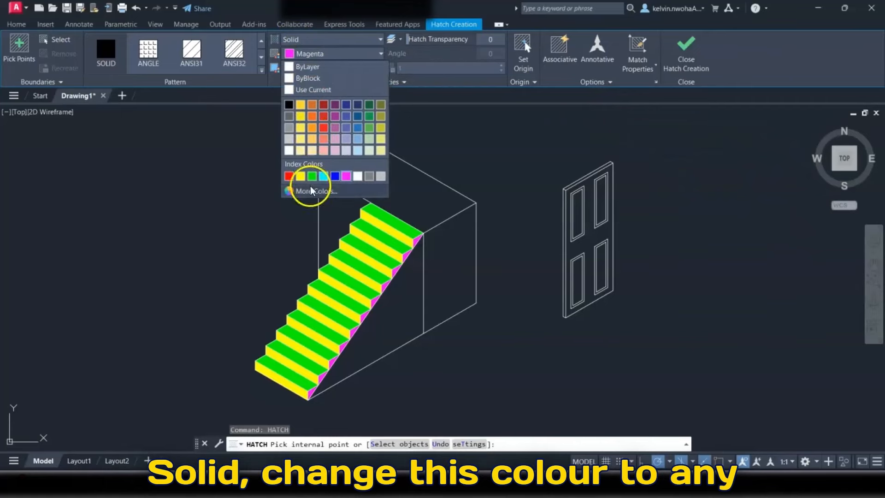
click(325, 106)
scroll(557, 192, up, 3)
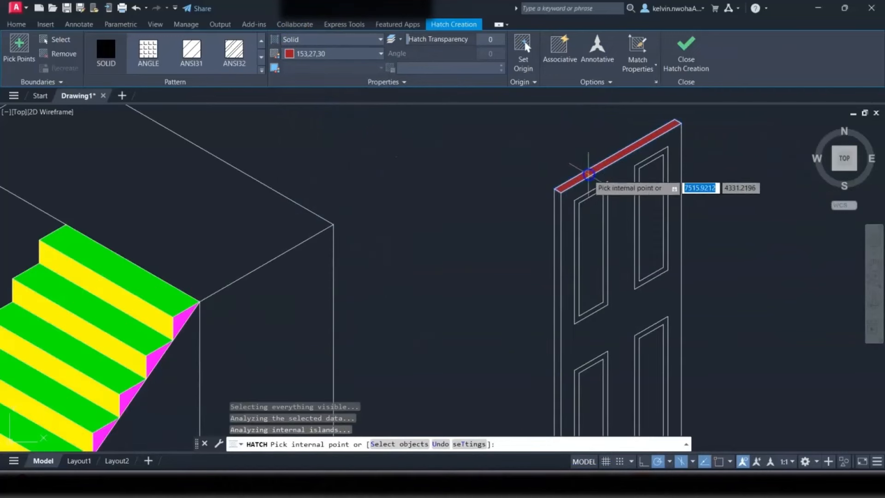
click(552, 194)
click(554, 238)
scroll(521, 168, down, 3)
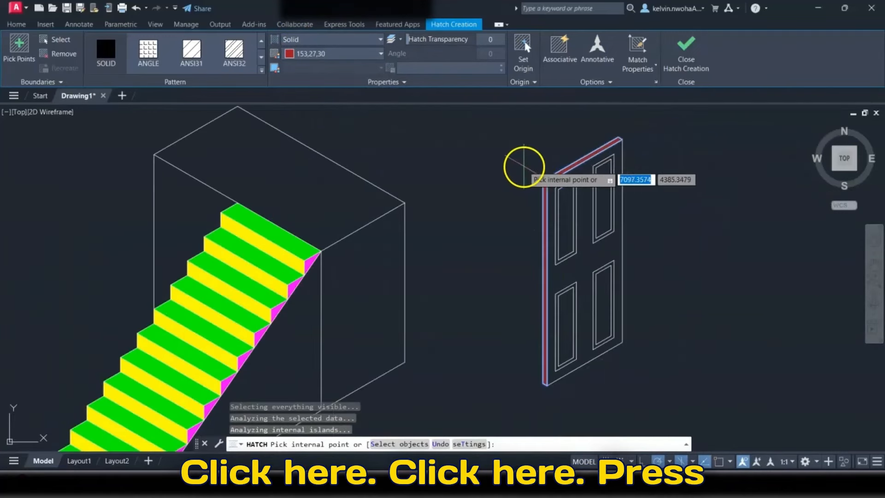
key(Return)
Step: Hatch the door's front face around the panels with a solid orange fill, colour 205,105,40
key(Return)
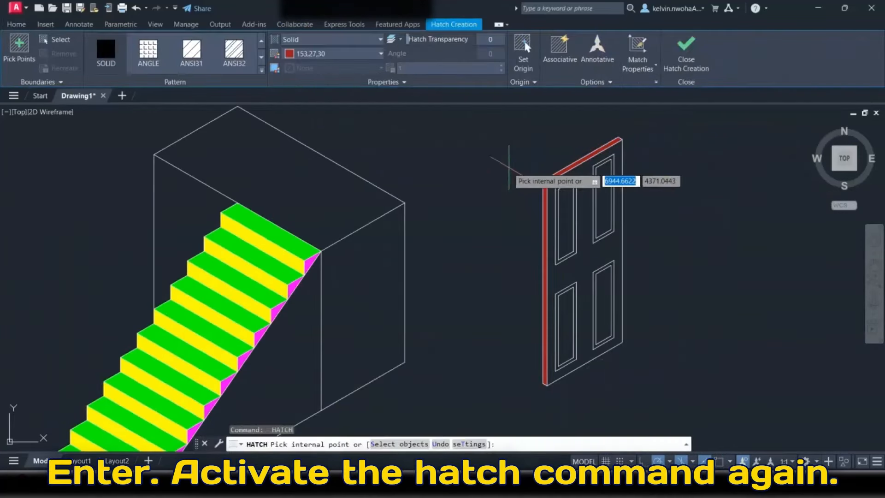
click(333, 56)
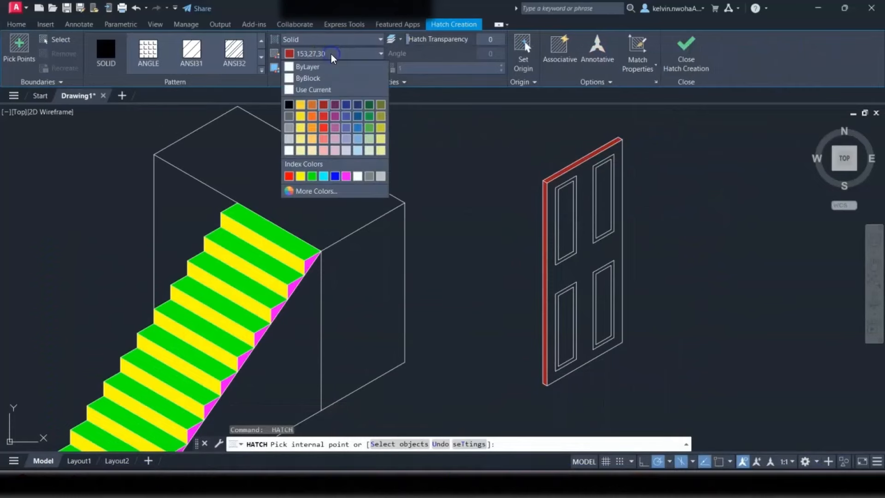
click(312, 111)
click(589, 271)
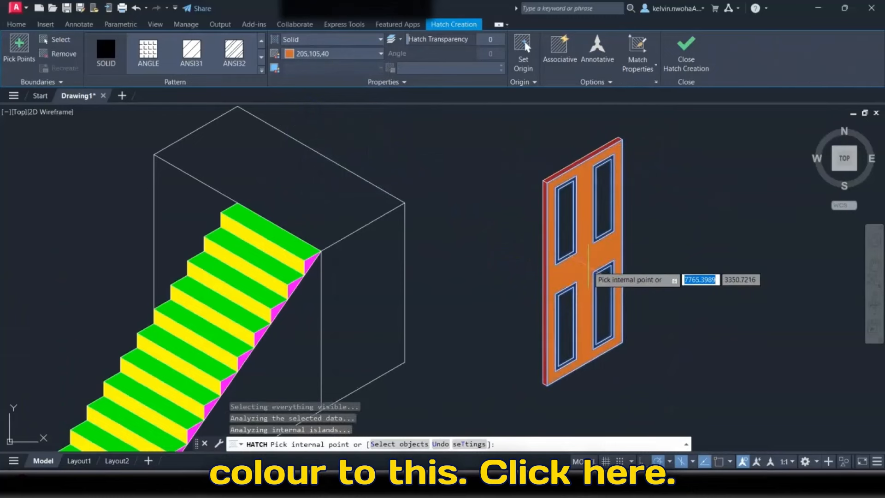
key(Return)
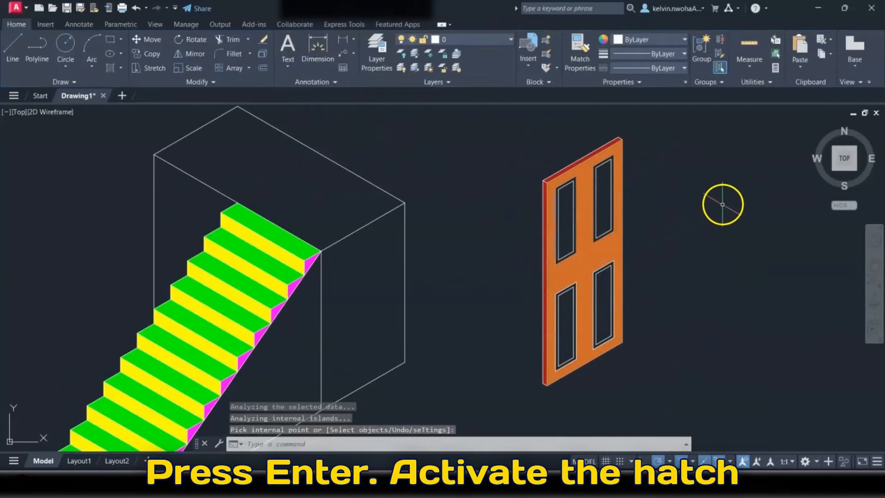
Step: Hatch the four inner door panels with the ANSI37 pattern in grey, colour 147,149,152
key(Return)
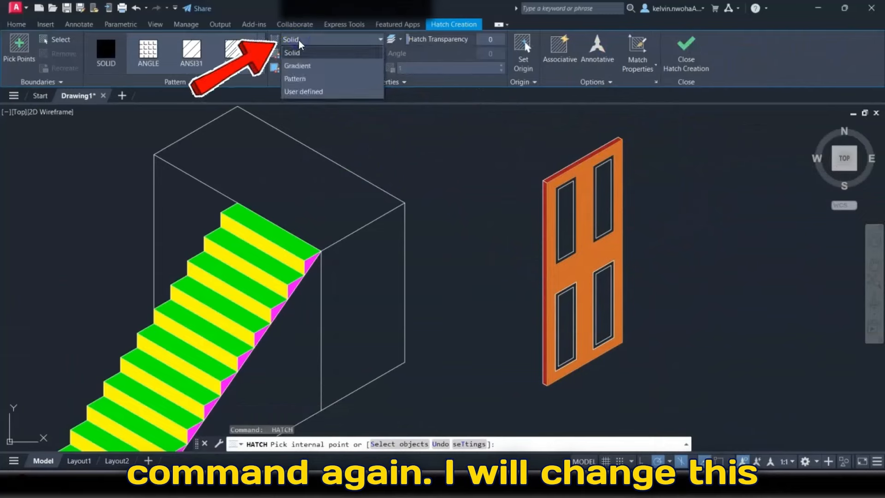
click(302, 83)
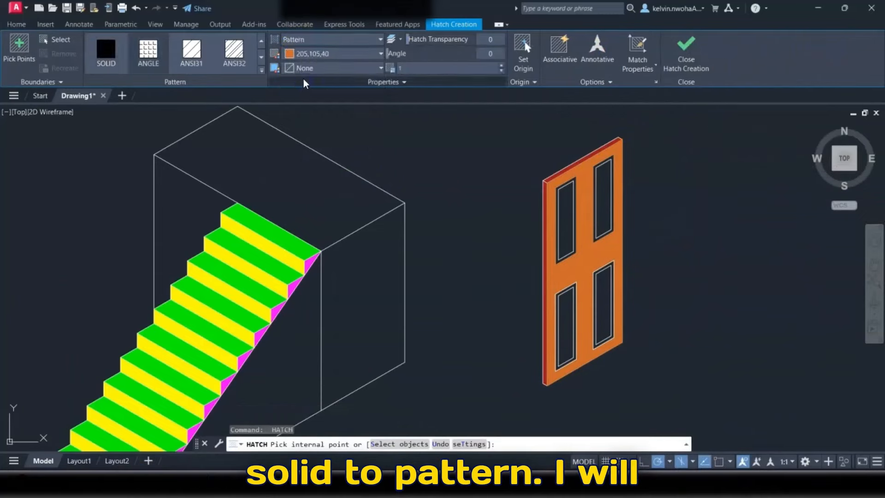
click(310, 55)
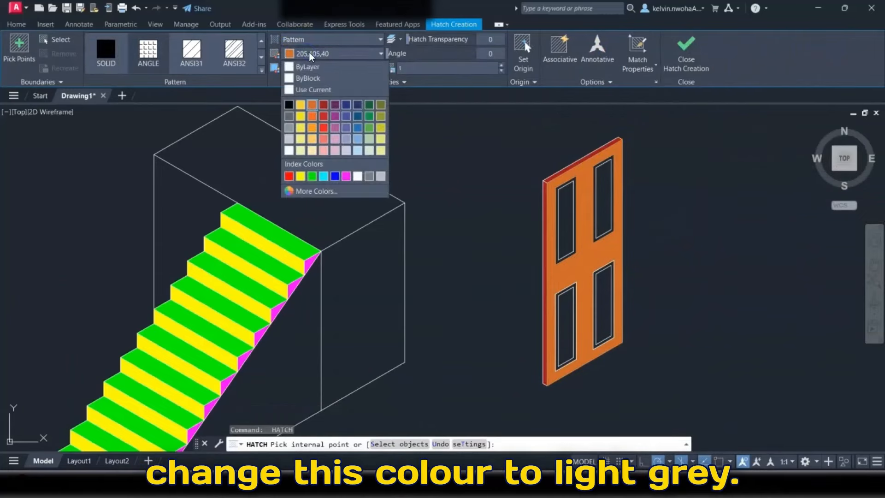
click(289, 128)
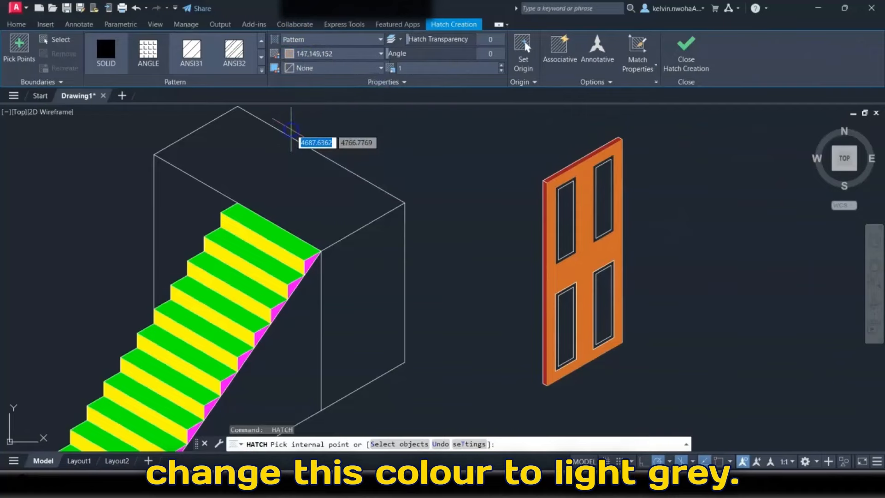
click(262, 72)
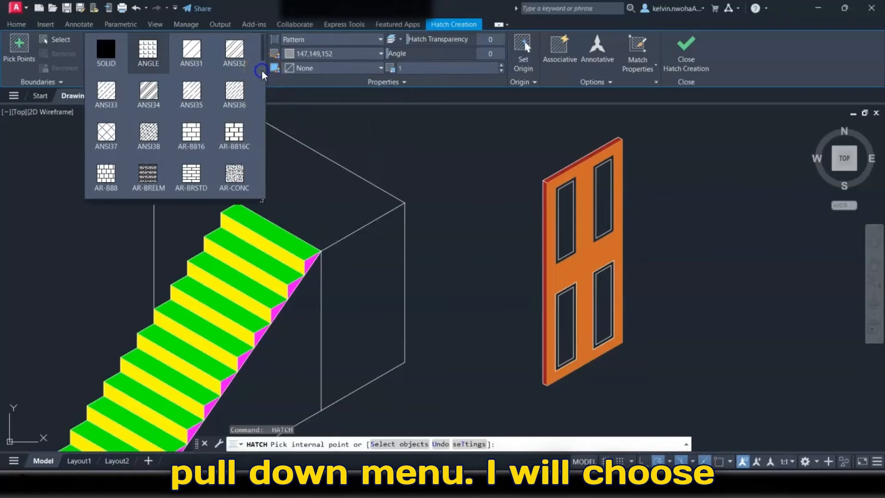
click(112, 132)
click(566, 207)
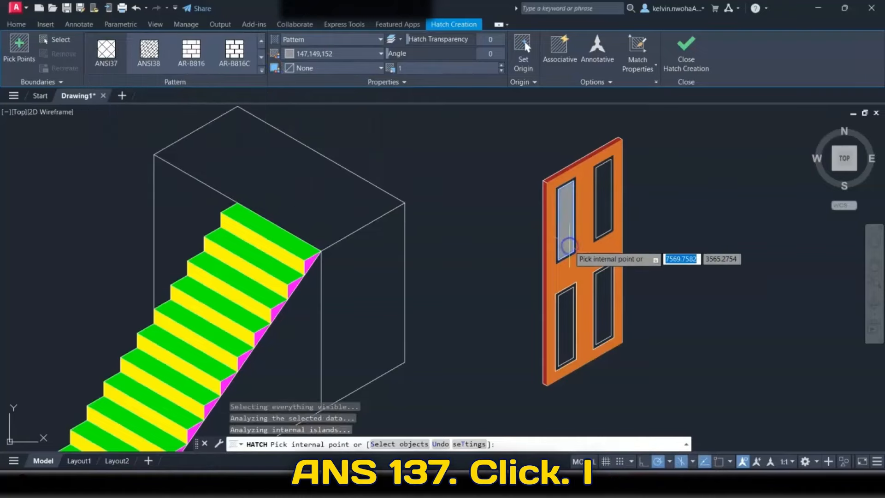
click(603, 225)
click(599, 295)
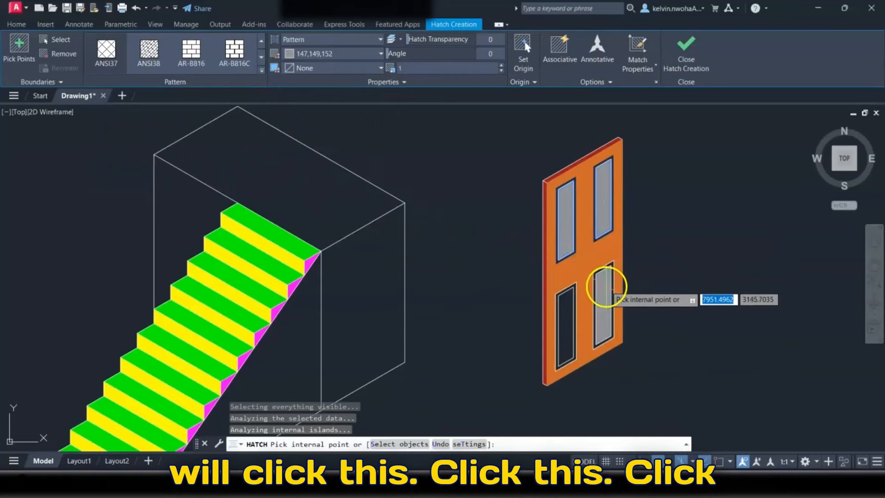
click(567, 328)
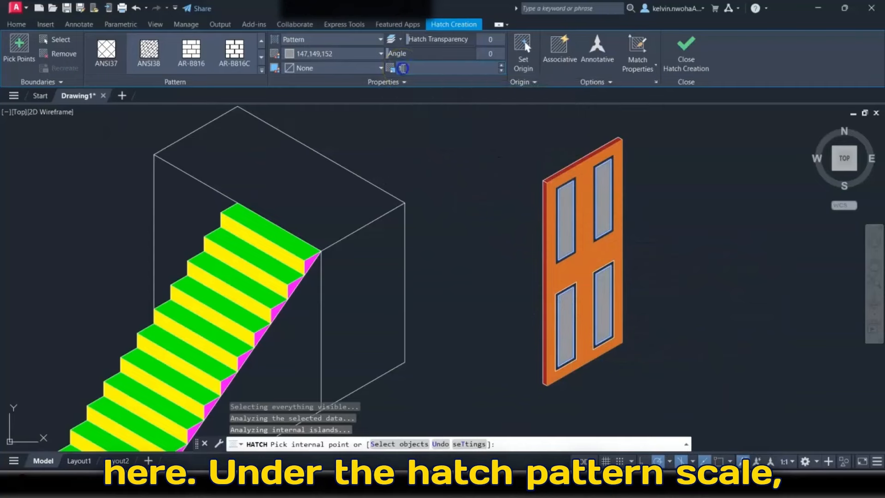
Step: Try a scale of 10 for the door panel hatch and settle on a scale of 15
double_click(399, 68)
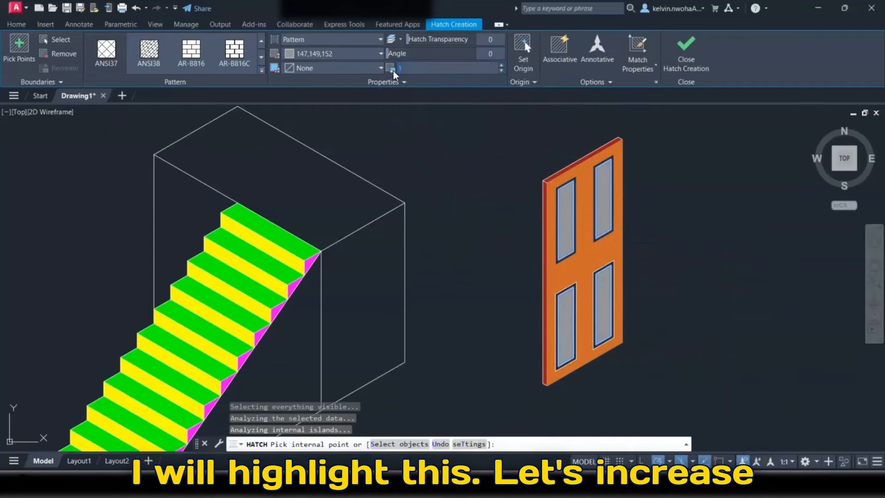
text(10)
key(Return)
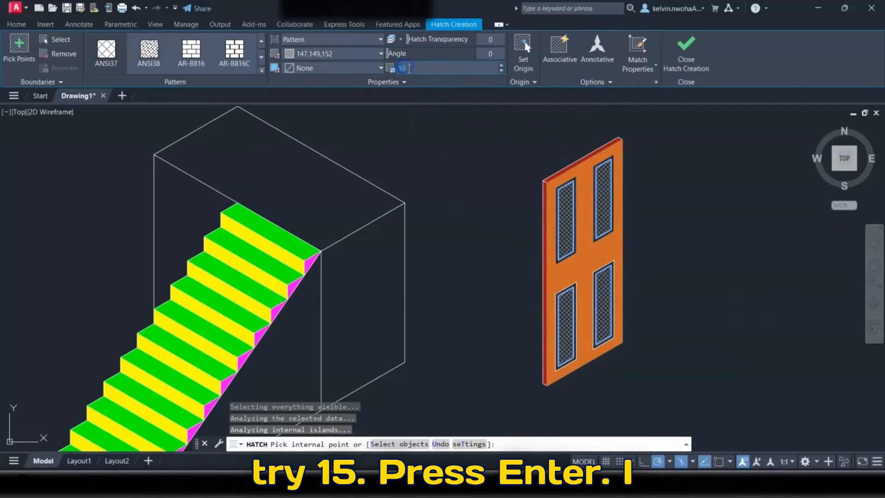
text(15)
key(Return)
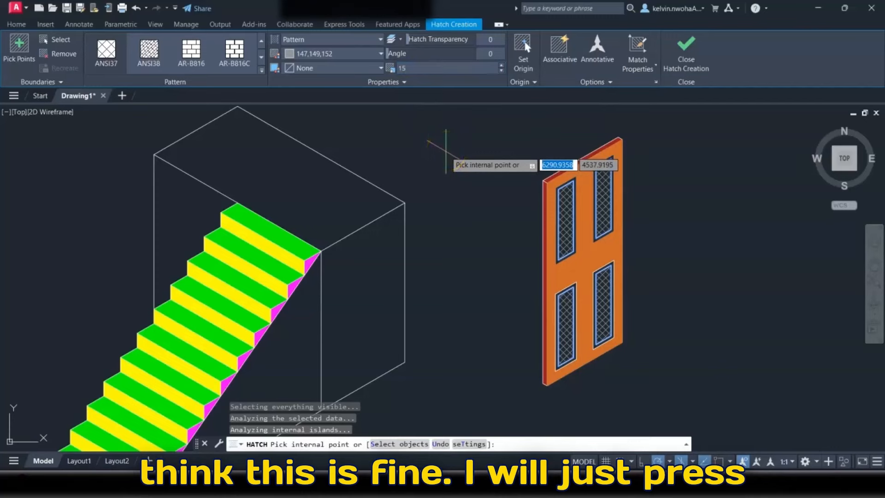
key(Return)
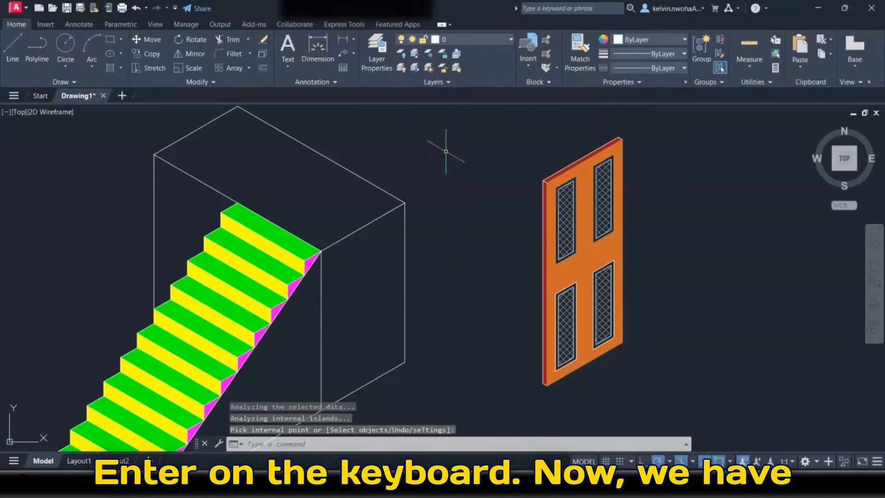
Step: Group all the lines and hatches of the entire door into one object
scroll(586, 200, up, 5)
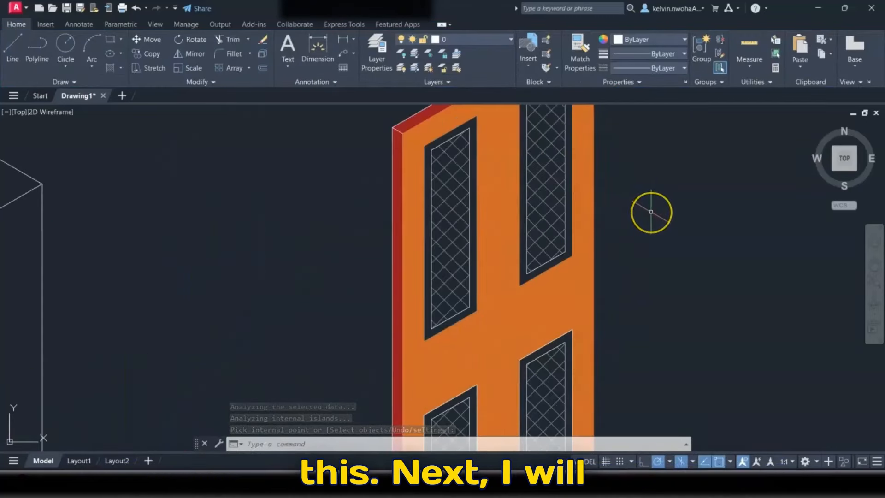
scroll(651, 326, down, 5)
click(651, 326)
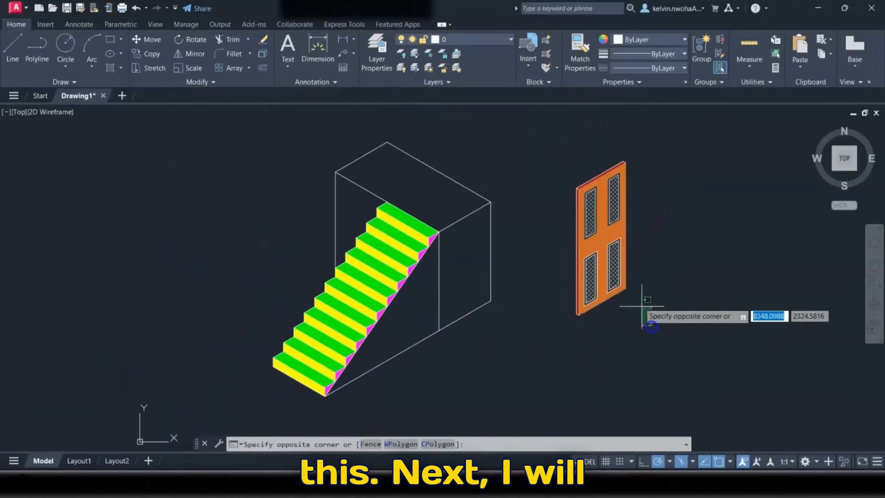
click(558, 144)
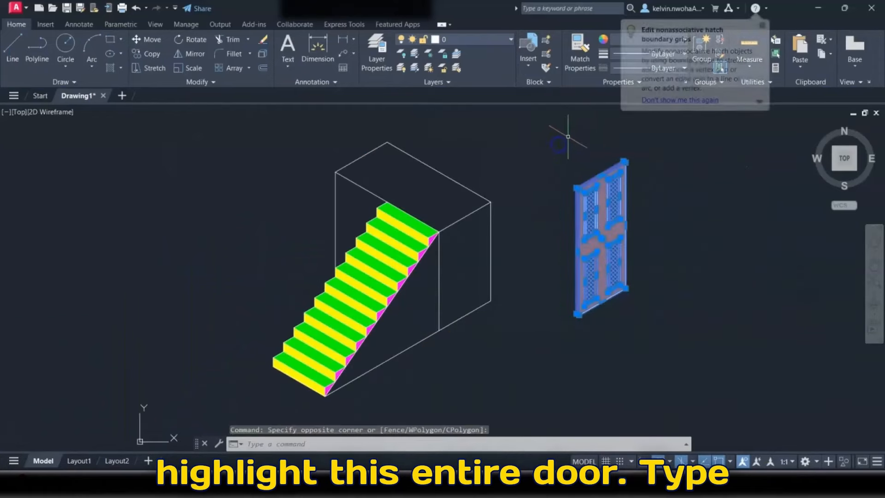
text(group)
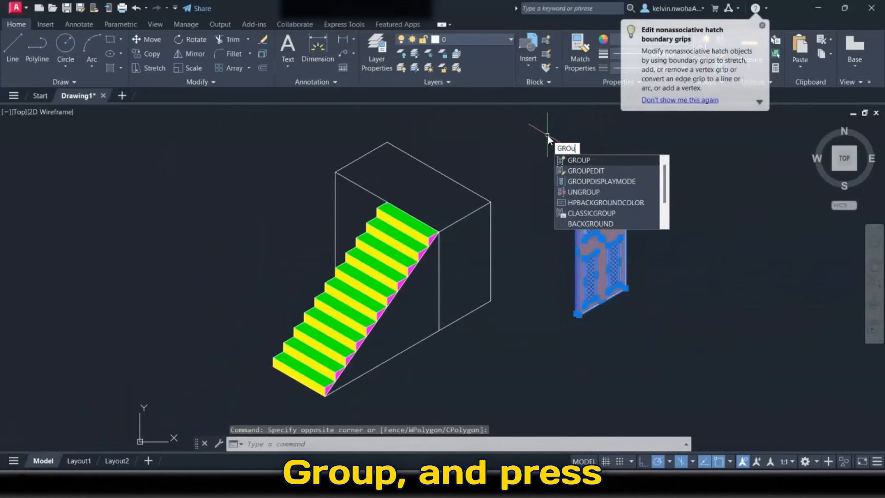
key(Return)
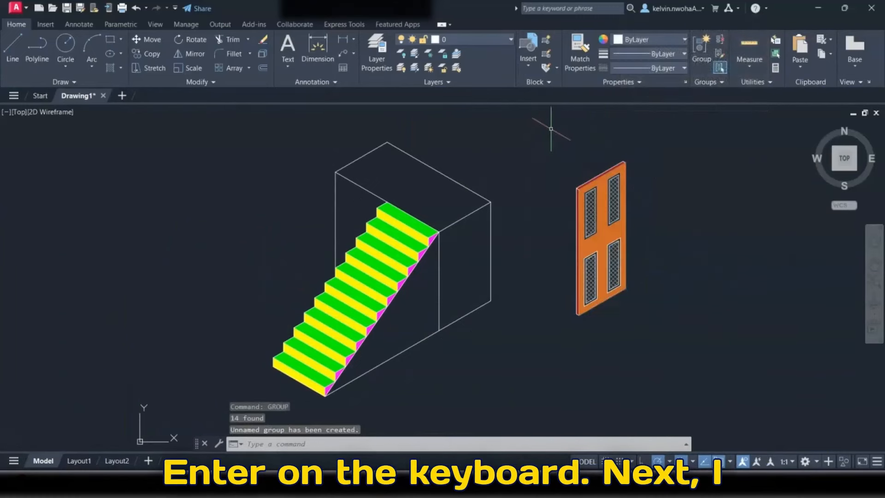
Step: Draw a line across the landing's top face from the top step's inner back corner to the midpoint of the opposite edge
scroll(460, 135, up, 2)
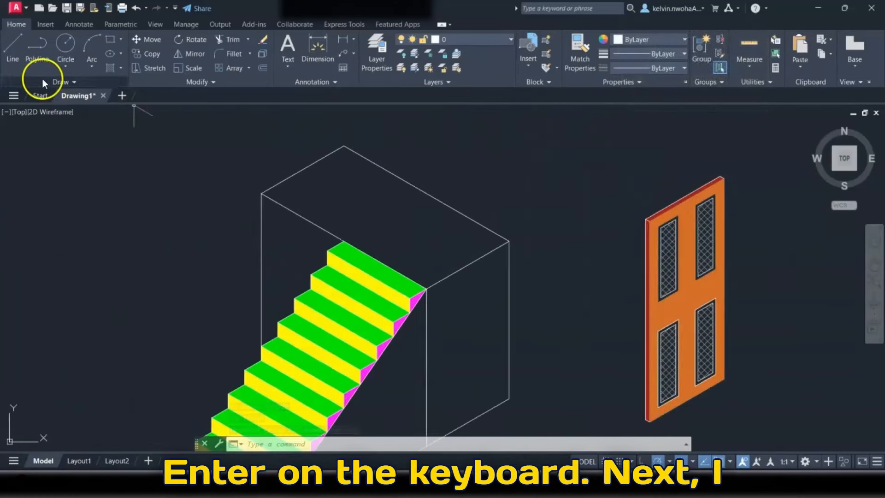
click(13, 47)
scroll(337, 205, up, 2)
click(345, 261)
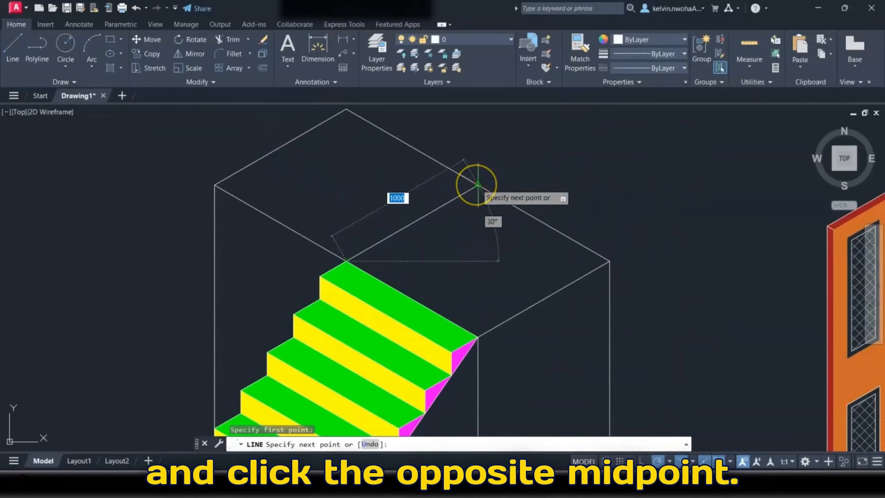
click(478, 185)
key(Return)
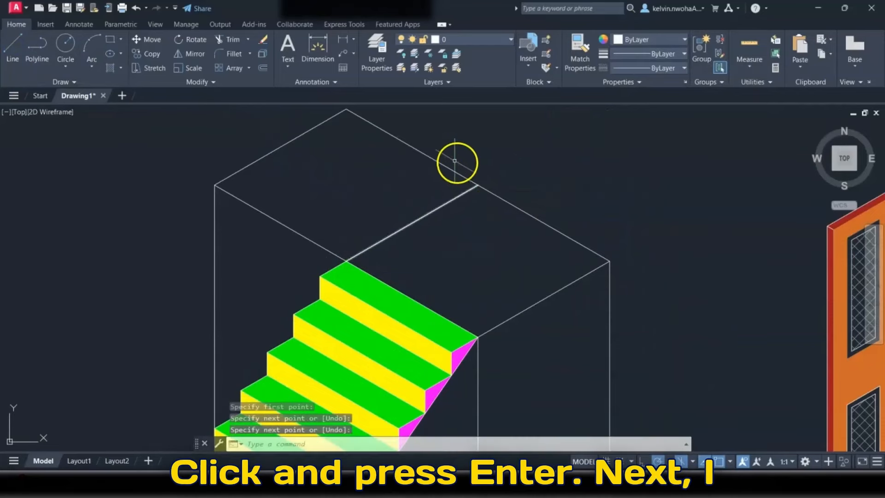
Step: Hatch both halves of the landing block's top face with the GRAVEL pattern
scroll(437, 136, down, 4)
scroll(443, 130, up, 2)
text(h)
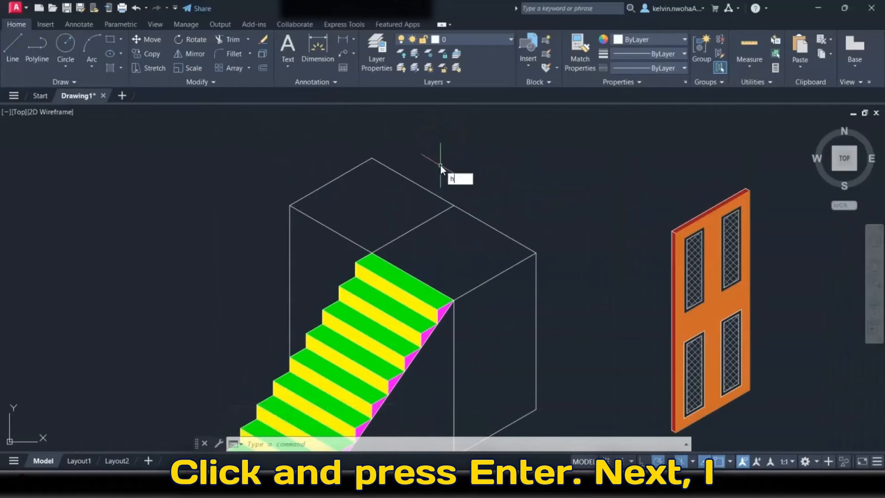
text(a)
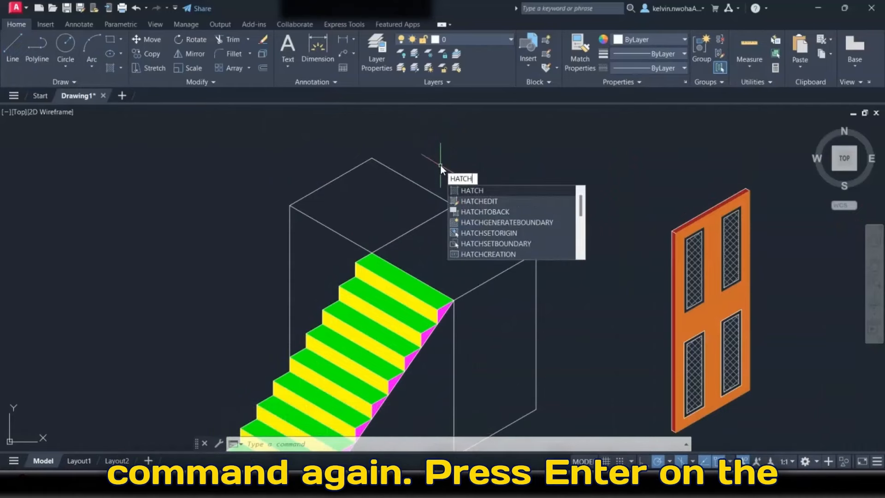
key(Return)
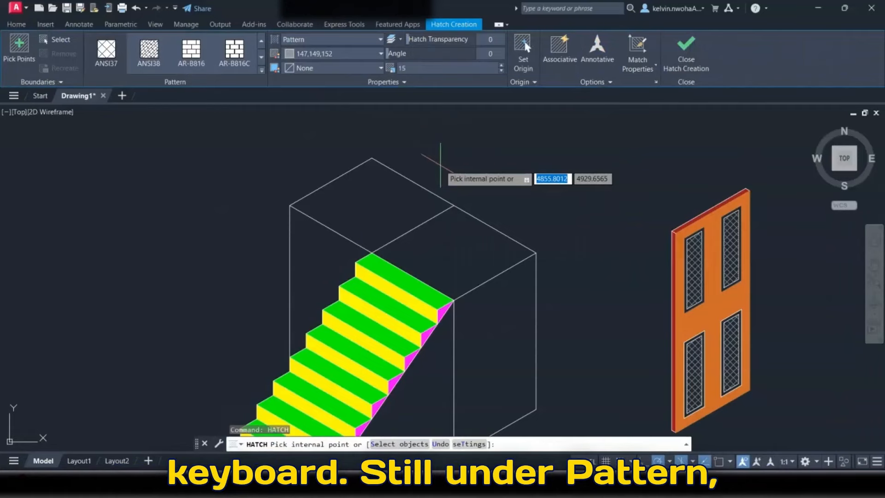
click(262, 72)
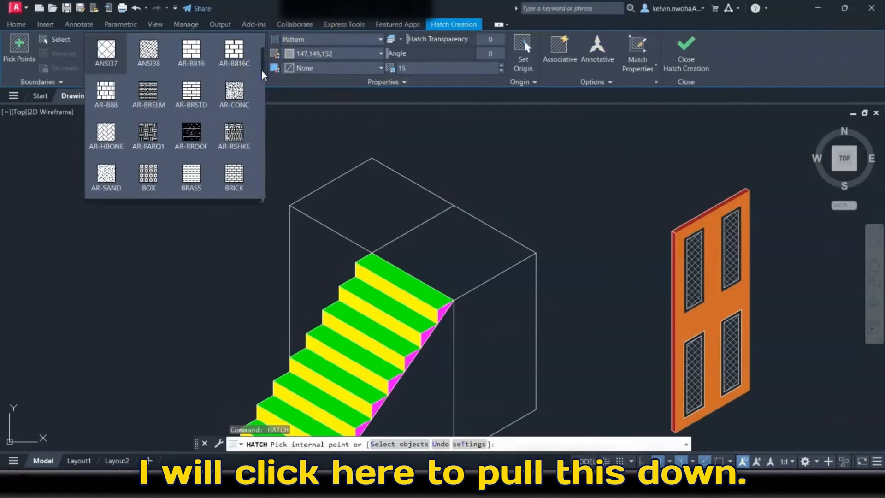
scroll(148, 83, down, 10)
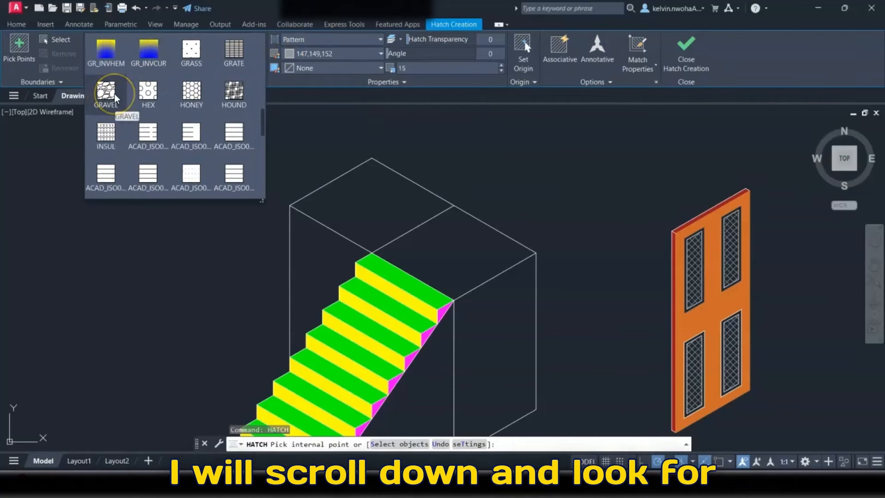
click(105, 94)
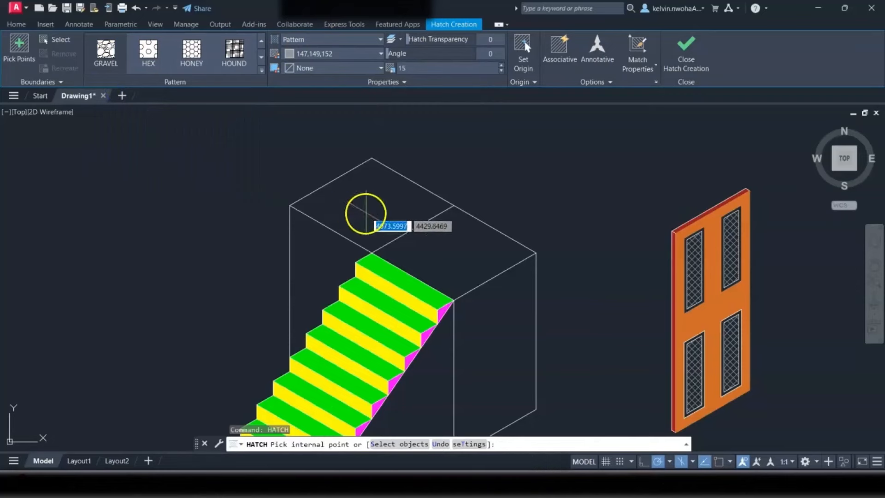
click(369, 211)
click(450, 248)
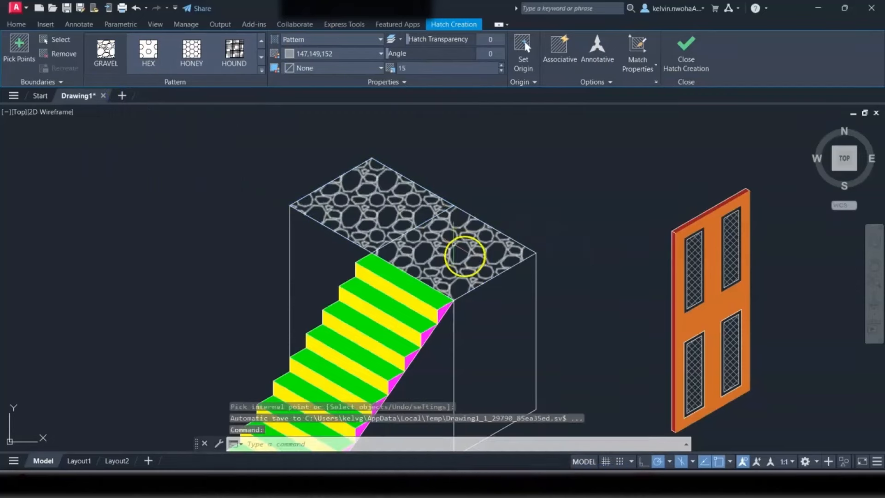
key(Return)
Step: Set the scale of the gravel hatch on the landing's top face to 5
click(459, 240)
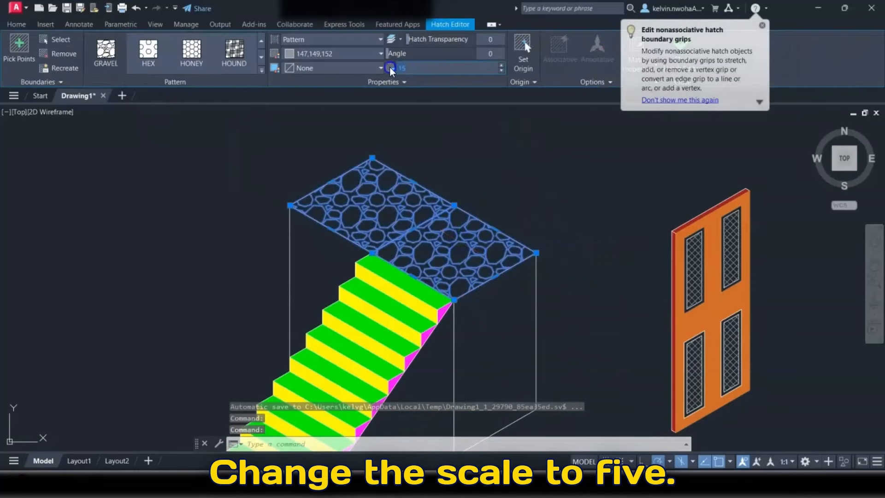
text(5)
key(Return)
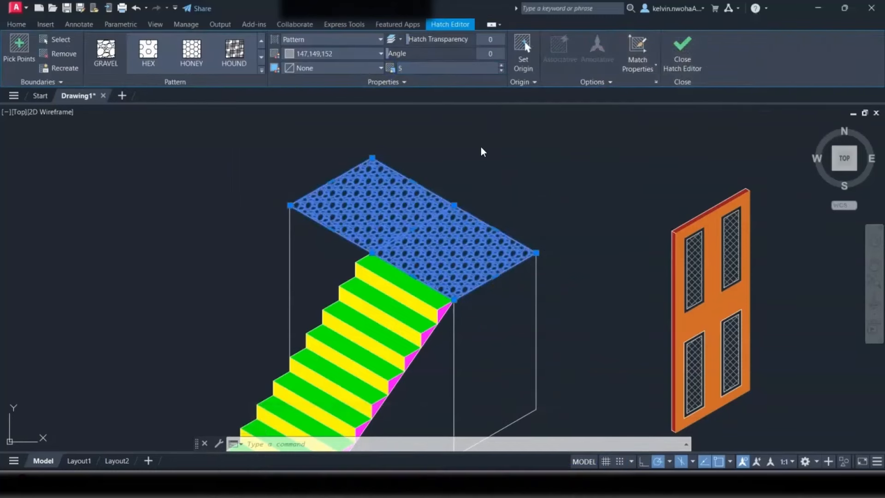
key(Escape)
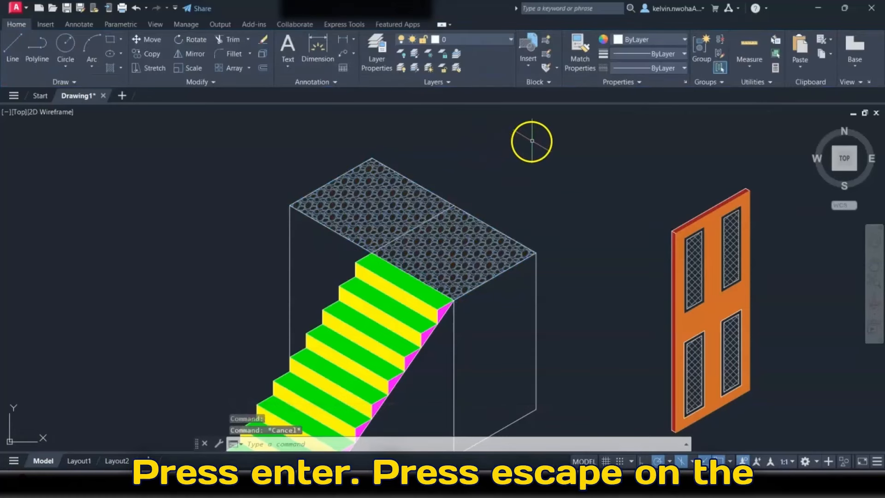
scroll(680, 328, down, 2)
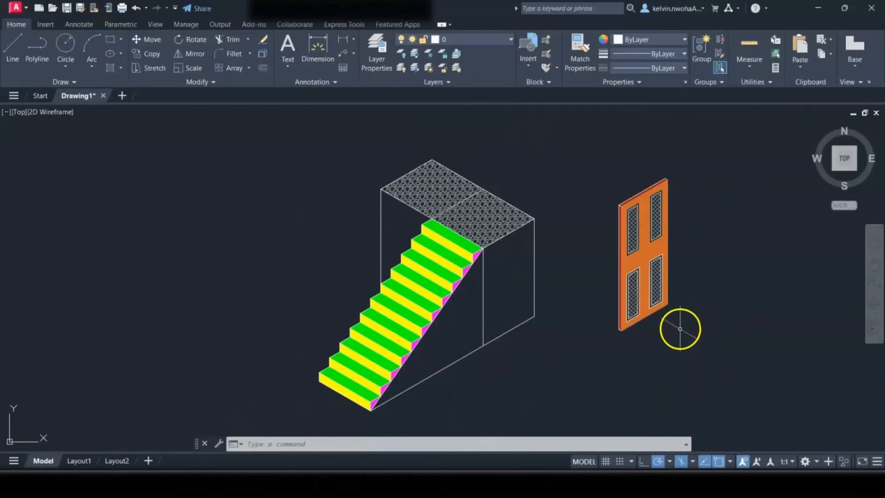
Step: Copy the grouped door from the midpoint of its bottom edge to the midpoint of the line across the landing's top face
click(654, 269)
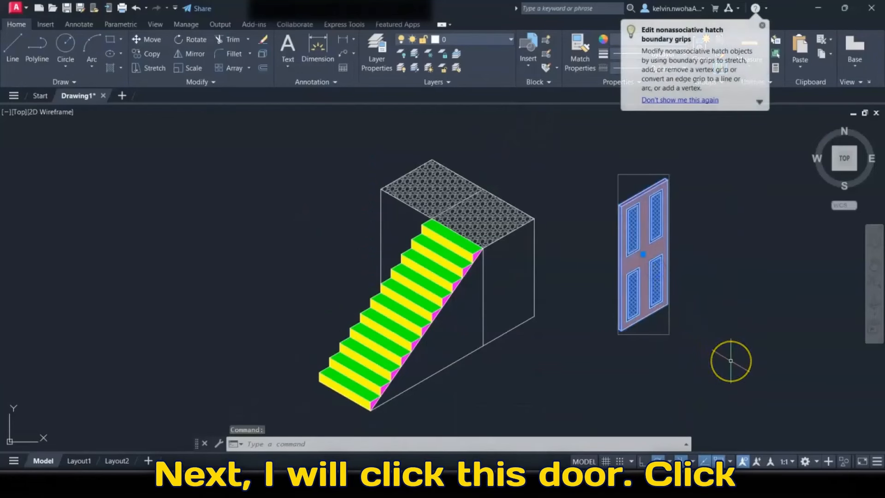
click(156, 55)
scroll(657, 333, up, 2)
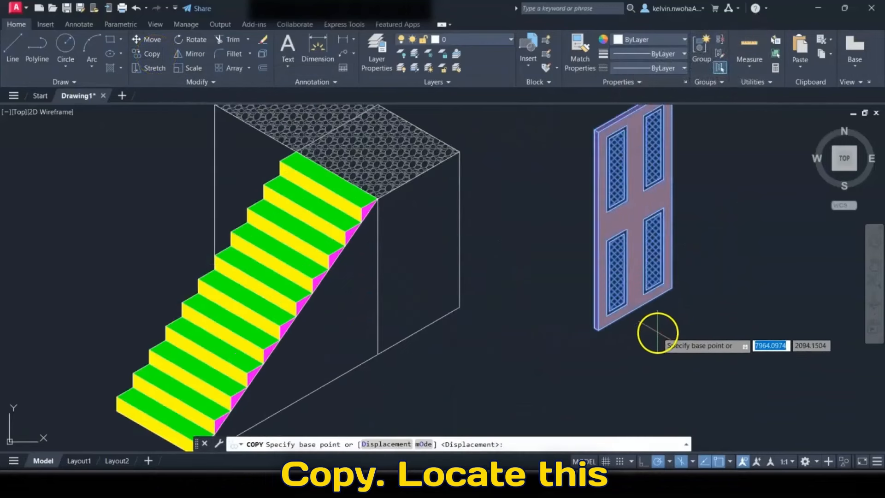
scroll(657, 333, up, 2)
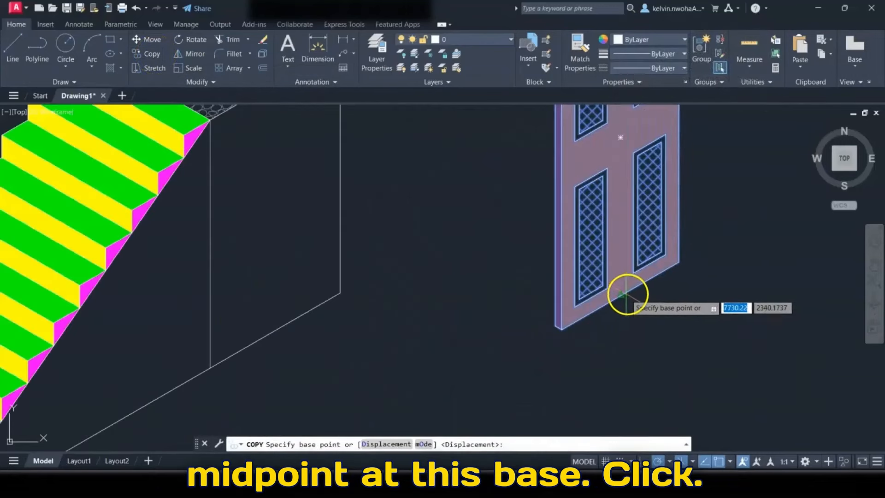
click(622, 294)
scroll(620, 296, down, 4)
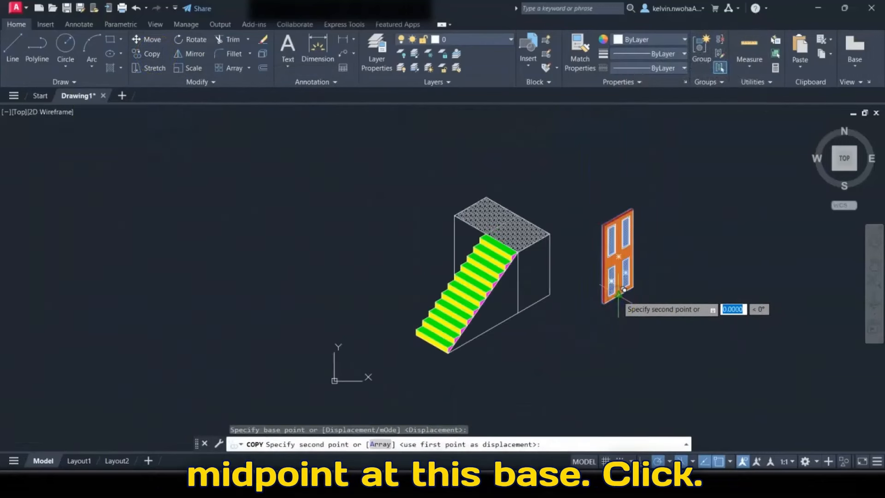
scroll(521, 197, up, 5)
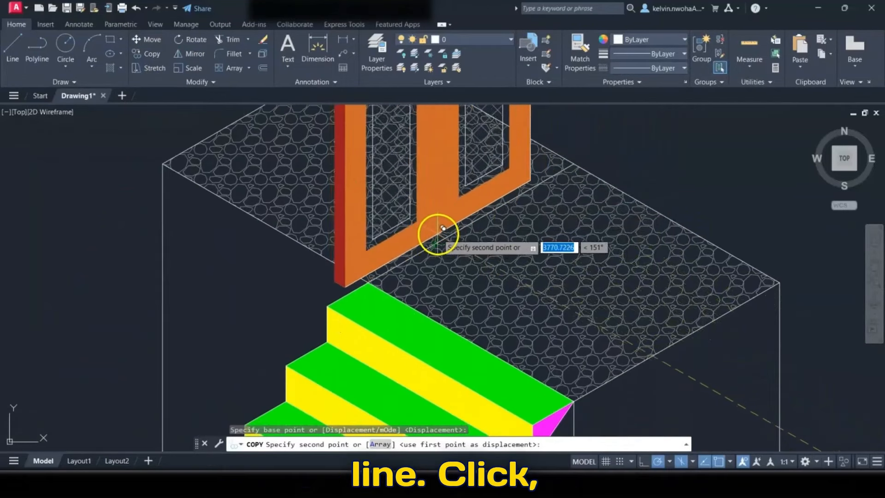
click(475, 217)
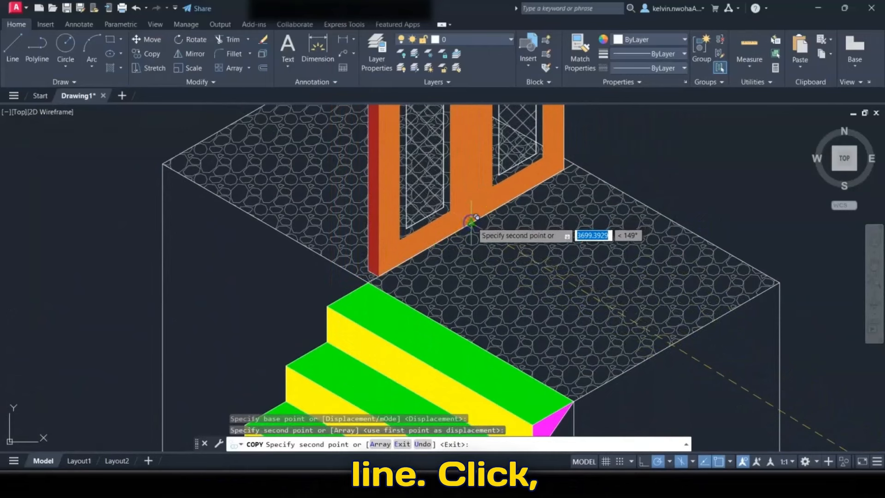
key(Return)
scroll(640, 156, down, 5)
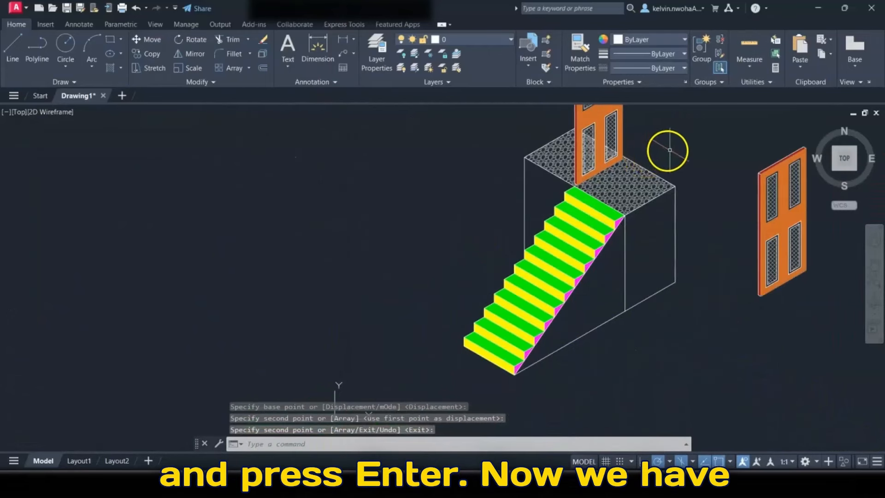
middle_drag(723, 127, 533, 197)
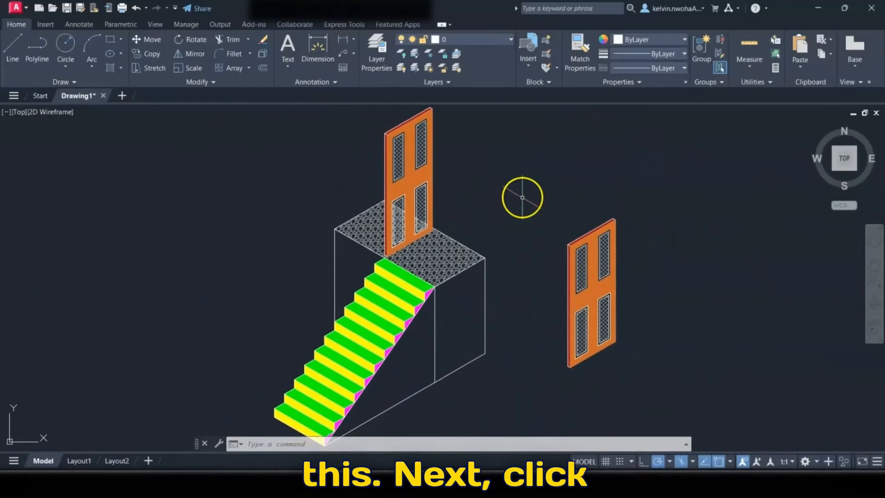
Step: Scale the copied door on the landing by a factor of 0.5 about the midpoint of its bottom edge
click(415, 139)
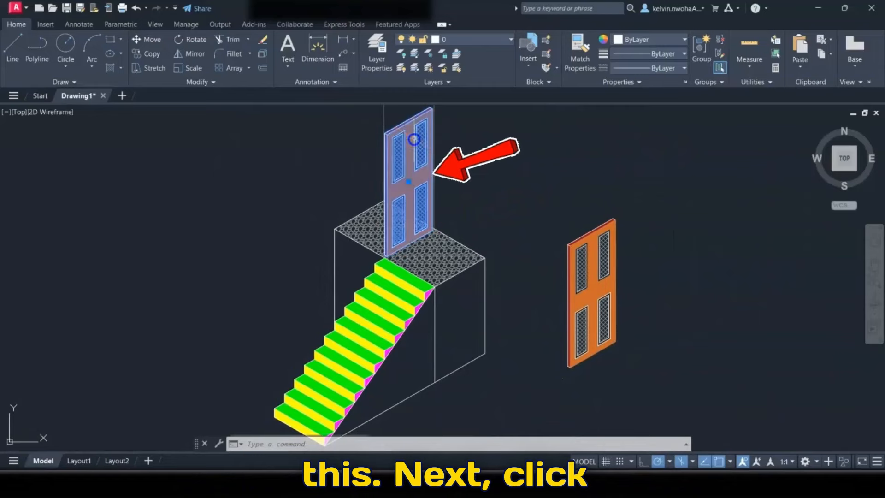
click(193, 70)
scroll(325, 231, up, 4)
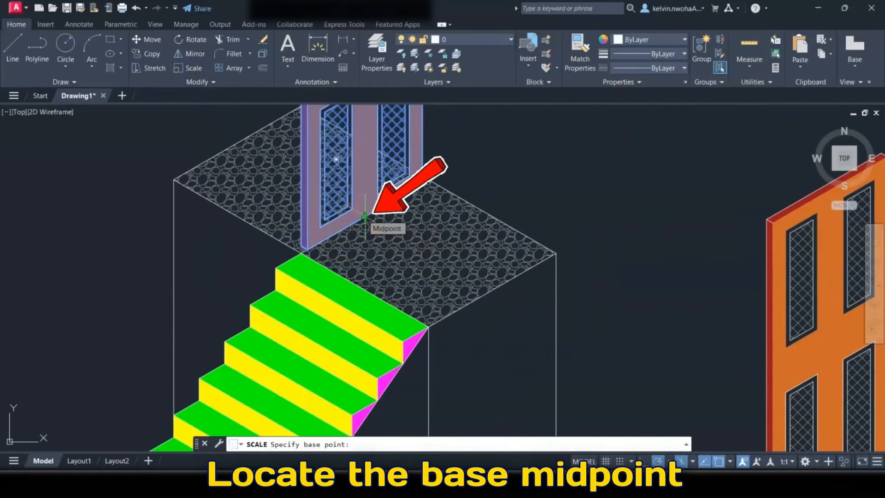
click(364, 215)
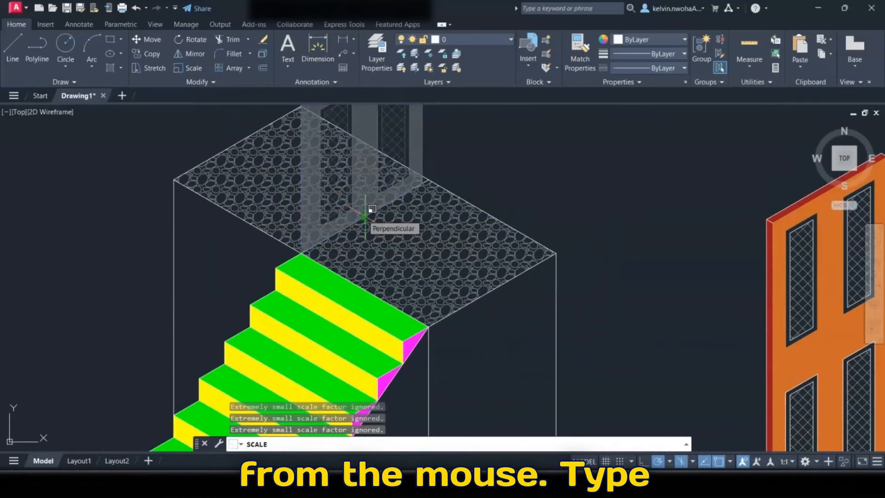
text(0.5)
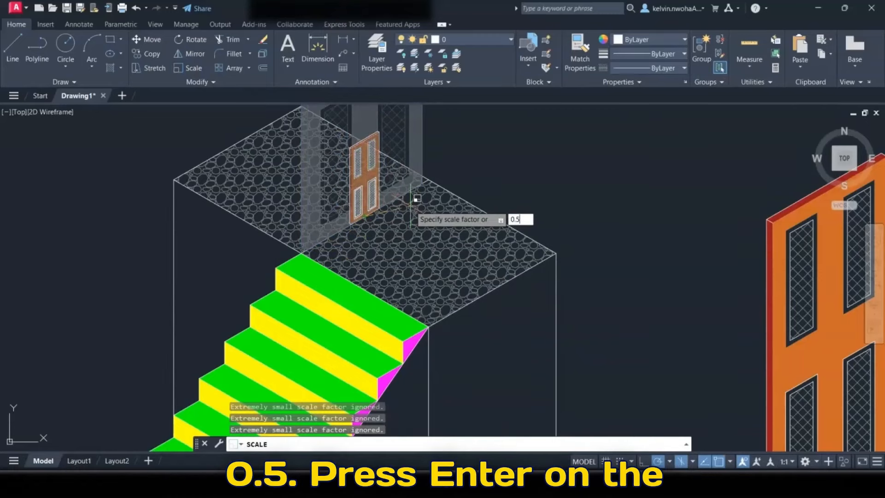
key(Return)
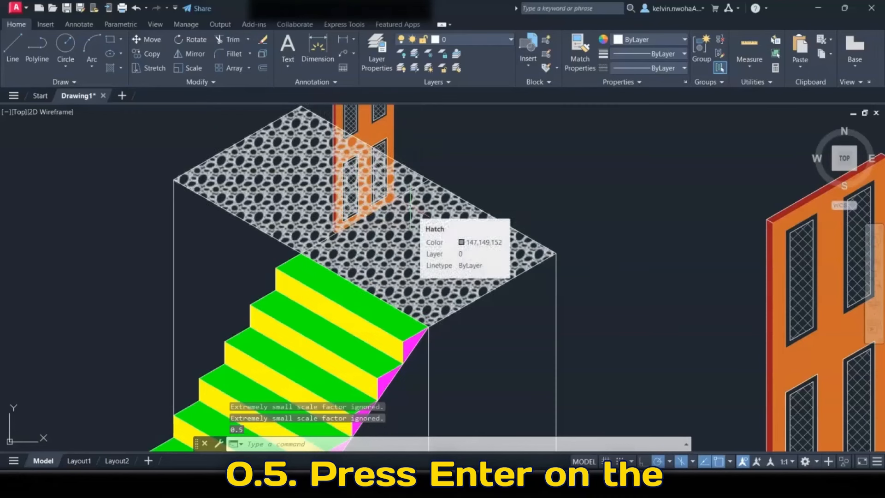
Step: Delete the gravel hatch from both halves of the landing's top face
scroll(592, 201, down, 2)
scroll(578, 181, up, 4)
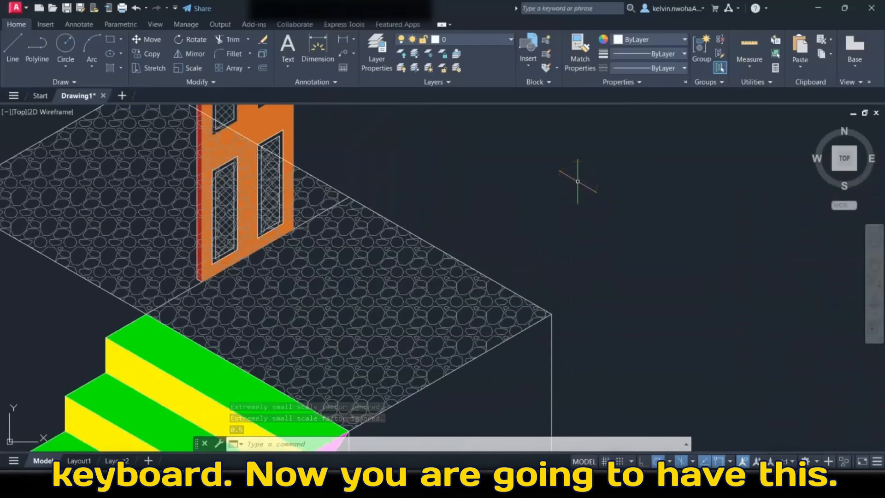
scroll(510, 181, down, 4)
scroll(510, 170, up, 3)
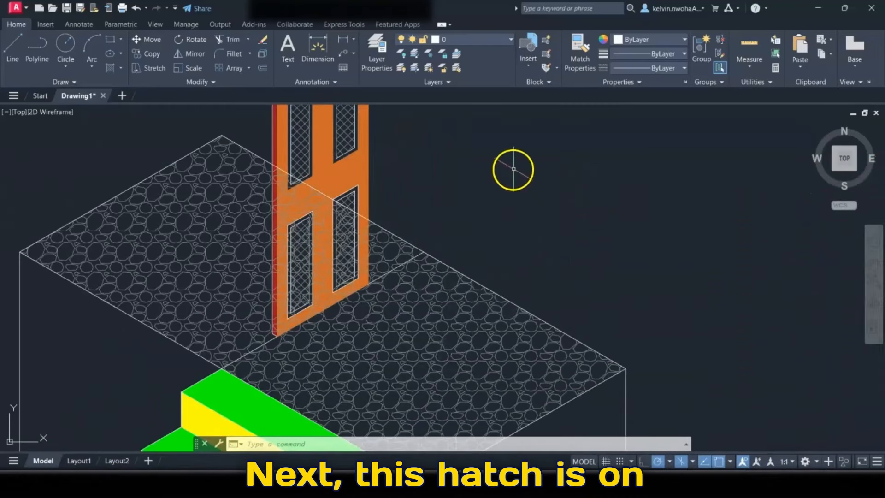
click(527, 286)
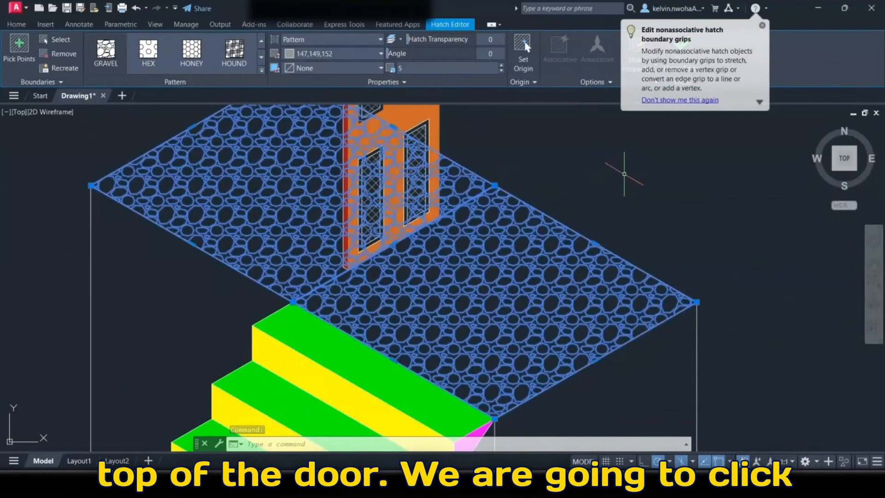
key(Delete)
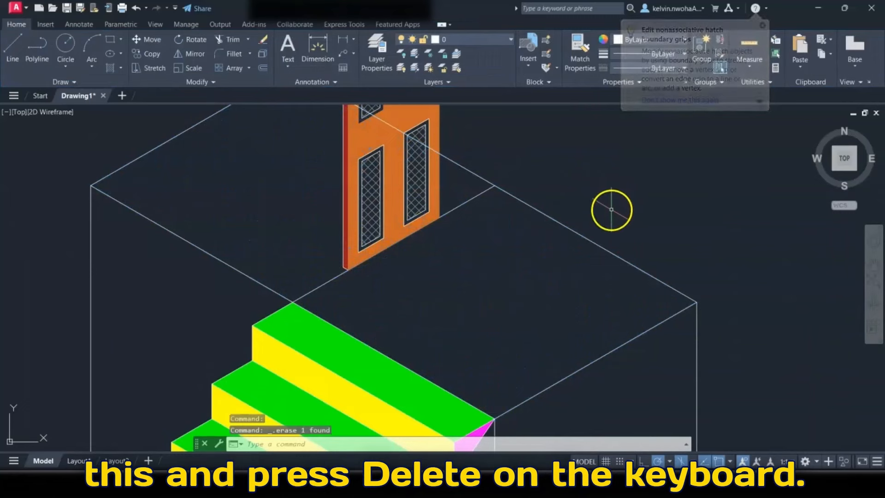
Step: Move the scaled door off the landing block into the empty space beside it
scroll(611, 207, down, 2)
scroll(514, 204, up, 1)
click(409, 198)
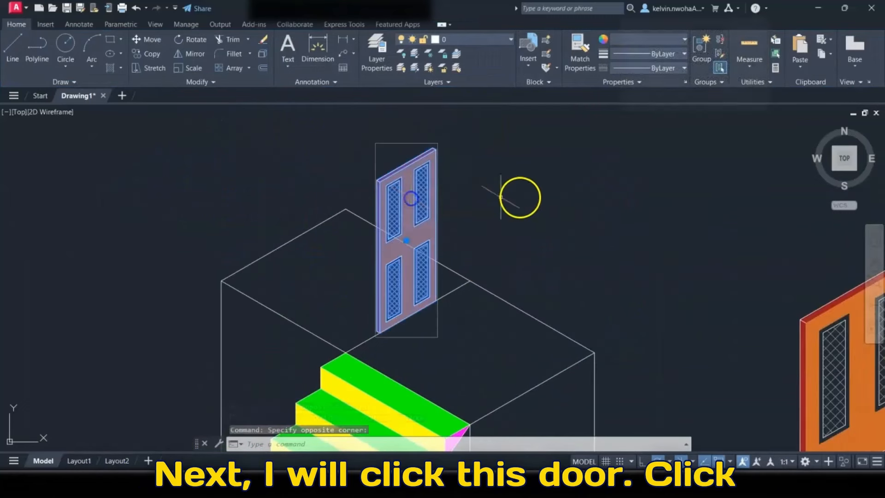
click(149, 42)
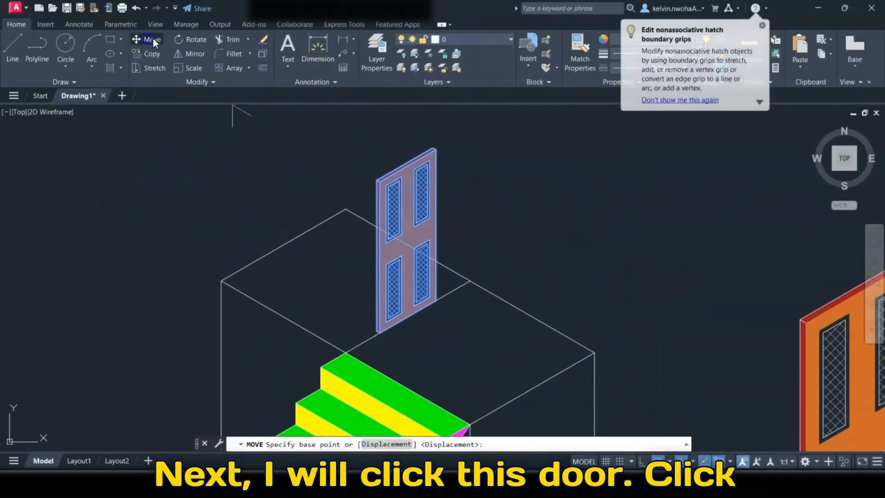
click(518, 278)
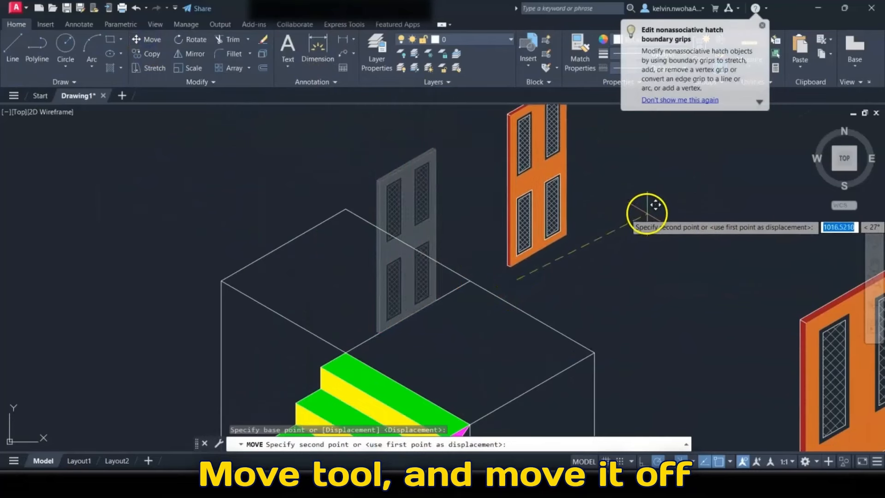
click(650, 212)
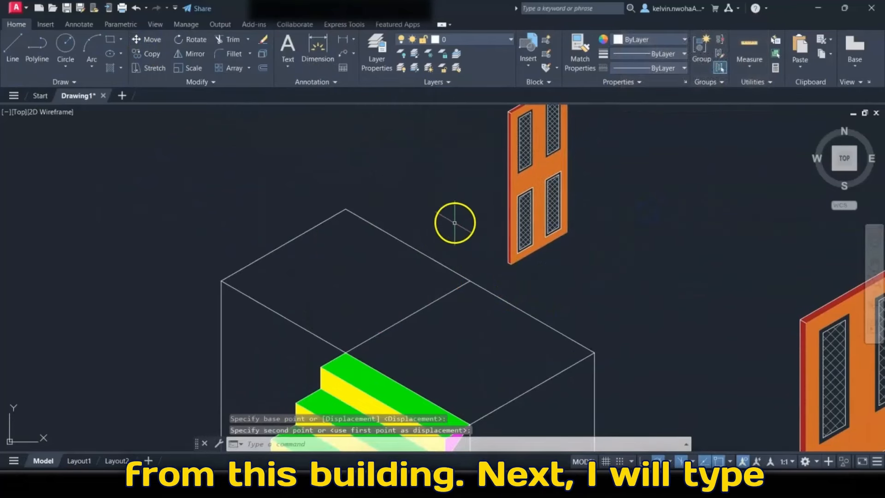
Step: Trim the landing's back edge between the rear corner and the end of the line across the top face
text(trim)
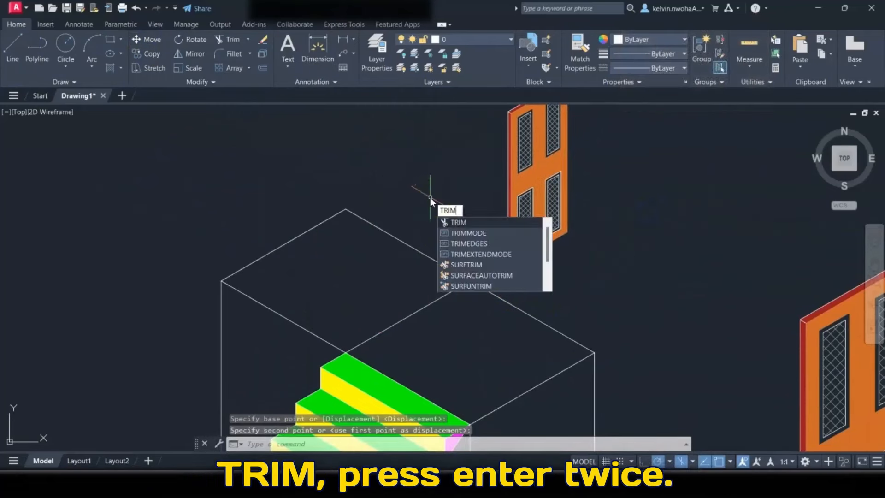
key(Return)
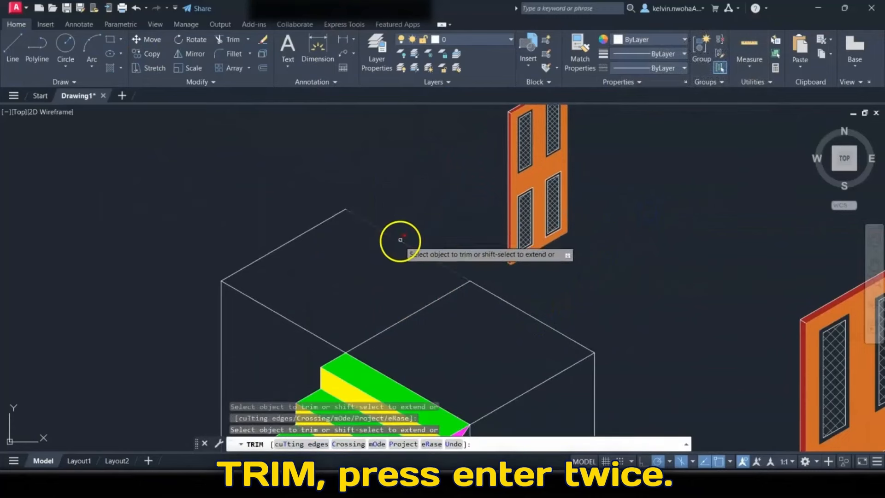
click(401, 241)
key(Return)
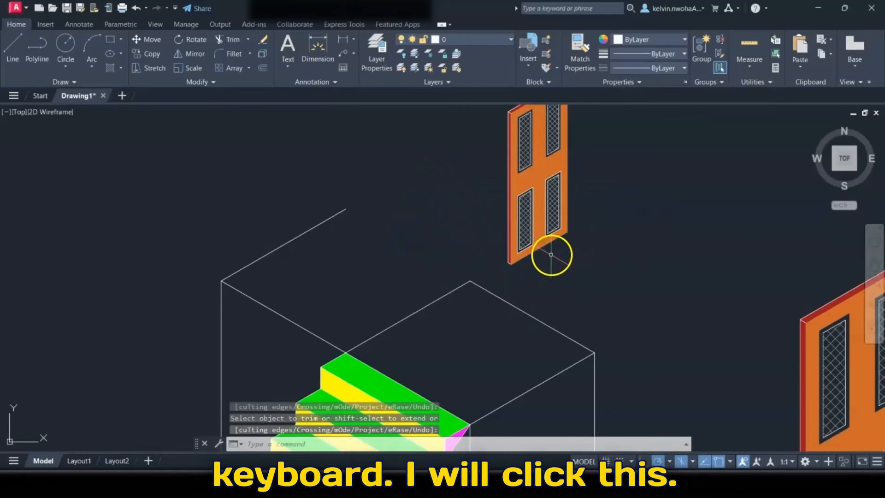
Step: Move the scaled door by its bottom-edge midpoint back to the midpoint of the line across the landing's top face
click(550, 252)
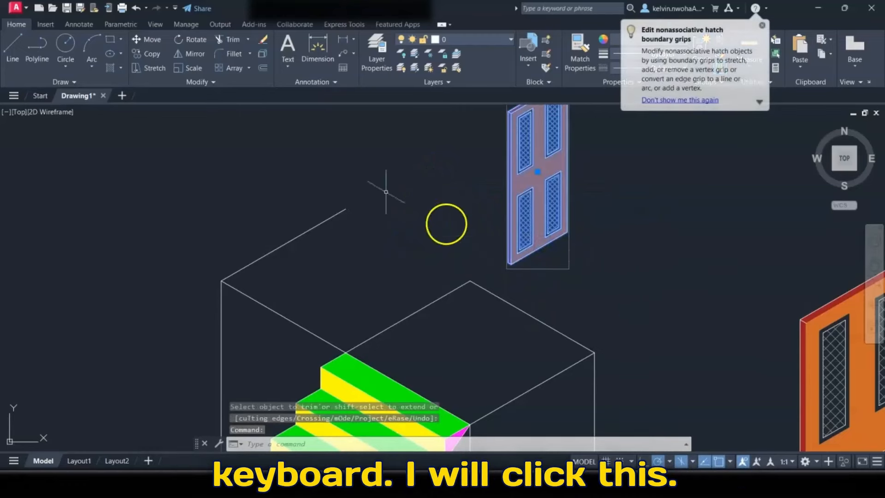
click(148, 41)
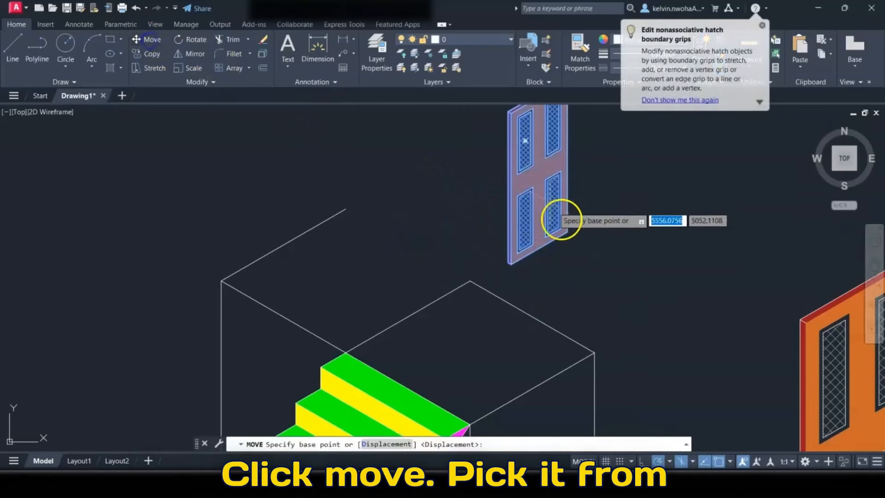
click(539, 249)
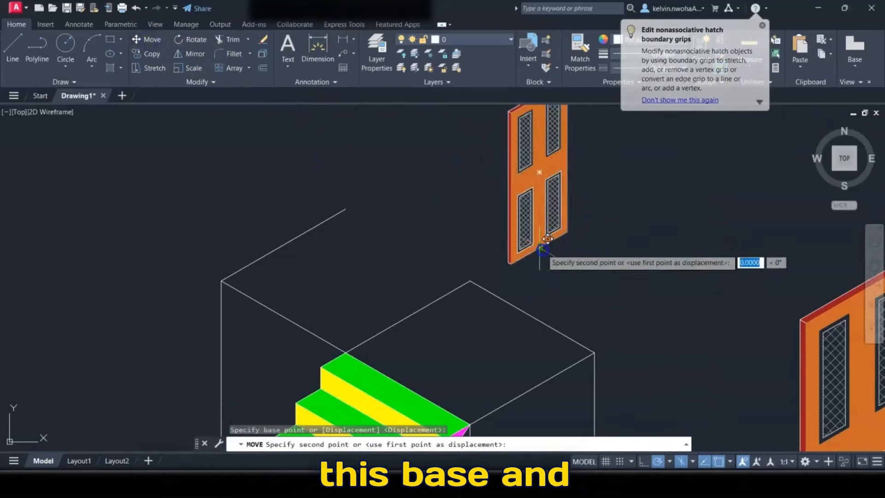
click(407, 317)
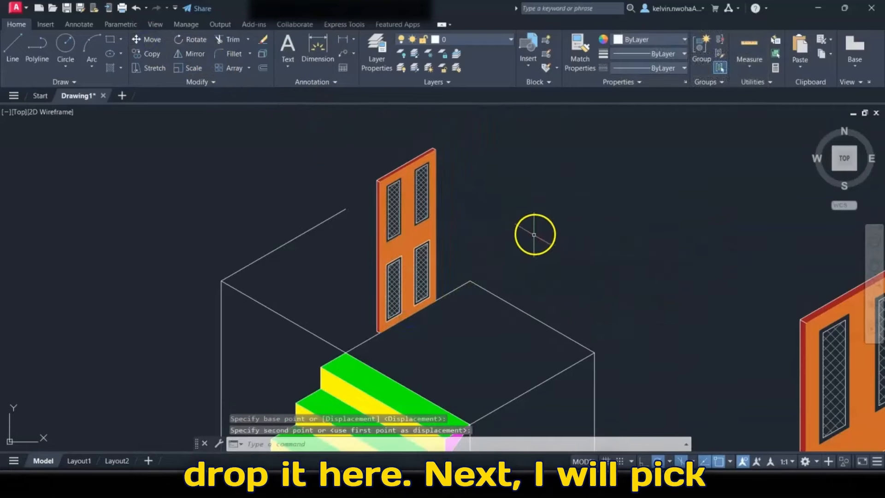
Step: Draw a 240-long line from the landing's rear corner along the former back edge towards the door
click(14, 46)
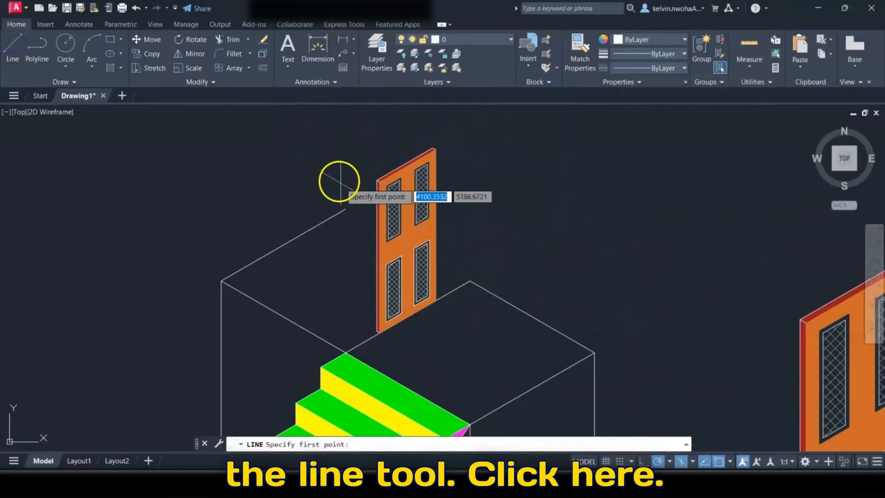
click(346, 210)
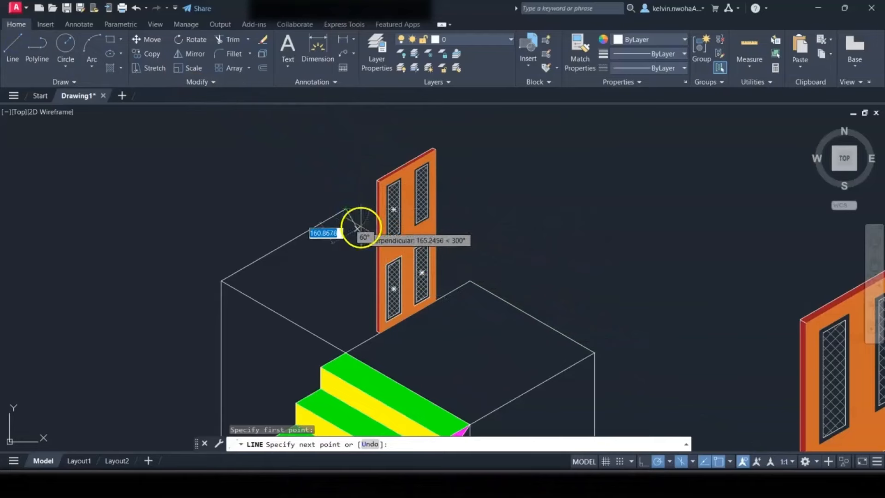
scroll(361, 221, up, 5)
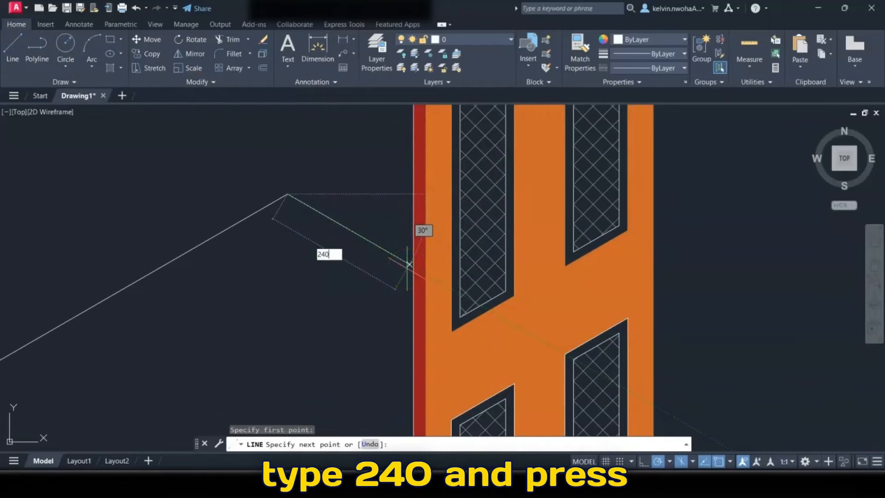
key(Return)
key(Return)
scroll(322, 258, down, 4)
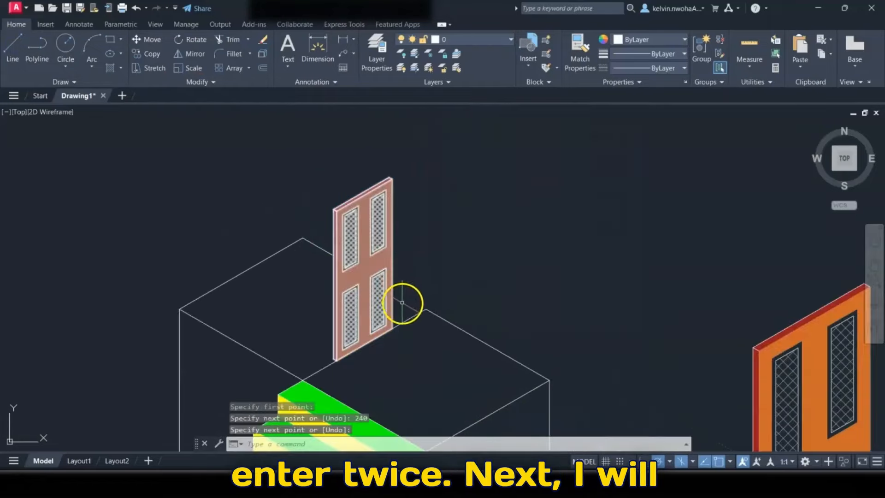
Step: Draw a 260-long line from the back end of the line across the landing's top along the former back edge towards the door
scroll(410, 311, up, 5)
key(Return)
scroll(472, 281, down, 4)
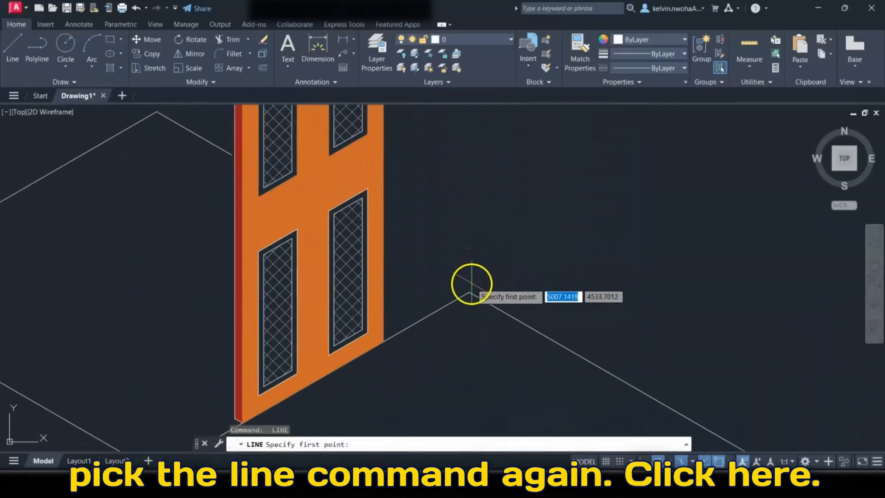
click(470, 287)
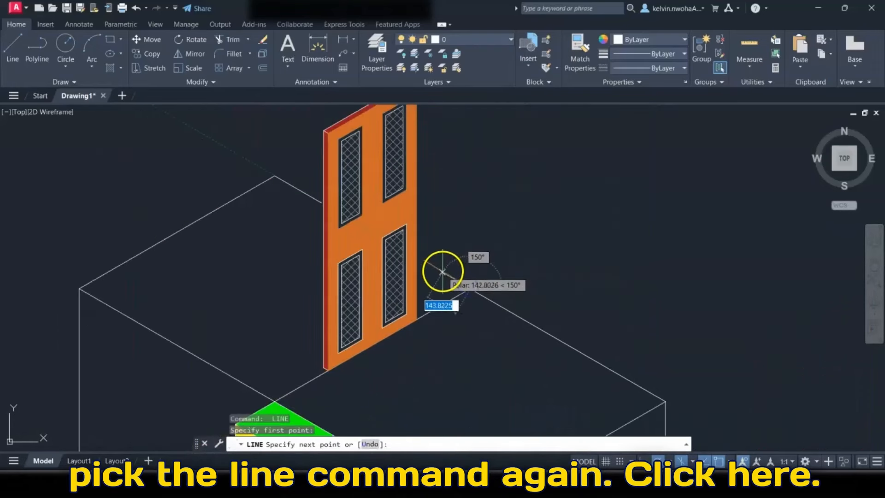
scroll(433, 270, up, 5)
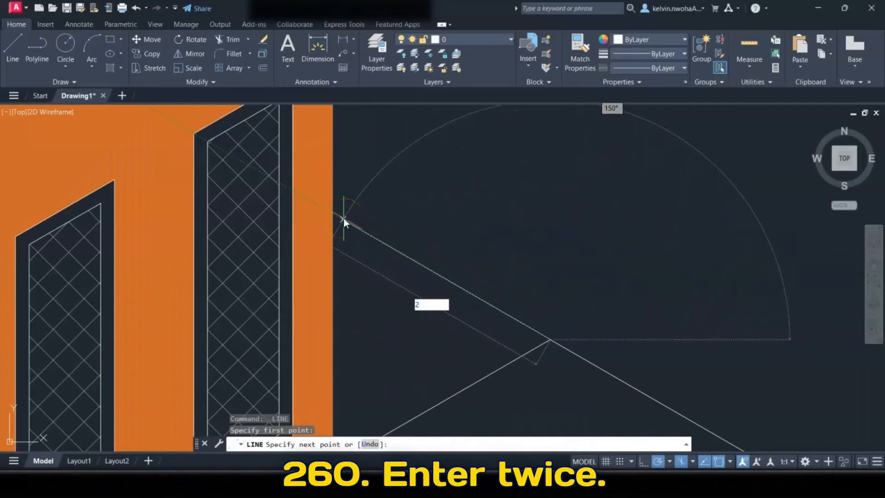
text(260)
key(Return)
key(Return)
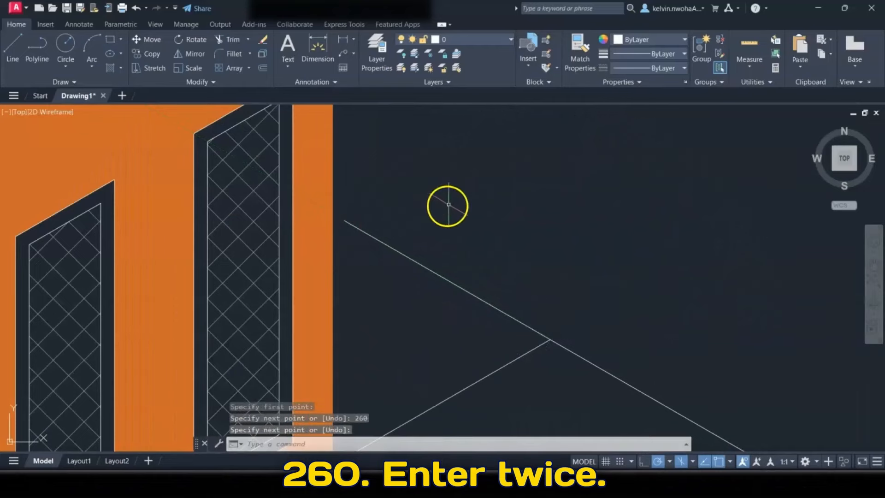
Step: Extend the 260-long back-edge line until it meets the orange door face's vertical edge
scroll(455, 205, down, 6)
scroll(464, 161, up, 2)
scroll(465, 162, up, 2)
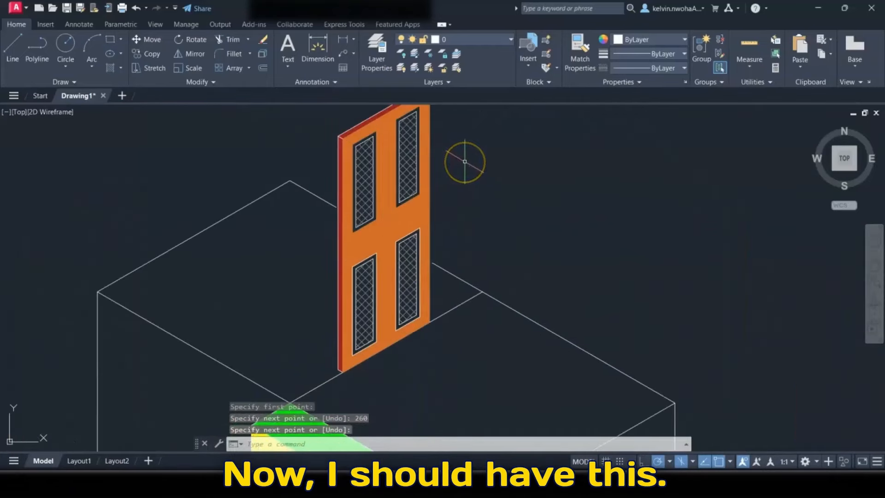
scroll(464, 162, up, 3)
scroll(493, 262, up, 1)
text(EXte)
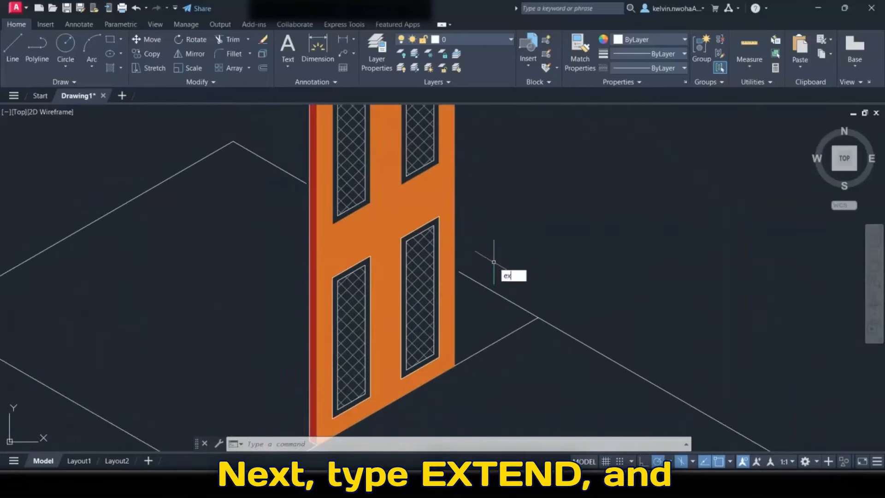
text(nd)
key(Return)
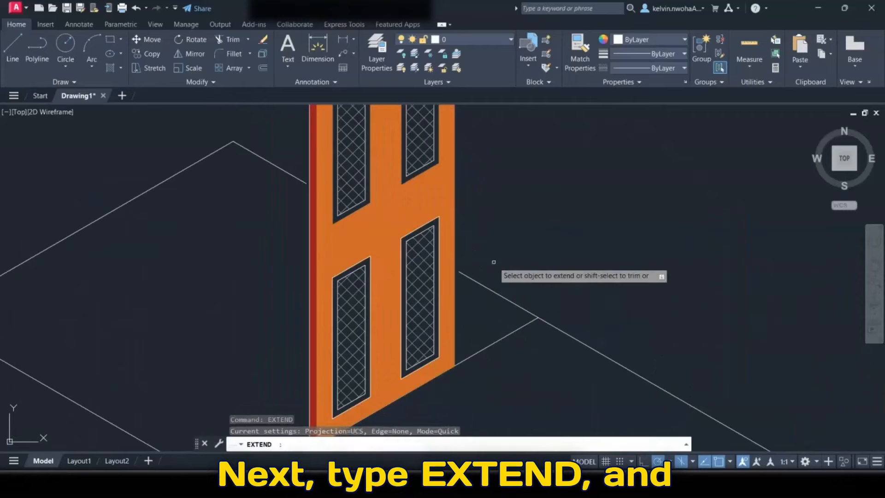
scroll(493, 262, up, 2)
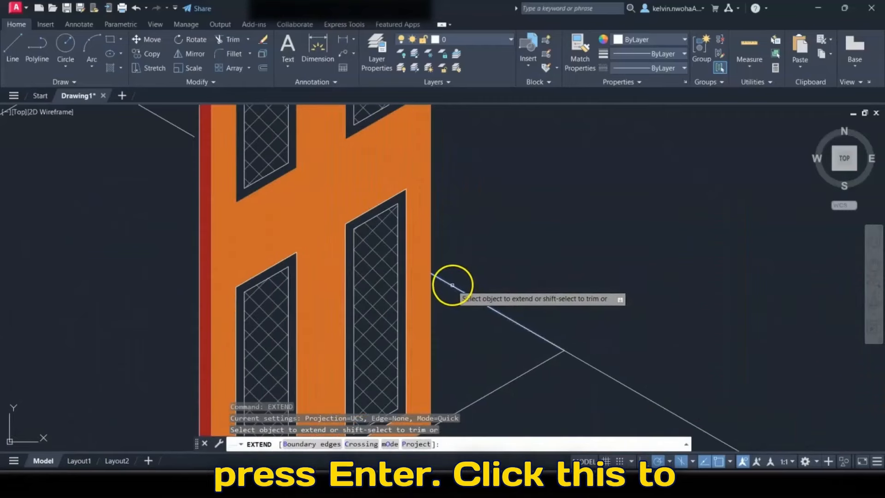
click(452, 286)
scroll(461, 193, down, 4)
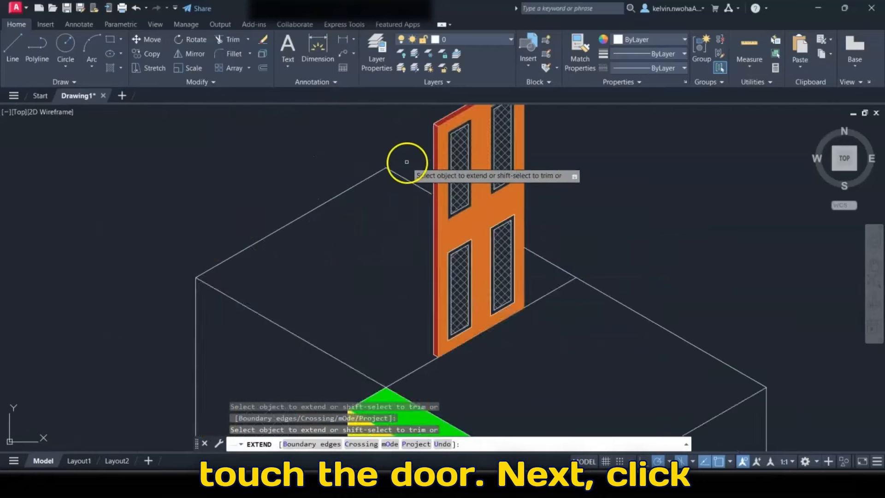
Step: Extend the back-edge line from the landing's rear corner to the red side of the door
scroll(405, 163, up, 6)
middle_drag(498, 354, 434, 191)
click(446, 187)
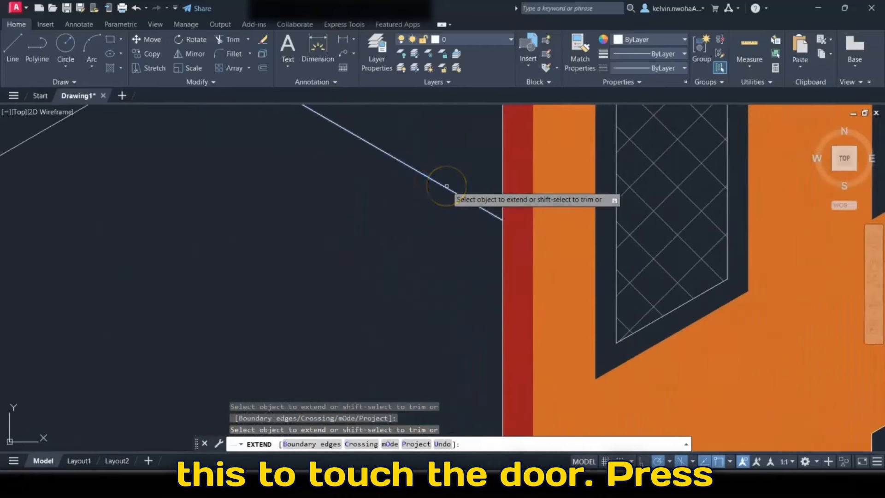
scroll(423, 244, down, 6)
scroll(643, 237, down, 2)
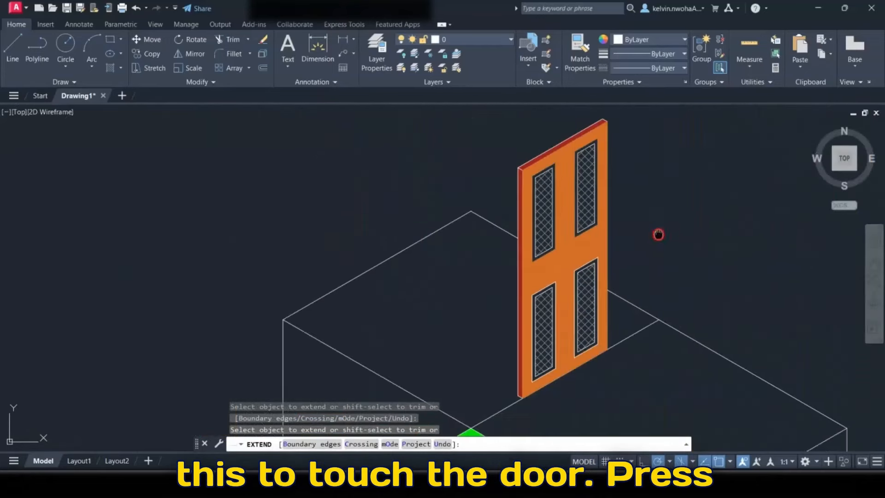
middle_drag(657, 233, 615, 204)
key(Return)
Step: Hatch the landing's top areas around the door with the GRAVEL pattern in grey 147,149,152 at scale 15
scroll(613, 246, down, 5)
middle_drag(624, 245, 534, 213)
scroll(535, 213, up, 2)
text(ha)
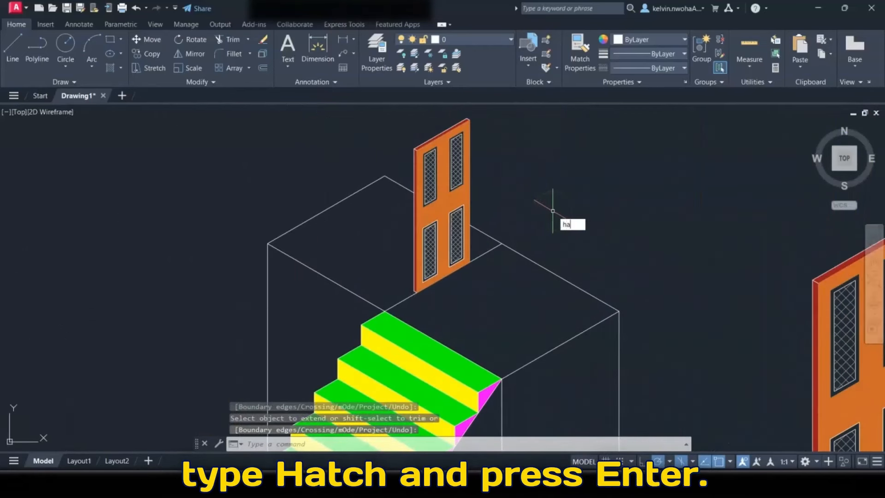
key(Return)
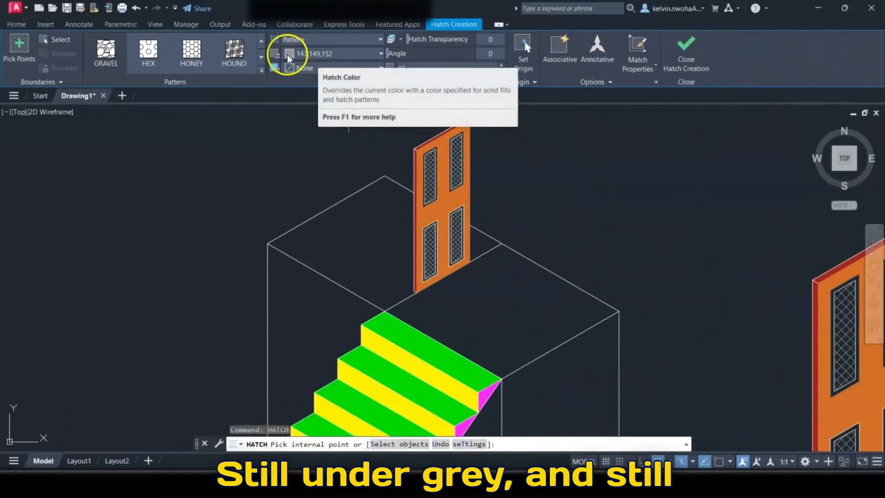
click(261, 70)
scroll(98, 118, down, 1)
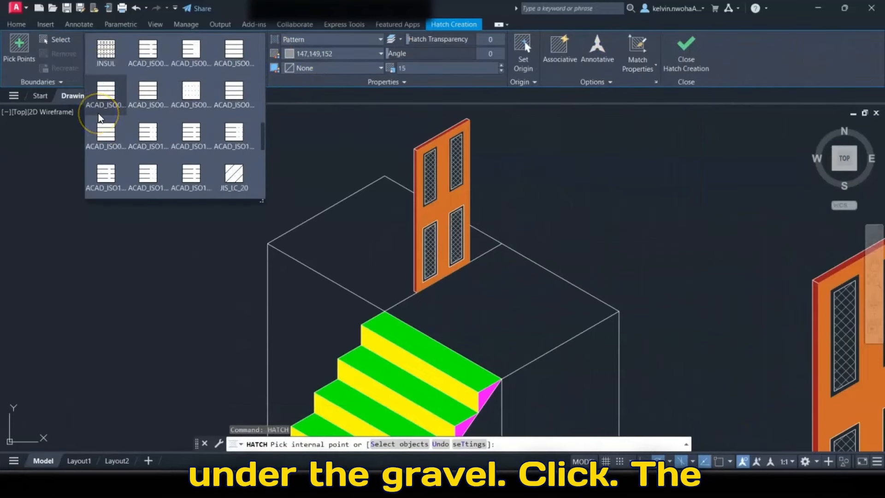
scroll(100, 117, up, 2)
click(207, 98)
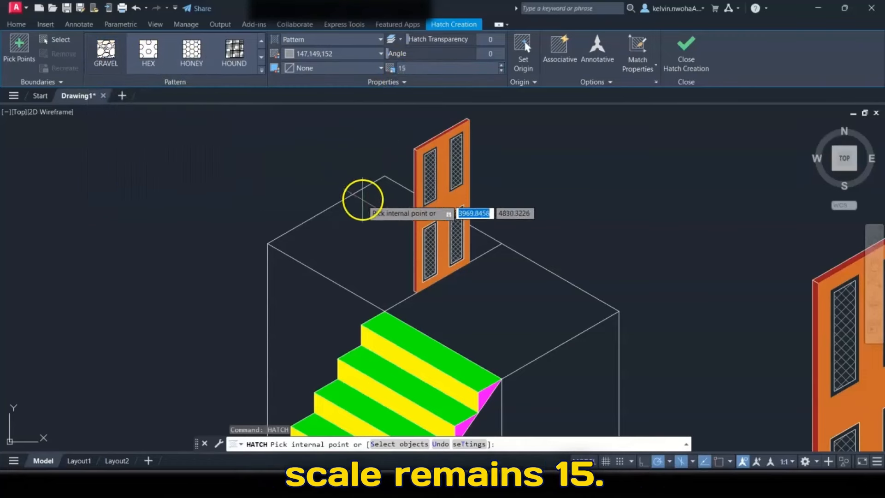
click(355, 241)
click(485, 318)
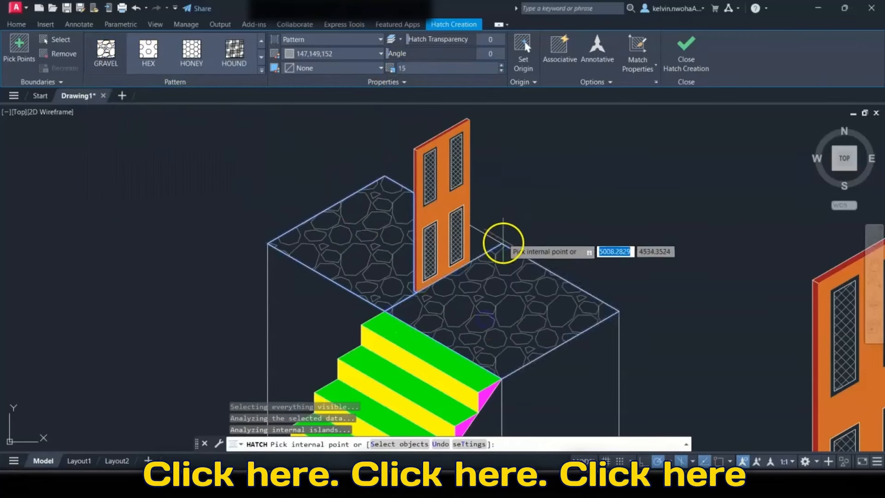
key(Return)
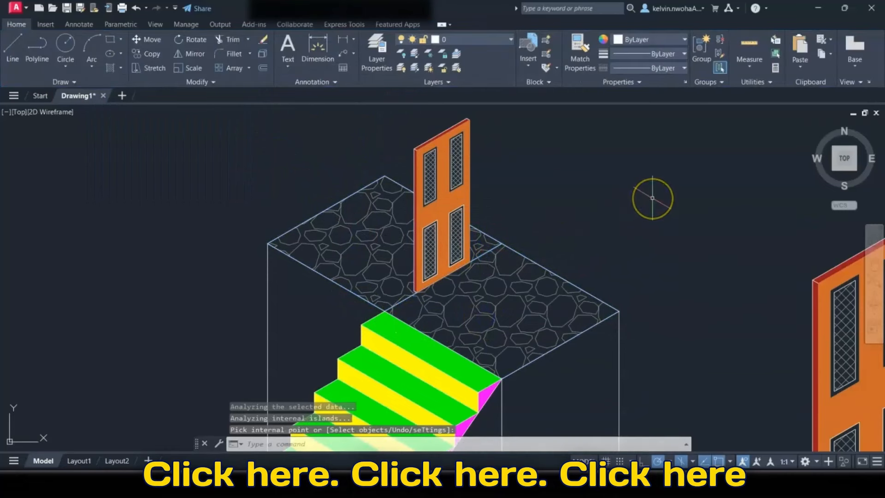
Step: Set the scale of the landing top's gravel hatch to 5
click(516, 301)
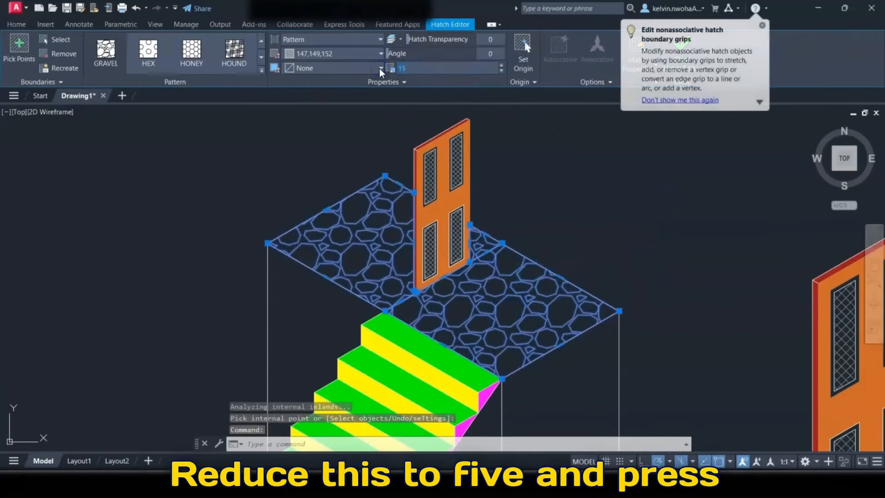
text(5)
key(Return)
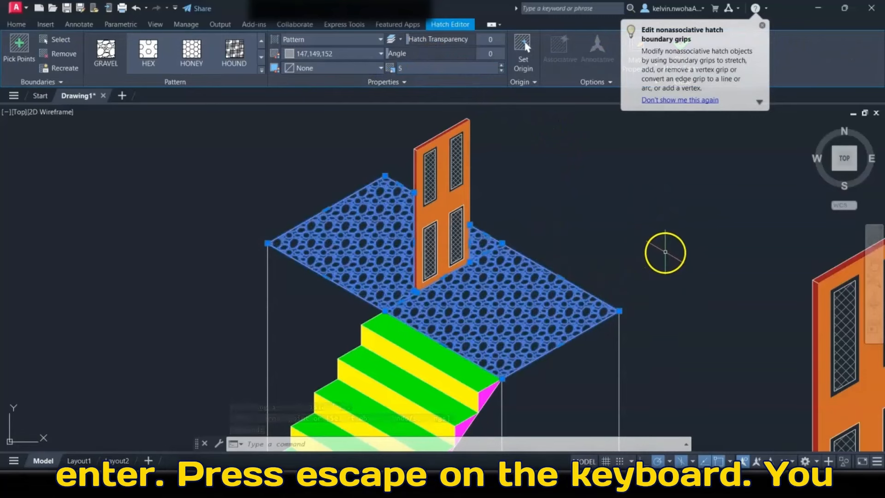
Step: Draw a 300-unit vertical line upward from the point where the door's base line meets the landing's far edge
key(Escape)
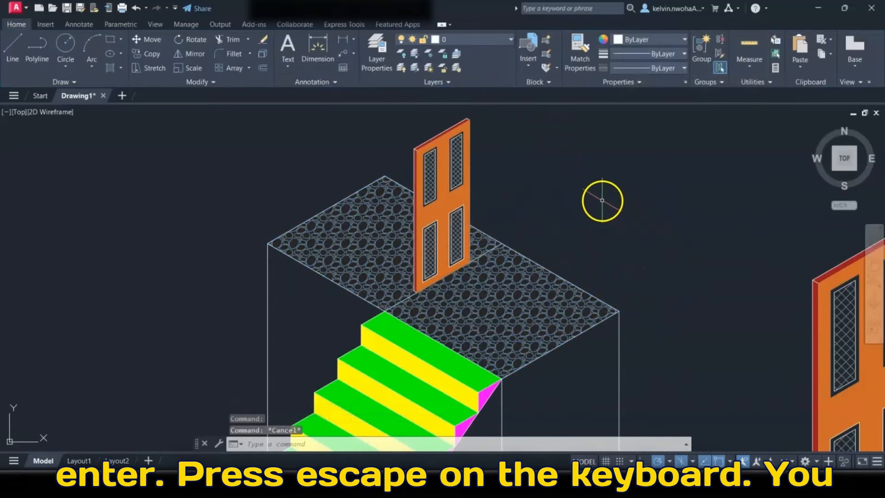
scroll(602, 200, down, 4)
middle_drag(658, 197, 652, 199)
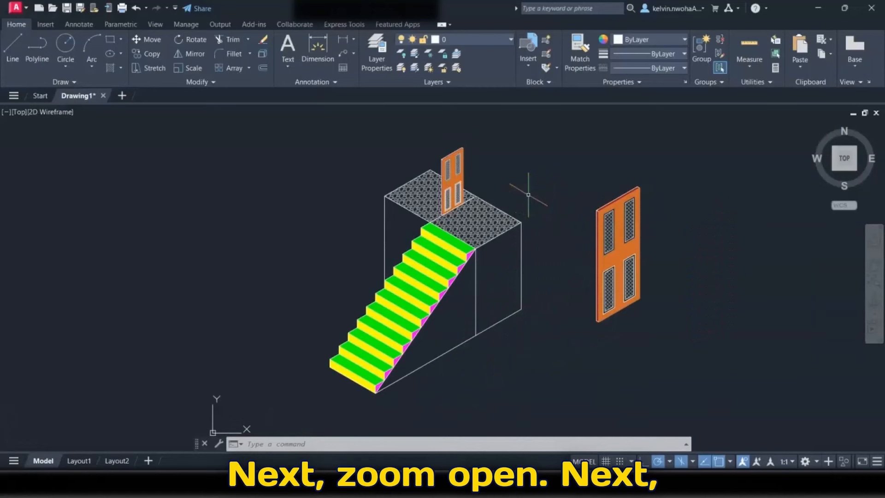
scroll(483, 198, up, 3)
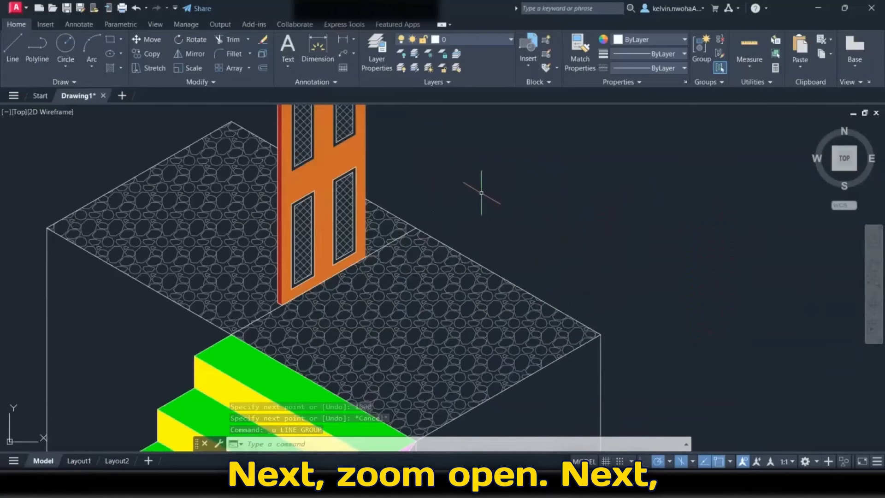
middle_drag(481, 193, 482, 175)
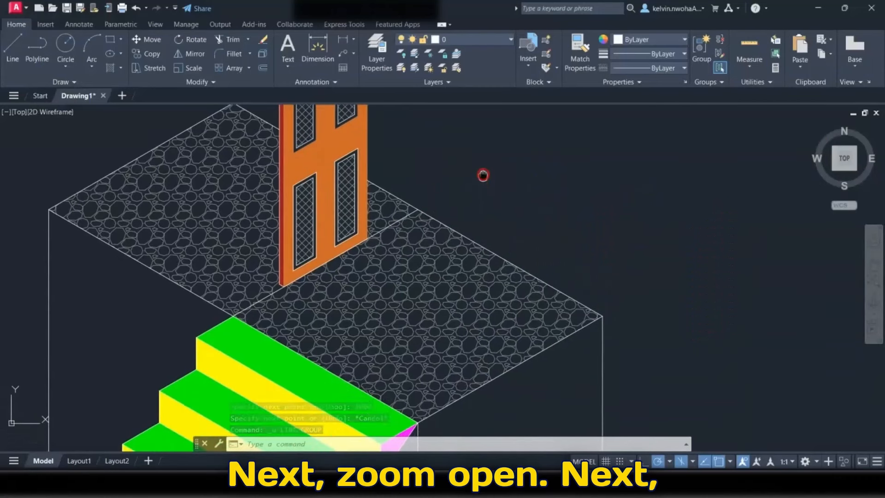
click(12, 54)
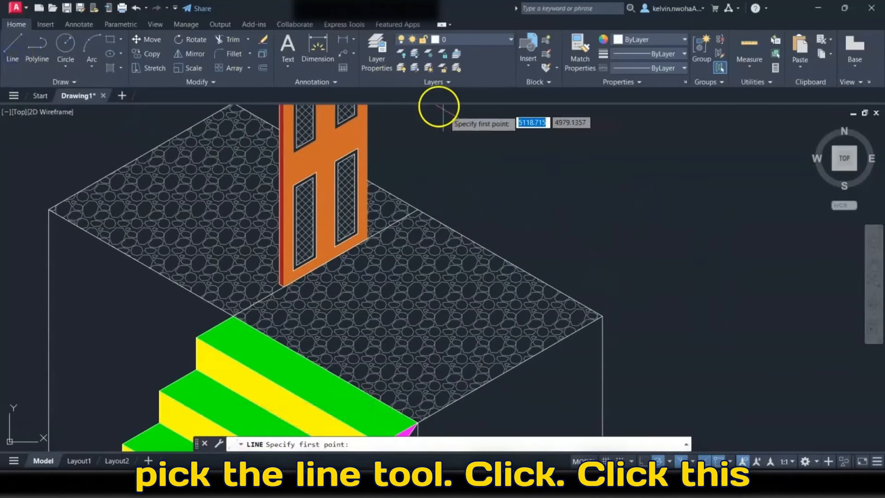
click(417, 209)
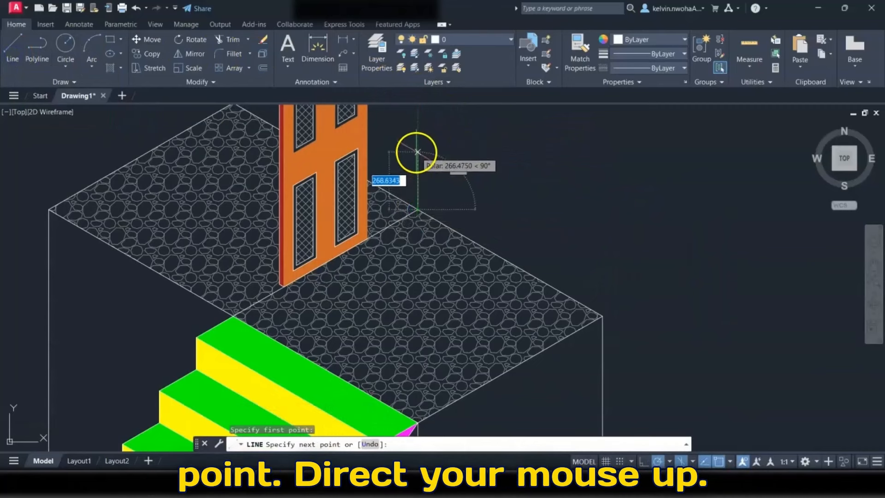
text(3)
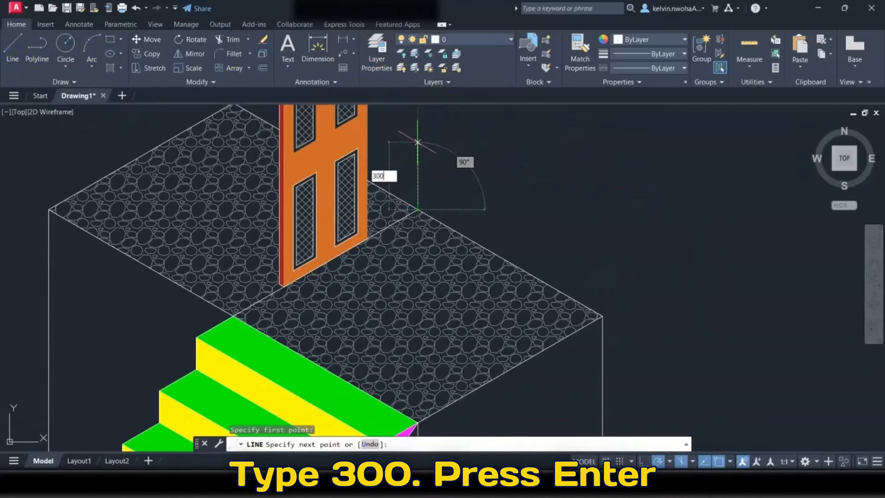
text(00)
key(Return)
key(Return)
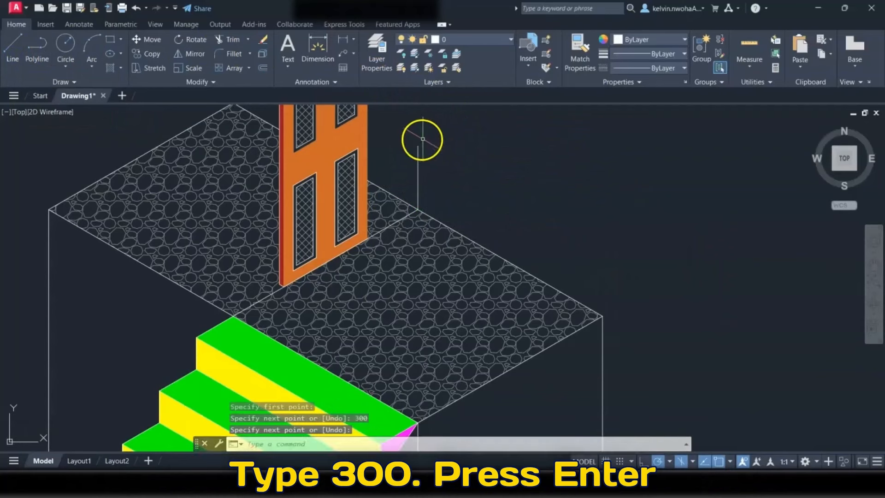
Step: Copy the 300-unit vertical line from its base to the landing's outer corner and to the corner at the top of the stairs
scroll(442, 144, down, 3)
scroll(443, 144, up, 3)
click(421, 150)
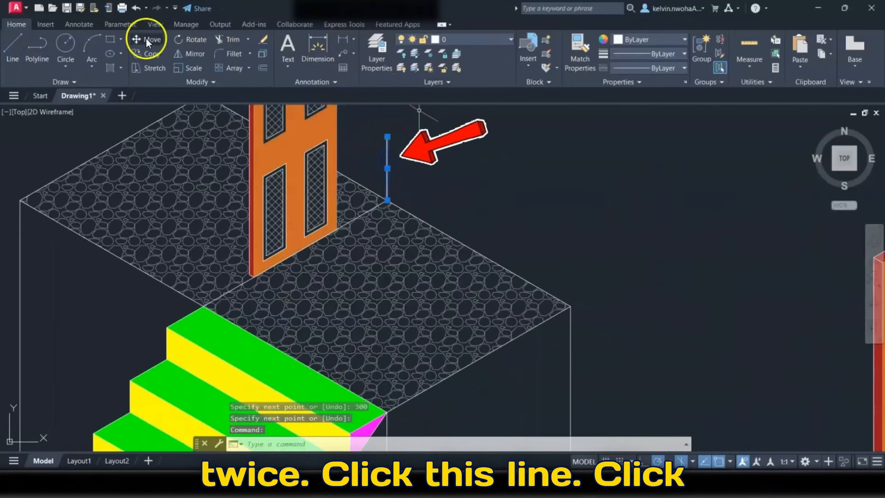
click(150, 55)
scroll(381, 198, up, 4)
click(393, 210)
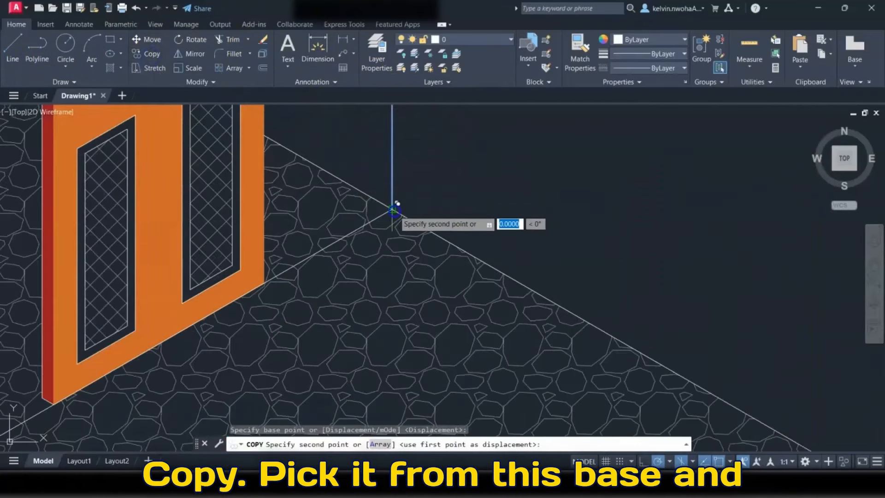
scroll(391, 191, down, 4)
click(569, 303)
scroll(566, 289, down, 4)
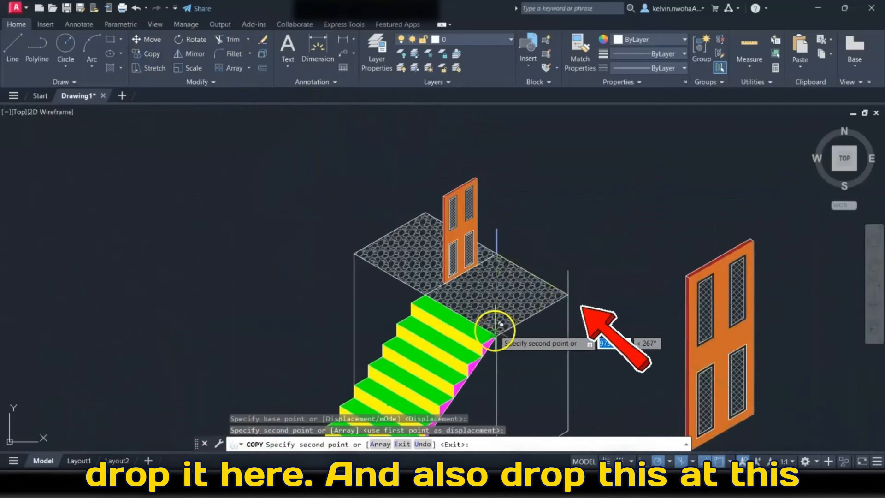
scroll(503, 327, up, 4)
click(503, 360)
scroll(504, 361, down, 4)
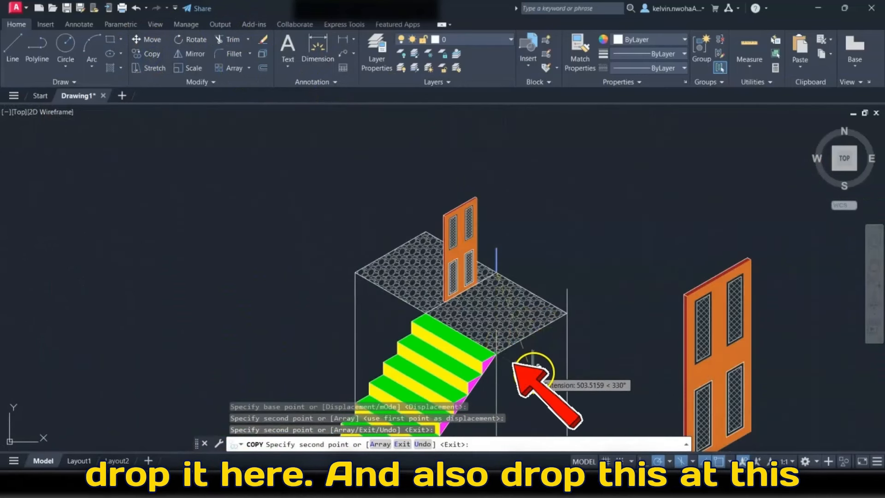
scroll(518, 367, up, 5)
scroll(524, 364, down, 3)
key(Return)
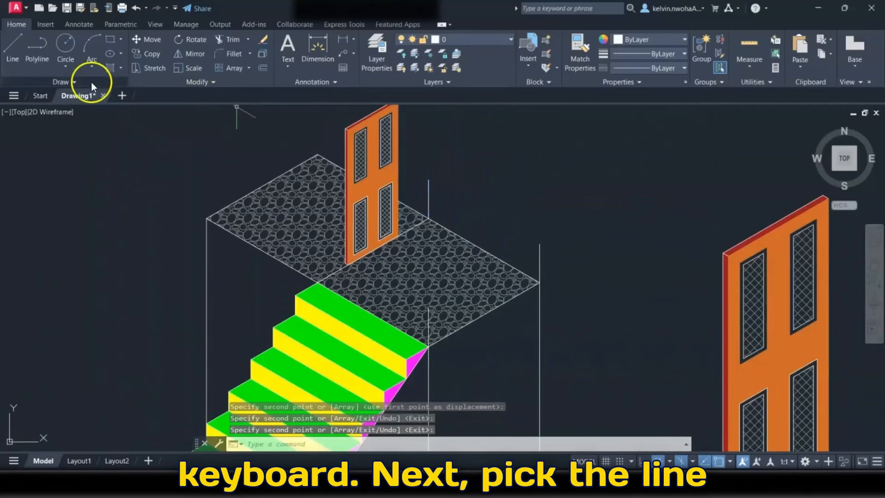
Step: Draw a line over the landing's far edge, from the outer corner to the base of the first vertical line
click(9, 54)
scroll(511, 249, up, 4)
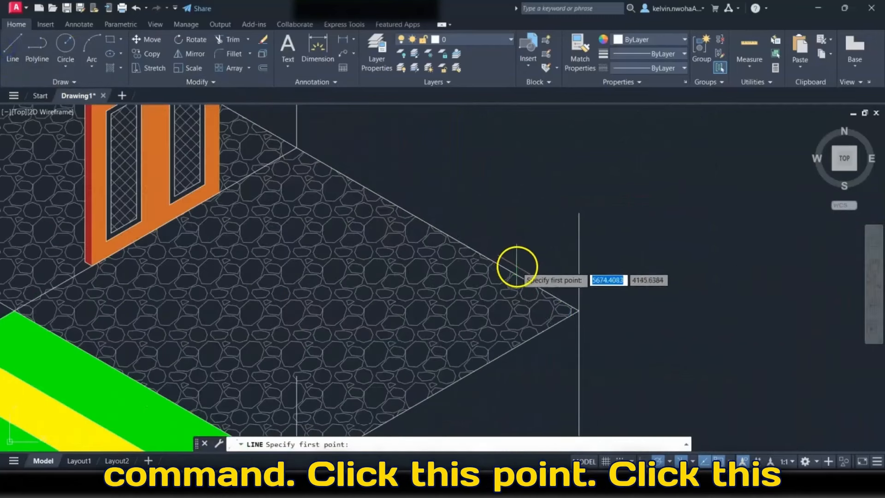
click(579, 310)
click(297, 148)
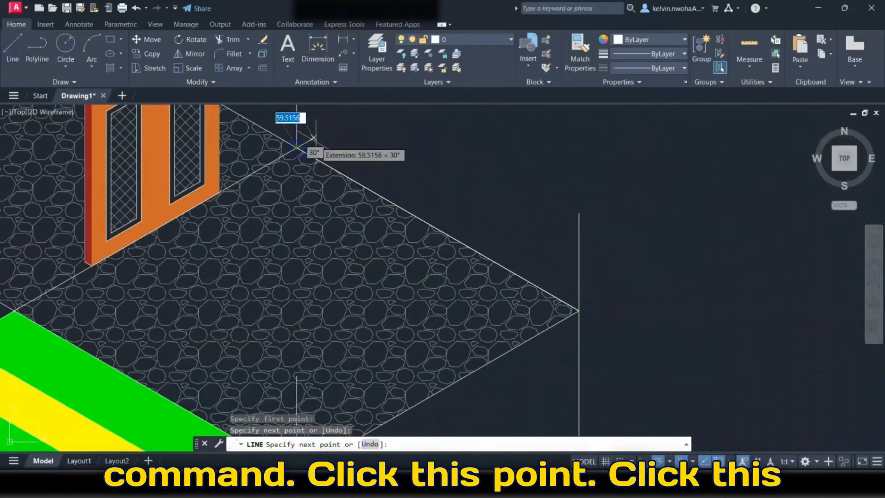
key(Return)
scroll(537, 145, down, 4)
middle_drag(538, 145, 542, 166)
Step: Draw a line over the landing's near edge, from the outer corner to the corner at the top of the stairs
key(Return)
scroll(544, 223, up, 4)
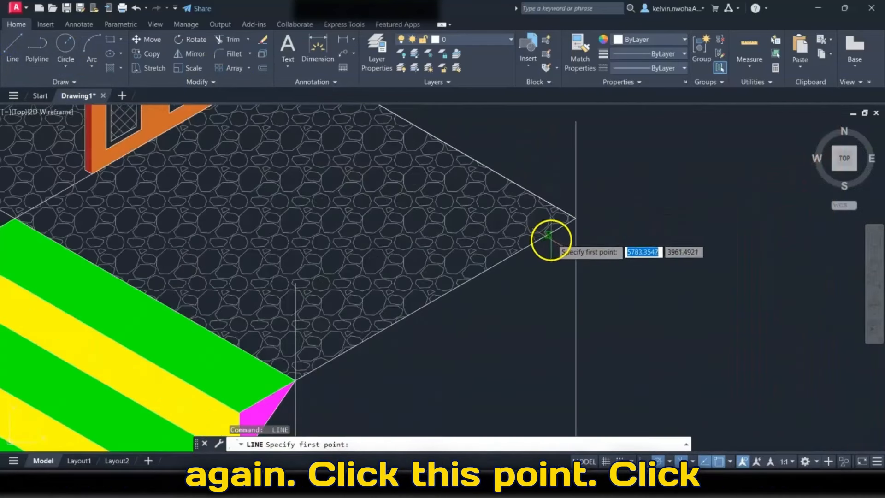
click(575, 218)
click(296, 380)
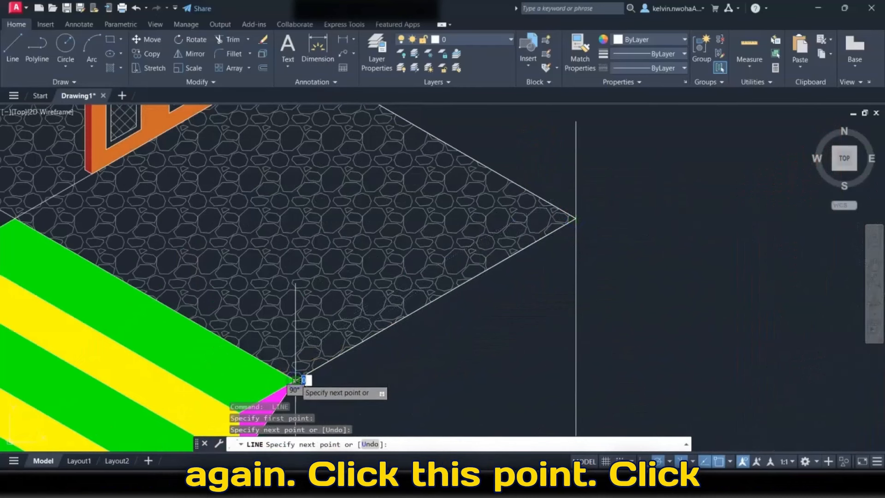
key(Return)
scroll(470, 312, down, 4)
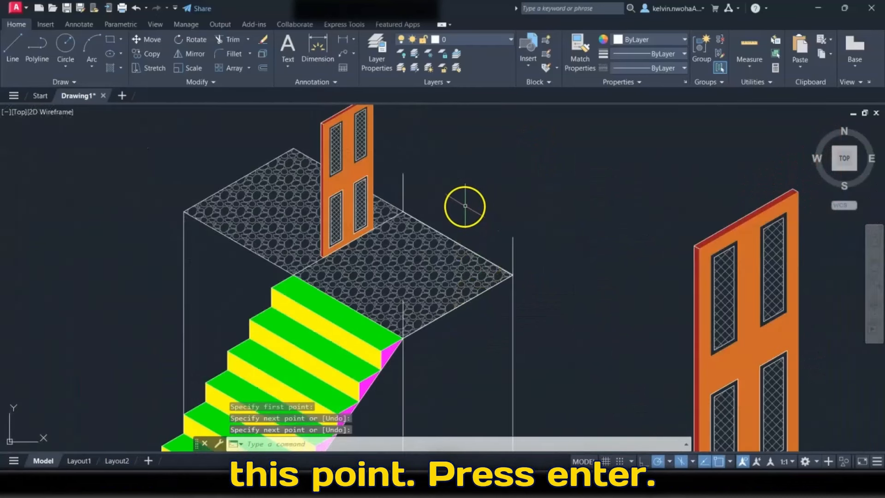
Step: Copy the first vertical line from its base to the midpoints of the two overlaid edge lines on the landing
middle_drag(463, 206, 498, 172)
scroll(453, 185, up, 2)
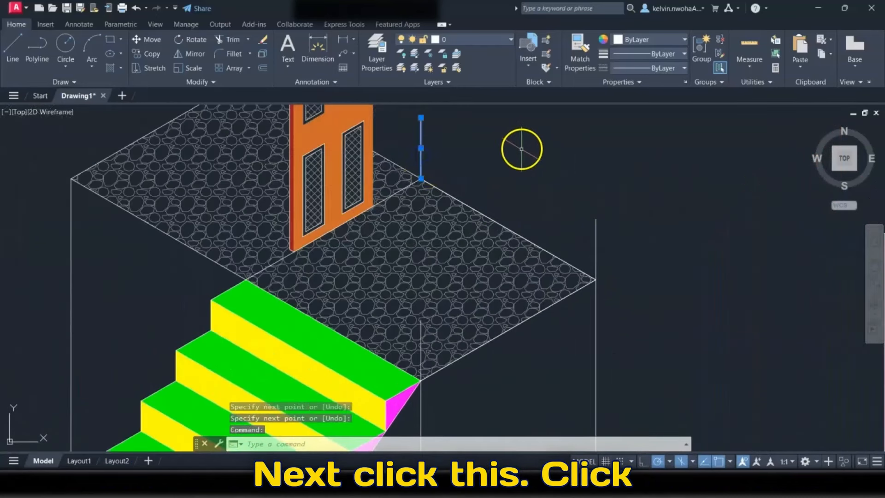
click(153, 54)
click(421, 179)
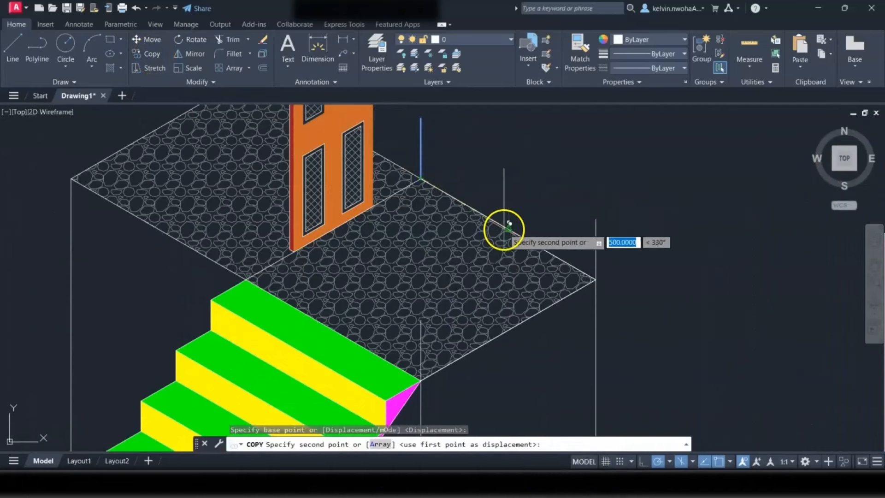
click(512, 225)
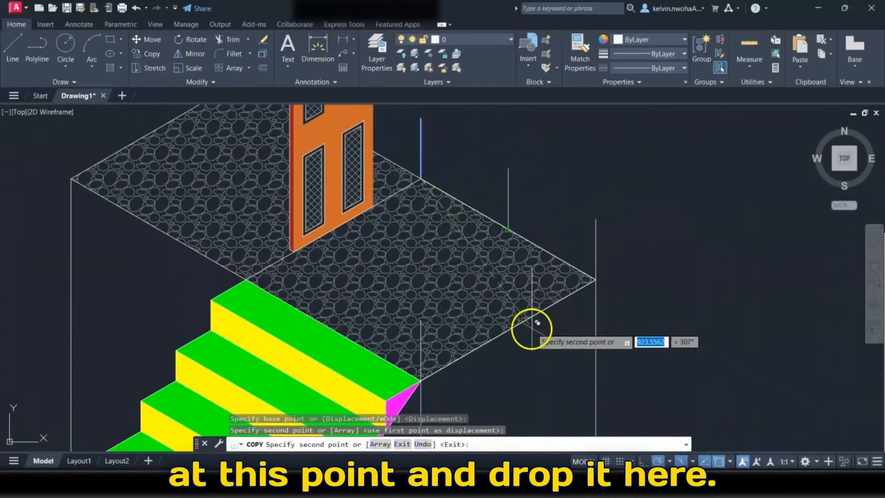
click(508, 330)
key(Return)
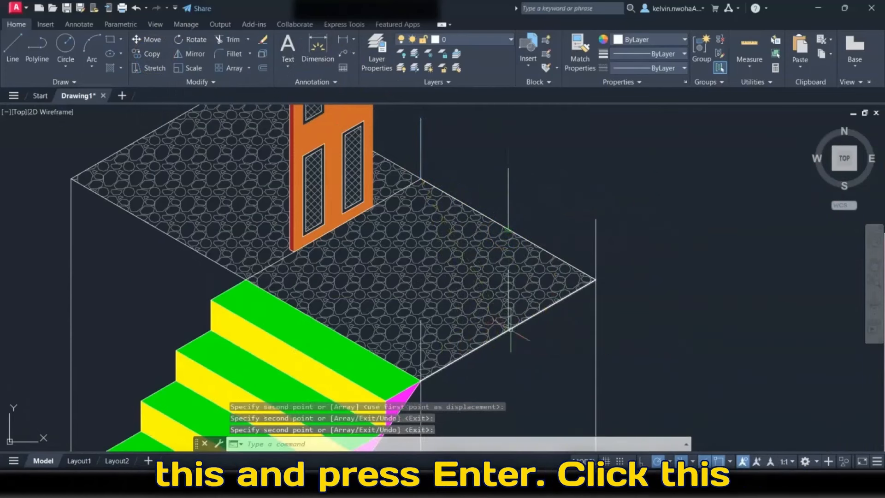
Step: Delete the two superimposed lines lying along the landing's far and near edges
click(525, 238)
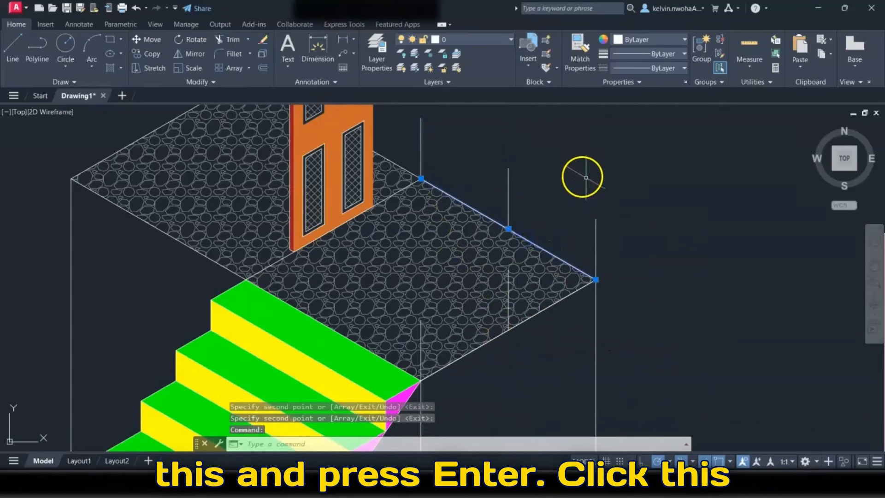
click(548, 305)
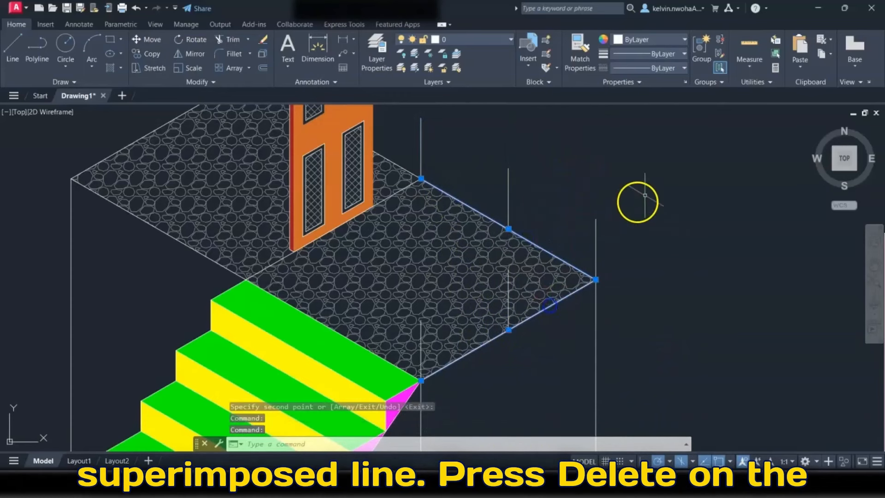
key(Delete)
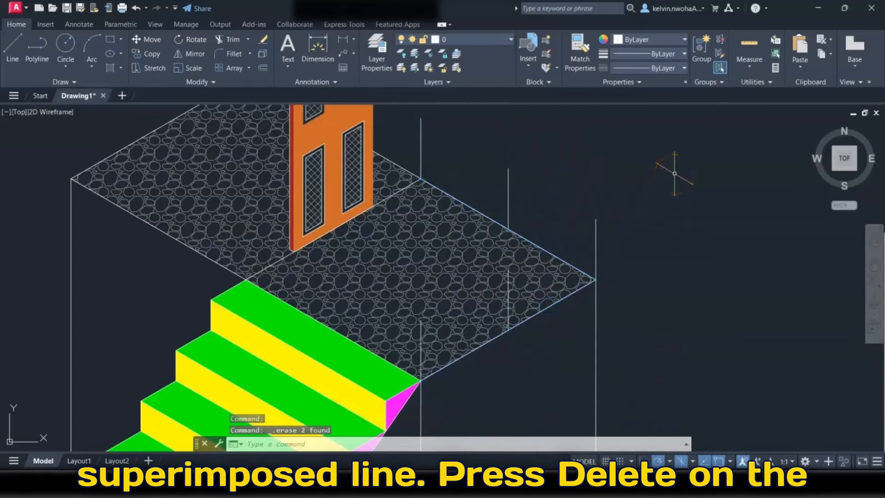
Step: Draw a line 150 units long at 210° from the staircase's lowest corner, extending the base line outward
scroll(665, 165, down, 2)
scroll(661, 161, down, 2)
middle_drag(468, 429, 539, 324)
scroll(534, 349, up, 2)
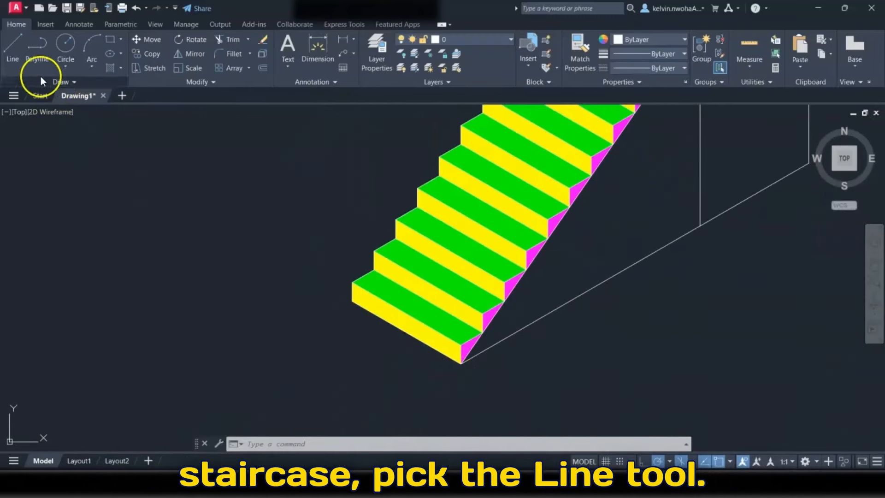
click(21, 53)
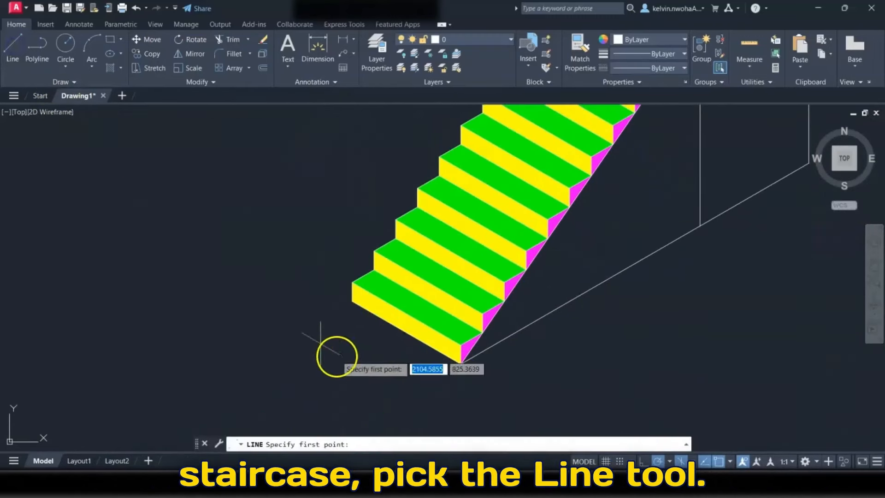
click(461, 363)
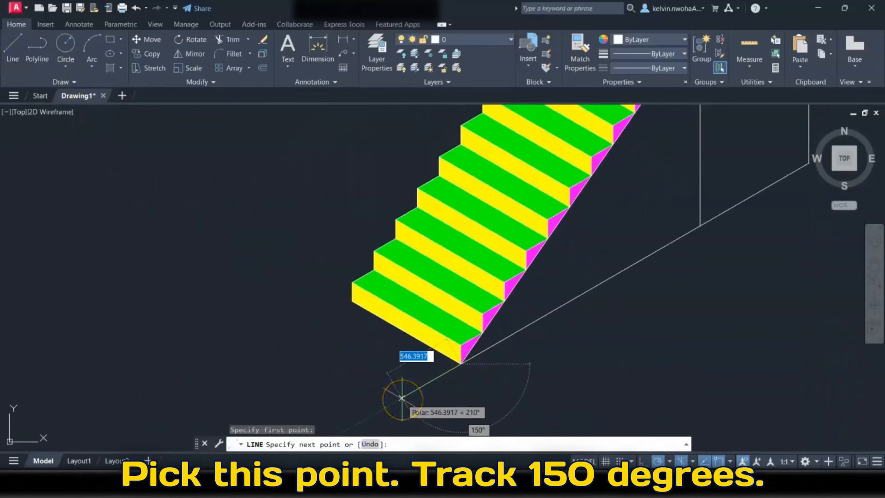
text(150)
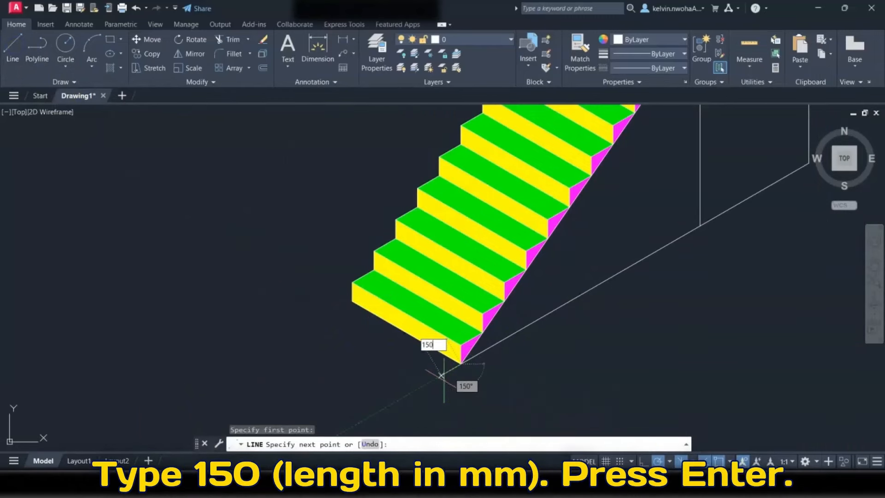
key(Return)
Step: Continue with a 300-unit vertical line upward from the end of the 150-unit line, and finish with nothing selected
scroll(444, 378, up, 5)
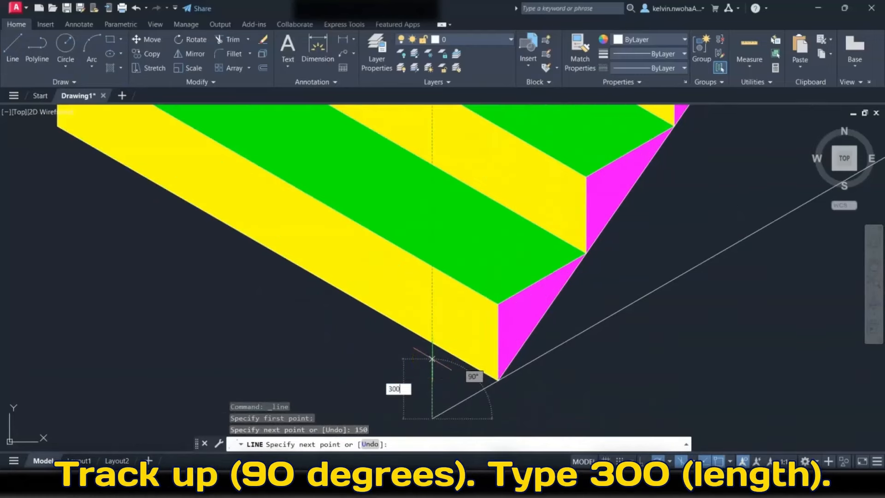
key(Return)
key(Return)
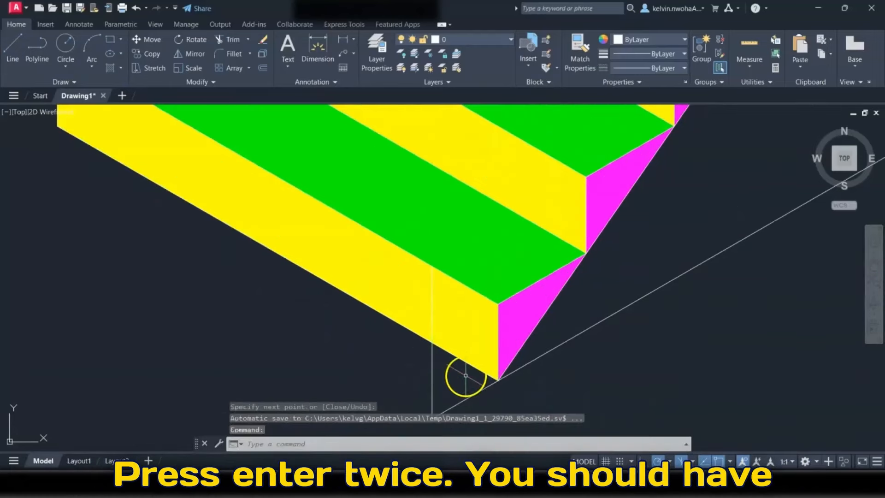
scroll(441, 377, down, 4)
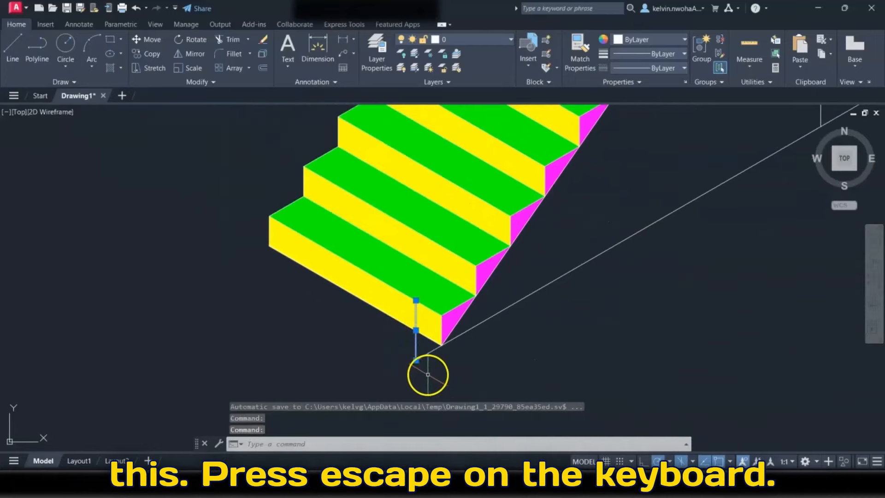
key(Escape)
scroll(445, 362, down, 5)
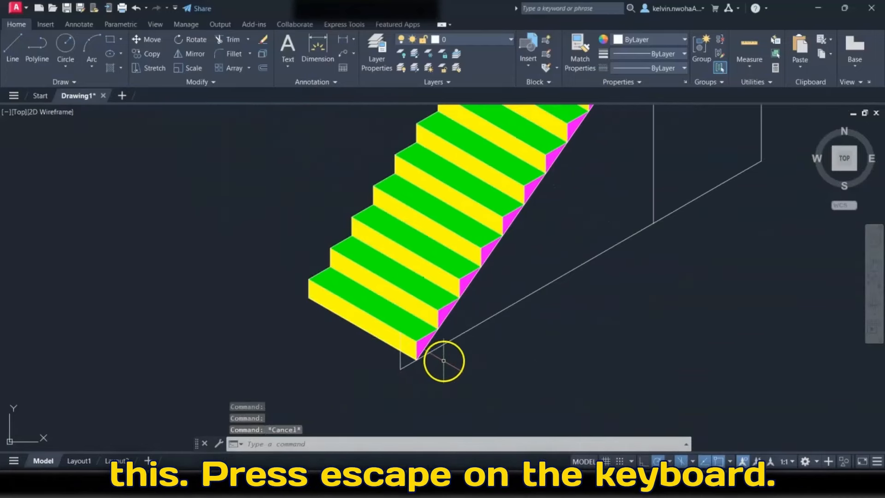
Step: Select the five landing posts and the post at the staircase's foot, and change their colour to red
scroll(500, 187, up, 6)
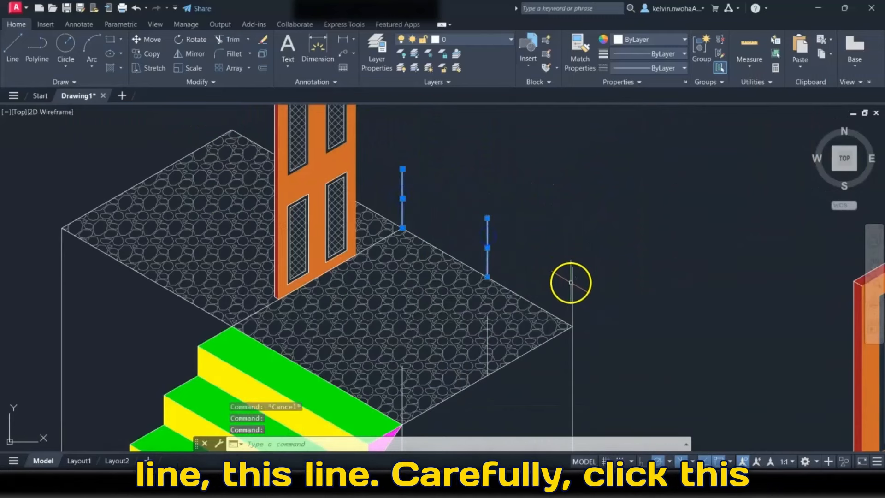
click(571, 291)
scroll(553, 237, down, 3)
scroll(530, 286, up, 5)
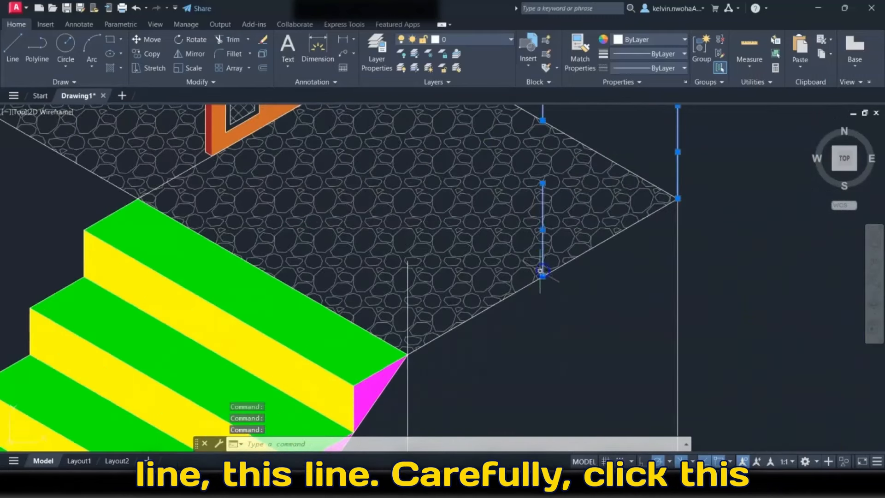
click(407, 346)
scroll(481, 342, down, 4)
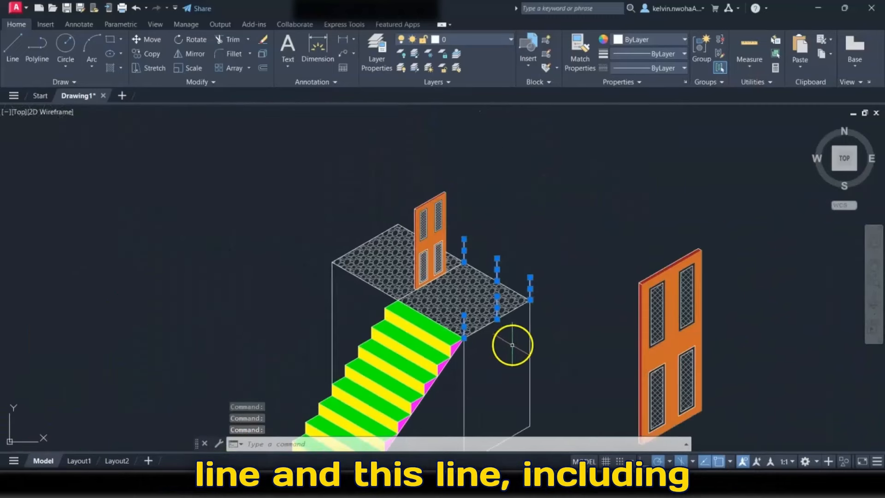
scroll(365, 390, up, 4)
click(364, 387)
scroll(361, 390, down, 4)
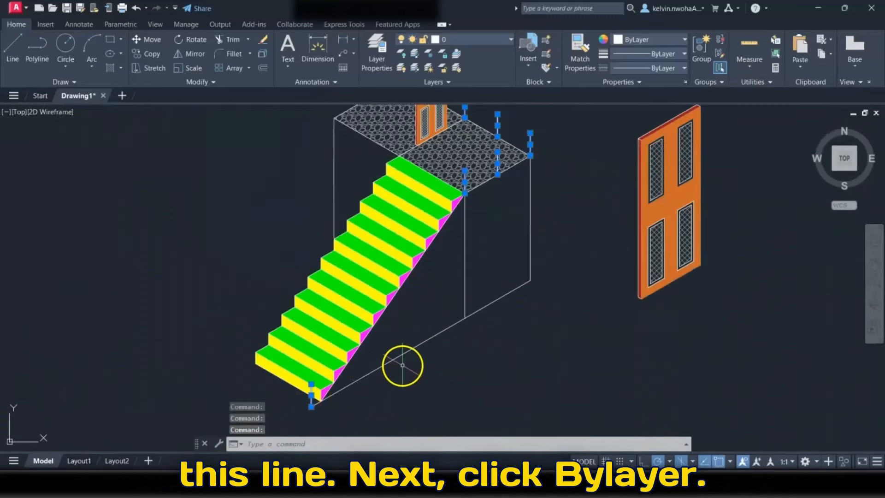
click(650, 40)
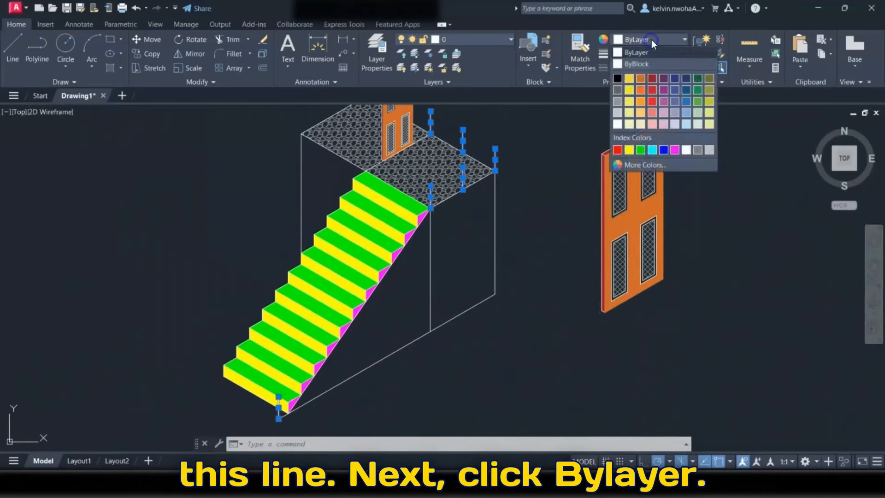
click(617, 149)
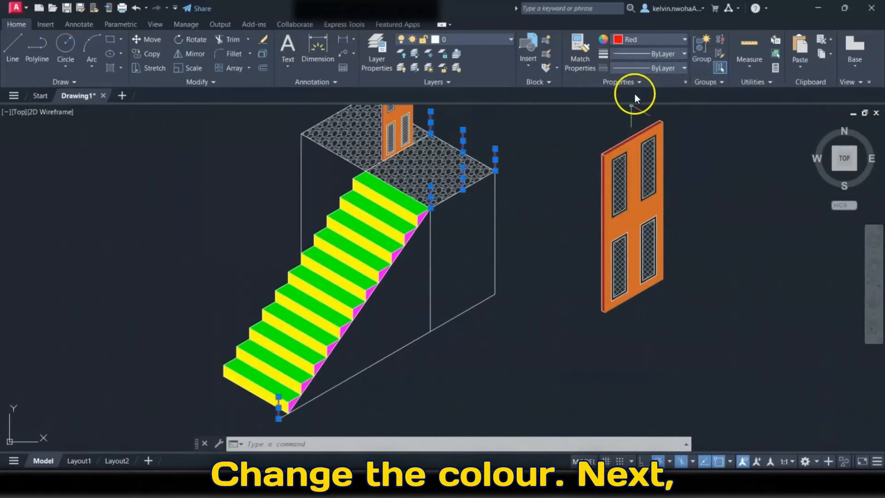
Step: Assign a heavier lineweight to the six selected railing posts
click(646, 53)
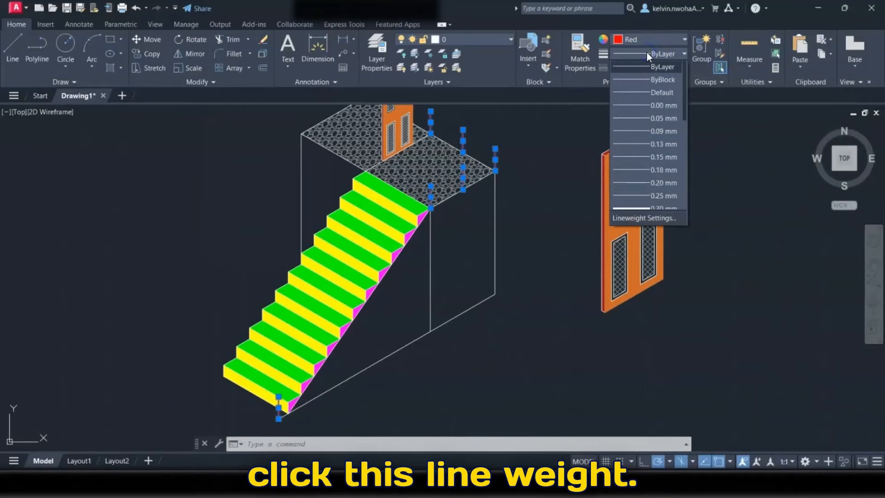
scroll(644, 121, down, 3)
click(644, 118)
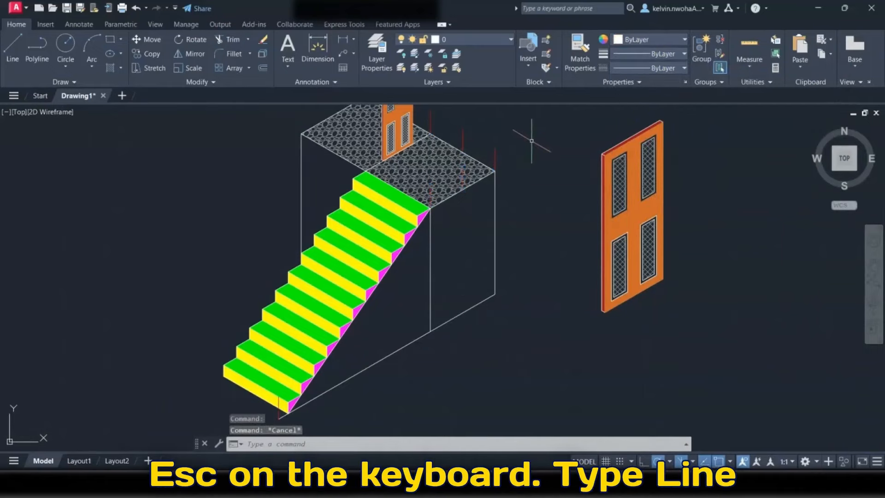
Step: Turn on Display Lineweight in the drawing's lineweight settings, using the LINEWEIGHT command
text(lineweight)
key(Return)
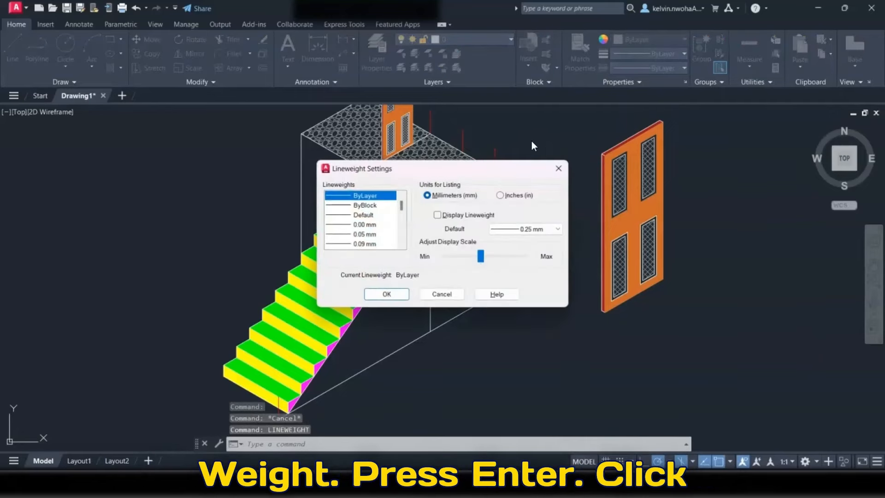
click(447, 215)
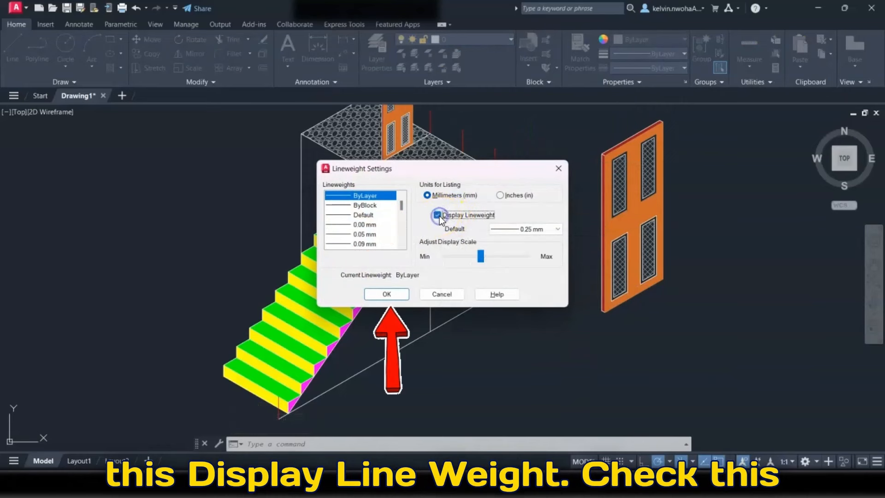
click(385, 295)
Step: Start a polyline handrail joining the tops of the three posts along the landing's far edge, ending at the outer corner post
scroll(514, 137, up, 4)
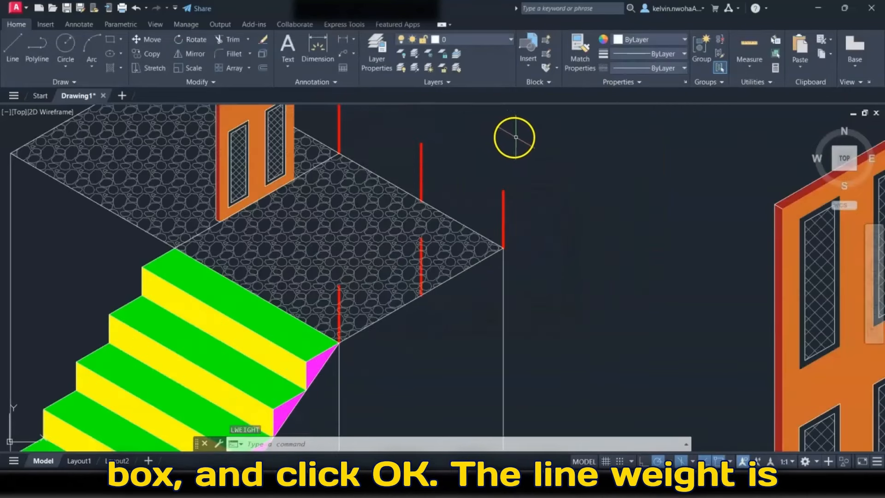
scroll(594, 148, down, 3)
scroll(556, 130, up, 2)
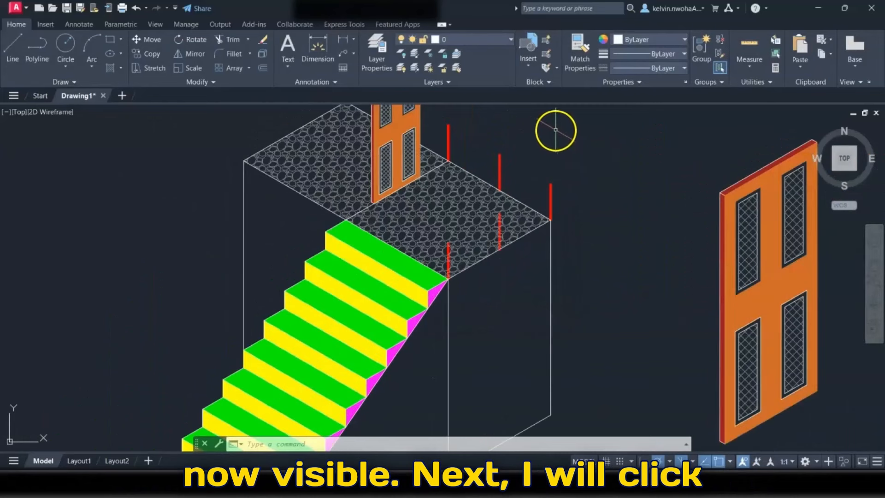
click(34, 46)
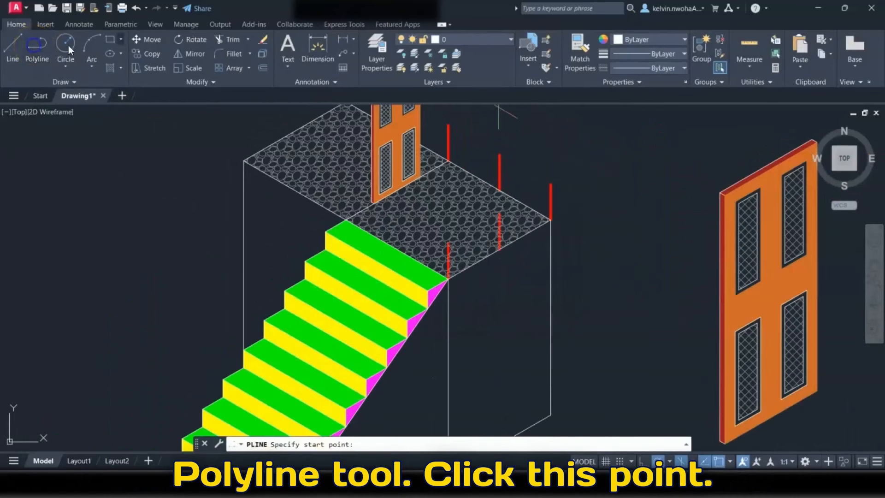
scroll(475, 115, up, 3)
click(407, 139)
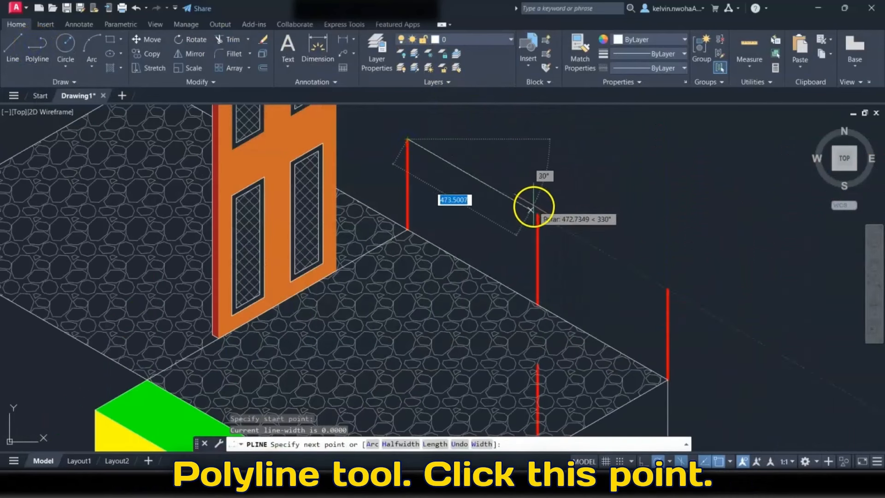
click(537, 213)
click(669, 288)
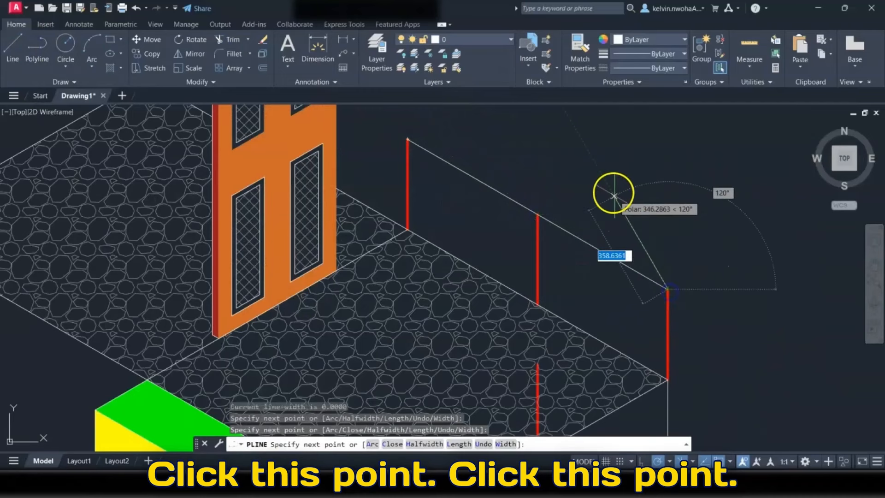
Step: Continue the handrail polyline over the near-edge middle and stair-corner post tops to the foot post's top, and finish it
scroll(628, 200, down, 3)
scroll(586, 233, up, 3)
scroll(587, 234, up, 2)
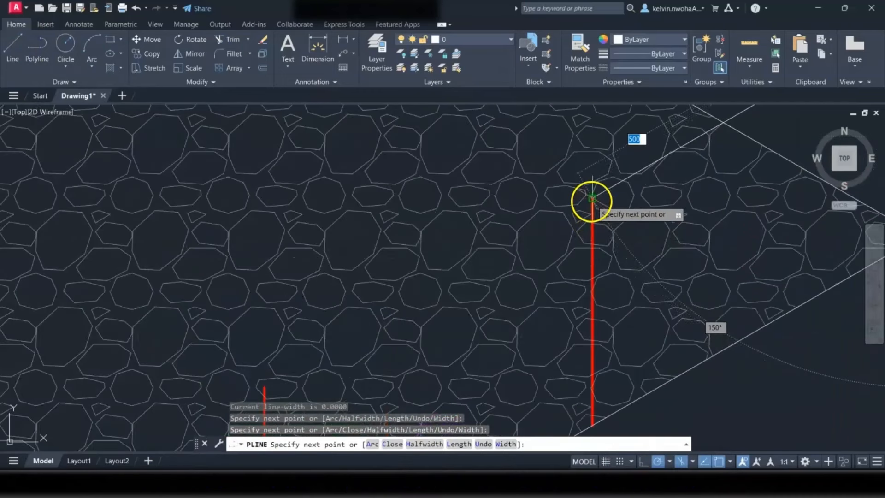
click(593, 201)
scroll(592, 191, down, 4)
scroll(545, 206, up, 3)
click(551, 200)
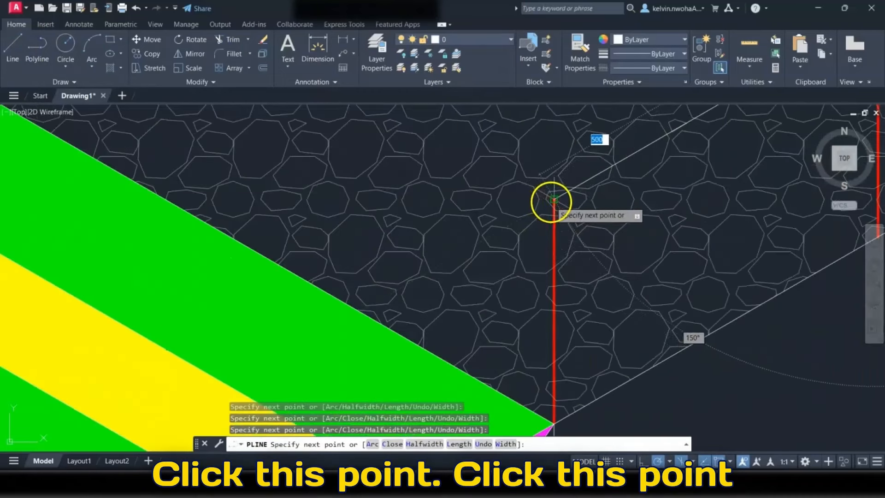
scroll(551, 199, down, 5)
scroll(461, 300, up, 5)
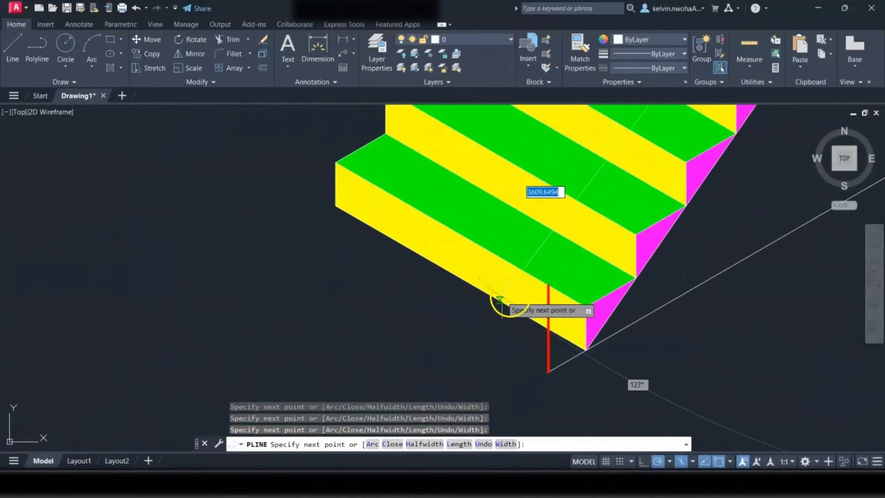
click(530, 287)
scroll(510, 261, down, 5)
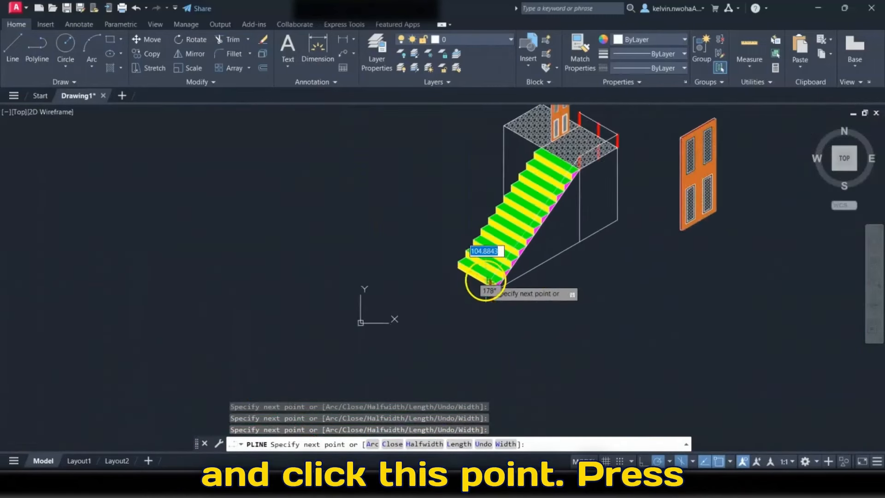
key(Return)
key(Return)
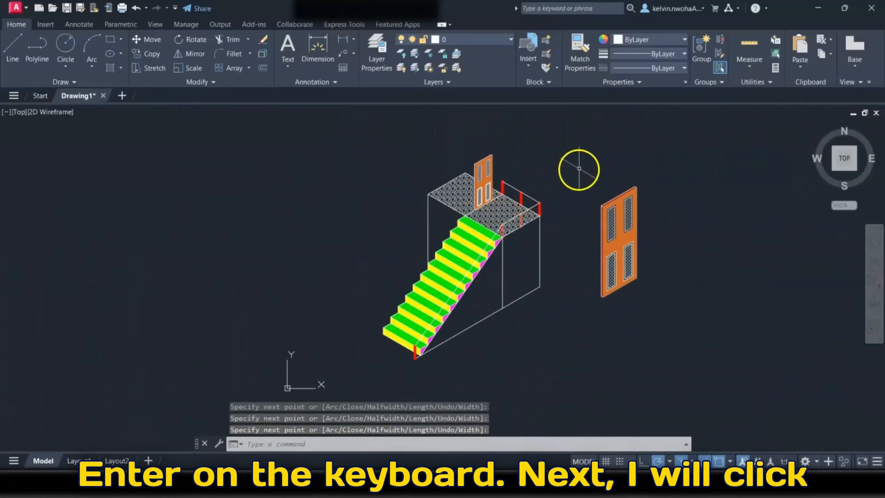
Step: Set the handrail polyline's colour to red and its lineweight to 0.40 mm, and finish with nothing selected
scroll(576, 172, up, 5)
click(468, 227)
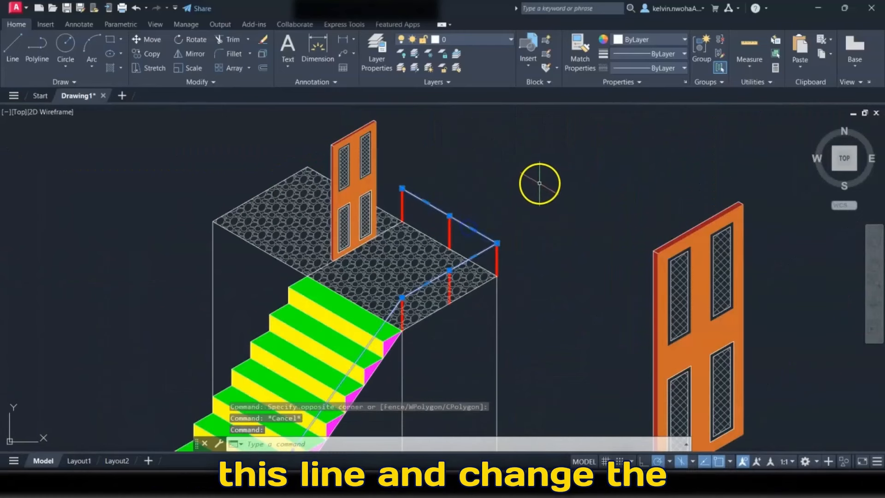
click(651, 40)
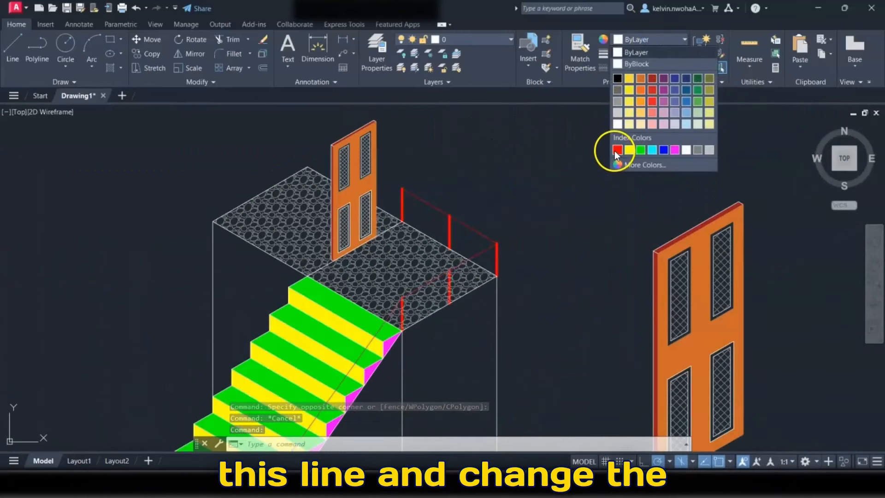
click(617, 150)
click(648, 54)
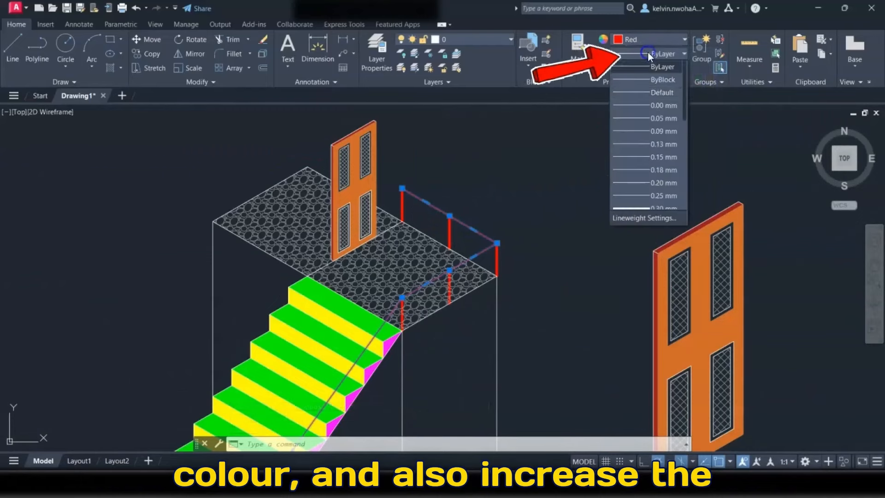
scroll(654, 158, down, 2)
click(647, 157)
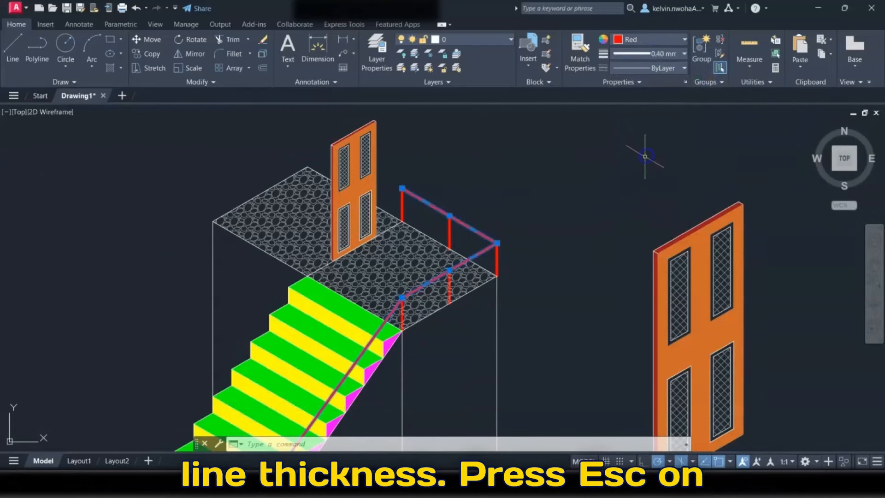
scroll(601, 187, down, 3)
key(Escape)
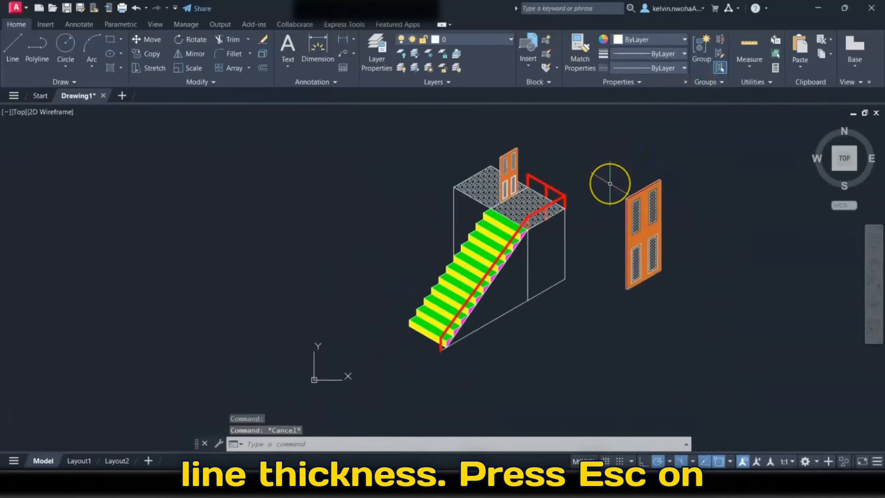
scroll(610, 183, up, 2)
middle_drag(609, 184, 626, 151)
scroll(627, 151, down, 2)
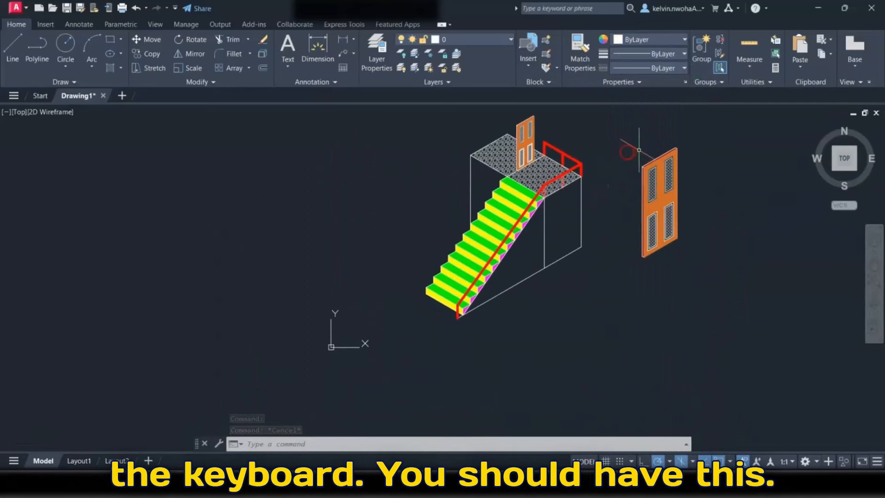
scroll(697, 135, up, 2)
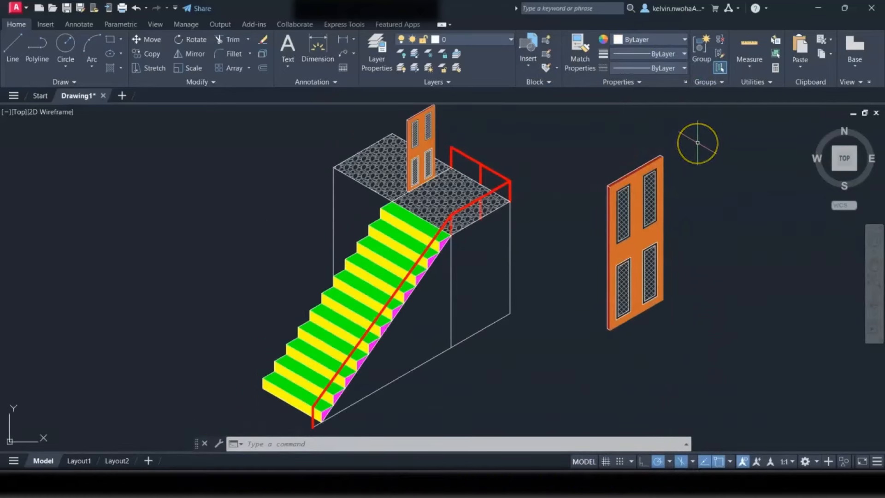
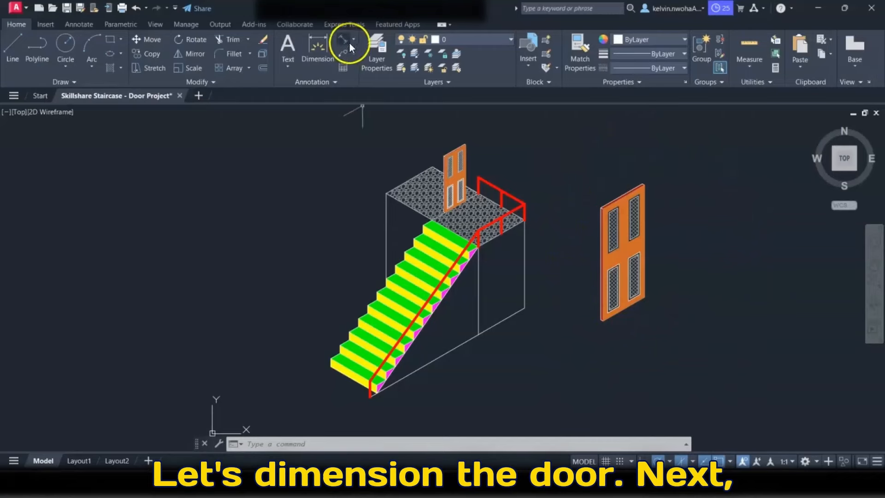
Step: Add an aligned dimension along the top outer edge of the separate door, placing its dimension line above the door
click(353, 42)
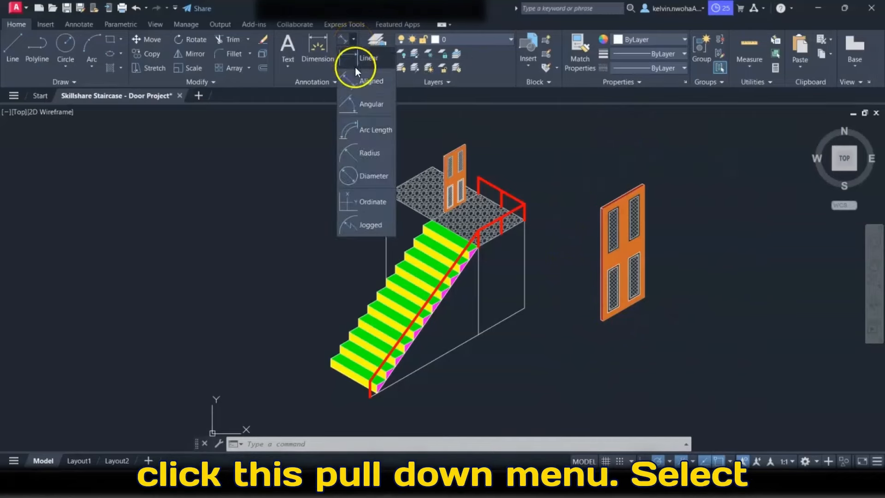
click(356, 84)
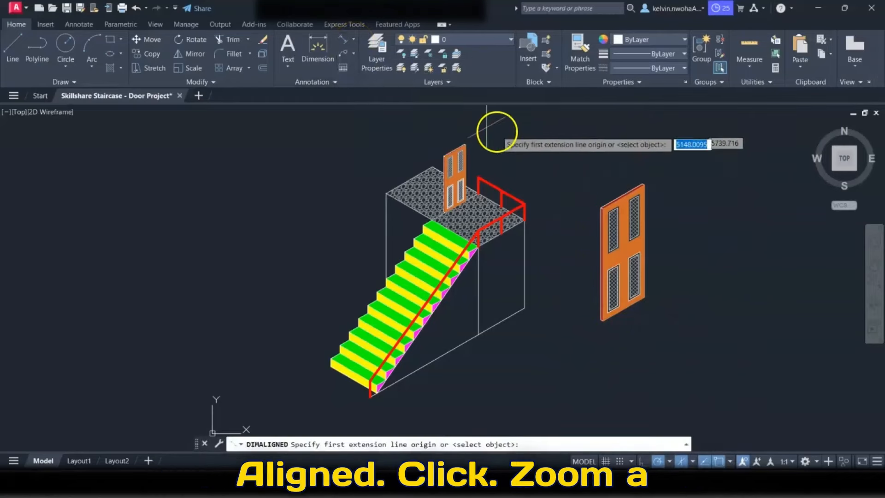
scroll(604, 189, up, 4)
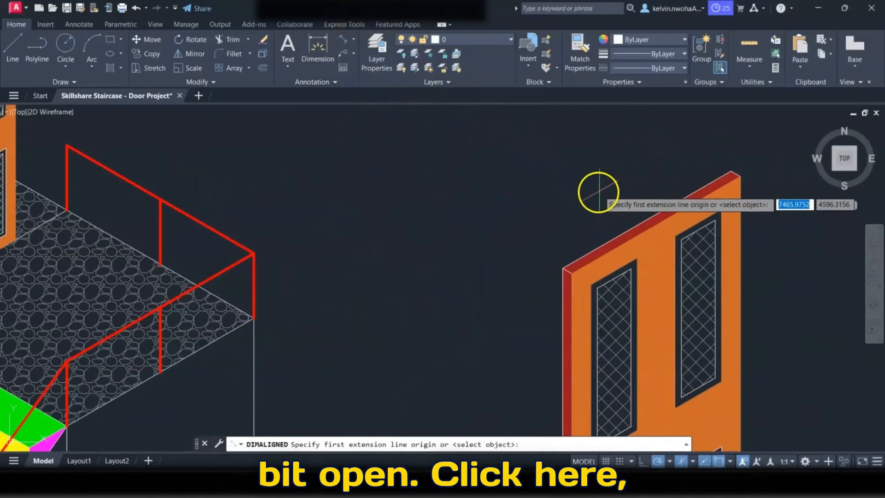
click(563, 268)
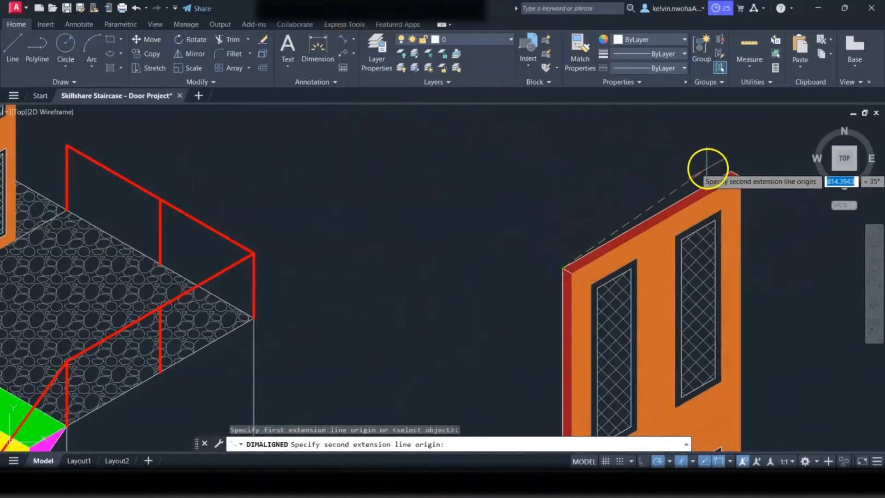
click(737, 175)
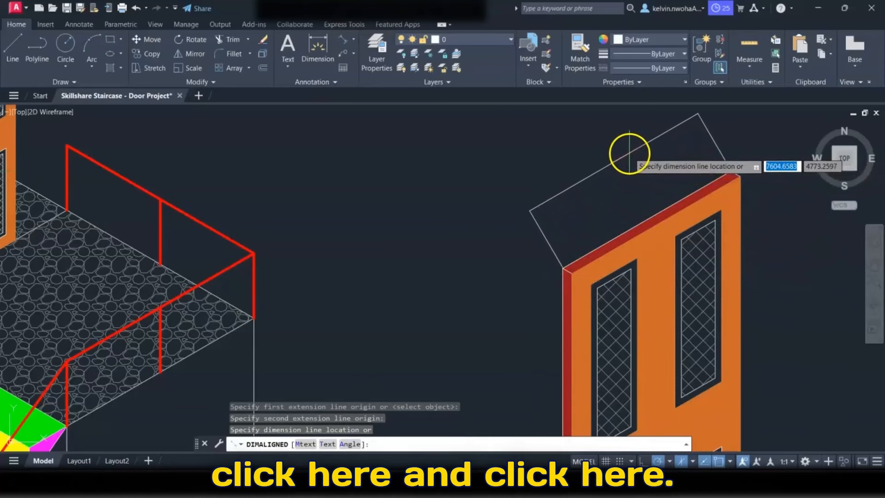
click(630, 154)
scroll(508, 173, down, 3)
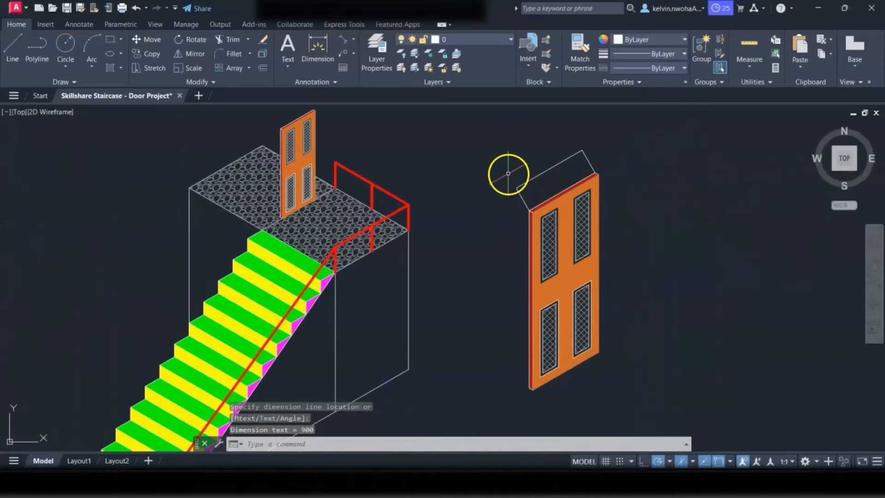
Step: Add an aligned dimension along the full right vertical edge of the separate door, placing its dimension line to the right of the door
click(344, 40)
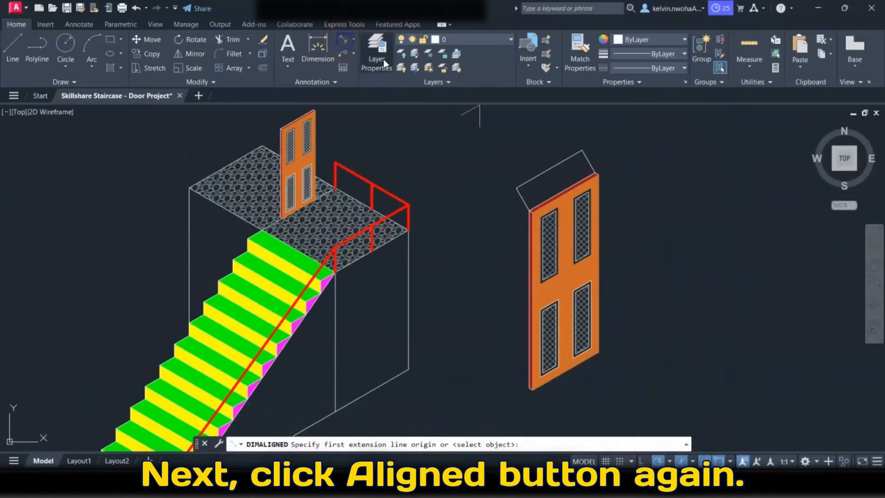
scroll(617, 184, up, 4)
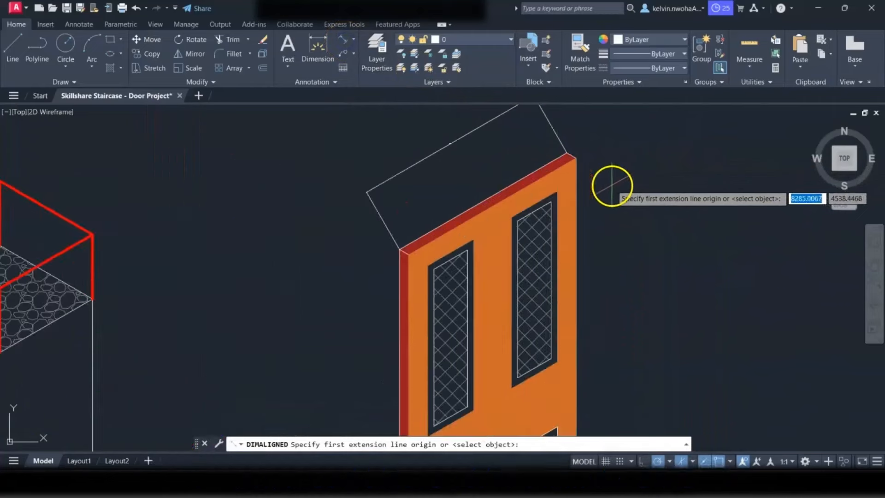
click(575, 160)
scroll(557, 145, down, 4)
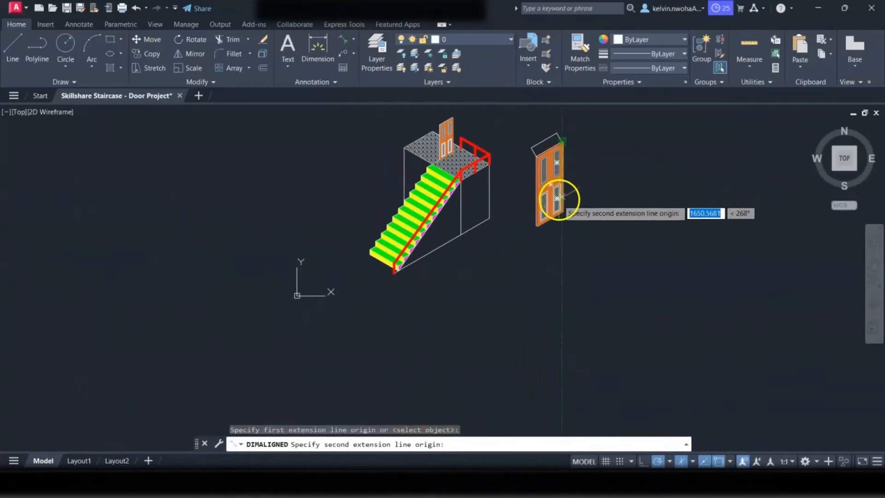
scroll(574, 248, up, 4)
click(581, 256)
scroll(580, 258, down, 4)
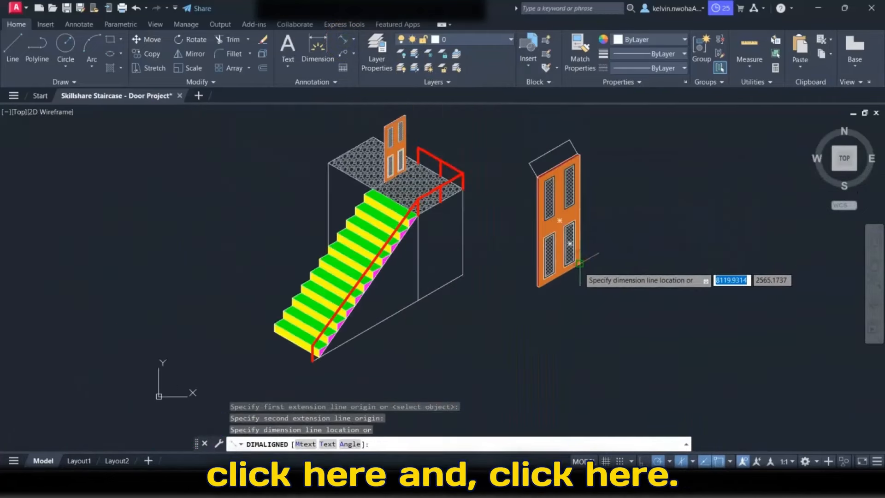
click(602, 224)
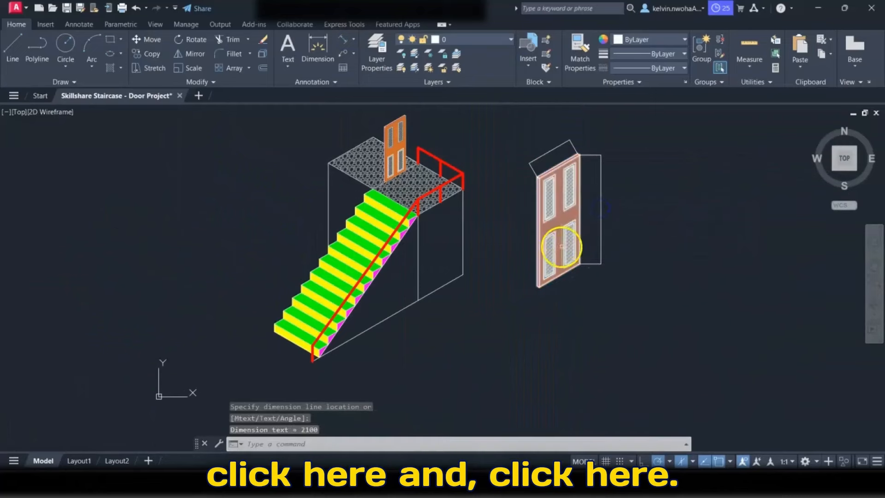
Step: Add an aligned dimension across the separate door's thickness at the bottom of its red side face, placing the dimension line below it
click(342, 42)
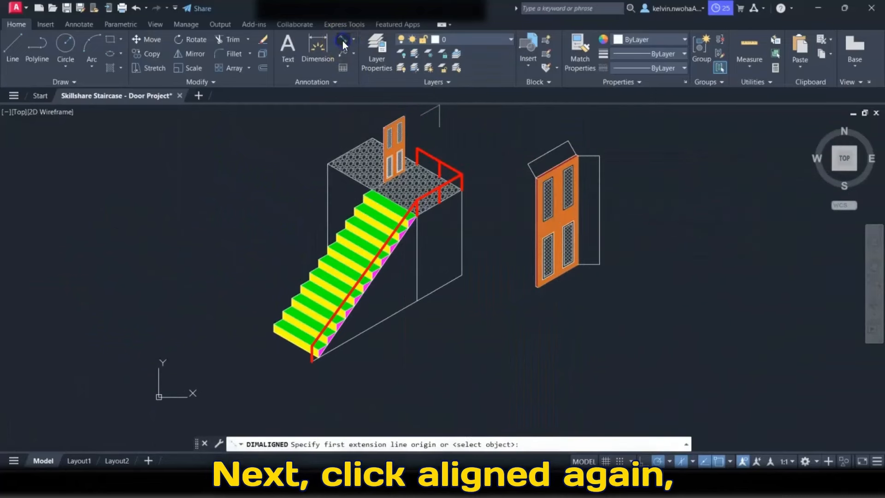
scroll(537, 298, up, 5)
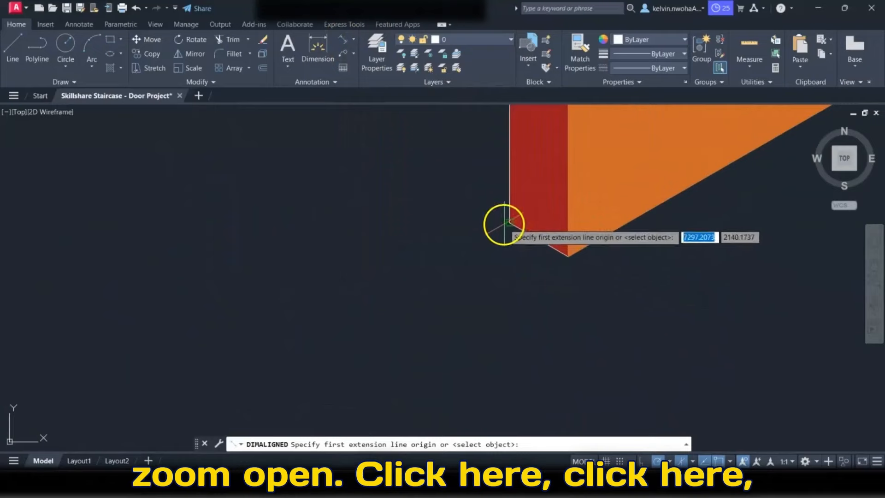
click(509, 224)
click(565, 254)
scroll(565, 254, down, 1)
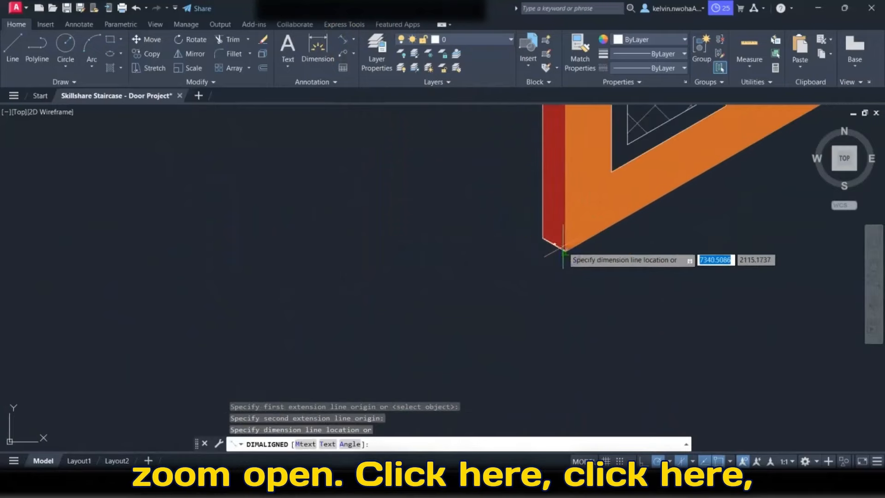
click(531, 276)
scroll(533, 282, up, 5)
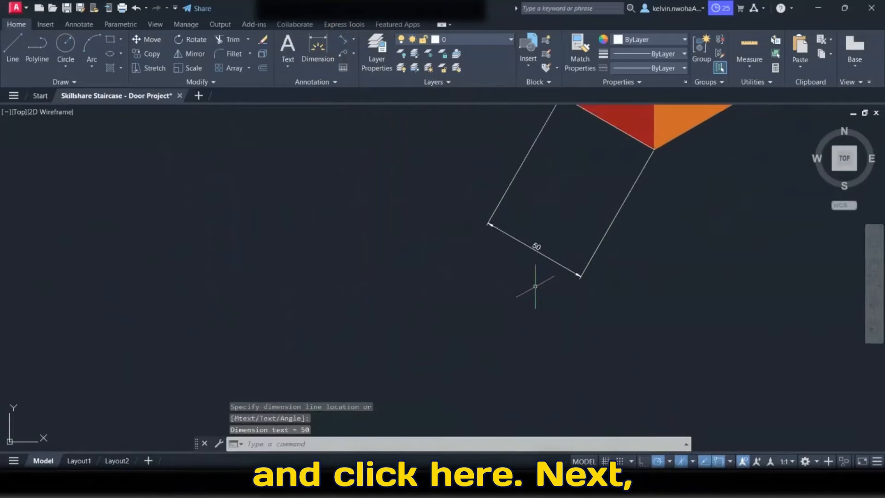
Step: Add an aligned dimension along the outer left edge of the door's upper-left panel, placing the dimension line left of the door
scroll(533, 290, down, 10)
scroll(528, 174, up, 1)
scroll(529, 176, up, 3)
middle_drag(529, 174, 555, 184)
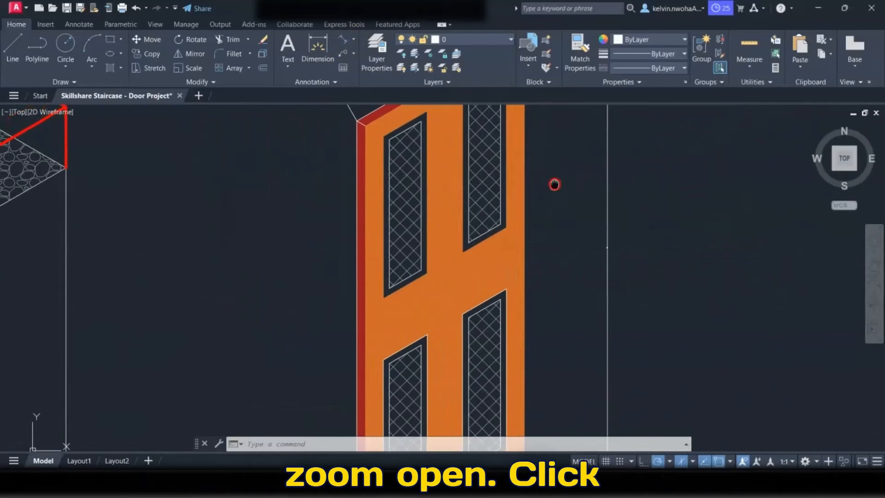
click(343, 40)
scroll(369, 172, up, 4)
click(368, 133)
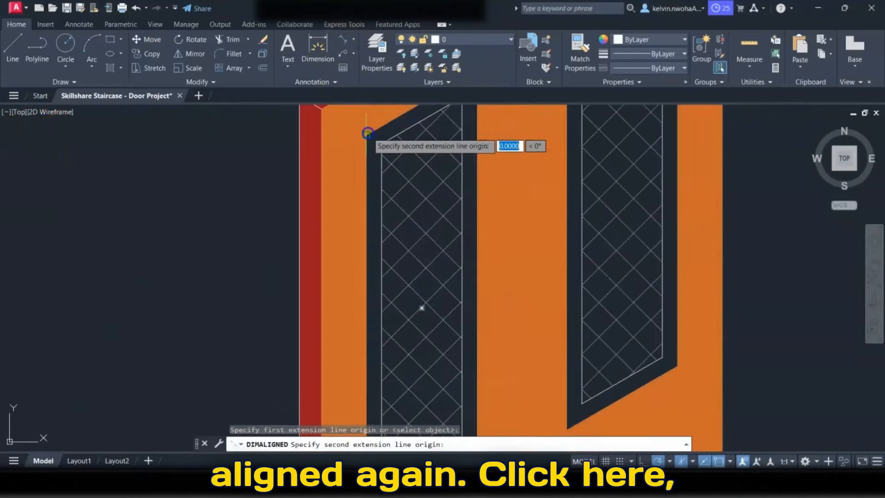
scroll(367, 133, down, 4)
scroll(367, 223, up, 4)
click(351, 240)
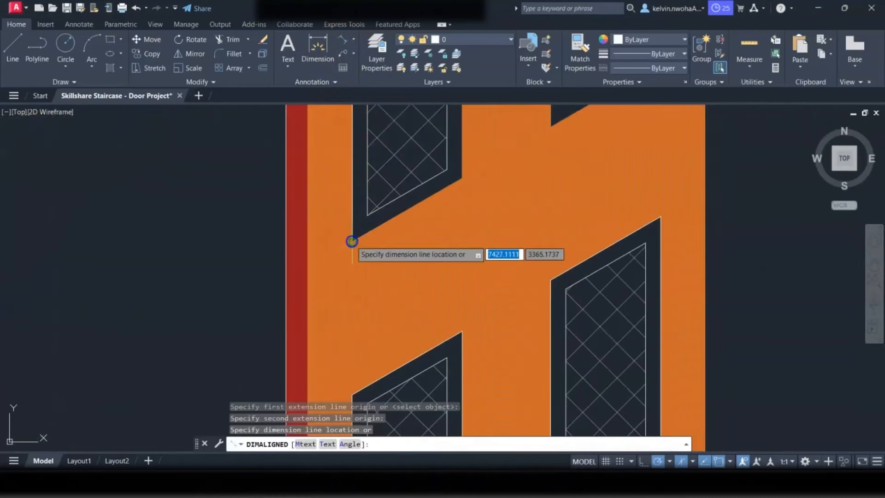
scroll(352, 240, down, 4)
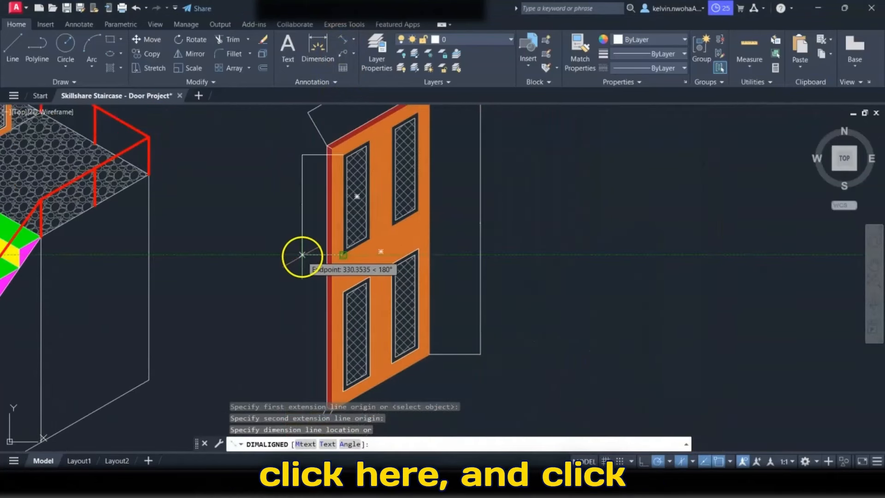
click(299, 255)
Step: Add an aligned dimension along the inner frame's right edge in the door's upper-right panel, with its line between the door and the full-height dimension
scroll(459, 193, up, 3)
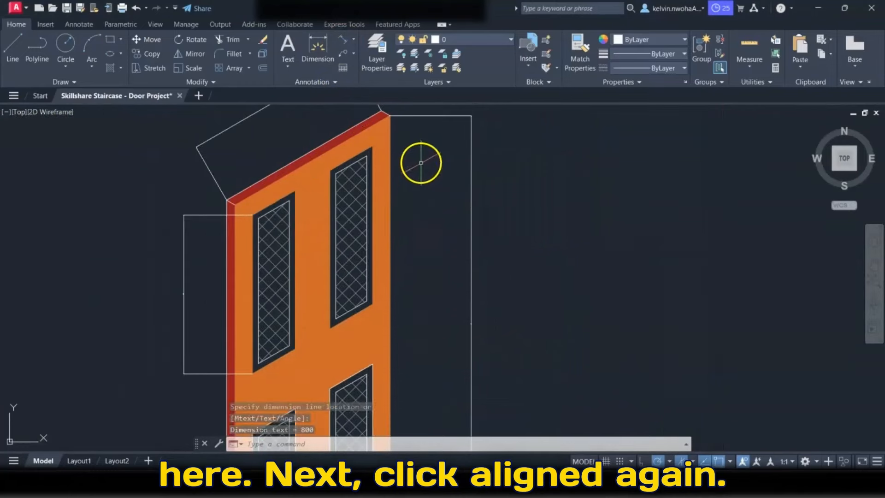
click(342, 43)
scroll(359, 141, up, 3)
click(359, 141)
scroll(341, 217, down, 3)
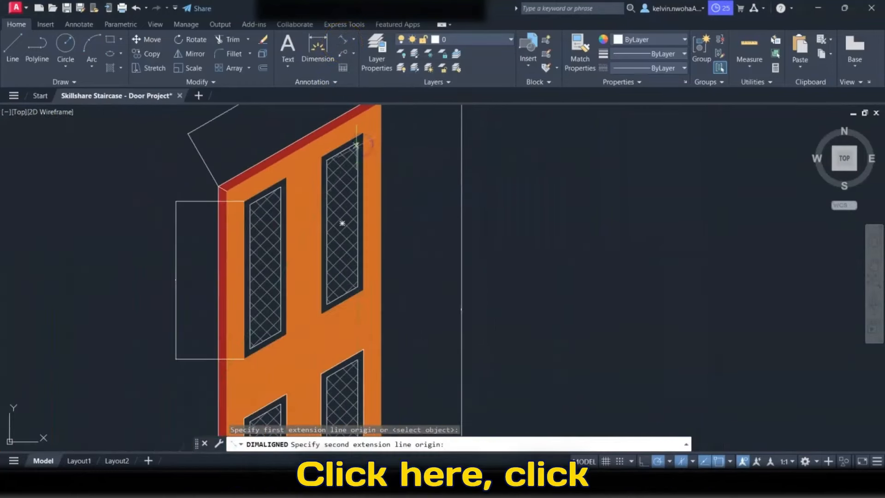
scroll(363, 284, up, 3)
click(363, 284)
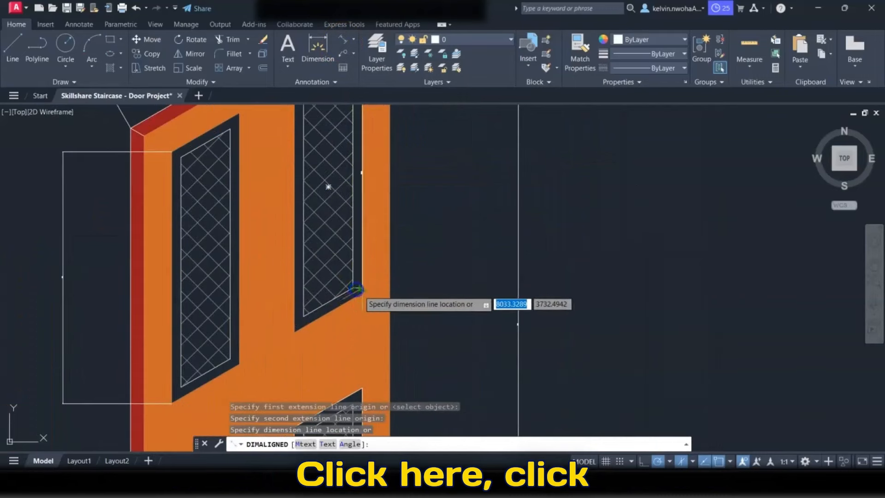
scroll(363, 285, down, 3)
click(395, 280)
scroll(418, 241, down, 5)
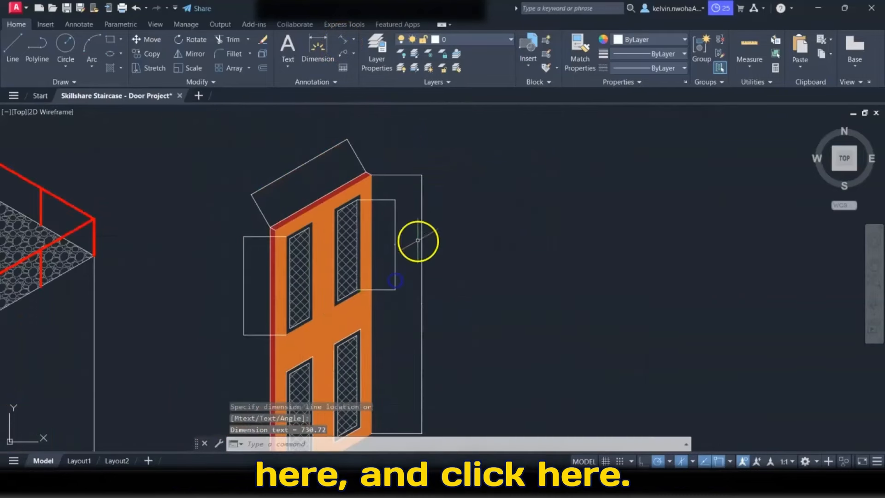
key(Escape)
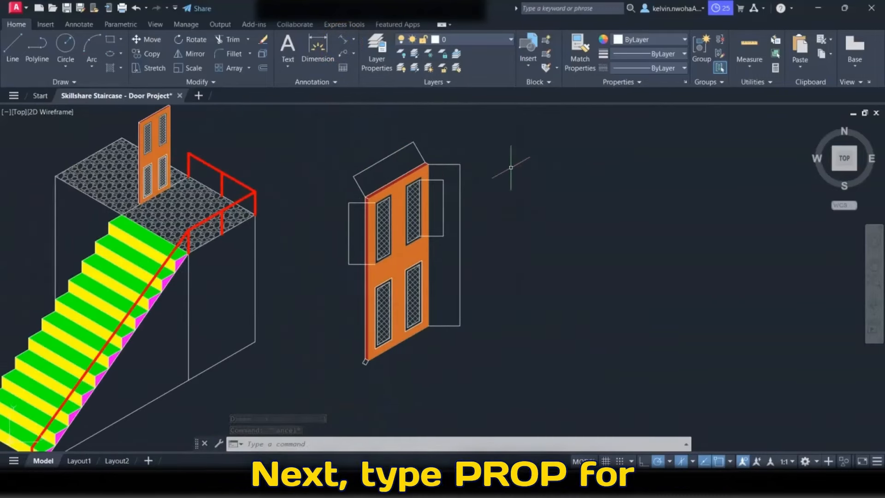
Step: Open the object properties with PROPERTIES and select all five aligned dimensions around the separate door
text(p)
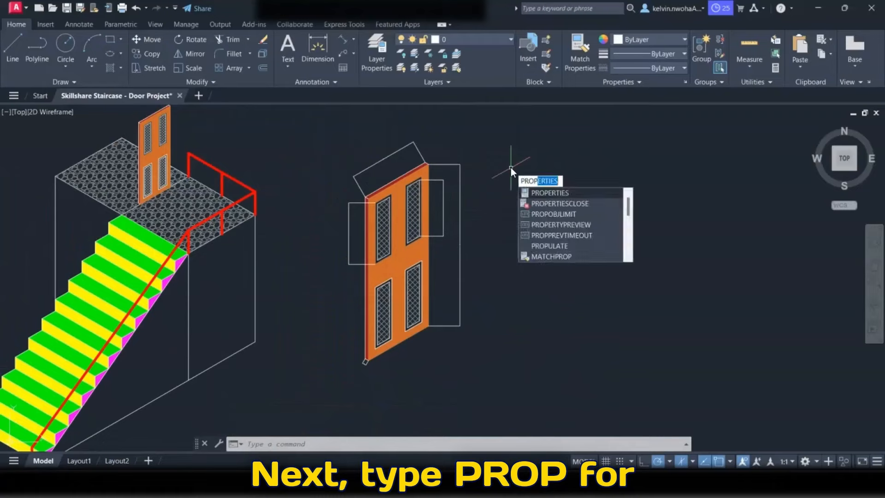
text(rop)
key(Return)
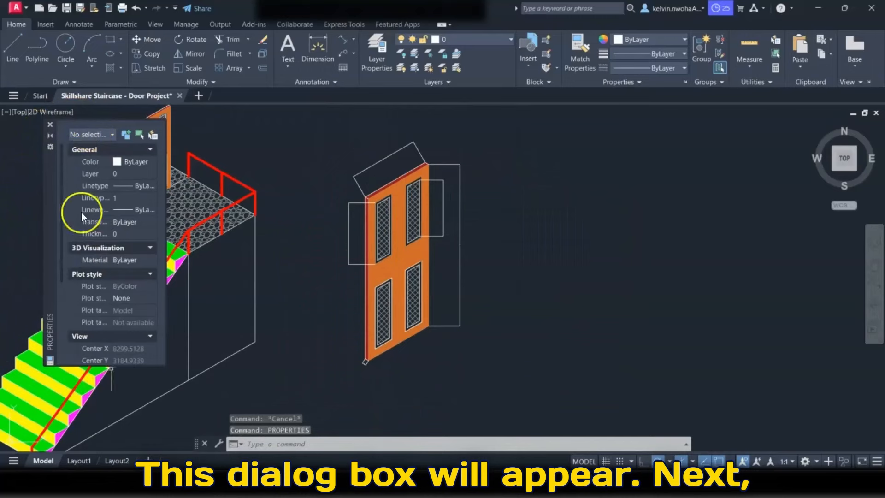
click(353, 216)
click(343, 202)
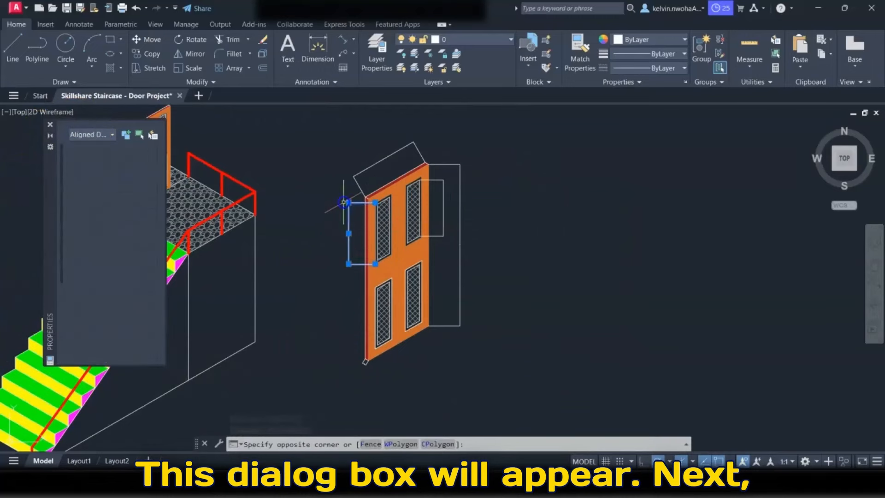
click(477, 198)
click(364, 134)
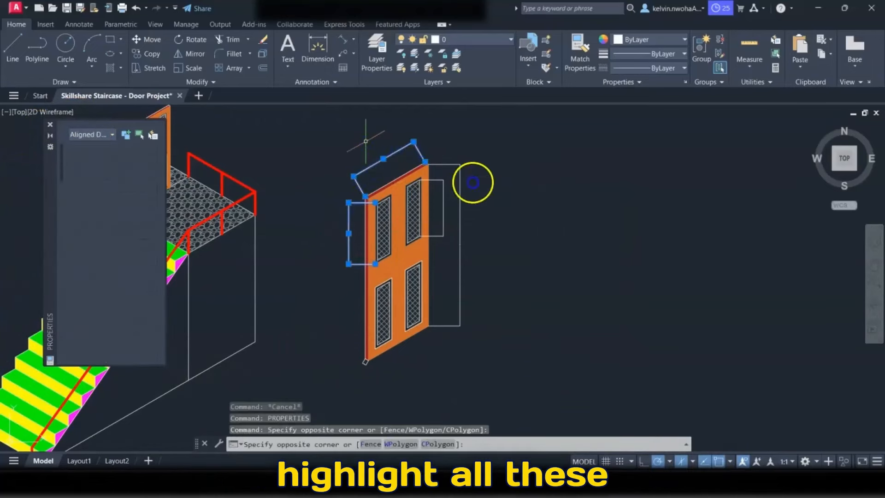
click(479, 203)
click(417, 162)
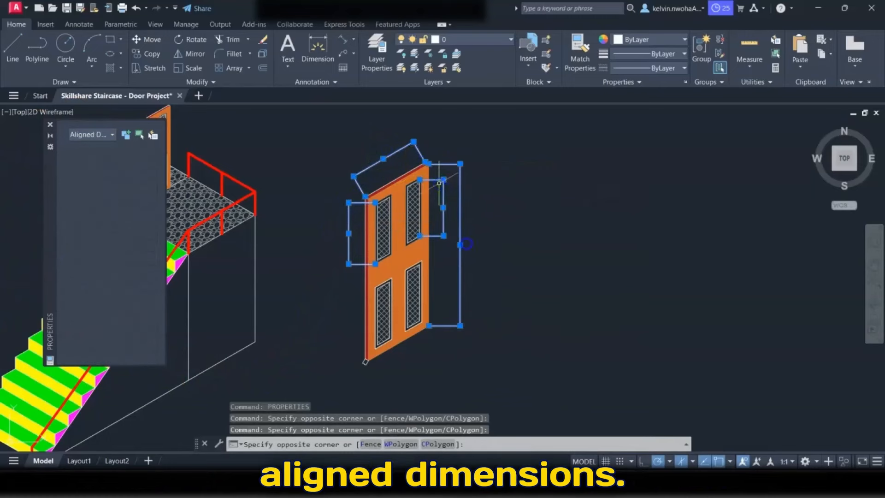
scroll(367, 361, up, 5)
click(355, 374)
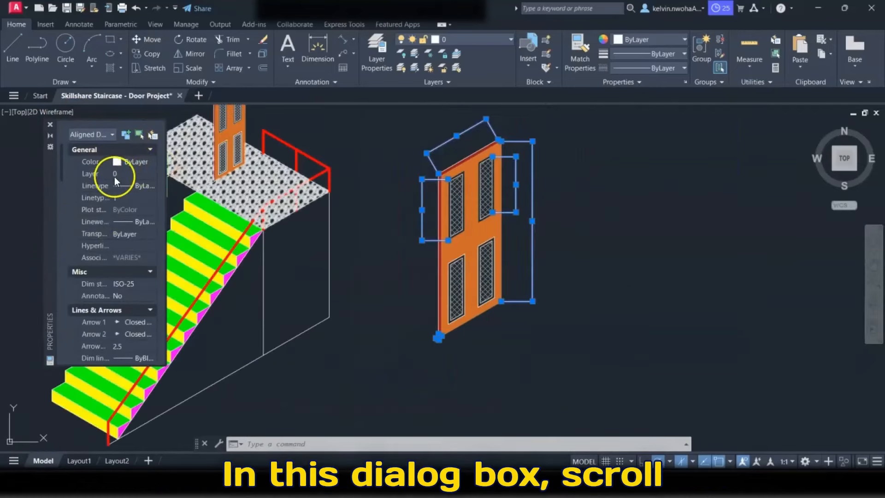
Step: Try text heights of 15 and 50 for the selected aligned dimensions
scroll(102, 255, down, 10)
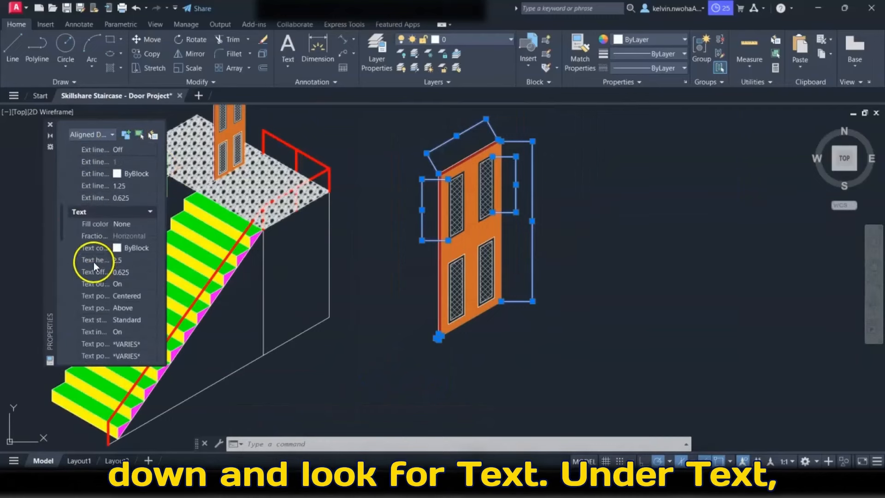
click(121, 261)
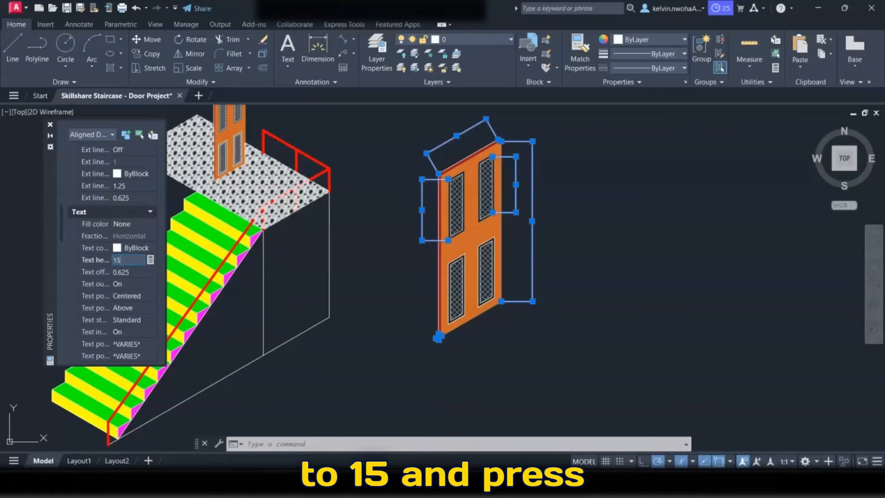
text(15)
key(Return)
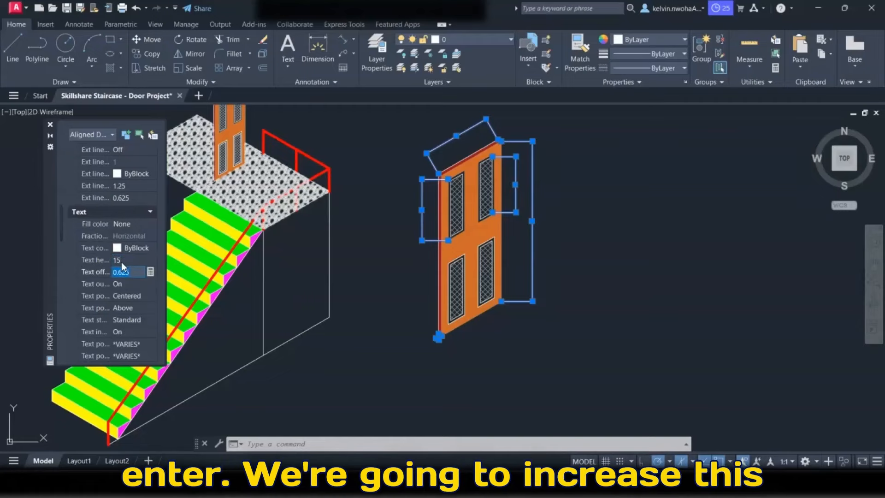
click(123, 260)
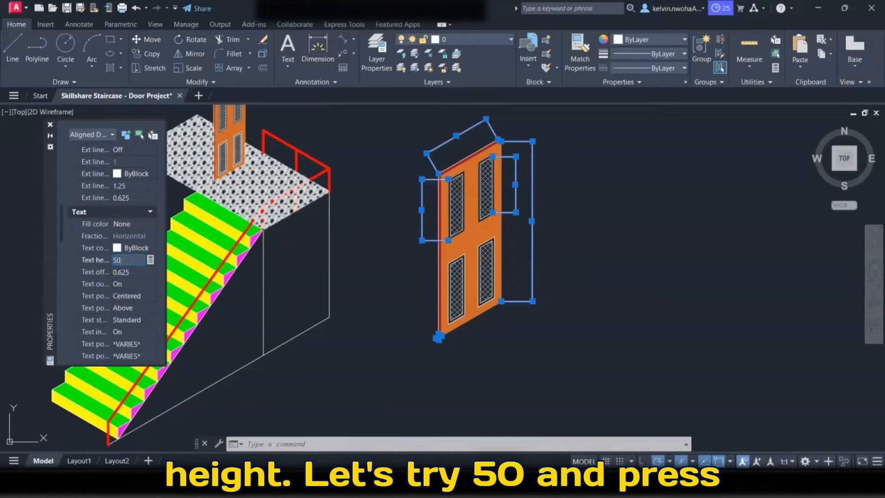
key(Return)
Step: Set the text height of the selected aligned dimensions to 100 and clear the selection
click(123, 260)
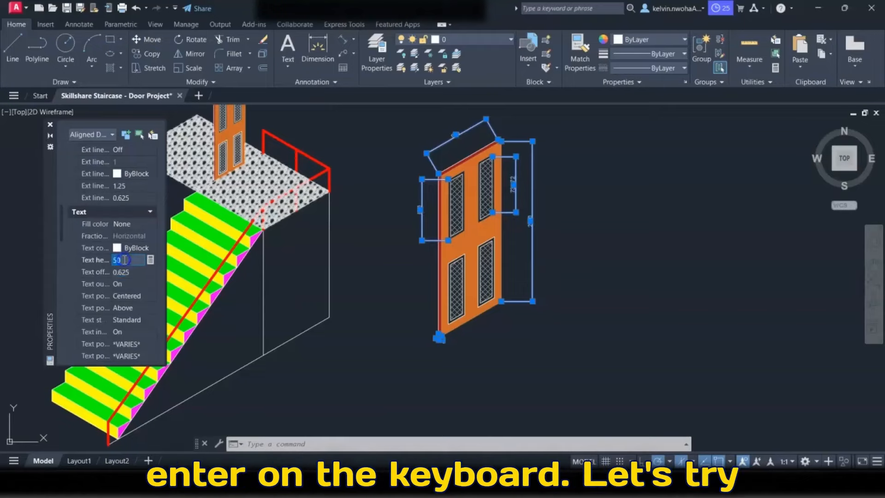
text(100)
key(Return)
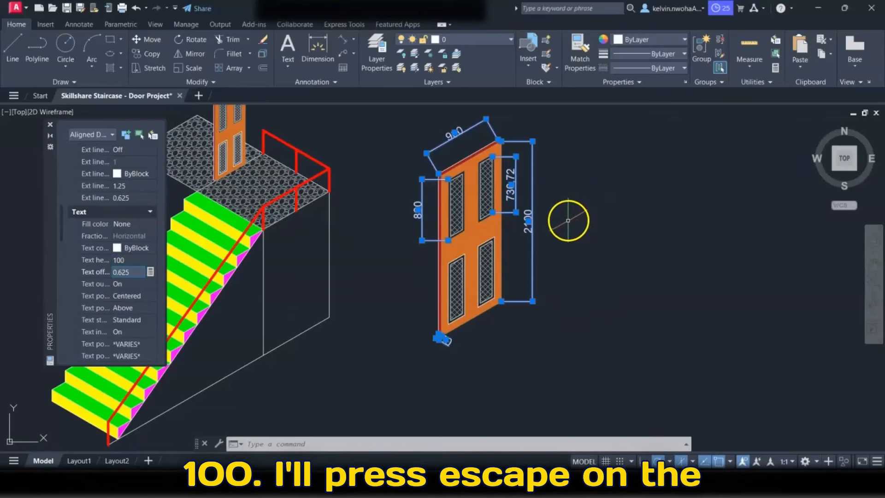
key(Escape)
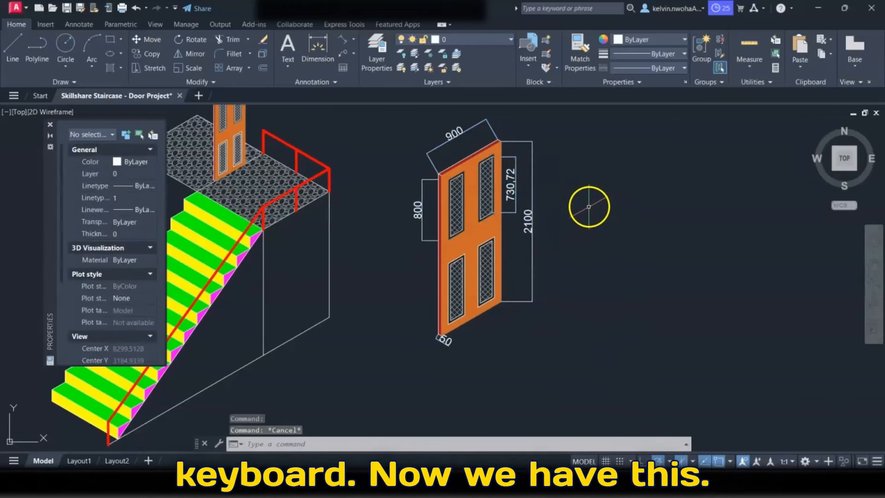
Step: Check the receding isometric angle at the door's upper-left corner with a temporary line, and cancel the line
middle_drag(589, 207, 621, 238)
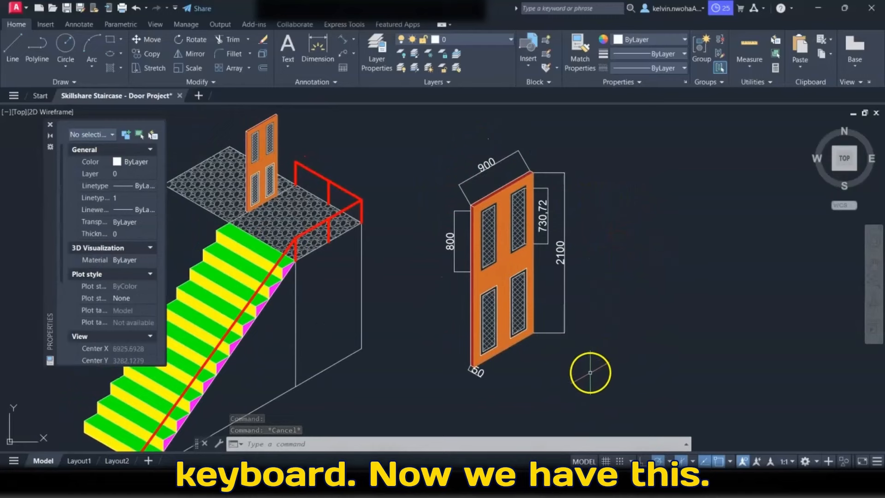
scroll(461, 150, up, 2)
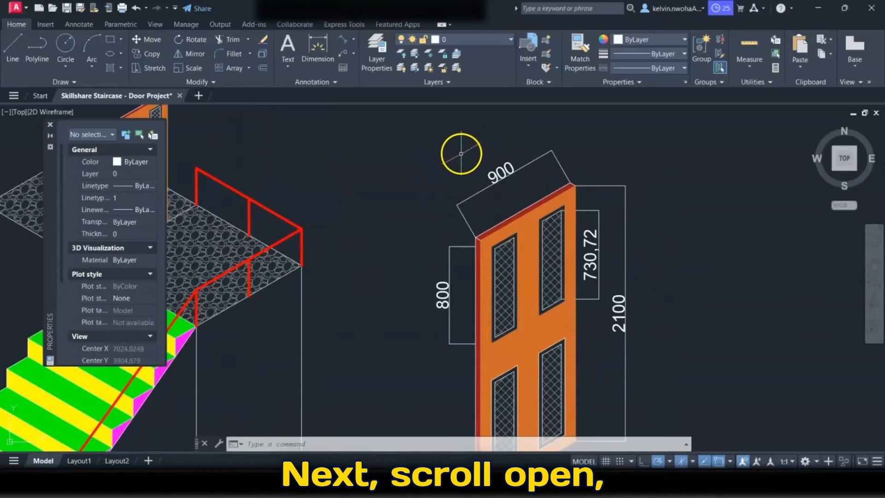
scroll(460, 153, up, 2)
click(20, 53)
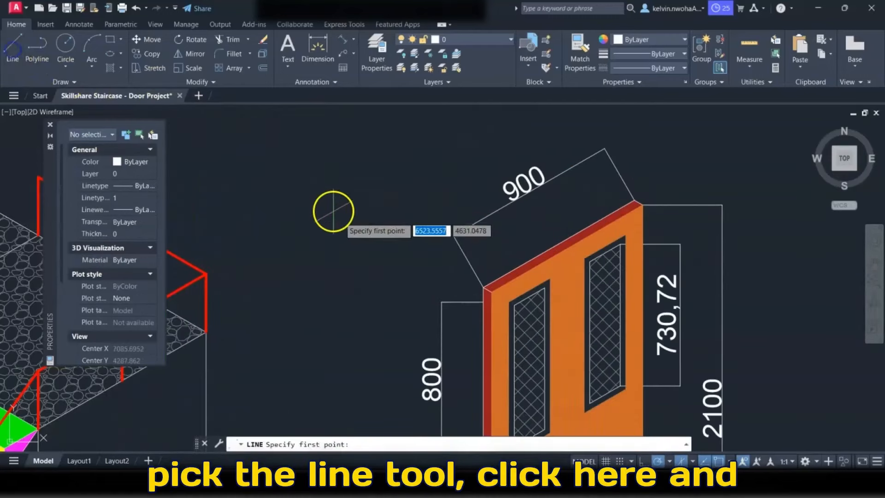
click(483, 289)
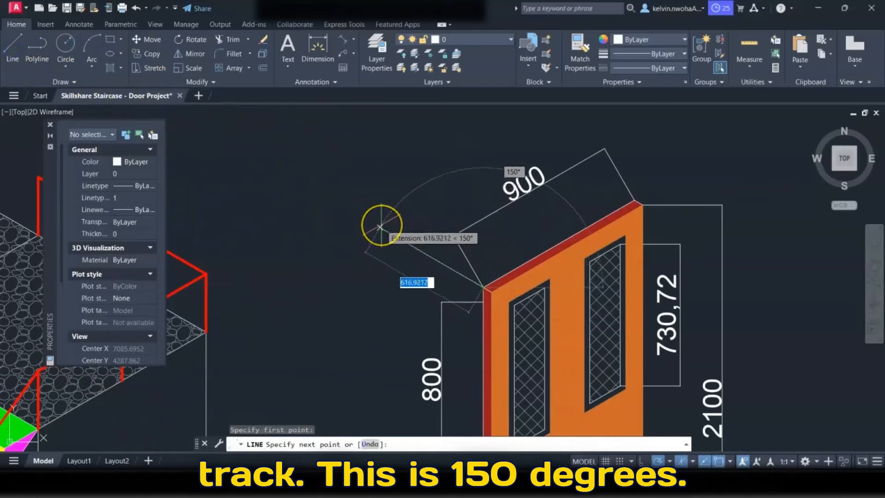
key(Escape)
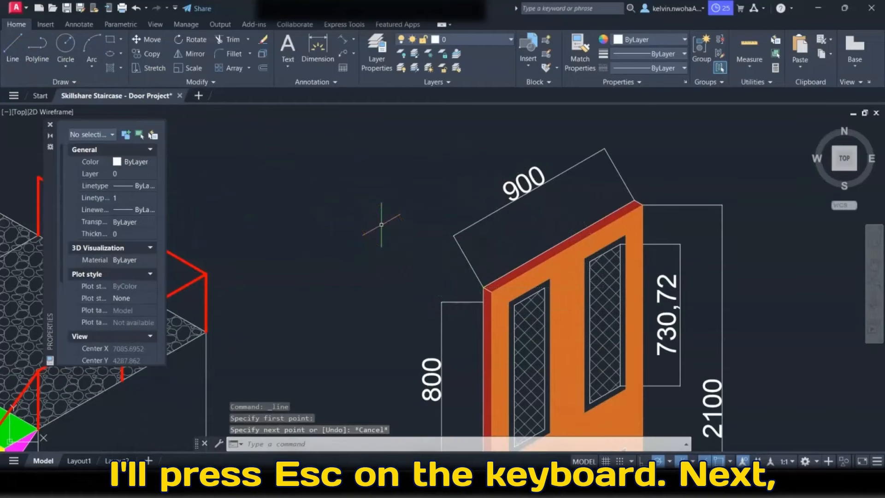
Step: Oblique the width dimension along the door's top edge to 150 degrees with DIMEDIT
text(dime)
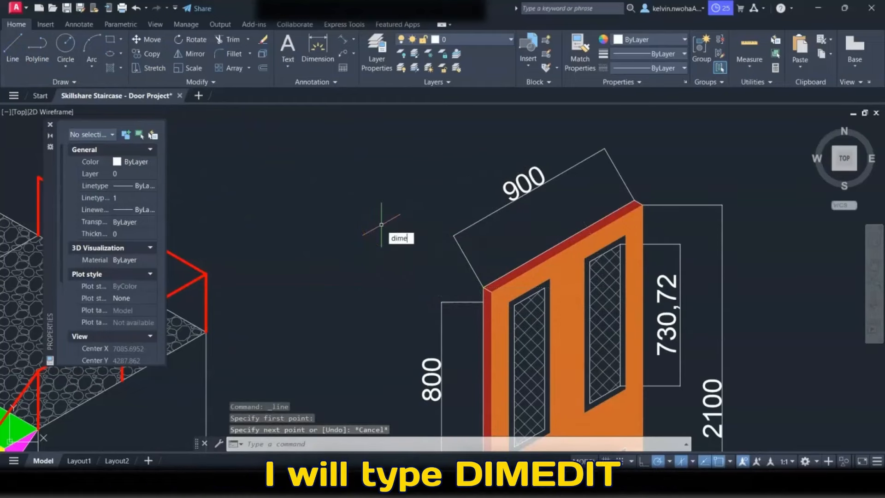
text(dit)
key(Return)
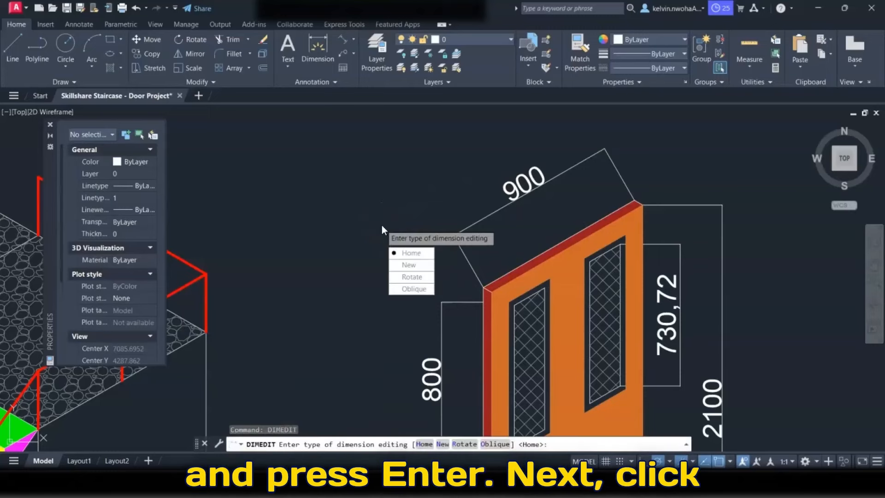
click(396, 289)
click(484, 218)
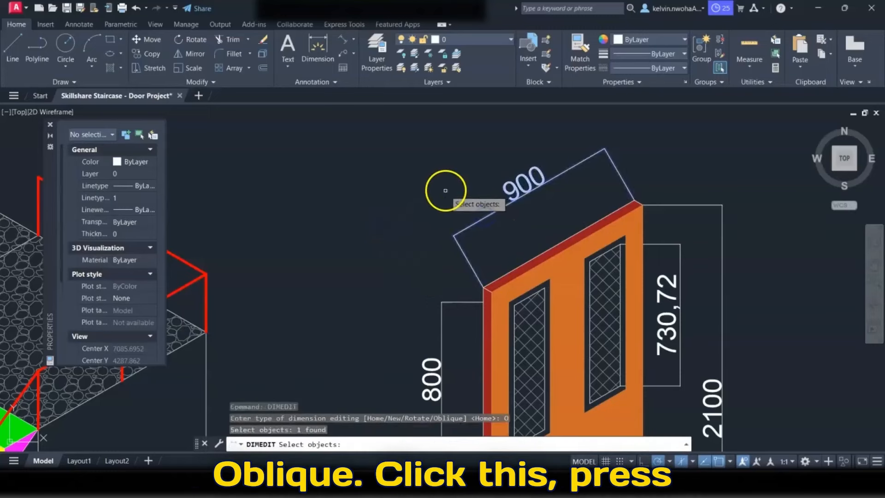
key(Return)
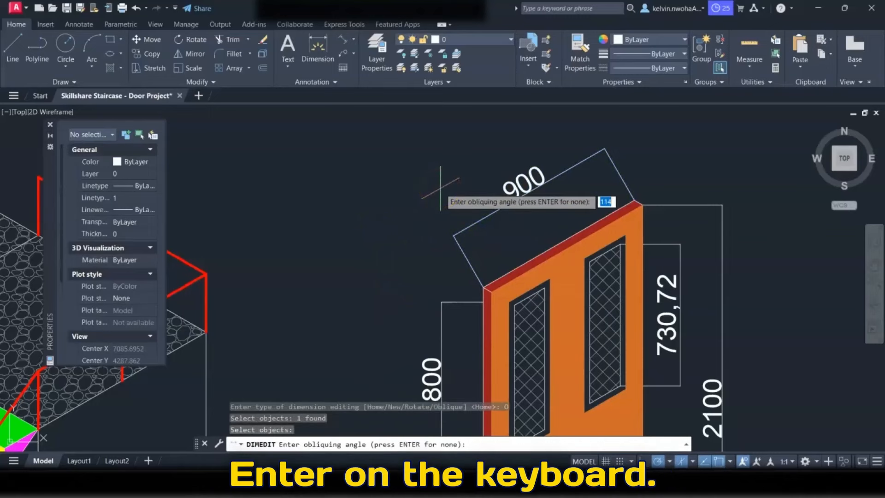
text(150)
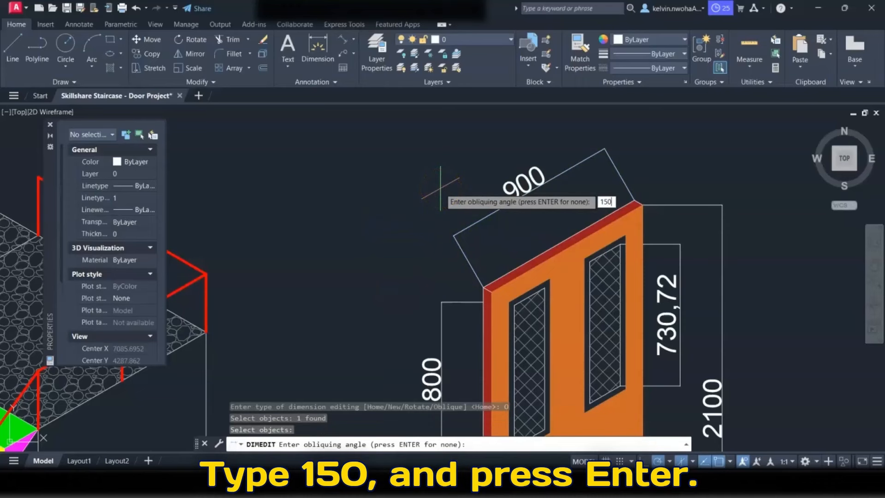
key(Return)
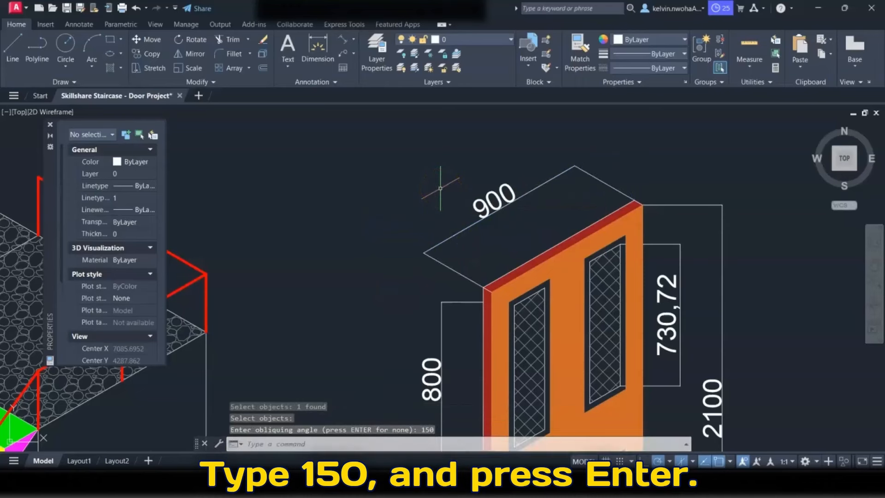
Step: Apply an obliquing angle of 150 degrees to the panel height dimension beside the door's left edge
scroll(498, 198, down, 2)
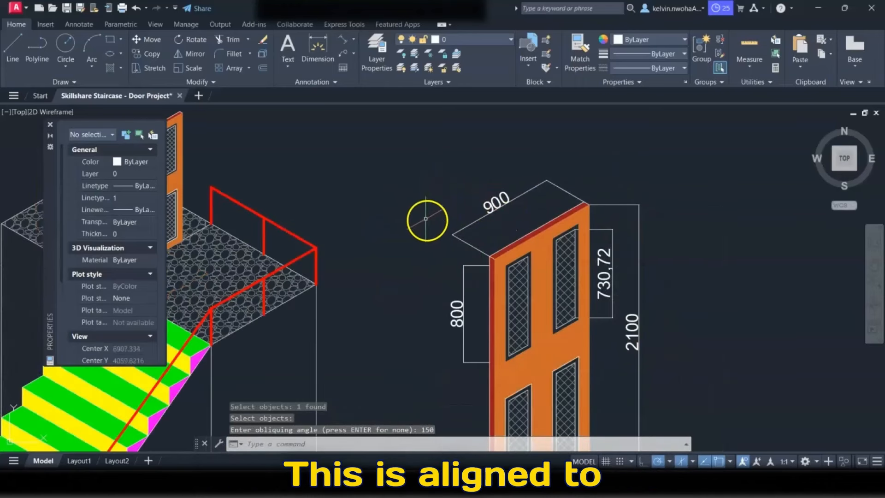
key(Return)
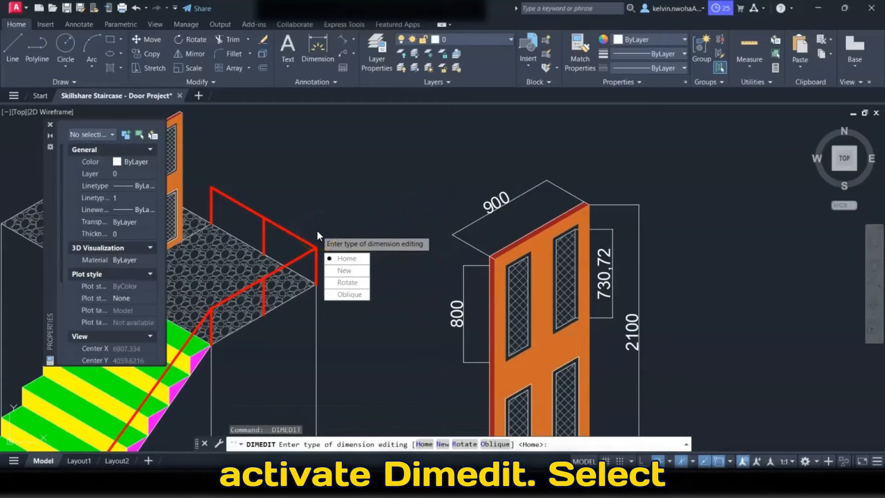
click(342, 294)
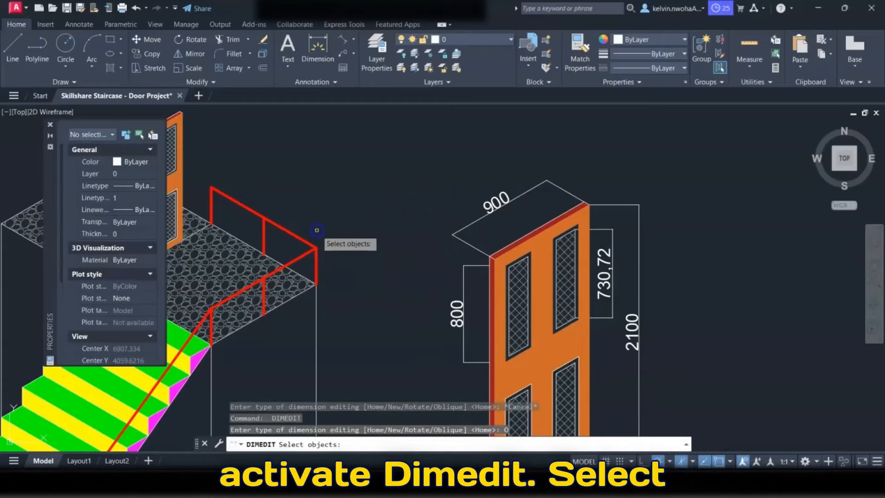
click(463, 281)
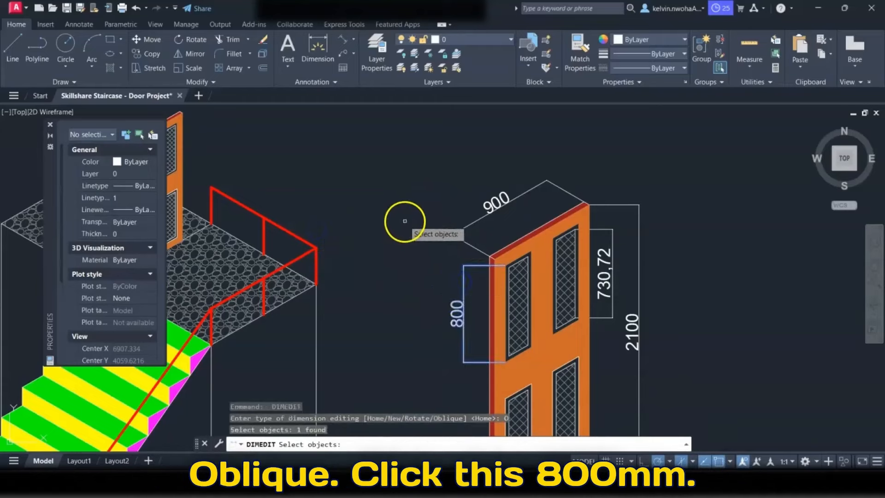
key(Return)
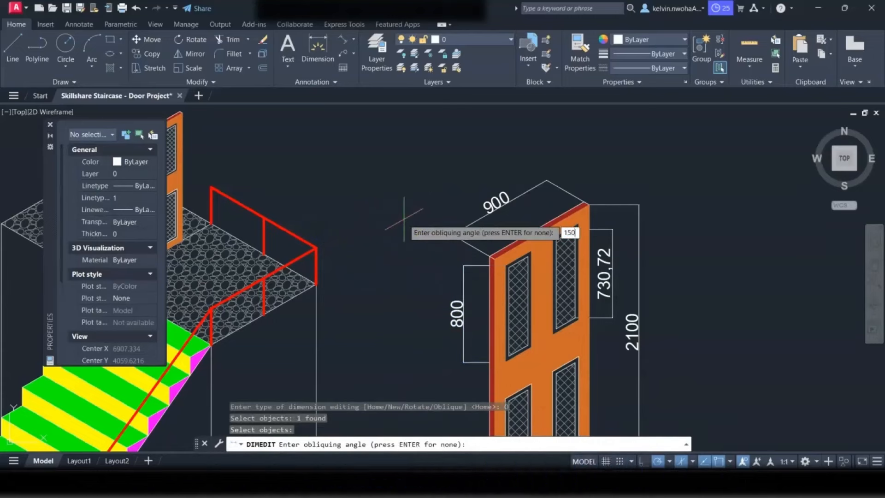
text(0)
key(Return)
Step: Stretch the door's width dimension line closer to the door, to the top of the left panel height dimension, and clear the selection
scroll(415, 230, up, 3)
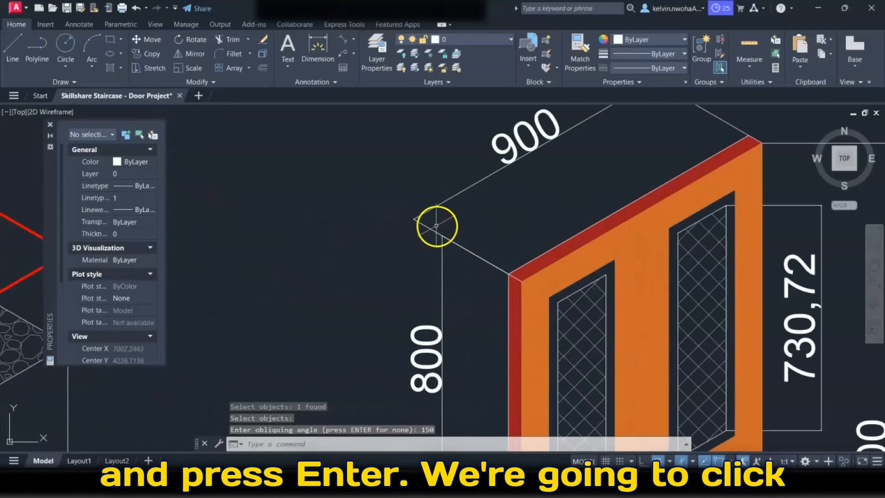
click(421, 221)
click(413, 219)
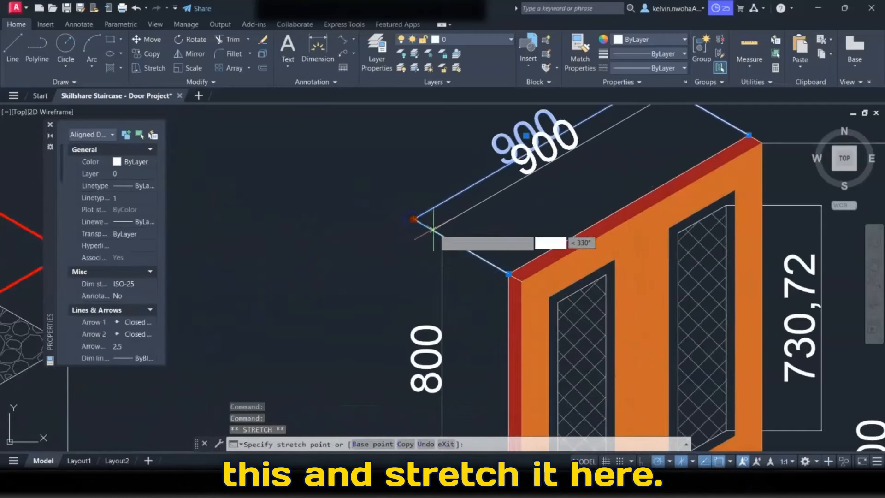
click(441, 236)
key(Escape)
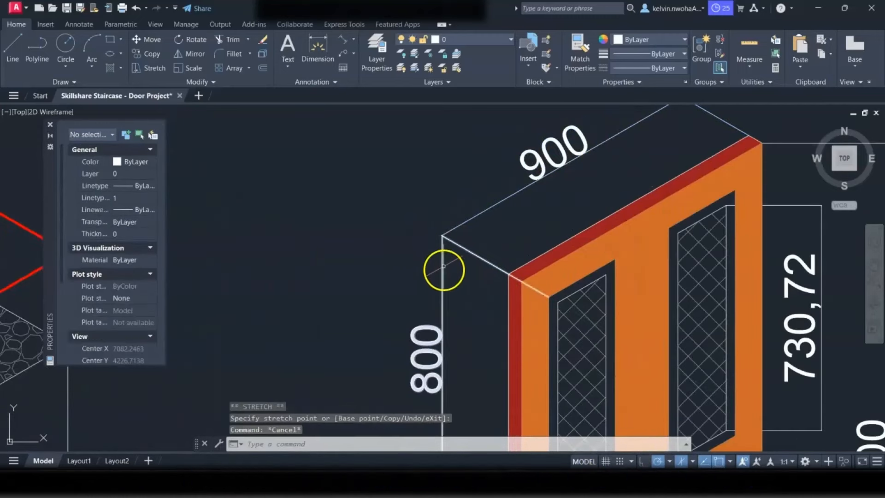
Step: Refine the width dimension's end so it snaps exactly to the arrow tip of the left panel height dimension
scroll(461, 212, up, 5)
click(387, 235)
click(400, 274)
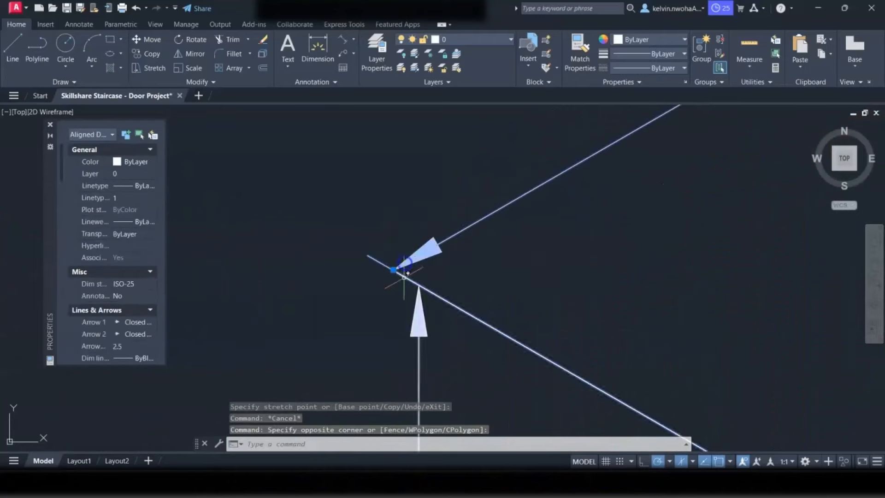
click(395, 270)
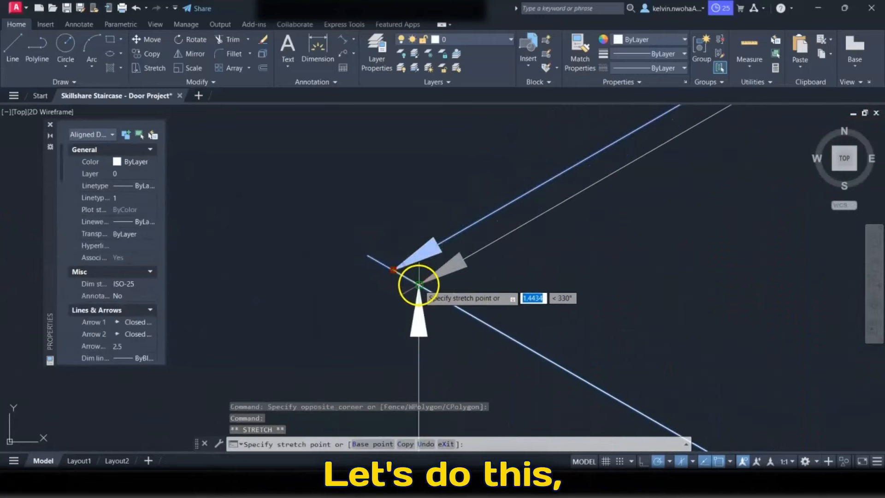
click(419, 284)
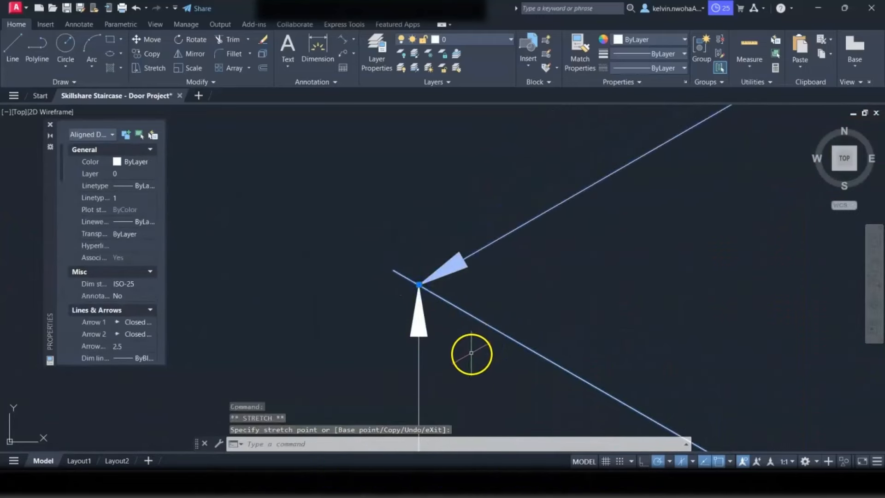
key(Escape)
Step: Check the isometric angle for the thickness dimension with a temporary line from the door's lower-left corner, and cancel the line
scroll(400, 171, down, 5)
scroll(438, 247, down, 2)
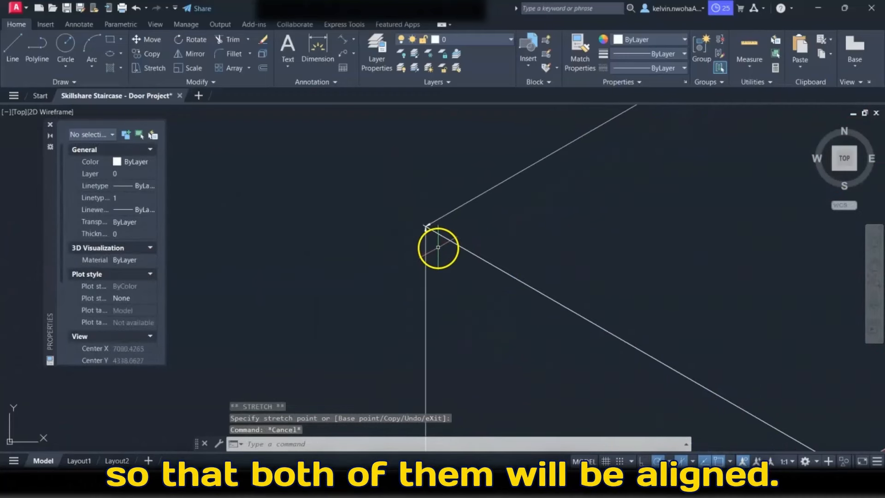
scroll(438, 248, down, 5)
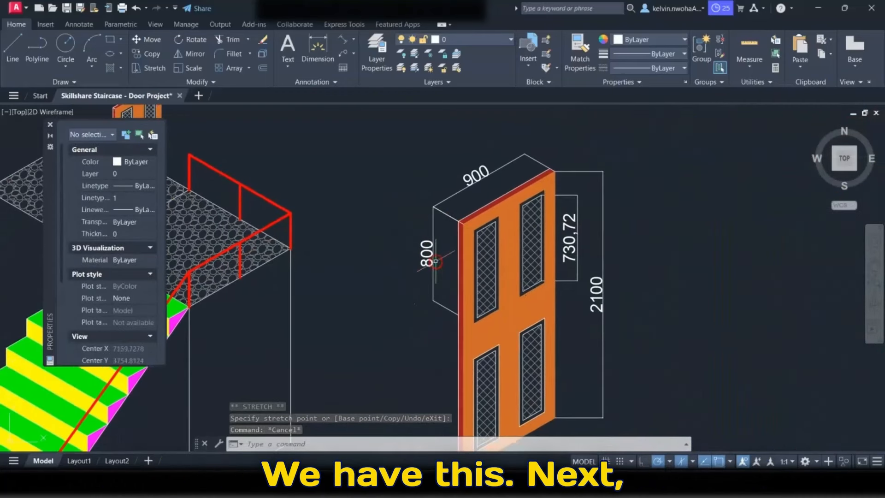
scroll(562, 366, down, 3)
scroll(557, 365, up, 10)
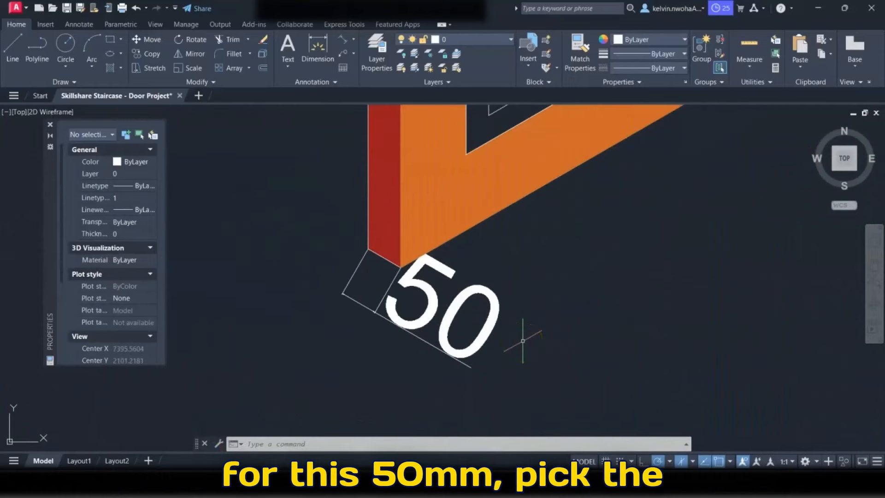
click(12, 48)
click(367, 249)
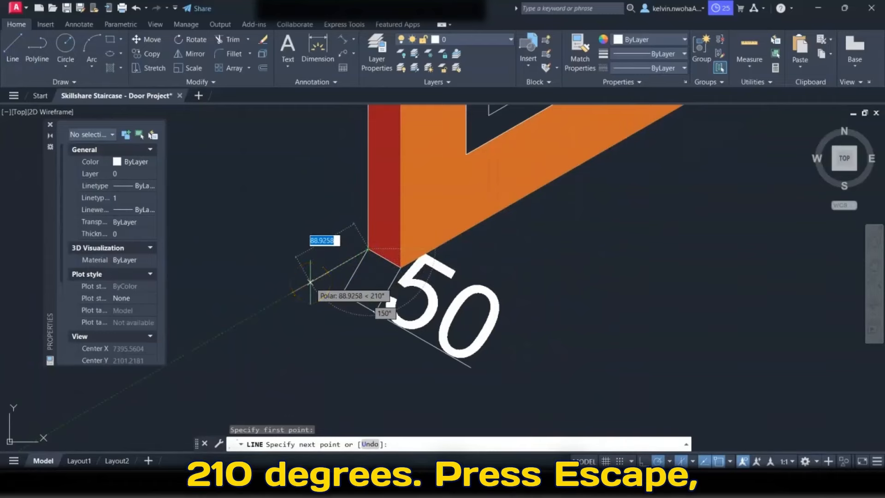
key(Escape)
Step: Try an obliquing angle of 210 degrees on the door's thickness dimension with DIMEDIT, and undo the change
text(dim)
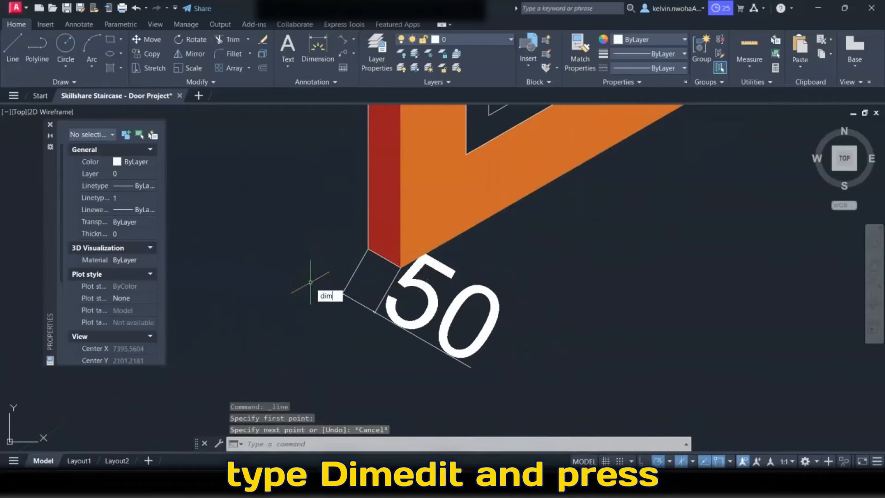
text(edit)
key(Return)
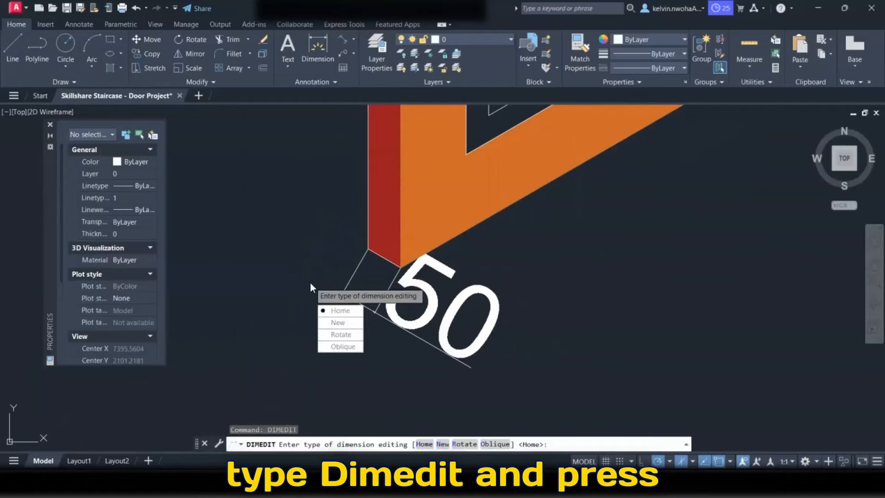
click(340, 346)
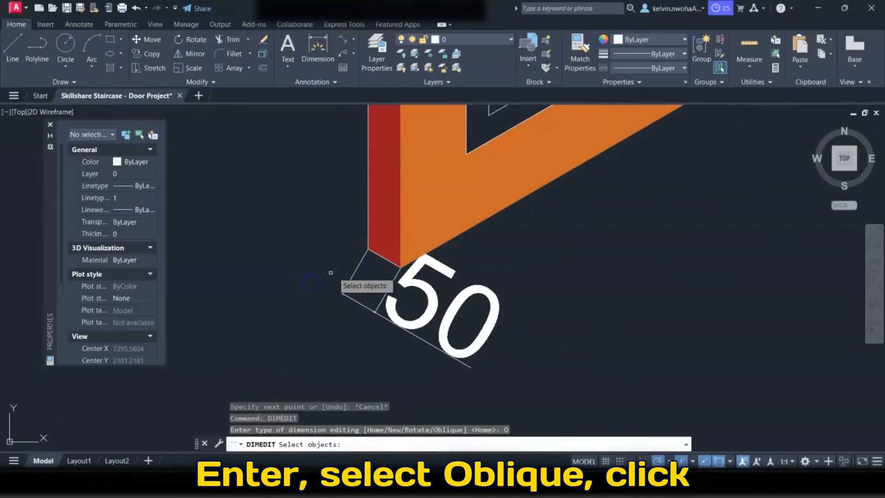
click(360, 265)
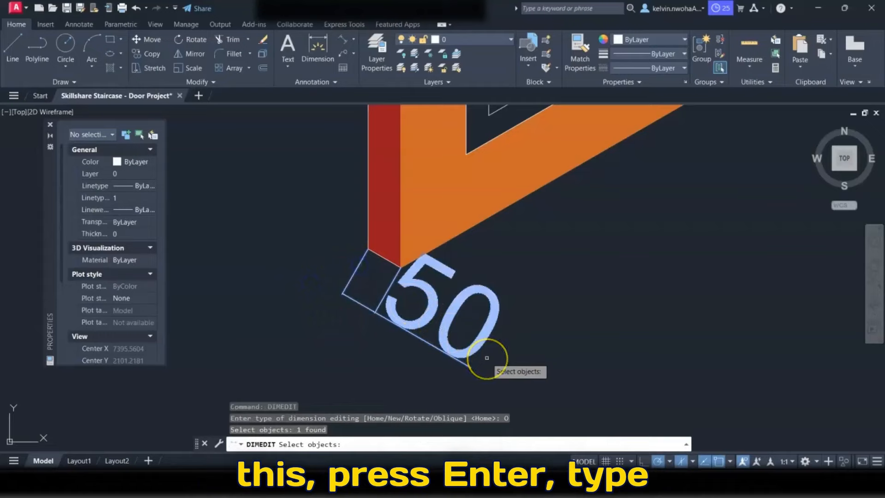
key(Return)
text(21)
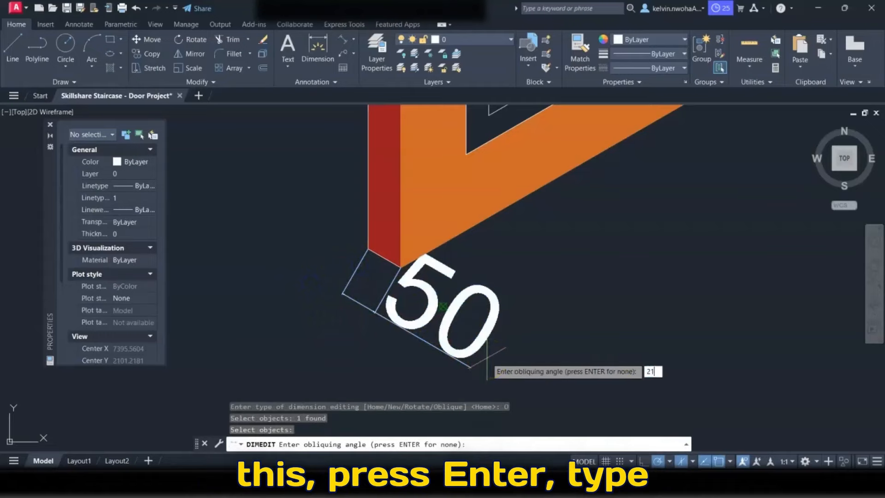
text(0)
key(Return)
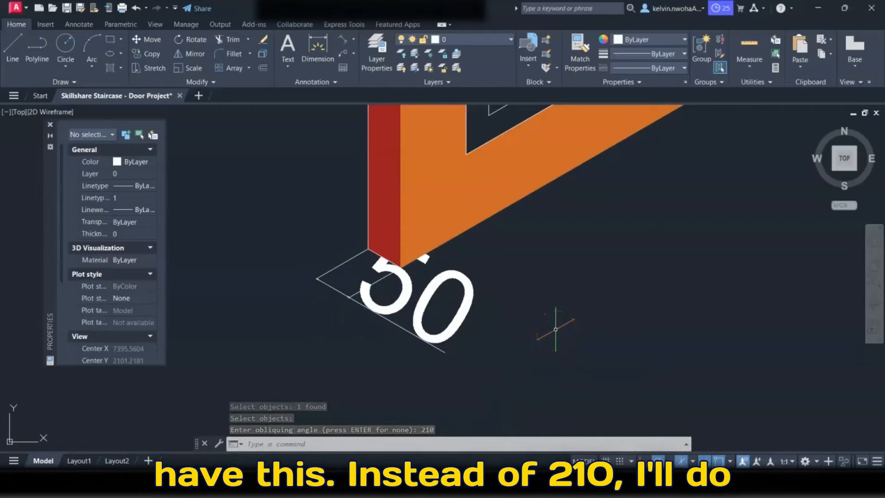
key(ctrl+z)
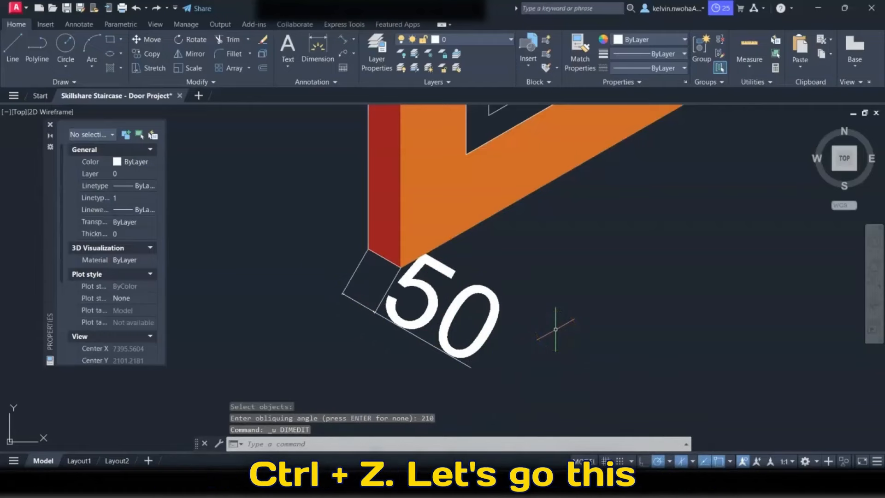
Step: Check the straight-down polar angle from the door's lower-left corner with a temporary line, and cancel the line
click(11, 44)
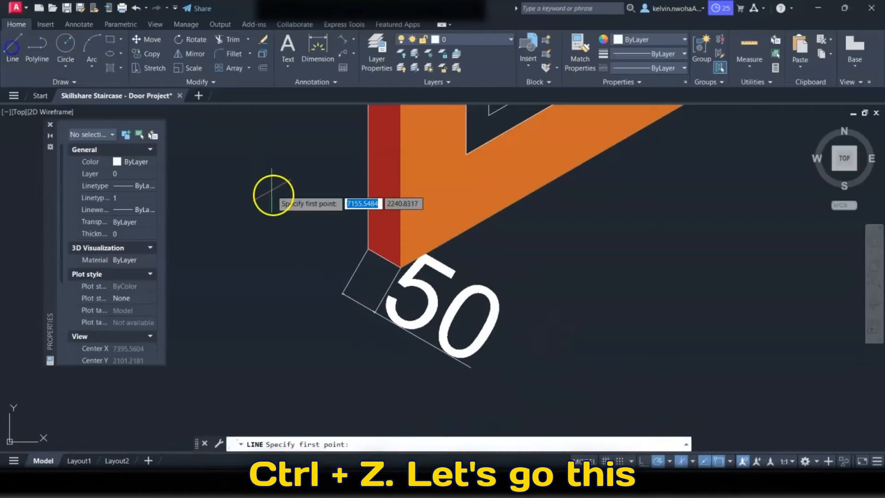
click(369, 249)
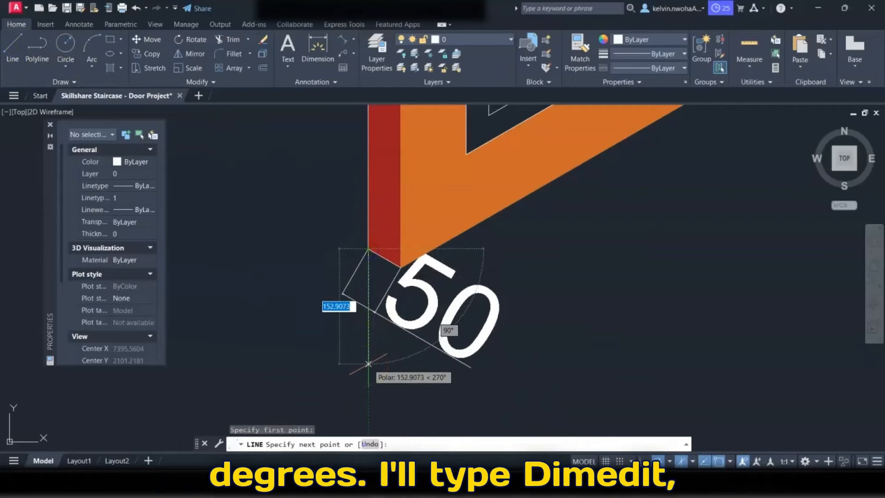
key(Escape)
Step: Oblique the door's thickness dimension to 270 degrees with DIMEDIT
text(dimedit)
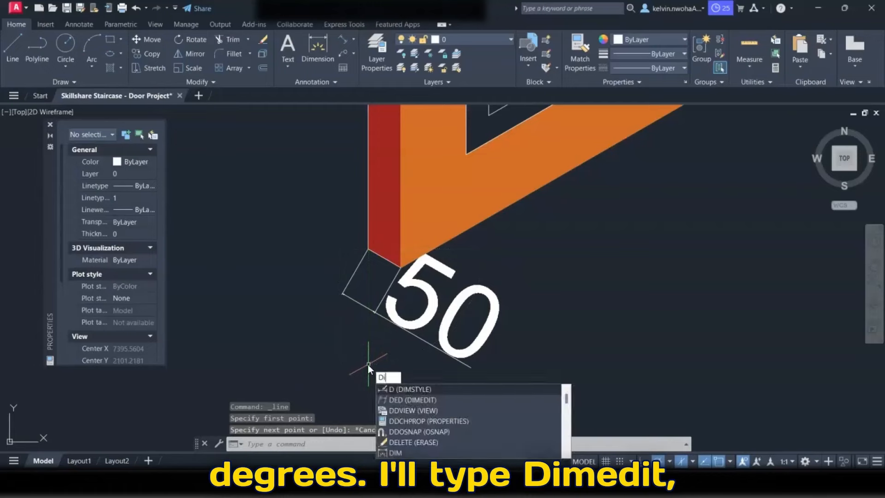
key(Return)
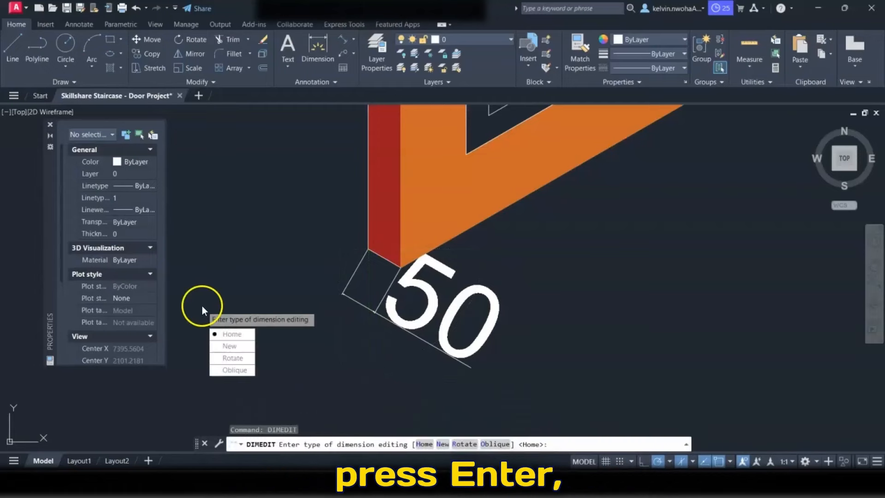
click(221, 370)
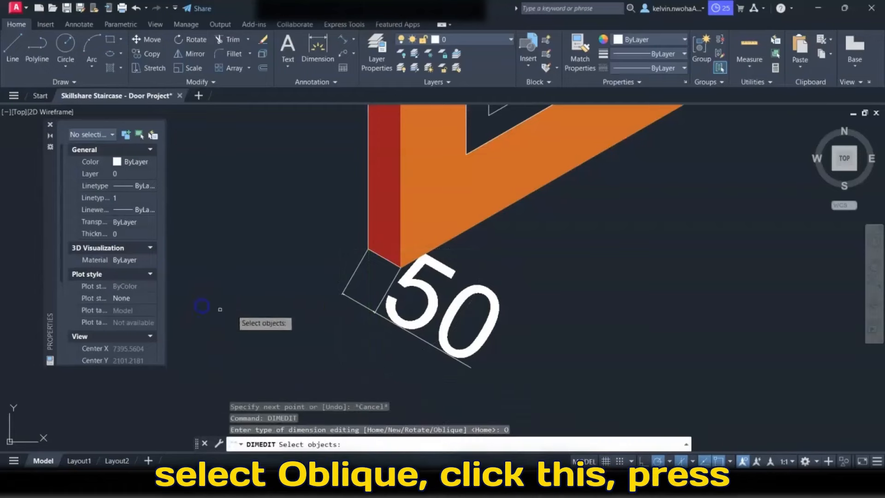
click(375, 312)
key(Return)
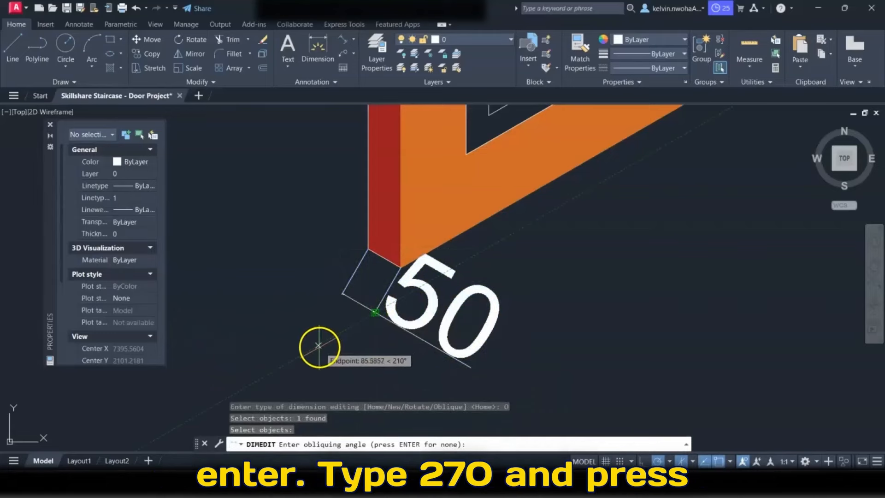
text(27)
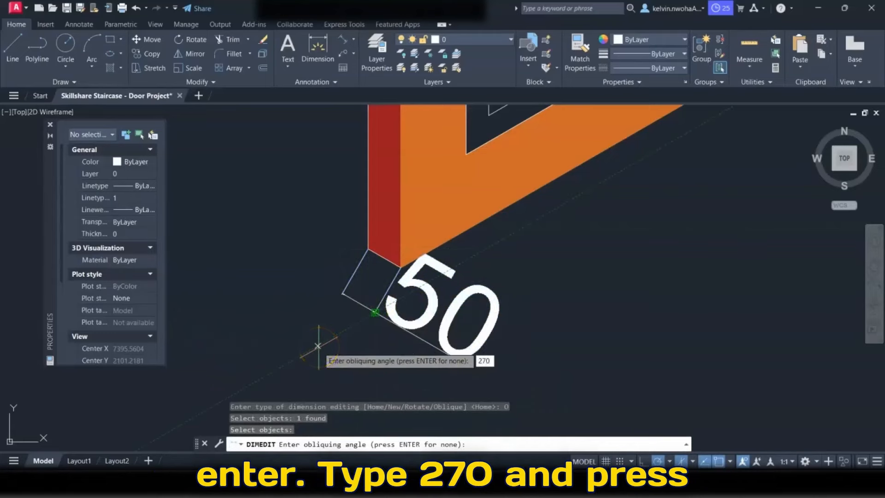
text(0)
key(Return)
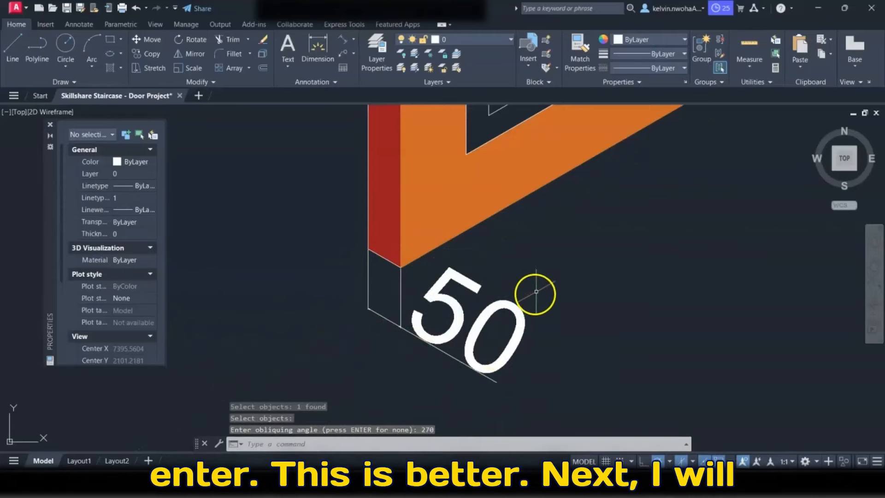
Step: Check the angle for the overall height dimension with a temporary line extending the door's top edge from its upper-right corner, and cancel the line
scroll(597, 165, down, 10)
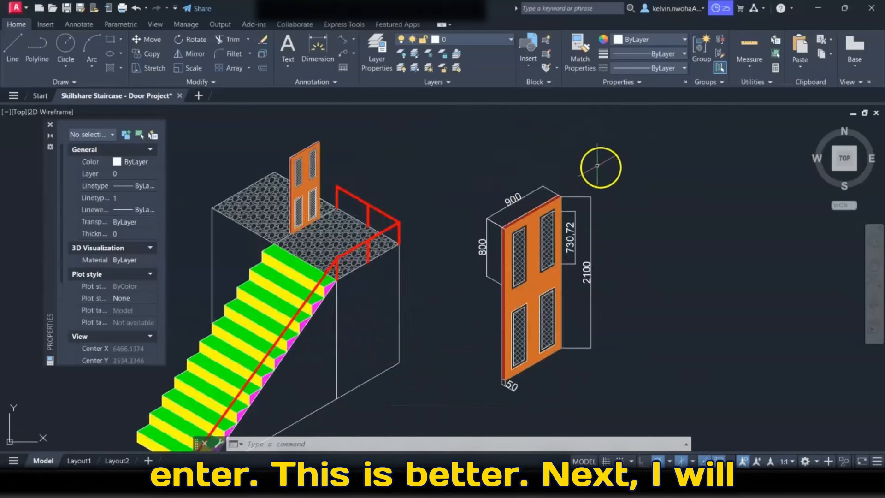
click(14, 47)
scroll(570, 180, up, 5)
click(546, 224)
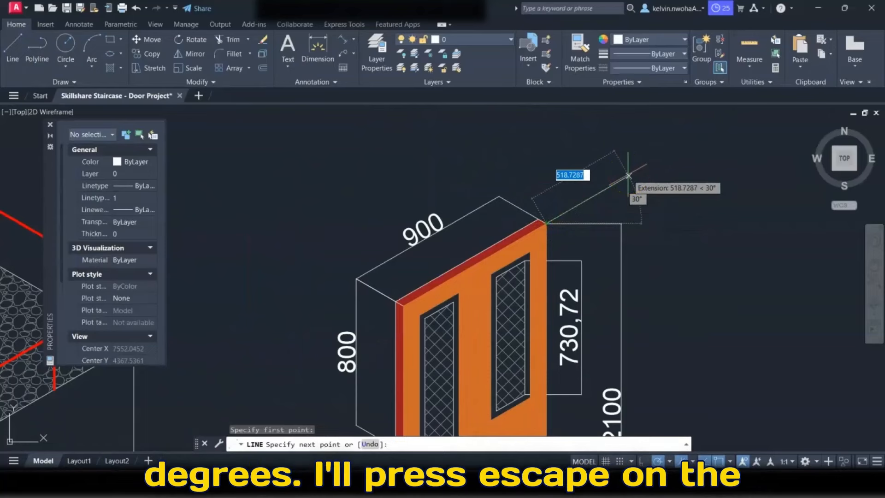
key(Escape)
Step: Oblique the door's overall height dimension to 30 degrees with DIMEDIT
scroll(604, 161, down, 3)
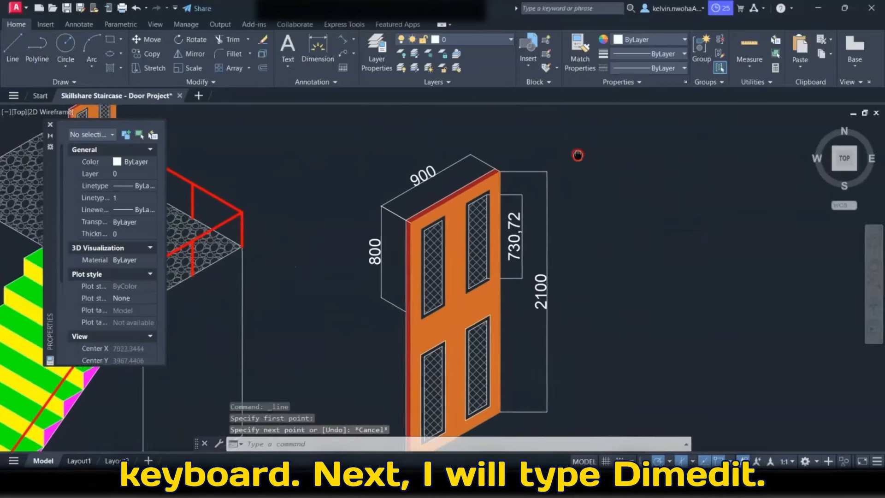
text(dimedit)
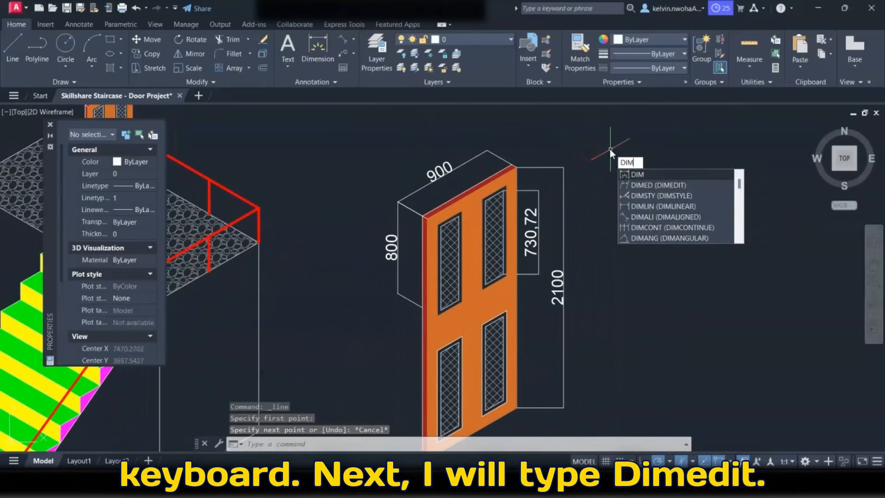
key(Return)
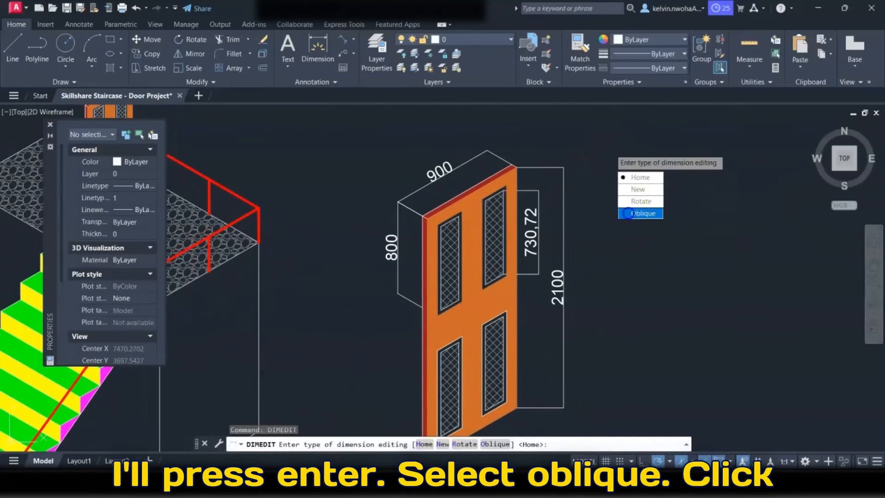
click(628, 213)
click(542, 164)
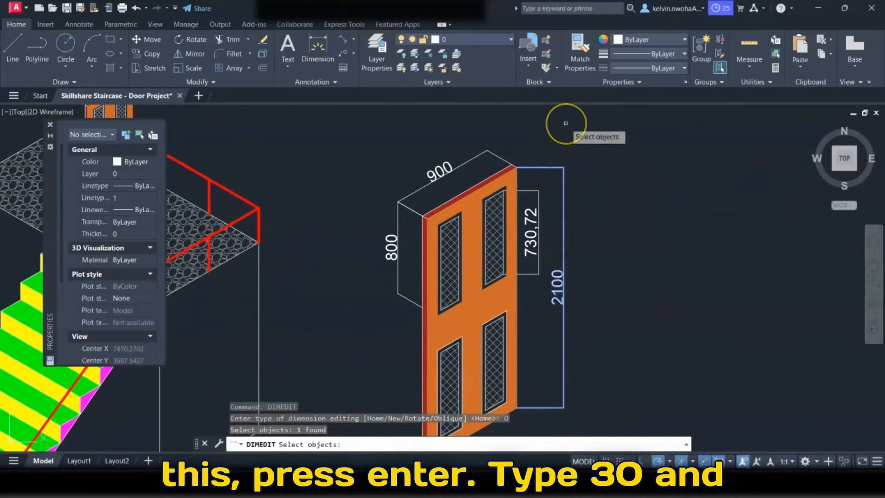
key(Return)
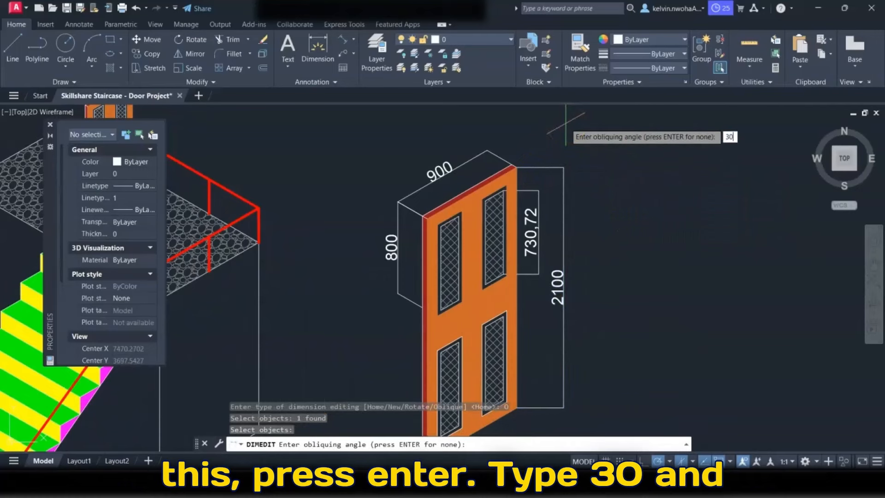
key(Return)
scroll(596, 259, down, 2)
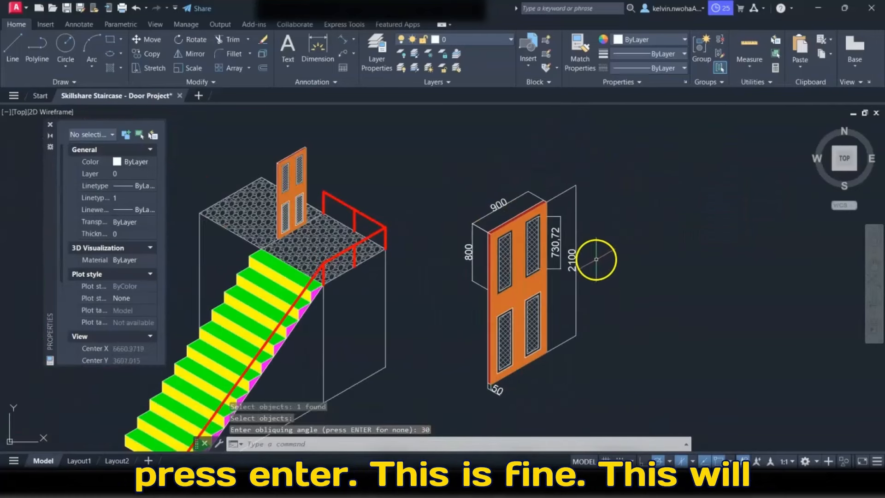
Step: Oblique the right panel's height dimension to 30 degrees with DIMEDIT
scroll(593, 254, up, 2)
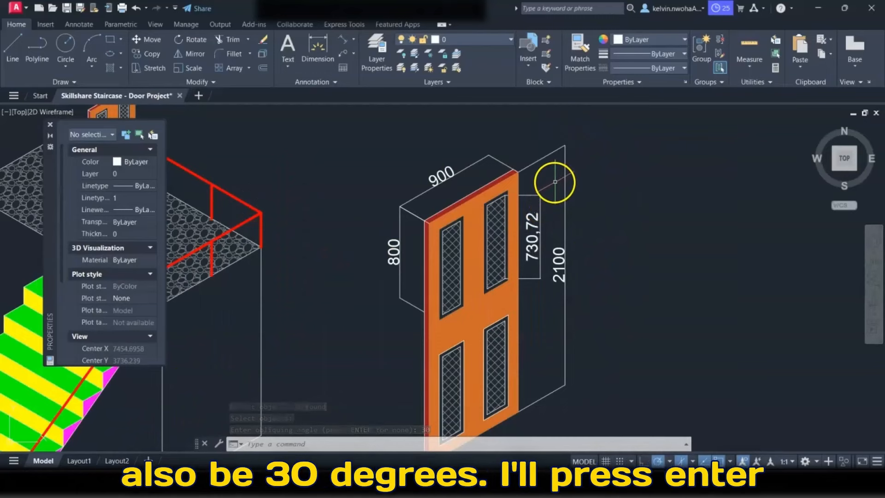
key(Return)
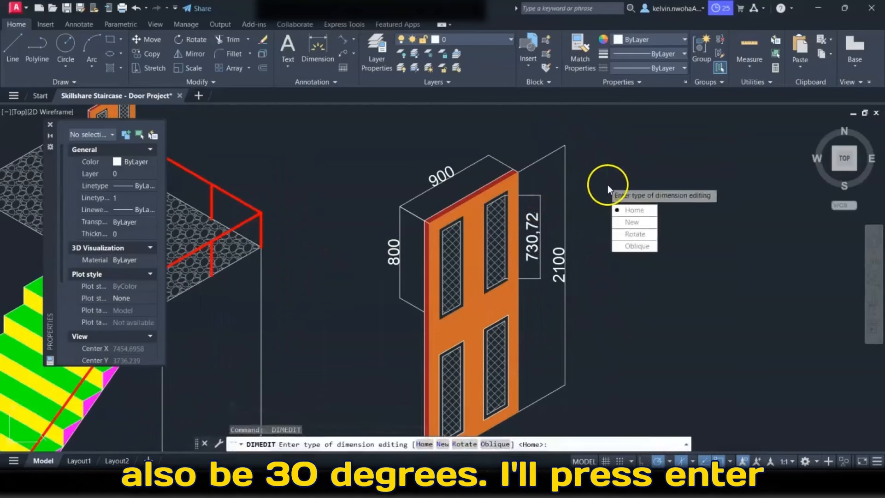
click(629, 244)
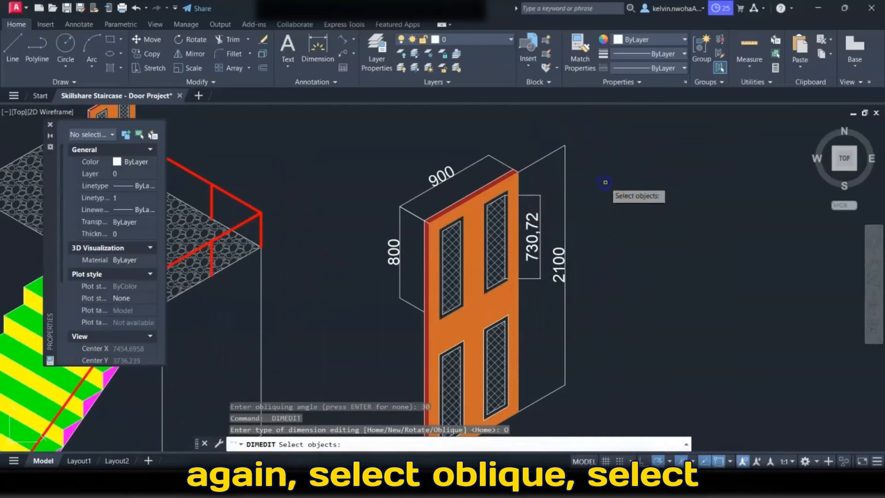
click(530, 205)
key(Return)
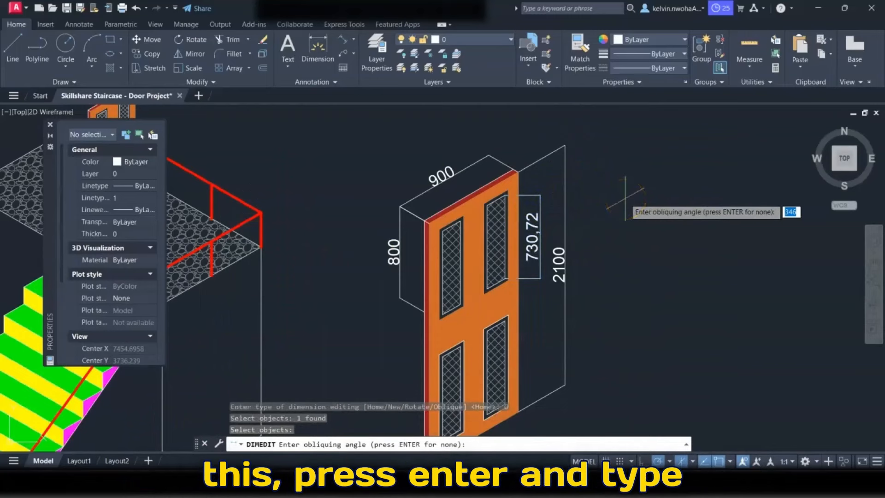
text(30)
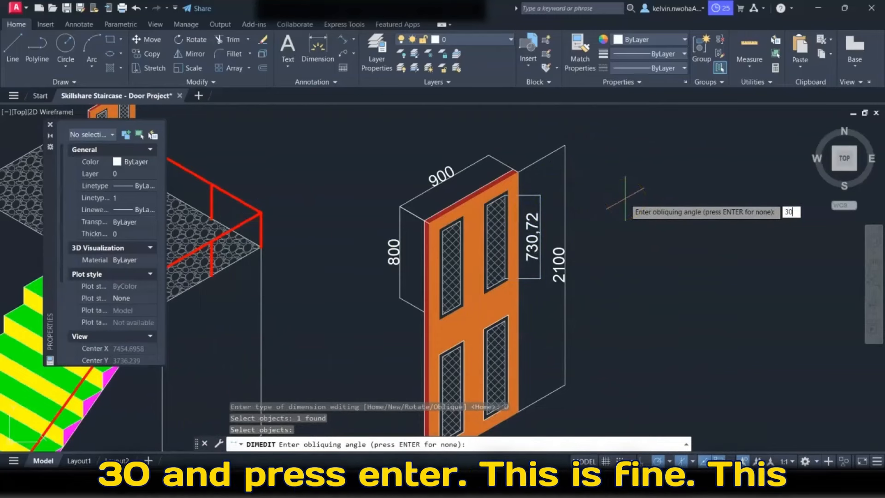
key(Return)
scroll(622, 185, down, 3)
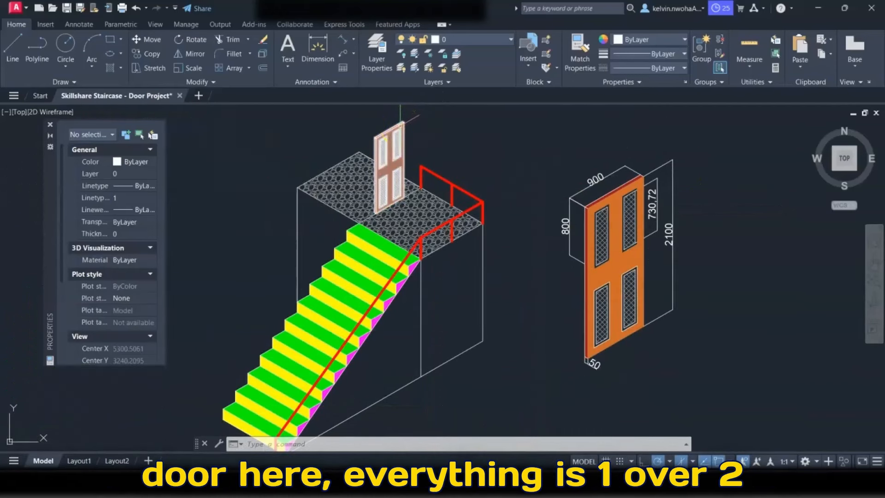
Step: Add an aligned dimension along the top edge of the door on the staircase landing, placed just above the door
click(440, 125)
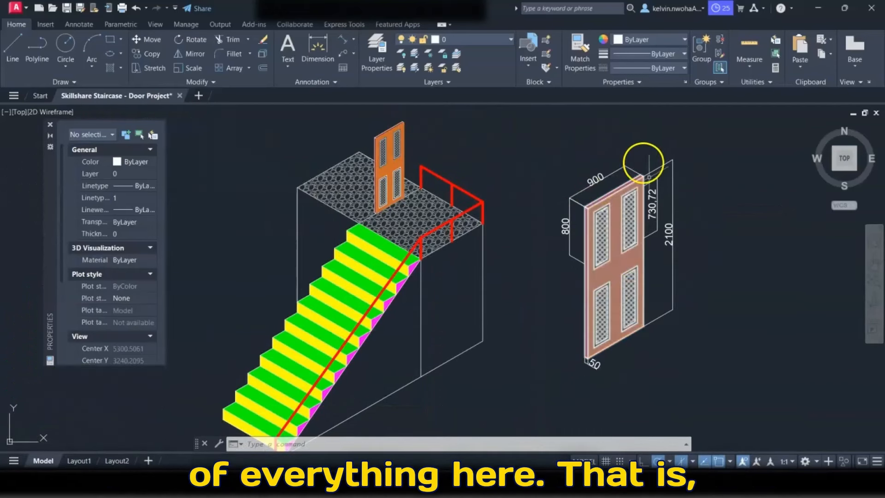
scroll(392, 148, up, 4)
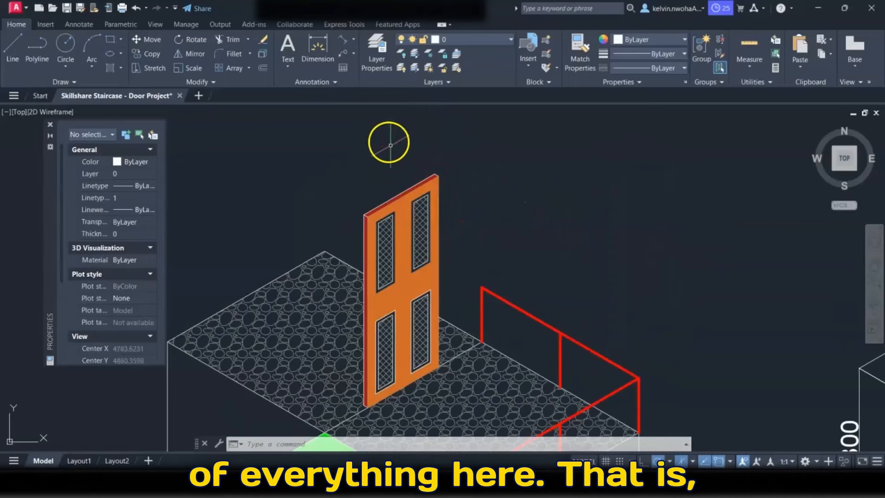
click(343, 42)
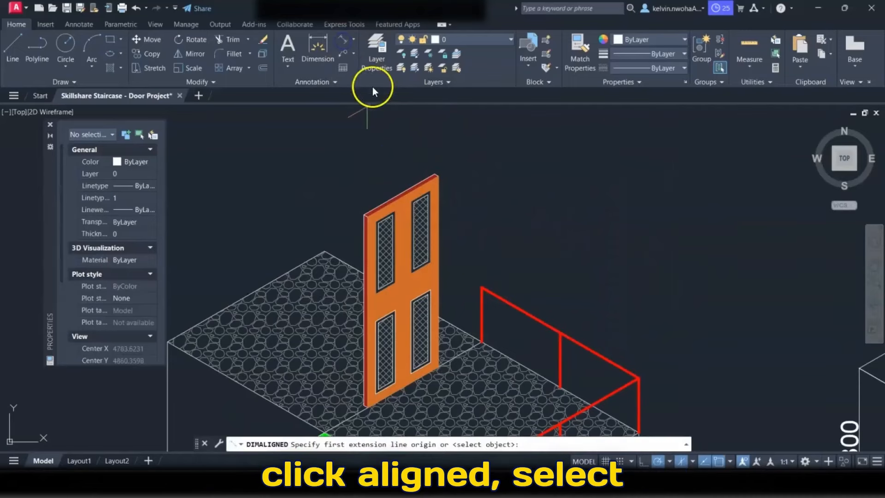
scroll(365, 210, up, 3)
click(364, 215)
scroll(389, 174, down, 3)
scroll(415, 189, up, 3)
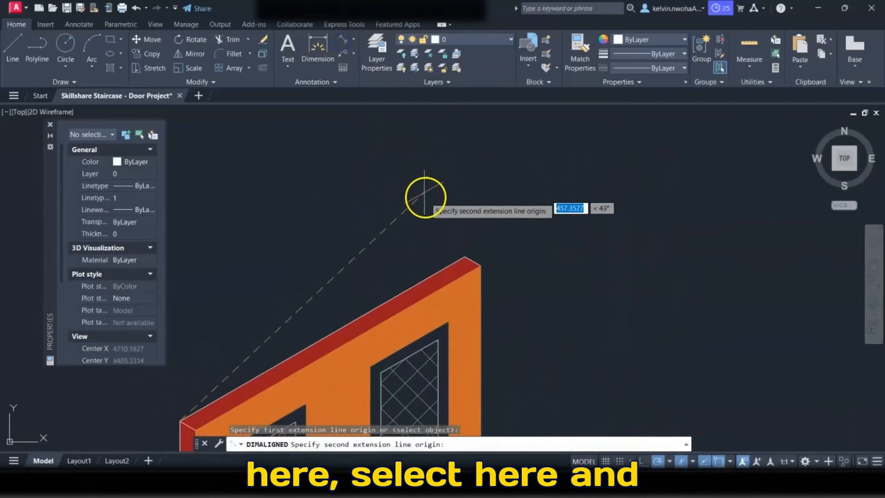
click(474, 256)
scroll(500, 227, down, 3)
click(431, 192)
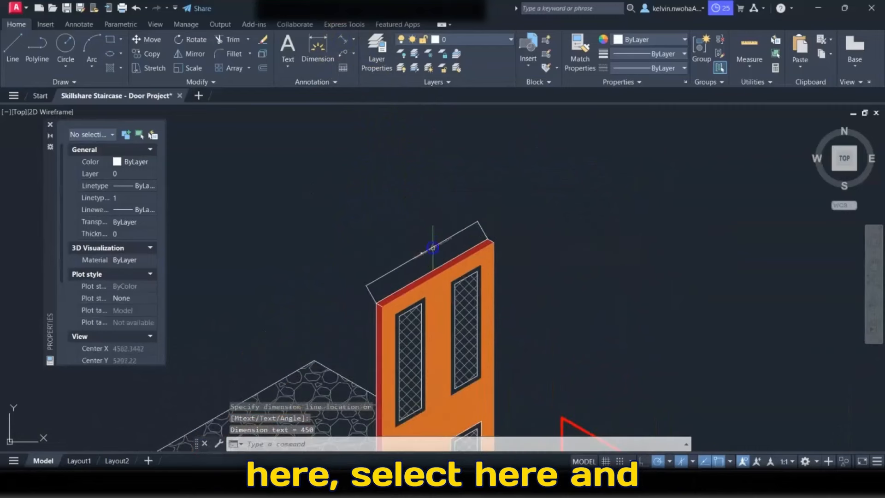
Step: Compare the landing door's width dimension with the width dimension of the separate larger door
scroll(431, 191, up, 5)
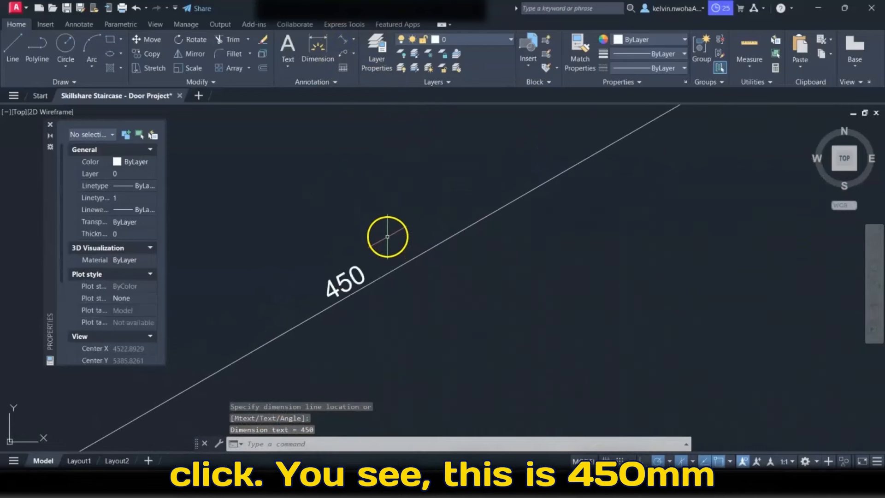
scroll(387, 237, down, 6)
scroll(721, 322, up, 3)
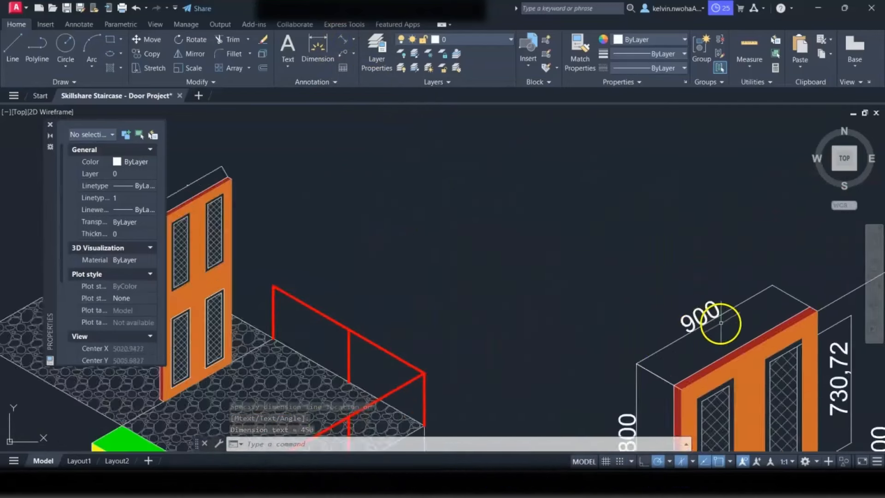
scroll(721, 322, up, 2)
scroll(691, 258, down, 4)
scroll(493, 210, up, 5)
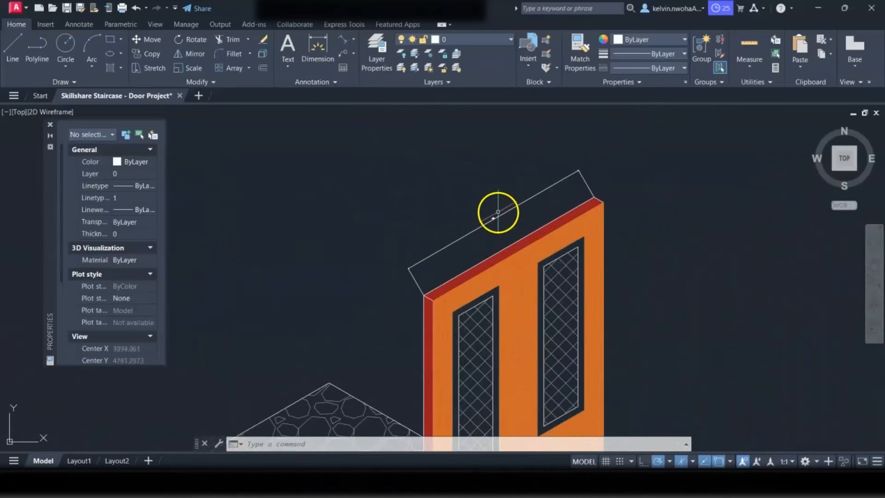
Step: Set the text height of the landing door's width dimension to 100
scroll(489, 215, up, 3)
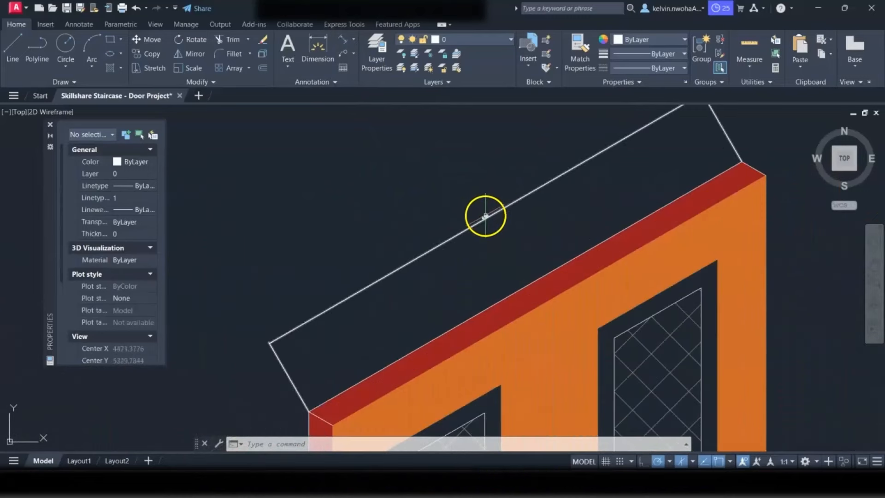
click(484, 216)
scroll(98, 266, down, 5)
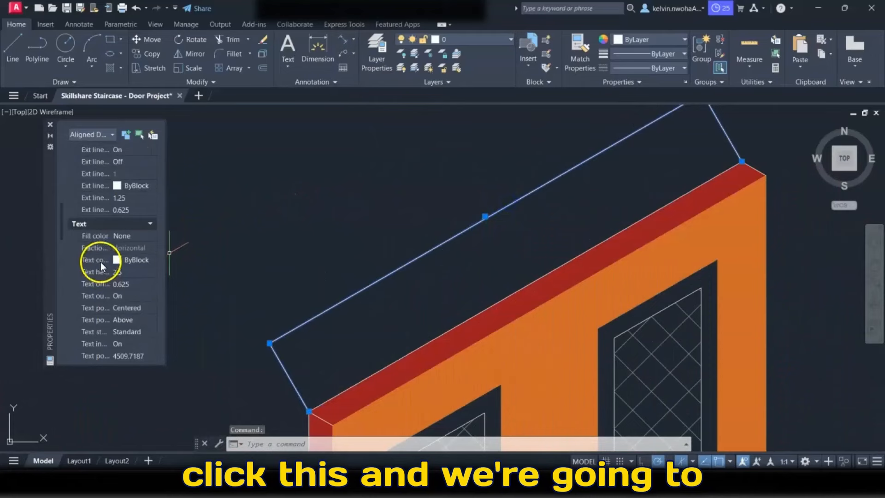
click(122, 271)
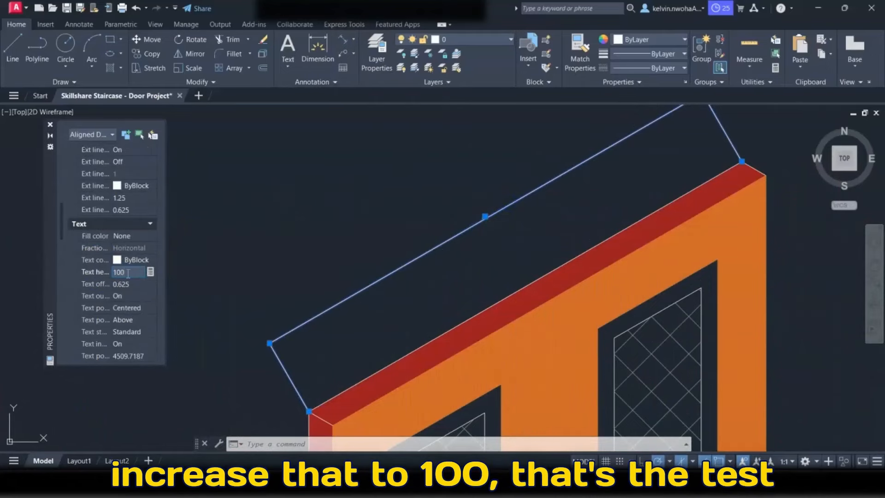
text(100)
key(Return)
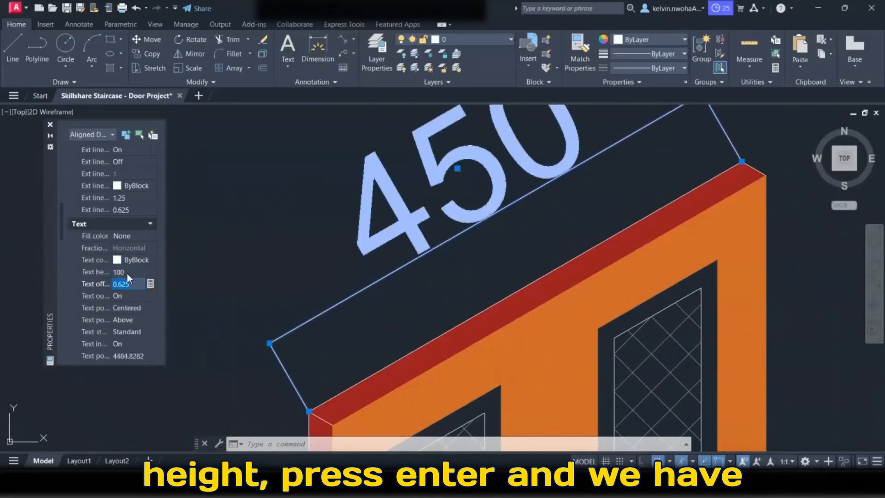
scroll(409, 294, down, 5)
scroll(414, 292, up, 3)
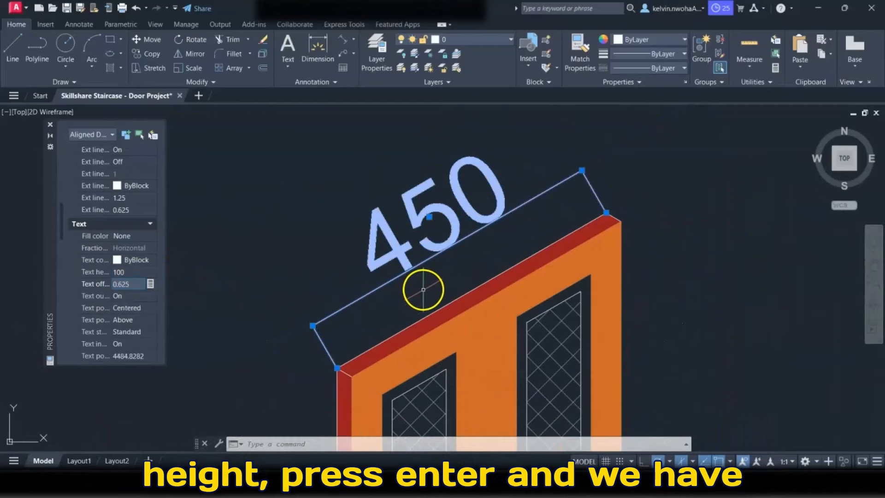
Step: Oblique the width dimension above the landing door to 150 degrees with DIMEDIT
text(dim)
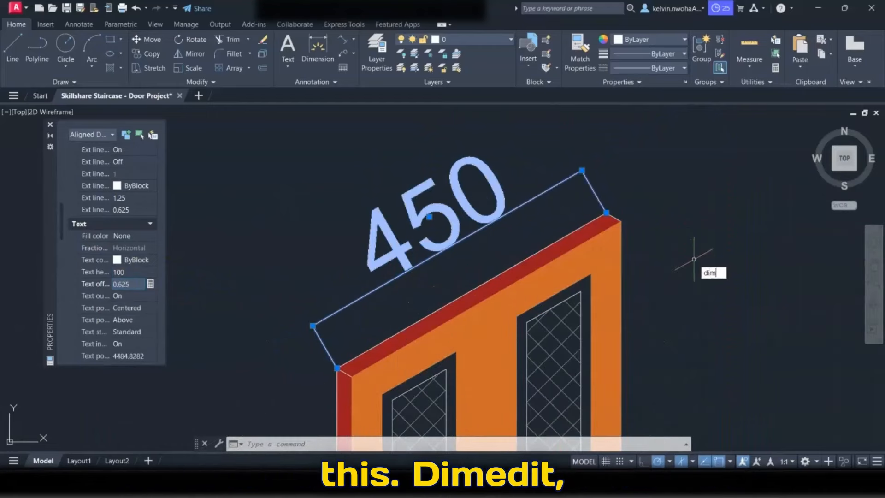
text(edit)
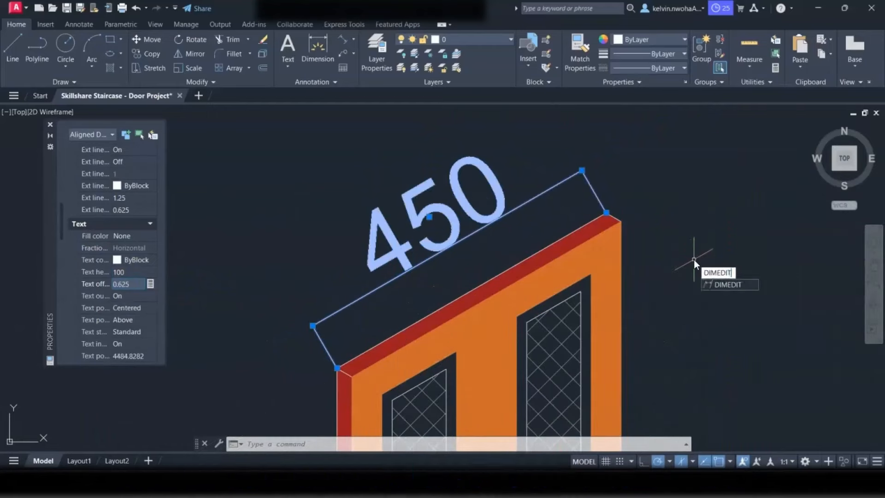
key(Return)
click(723, 319)
click(582, 203)
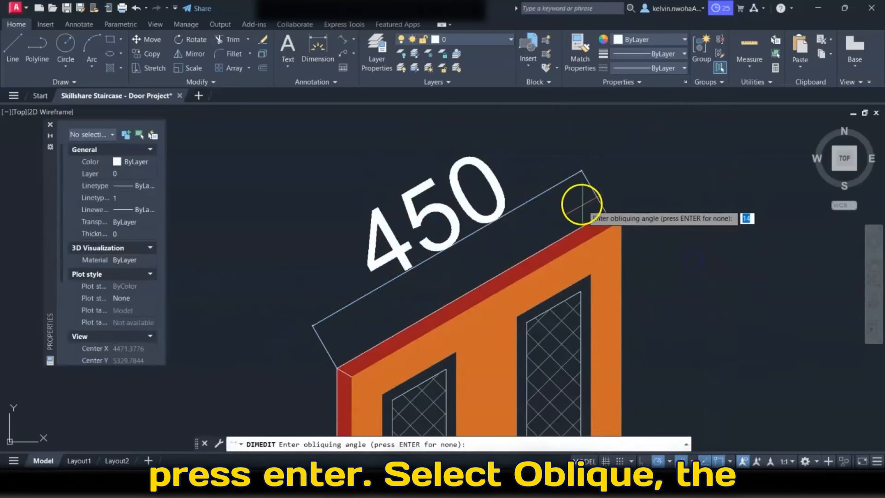
text(1)
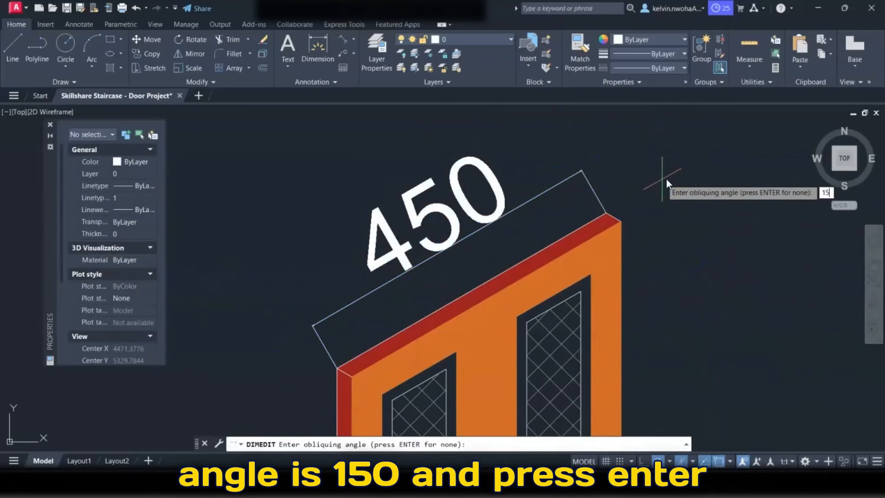
key(Return)
Step: Add an aligned dimension to the riser height of the lowest stair step, placed just outside its free left edge
scroll(648, 152, down, 5)
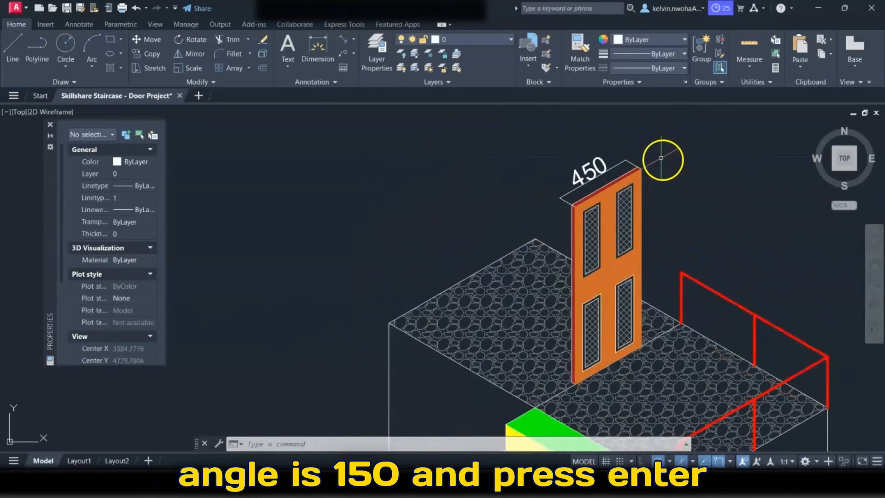
scroll(684, 171, down, 2)
middle_drag(663, 371, 548, 275)
scroll(381, 359, up, 6)
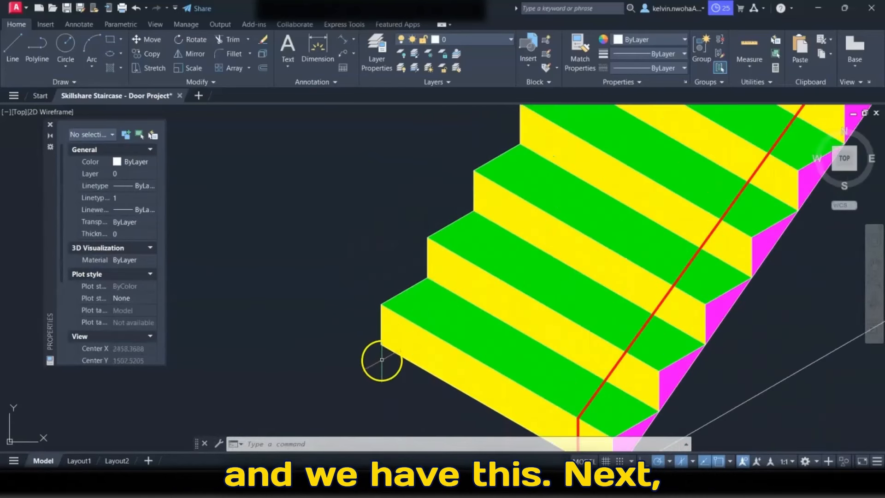
click(342, 41)
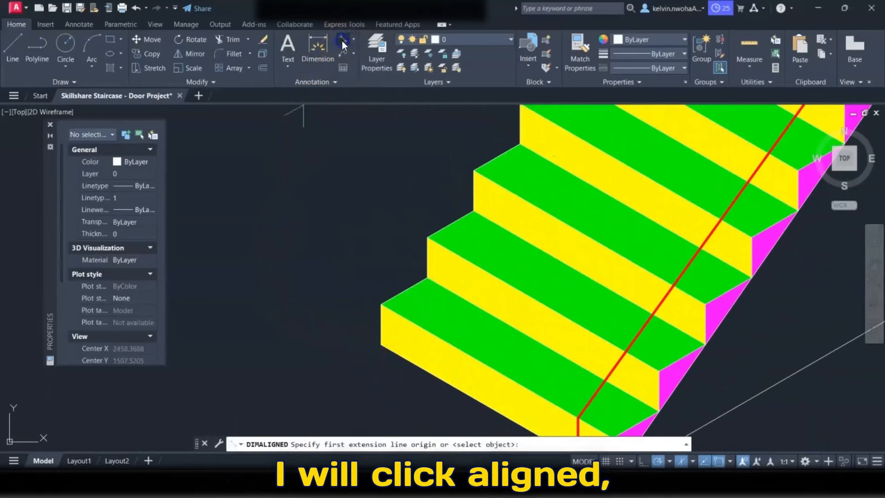
click(382, 332)
scroll(364, 329, up, 3)
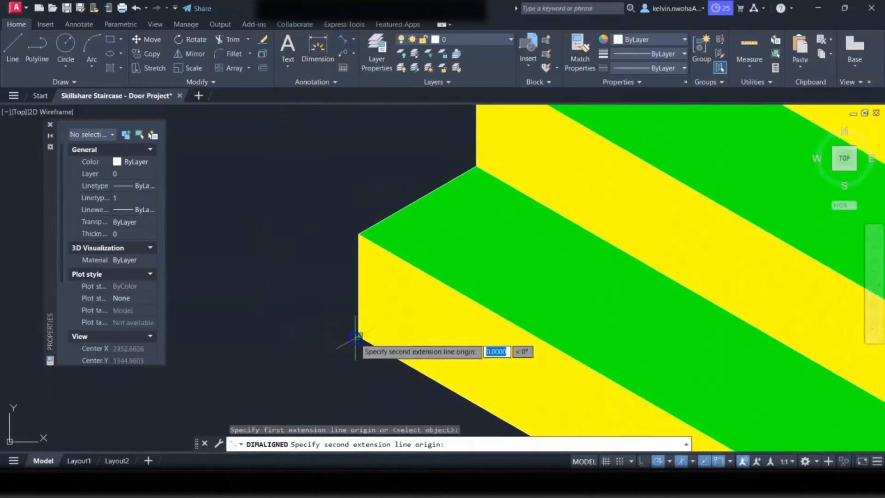
click(358, 238)
click(307, 226)
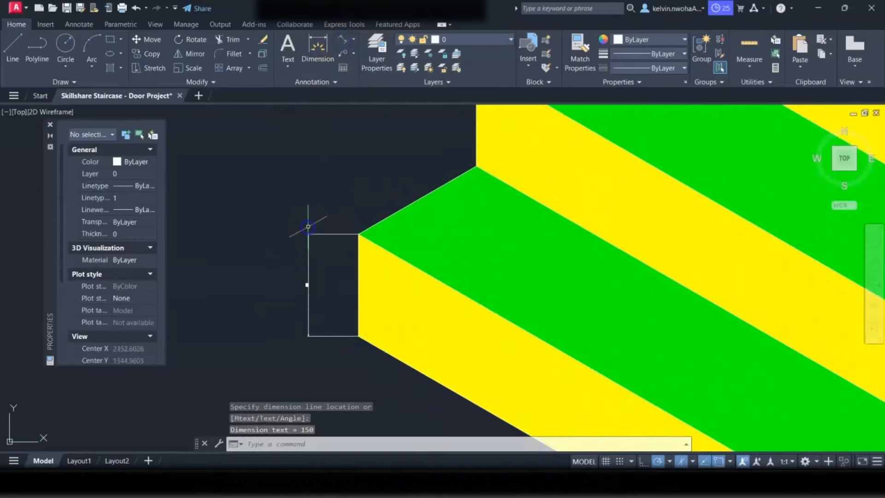
Step: Add an aligned dimension along the lower front edge of the lowest stair step, placed just below the staircase
scroll(292, 296, up, 6)
scroll(292, 244, down, 9)
click(342, 41)
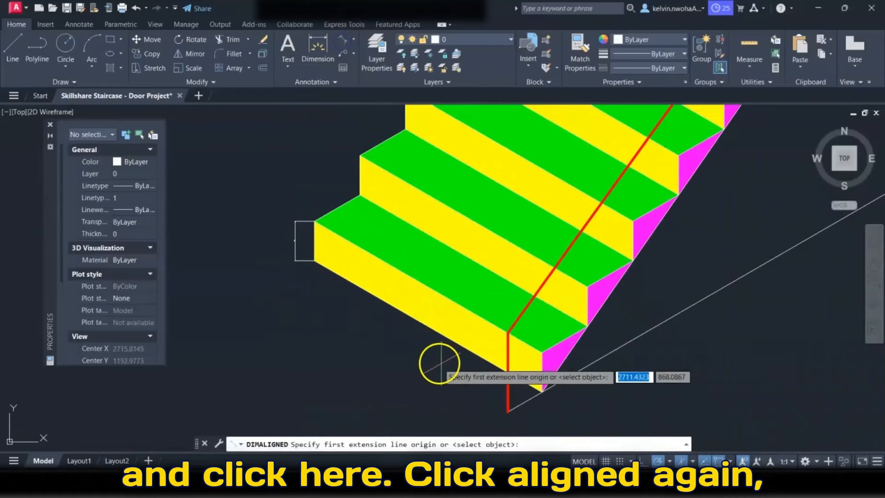
scroll(353, 333, up, 3)
click(247, 137)
scroll(248, 138, down, 3)
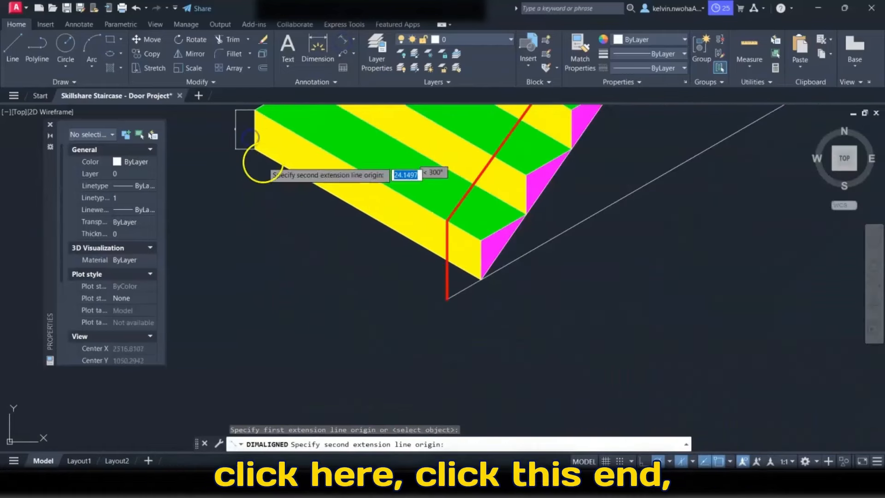
scroll(488, 276, up, 3)
click(516, 254)
scroll(512, 251, down, 3)
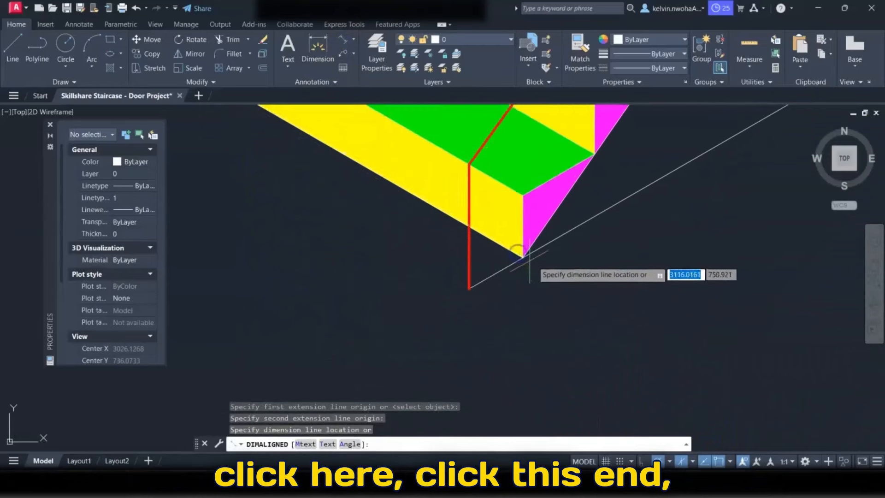
click(457, 239)
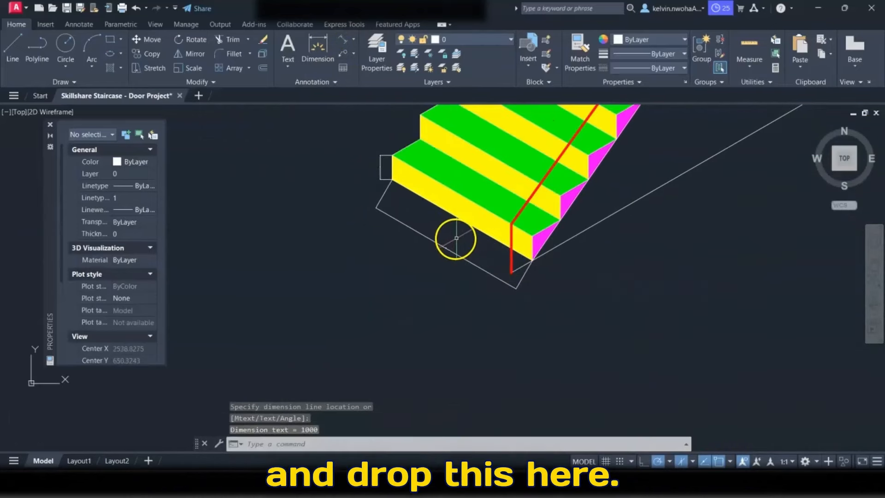
Step: Add an aligned dimension along the landing's rear-left edge behind the door, placed outside the stone surface
scroll(453, 238, up, 10)
scroll(392, 333, down, 12)
scroll(450, 194, up, 6)
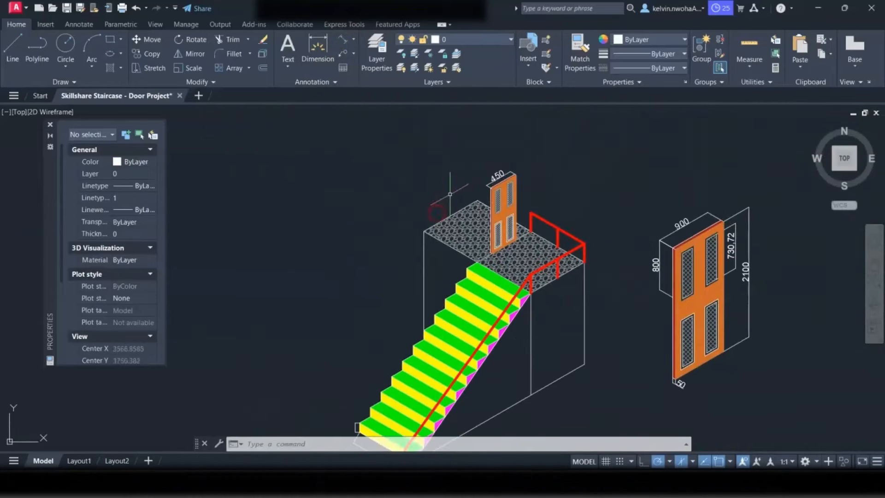
key(Return)
click(341, 345)
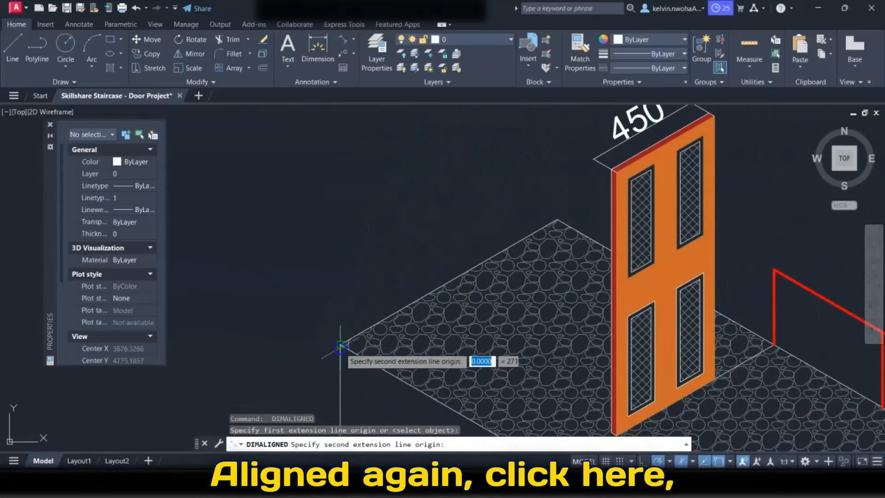
click(557, 221)
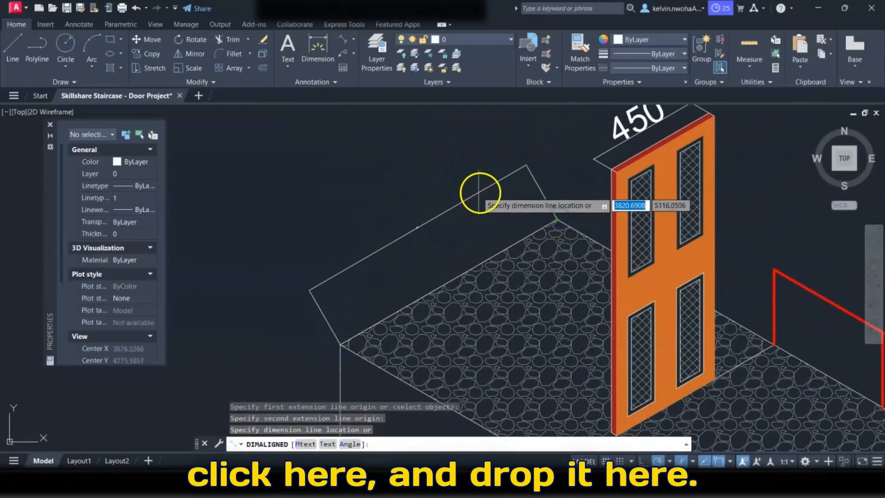
click(459, 187)
Step: Add an aligned dimension for the landing's full height at its outer right corner, placed beside the vertical edge
scroll(459, 187, down, 5)
key(Return)
scroll(517, 221, up, 5)
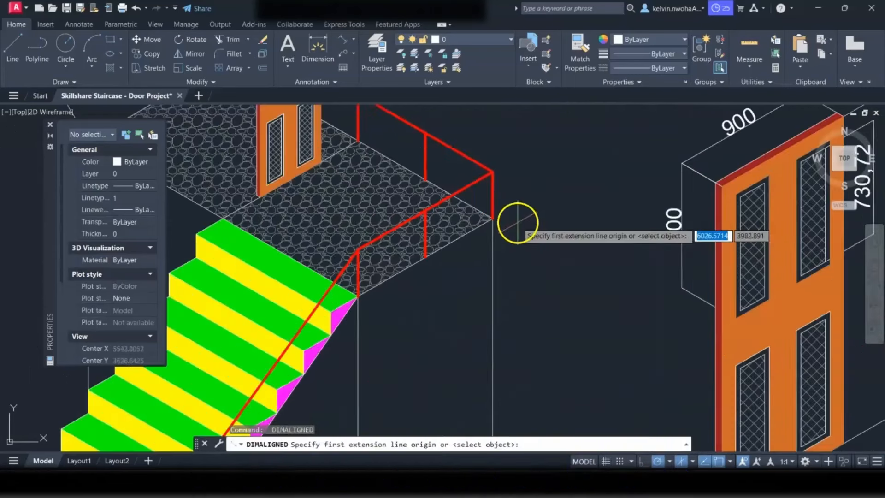
click(493, 219)
scroll(486, 258, down, 5)
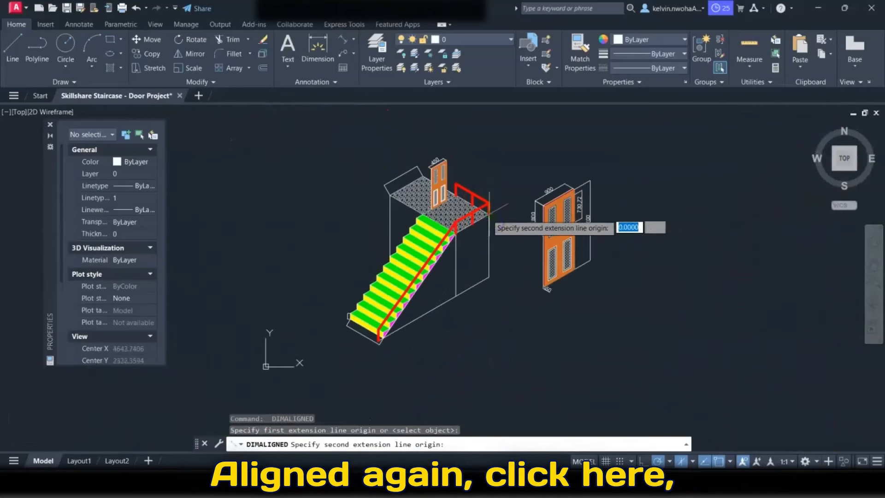
scroll(488, 274, up, 5)
click(488, 277)
scroll(486, 303, down, 5)
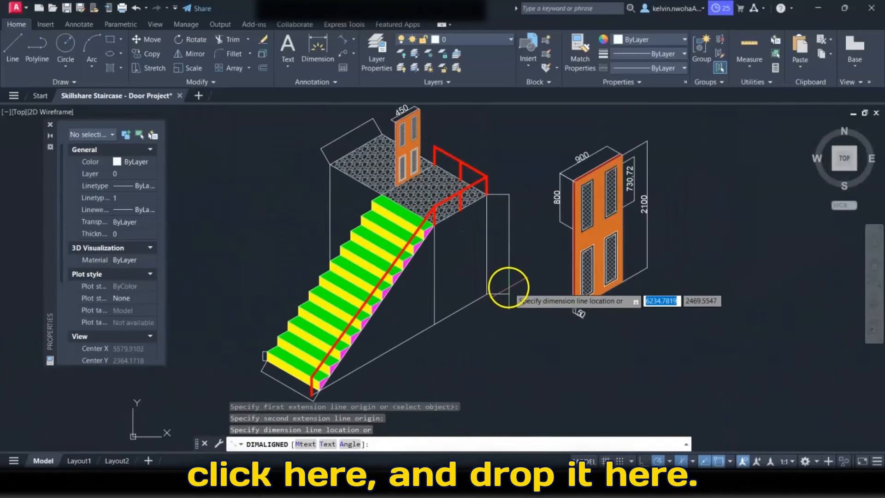
click(506, 287)
Step: Add an aligned dimension along the top of the landing's rear railing, placed just above the rail
key(Return)
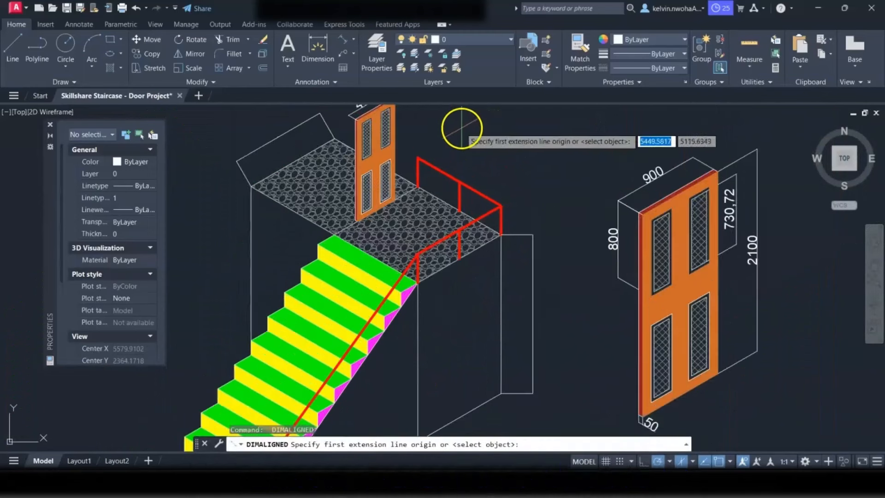
scroll(405, 152, up, 6)
click(383, 199)
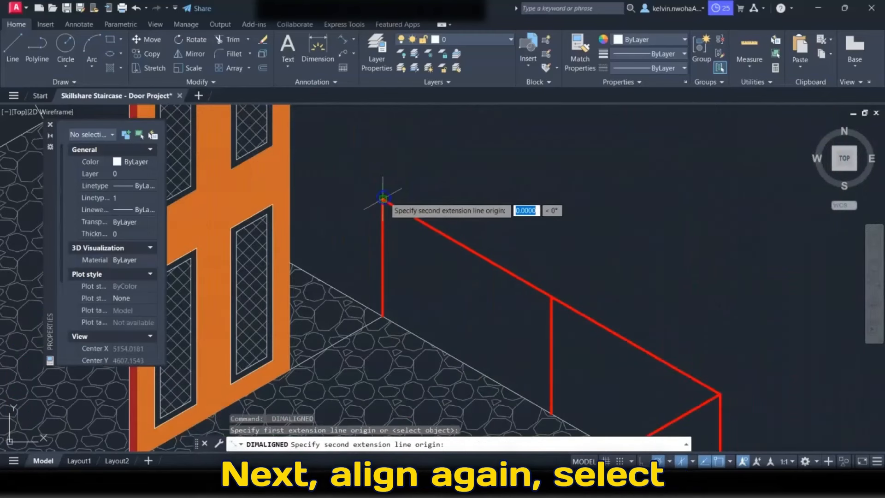
scroll(415, 208, down, 5)
scroll(464, 237, up, 4)
click(467, 251)
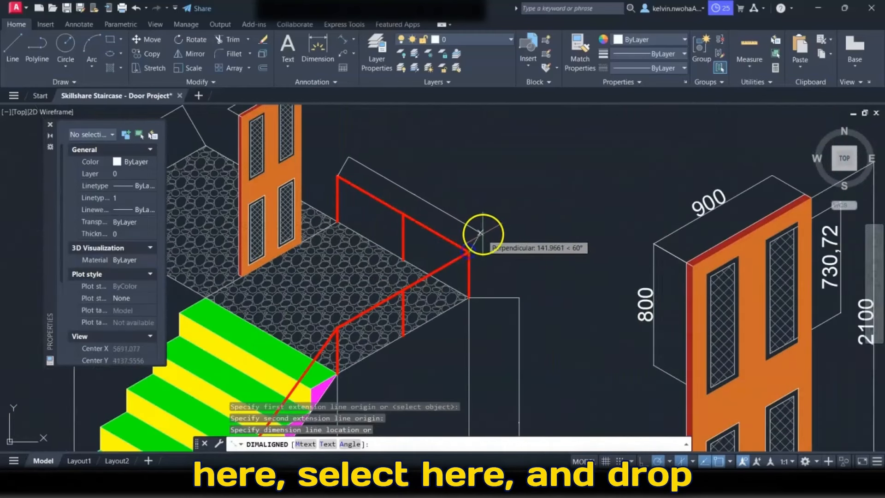
click(494, 229)
Step: Set the text height to 100 for the landing edge, railing, landing height, step width and riser dimensions together
scroll(521, 206, down, 5)
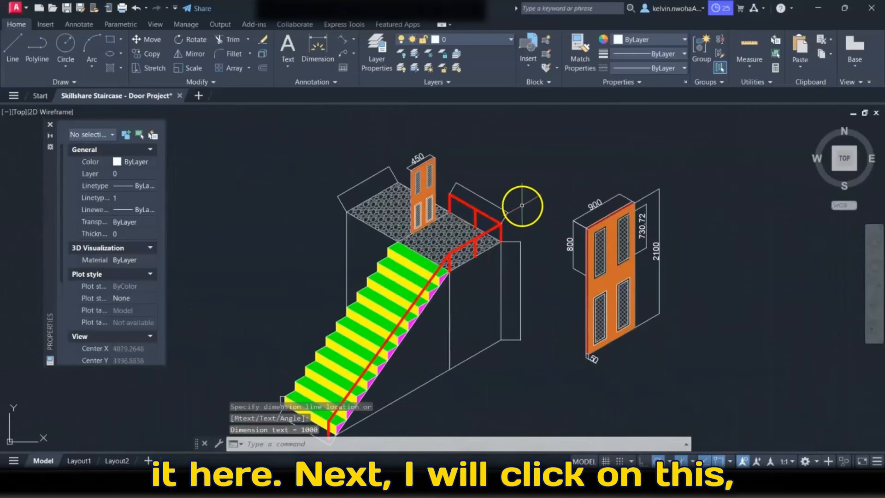
scroll(367, 152, up, 4)
click(361, 220)
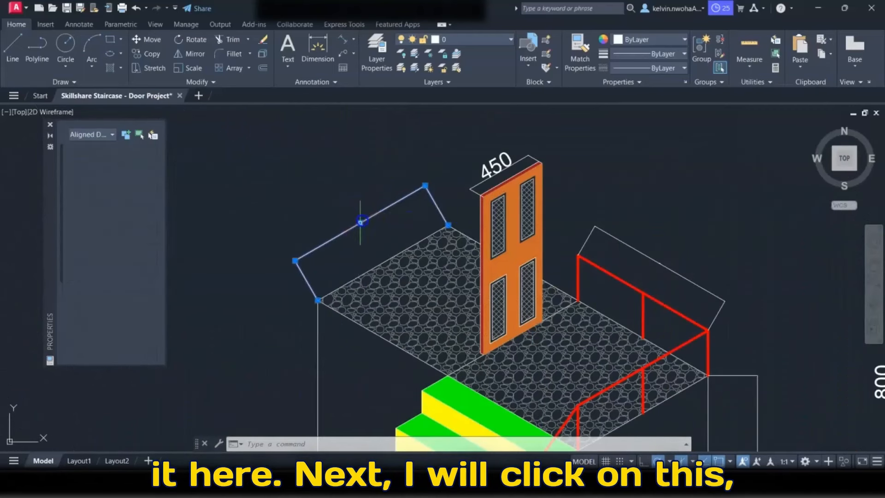
click(671, 236)
scroll(583, 177, down, 3)
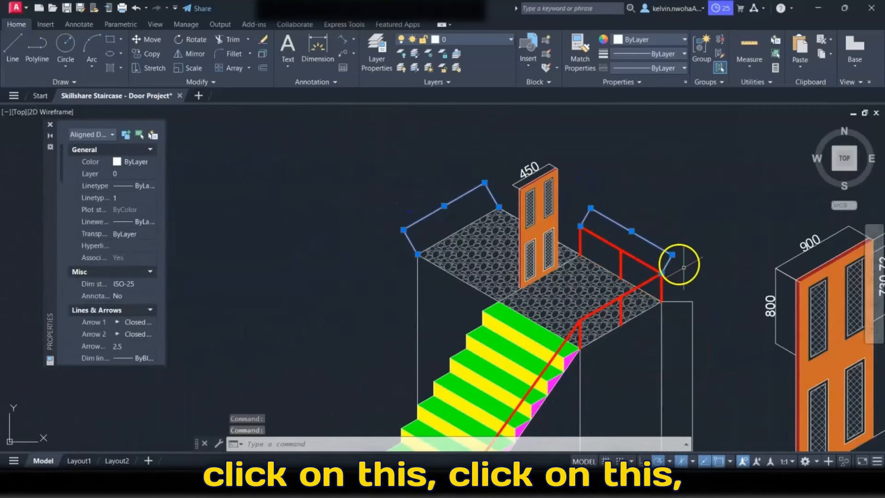
scroll(683, 267, down, 3)
click(591, 275)
click(405, 398)
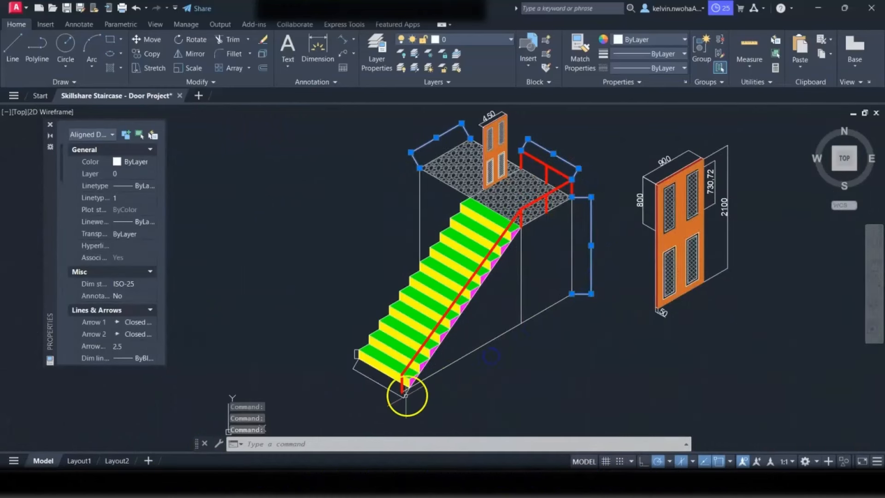
scroll(373, 380, up, 4)
click(313, 299)
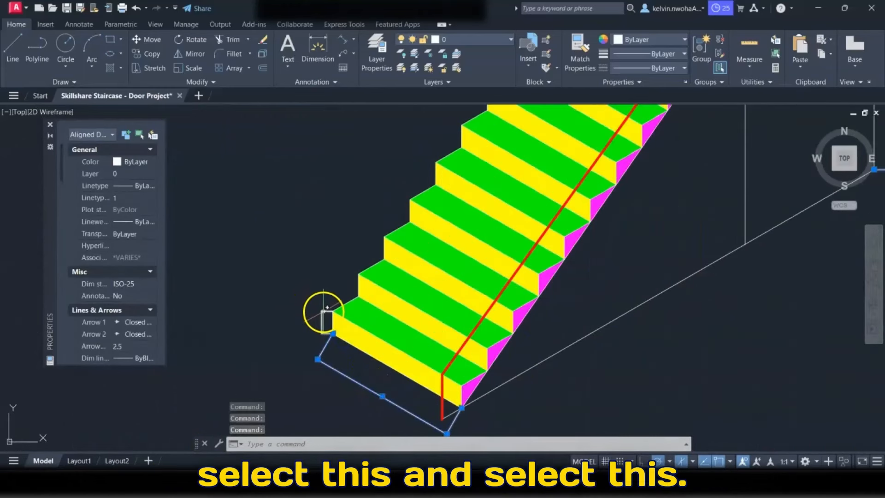
click(112, 265)
scroll(110, 261, down, 3)
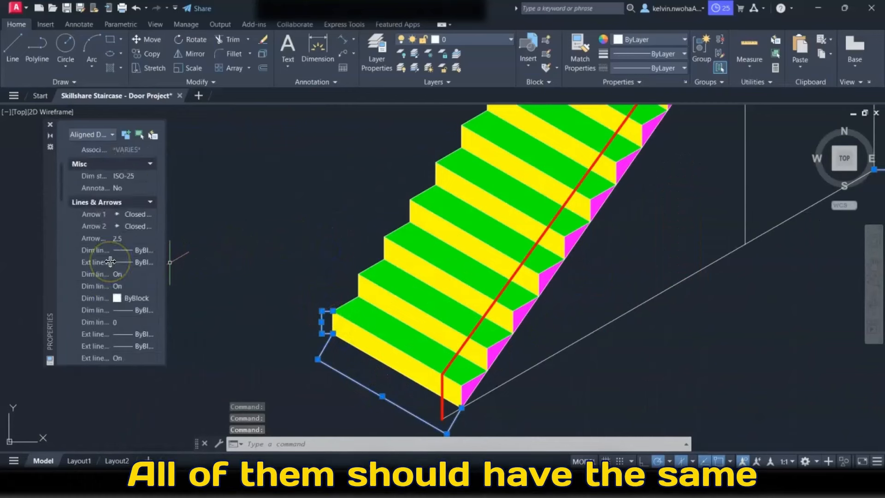
scroll(110, 261, down, 5)
click(128, 224)
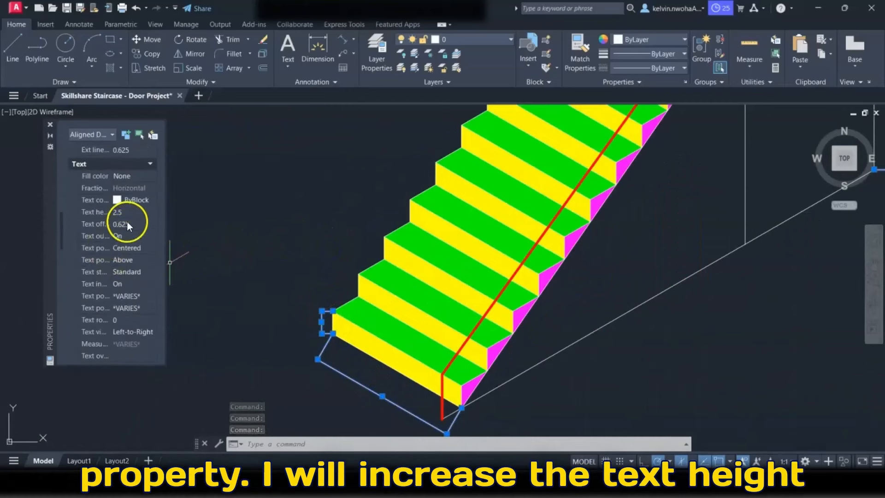
click(127, 213)
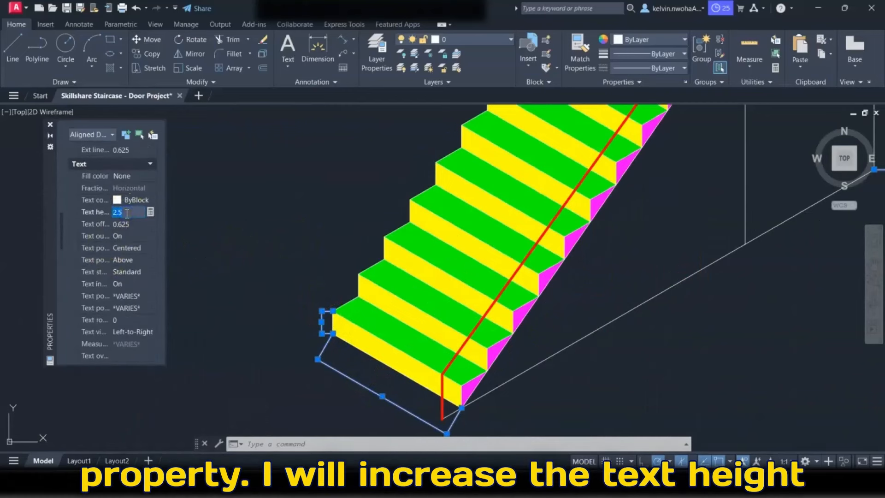
text(100)
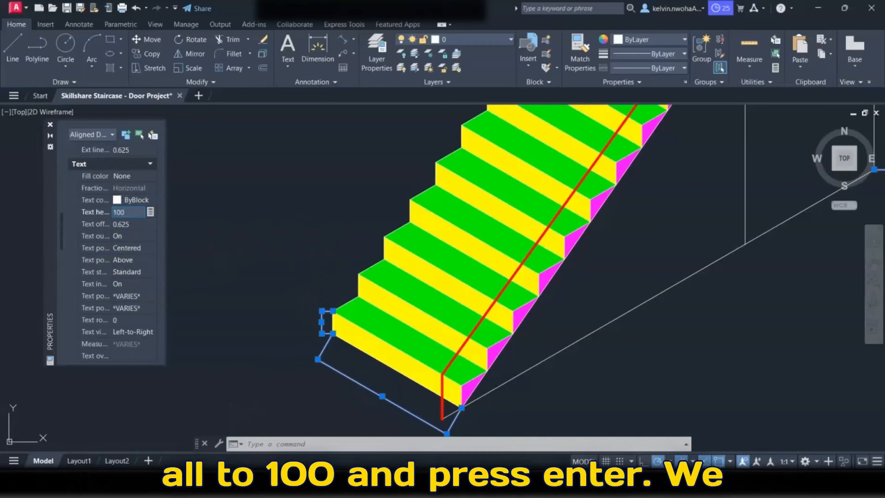
key(Return)
scroll(358, 239, down, 4)
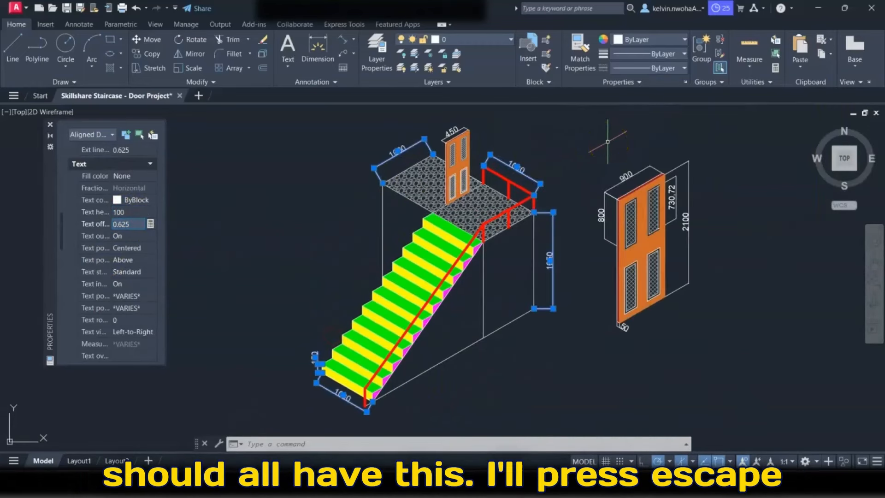
key(Escape)
scroll(464, 134, up, 4)
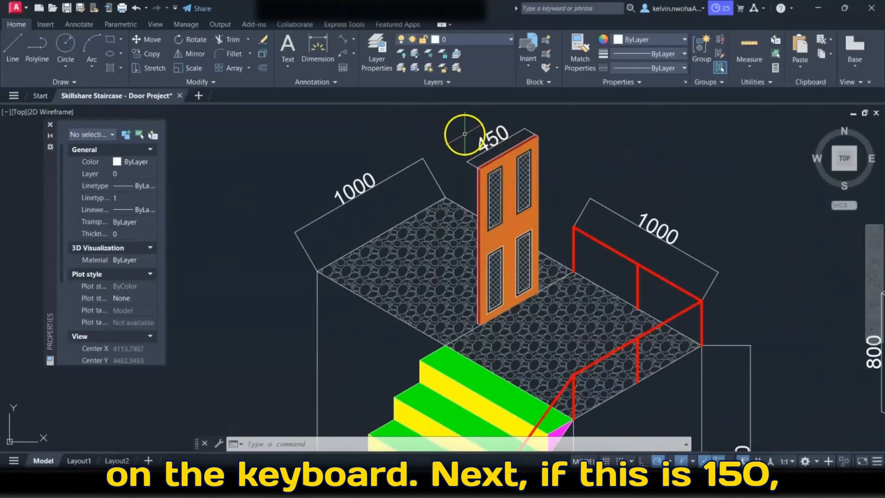
scroll(495, 125, down, 3)
scroll(427, 152, up, 1)
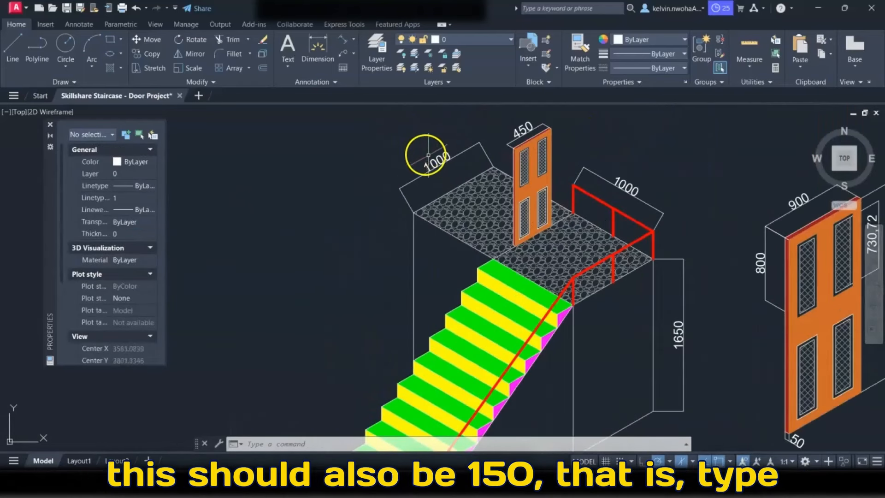
scroll(420, 160, down, 1)
scroll(504, 165, up, 2)
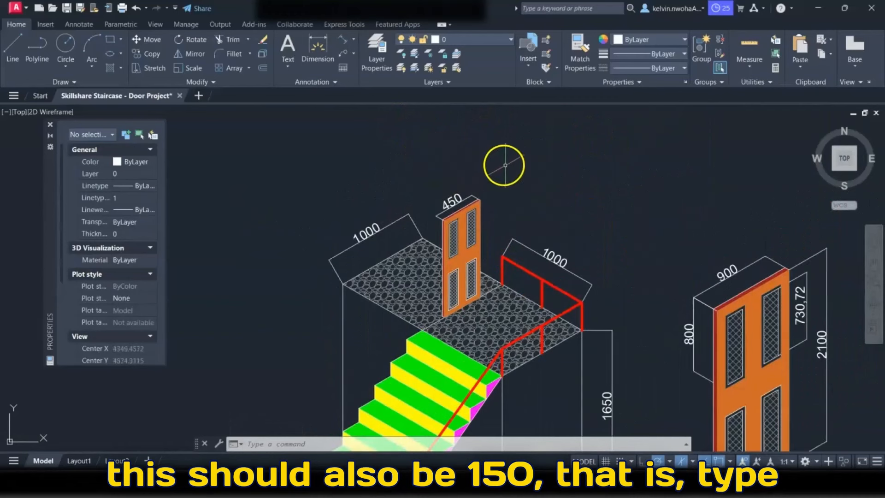
Step: Apply an oblique angle of 150 degrees with DIMEDIT to the dimension along the landing's rear-left edge
text(DIMEDIT)
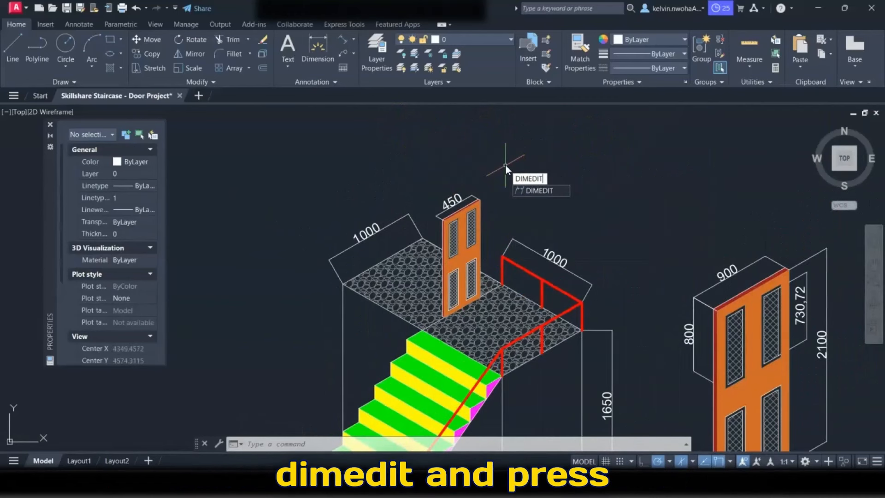
key(Return)
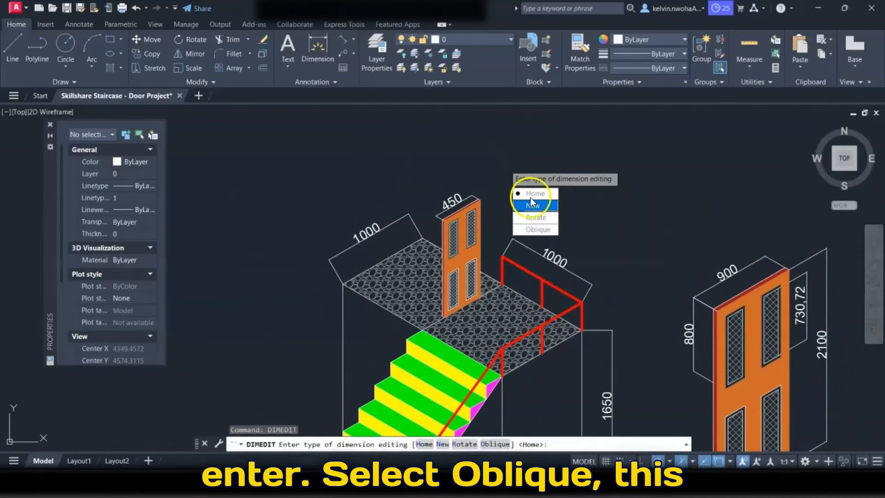
click(545, 230)
click(368, 232)
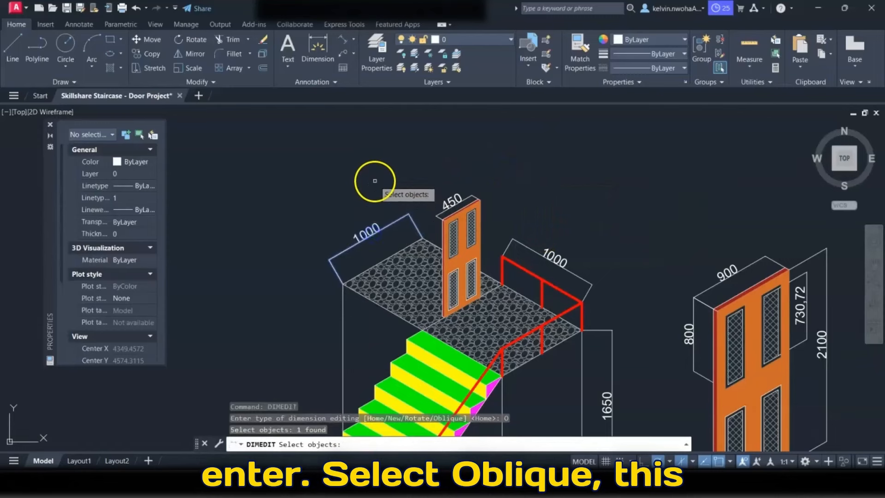
scroll(372, 167, down, 2)
scroll(374, 166, up, 2)
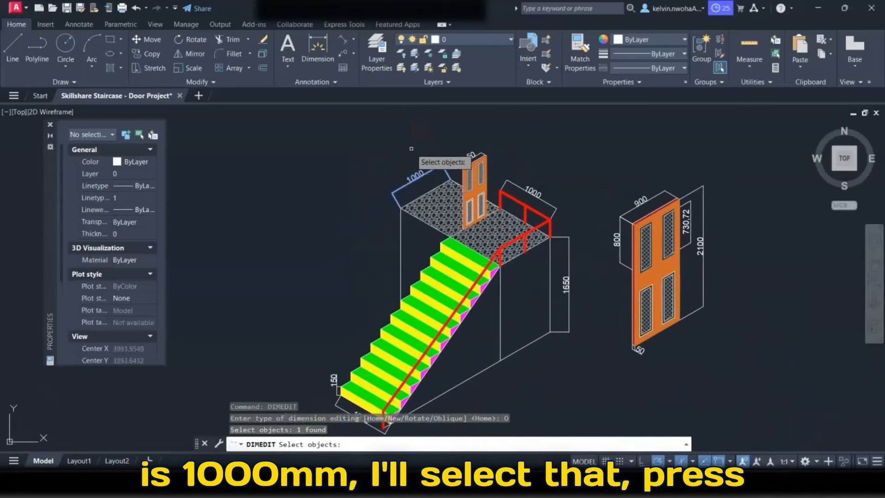
scroll(389, 158, up, 1)
key(Return)
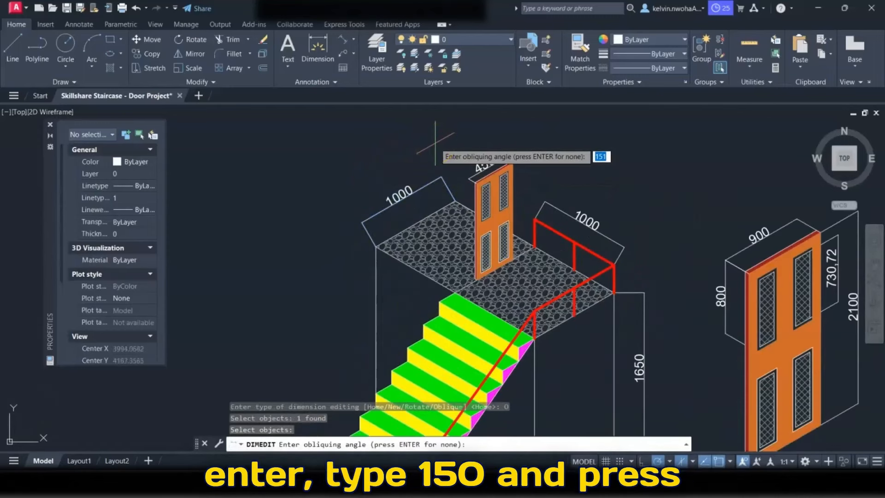
text(150)
key(Return)
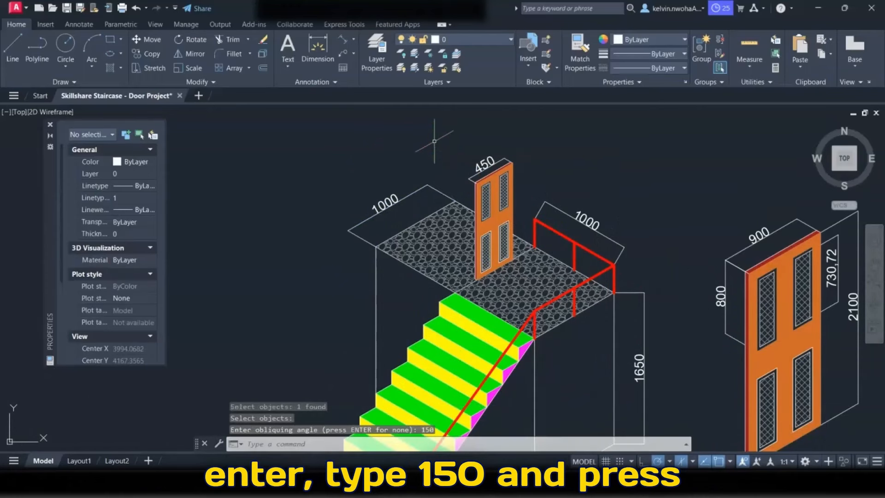
Step: Check the isometric axis angle for the railing dimension by tracking a temporary line from the rail's outer corner, and cancel it
scroll(533, 214, up, 4)
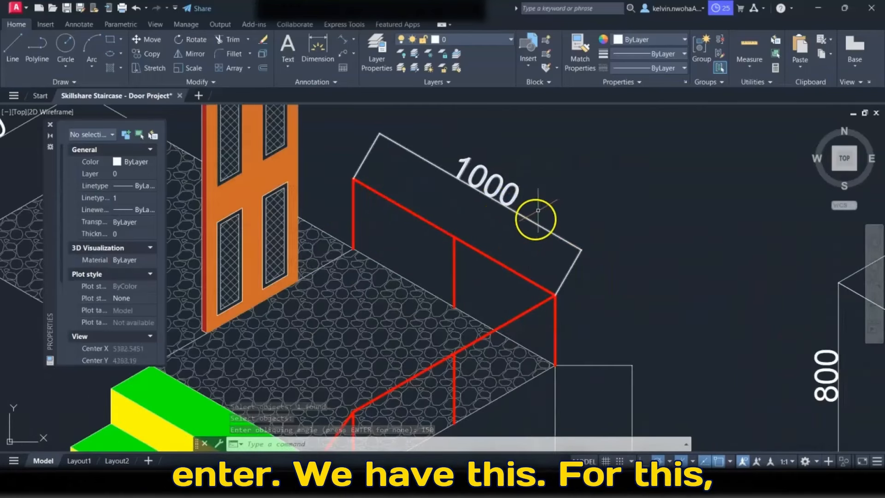
click(12, 46)
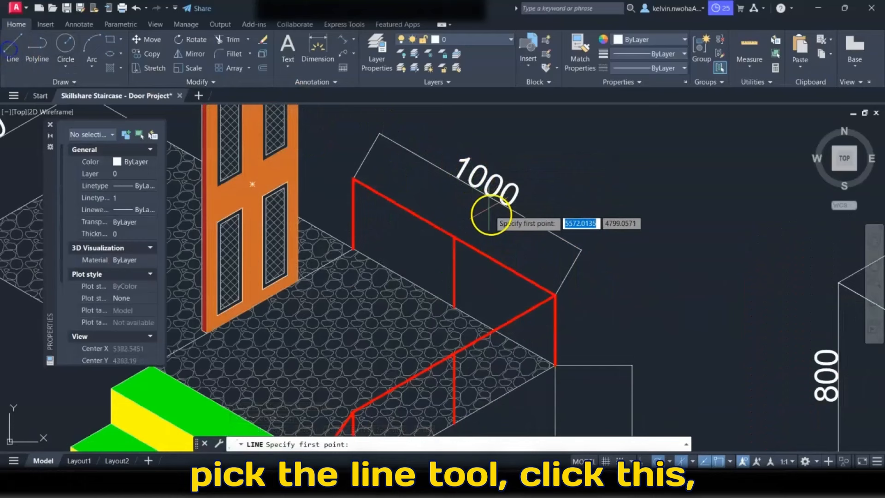
click(556, 295)
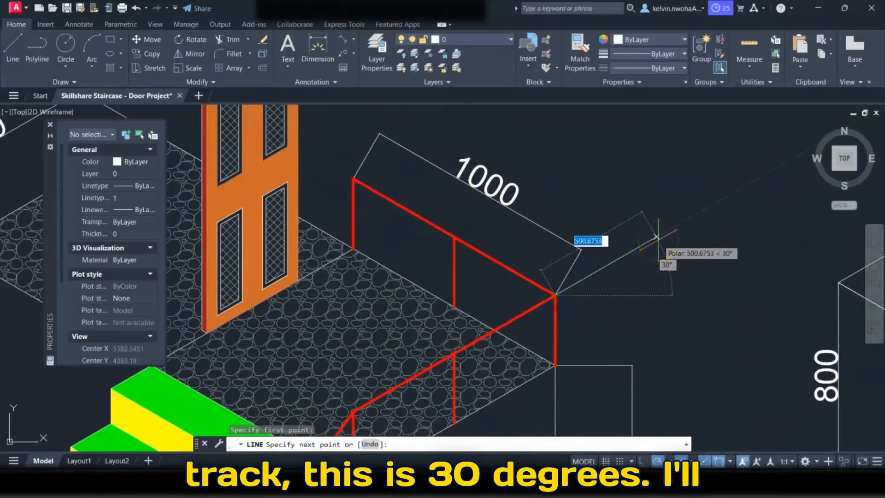
key(Escape)
Step: Apply an oblique angle of 30 degrees with DIMEDIT to the dimension above the landing's rear railing
text(d)
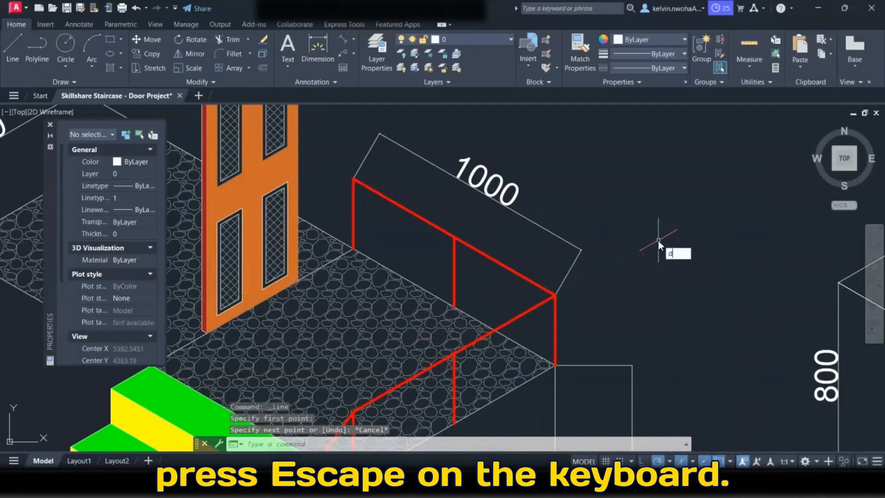
text(imension edit)
key(Return)
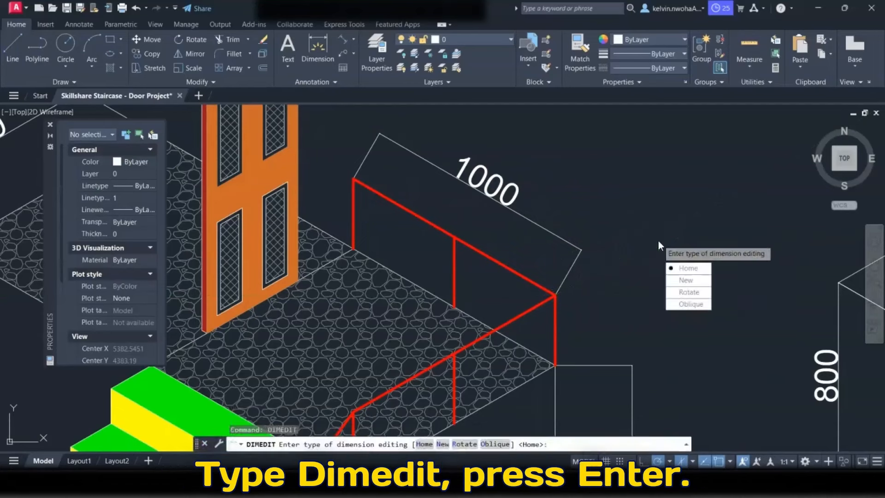
click(690, 303)
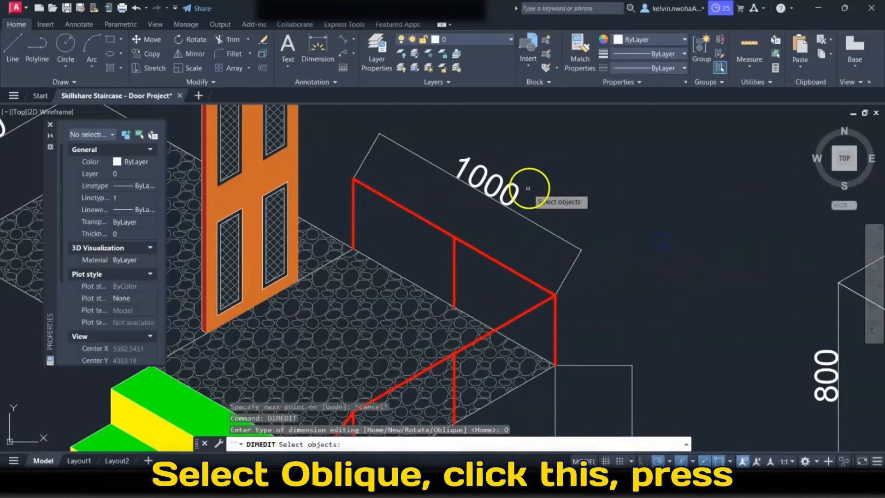
click(507, 193)
key(Return)
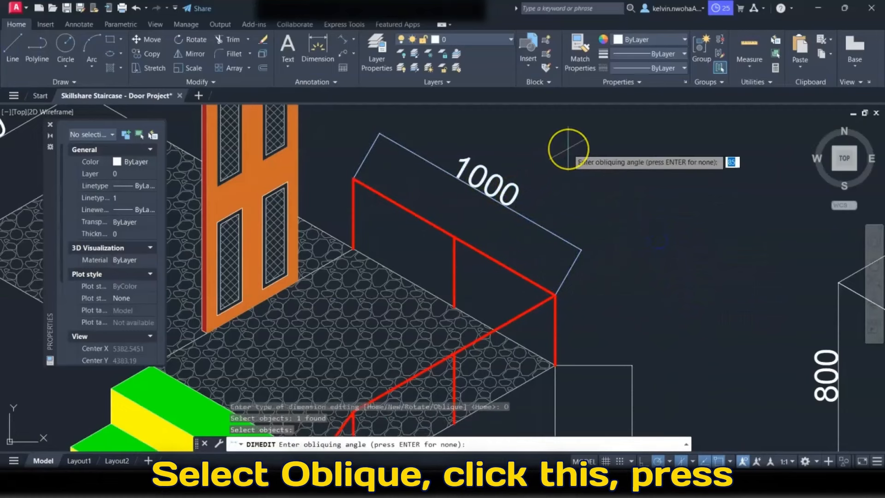
text(30)
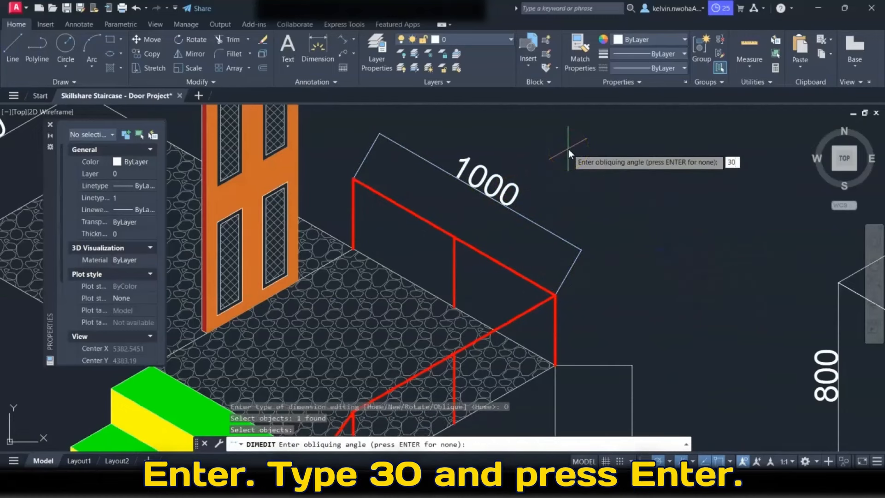
key(Return)
Step: Apply an oblique angle of 30 degrees to the landing's full-height dimension beside its outer vertical edge
scroll(604, 153, down, 3)
scroll(626, 221, up, 2)
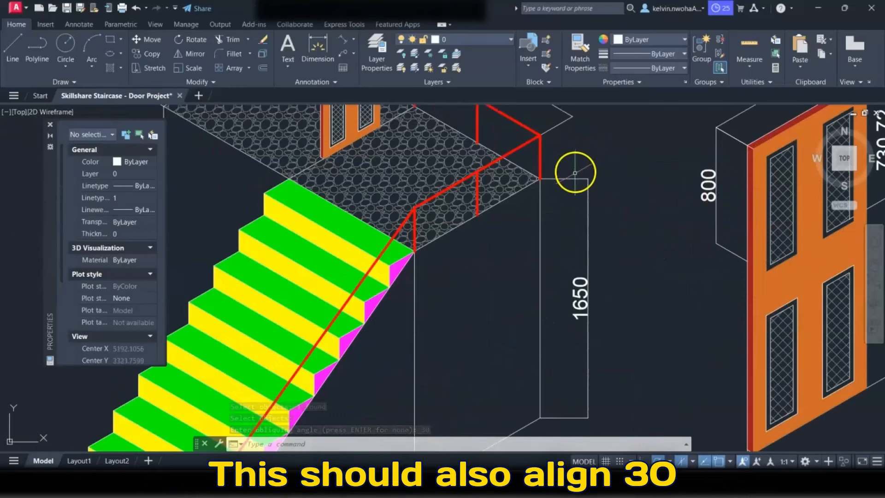
scroll(585, 306, down, 4)
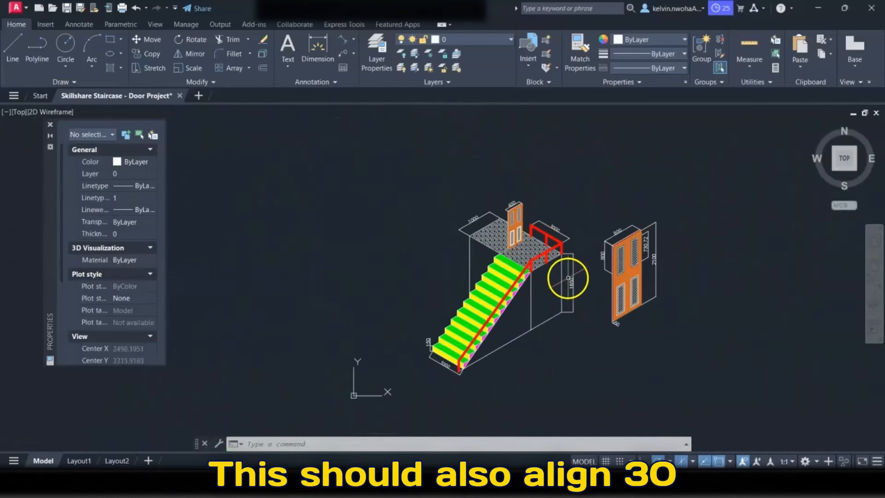
key(Return)
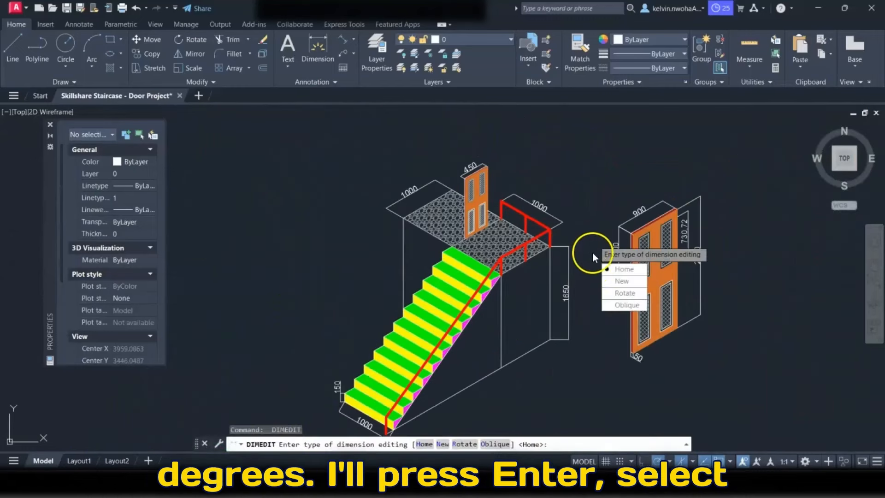
click(618, 307)
click(564, 248)
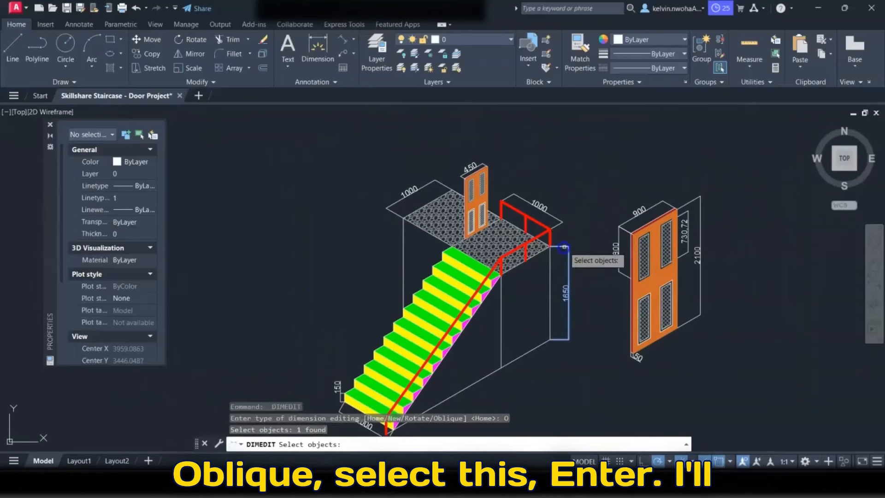
key(Return)
text(30)
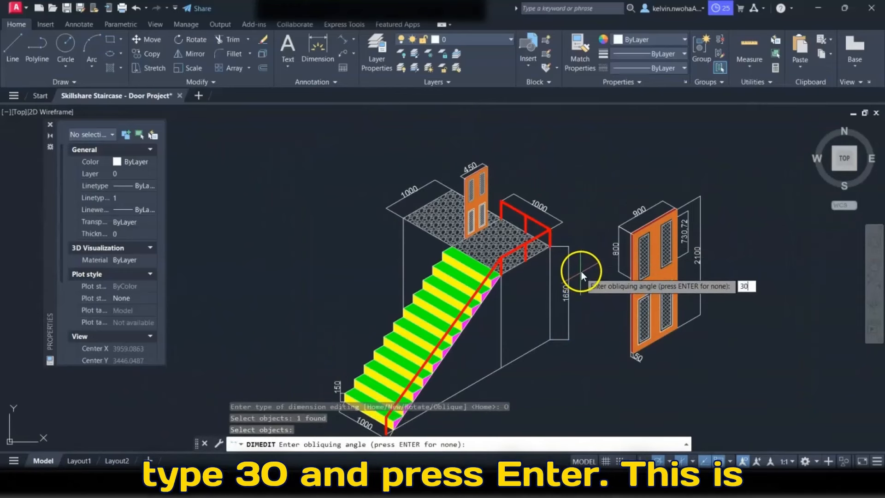
key(Return)
scroll(573, 251, up, 4)
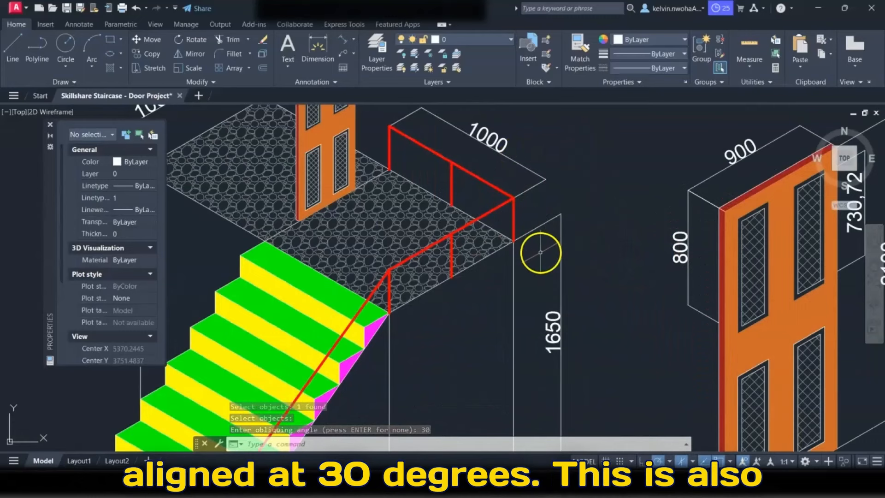
Step: Apply an oblique angle of 270 degrees with DIMEDIT to the step width dimension at the foot of the staircase
scroll(588, 192, down, 5)
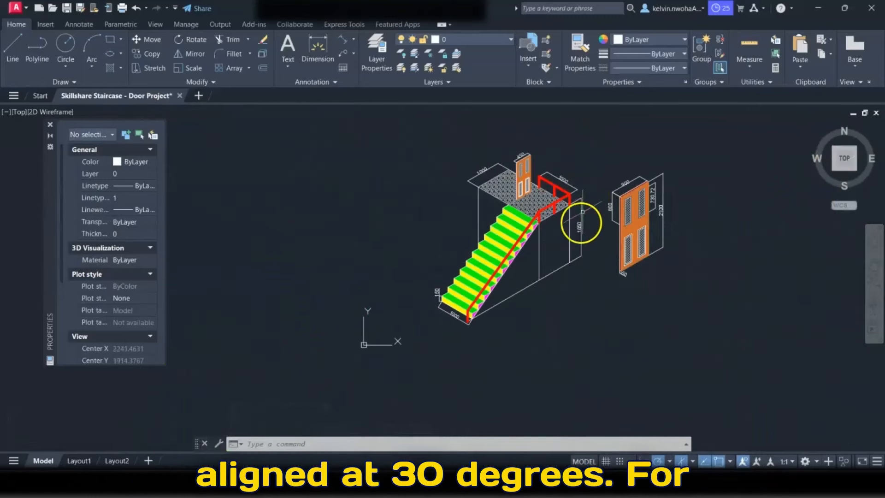
scroll(448, 324, up, 4)
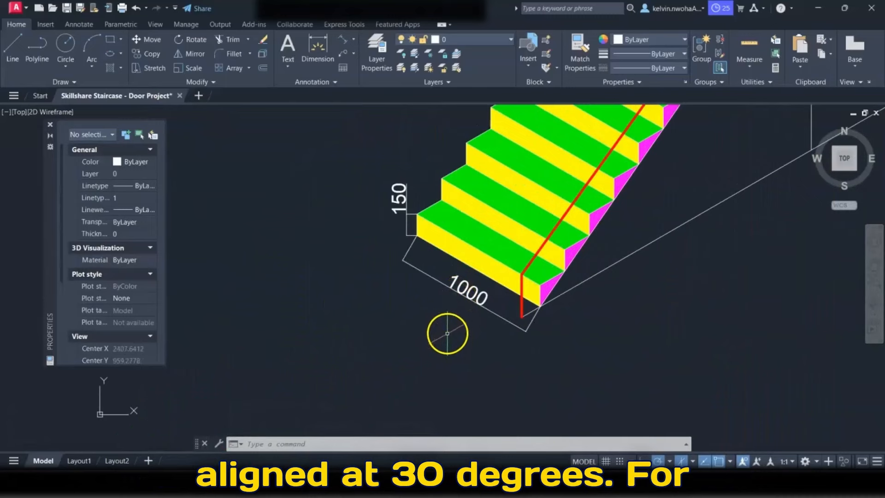
text(dimedit)
key(Return)
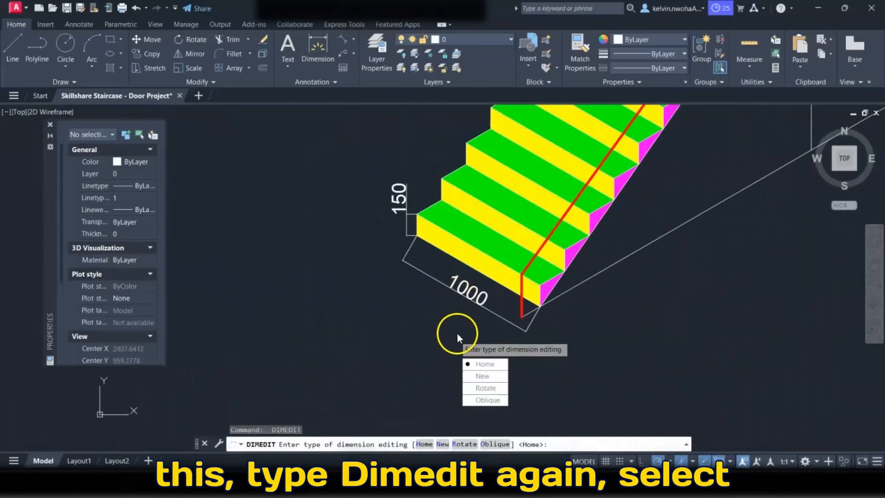
click(478, 399)
click(456, 289)
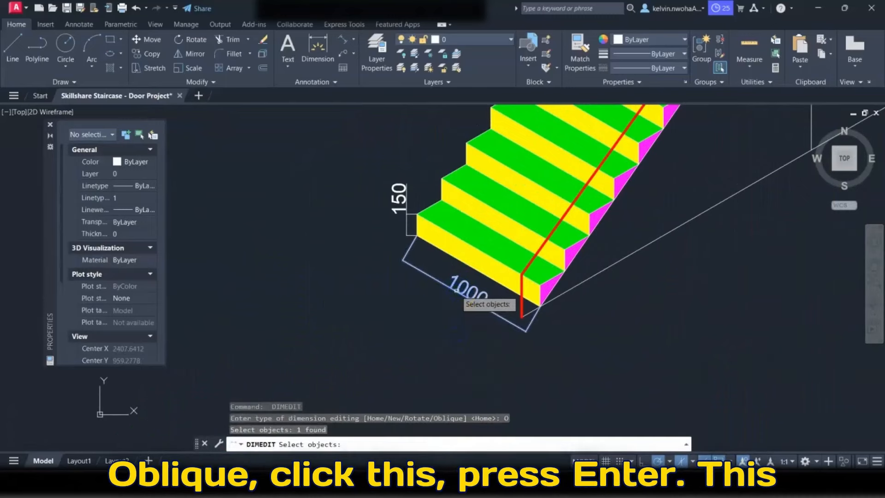
key(Return)
text(2)
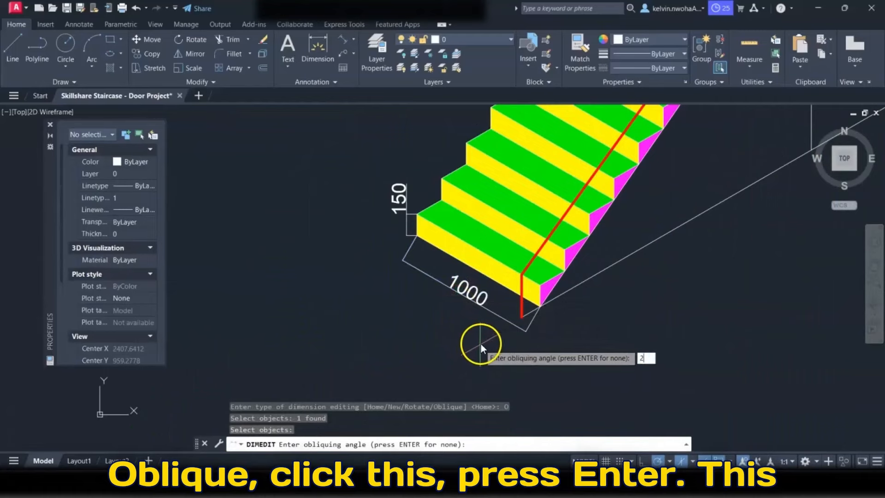
text(70)
key(Return)
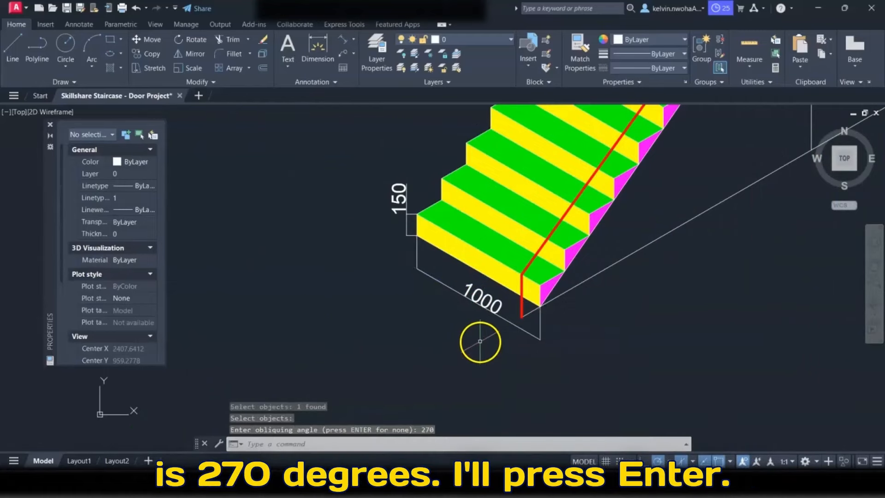
Step: Apply an oblique angle of 150 degrees to the riser height dimension beside the lowest step
scroll(421, 316, down, 2)
key(Return)
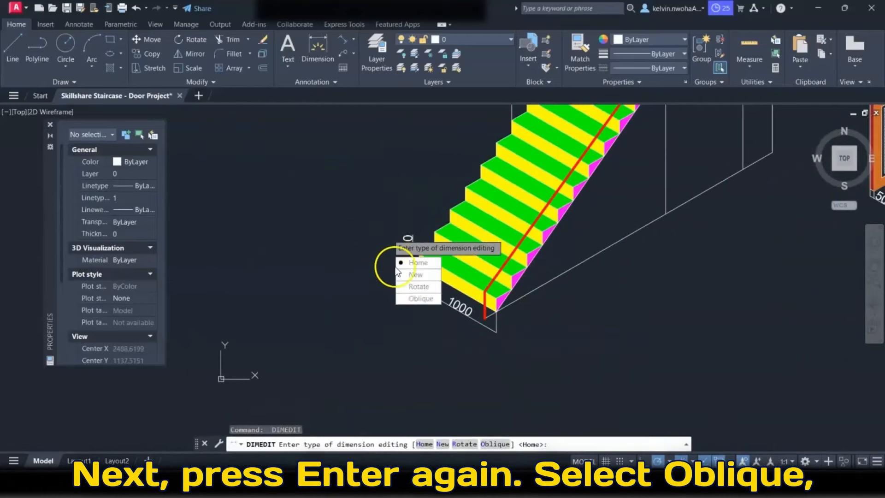
click(405, 299)
click(405, 249)
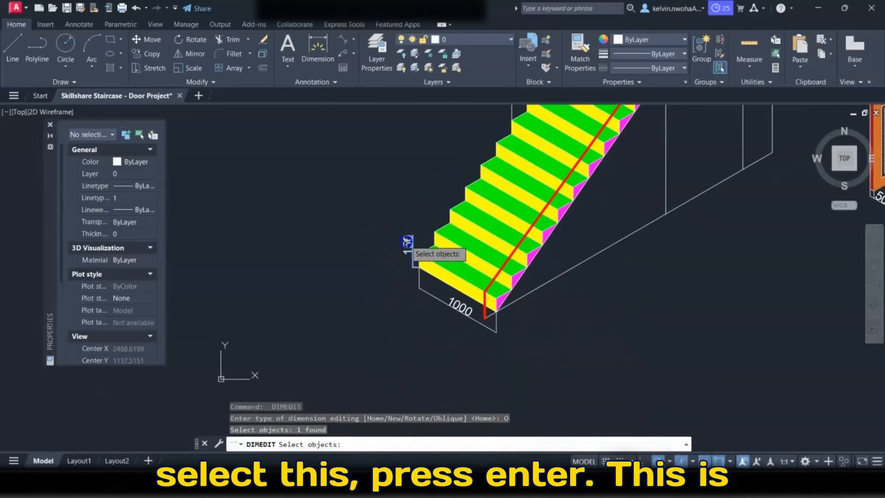
key(Return)
text(1)
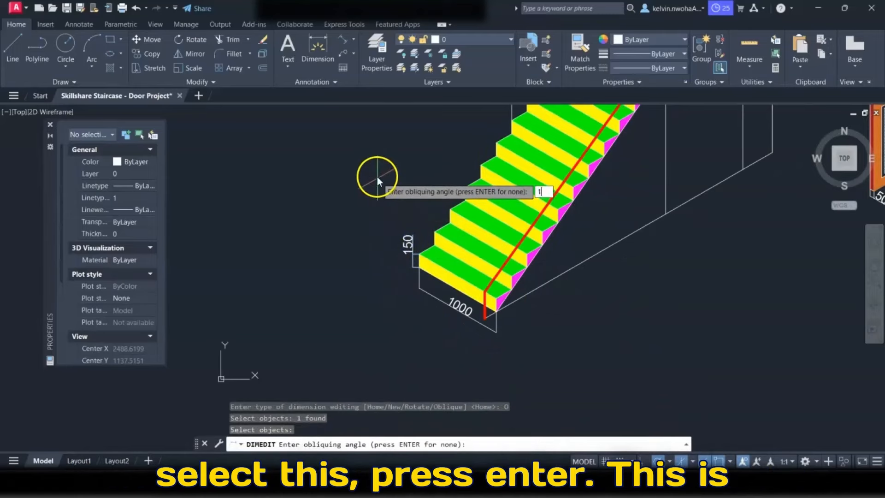
text(50)
key(Return)
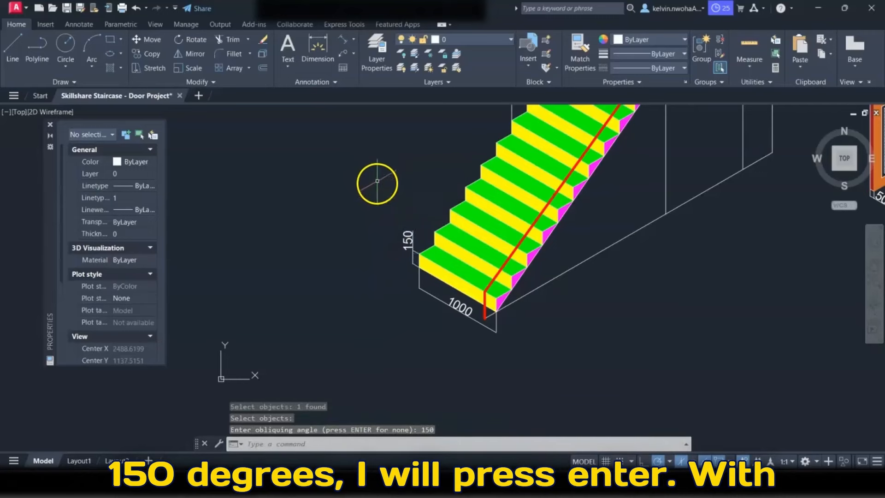
Step: Select the dimensions of the landing, the staircase's riser and width, the full height, the rear railing and the small door
scroll(377, 180, down, 5)
scroll(410, 222, up, 2)
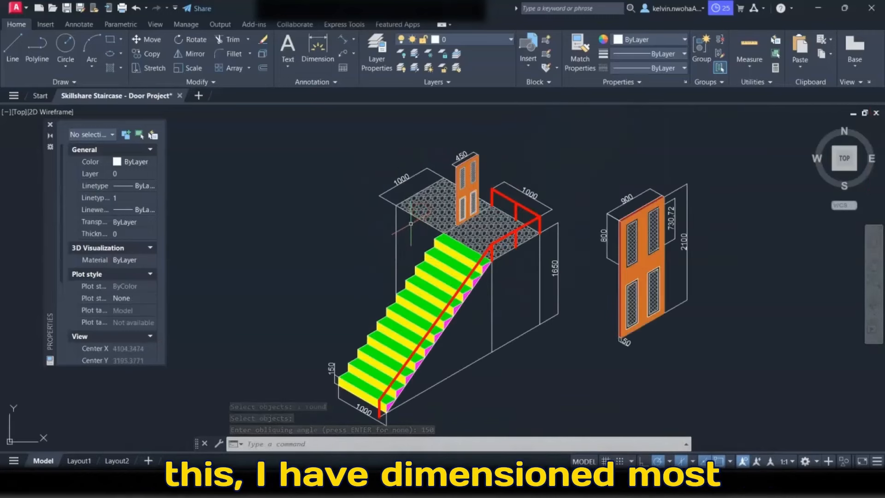
middle_drag(410, 223, 422, 201)
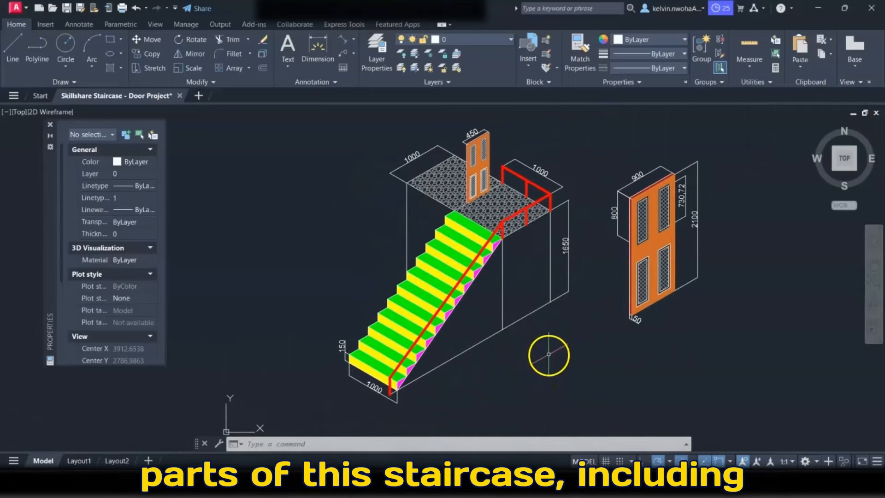
click(413, 147)
click(405, 170)
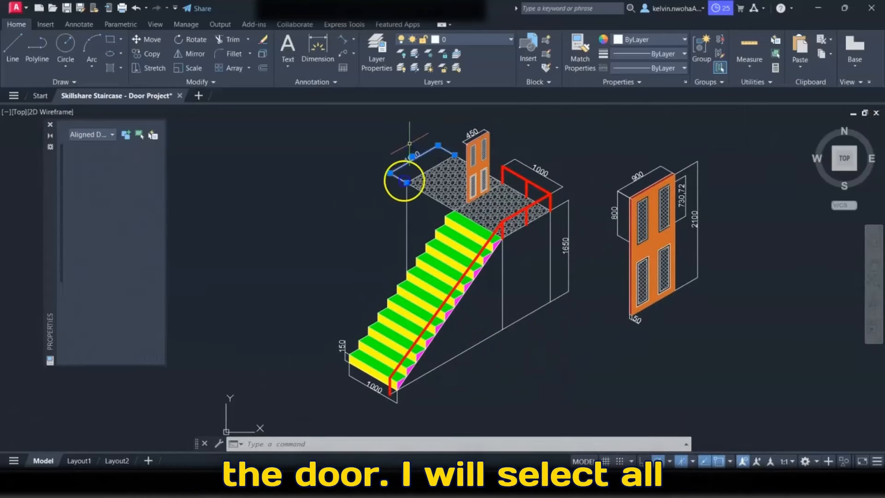
click(341, 364)
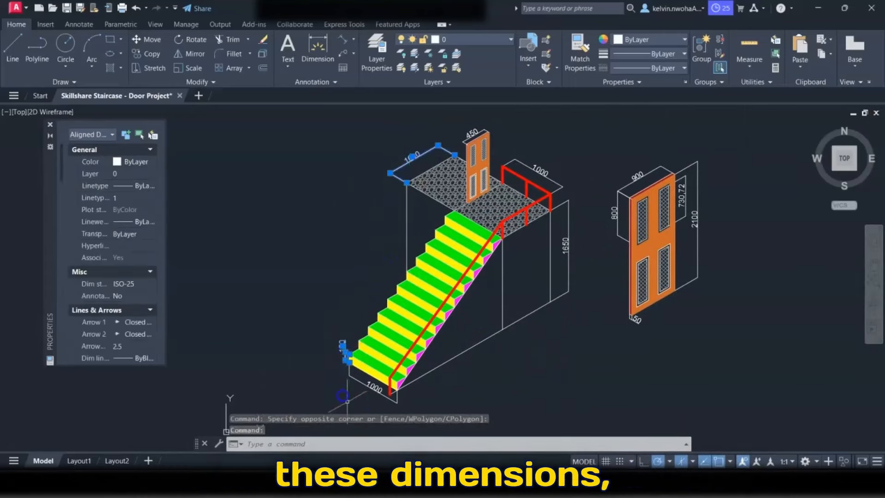
click(568, 251)
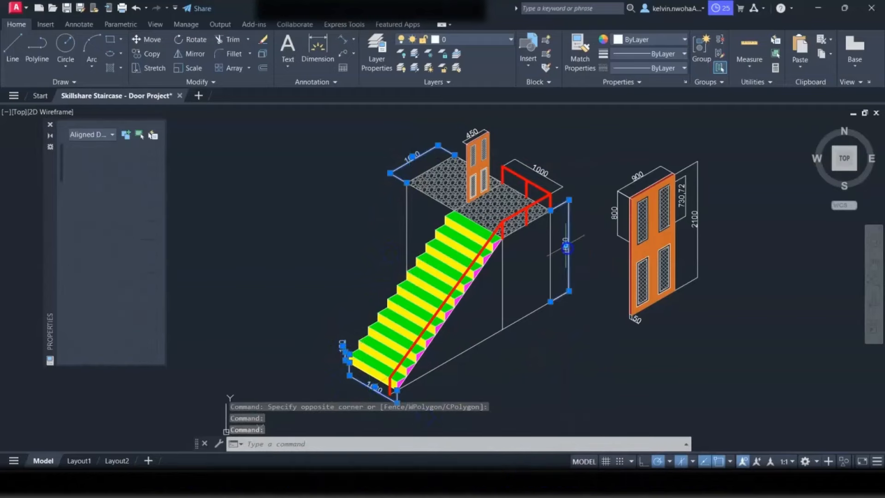
click(541, 171)
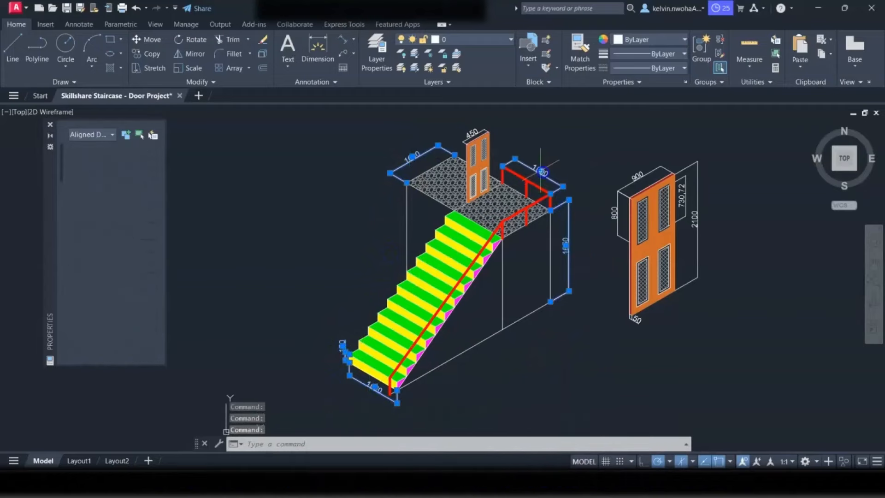
click(479, 133)
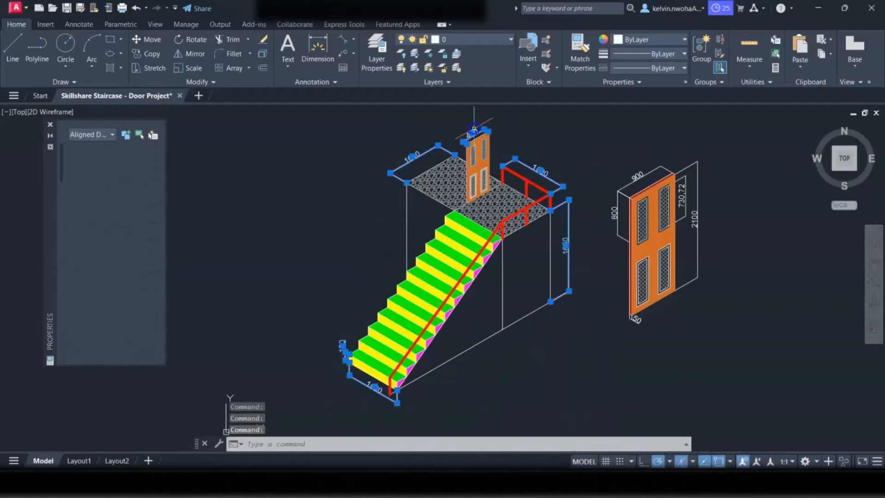
Step: Add the large door's width, height, thickness and both panel dimensions to the selection
click(634, 175)
click(616, 213)
click(683, 197)
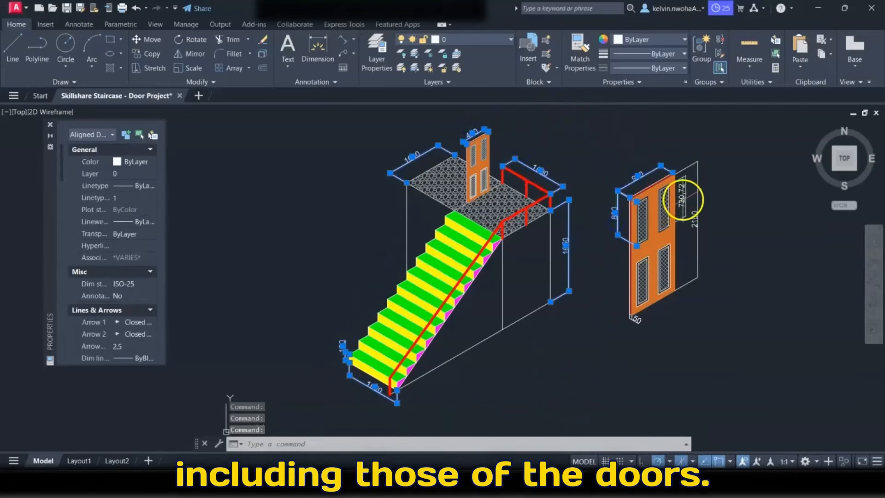
click(698, 215)
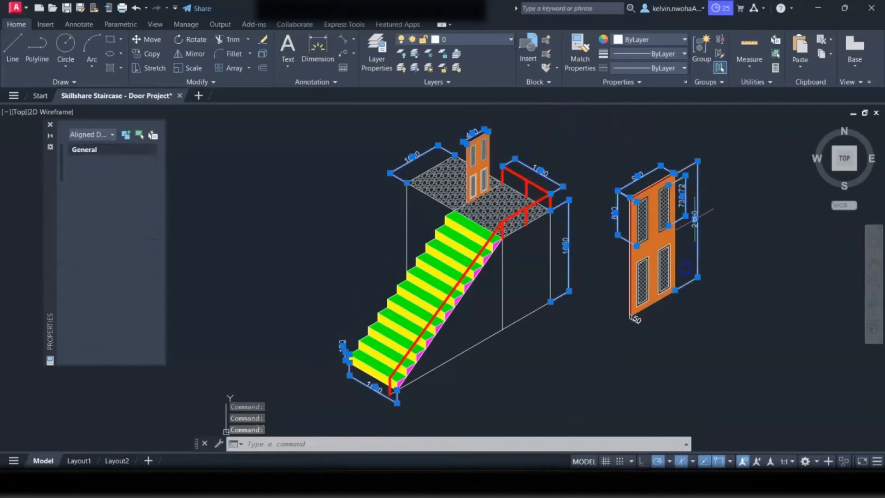
click(638, 320)
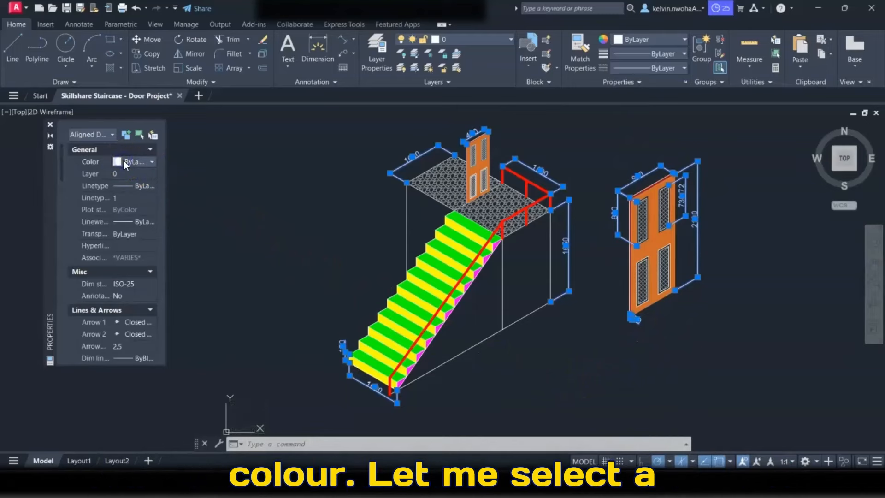
Step: Set the selected dimensions' colour to grey index 253, then close the properties palette and clear the selection
click(125, 162)
click(128, 261)
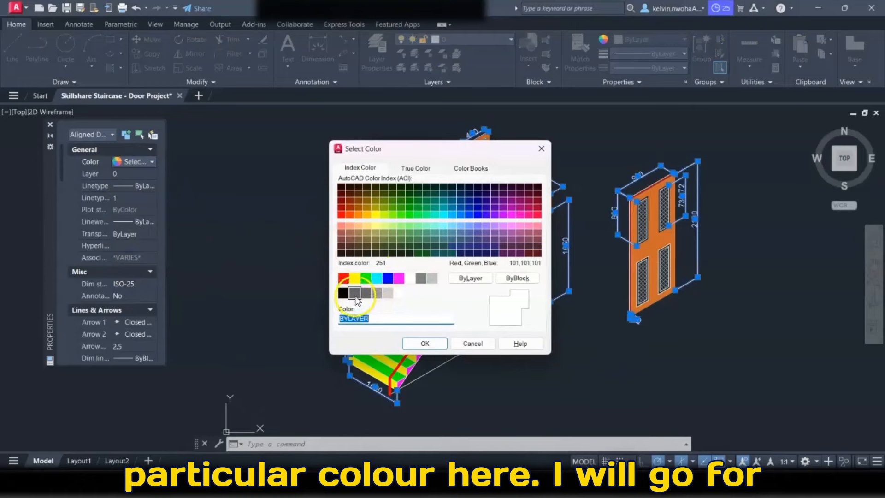
click(365, 294)
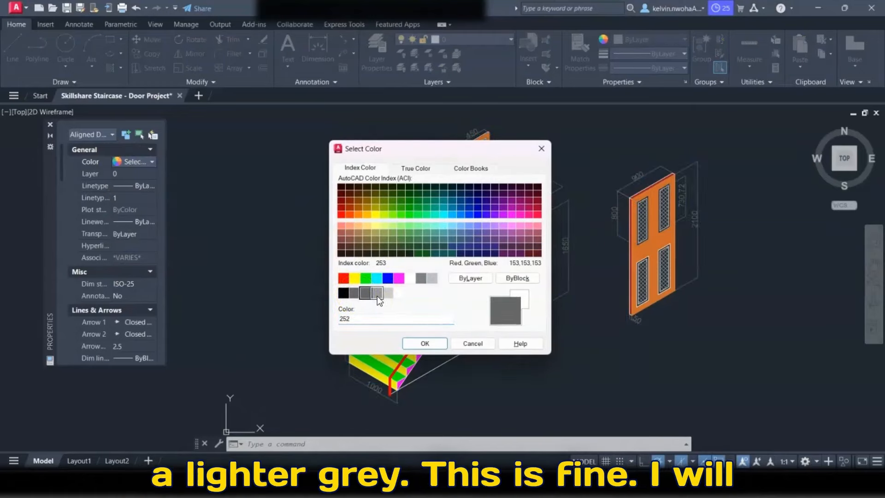
click(377, 294)
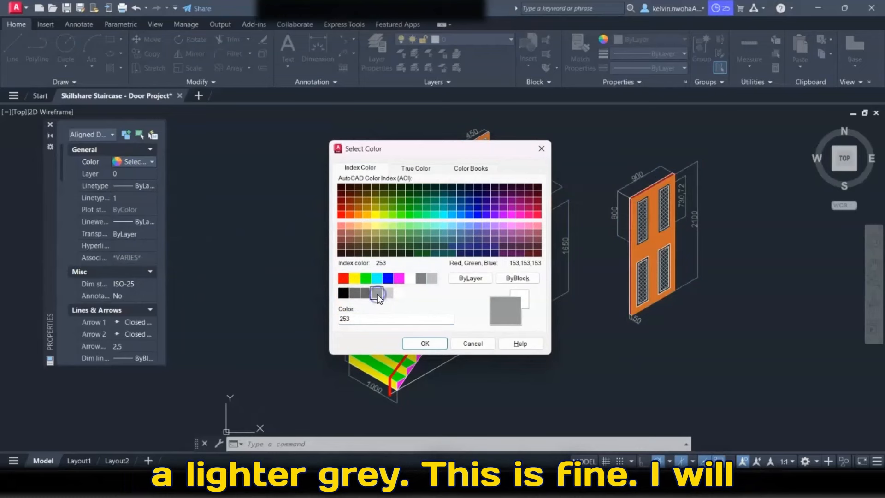
click(424, 344)
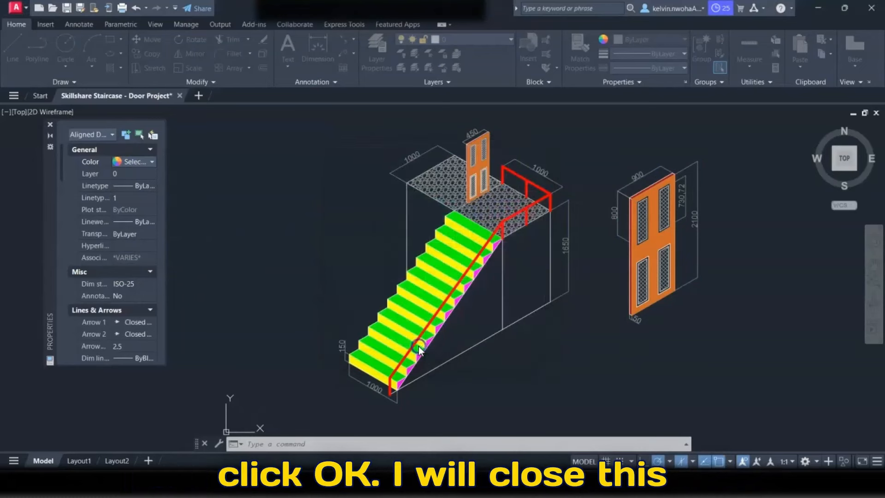
click(50, 125)
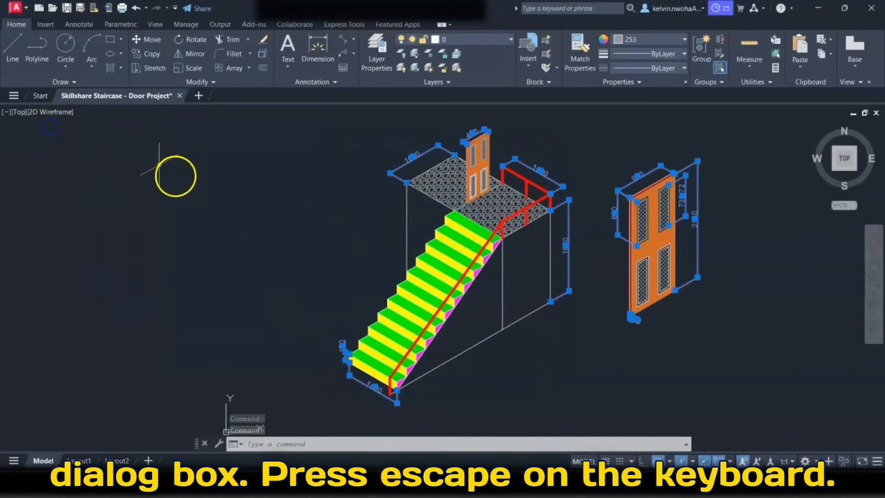
key(Escape)
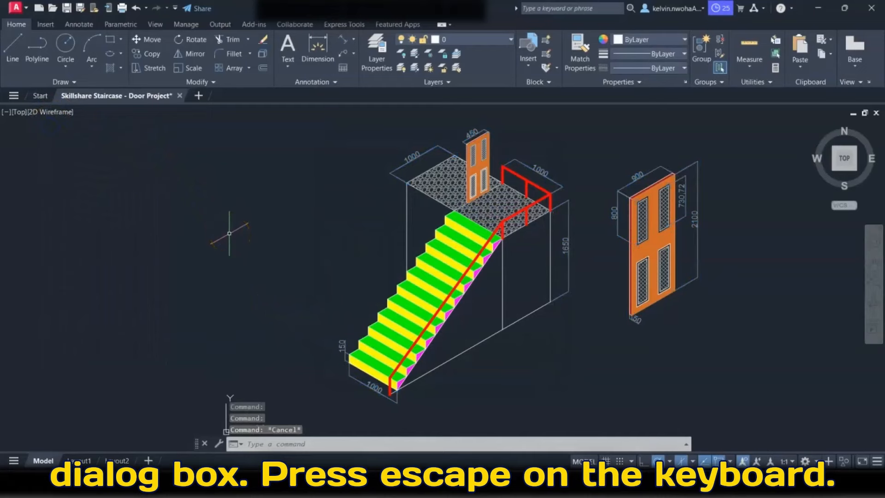
Step: Zoom to a window enclosing the dimensioned staircase and the large door with the ZOOM command
middle_drag(326, 238, 264, 240)
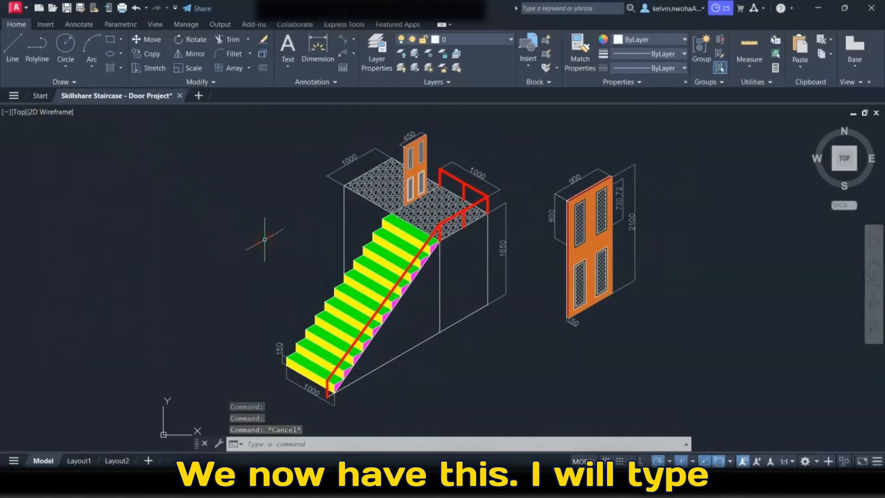
text(ZOOm)
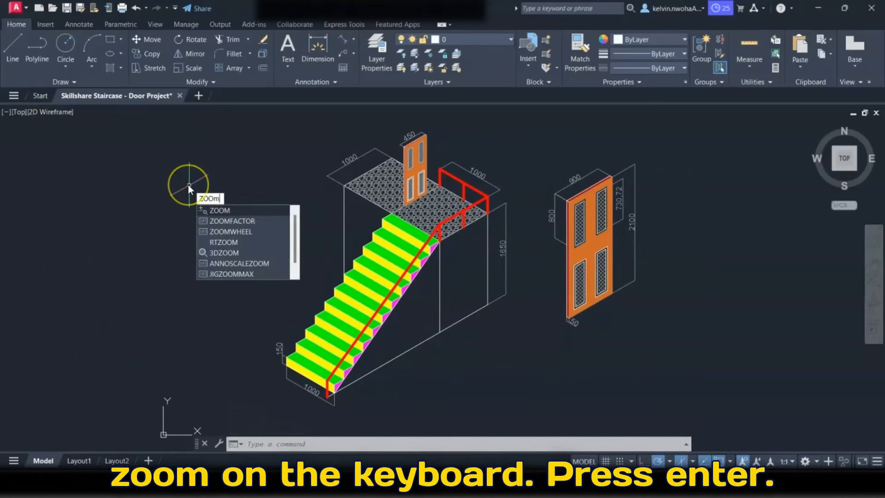
key(Return)
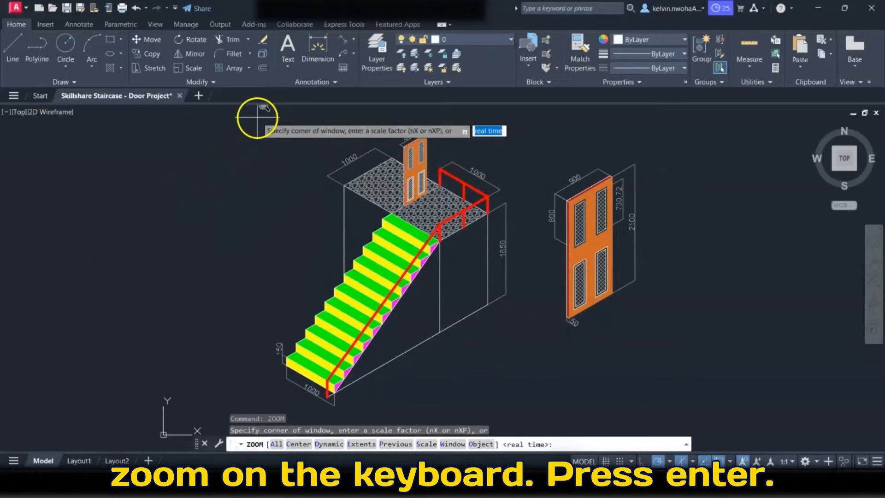
click(225, 113)
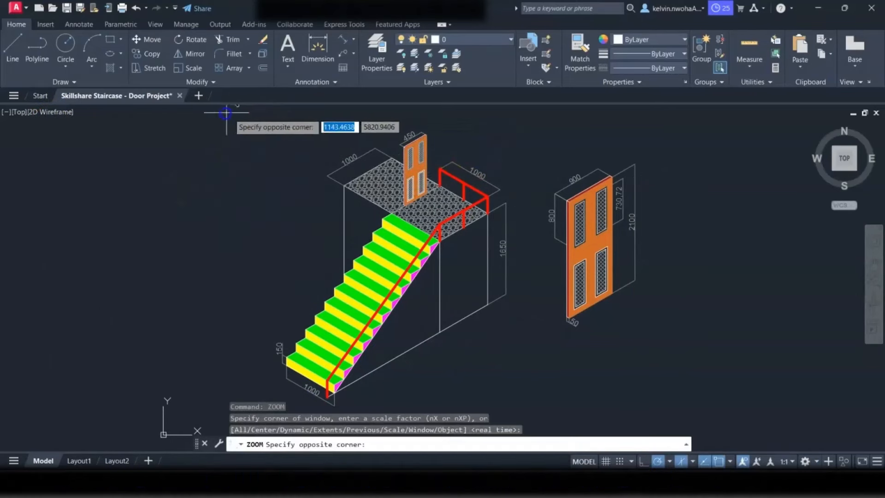
click(658, 422)
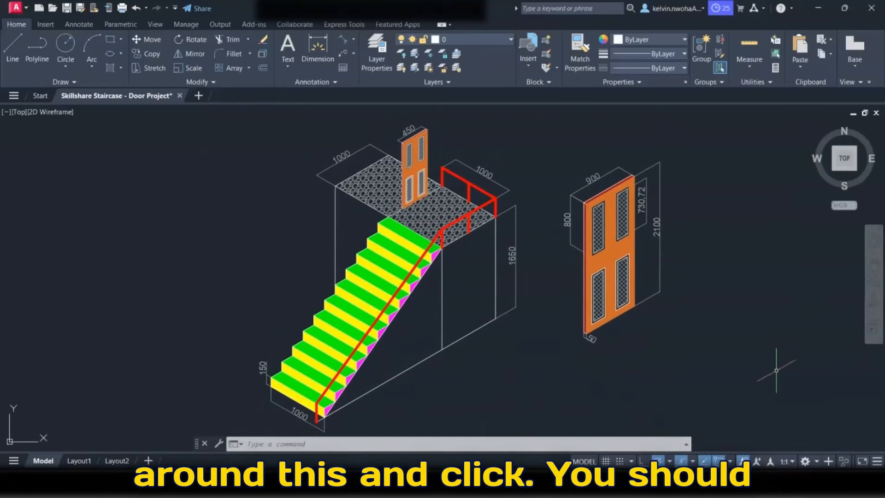
click(24, 9)
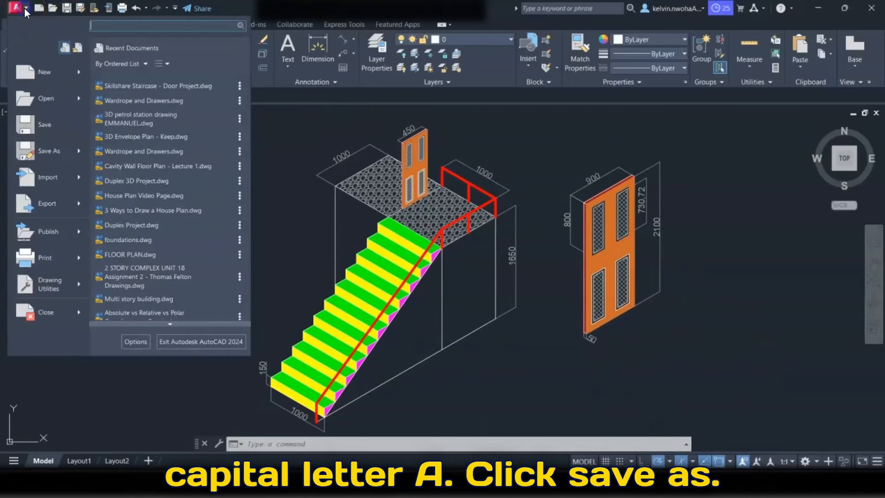
click(27, 153)
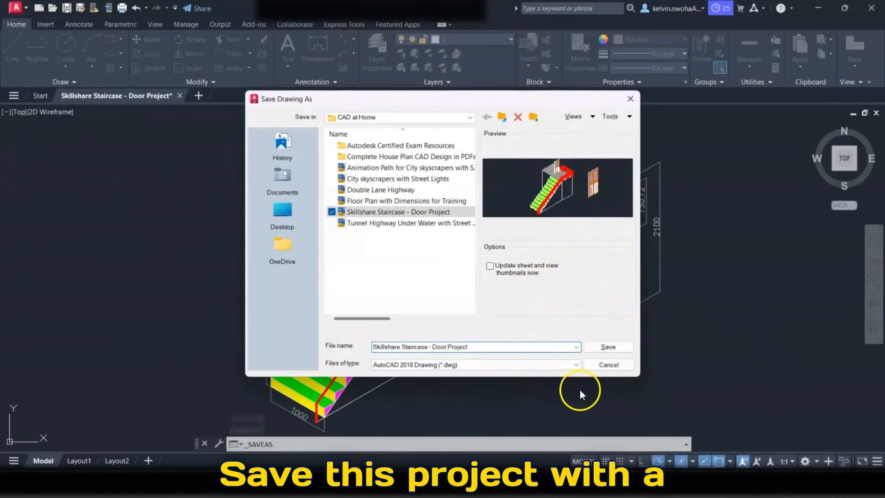
click(607, 365)
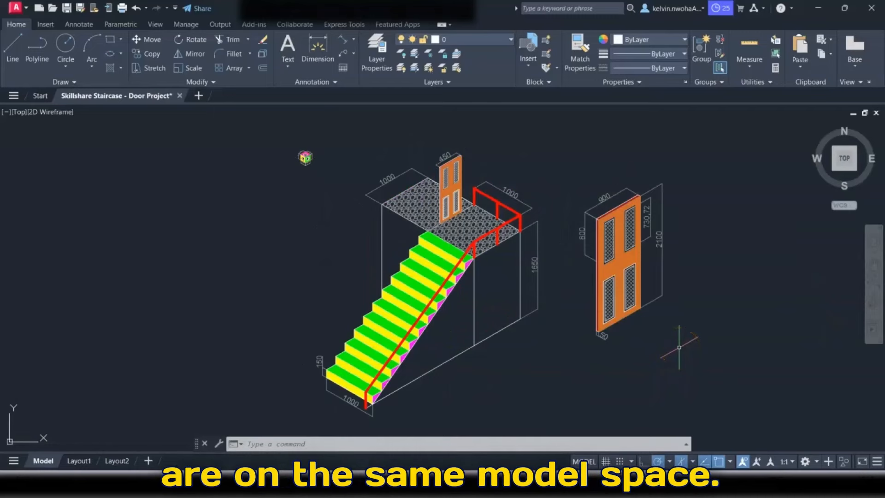
scroll(559, 297, up, 3)
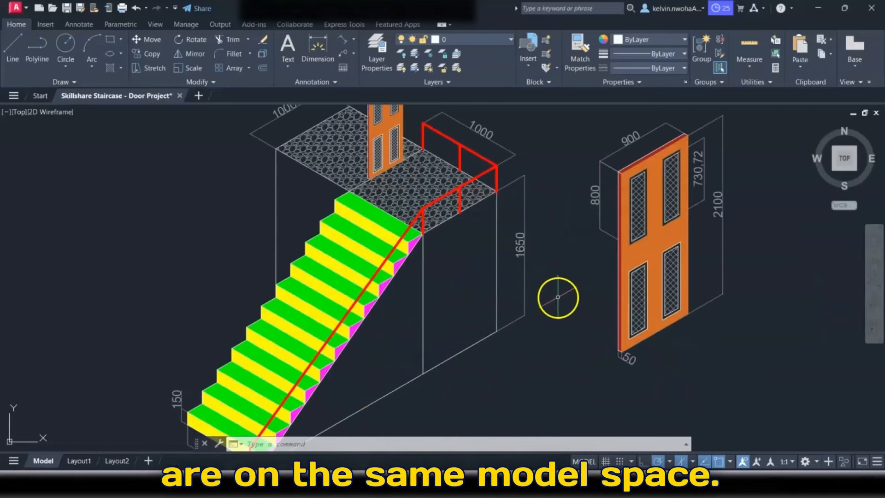
scroll(559, 296, down, 3)
scroll(284, 135, up, 8)
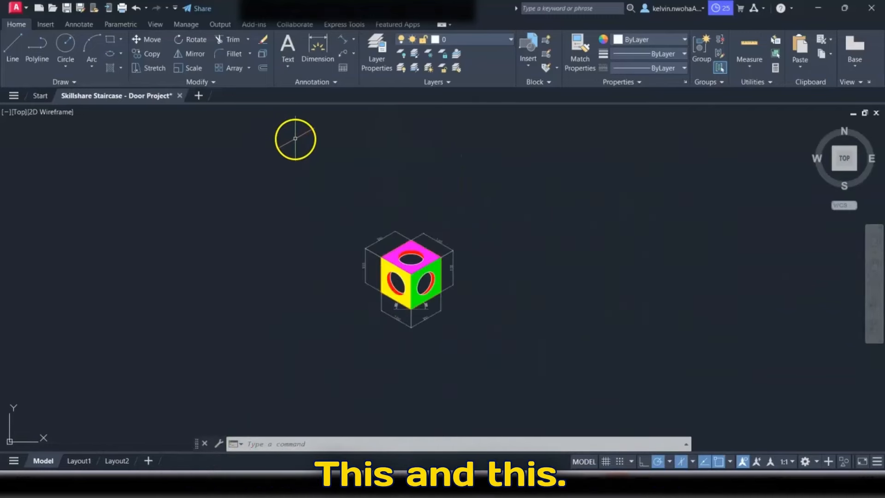
scroll(302, 156, down, 8)
Step: Switch to Layout1 and examine the line thickness of the staircase, door and dimensions at close range
mouse_move(80, 465)
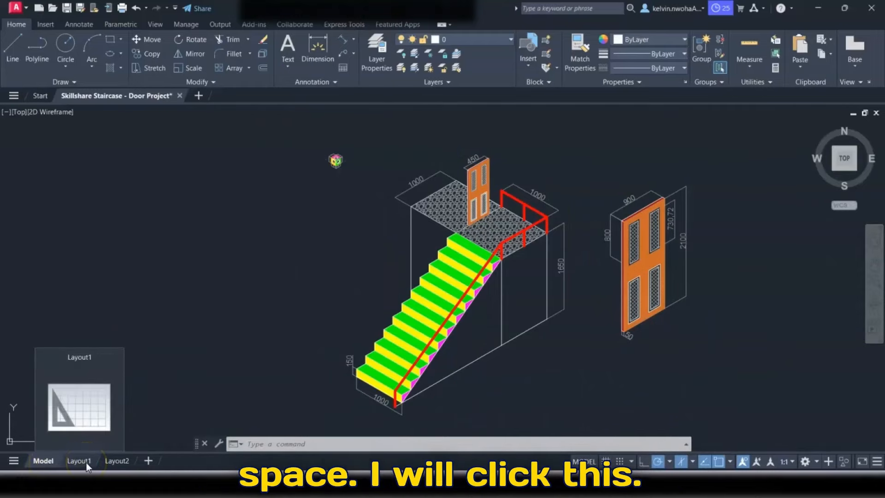
click(86, 463)
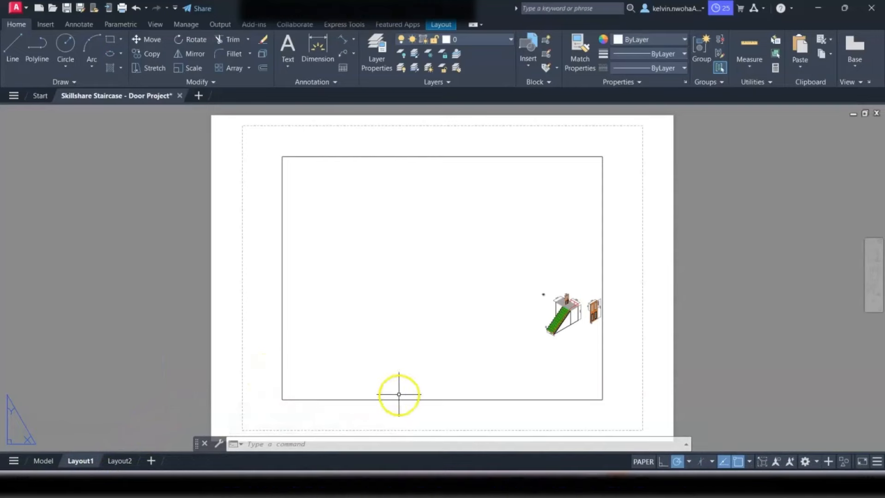
scroll(597, 316, up, 6)
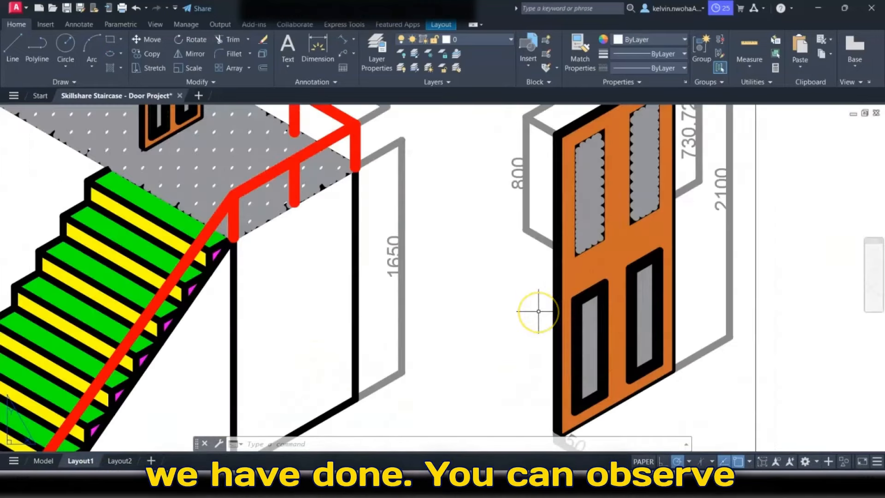
scroll(474, 227, down, 4)
scroll(460, 234, up, 2)
scroll(531, 363, up, 5)
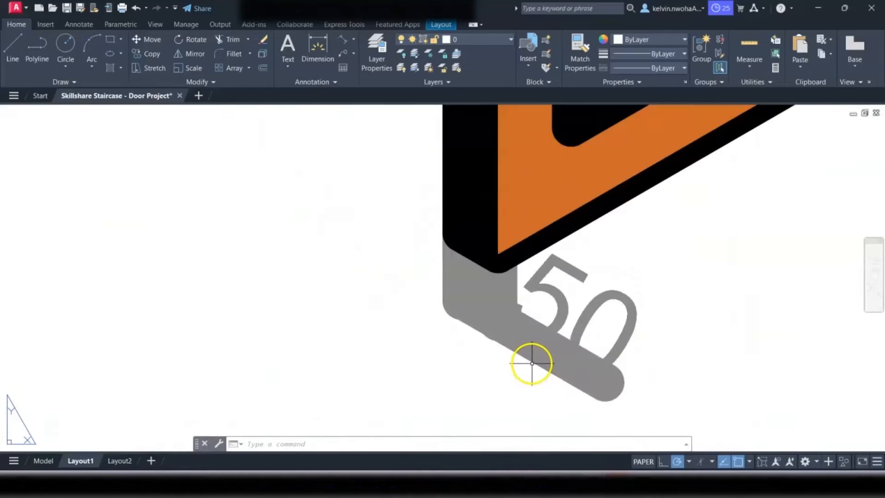
scroll(531, 362, down, 5)
scroll(393, 341, up, 5)
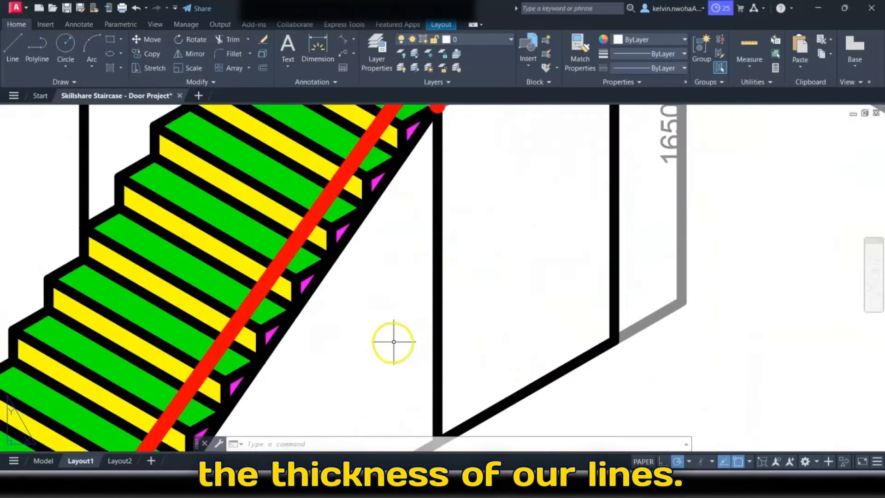
scroll(369, 290, down, 5)
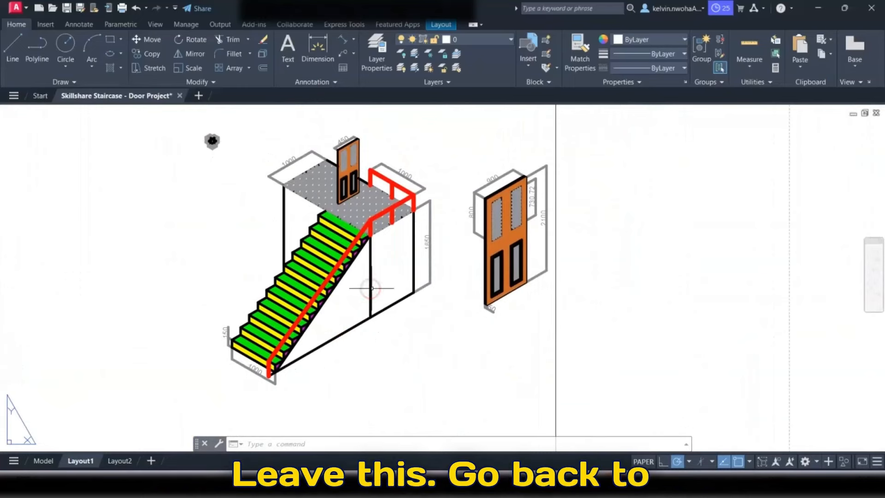
Step: Return to model space and turn off Display Lineweight in the Lineweight Settings
click(40, 463)
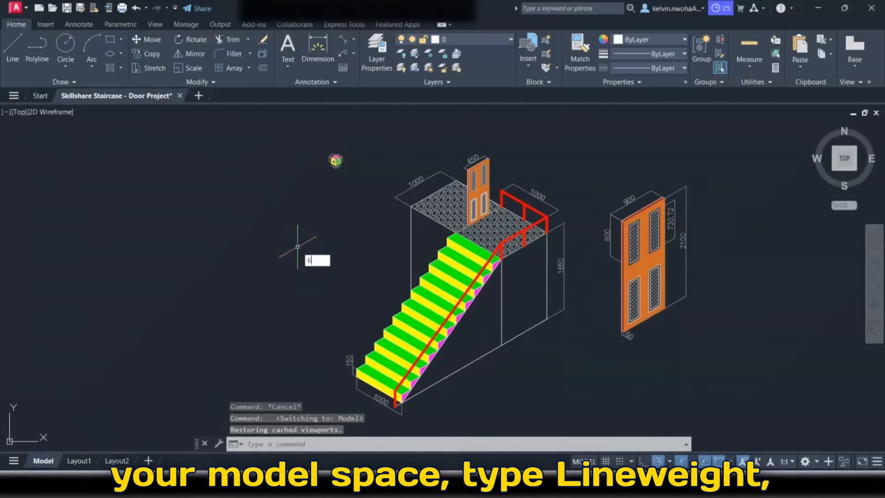
text(lineweight)
key(Return)
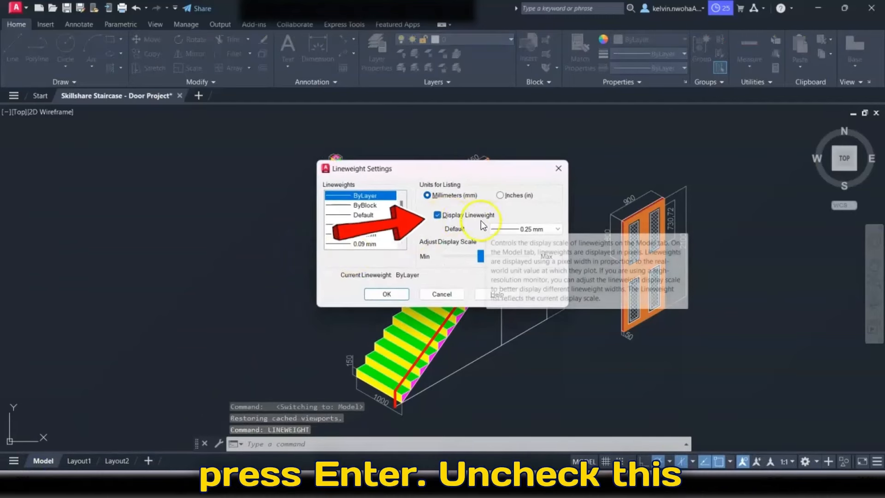
click(443, 216)
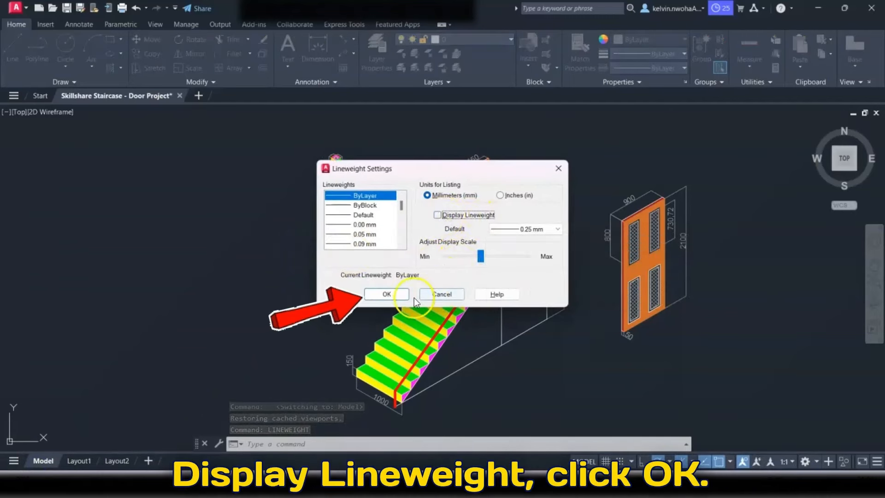
click(391, 293)
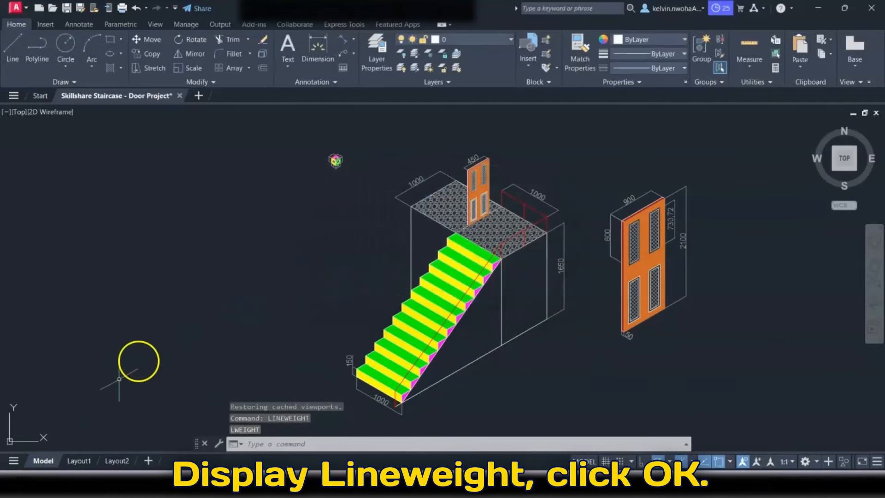
Step: Switch back to Layout1, inspect the line thickness of the door, and delete the existing viewport from the sheet
click(76, 463)
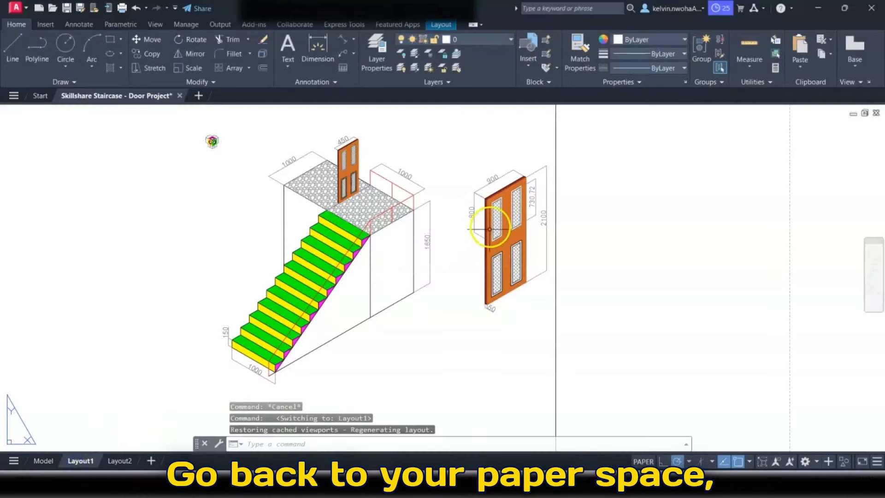
scroll(490, 192, up, 5)
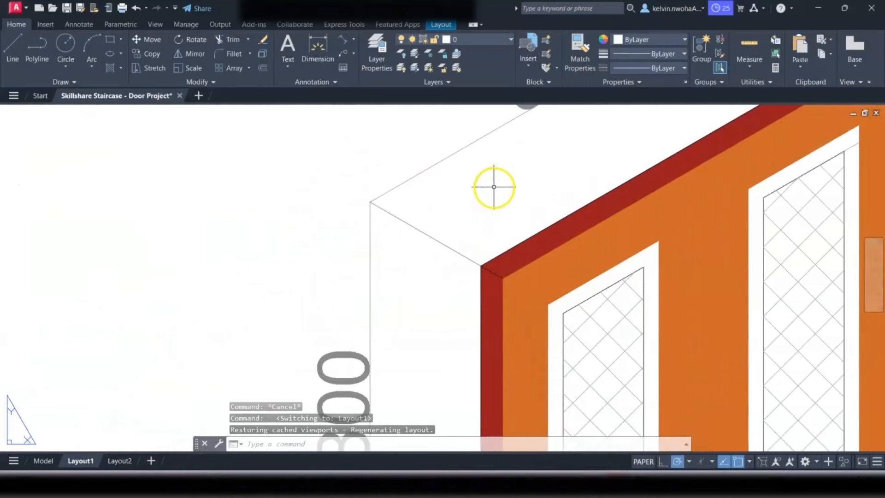
scroll(494, 188, down, 4)
scroll(438, 183, down, 8)
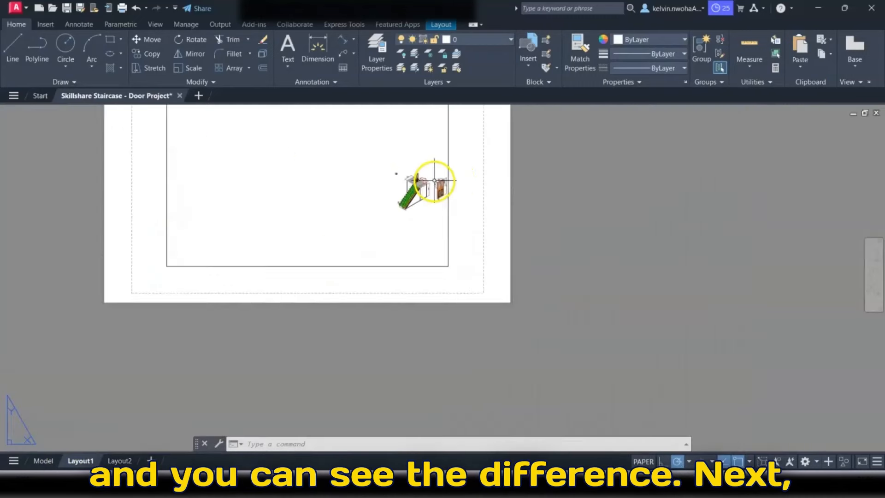
scroll(358, 160, up, 4)
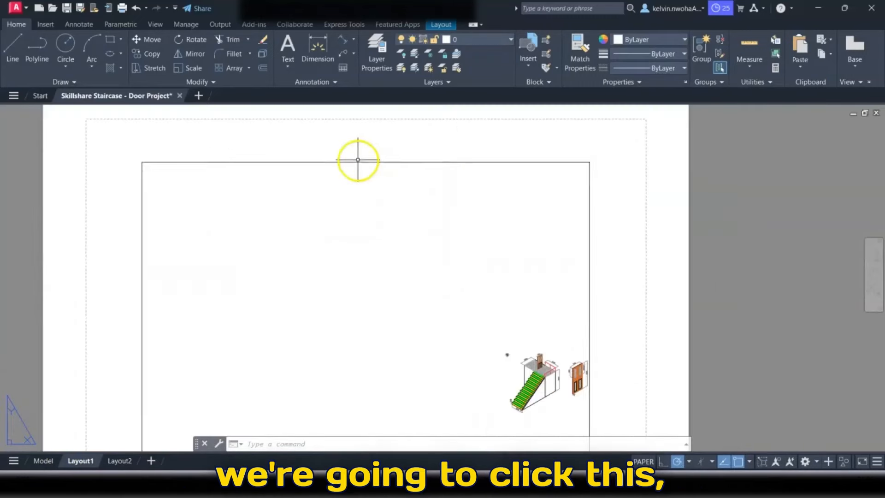
click(355, 162)
scroll(355, 162, down, 2)
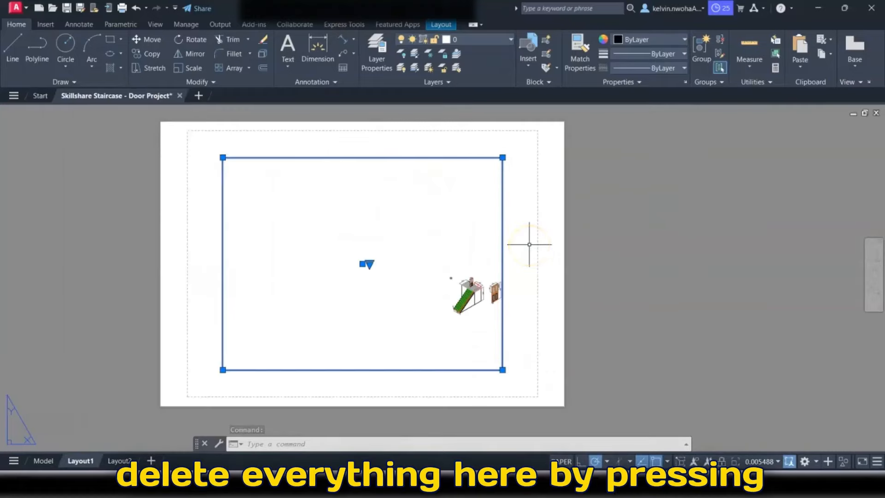
key(Delete)
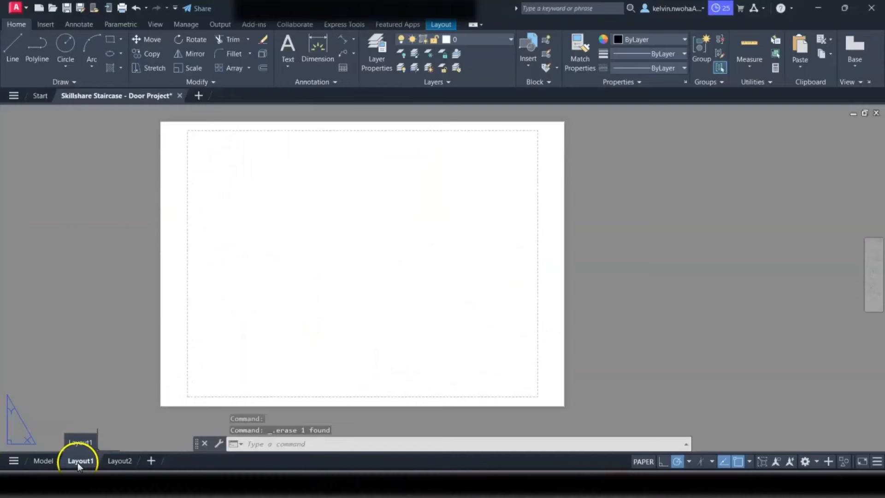
Step: Modify Layout1's page setup to use the ISO A4 (297.00 x 210.00 MM) paper size, then close the Page Setup Manager
right_click(79, 461)
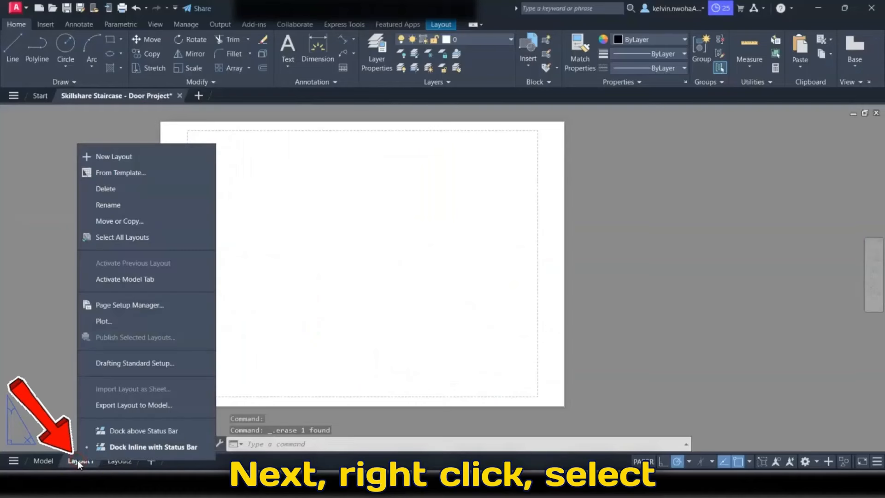
click(104, 307)
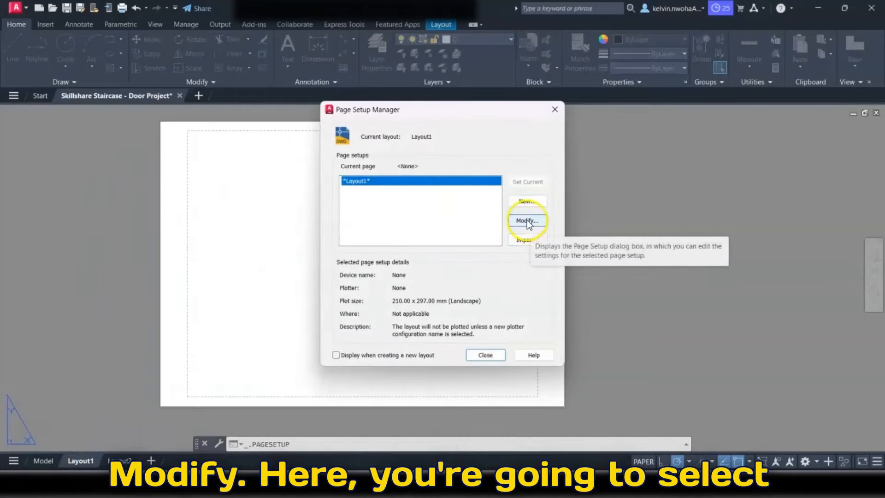
click(526, 220)
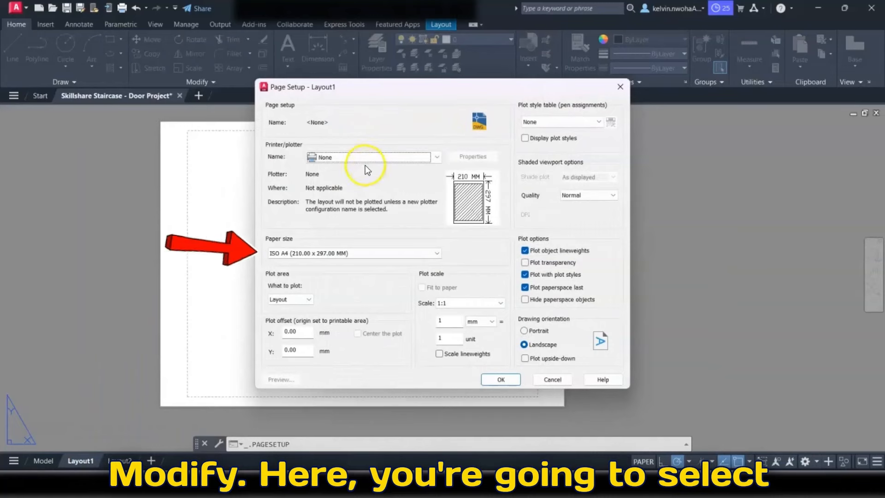
click(335, 253)
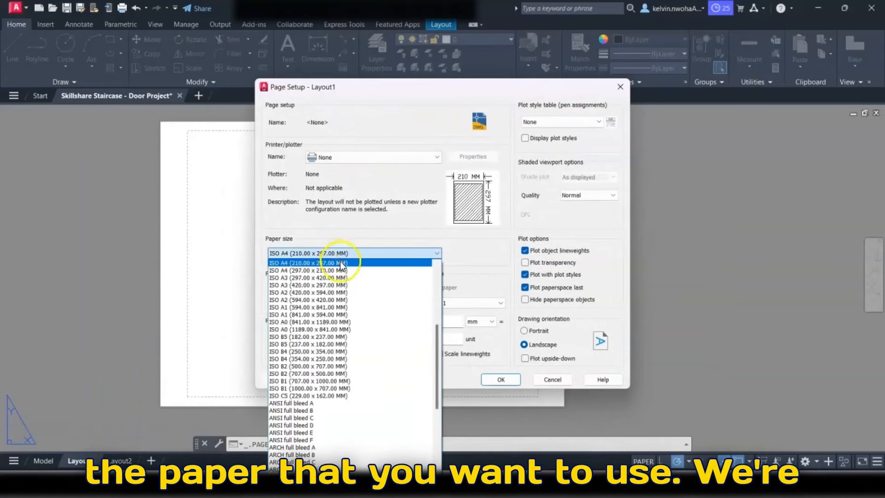
click(293, 270)
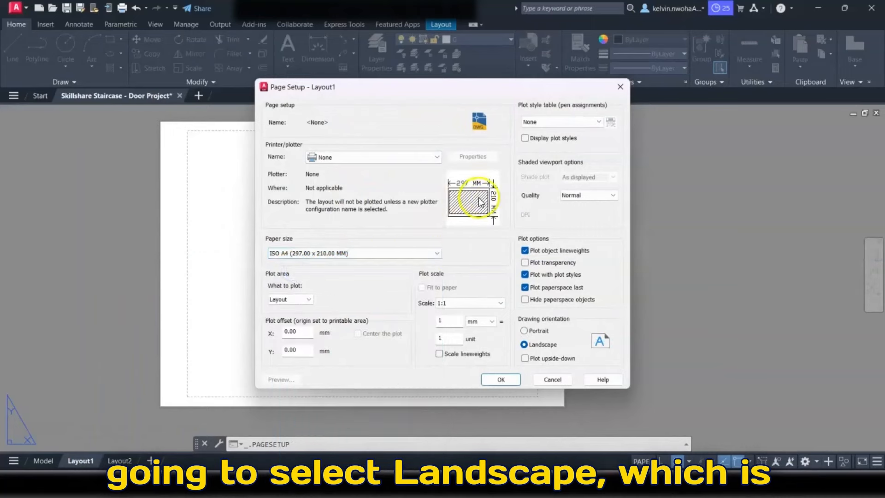
click(354, 252)
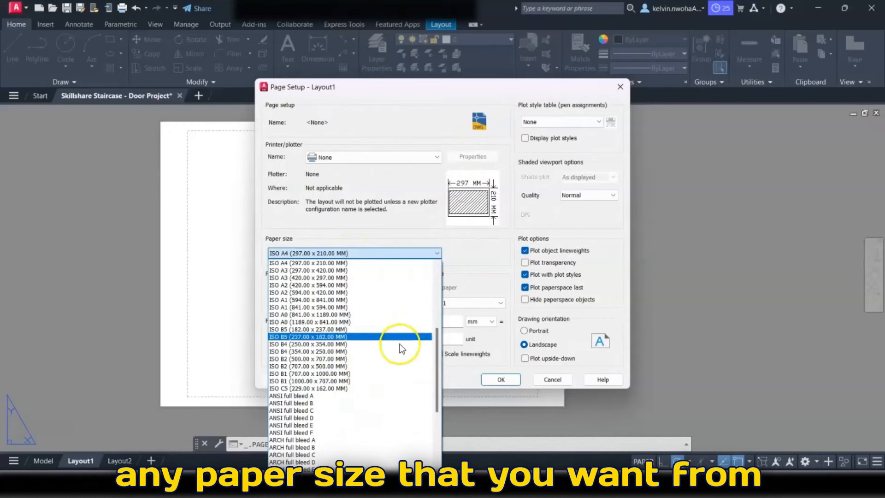
scroll(406, 300, up, 3)
scroll(428, 292, up, 4)
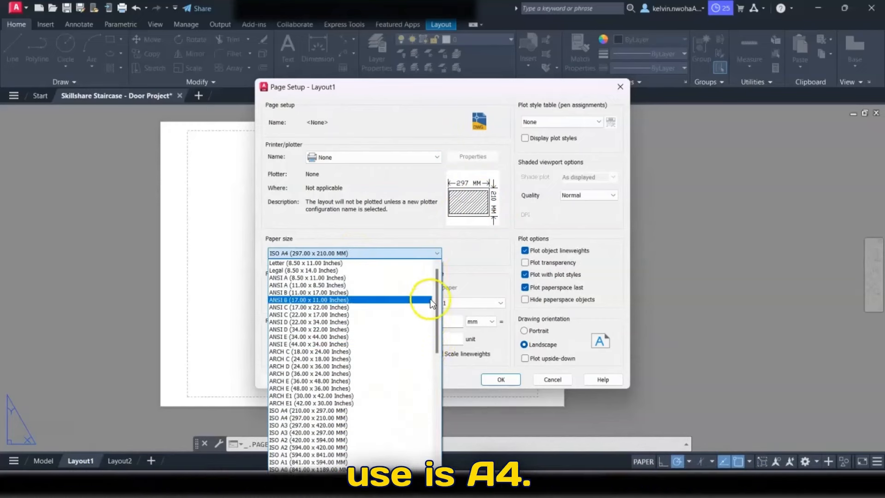
click(407, 231)
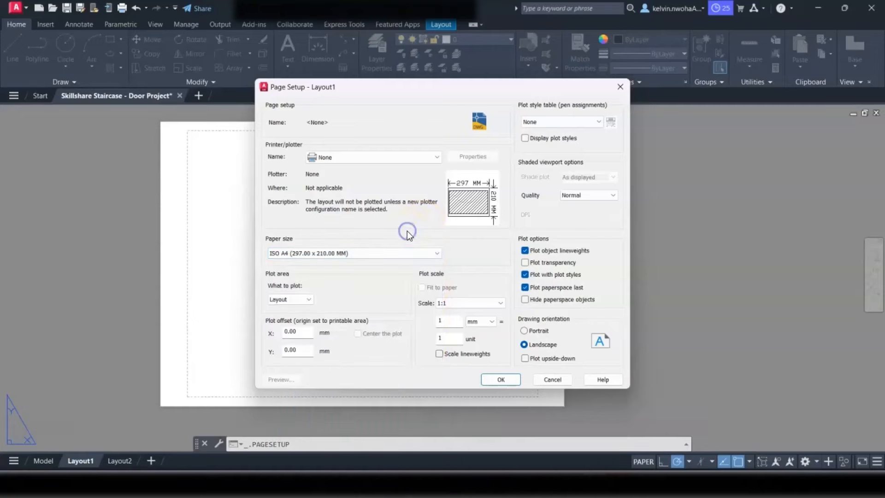
click(491, 380)
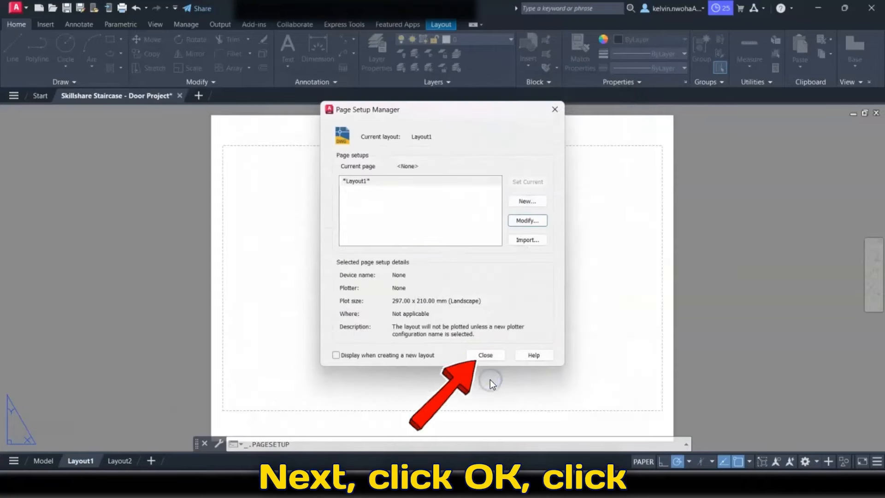
click(487, 357)
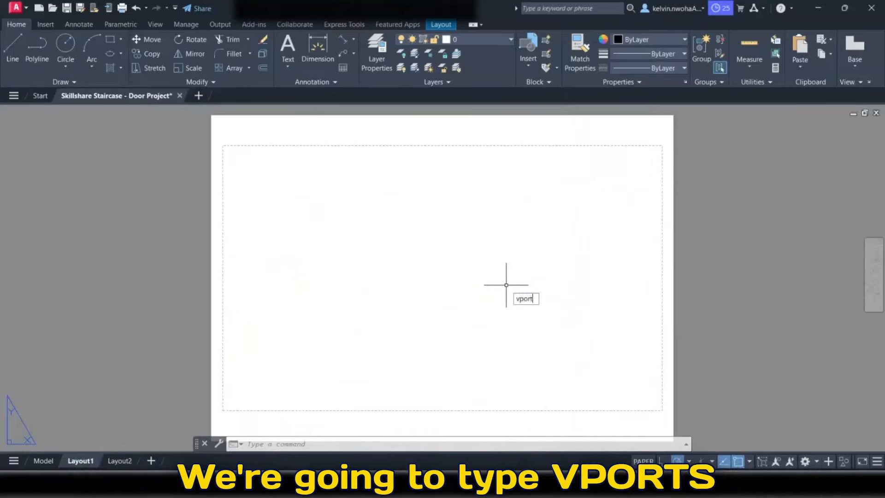
Step: Create a large Single viewport with VPORTS covering roughly the right two-thirds of the sheet's printable area
text(s)
key(Return)
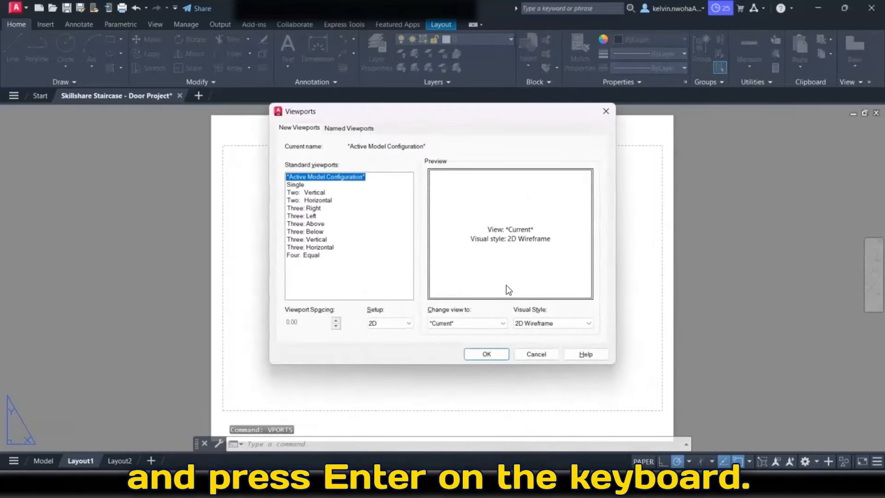
click(295, 185)
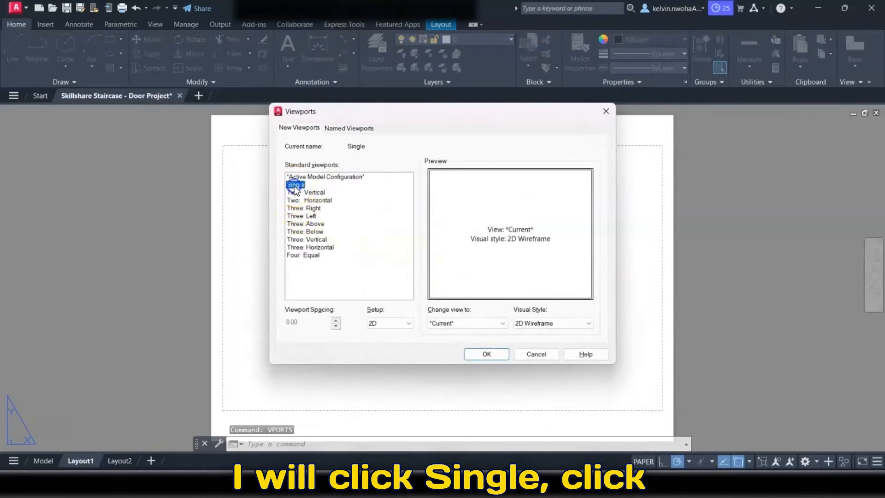
click(485, 354)
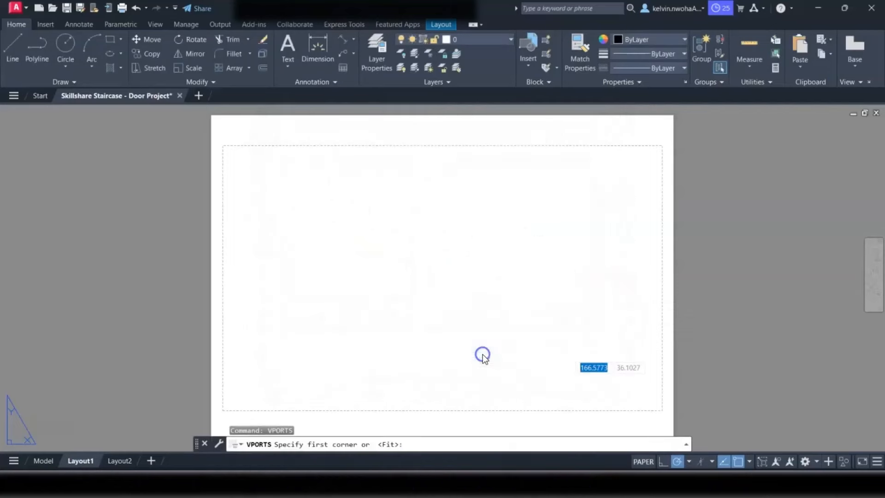
click(363, 164)
click(652, 396)
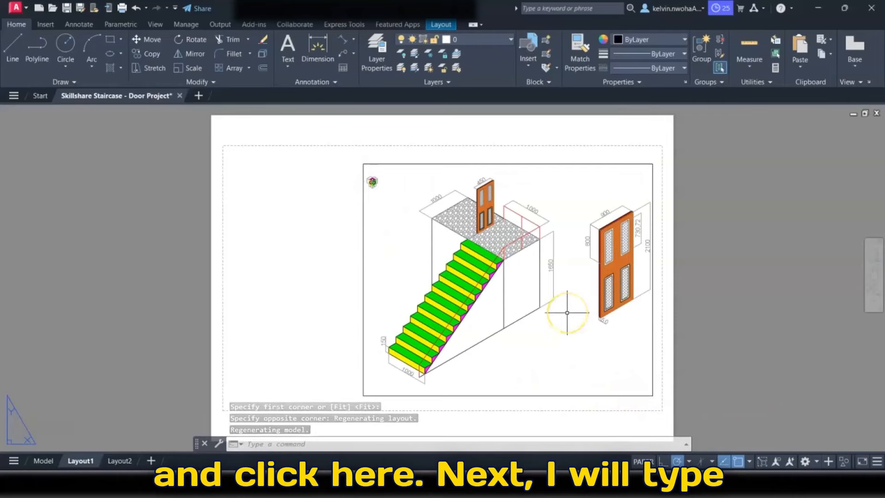
Step: Add a small Single viewport in the upper-left part of the sheet, beside the large viewport
text(vports)
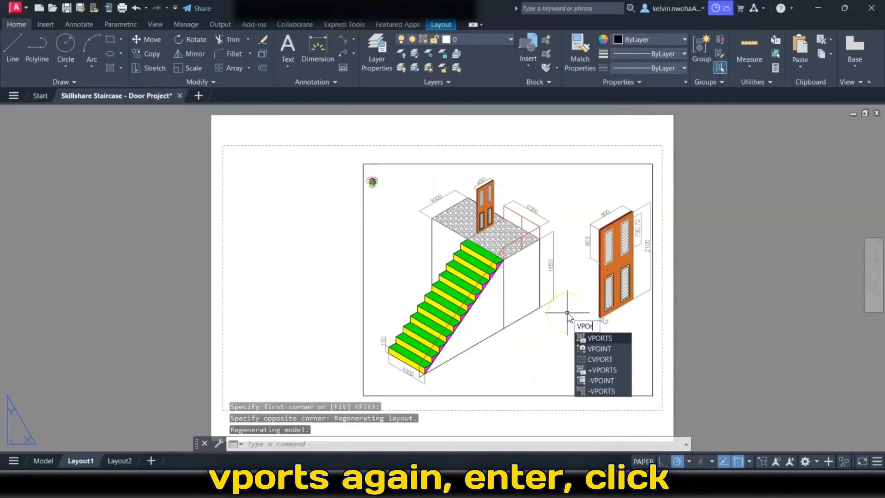
key(Return)
click(296, 185)
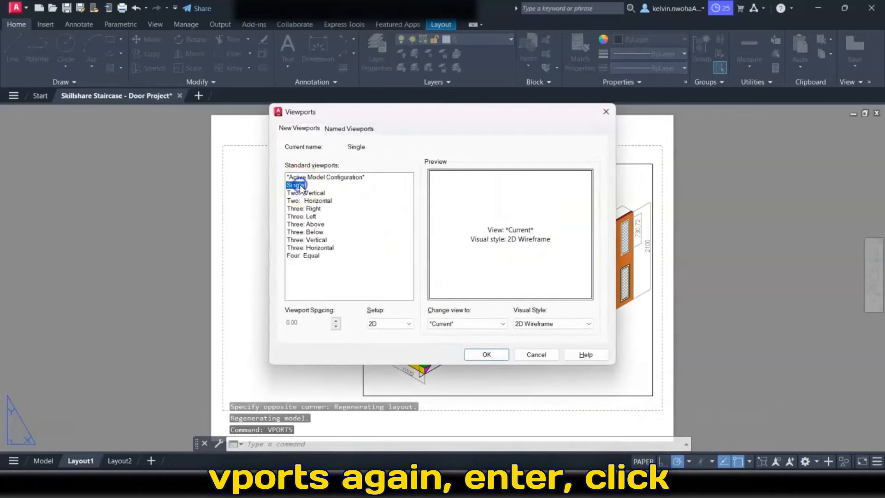
click(486, 354)
click(228, 158)
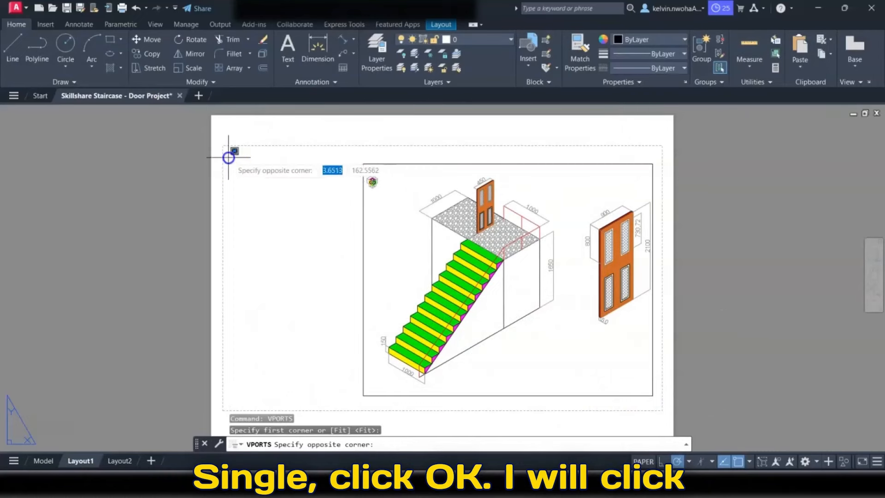
click(358, 262)
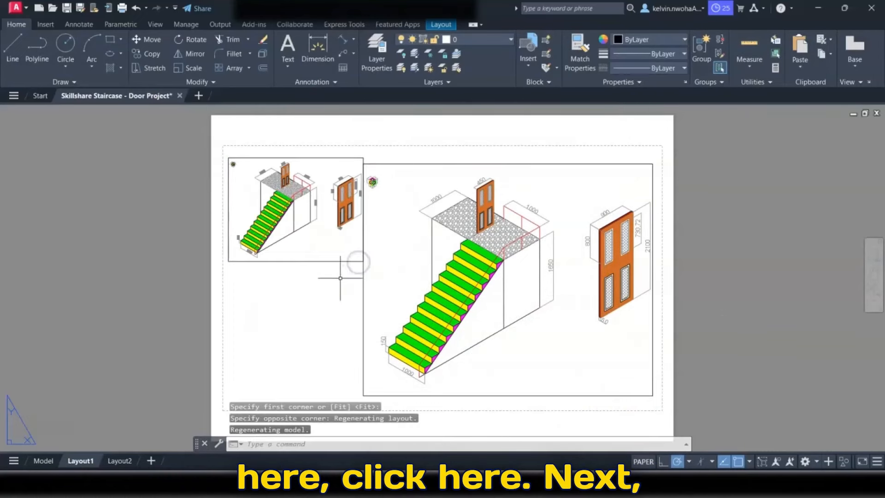
Step: Add another small Single viewport in the sheet's lower-left area, directly beneath the first small one
click(295, 375)
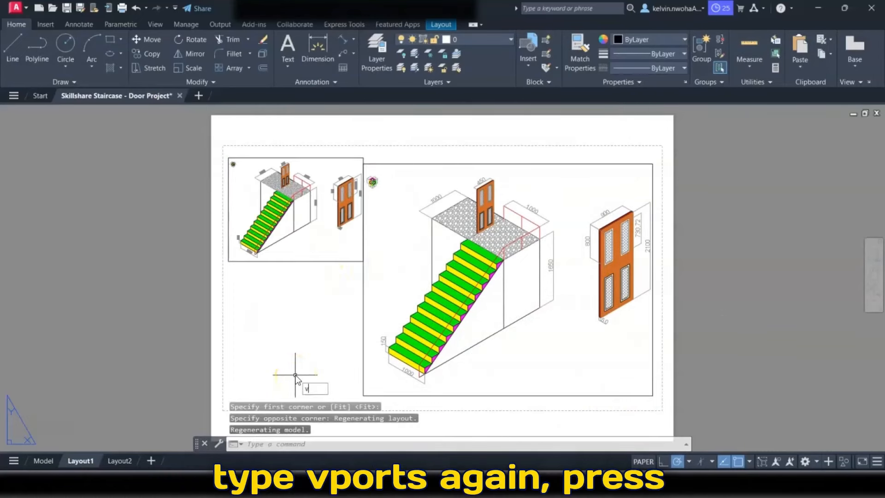
text(vports)
key(Return)
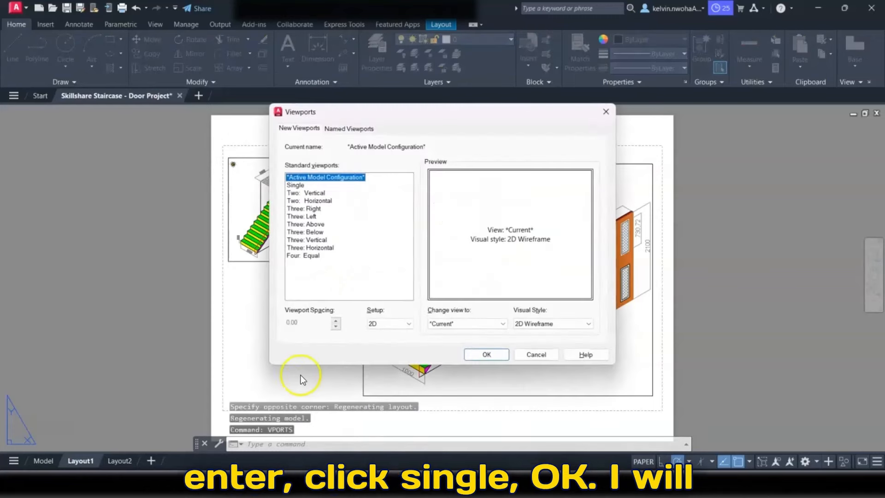
click(295, 185)
click(496, 360)
click(228, 269)
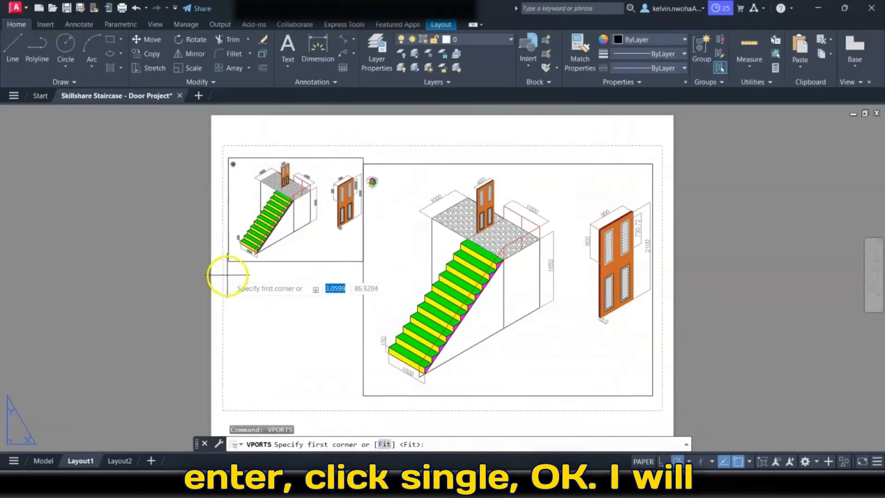
click(355, 401)
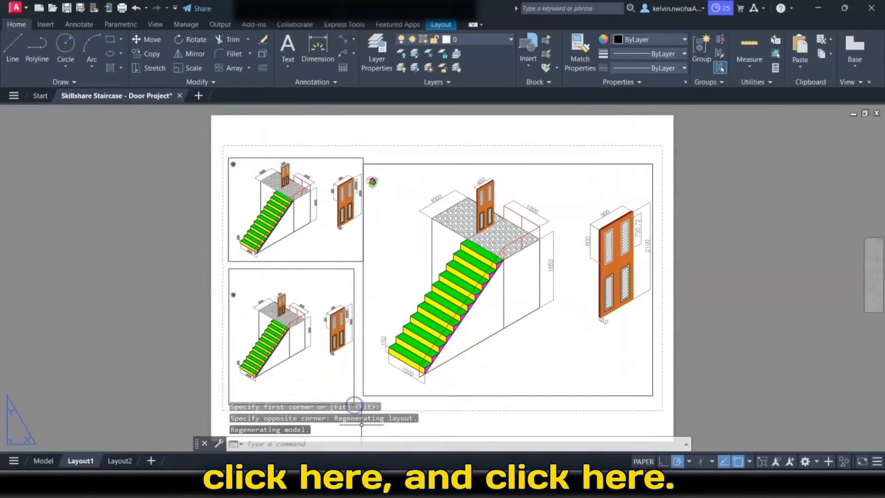
Step: Move the large viewport slightly to the right to leave a gap beside the small viewports
click(397, 164)
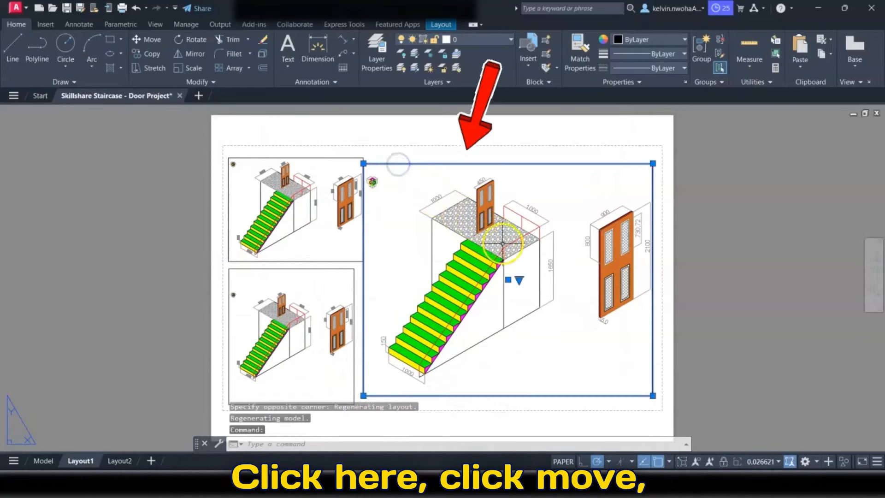
click(147, 39)
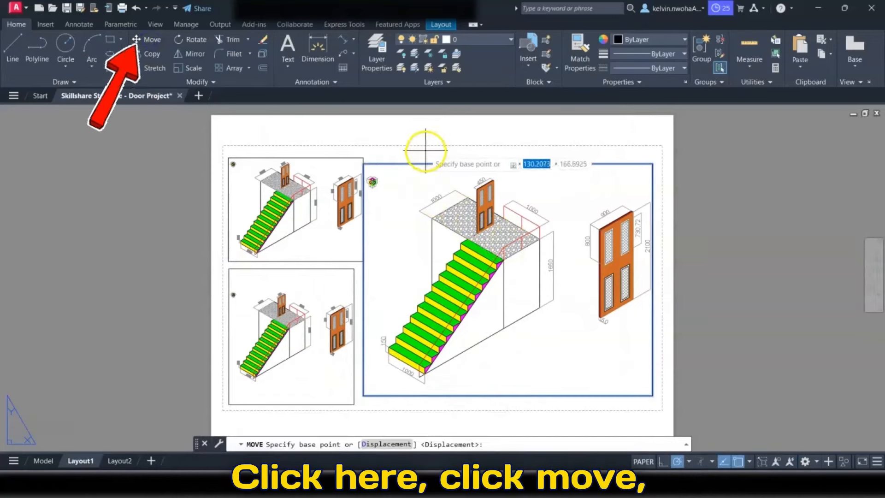
click(425, 151)
click(430, 151)
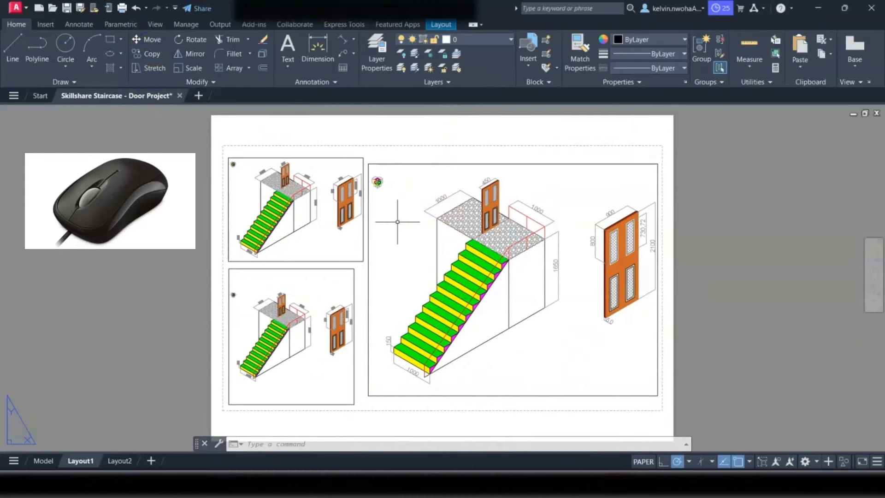
scroll(397, 222, down, 4)
scroll(397, 222, up, 7)
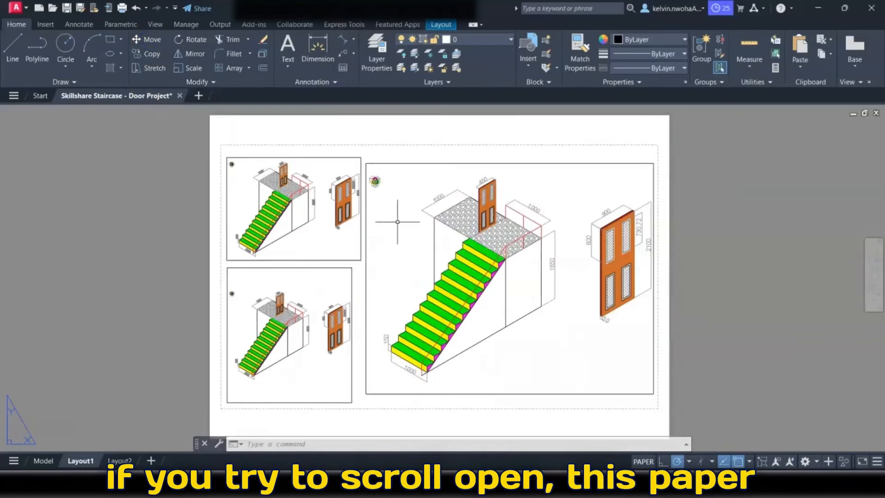
scroll(398, 221, down, 3)
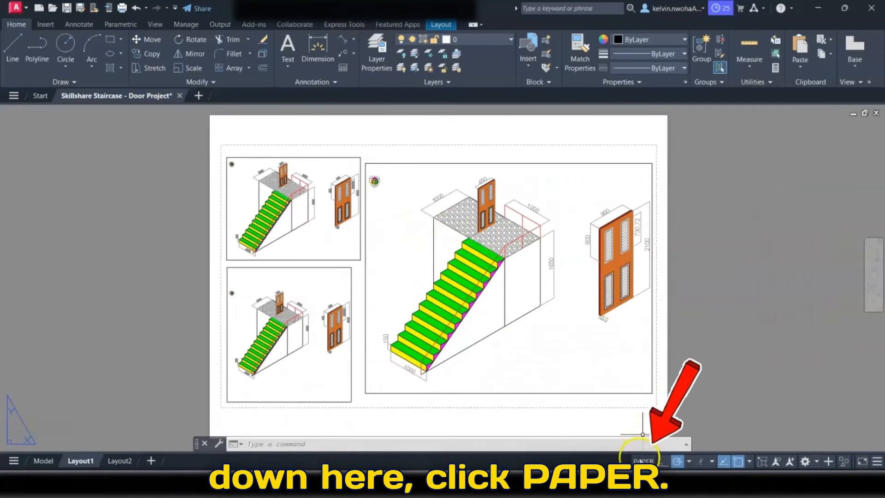
Step: Activate model space in the large viewport and zoom to a window framing only the staircase
click(643, 460)
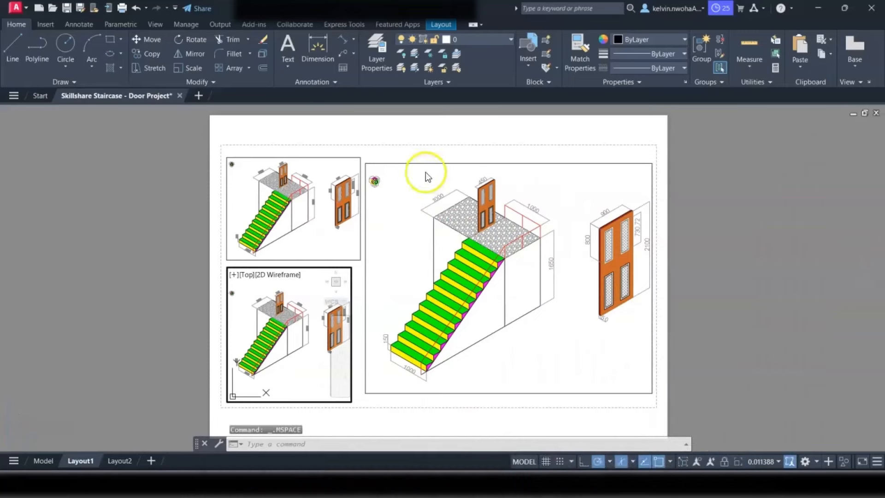
click(422, 229)
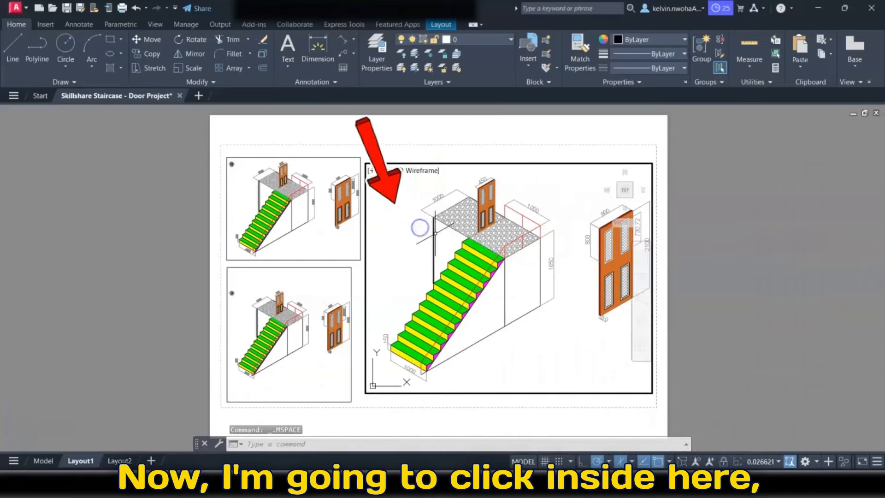
middle_drag(409, 247, 438, 259)
text(zoom)
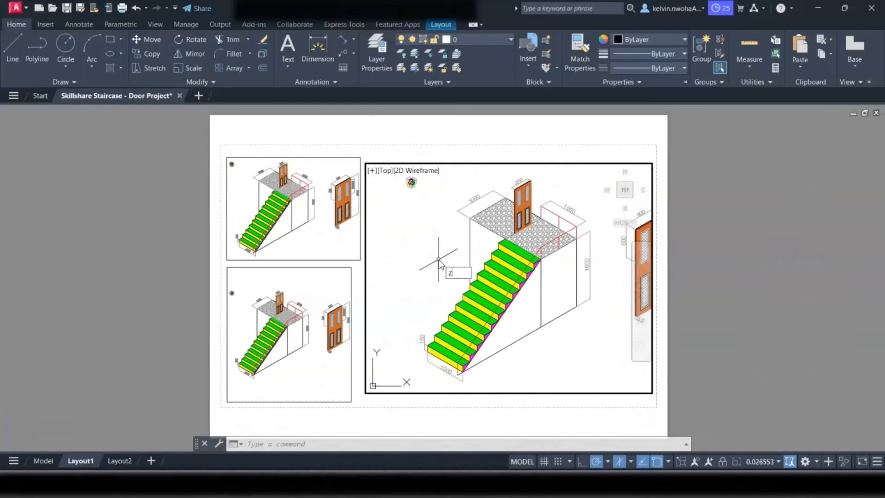
key(Return)
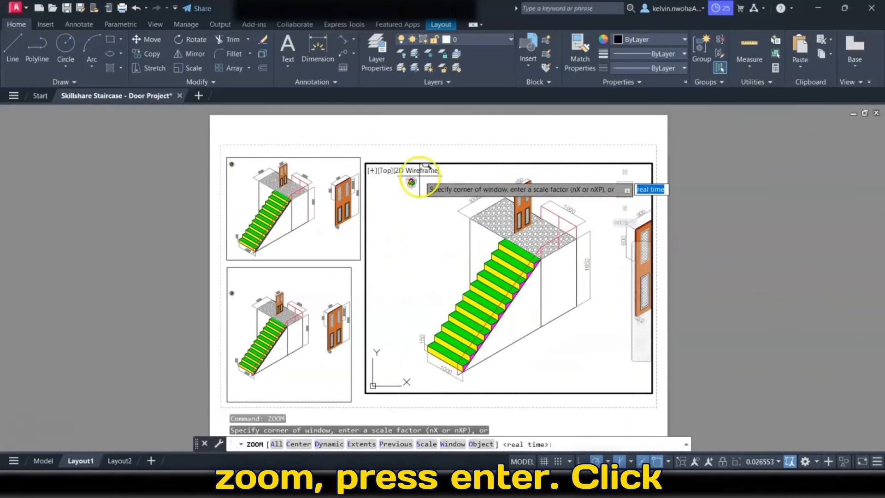
click(419, 175)
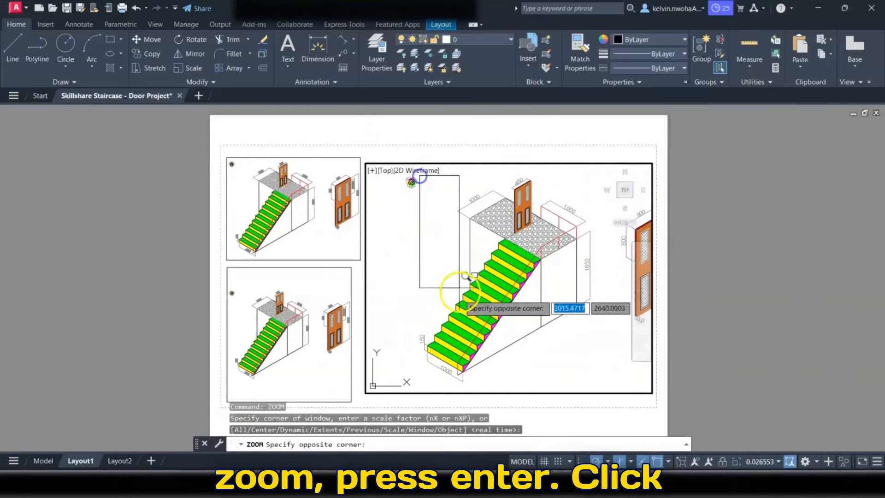
click(603, 382)
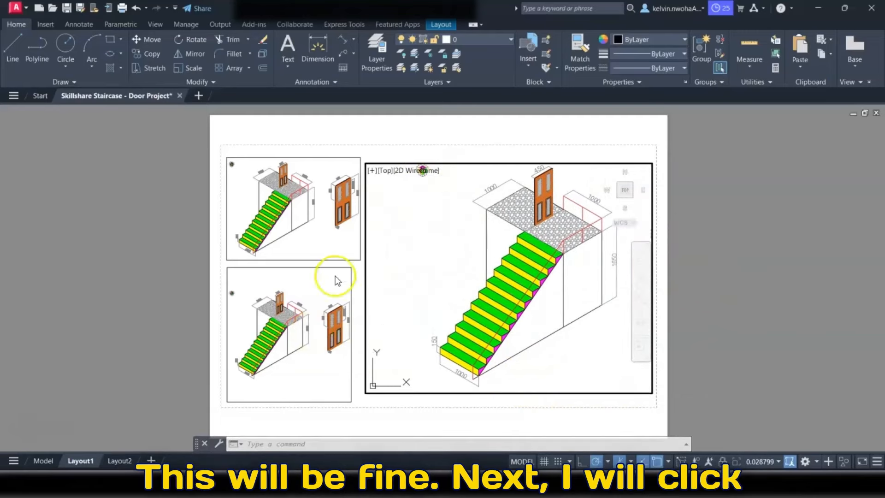
Step: Activate the upper small viewport and zoom its view in on the coloured cube with round holes, centring it
double_click(315, 221)
middle_drag(312, 221, 353, 253)
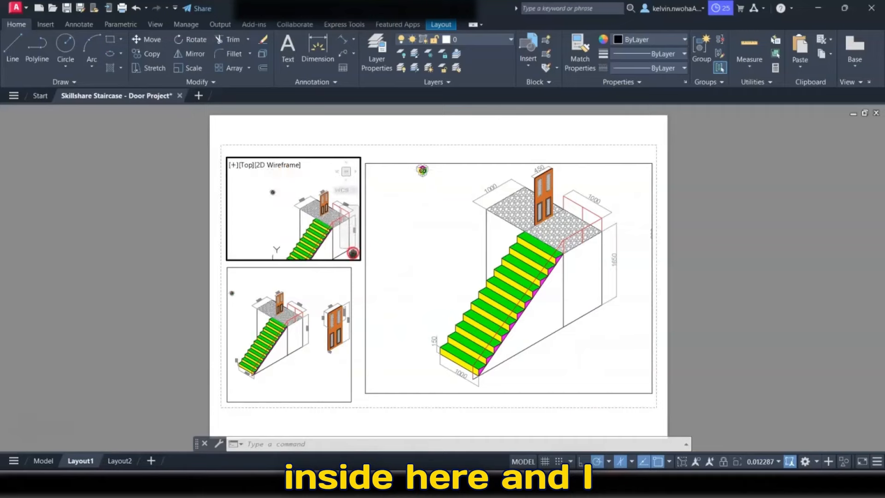
scroll(278, 210, up, 10)
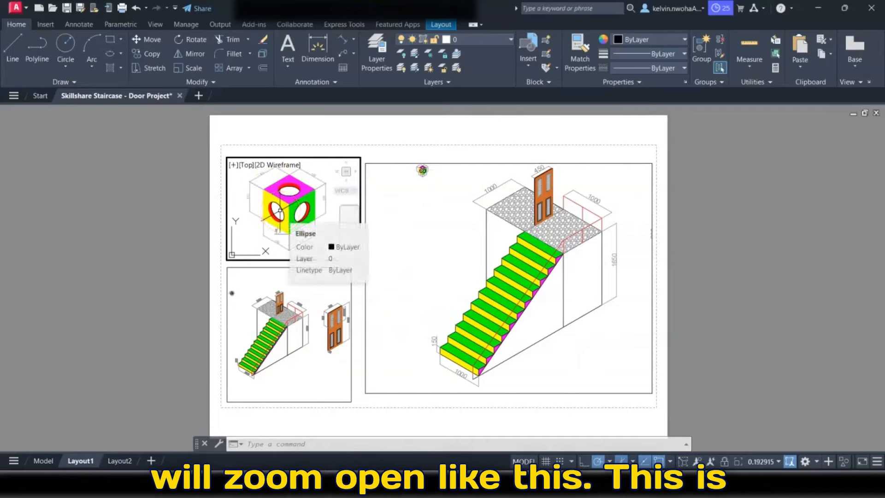
middle_drag(280, 210, 290, 264)
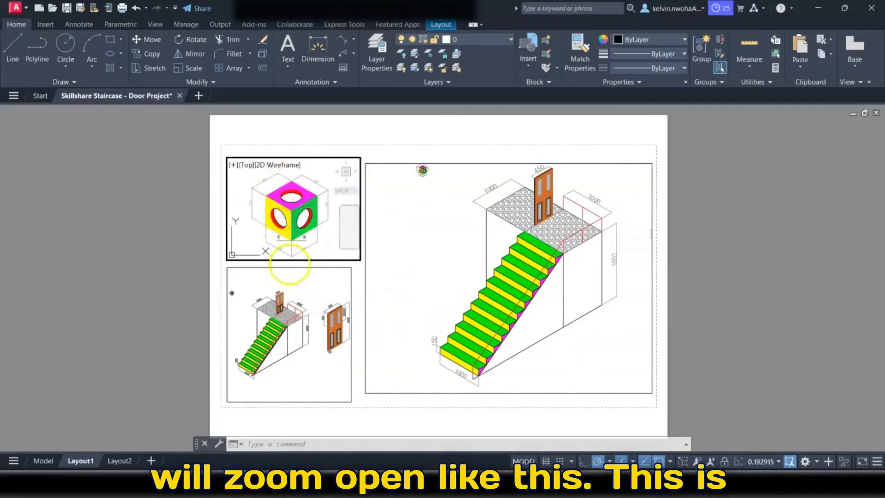
Step: Activate the lower small viewport and frame the dimensioned door so that it fills the view
click(312, 371)
scroll(309, 347, up, 5)
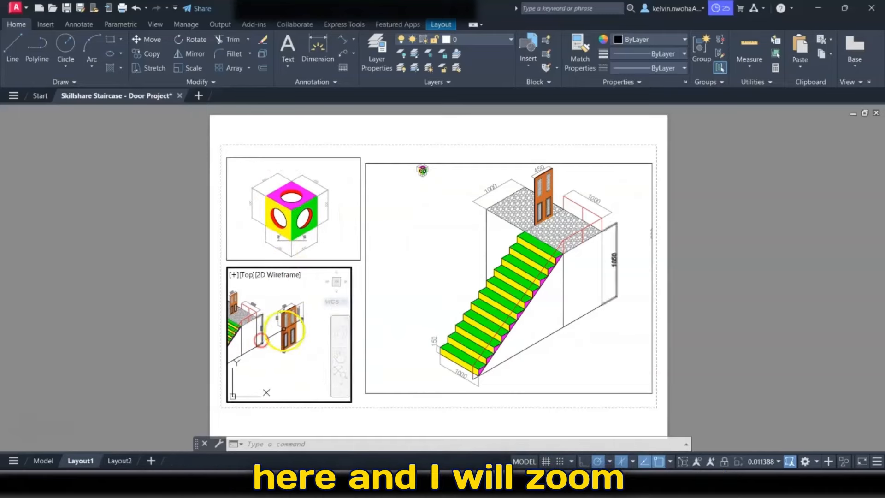
scroll(297, 324, up, 3)
middle_drag(297, 324, 289, 330)
scroll(290, 324, down, 3)
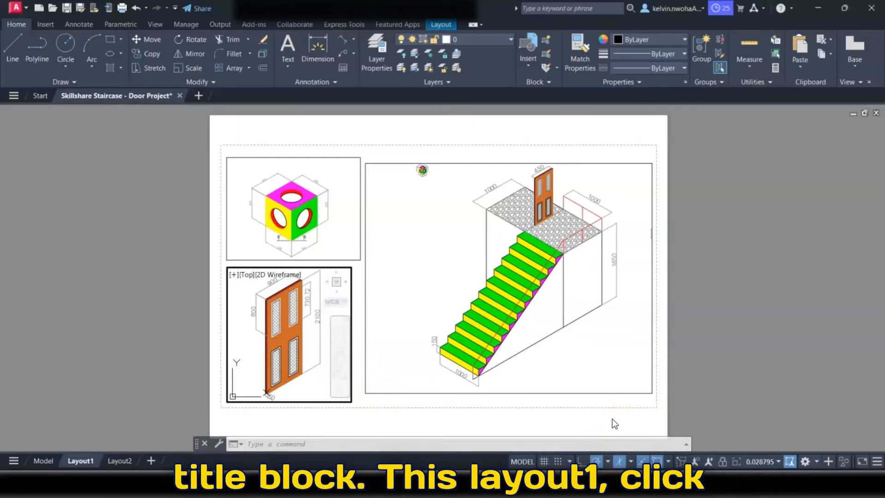
Step: Rename Layout1 as "A4 Staircase"
right_click(80, 463)
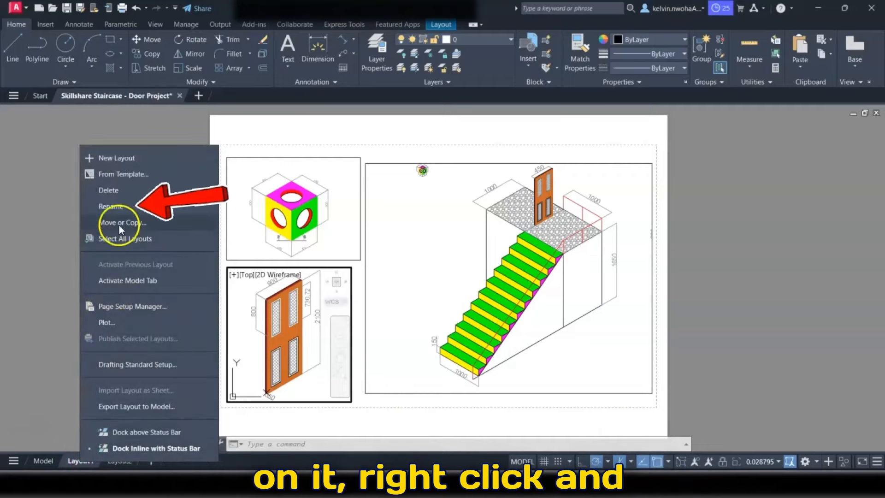
click(119, 204)
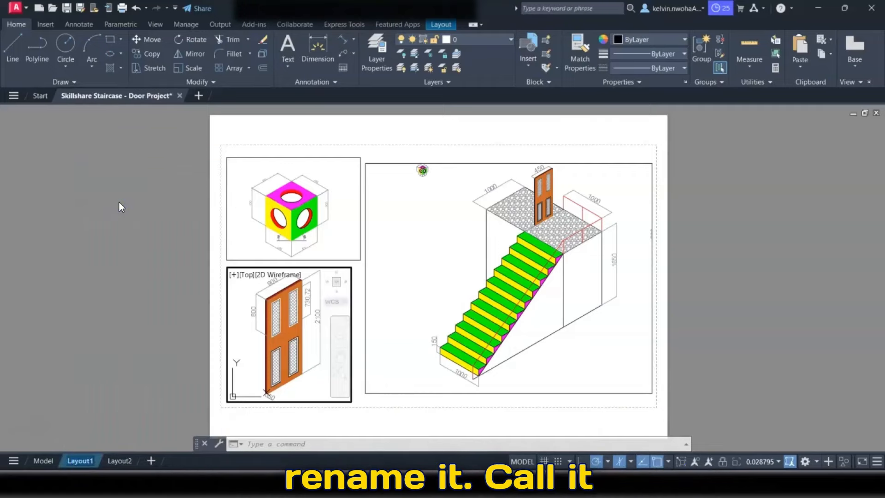
text(A4 Staircase)
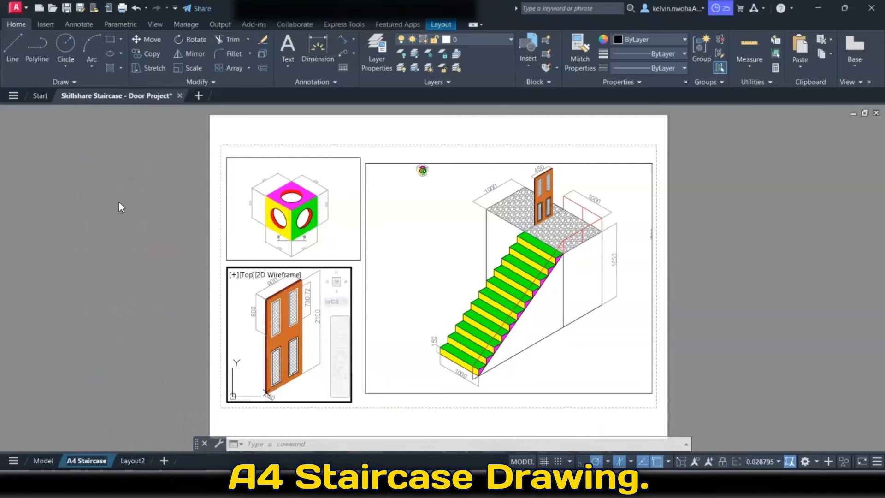
key(Return)
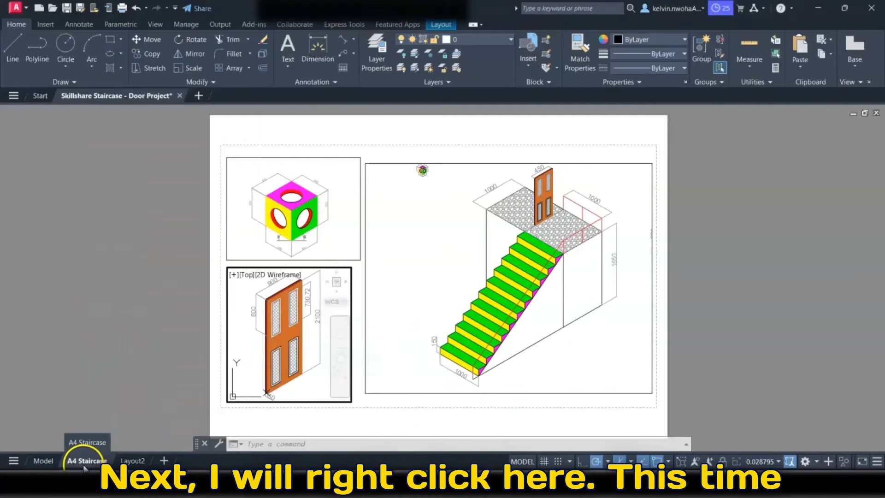
Step: Open the plot settings of the A4 Staircase layout and select AutoCAD PDF (High Quality Print).pc3 as the plotter
right_click(84, 465)
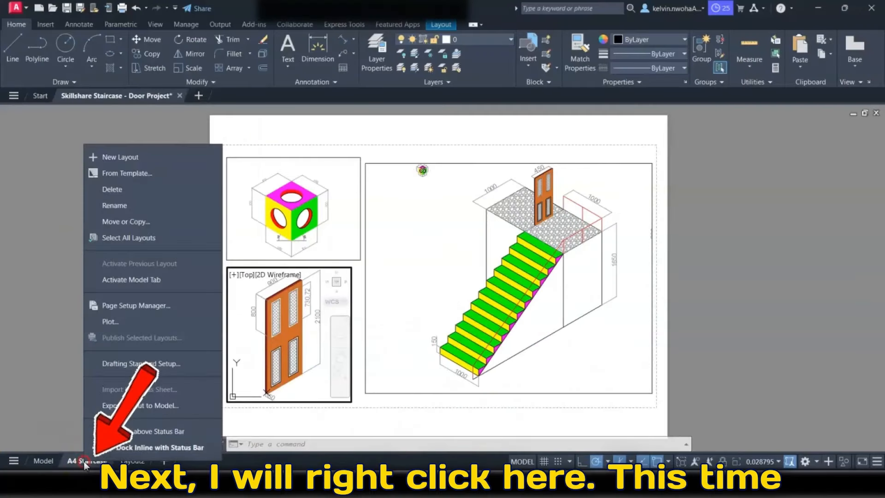
click(127, 324)
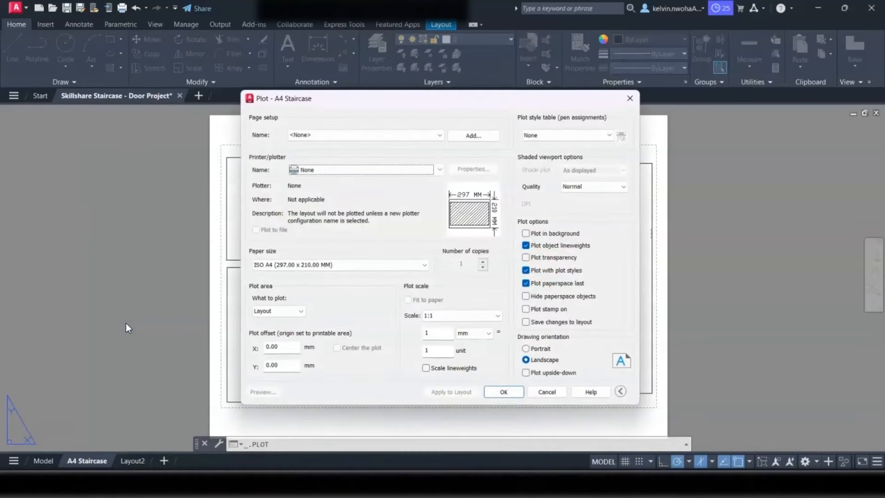
click(357, 169)
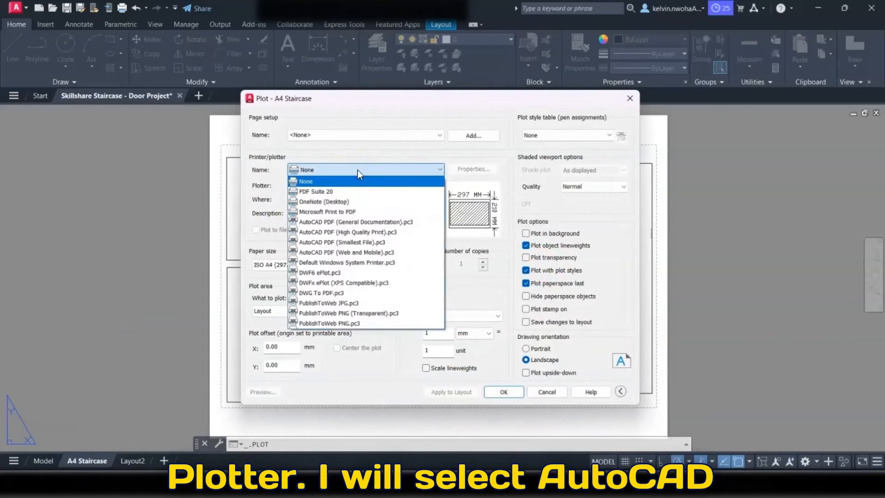
click(409, 233)
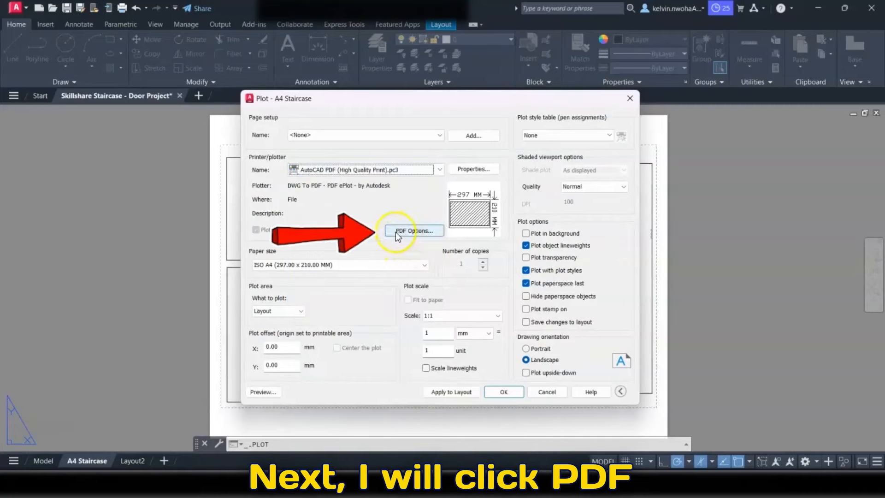
Step: Set the PDF's vector and raster image quality to 4800 dpi, applying the changes for the current plot only
click(393, 234)
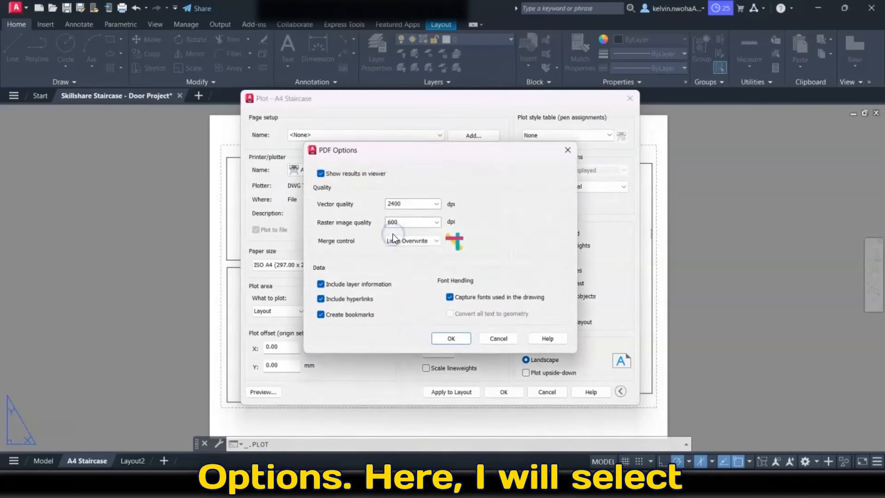
click(410, 204)
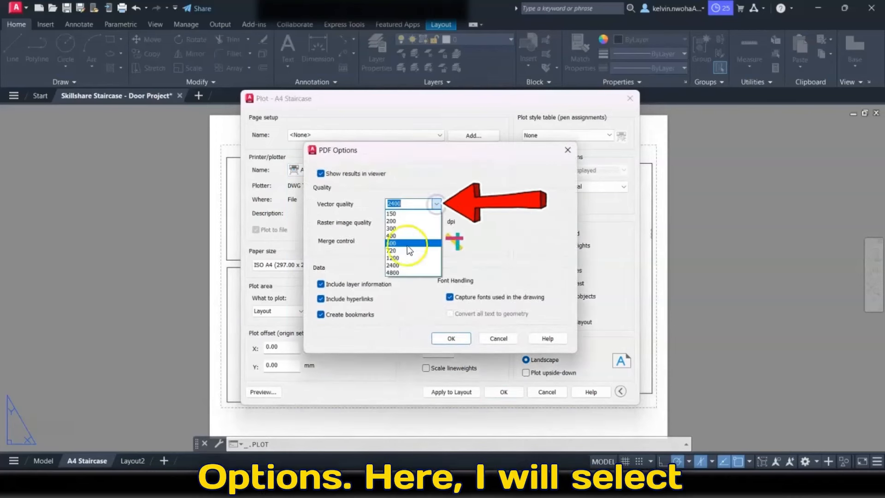
click(403, 273)
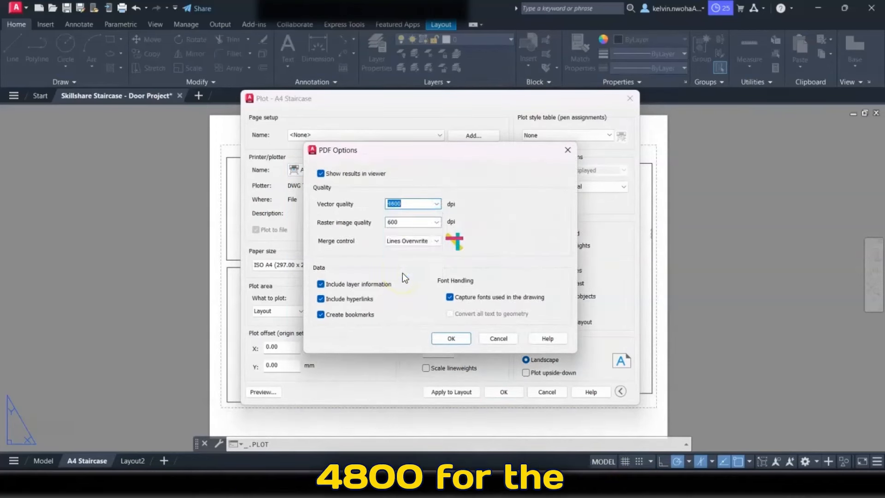
click(436, 223)
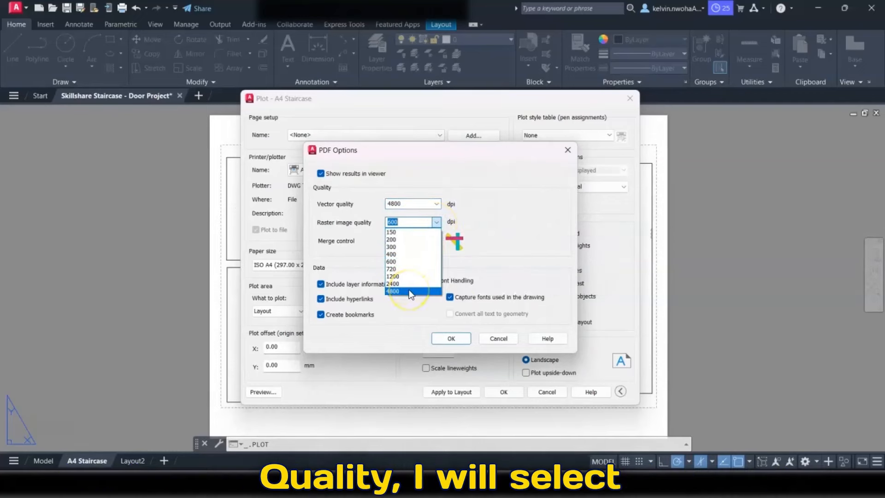
click(409, 290)
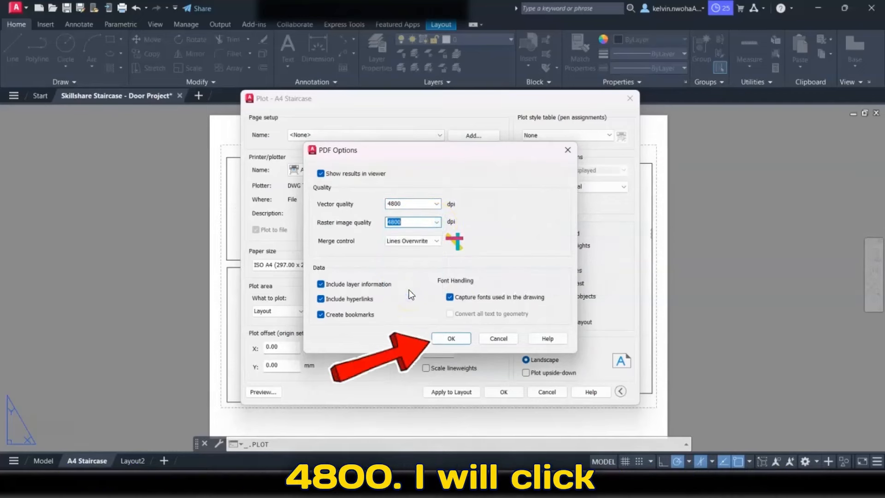
click(441, 338)
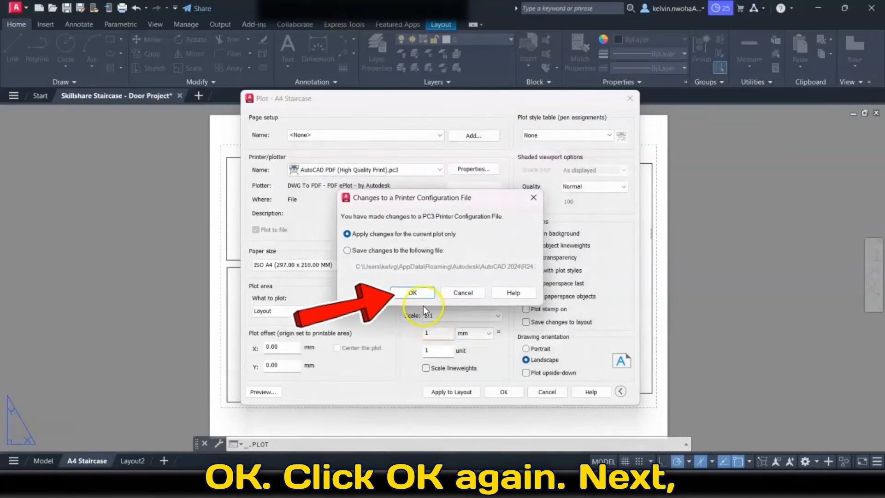
click(402, 293)
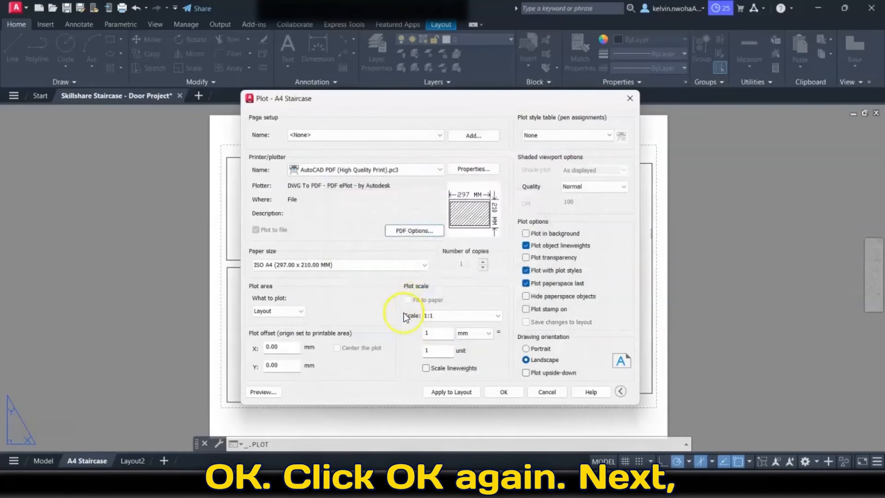
Step: Apply the plot settings to the layout and preview the sheet, returning to the plot settings
click(451, 393)
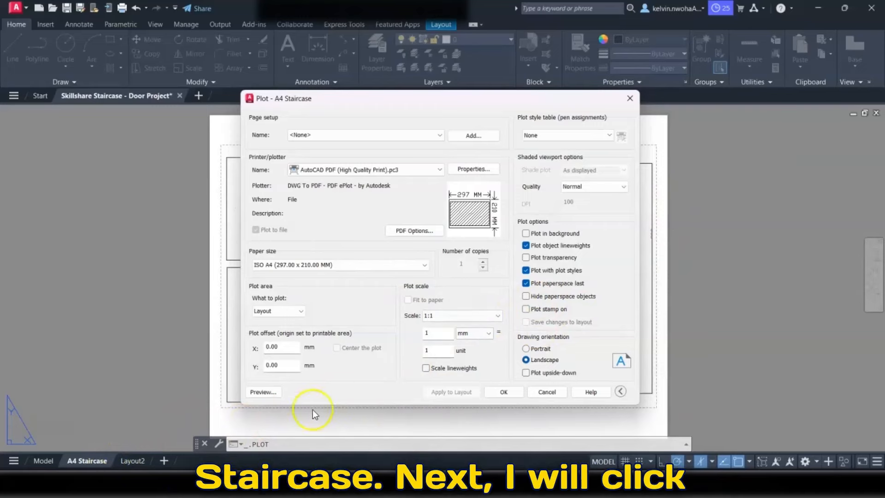
click(262, 393)
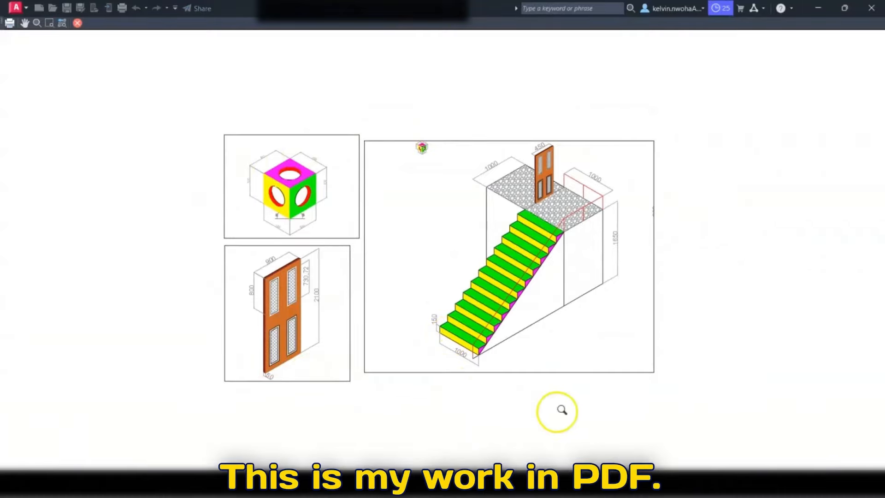
key(Escape)
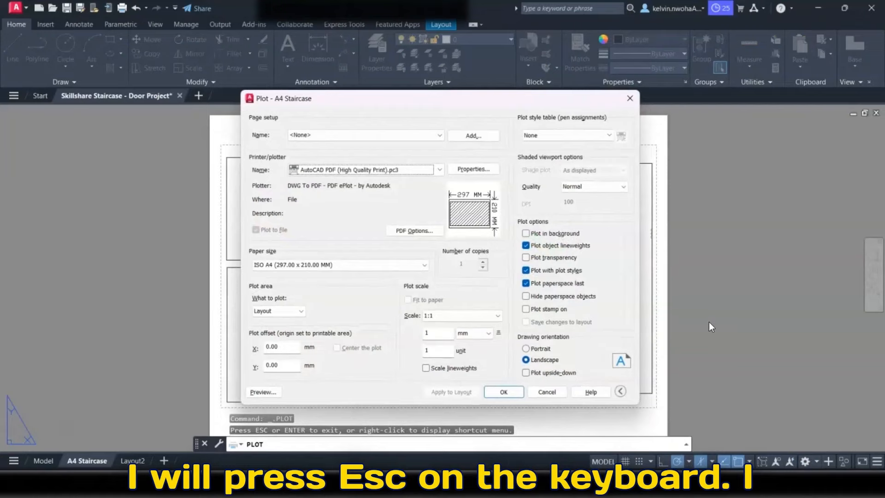
Step: Plot the A4 Staircase layout to PDF, saving it as "Skillshare Staircase - Door Project - A4 Staircase.pdf" in the CAD at Home documents folder
click(491, 393)
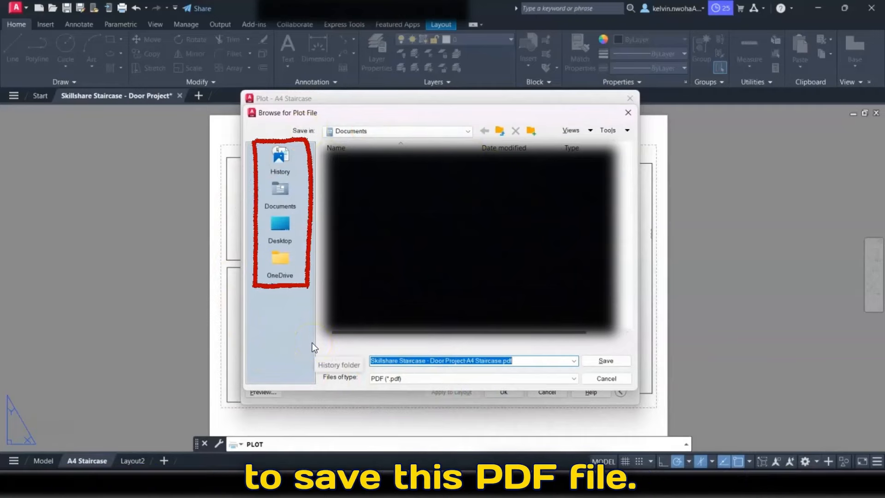
click(278, 191)
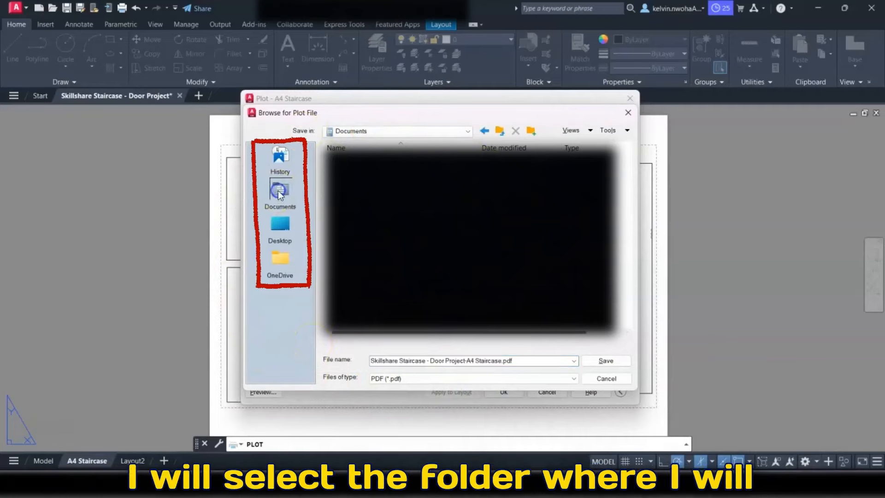
double_click(369, 214)
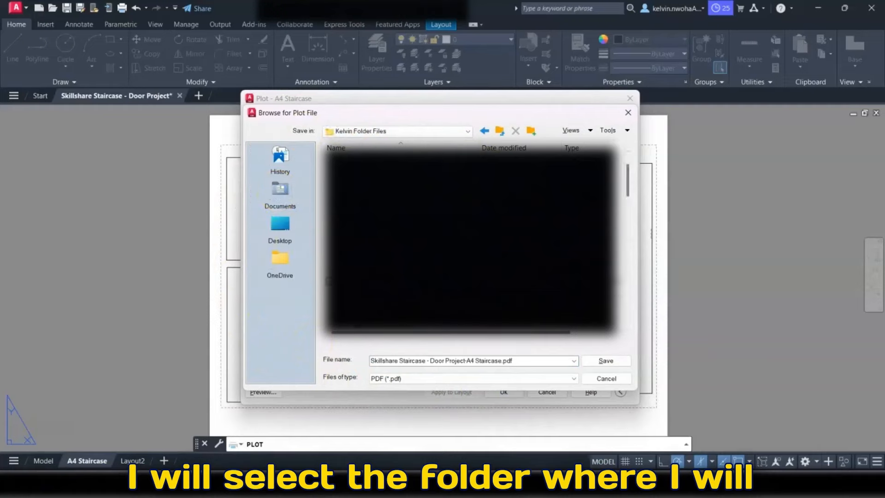
double_click(377, 270)
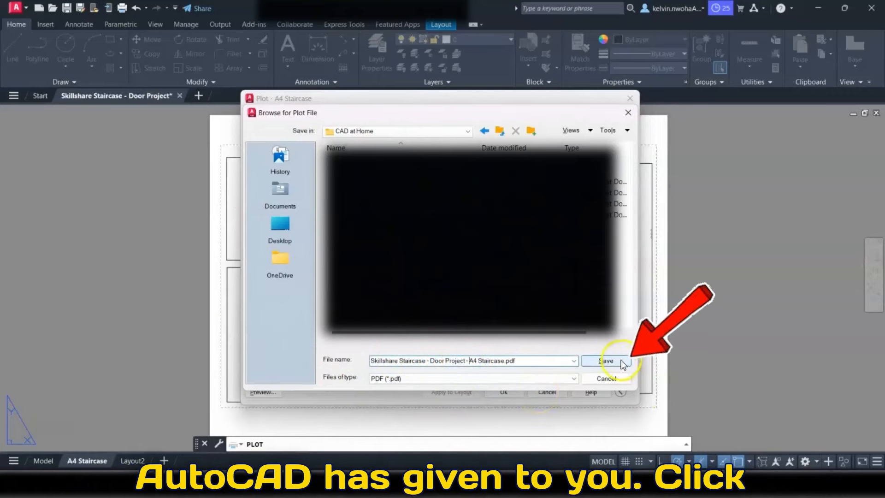
click(607, 361)
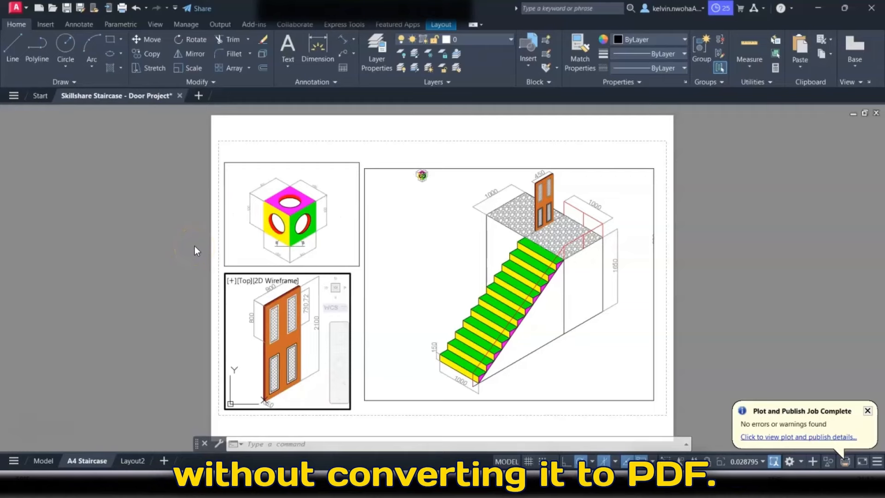
Step: Review the available printers in the A4 Staircase layout's plot settings and close them without plotting
right_click(92, 460)
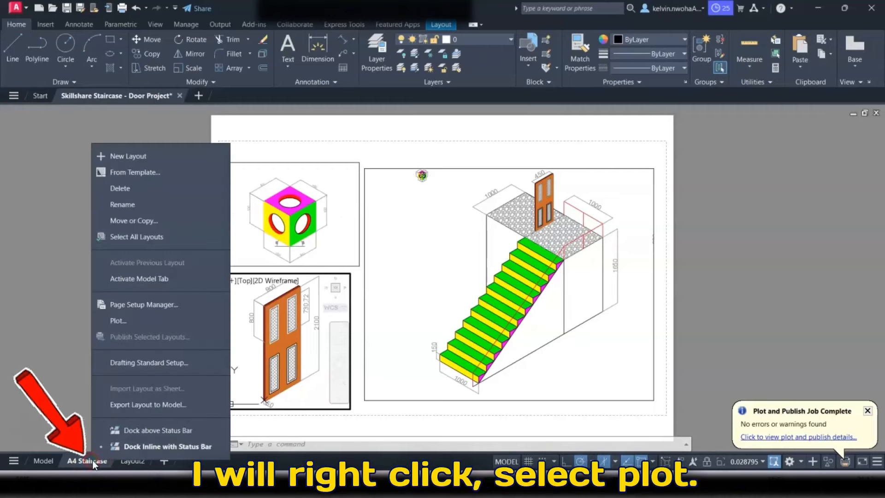
click(126, 321)
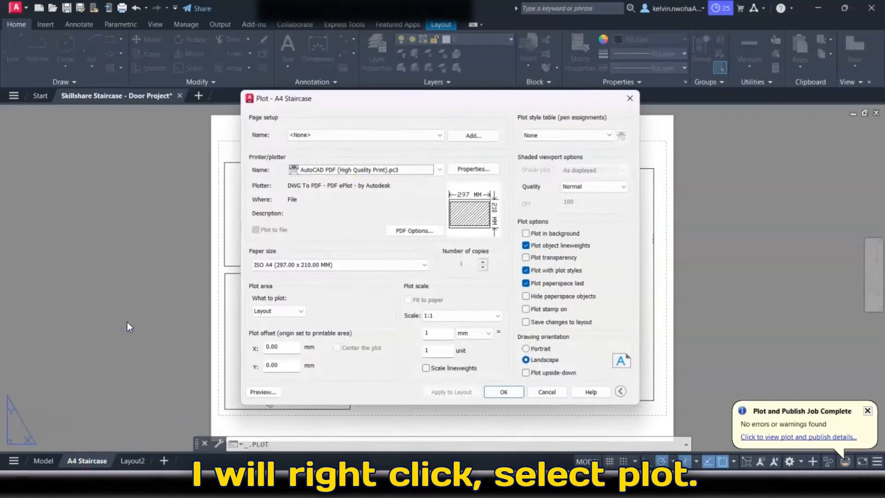
click(408, 172)
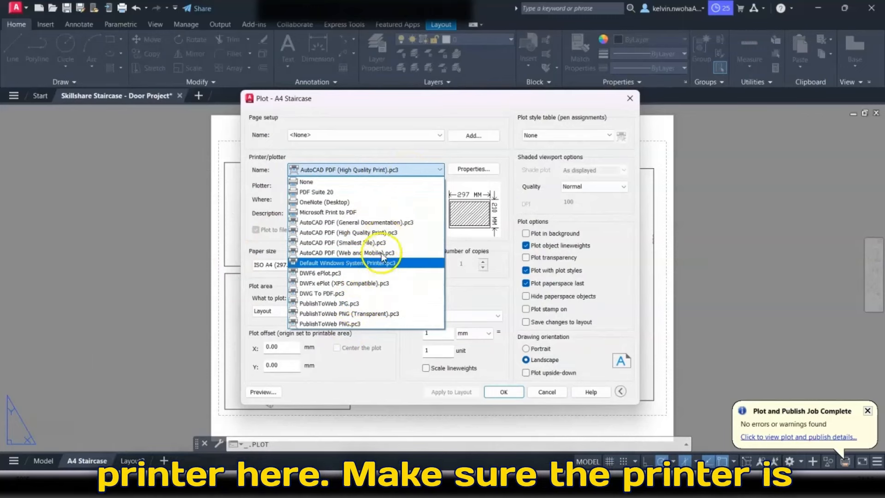
click(405, 153)
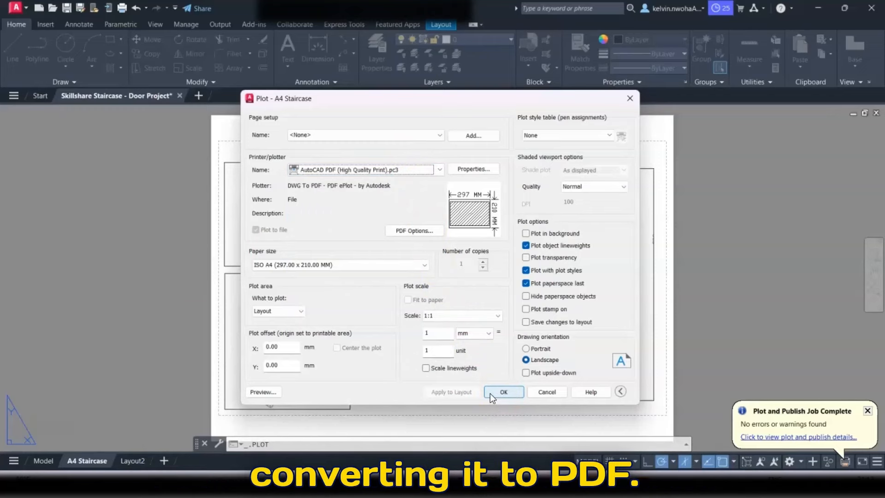
click(549, 391)
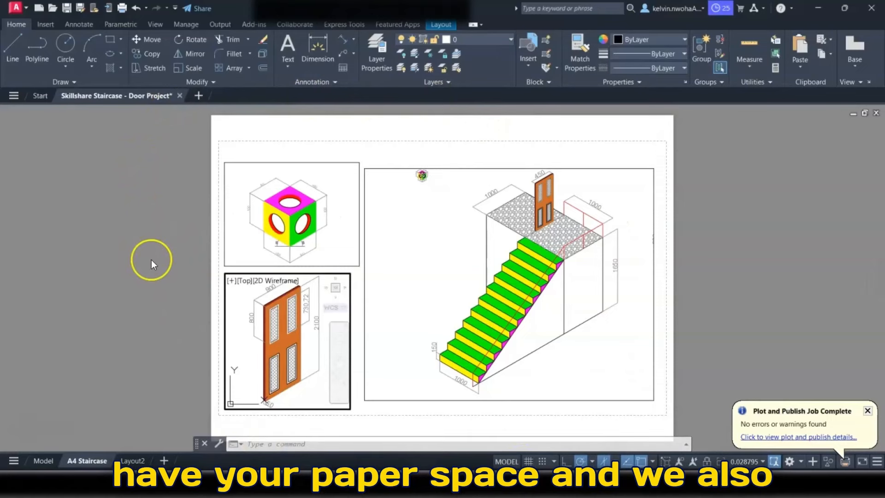
Step: Compare the drawing in model space with the A4 Staircase layout, ending on the layout
click(41, 460)
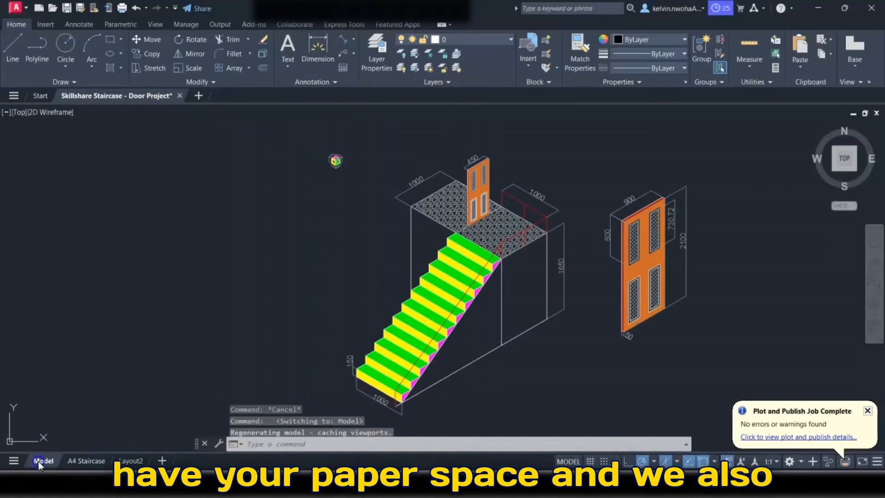
click(90, 462)
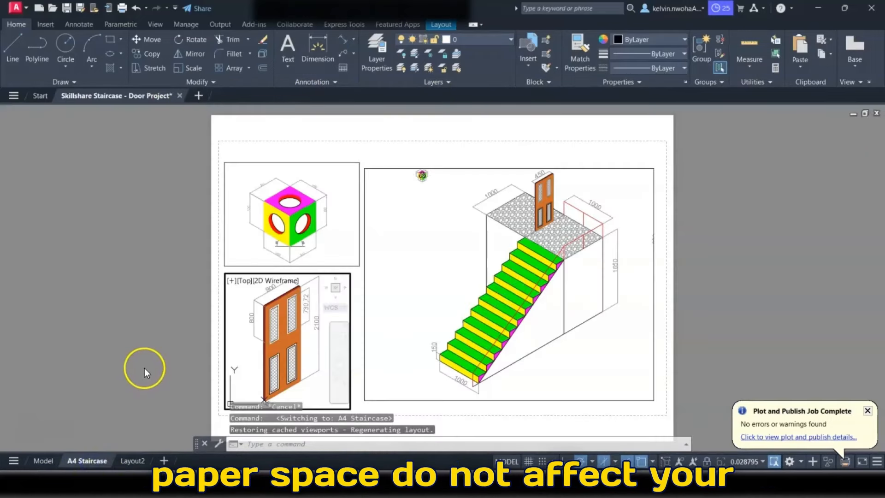
click(43, 461)
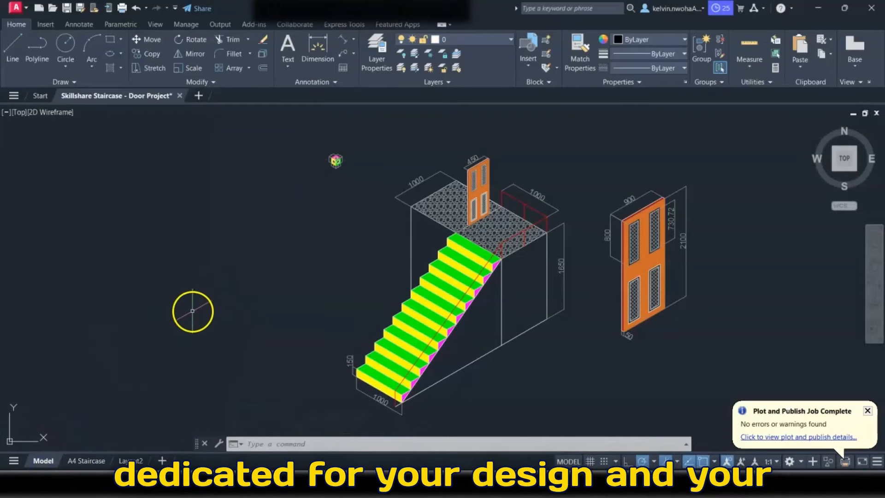
click(86, 461)
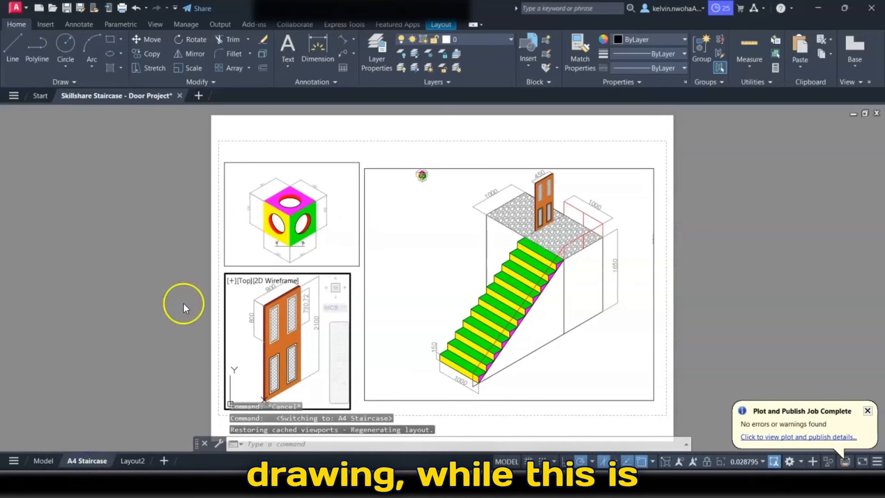